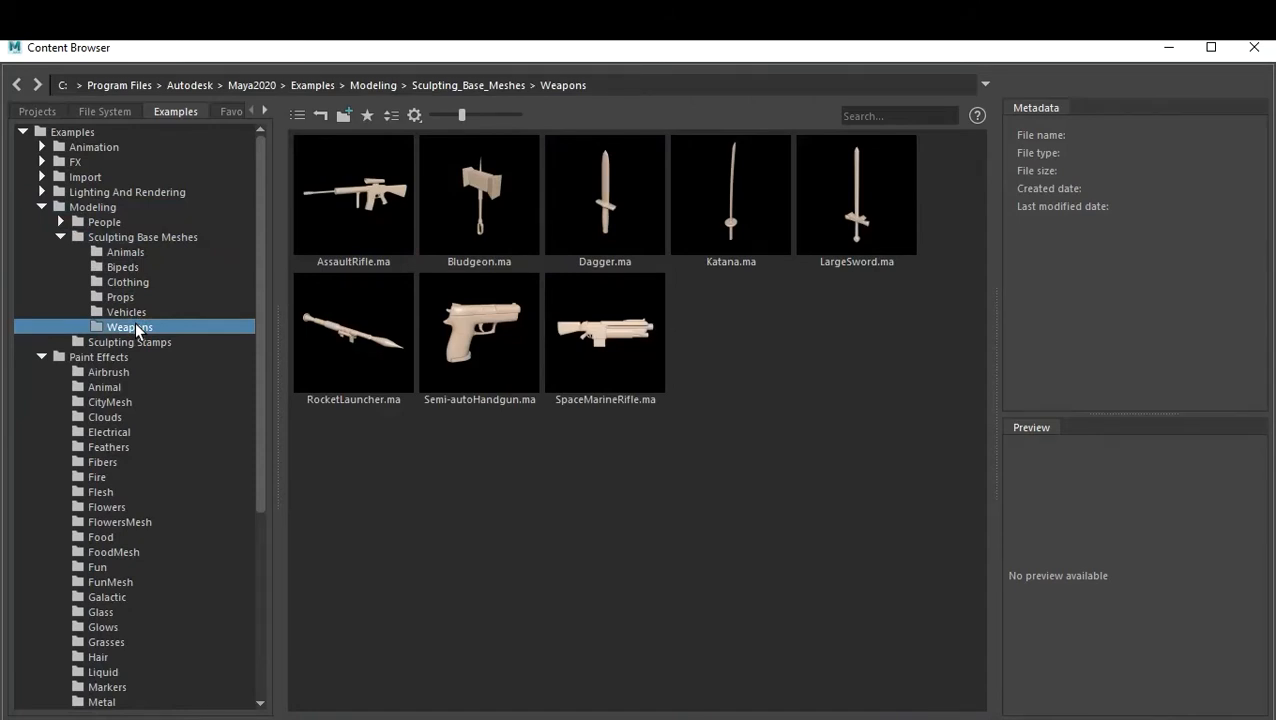
# - Import LargeSword.ma from the Weapons sculpting base meshes and minimize the Content Browser
pyautogui.rightClick(843, 199)
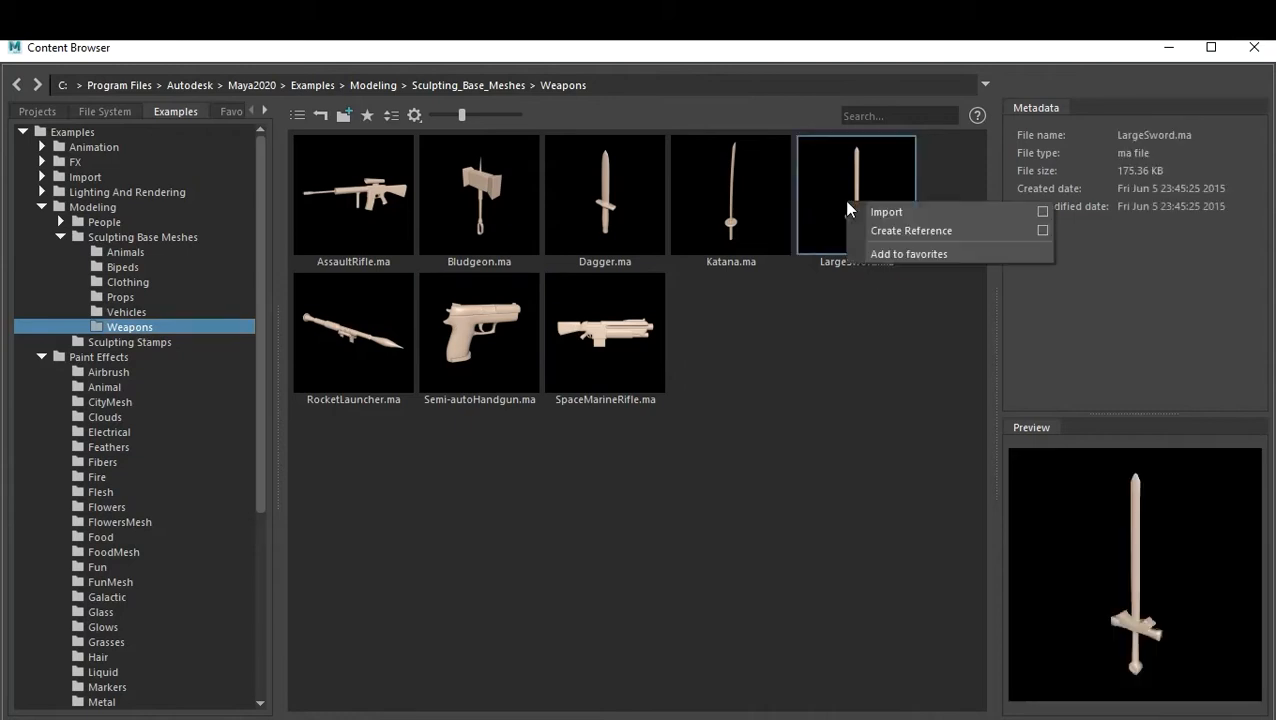
pyautogui.click(870, 210)
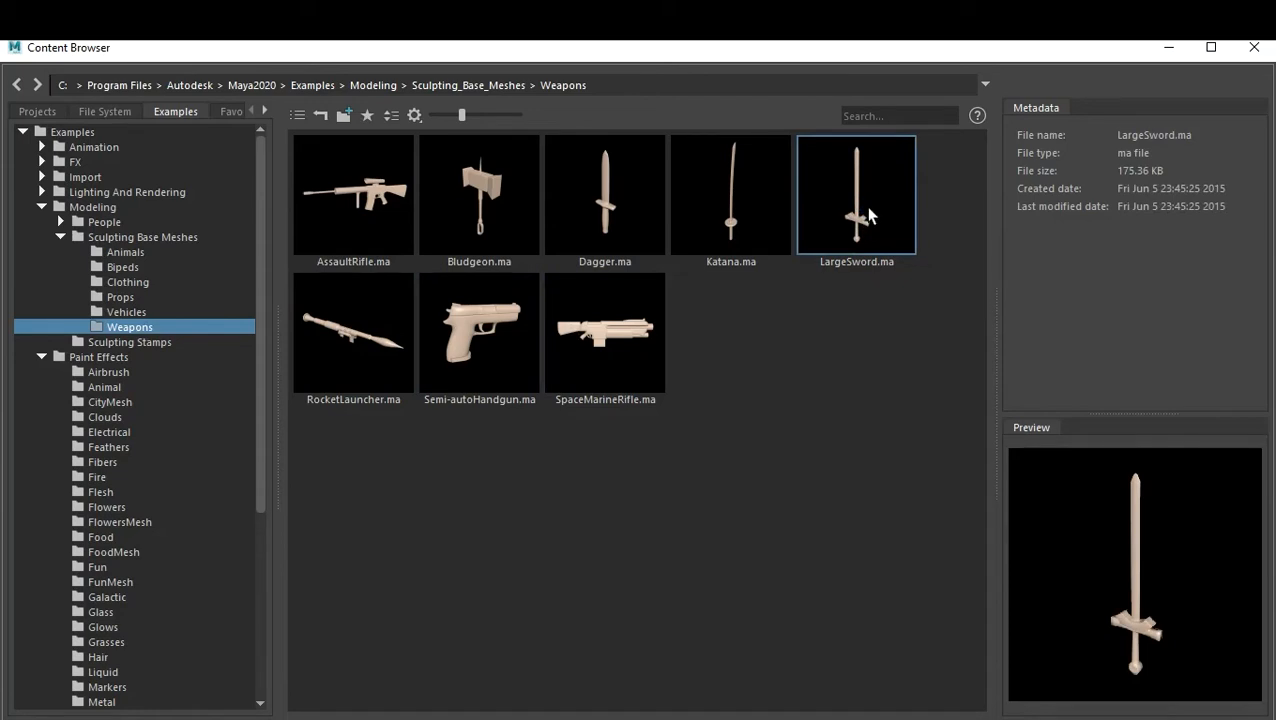
pyautogui.click(1167, 50)
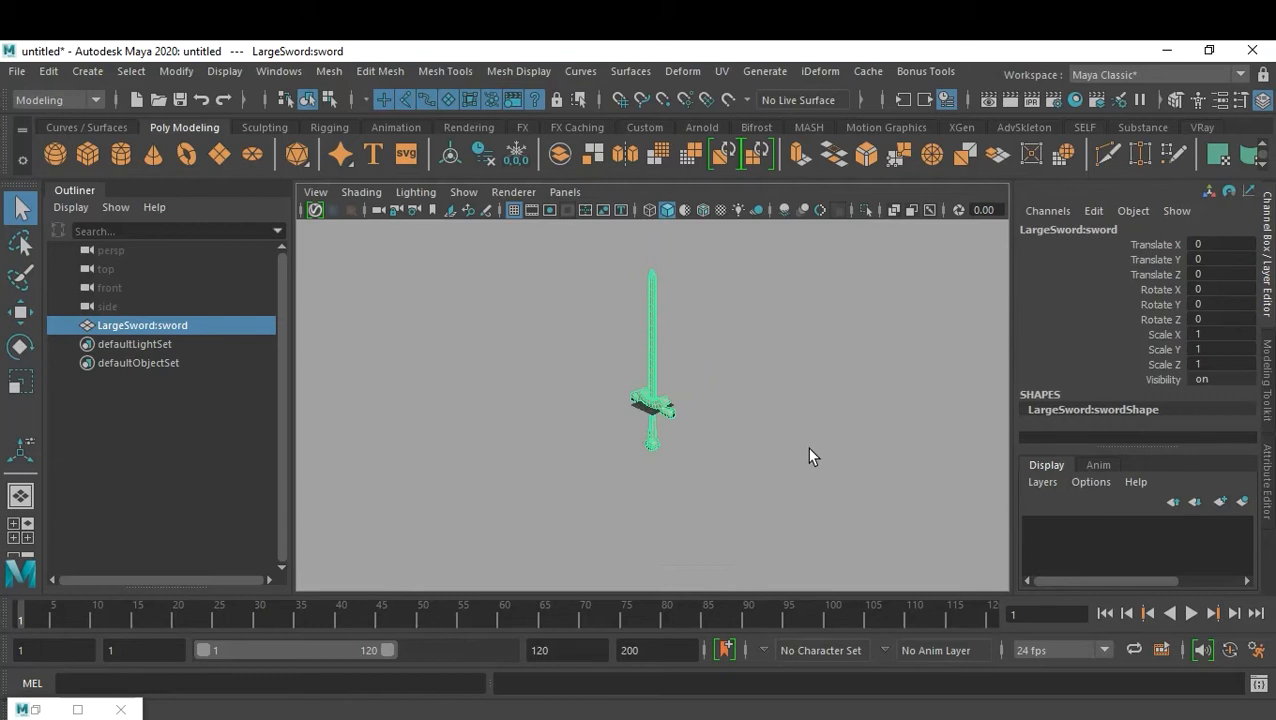
pyautogui.click(808, 455)
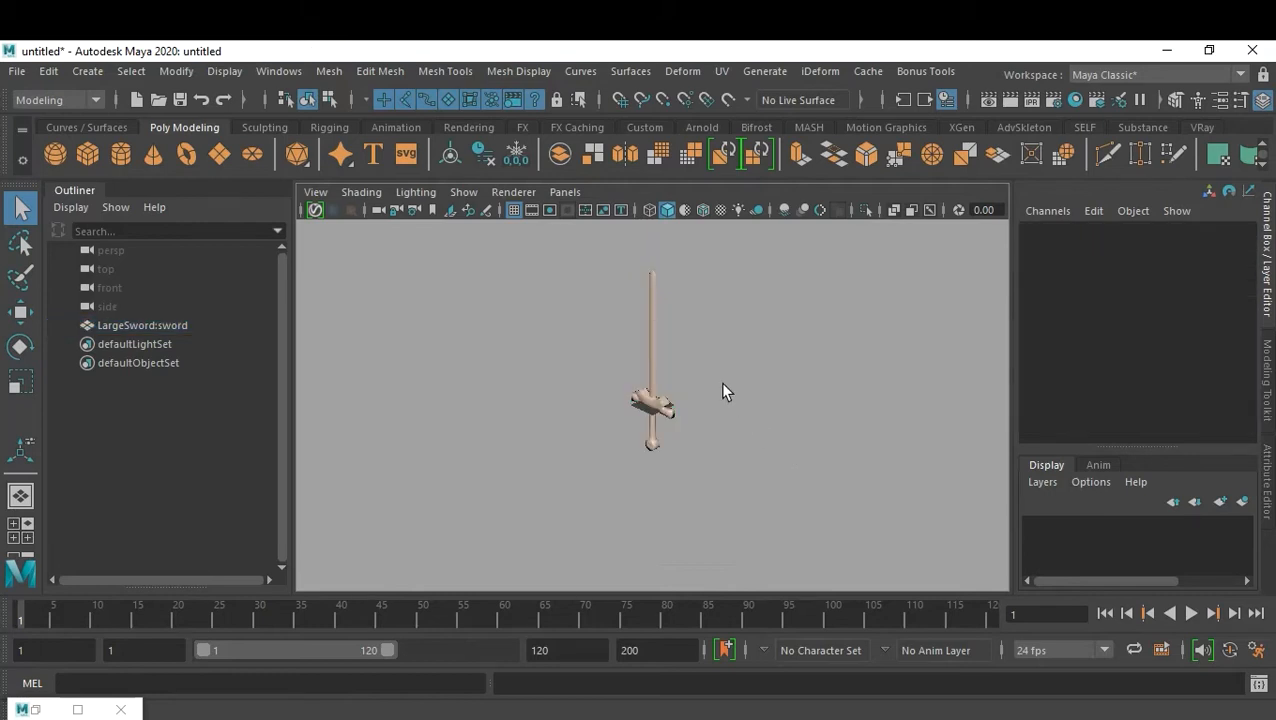
# - Scale the sword uniformly to 0.3 in X, Y and Z and frame it in the view
pyautogui.click(659, 364)
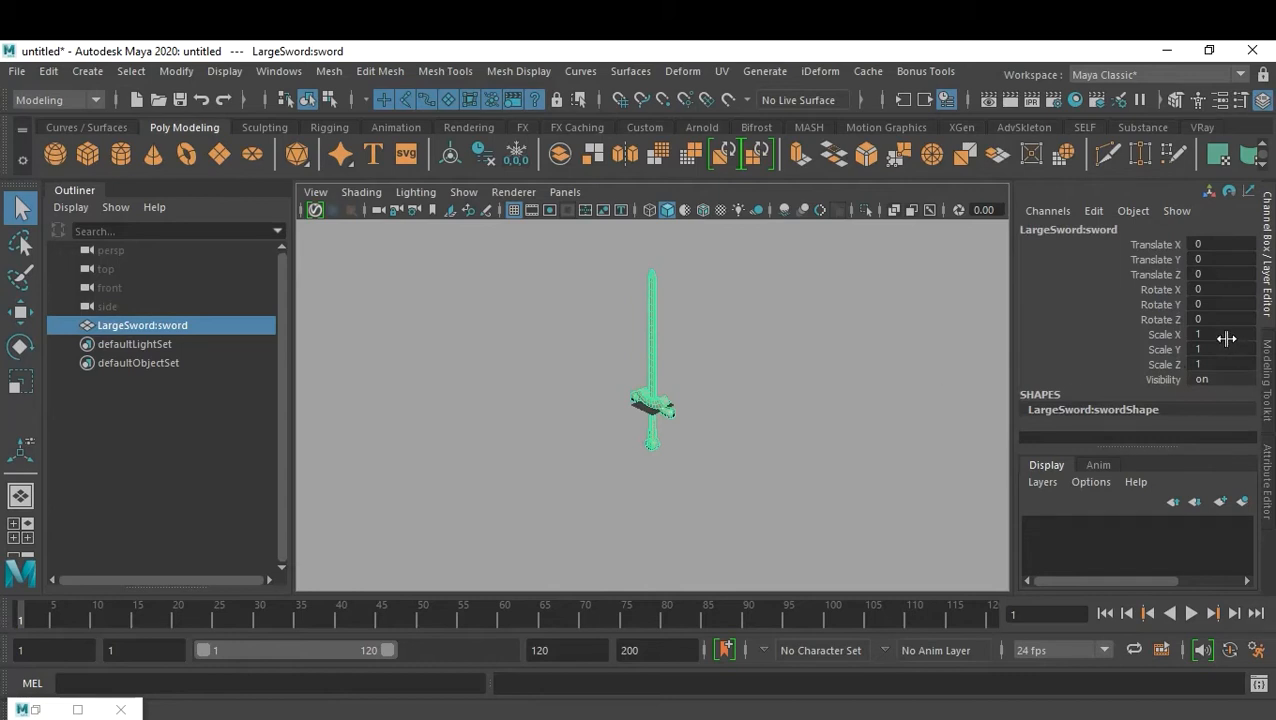
pyautogui.moveTo(1225, 338); pyautogui.dragTo(1225, 360)
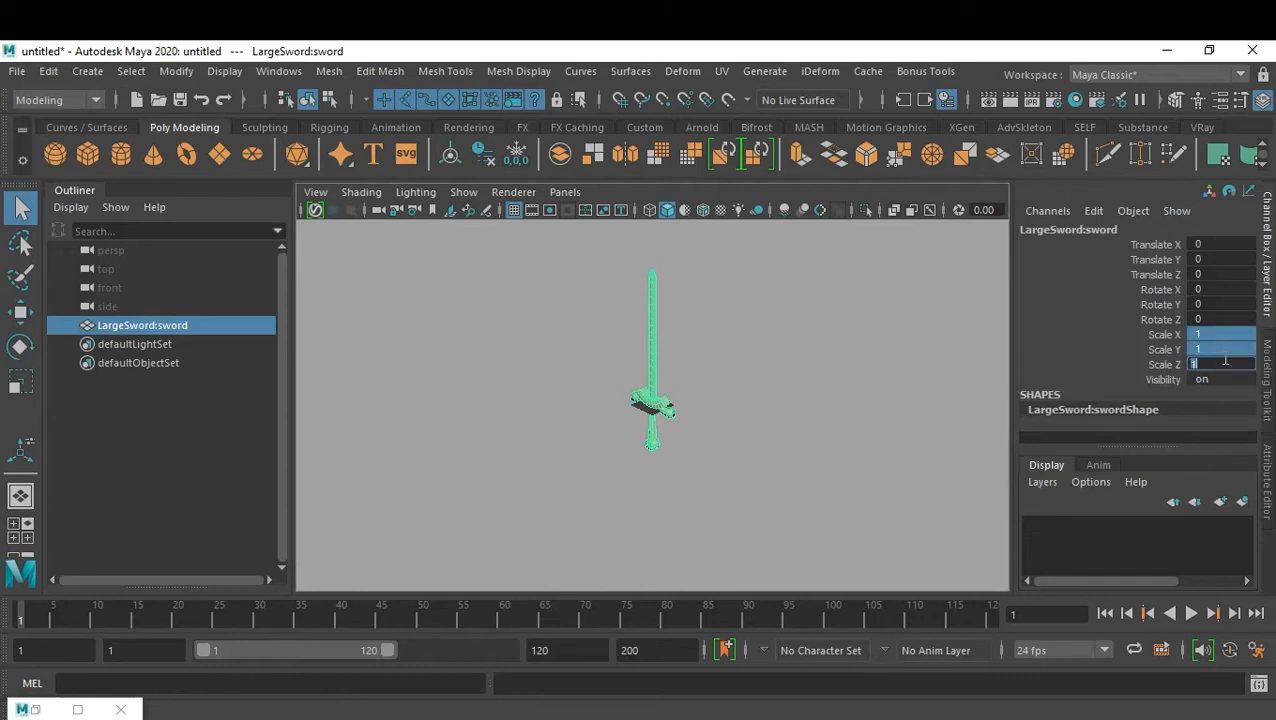
pyautogui.press('Return')
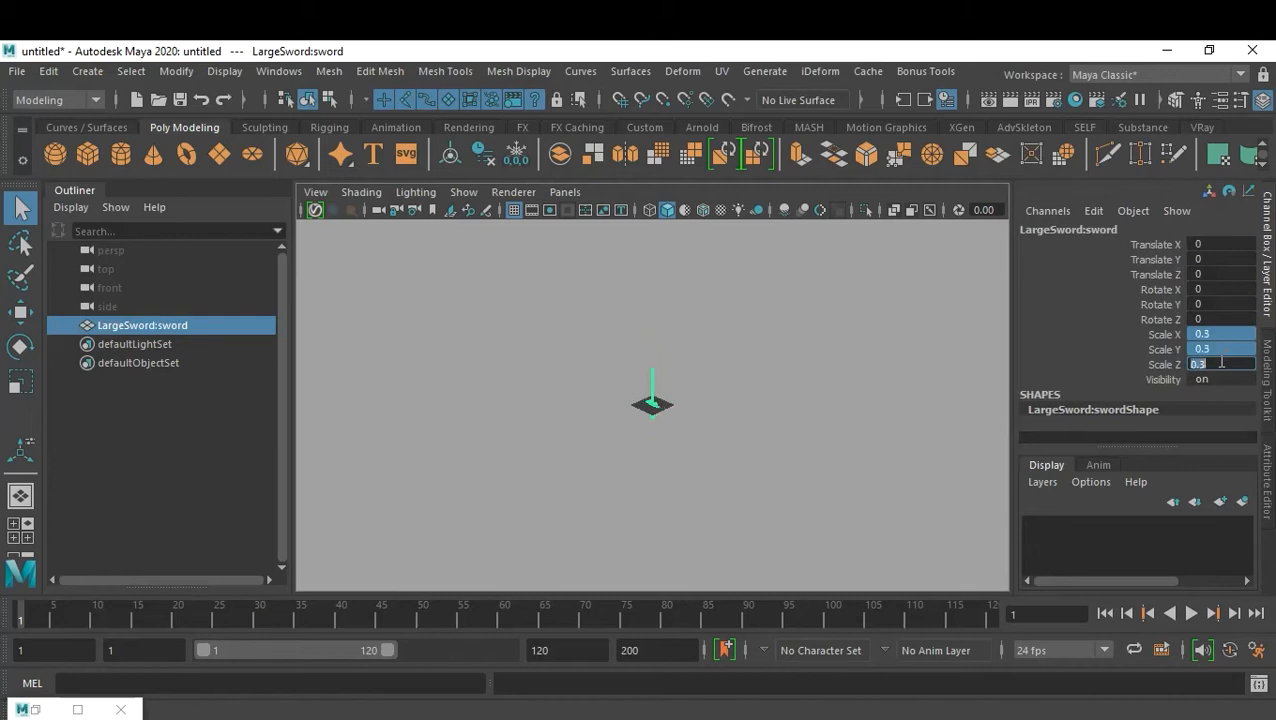
pyautogui.click(732, 432)
pyautogui.click(652, 400)
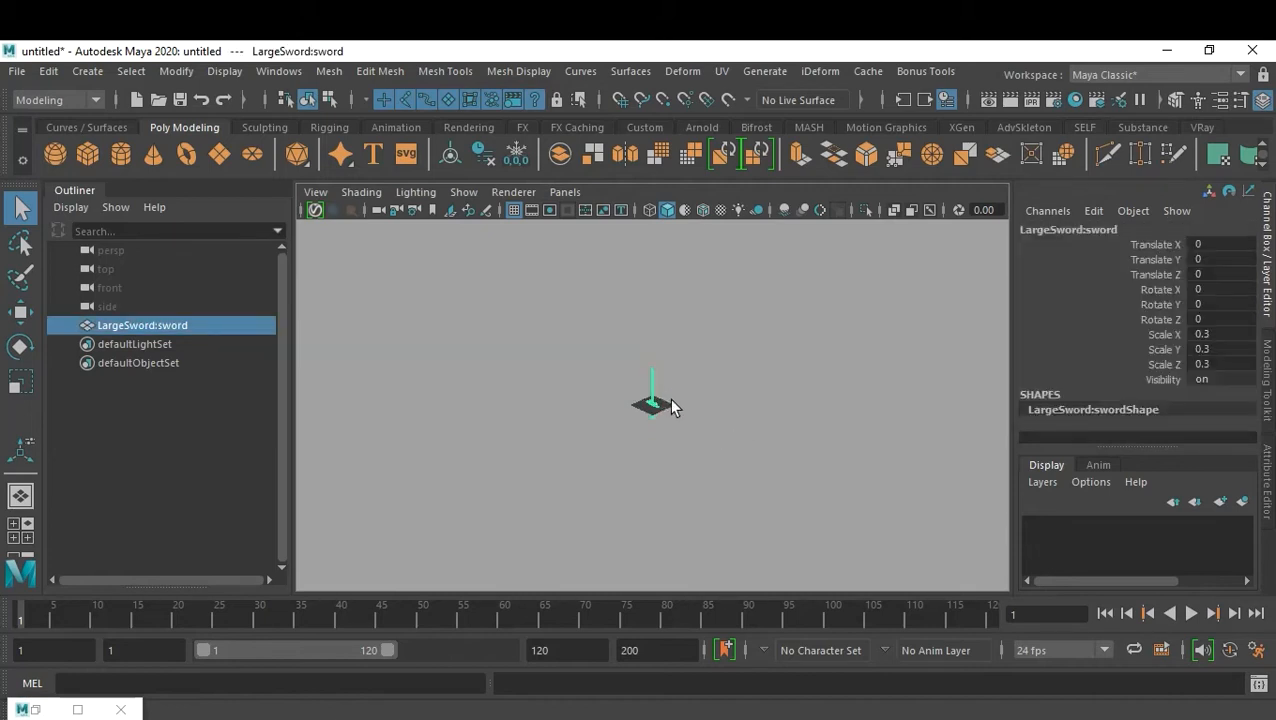
pyautogui.press('f')
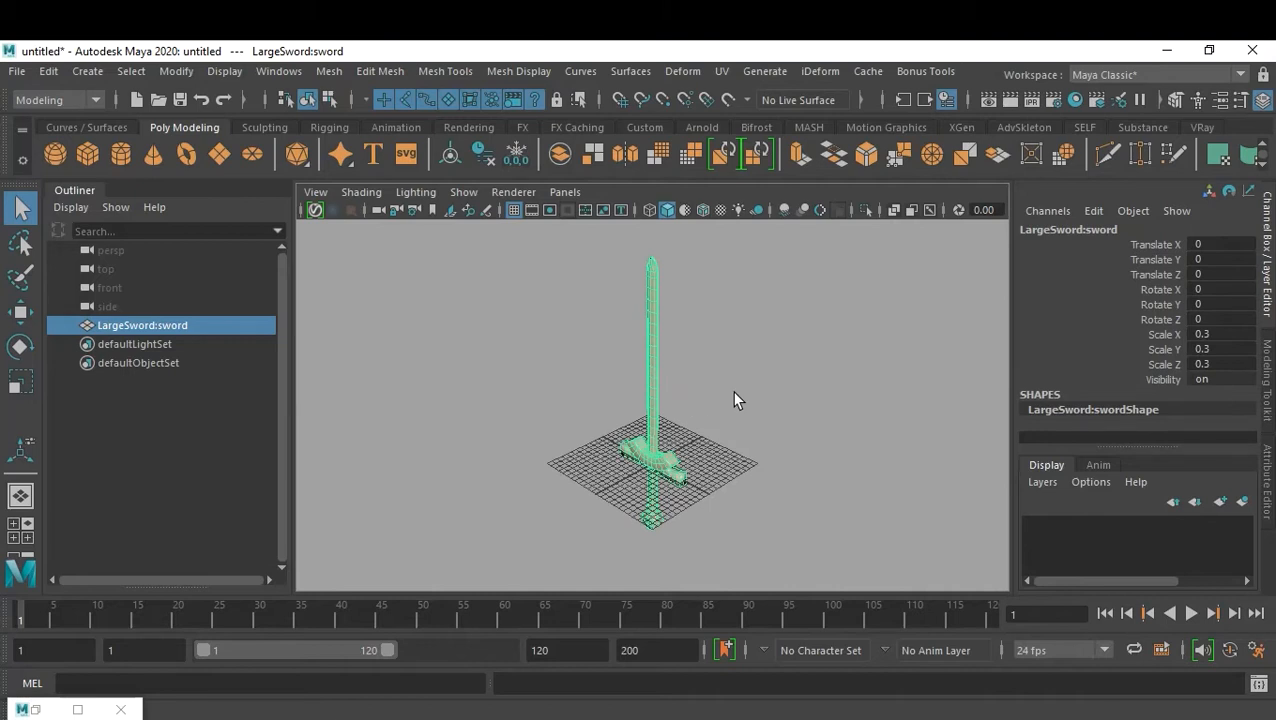
pyautogui.click(762, 401)
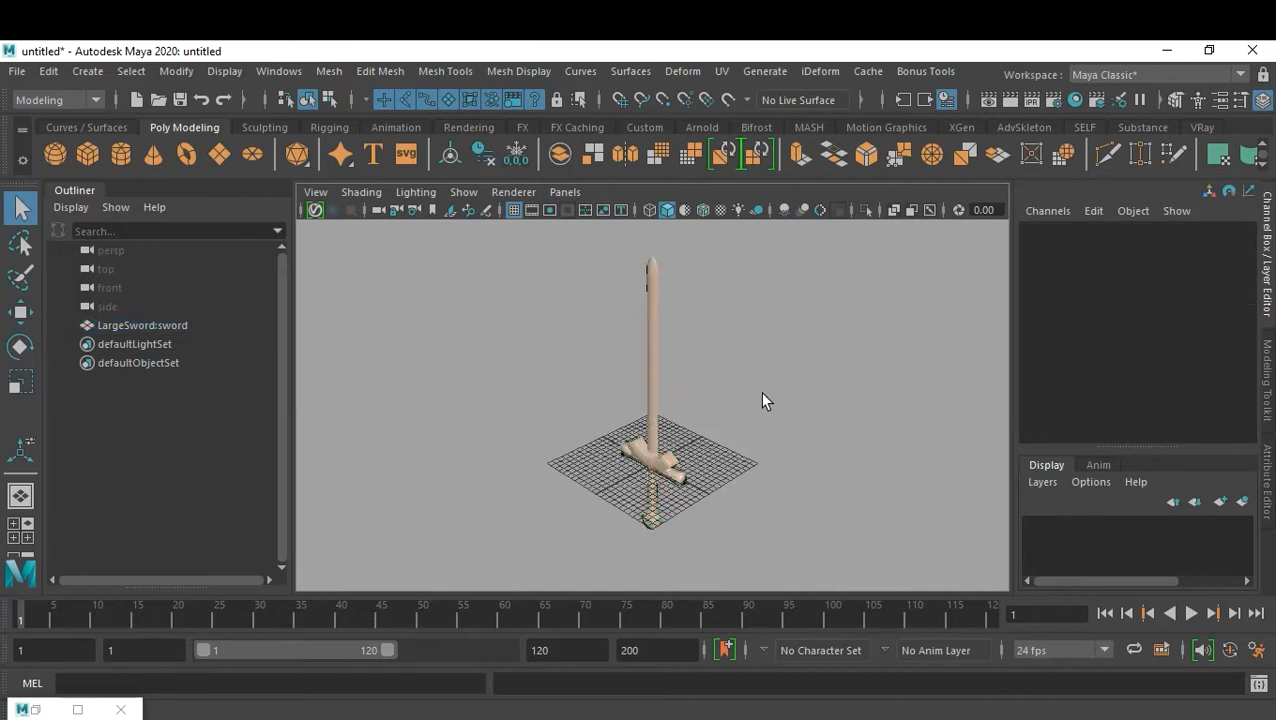
# - Hide the viewport grid and view the sword from the front, keeping it selected
pyautogui.click(658, 376)
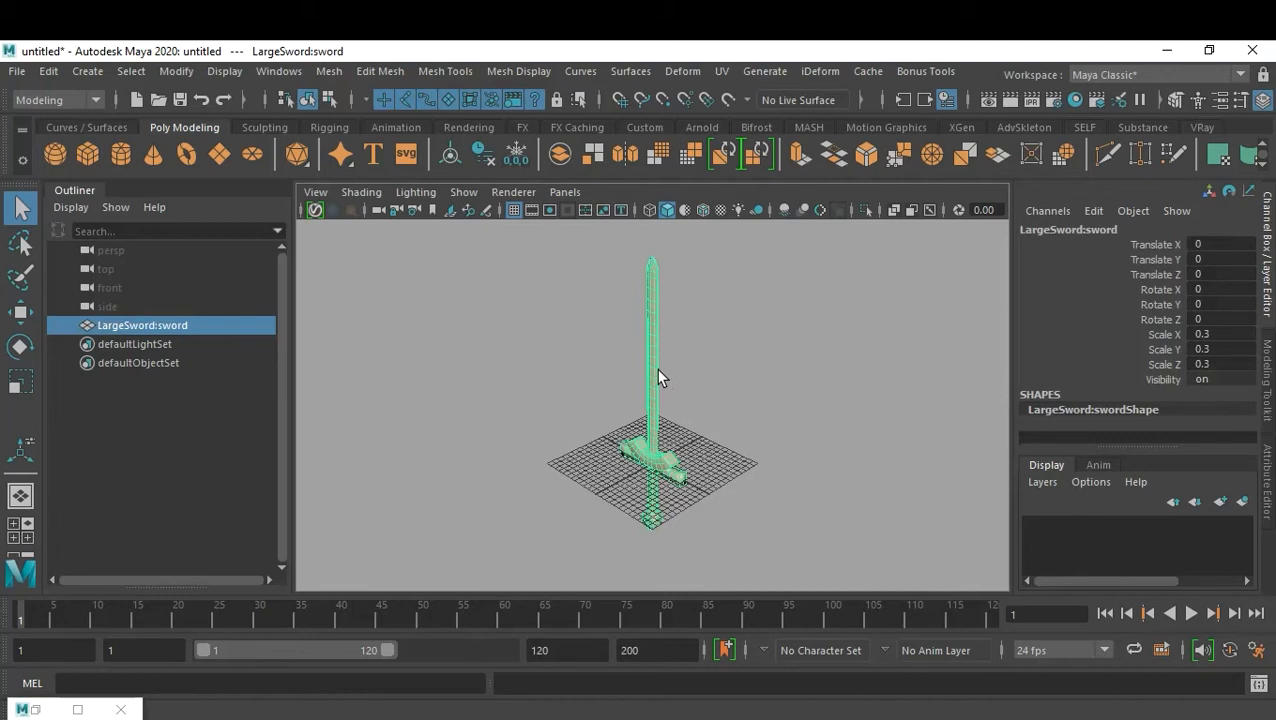
pyautogui.keyDown('alt'); pyautogui.moveTo(678, 444); pyautogui.dragTo(744, 460); pyautogui.keyUp('alt')
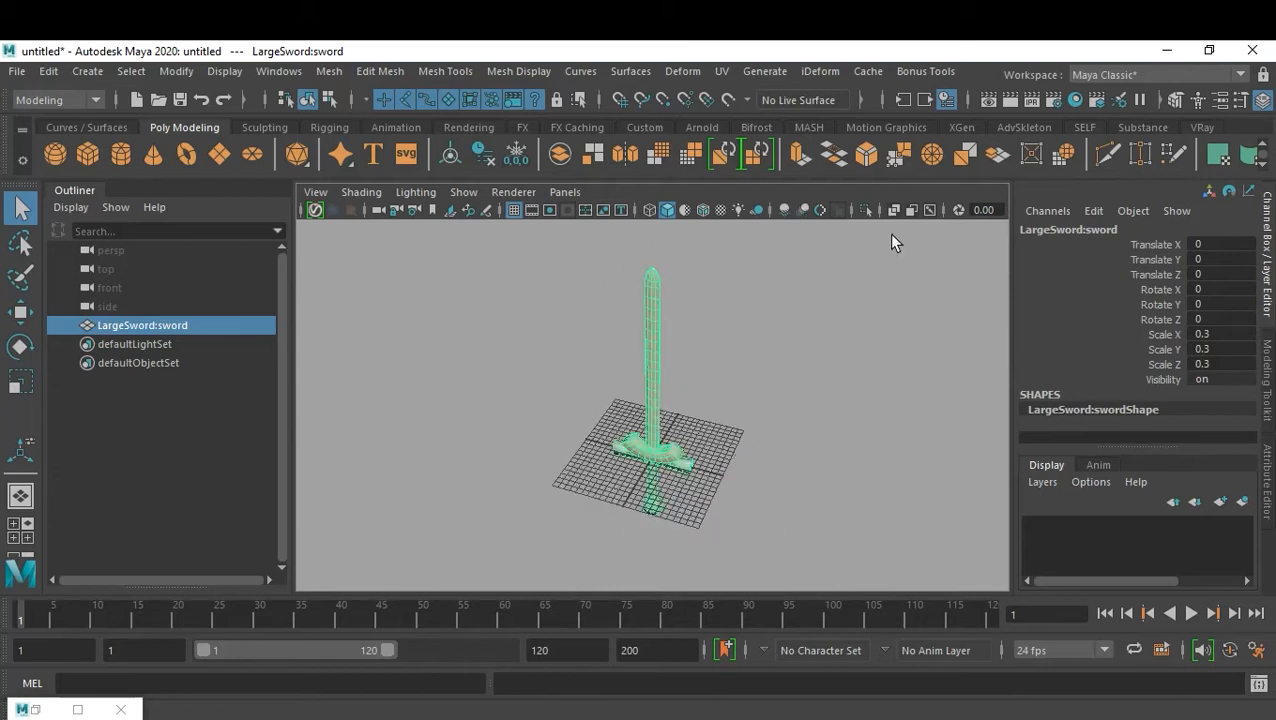
pyautogui.click(513, 210)
pyautogui.click(800, 476)
pyautogui.keyDown('alt'); pyautogui.moveTo(800, 476); pyautogui.dragTo(681, 428); pyautogui.keyUp('alt')
pyautogui.click(660, 397)
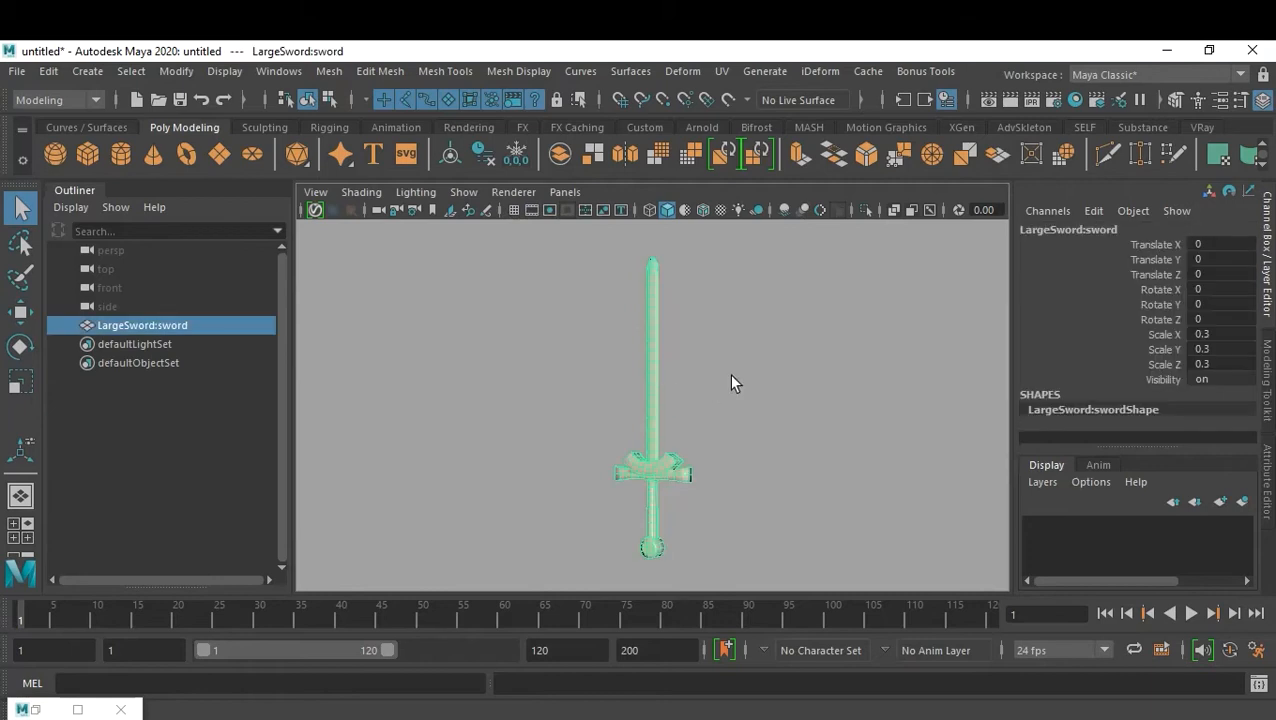
# - Smooth the sword mesh with 2 divisions
pyautogui.scroll(5, 730, 373)
pyautogui.scroll(-2, 732, 381)
pyautogui.scroll(-3, 732, 380)
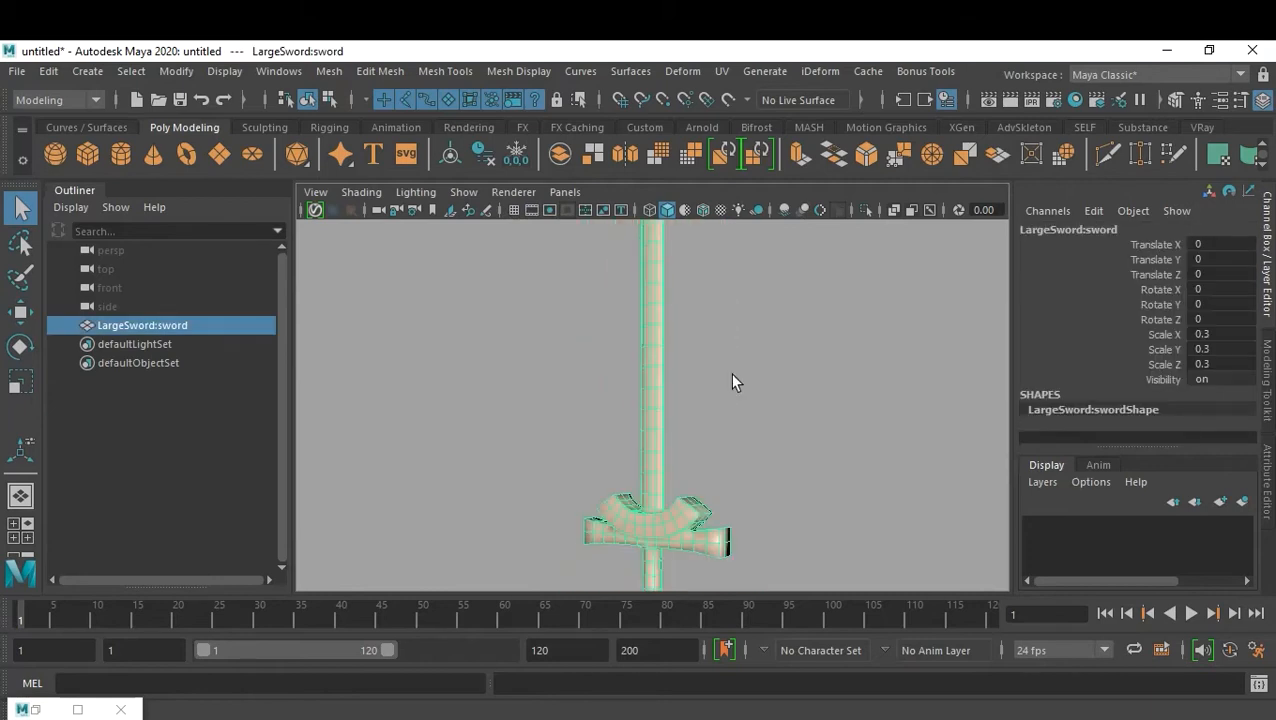
pyautogui.keyDown('alt'); pyautogui.moveTo(740, 390); pyautogui.dragTo(718, 468); pyautogui.keyUp('alt')
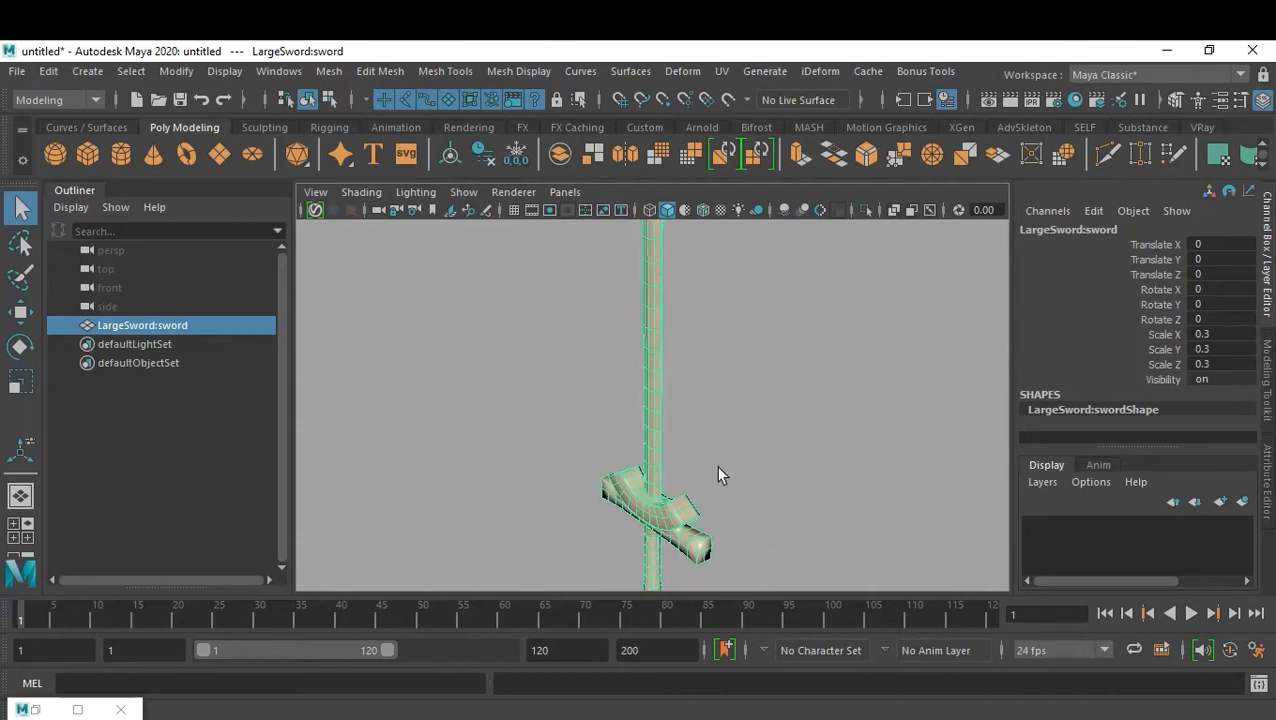
pyautogui.click(329, 72)
pyautogui.click(404, 283)
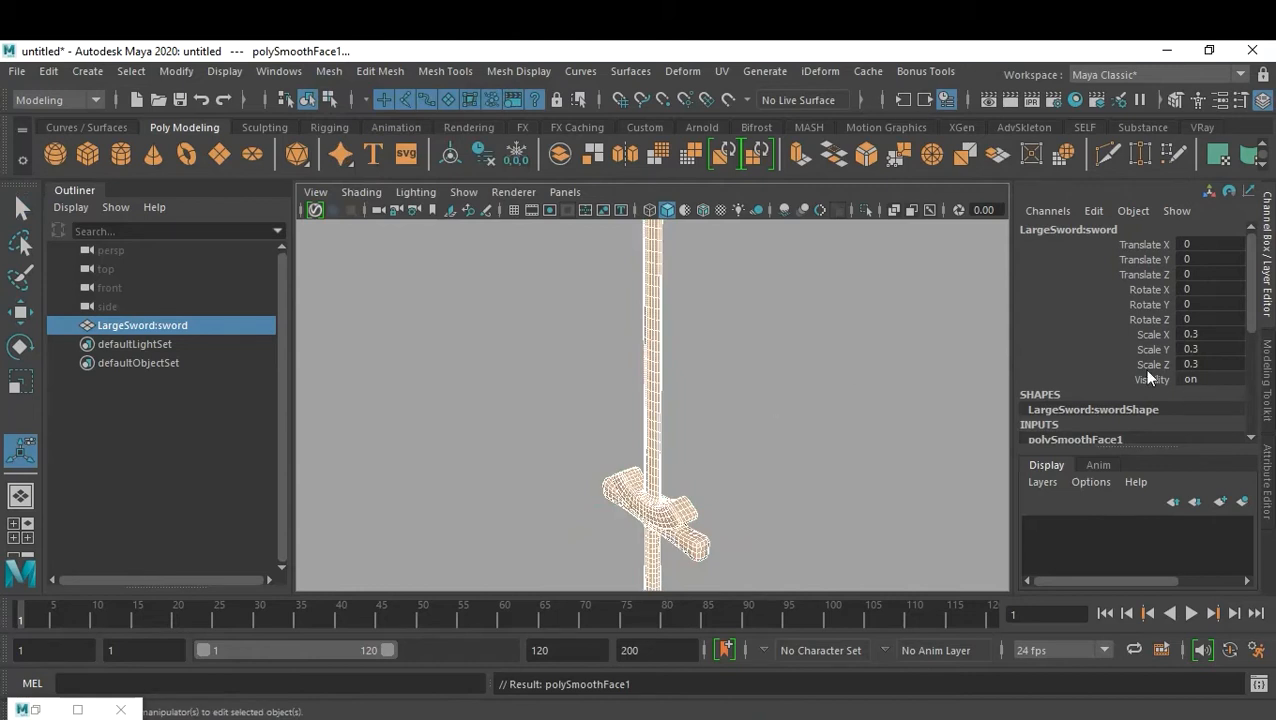
pyautogui.scroll(-3, 1147, 377)
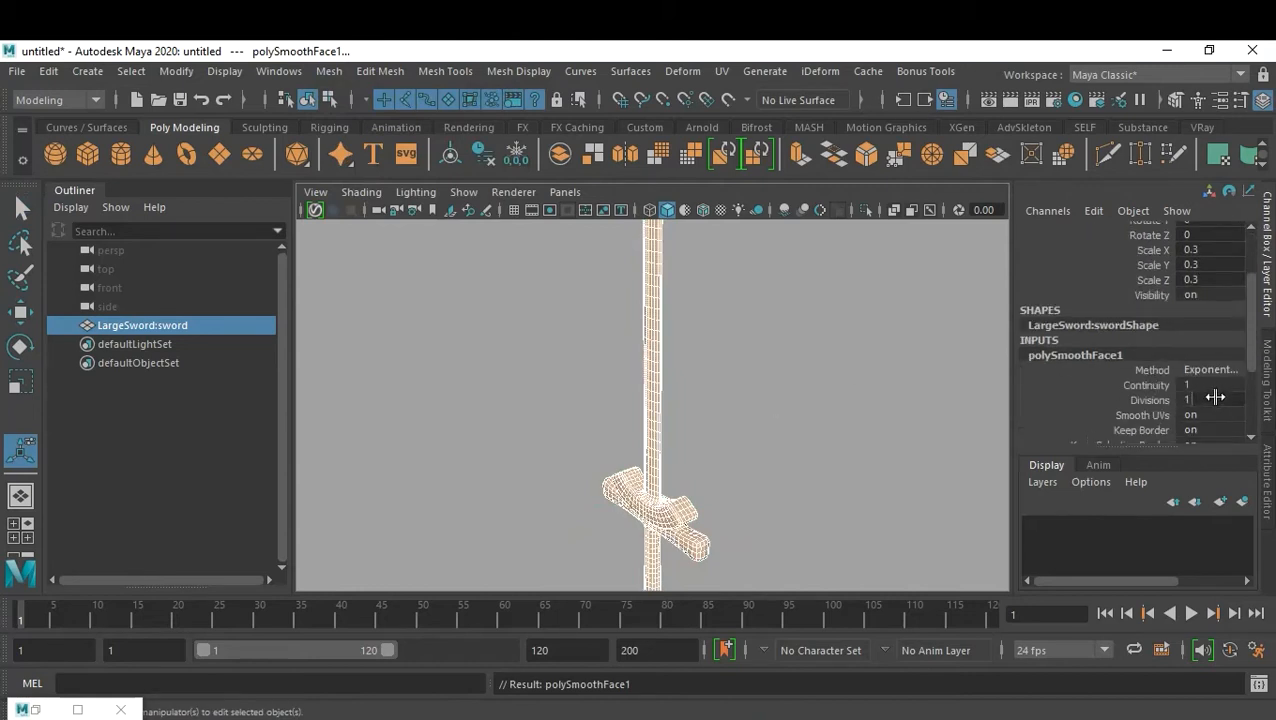
pyautogui.doubleClick(1215, 398)
pyautogui.press('Return')
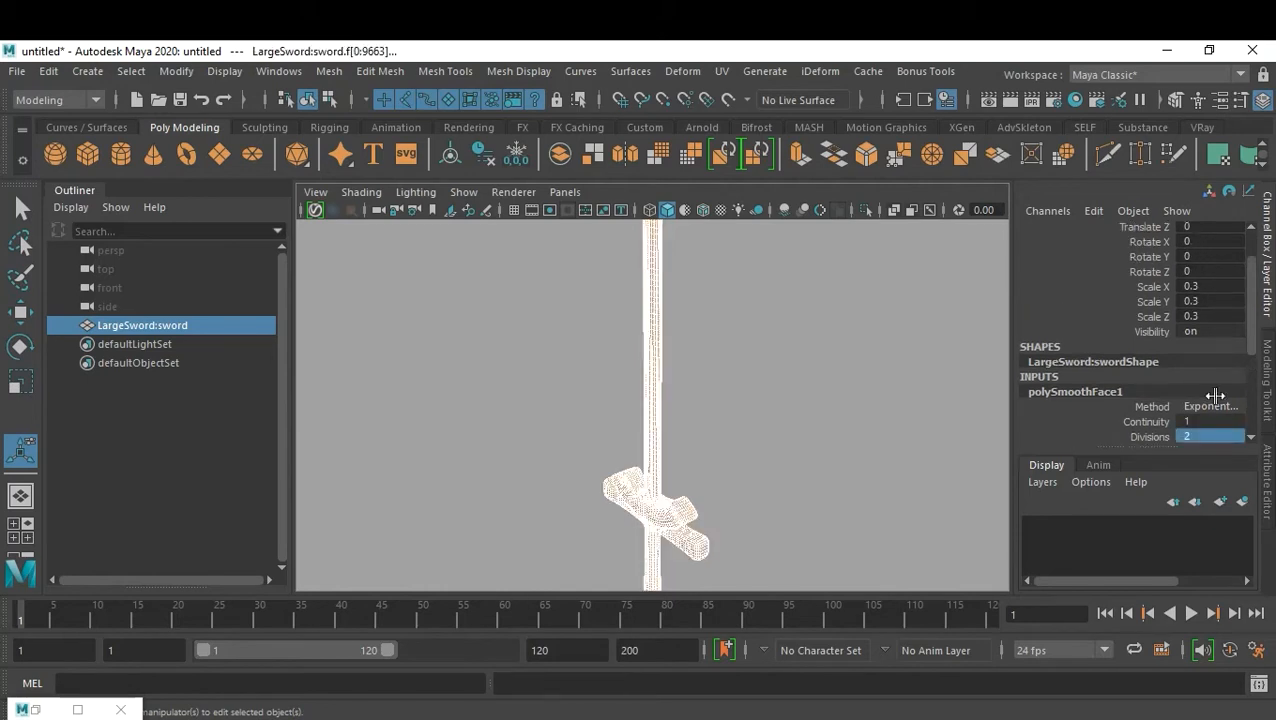
# - Examine the smoothed sword's guard, blade and wireframe density up close, then frame the whole sword
pyautogui.click(834, 402)
pyautogui.click(672, 519)
pyautogui.keyDown('alt'); pyautogui.moveTo(692, 498); pyautogui.dragTo(846, 436); pyautogui.keyUp('alt')
pyautogui.click(785, 477)
pyautogui.keyDown('alt'); pyautogui.moveTo(785, 477); pyautogui.dragTo(720, 407); pyautogui.keyUp('alt')
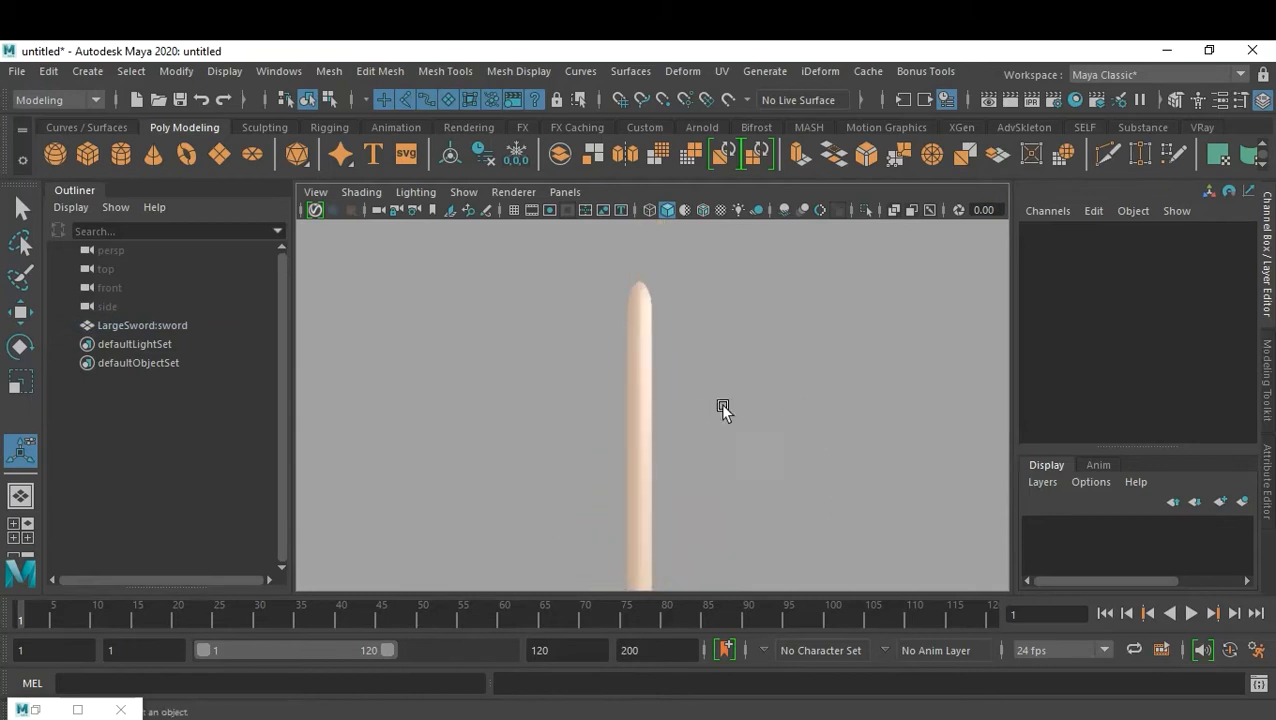
pyautogui.click(648, 374)
pyautogui.keyDown('alt'); pyautogui.moveTo(644, 376); pyautogui.dragTo(658, 436); pyautogui.keyUp('alt')
pyautogui.scroll(5, 729, 402)
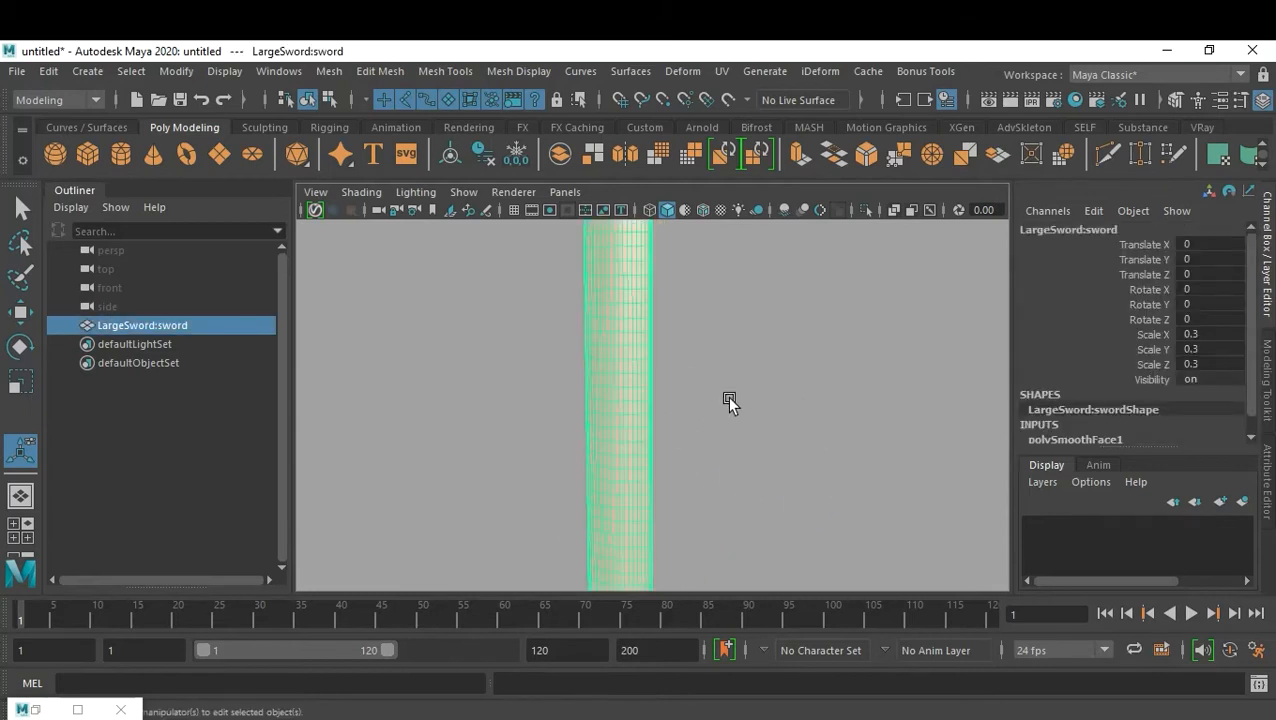
pyautogui.scroll(-6, 727, 396)
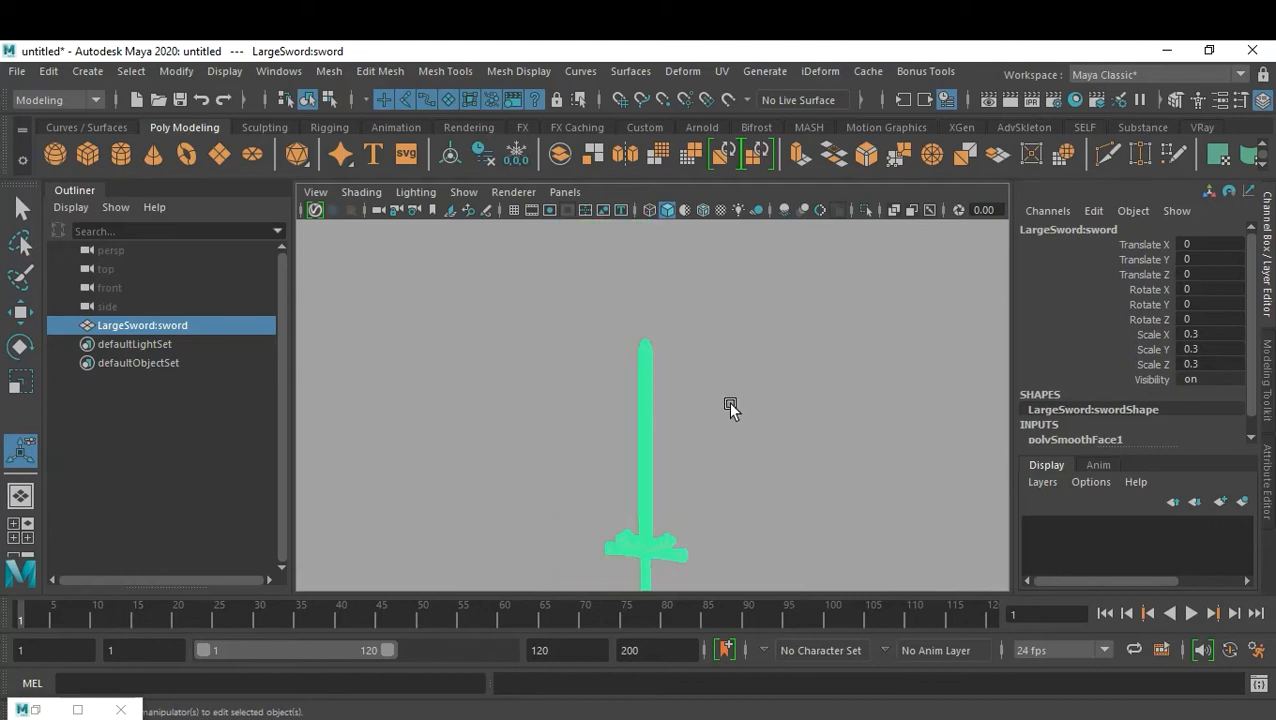
pyautogui.click(675, 489)
pyautogui.click(648, 486)
pyautogui.press('f')
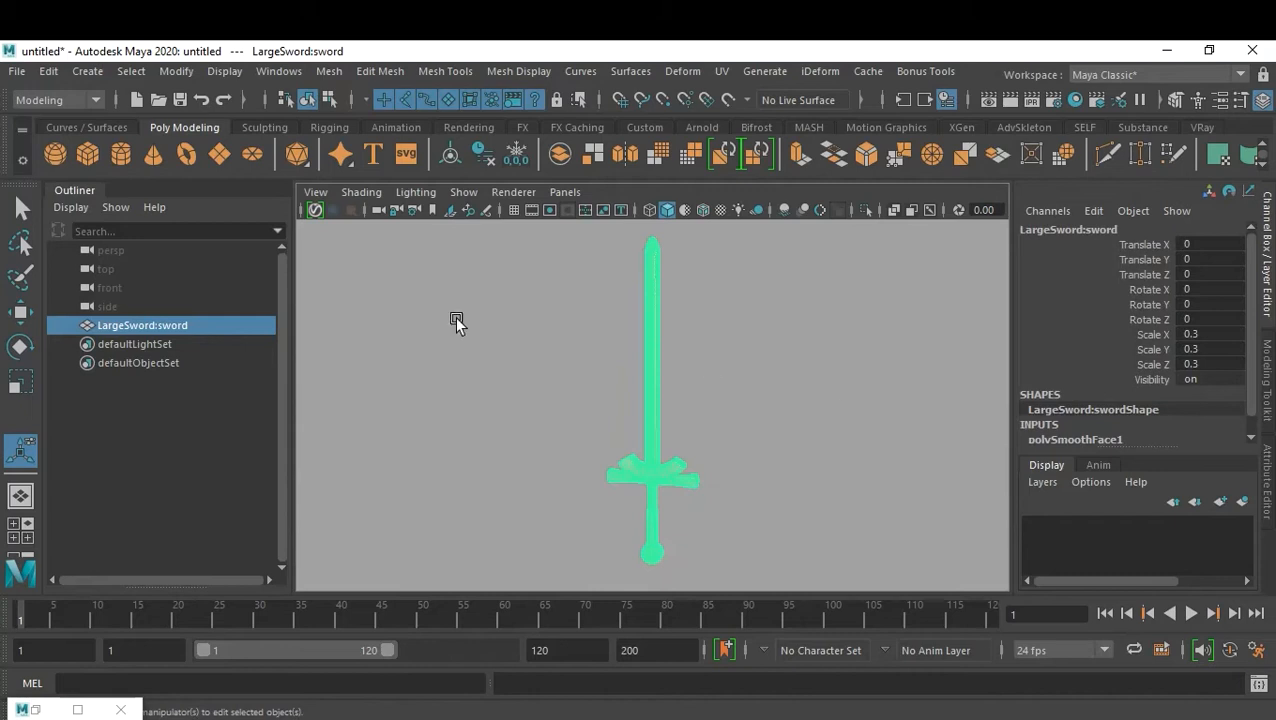
# - Delete the sword's construction history and freeze its transformations
pyautogui.click(48, 71)
pyautogui.moveTo(190, 295)
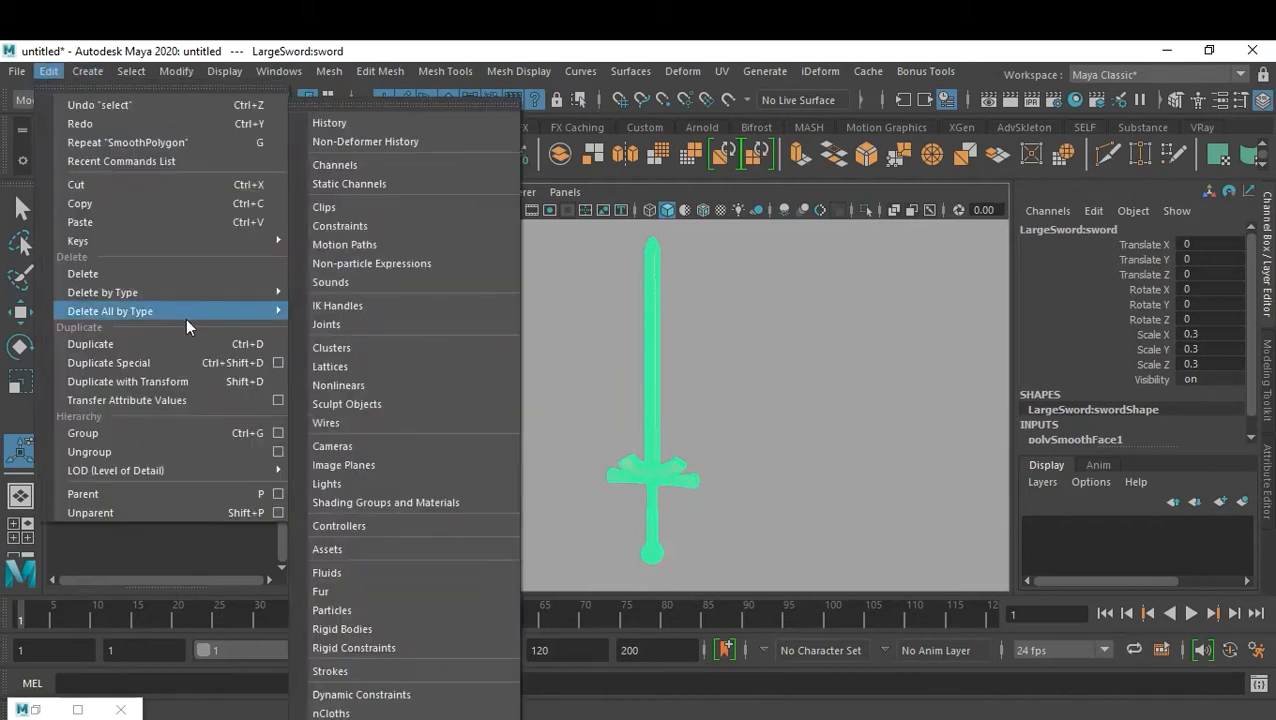
pyautogui.click(304, 285)
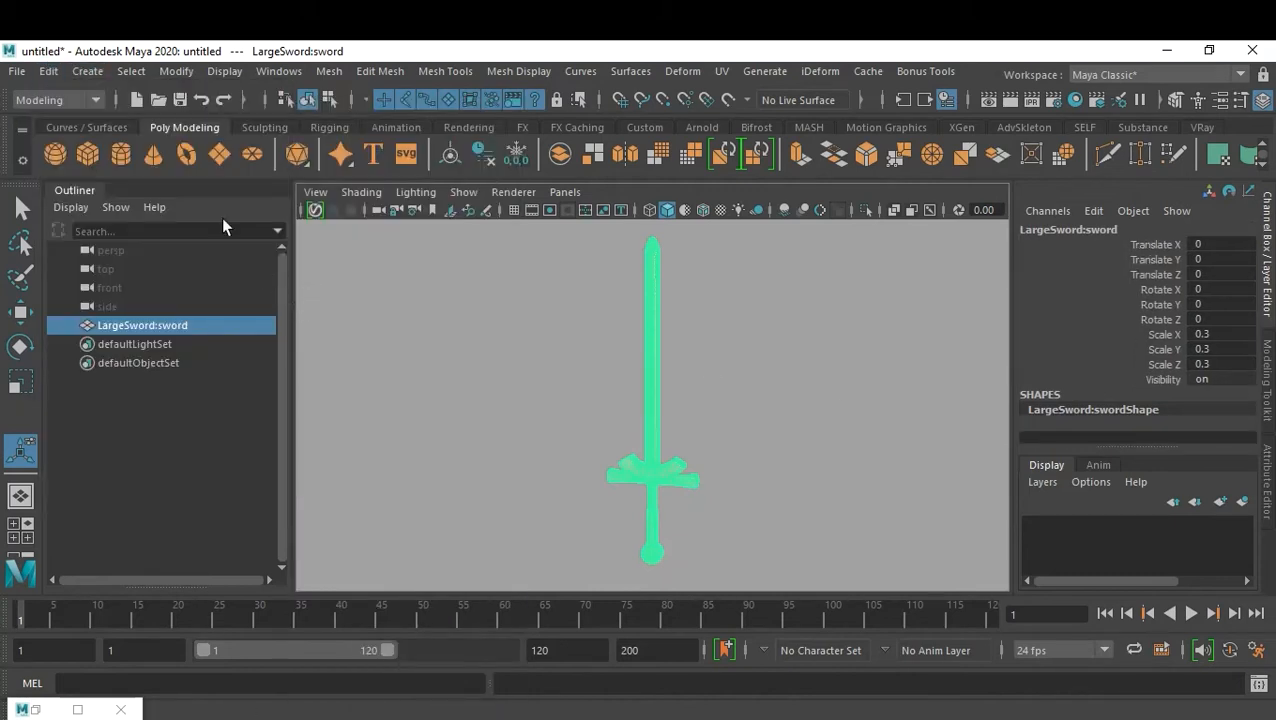
pyautogui.click(176, 71)
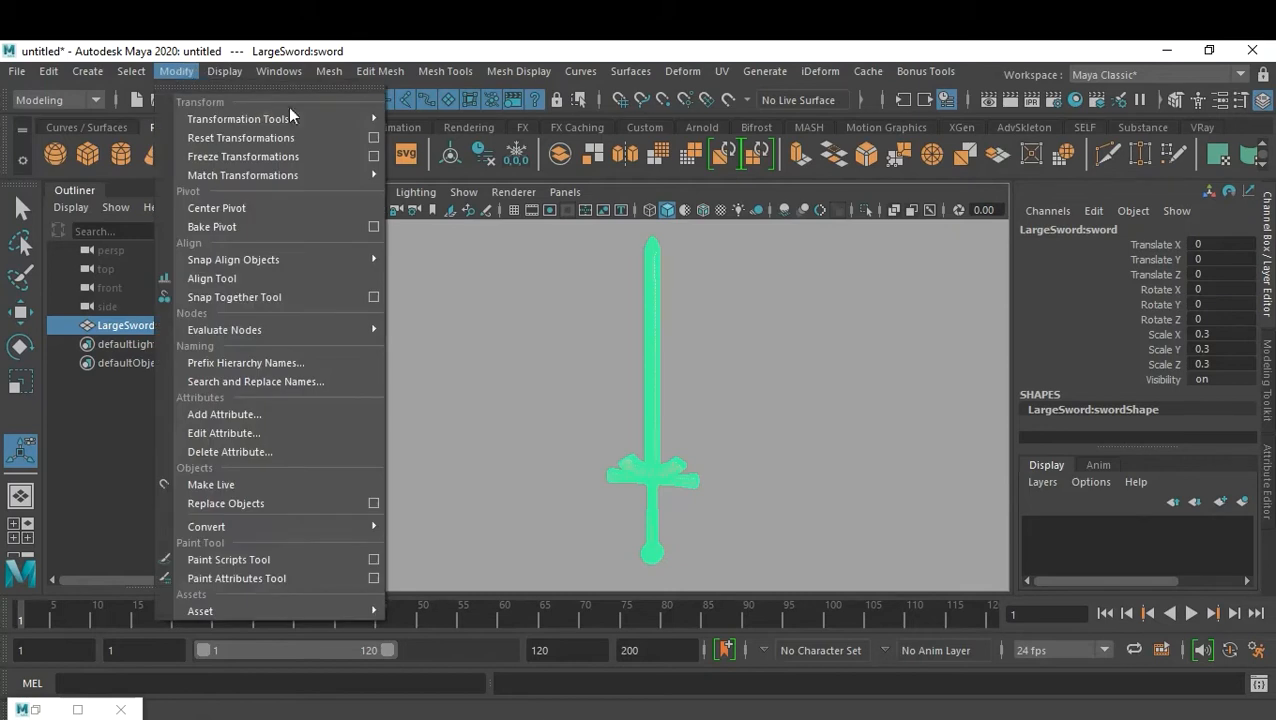
pyautogui.click(280, 160)
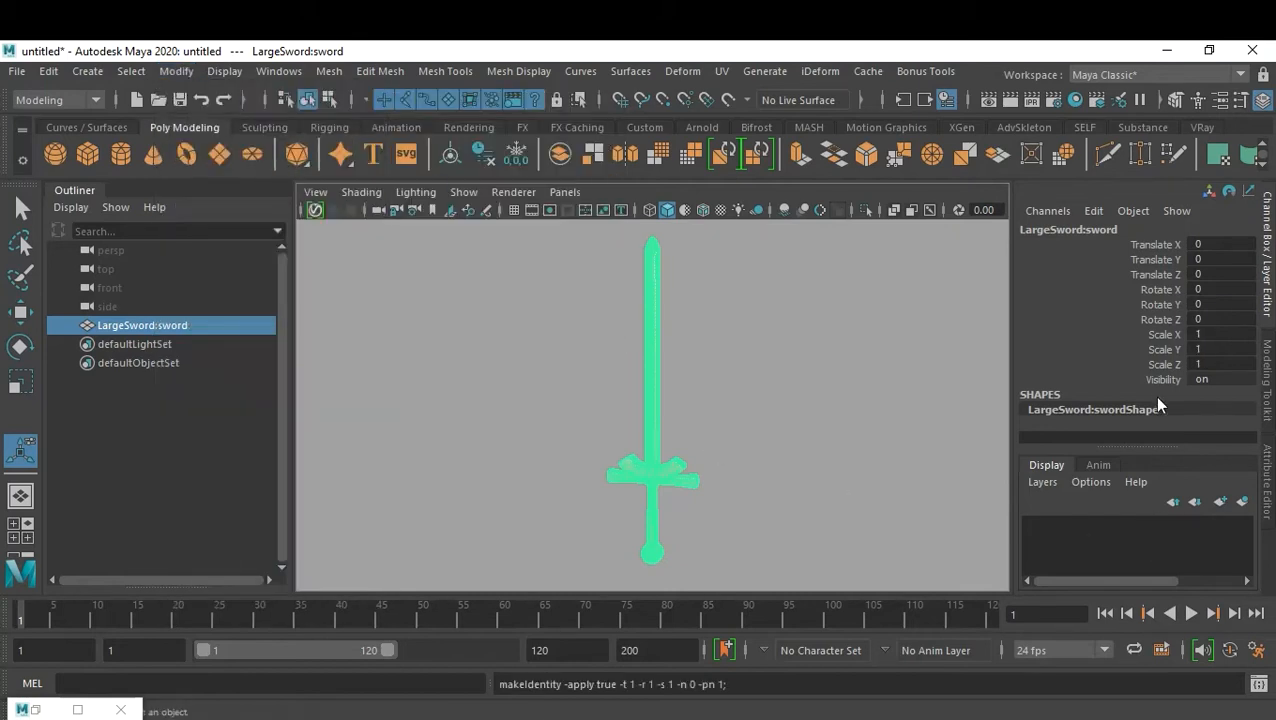
pyautogui.click(812, 413)
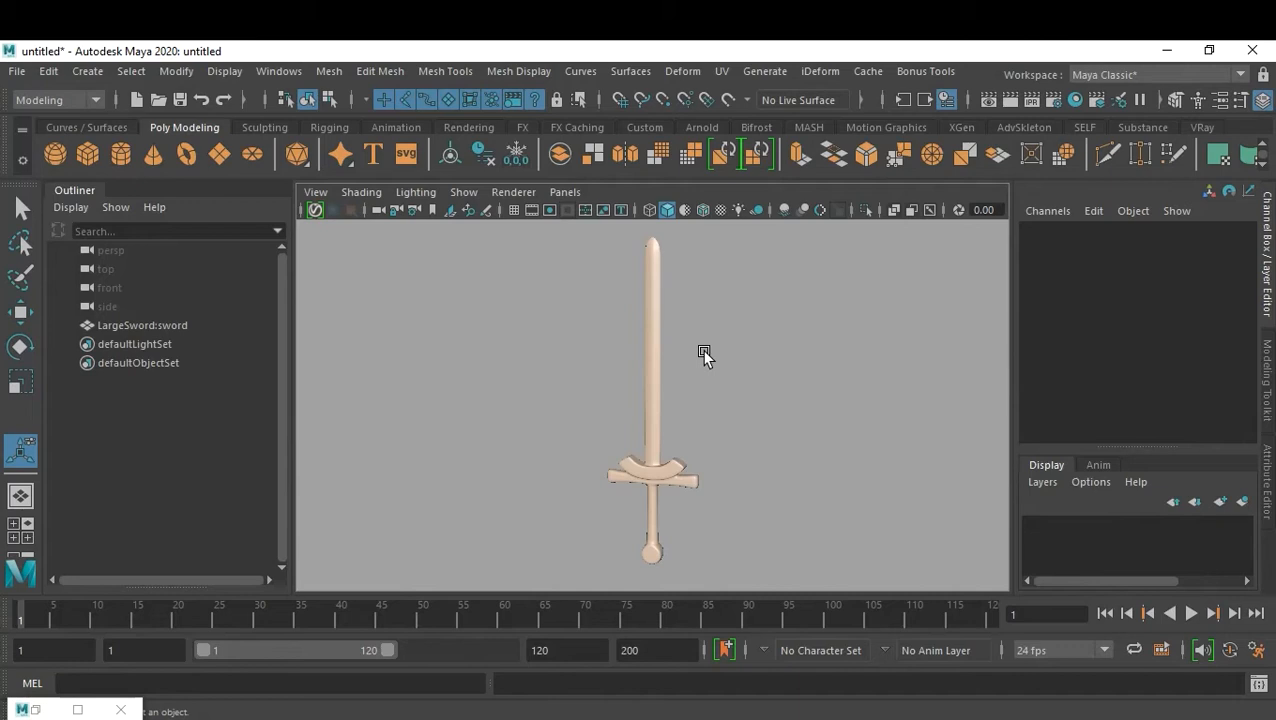
# - Create a polygon cube at the origin and show the scene in wireframe around the sword's guard
pyautogui.click(90, 155)
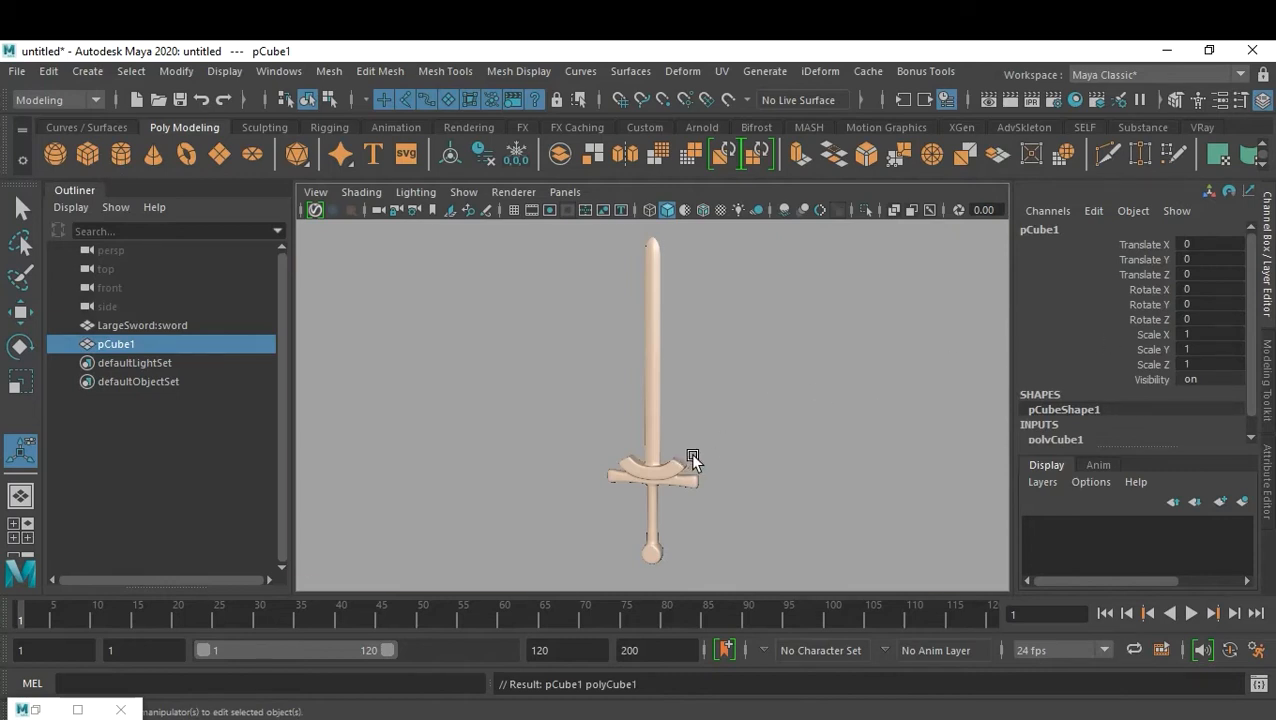
pyautogui.press('f')
pyautogui.scroll(-8, 693, 460)
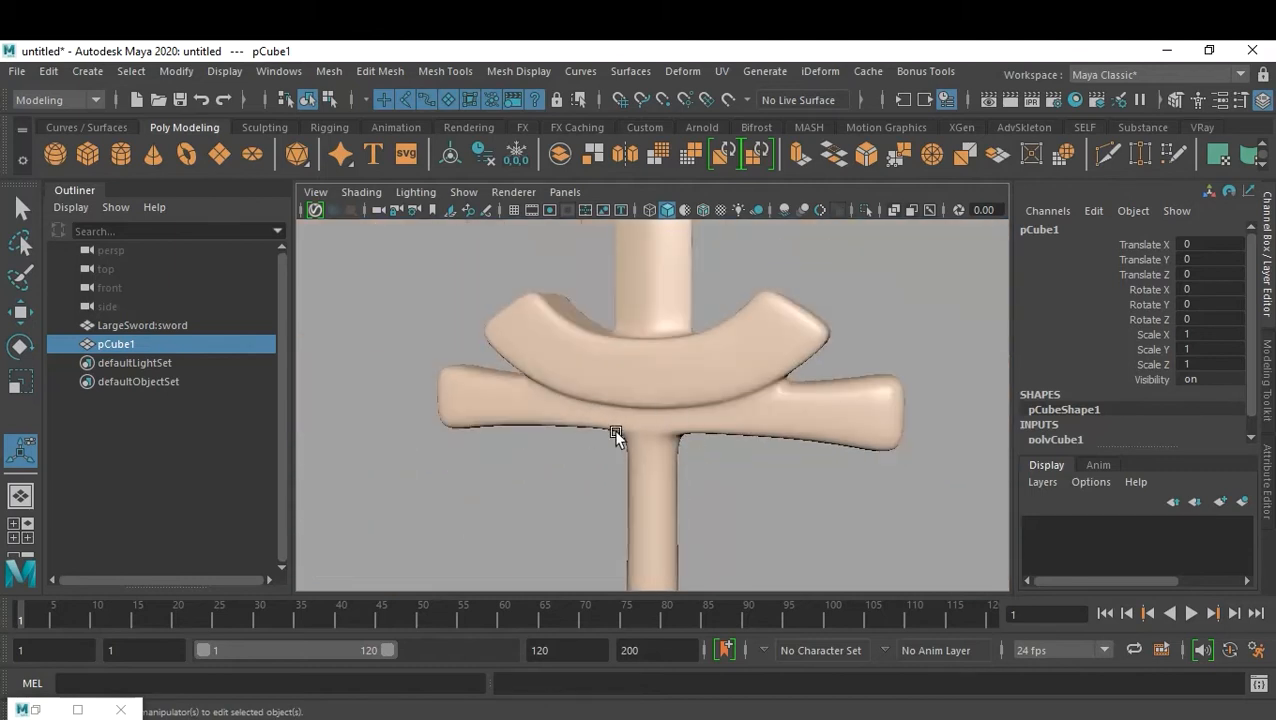
pyautogui.press('4')
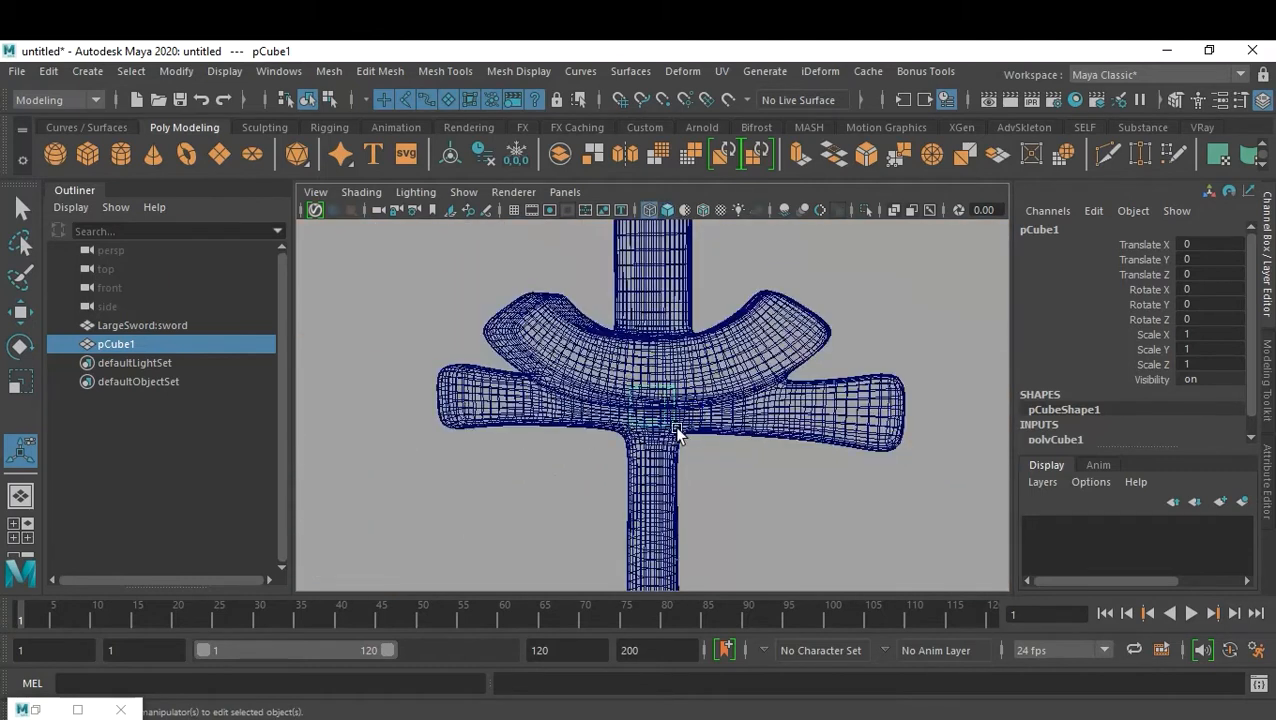
pyautogui.scroll(-1, 1158, 392)
# - Enlarge the cube's width, height and depth to 12.6 and move it straight up to surround the sword's tip
pyautogui.click(1085, 422)
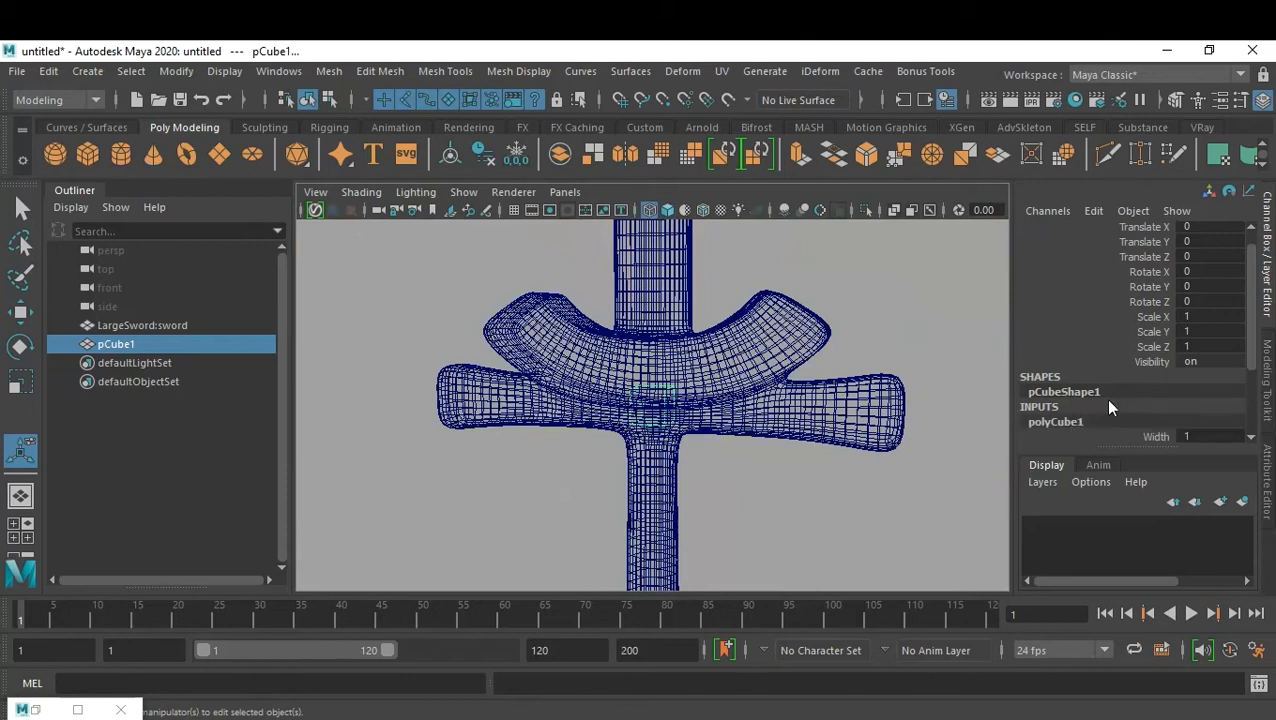
pyautogui.moveTo(1155, 331); pyautogui.dragTo(1145, 362)
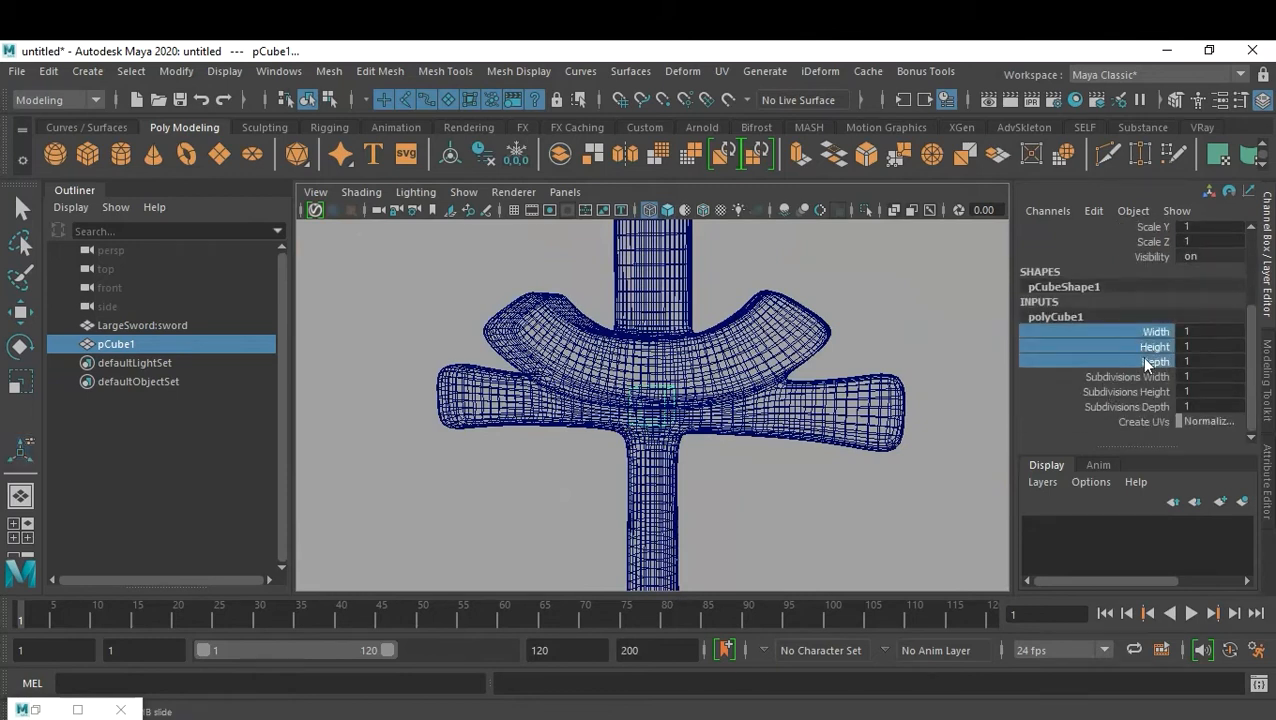
pyautogui.moveTo(712, 391); pyautogui.dragTo(732, 402, button='middle')
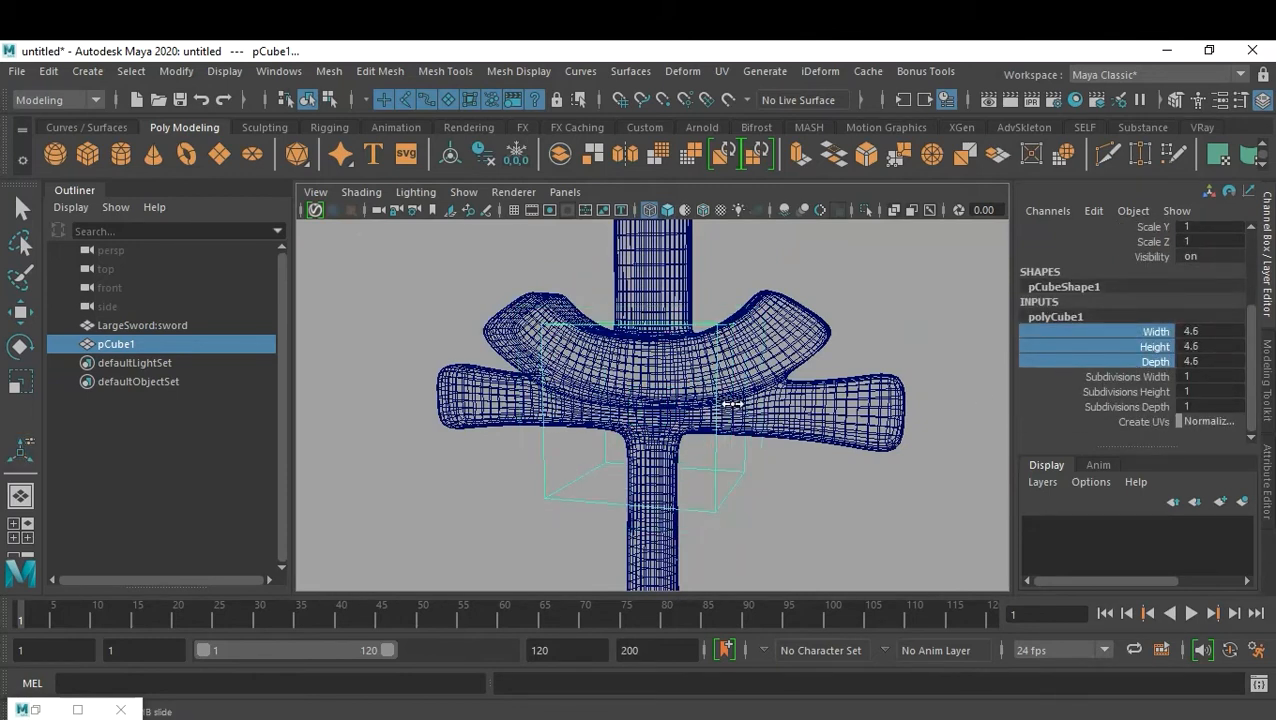
pyautogui.scroll(-5, 800, 393)
pyautogui.scroll(-3, 789, 393)
pyautogui.scroll(-2, 769, 398)
pyautogui.moveTo(769, 398); pyautogui.dragTo(843, 447, button='middle')
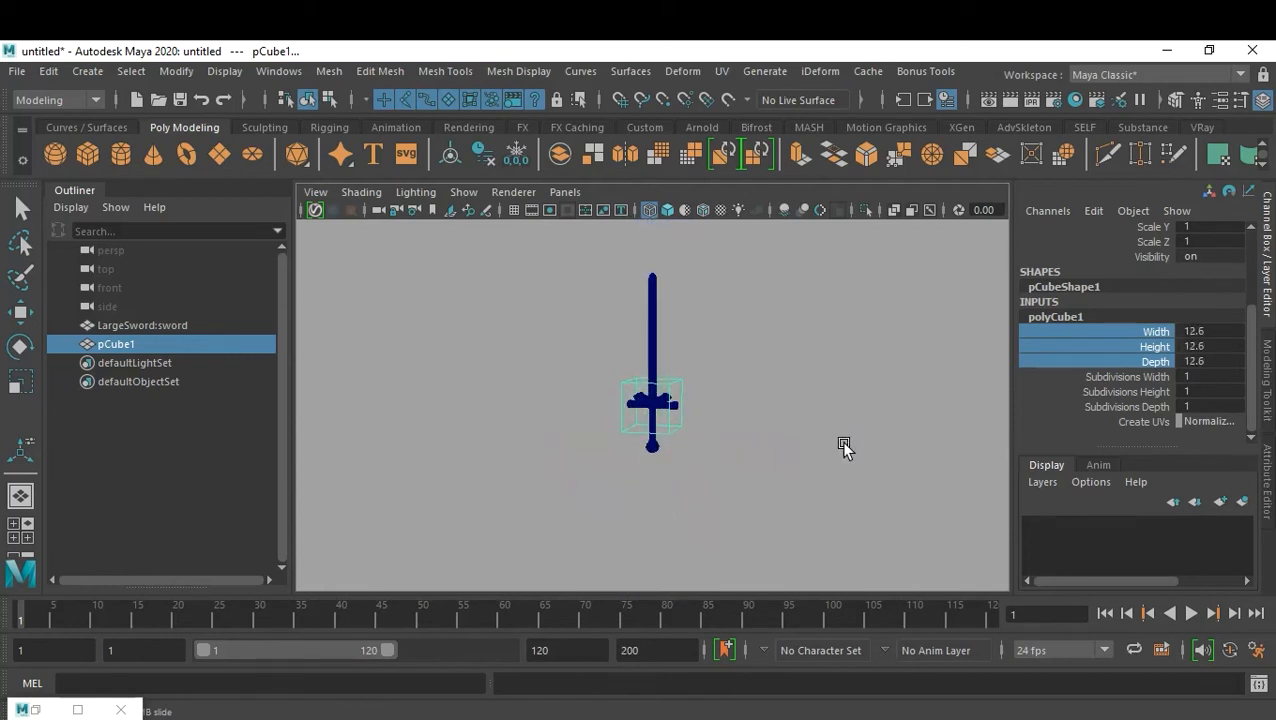
pyautogui.press('w')
pyautogui.moveTo(654, 322); pyautogui.dragTo(674, 183)
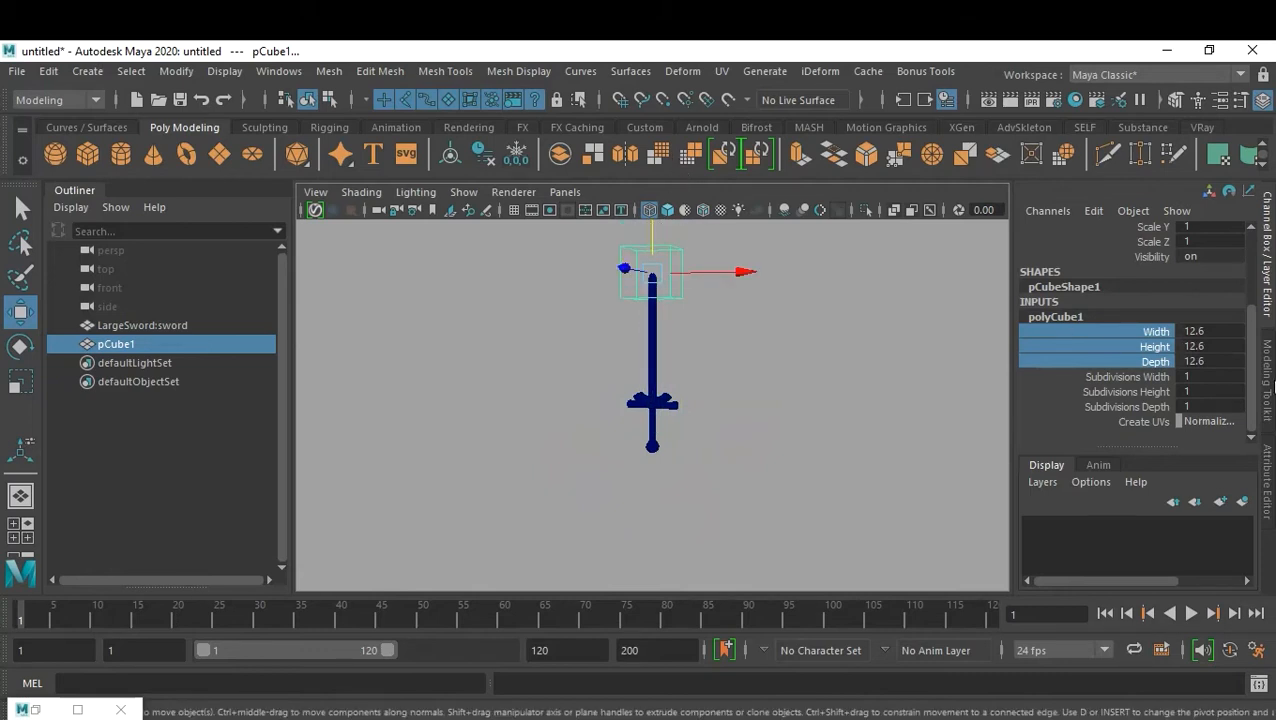
# - Set the cube's width, height and depth subdivisions to 20 and frame the cube around the sword's tip
pyautogui.moveTo(1148, 378); pyautogui.dragTo(1113, 408)
pyautogui.moveTo(788, 370); pyautogui.dragTo(936, 385, button='middle')
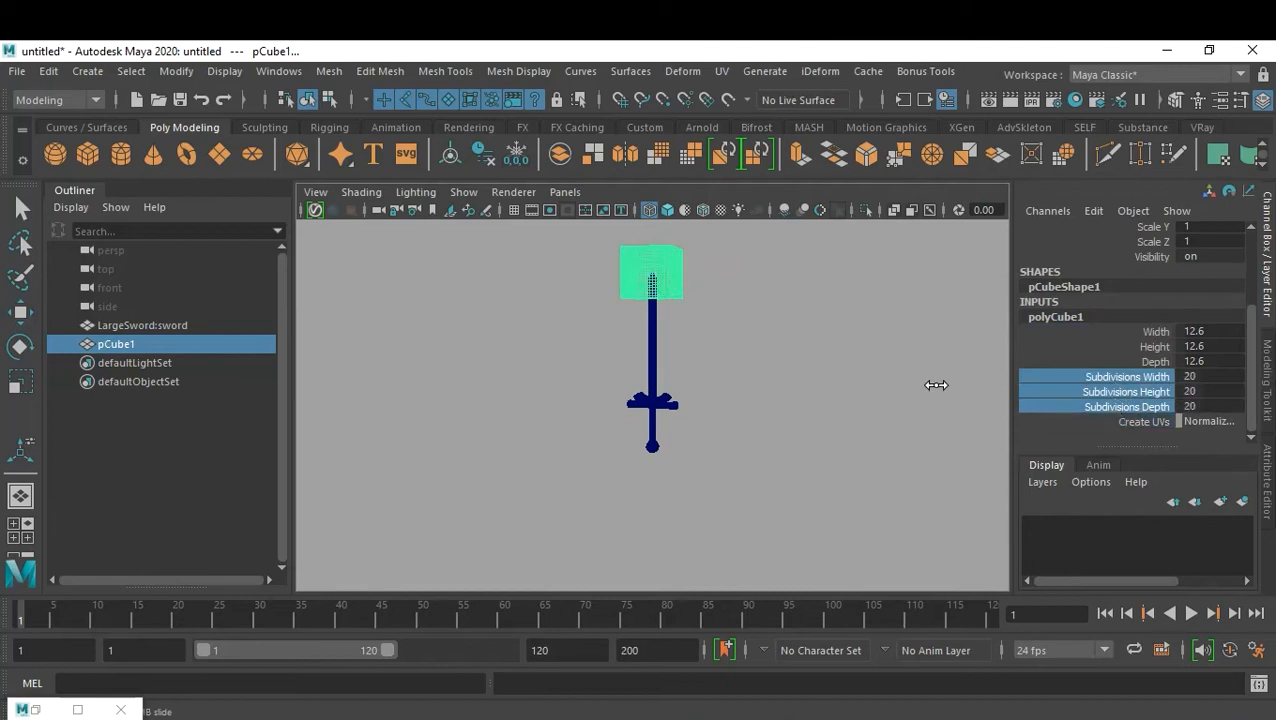
pyautogui.click(723, 359)
pyautogui.press('w')
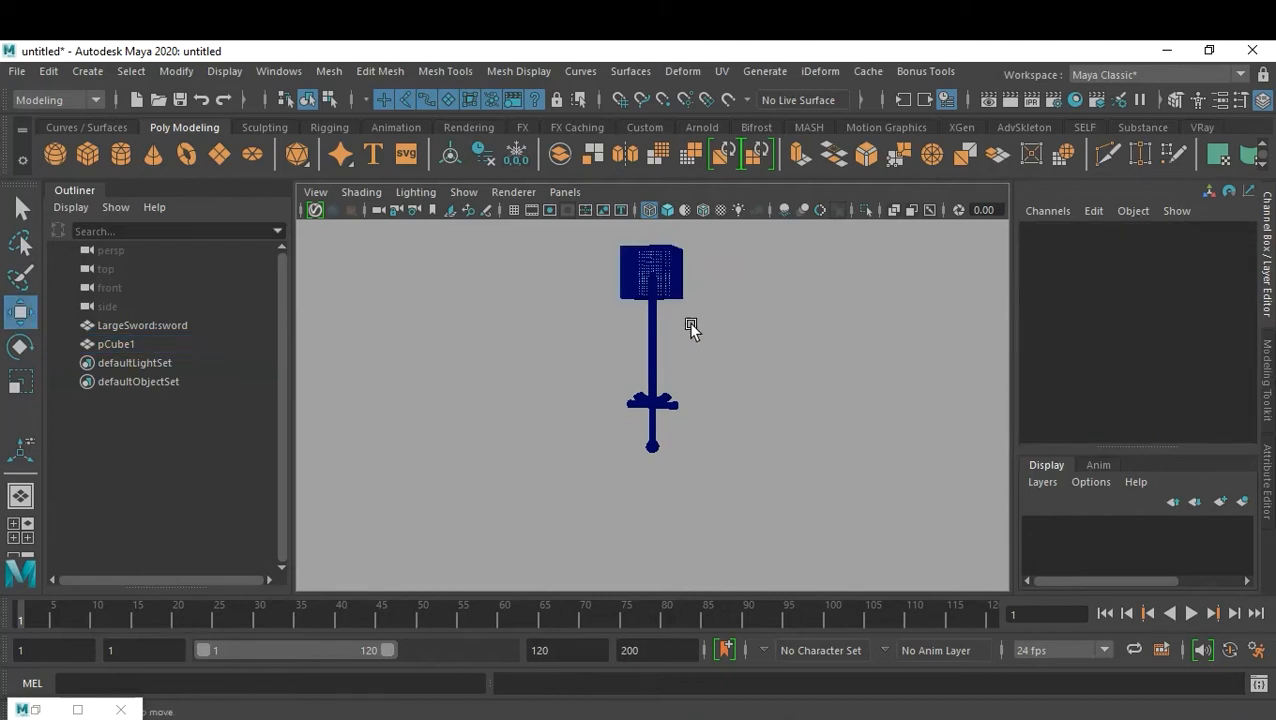
pyautogui.click(669, 288)
pyautogui.press('f')
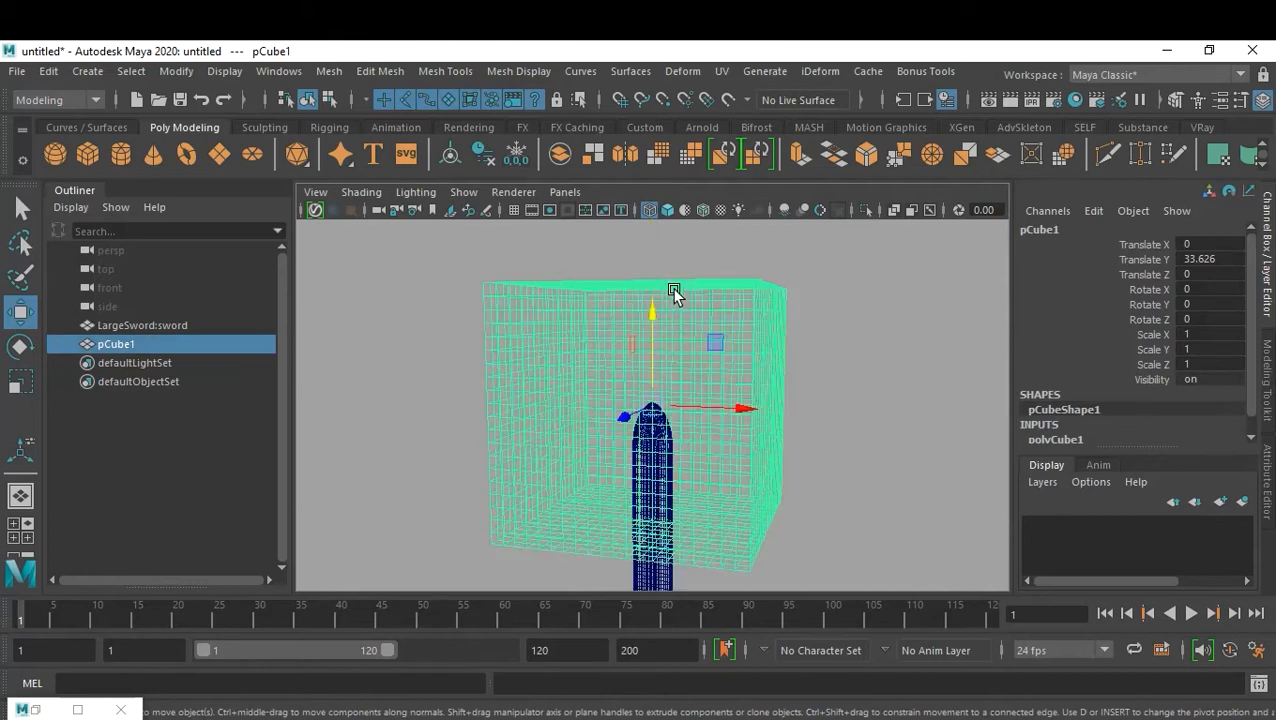
pyautogui.keyDown('alt'); pyautogui.moveTo(786, 456); pyautogui.dragTo(849, 478); pyautogui.keyUp('alt')
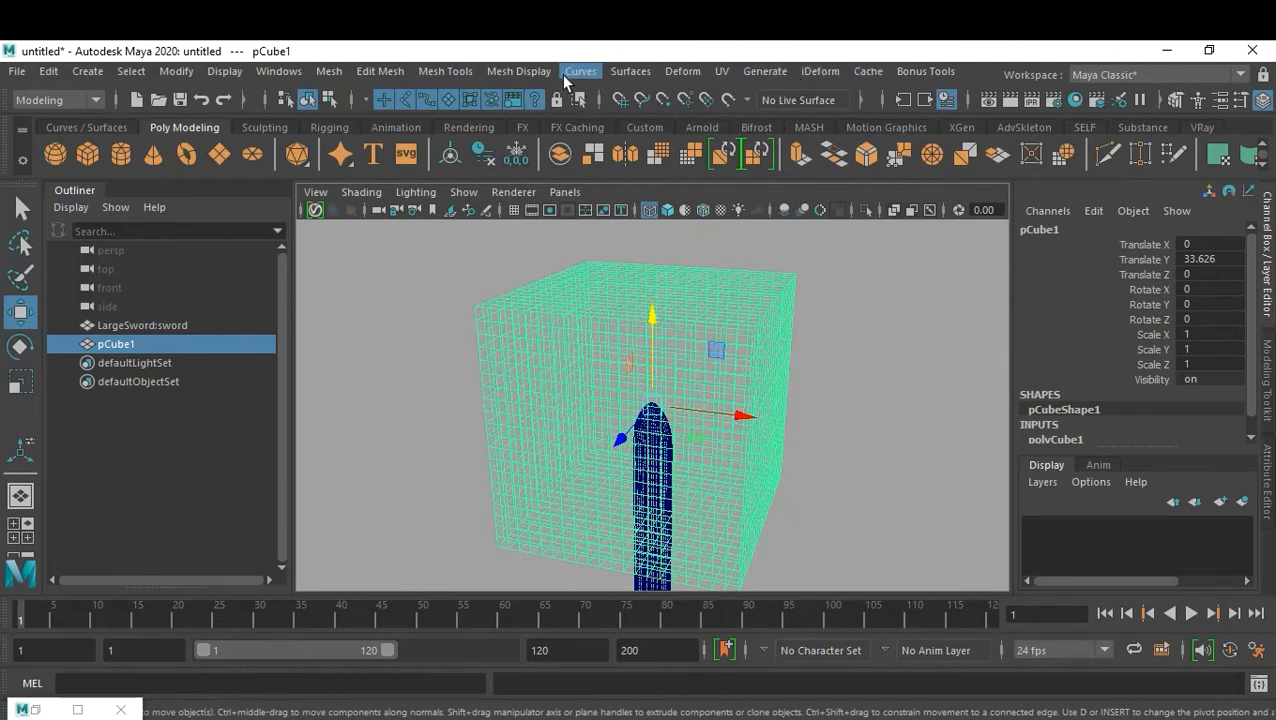
# - Create a texture deformer on the cube with the options reset to their defaults
pyautogui.click(681, 72)
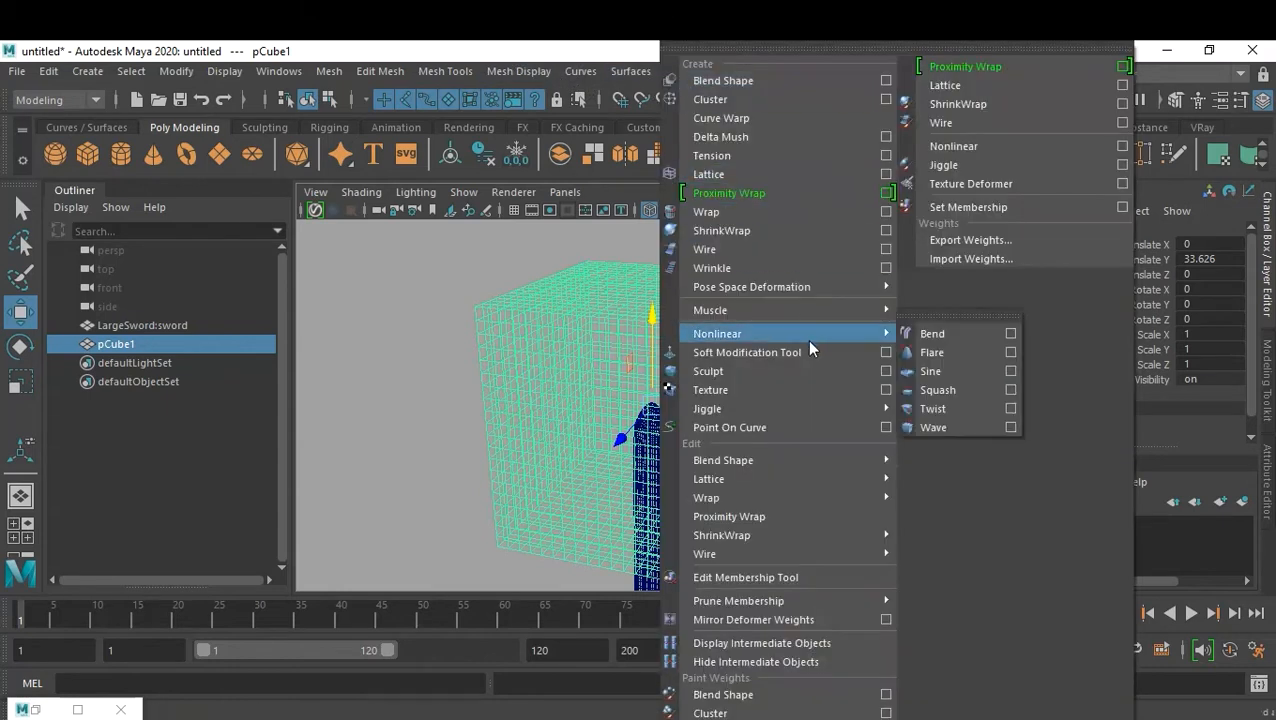
pyautogui.click(886, 390)
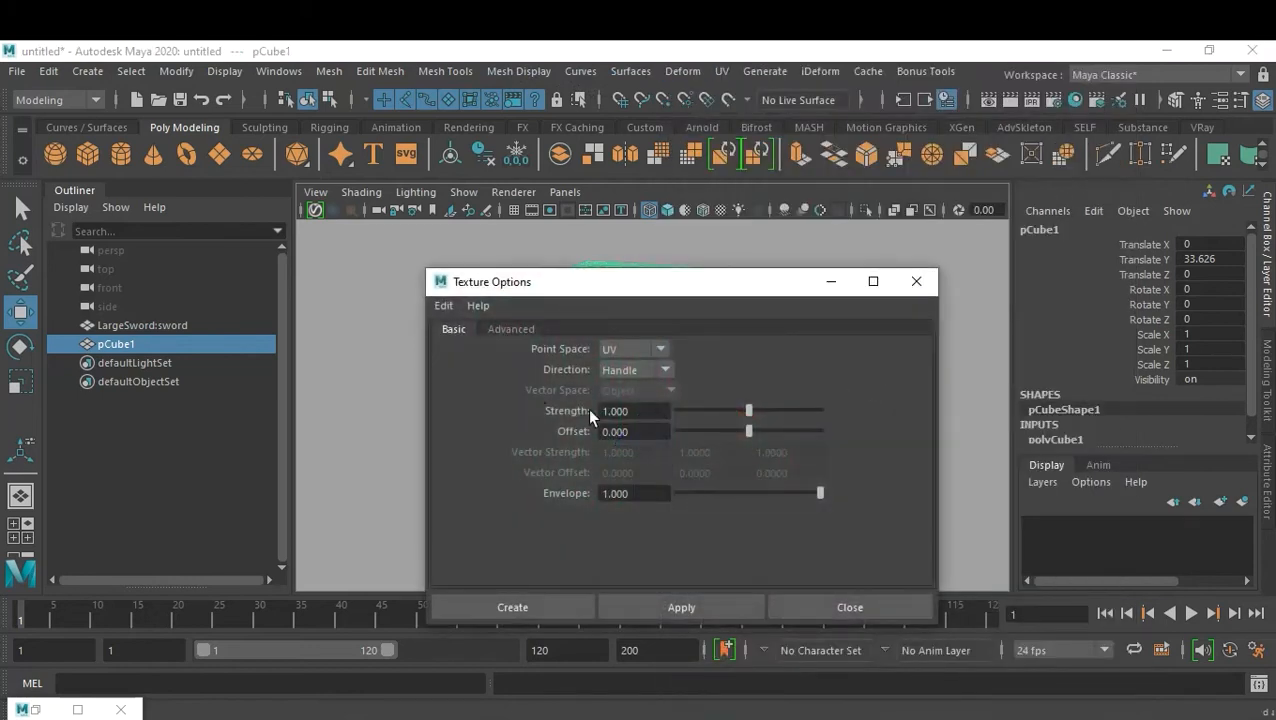
pyautogui.click(440, 305)
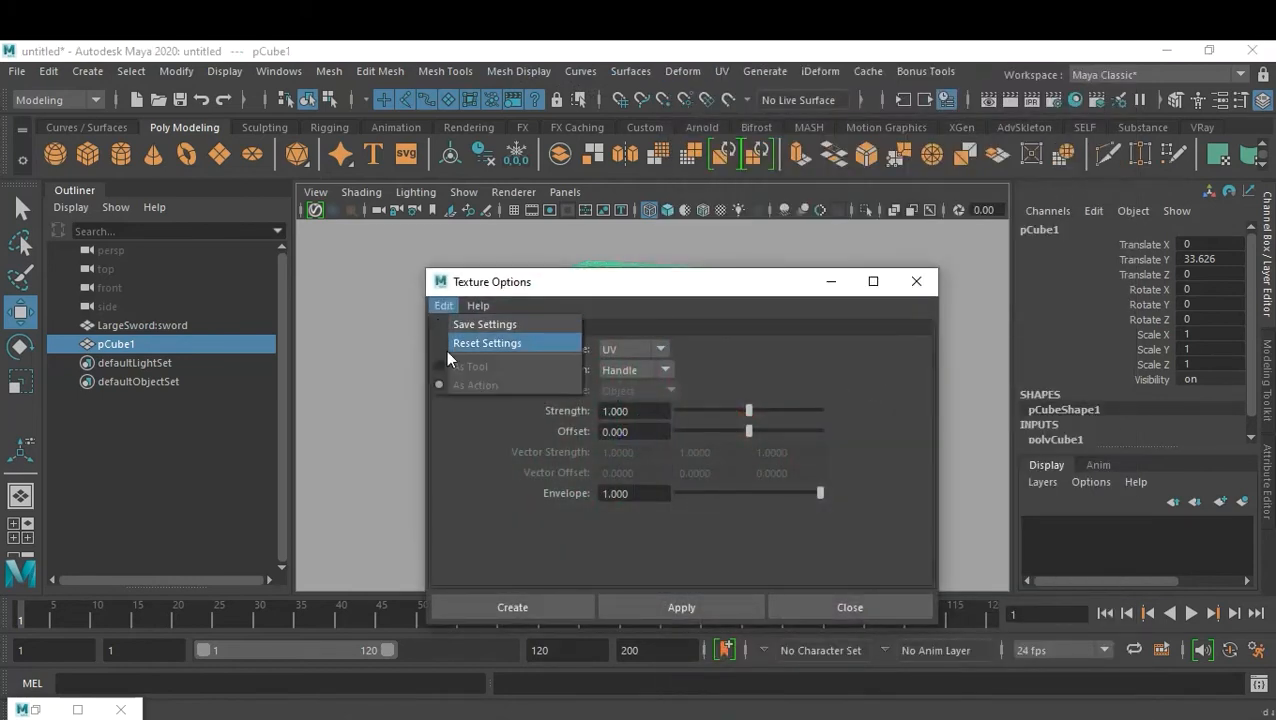
pyautogui.click(447, 343)
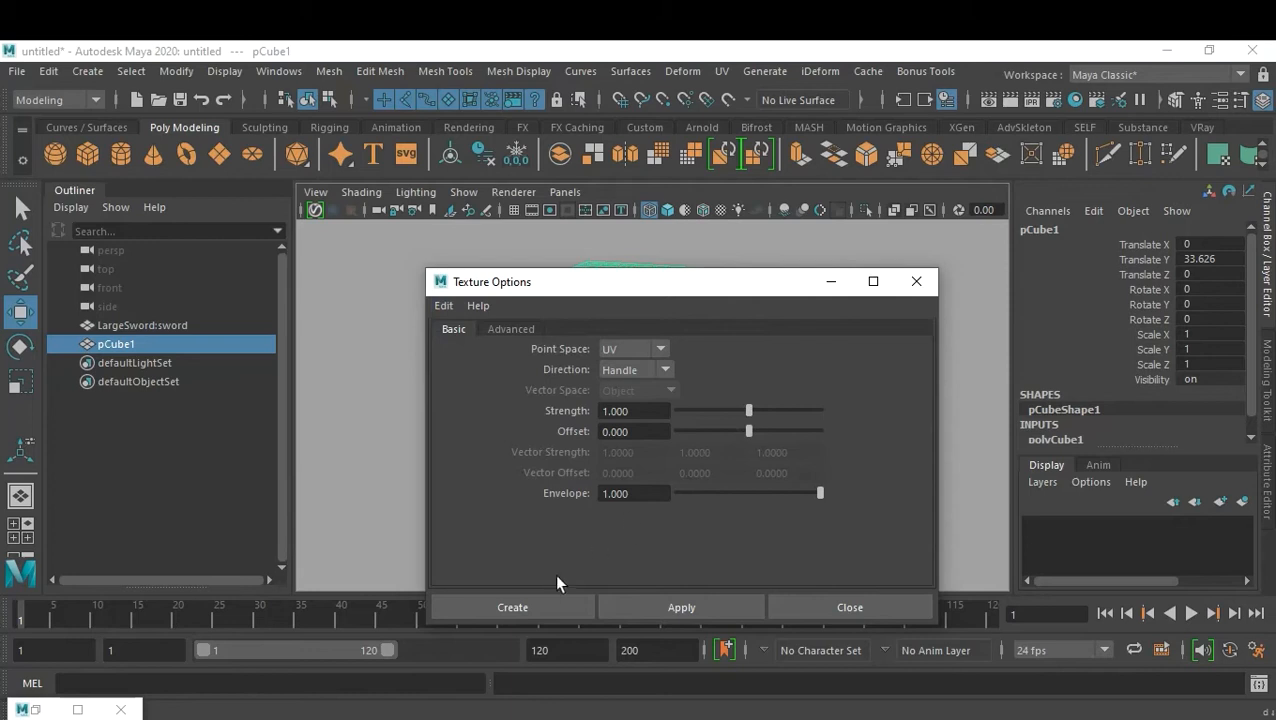
pyautogui.click(536, 603)
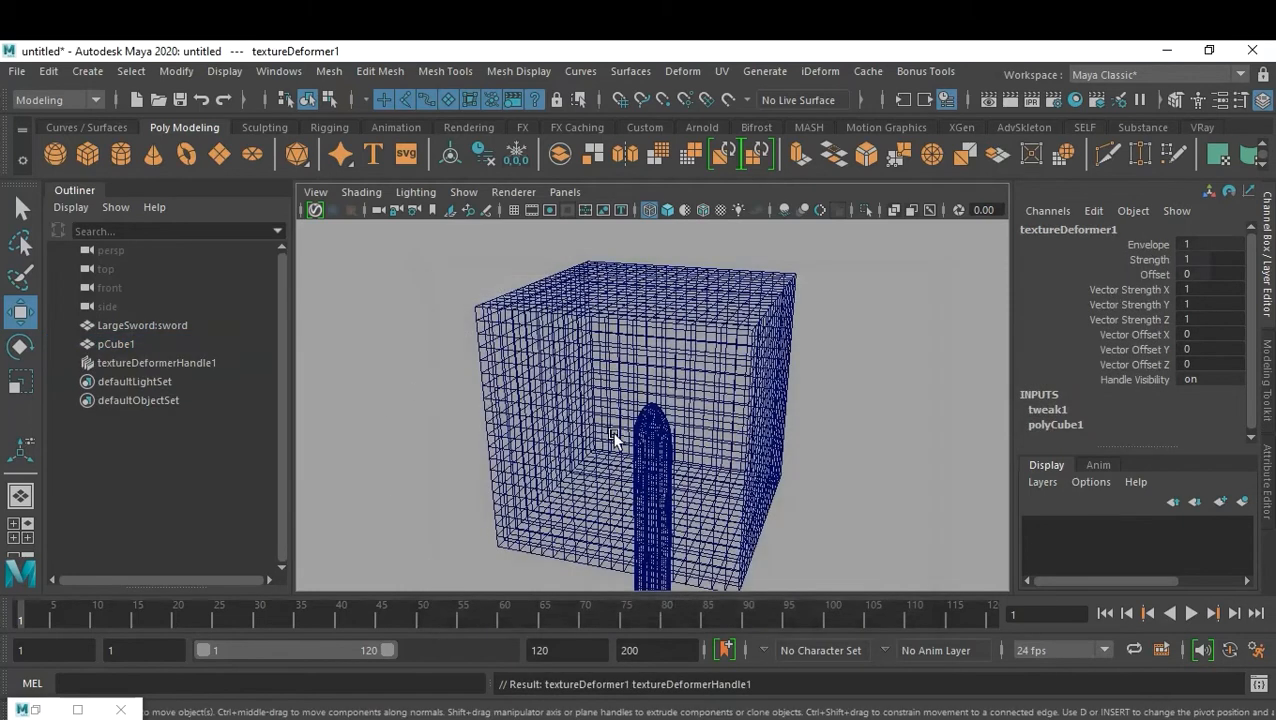
# - Map a Noise texture to the Texture attribute of the cube's texture deformer
pyautogui.click(129, 365)
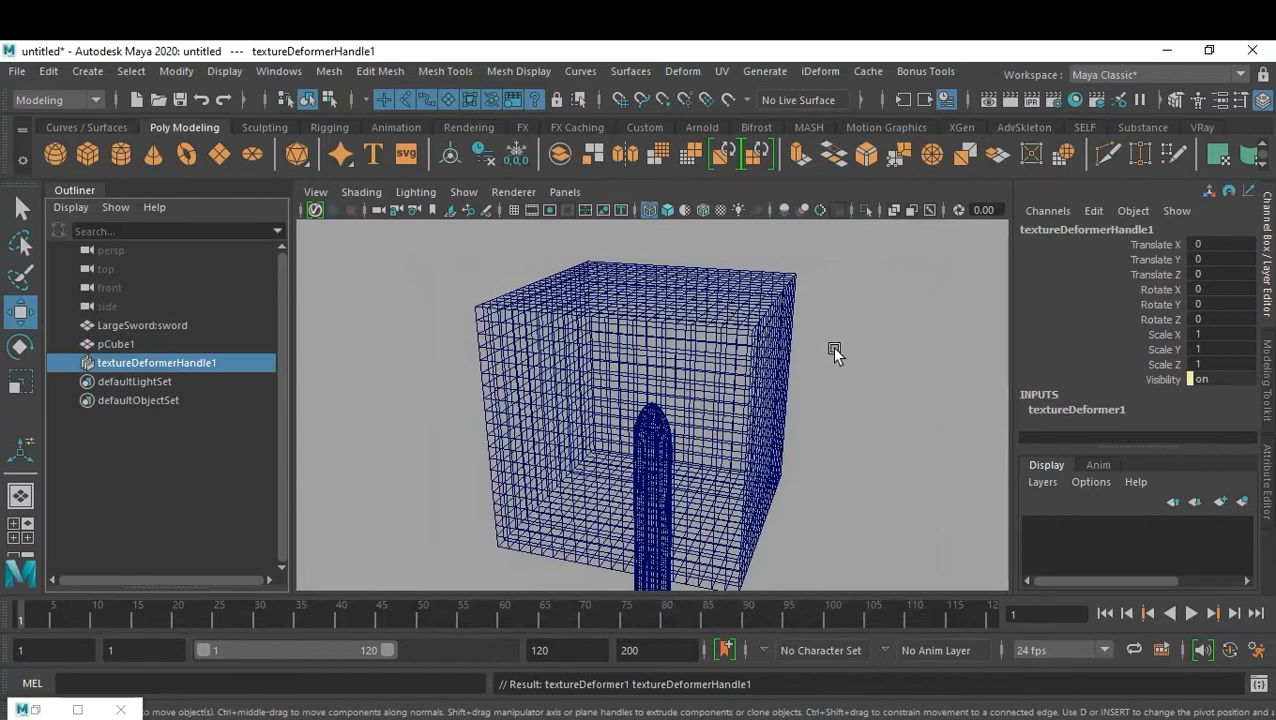
pyautogui.hotkey('ctrl', 'a')
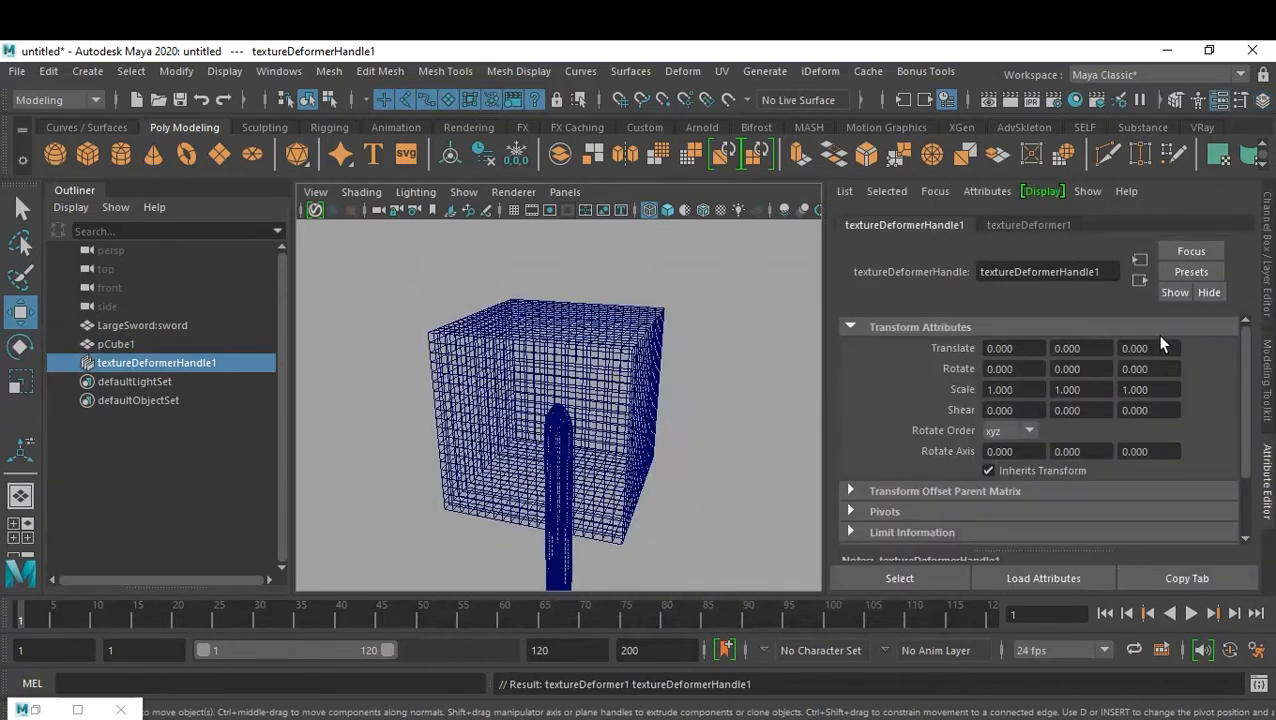
pyautogui.click(1029, 225)
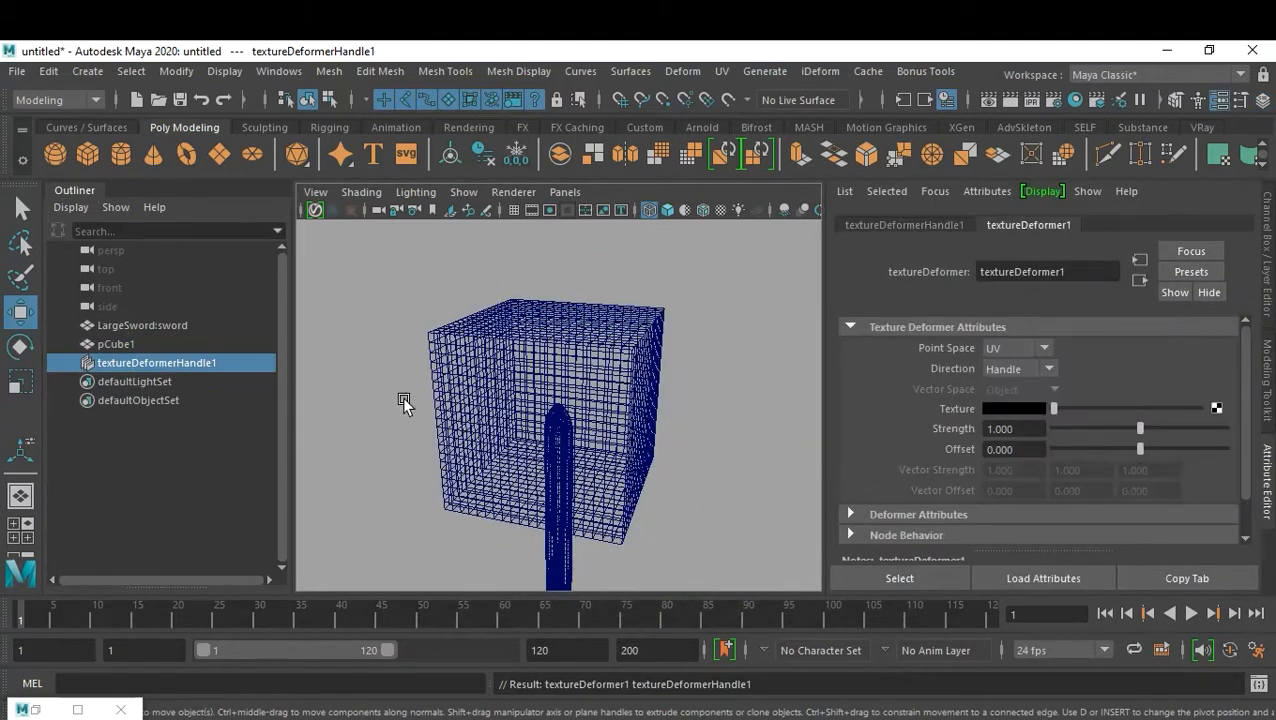
pyautogui.click(1216, 409)
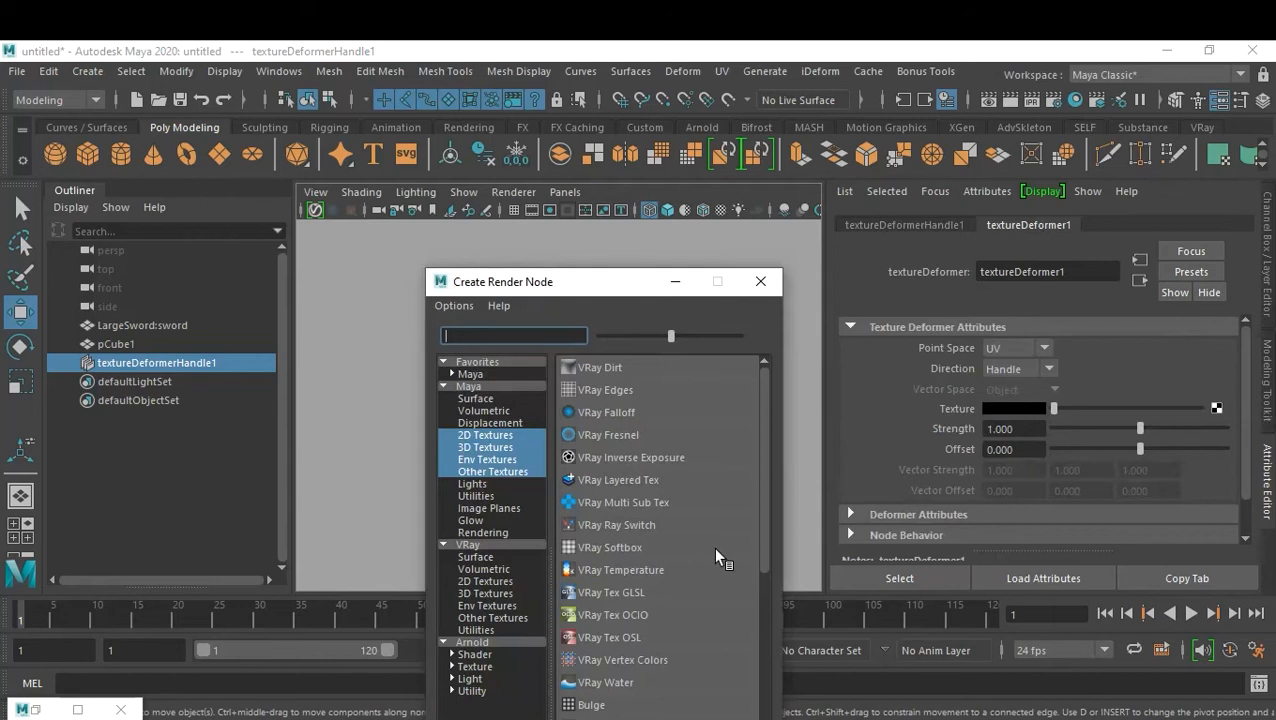
pyautogui.scroll(-5, 705, 544)
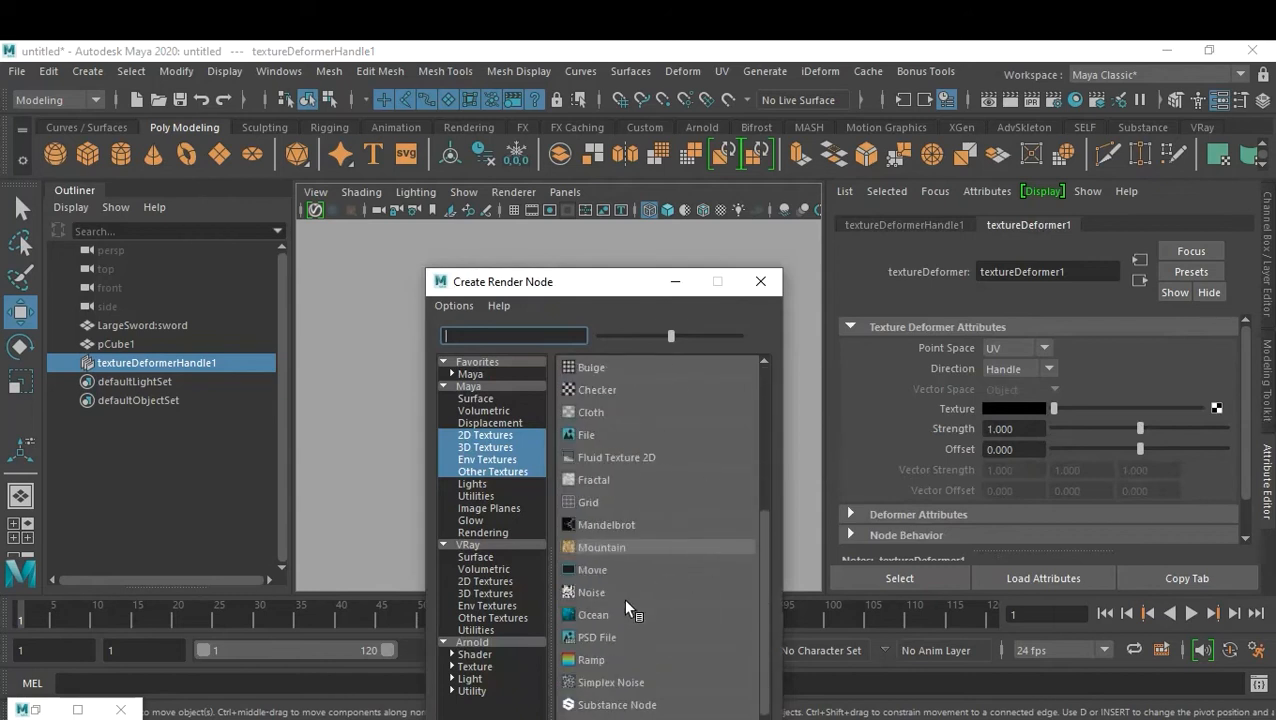
pyautogui.click(603, 591)
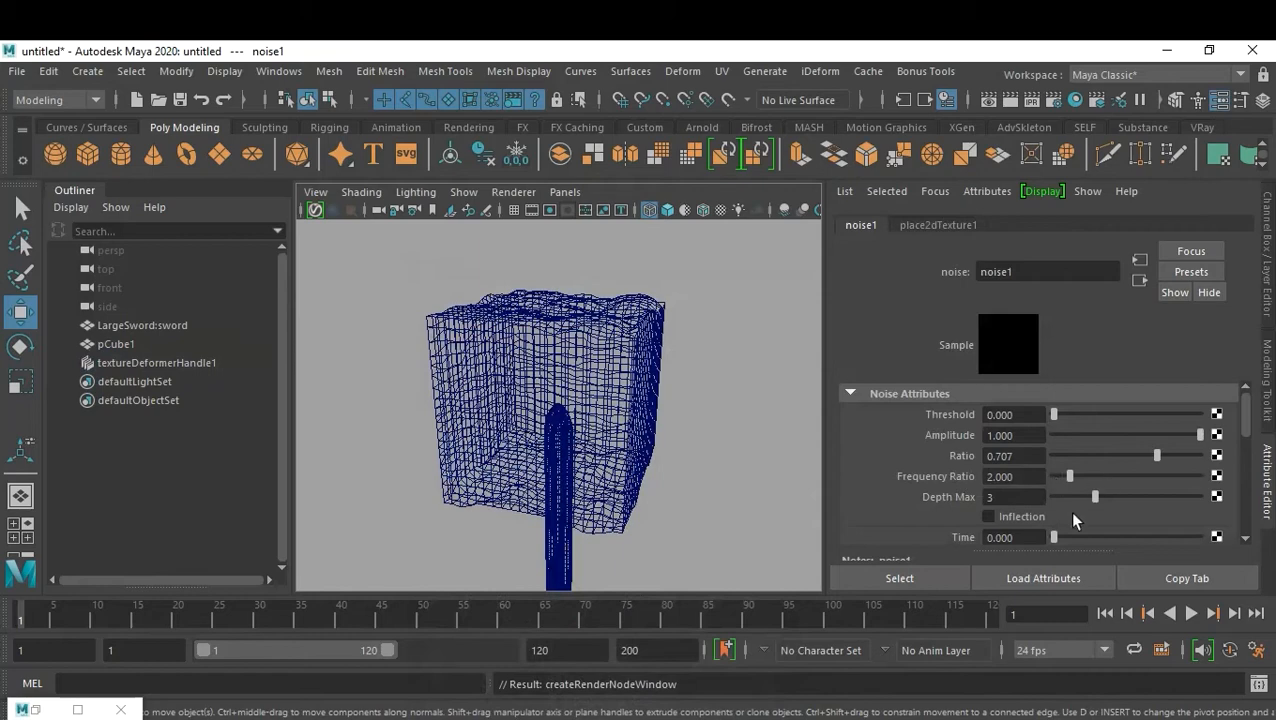
# - Create the expression "noise1.time = time * 2;" on the noise texture's Time attribute and close the Expression Editor
pyautogui.scroll(-2, 1069, 510)
pyautogui.moveTo(1060, 492); pyautogui.dragTo(1034, 501)
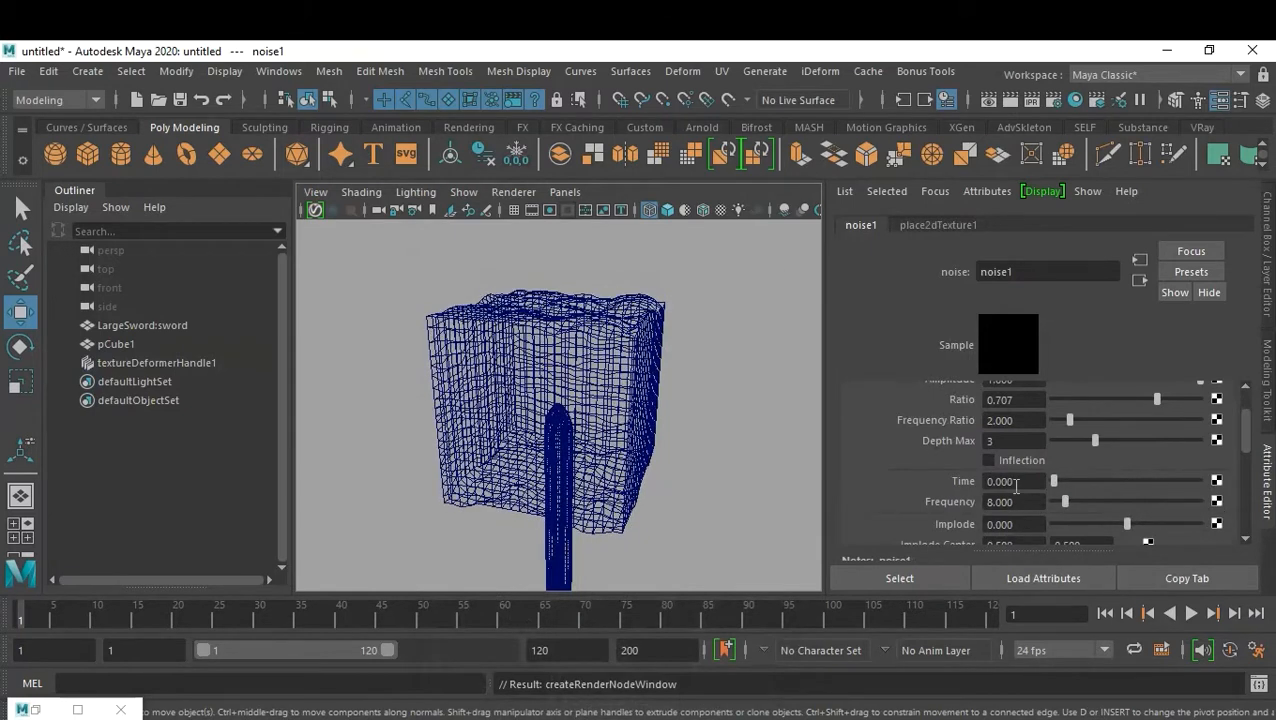
pyautogui.rightClick(1013, 484)
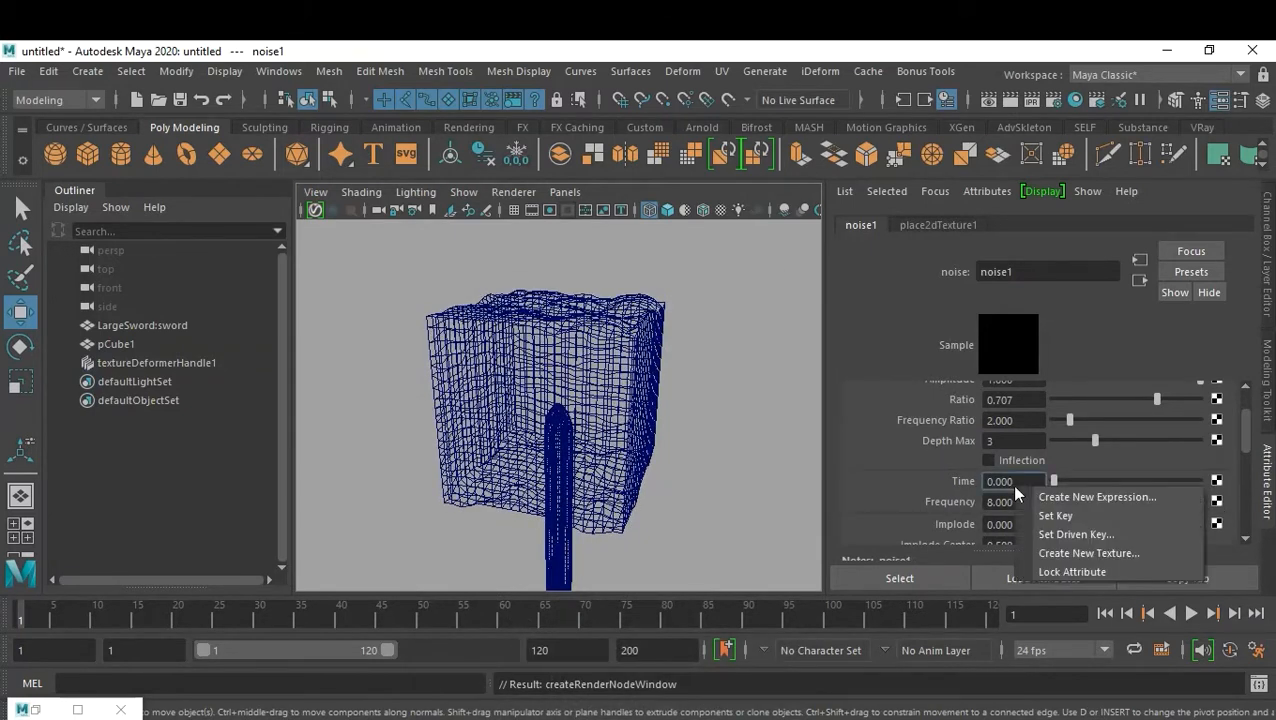
pyautogui.click(1090, 500)
pyautogui.moveTo(554, 362); pyautogui.dragTo(352, 531)
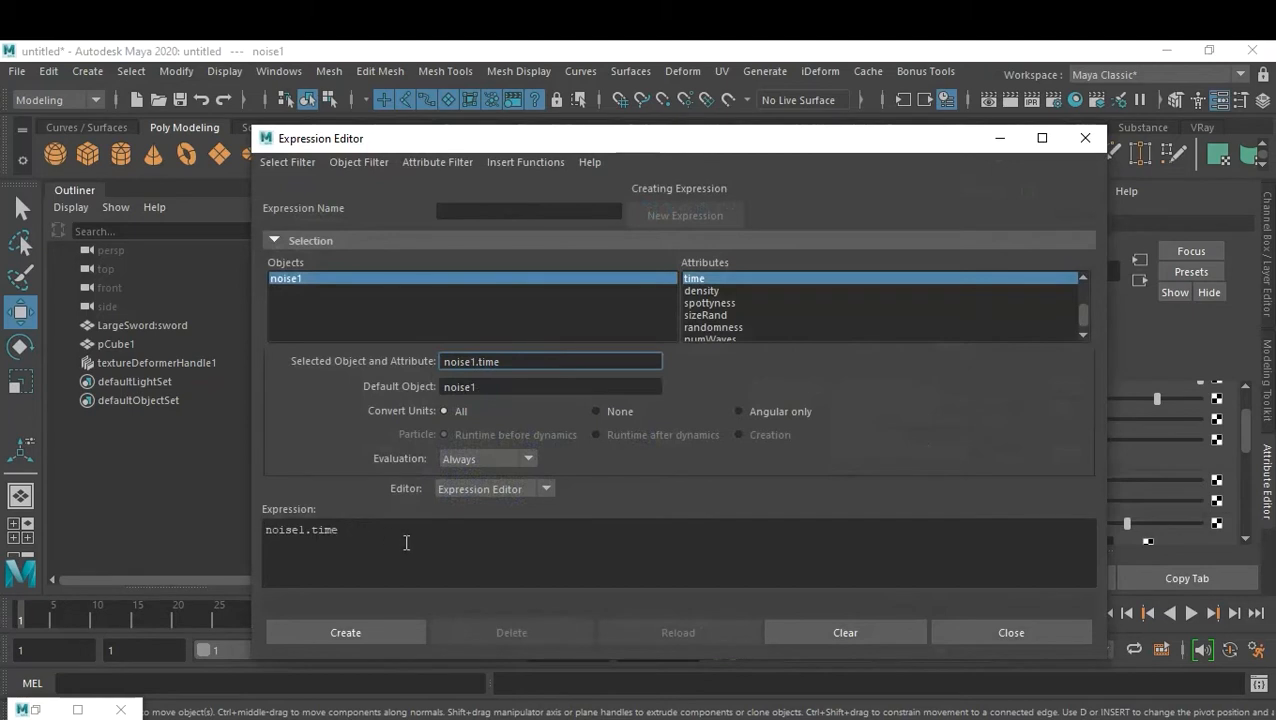
pyautogui.keyDown('ctrl'); pyautogui.scroll(3, 406, 543); pyautogui.keyUp('ctrl')
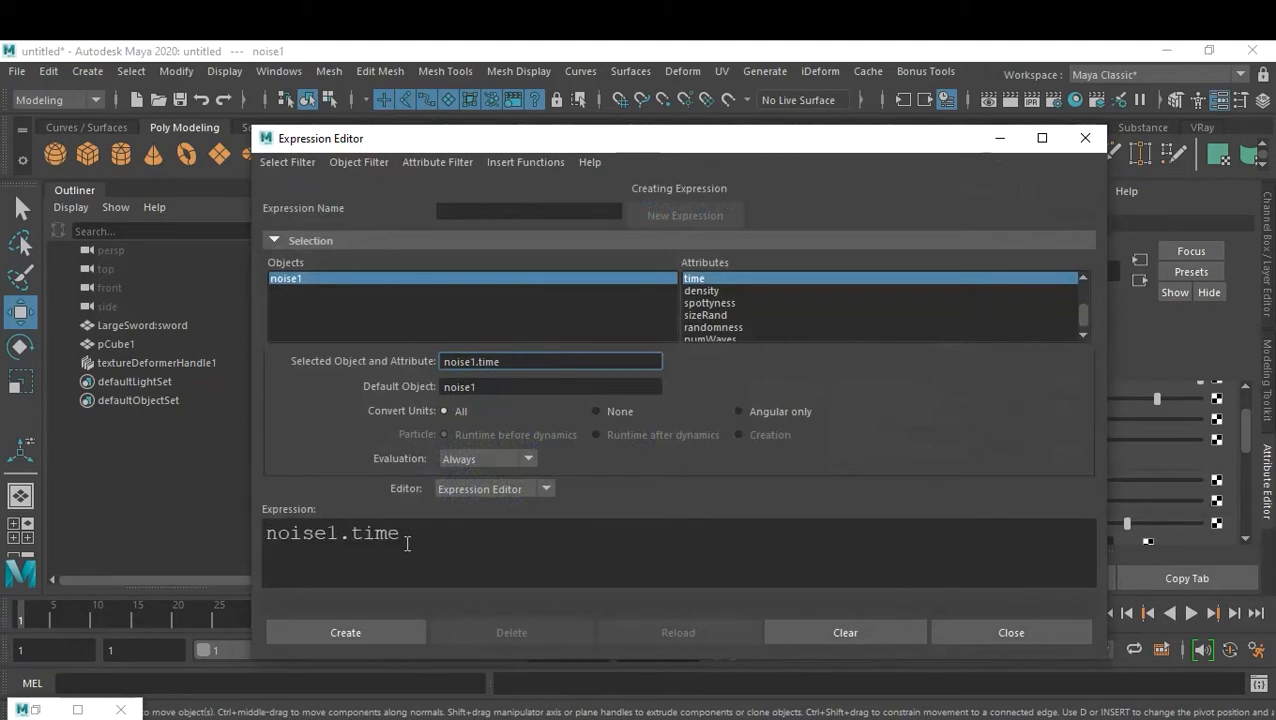
pyautogui.click(560, 555)
pyautogui.write('= time')
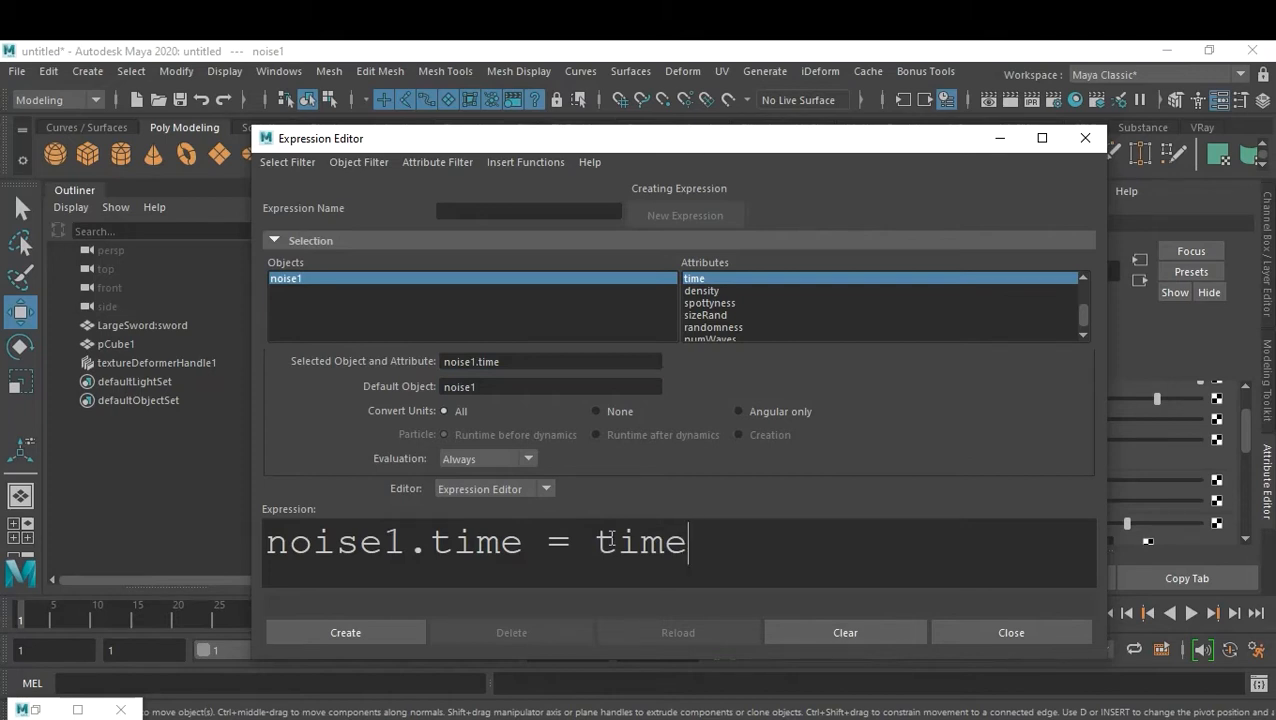
pyautogui.write('* 2;')
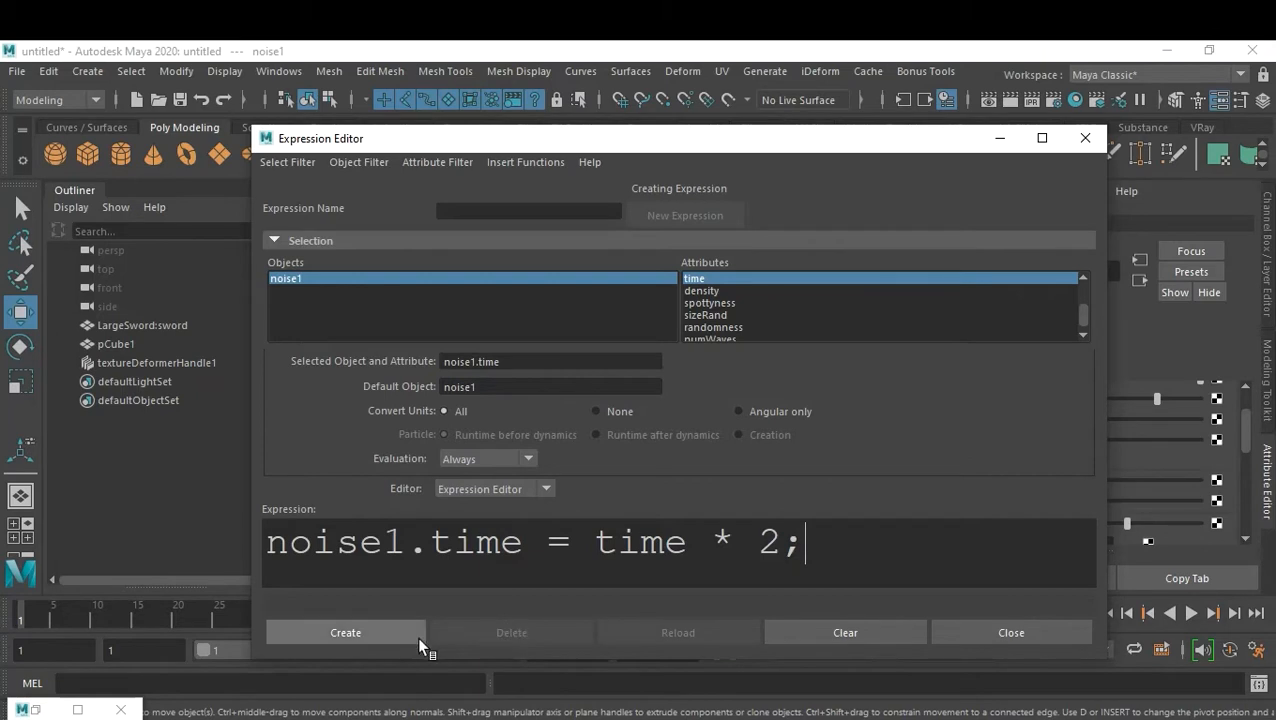
pyautogui.click(390, 633)
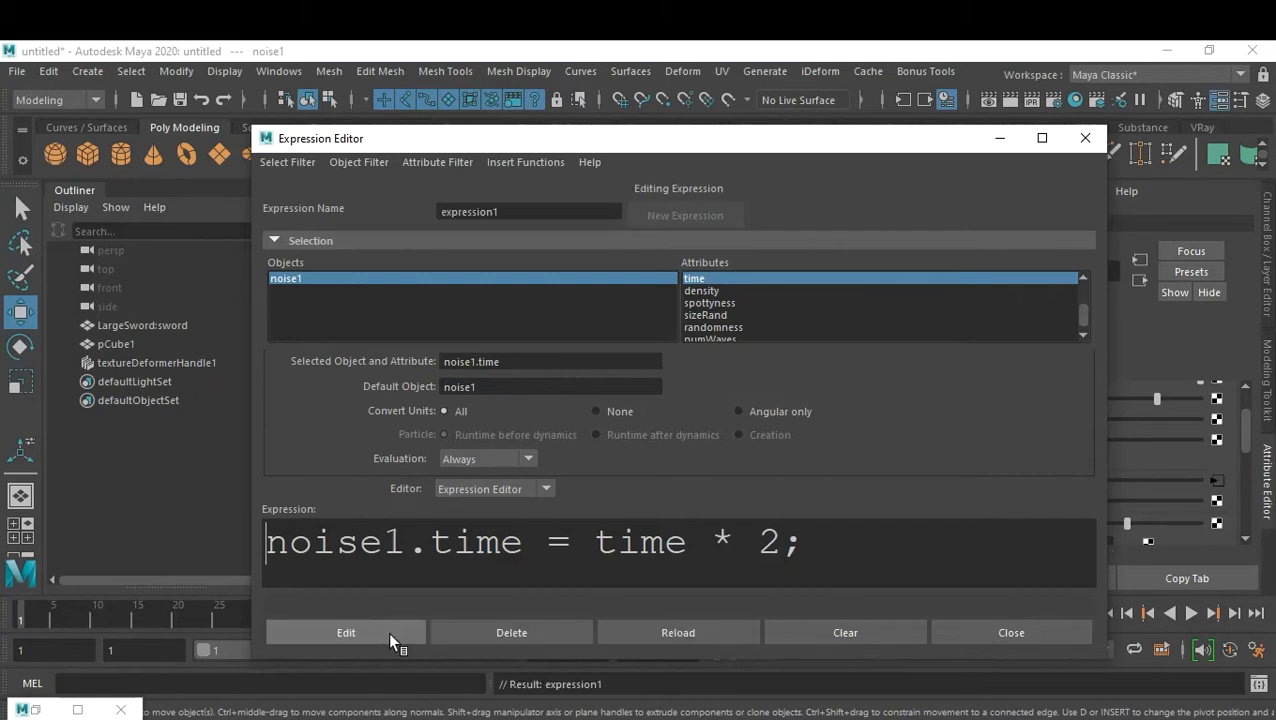
pyautogui.click(1044, 630)
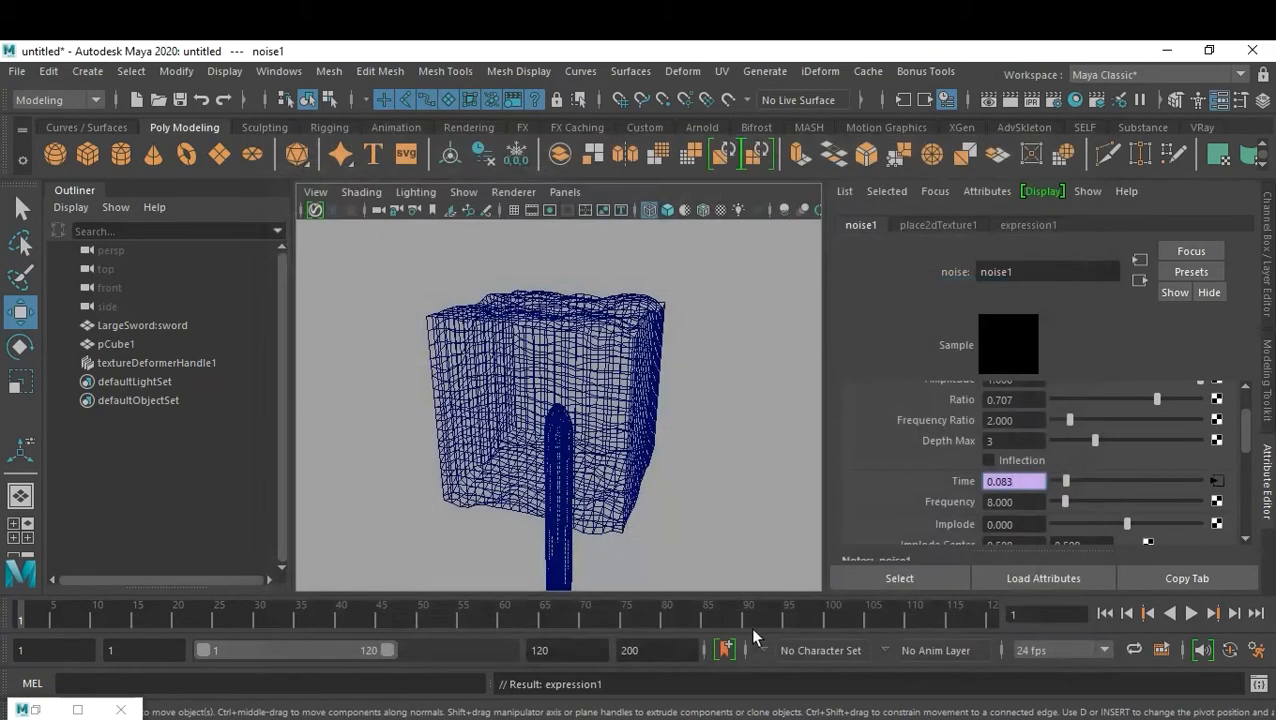
# - Play the animation from the first frame to check the cube's animated noise in wireframe, and stop playback
pyautogui.hotkey('alt', 'v')
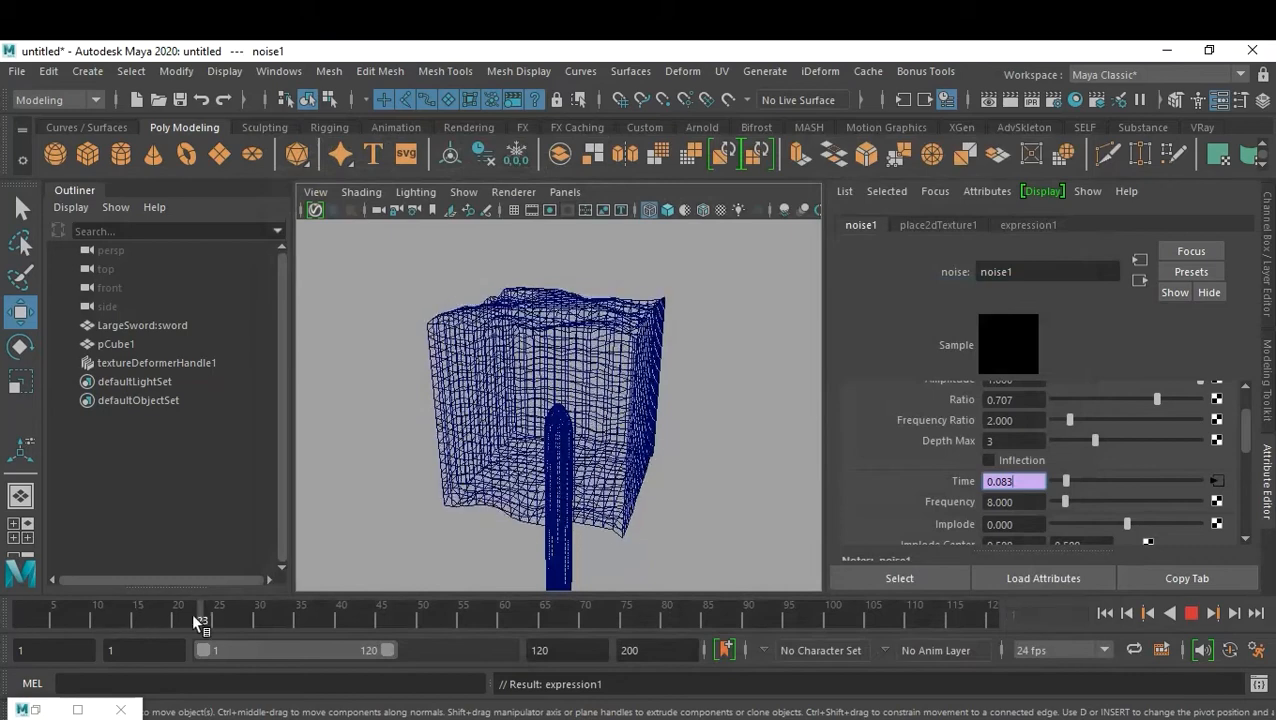
pyautogui.click(1105, 613)
pyautogui.click(1191, 613)
pyautogui.click(1193, 614)
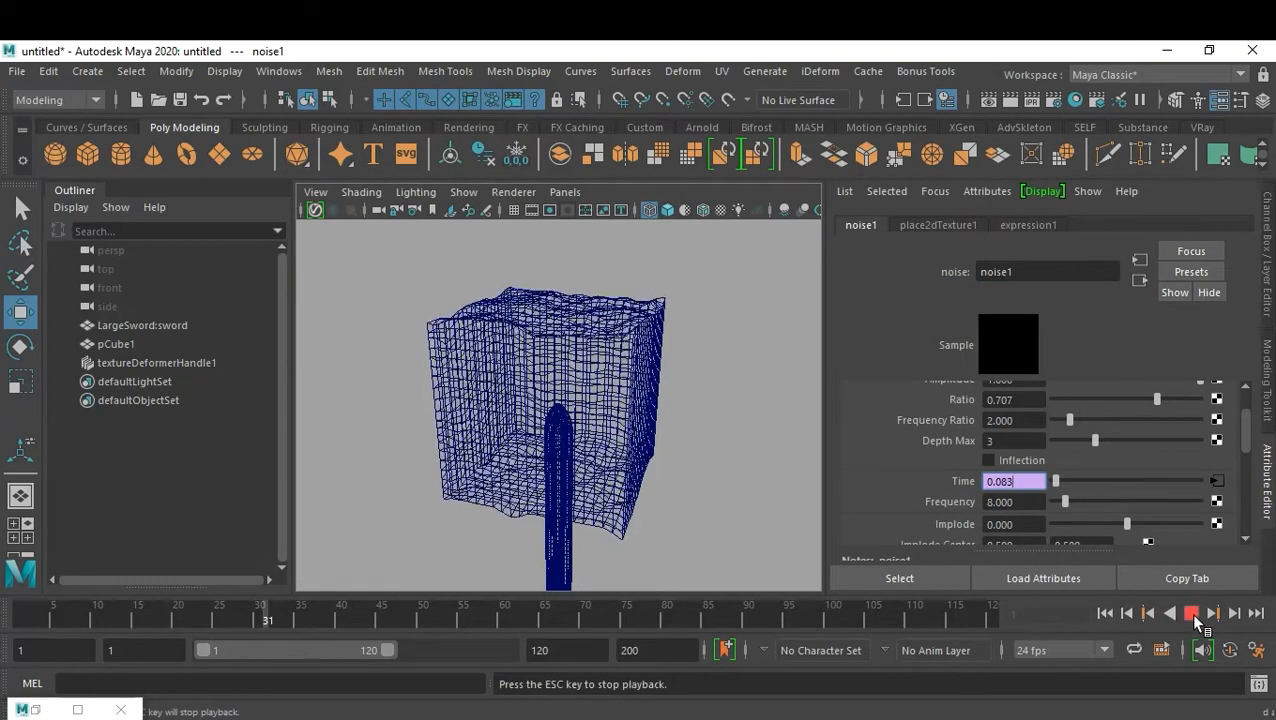
pyautogui.click(1192, 614)
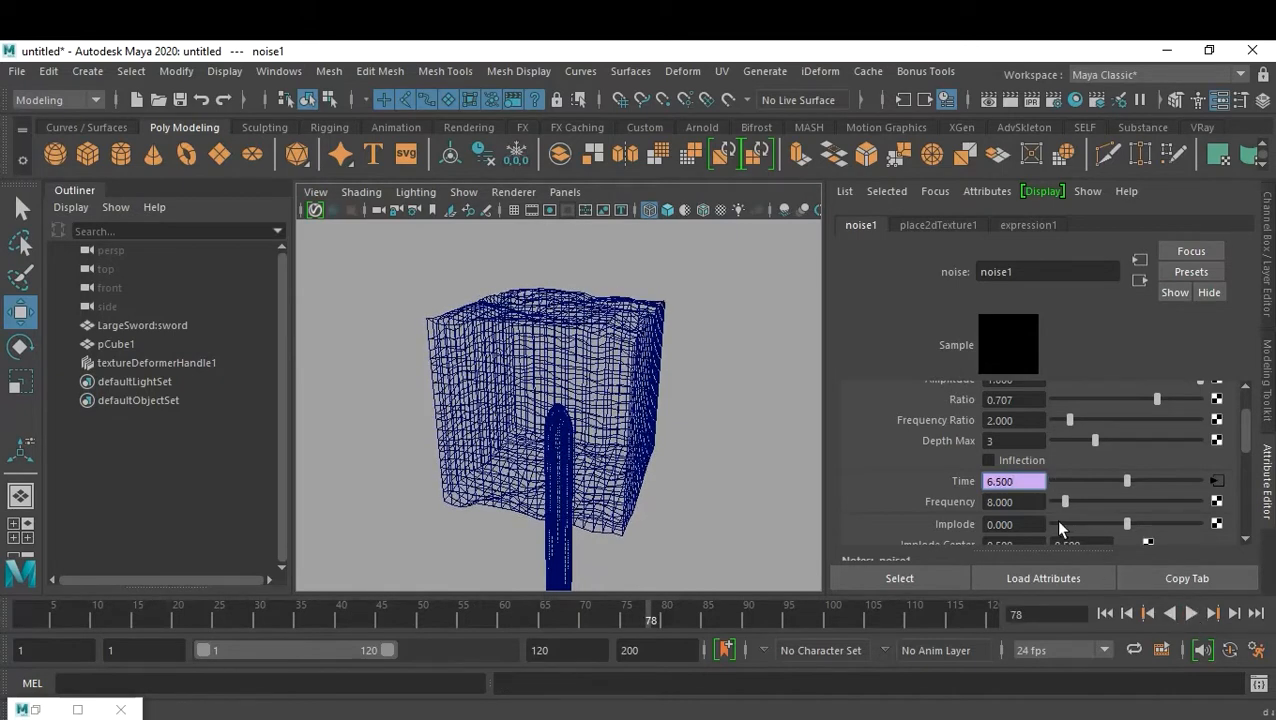
# - Review the time multiplier in the noise Time expression and close the editor without editing it
pyautogui.rightClick(1016, 488)
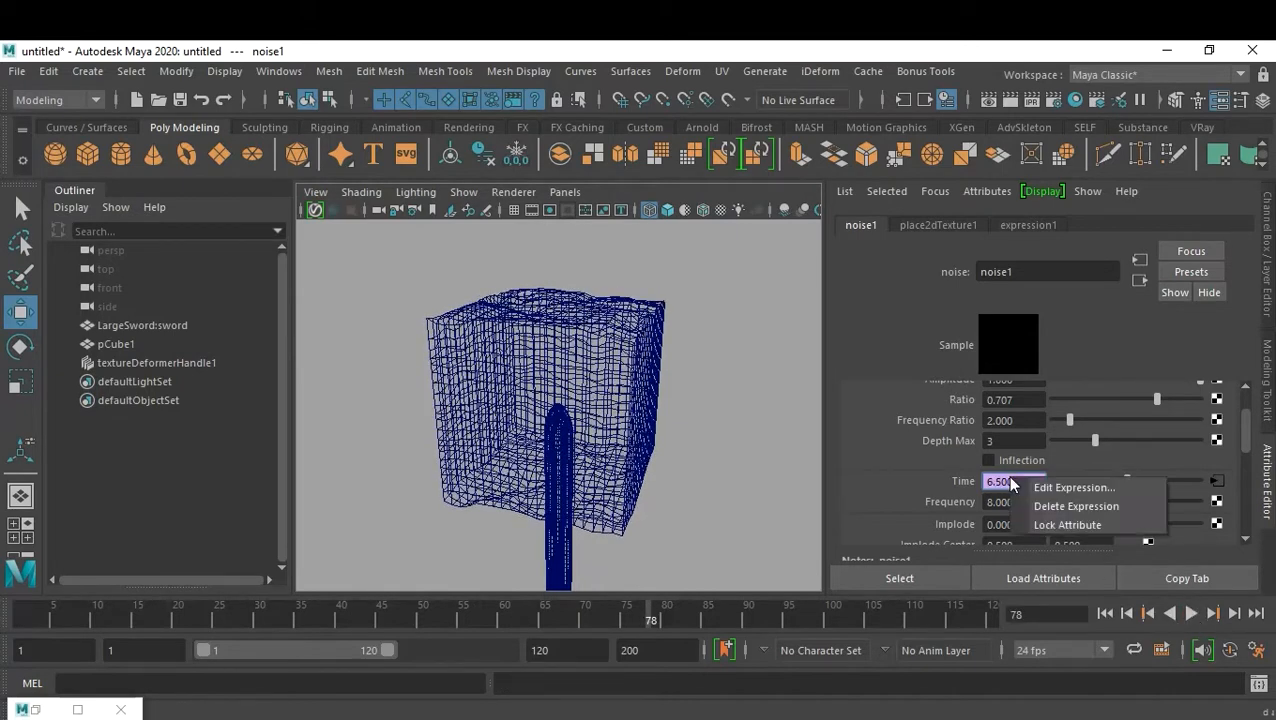
pyautogui.click(1076, 487)
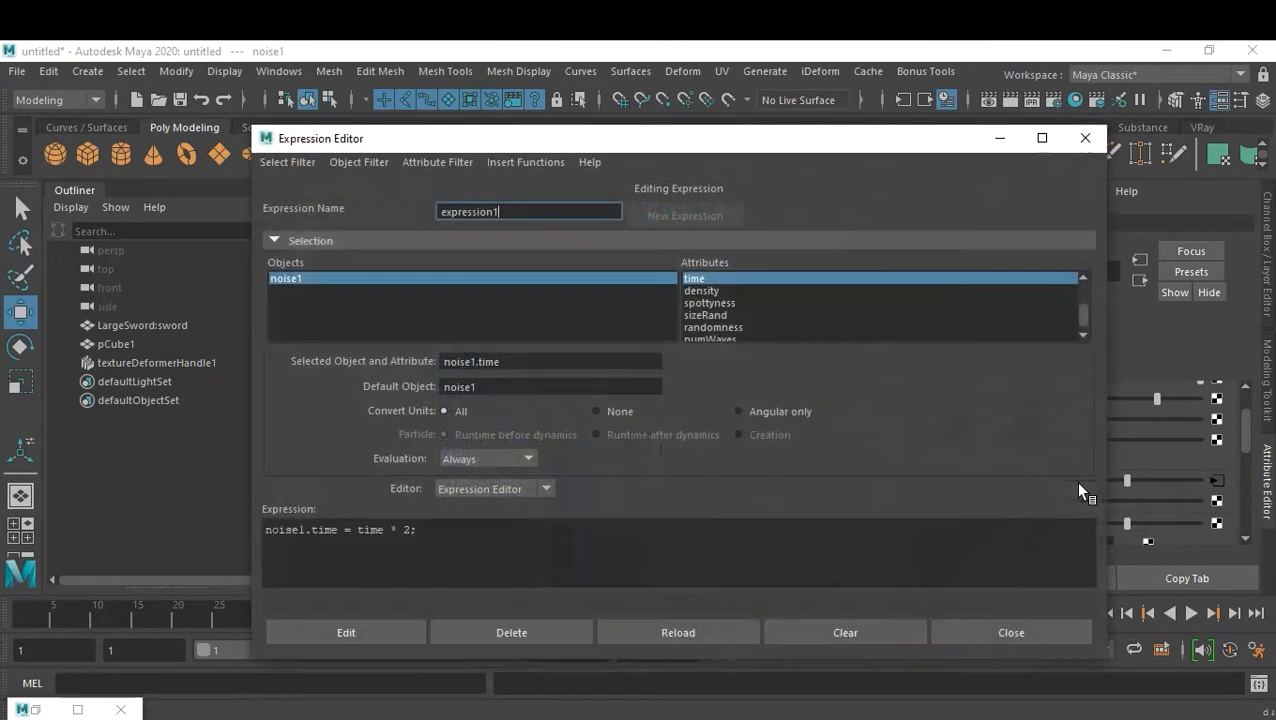
pyautogui.doubleClick(408, 529)
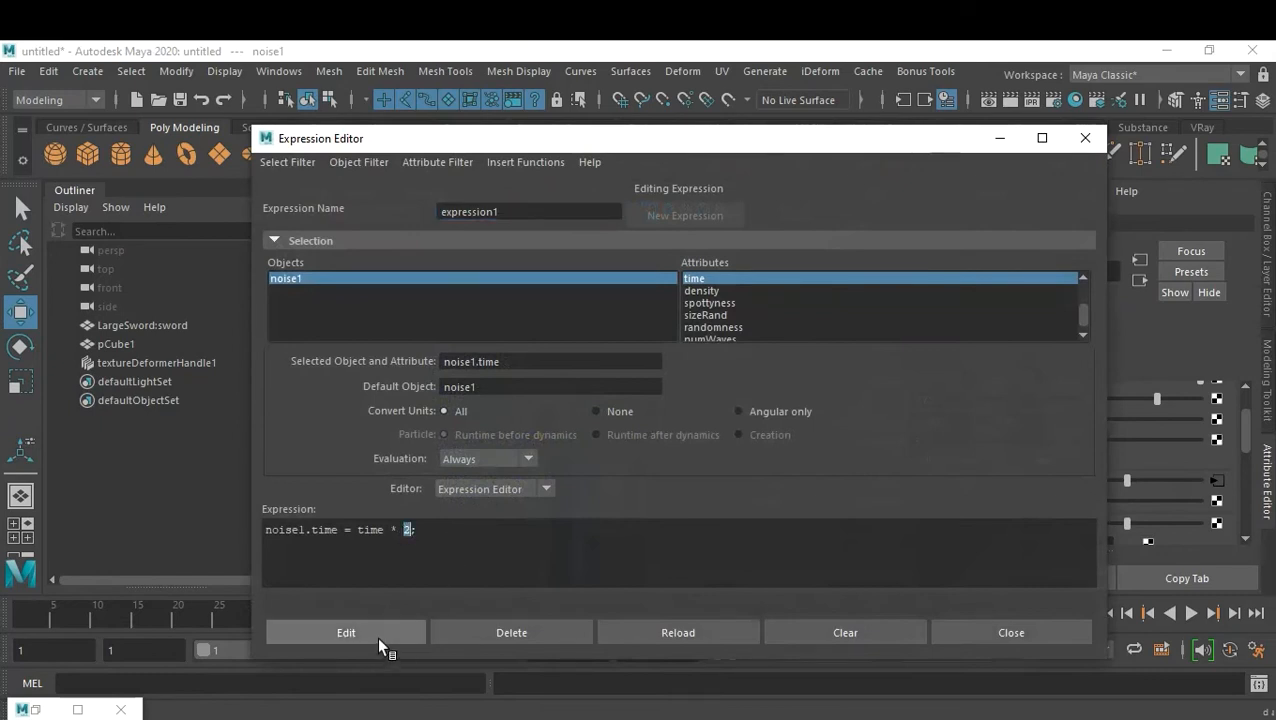
pyautogui.click(1004, 633)
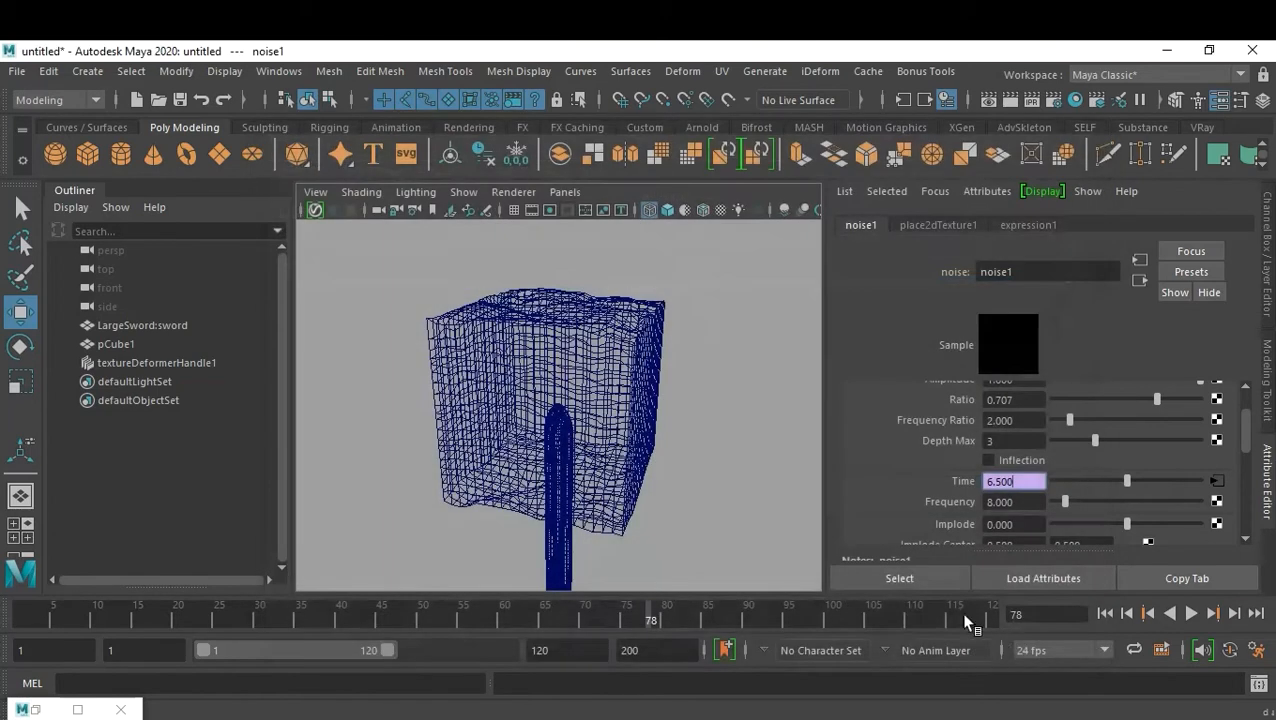
# - Show the scene shaded and play the animation from the first frame while viewing the cube's rippling surface from below
pyautogui.click(698, 483)
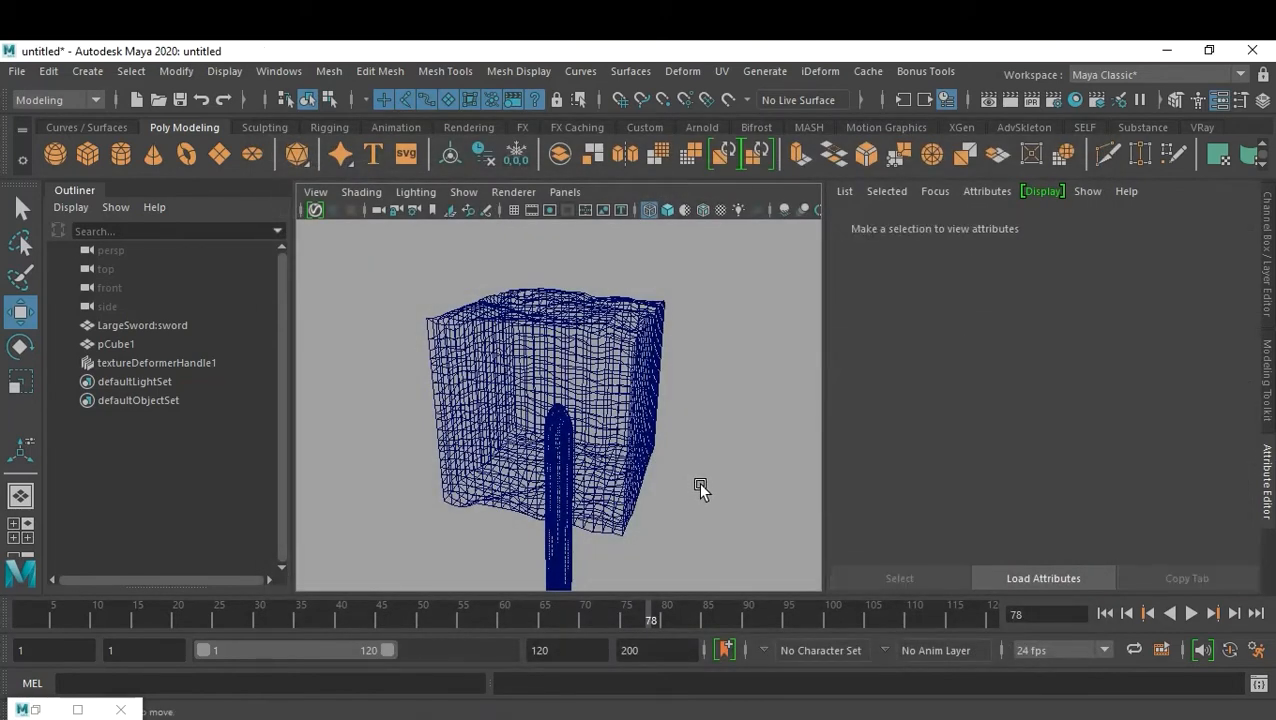
pyautogui.press('5')
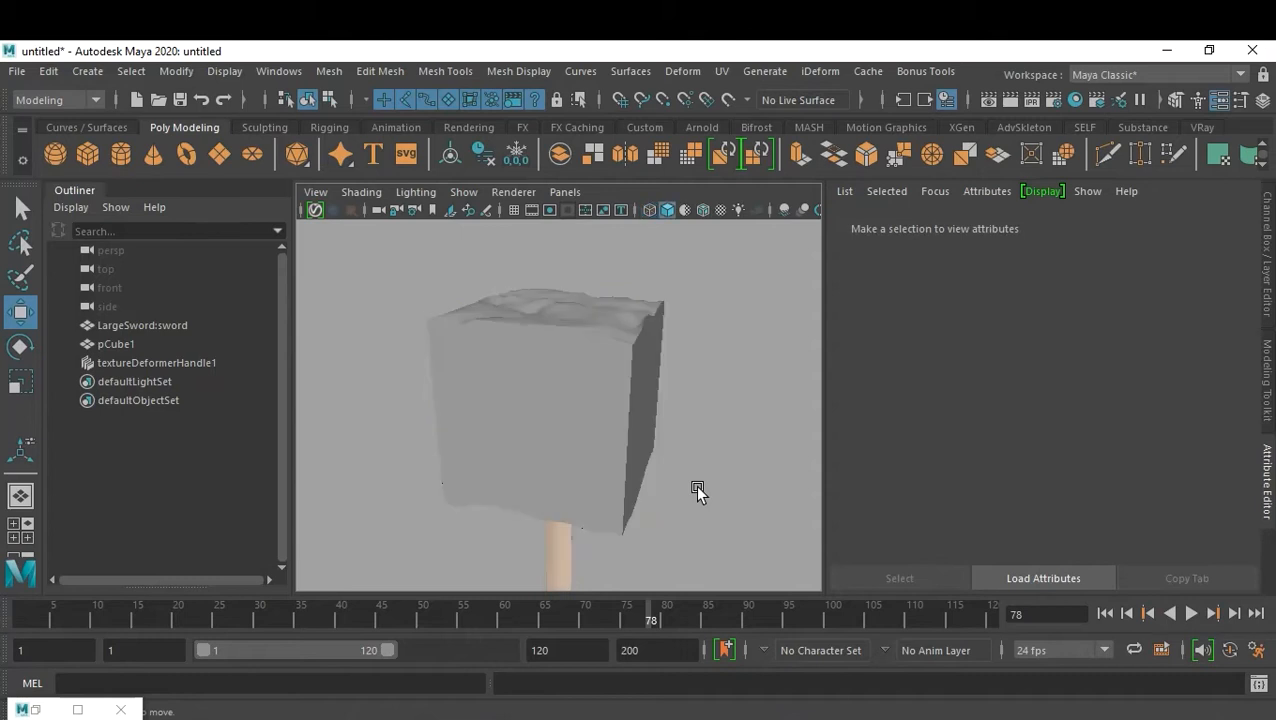
pyautogui.moveTo(677, 483)
pyautogui.keyDown('alt'); pyautogui.mouseDown()
pyautogui.moveTo(598, 499)
pyautogui.moveTo(660, 377)
pyautogui.moveTo(584, 379)
pyautogui.moveTo(587, 416)
pyautogui.mouseUp(); pyautogui.keyUp('alt')
pyautogui.click(1106, 613)
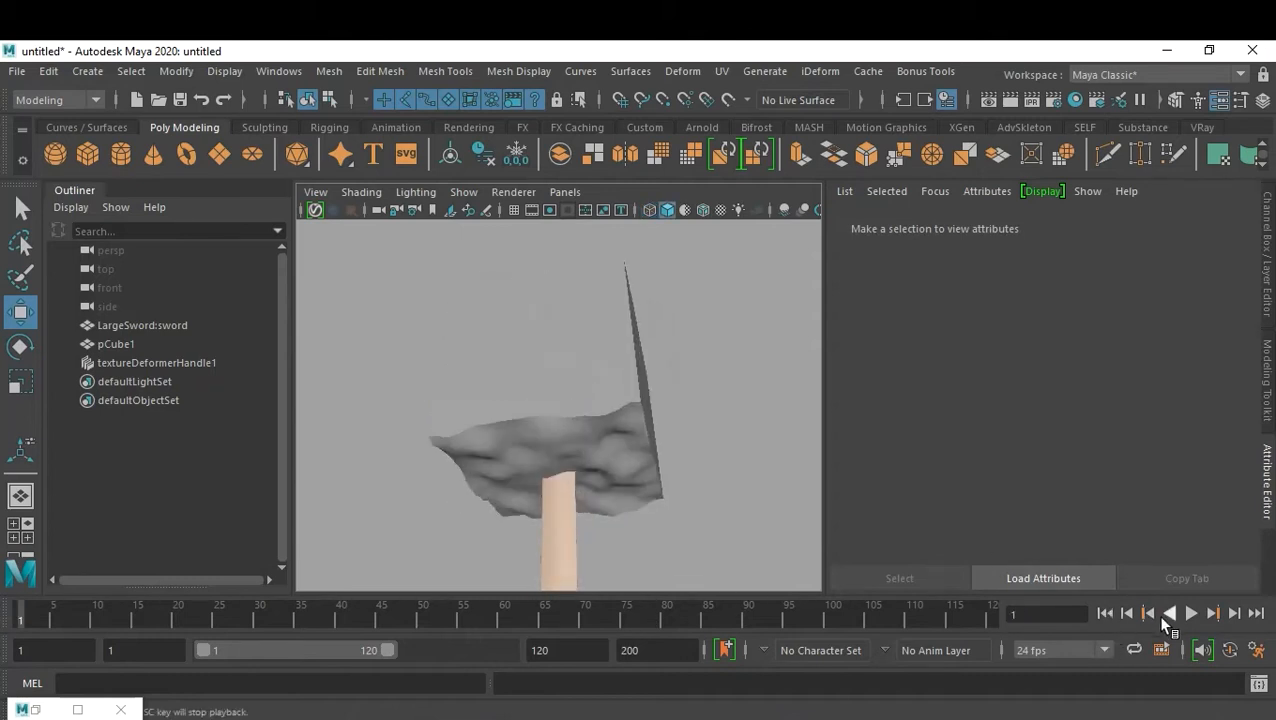
pyautogui.click(1187, 613)
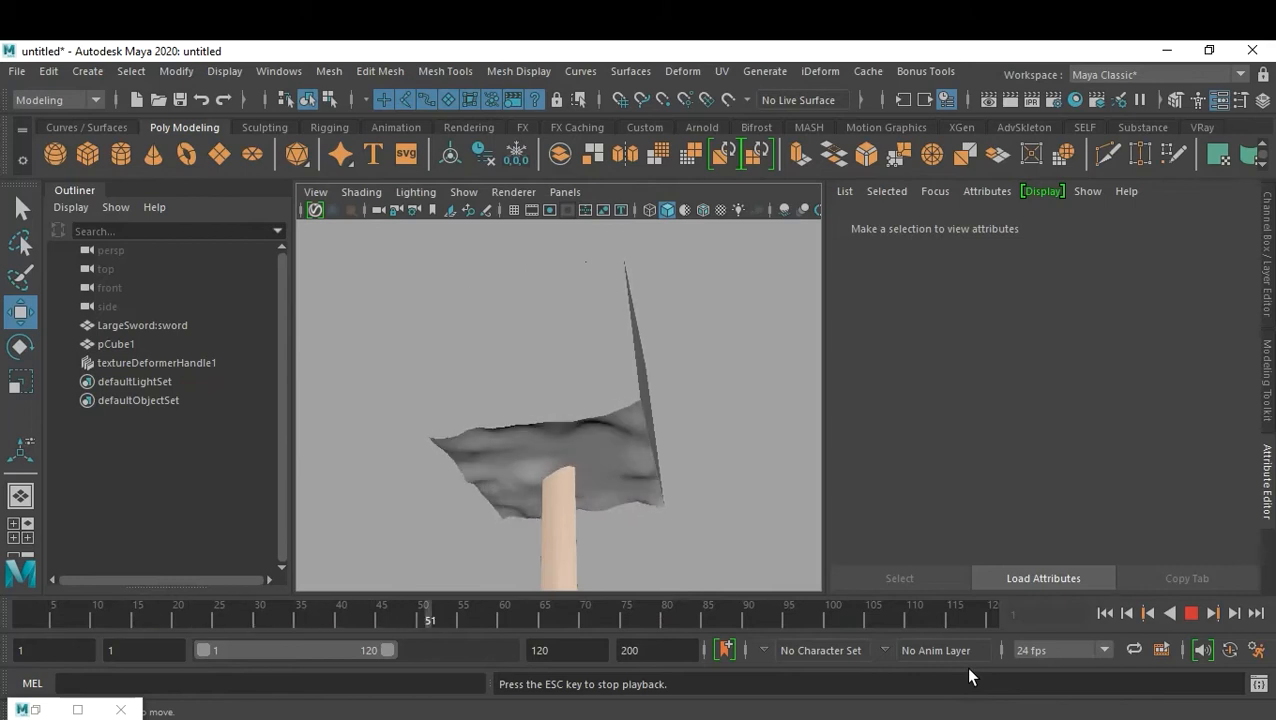
pyautogui.click(1191, 614)
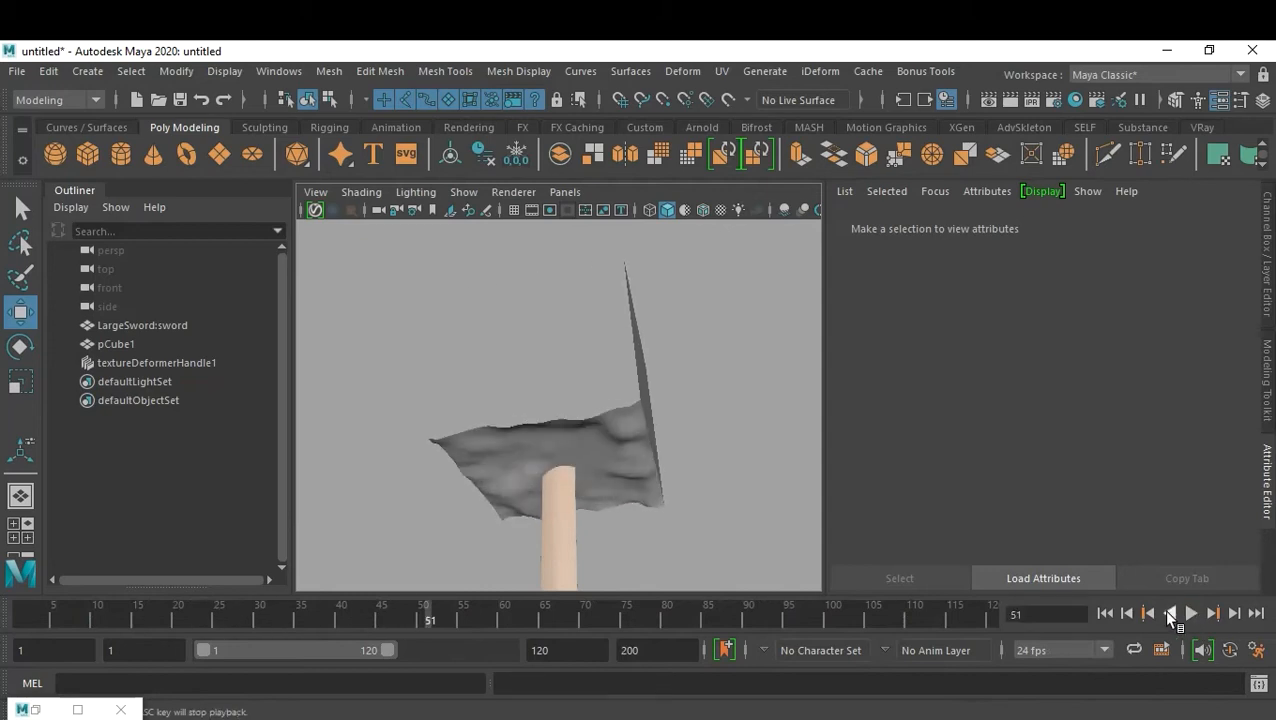
# - Return the animation to the first frame and switch the viewport background to black
pyautogui.click(1104, 614)
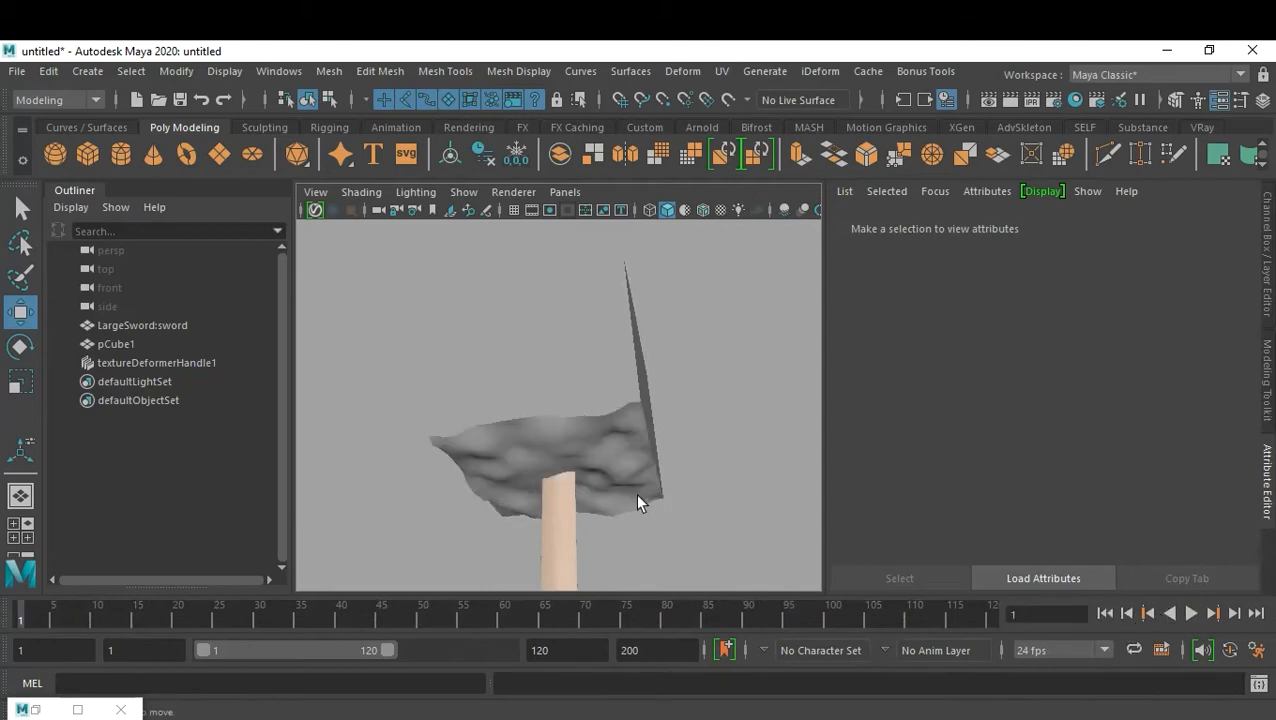
pyautogui.scroll(-5, 635, 492)
pyautogui.scroll(-3, 620, 435)
pyautogui.keyDown('alt'); pyautogui.moveTo(625, 430); pyautogui.dragTo(617, 467); pyautogui.keyUp('alt')
pyautogui.scroll(5, 621, 480)
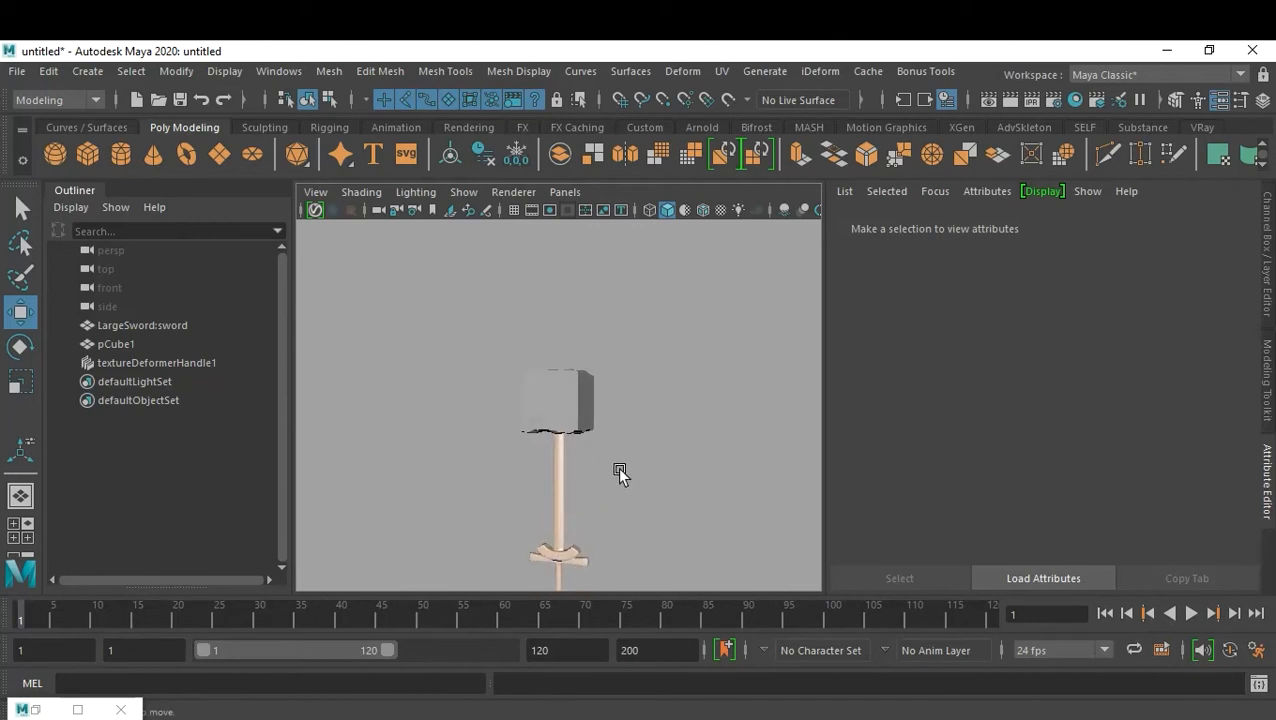
pyautogui.hotkey('alt', 'b')
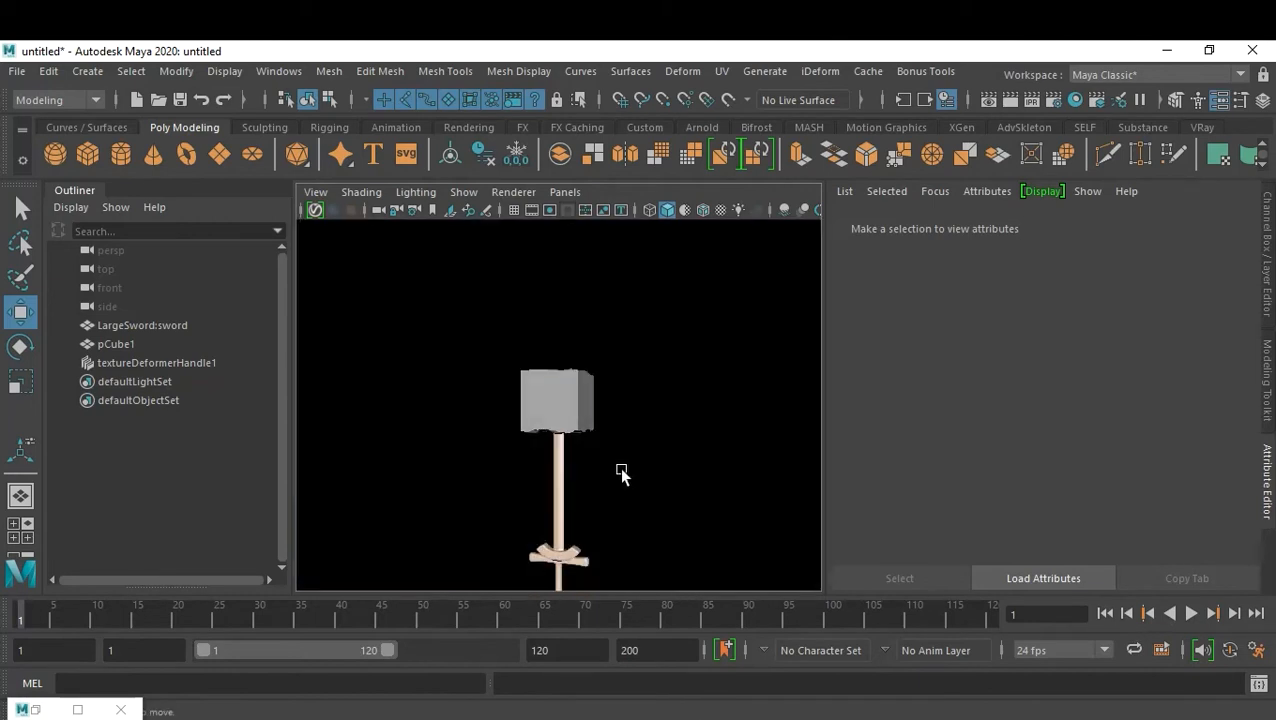
pyautogui.click(556, 485)
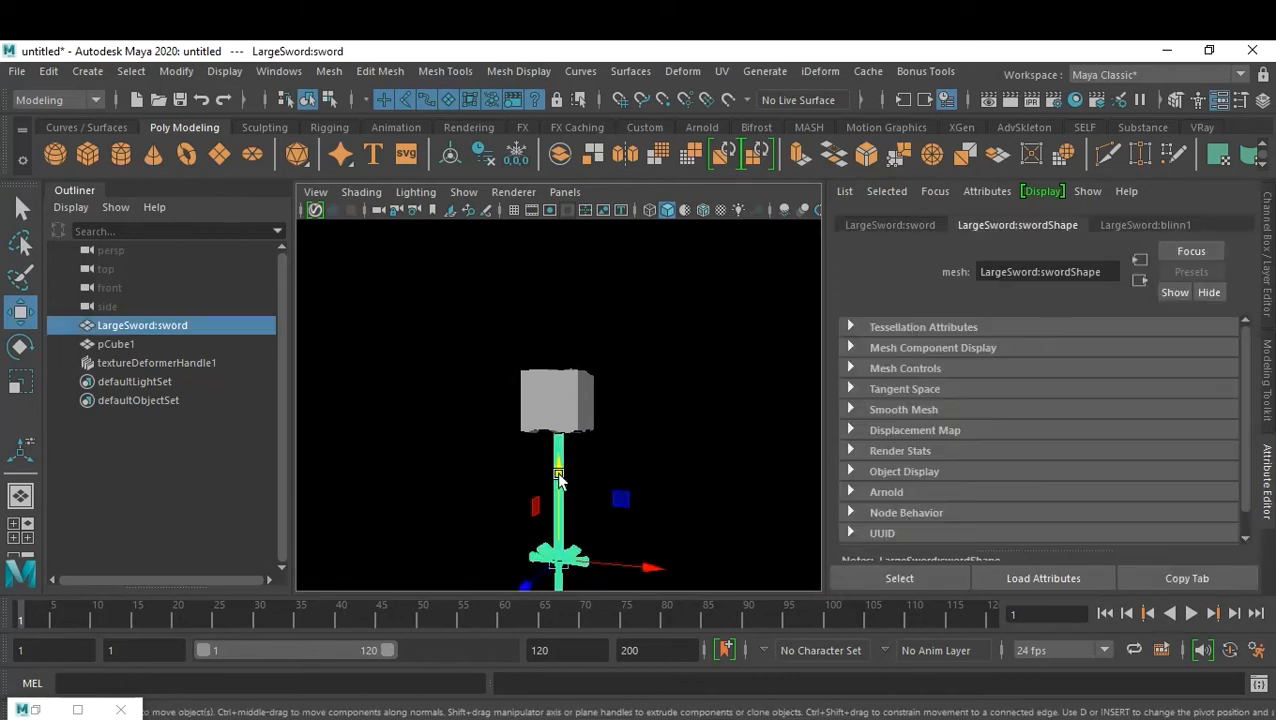
pyautogui.keyDown('shift'); pyautogui.click(568, 379); pyautogui.keyUp('shift')
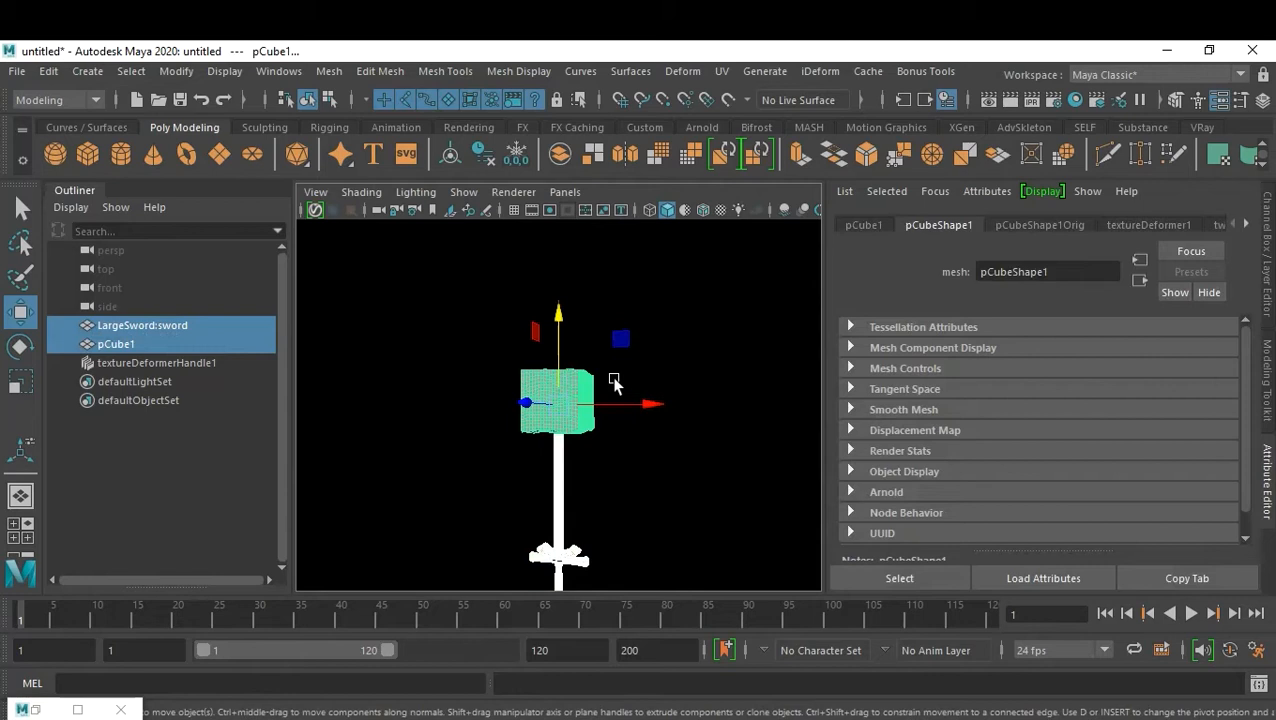
pyautogui.click(664, 478)
pyautogui.click(168, 324)
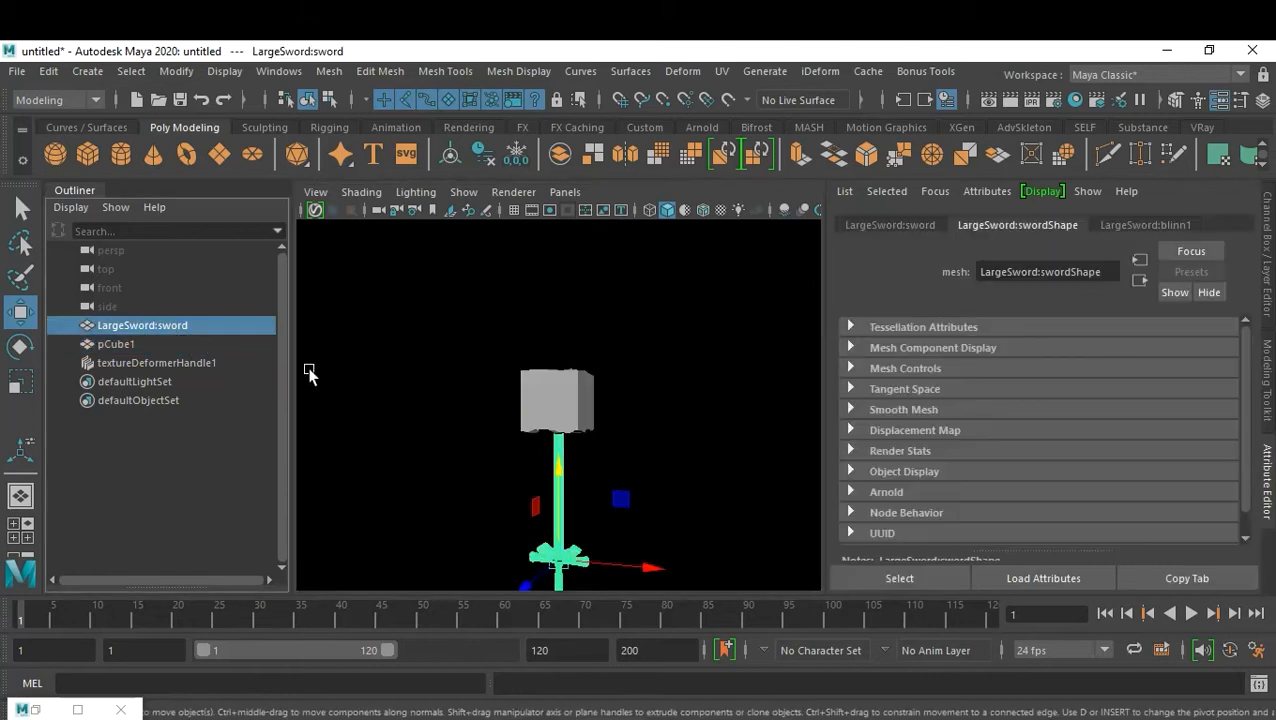
# - Select the deformed cube and set the end frame of the playback range to 200
pyautogui.click(134, 344)
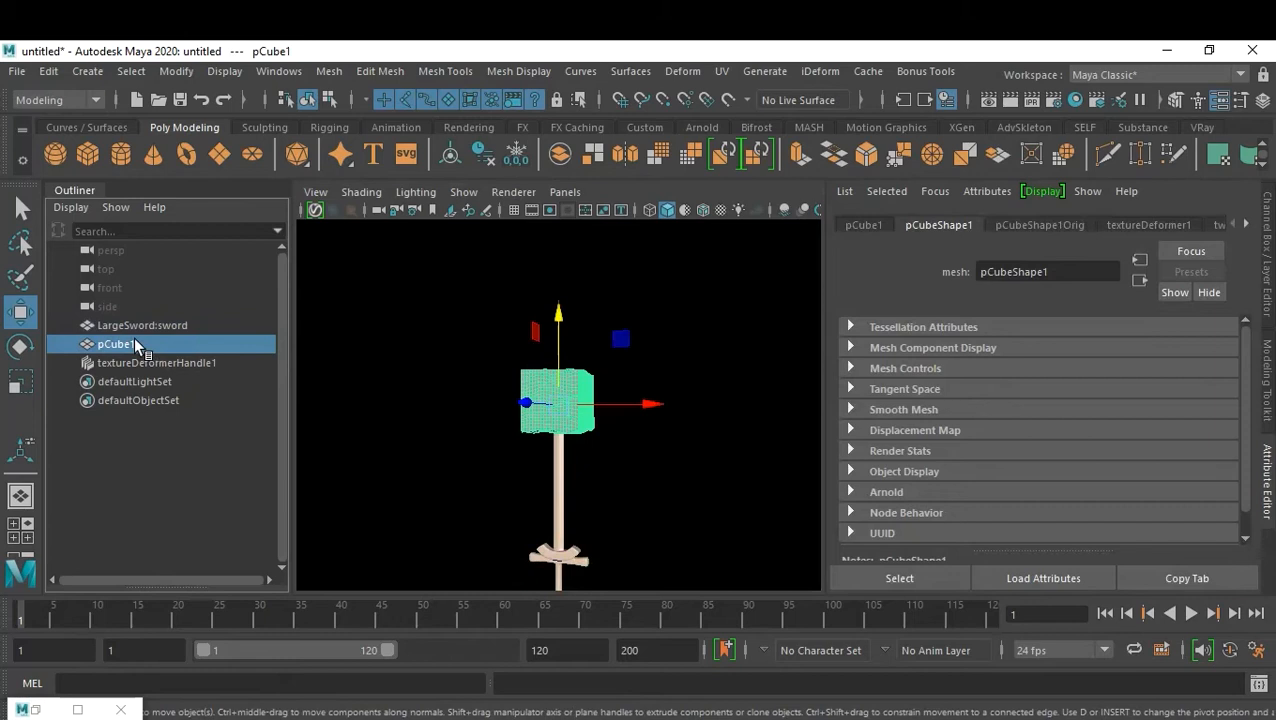
pyautogui.doubleClick(587, 651)
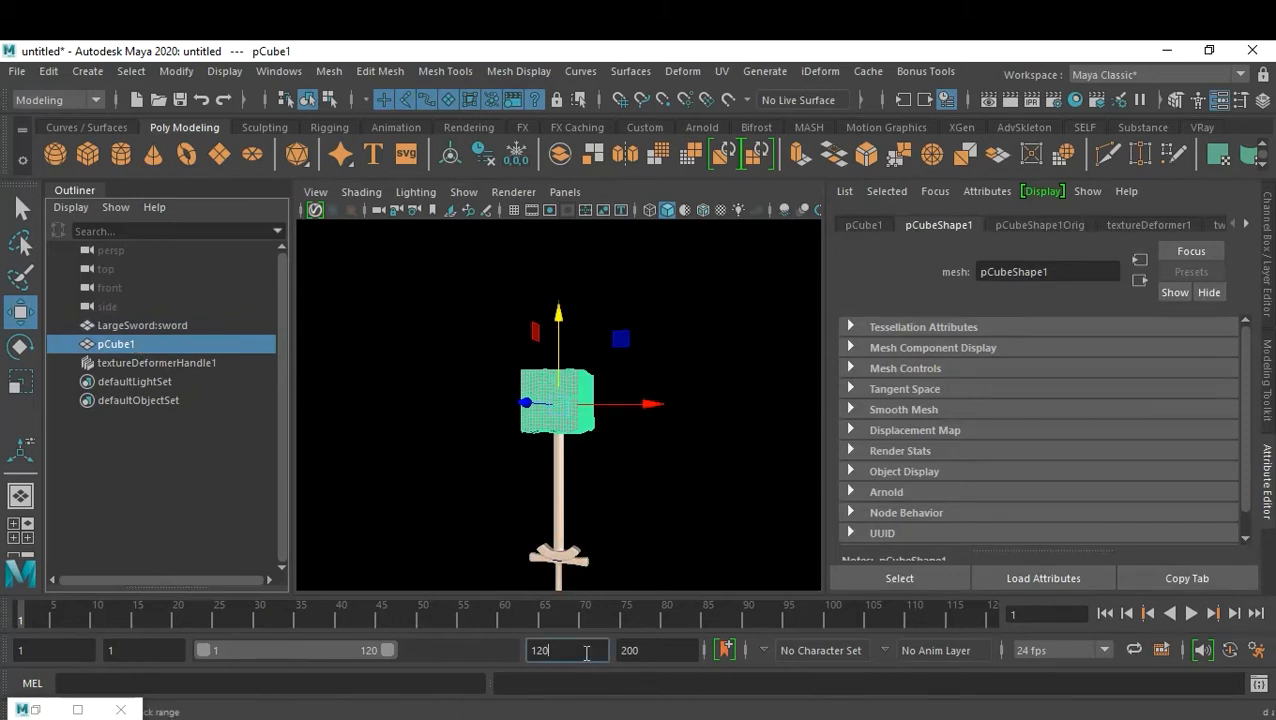
pyautogui.write('200')
pyautogui.press('Return')
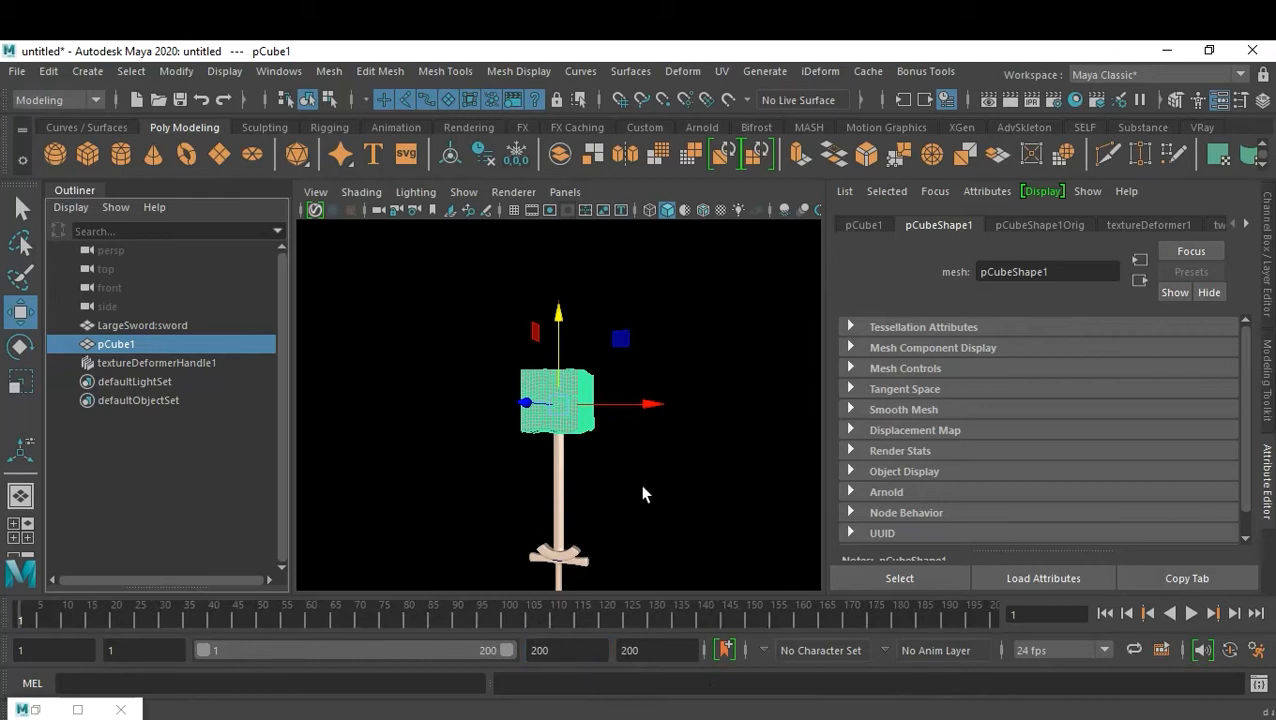
# - Add the sword to the cube selection, review the Alembic export options for the selection, and proceed to the export file browser
pyautogui.keyDown('ctrl'); pyautogui.click(164, 324); pyautogui.keyUp('ctrl')
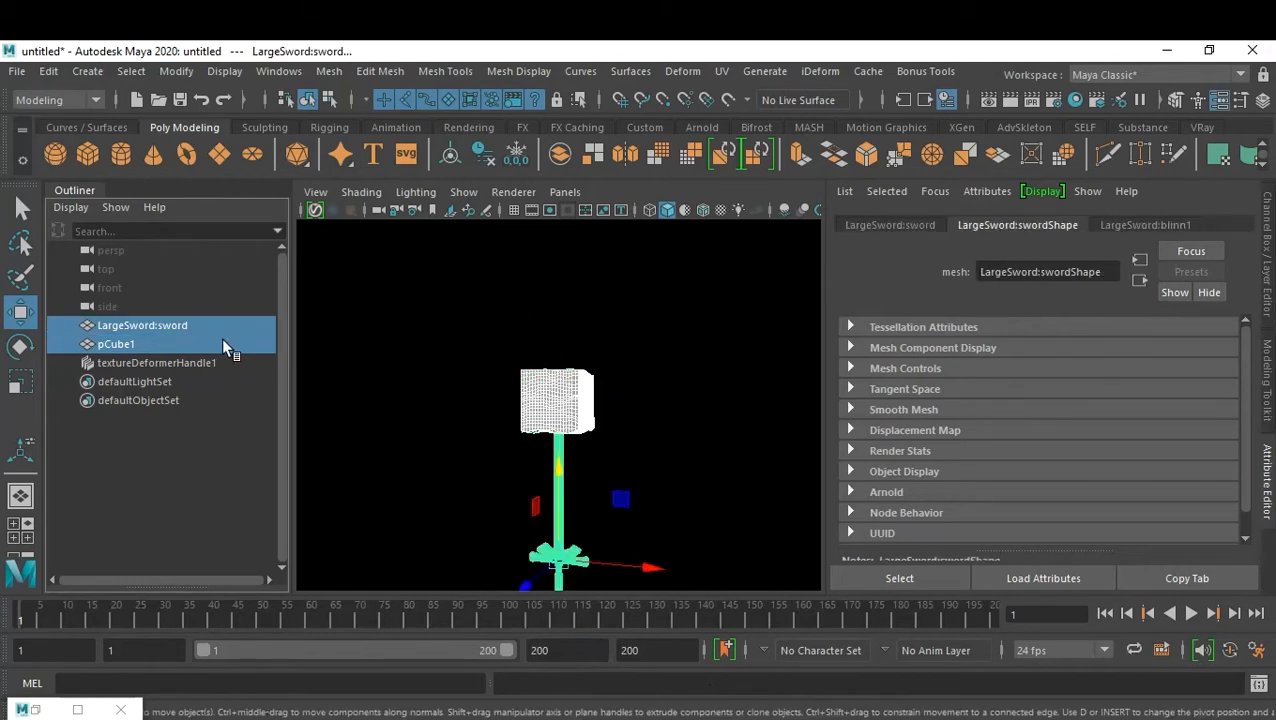
pyautogui.click(867, 74)
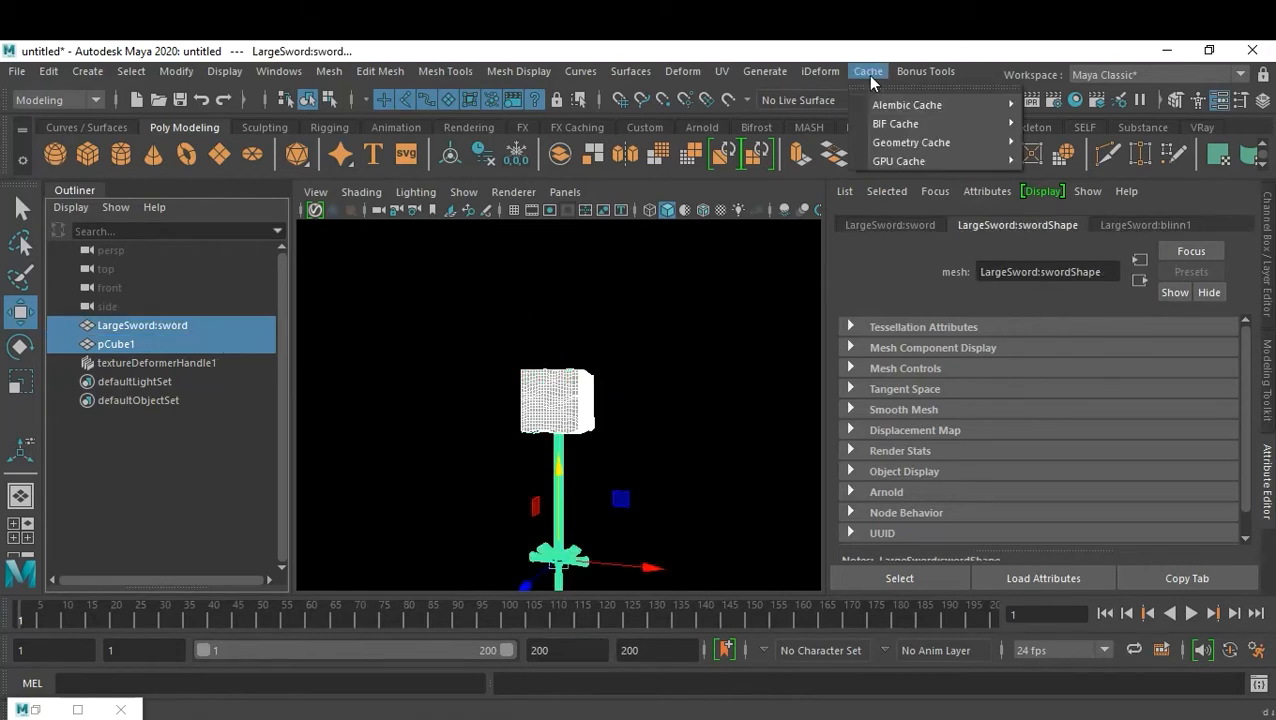
pyautogui.moveTo(900, 104)
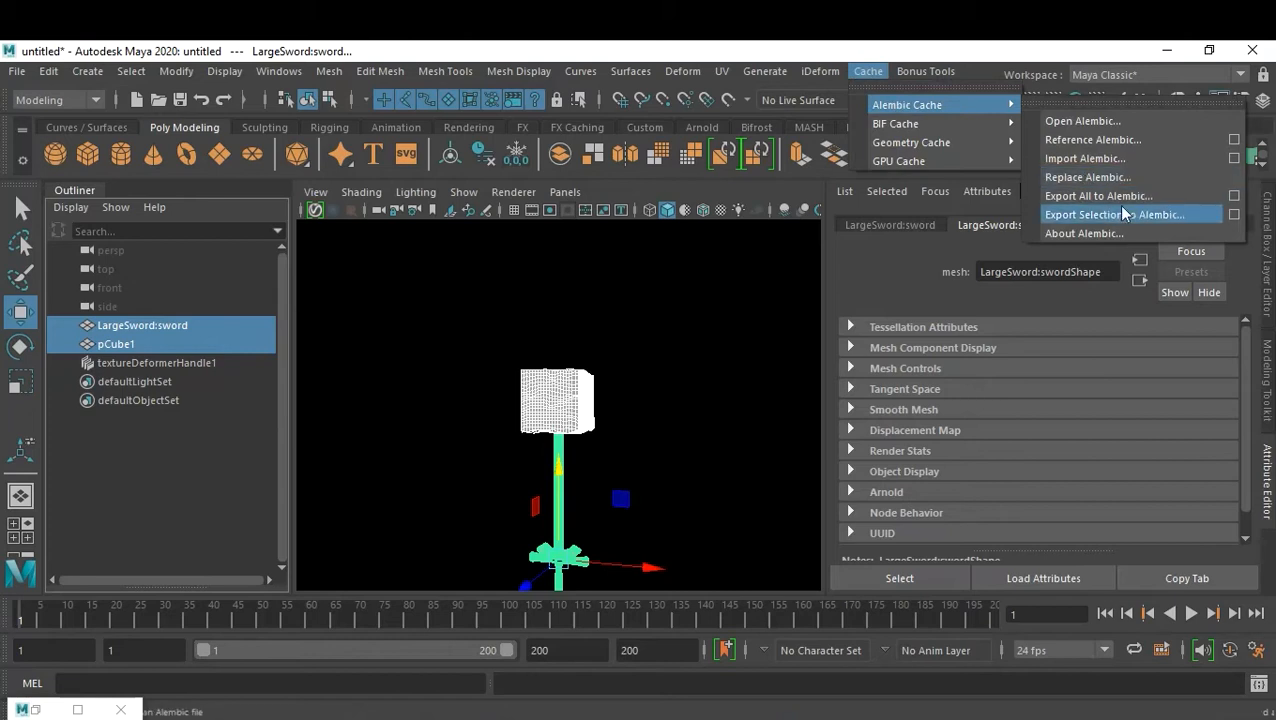
pyautogui.click(1233, 218)
pyautogui.moveTo(620, 290); pyautogui.dragTo(980, 219)
pyautogui.scroll(-5, 1031, 366)
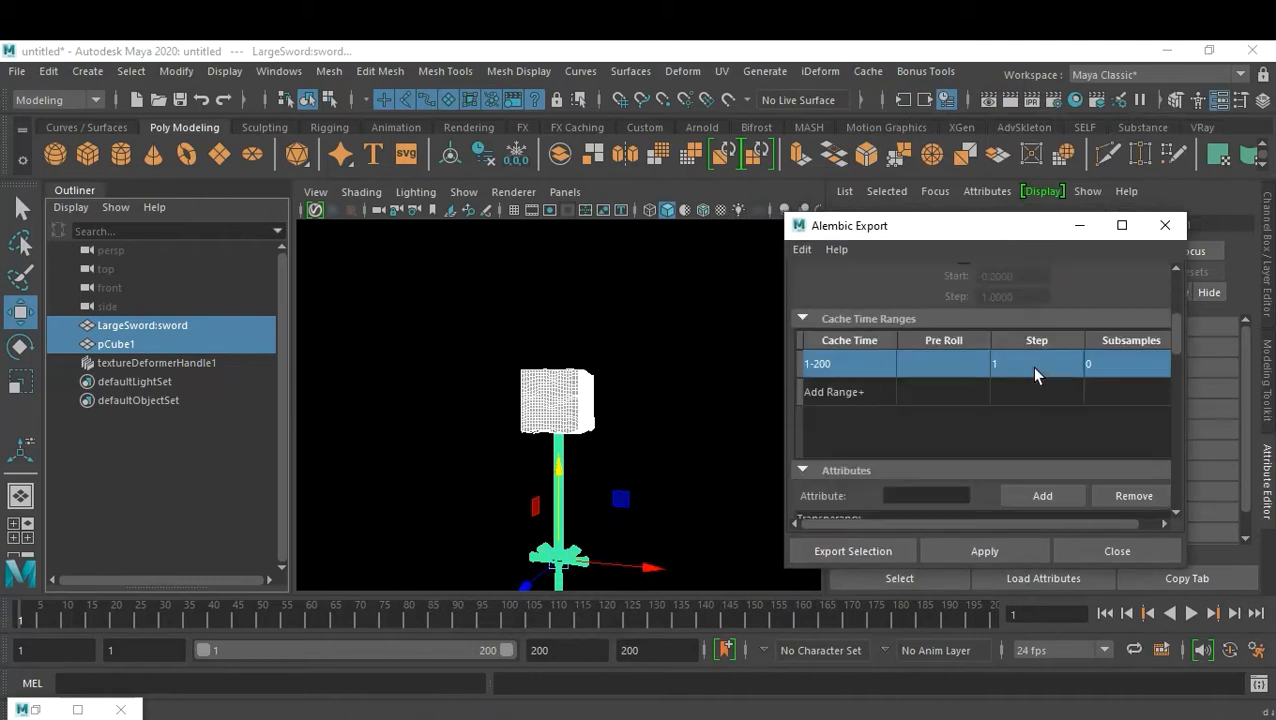
pyautogui.scroll(-15, 1031, 366)
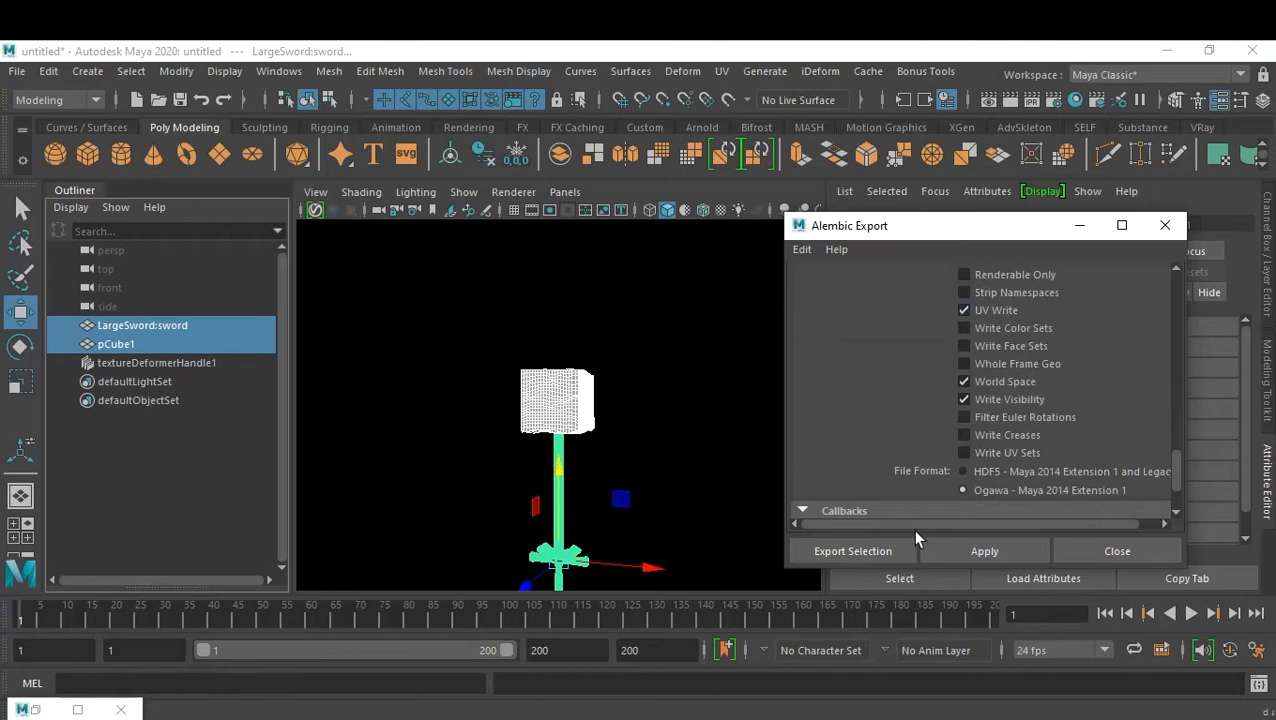
pyautogui.click(842, 549)
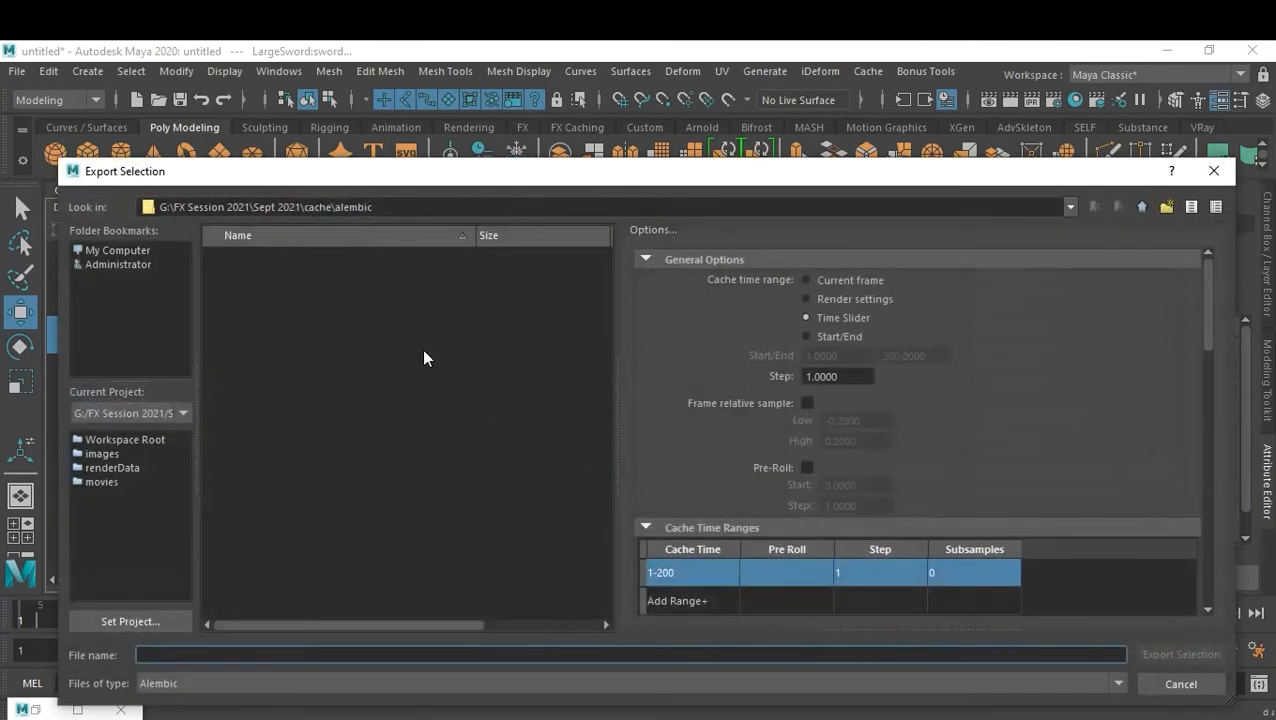
# - Create a folder named 28 inside the Sept 2021 folder and open it as the export location
pyautogui.click(1142, 206)
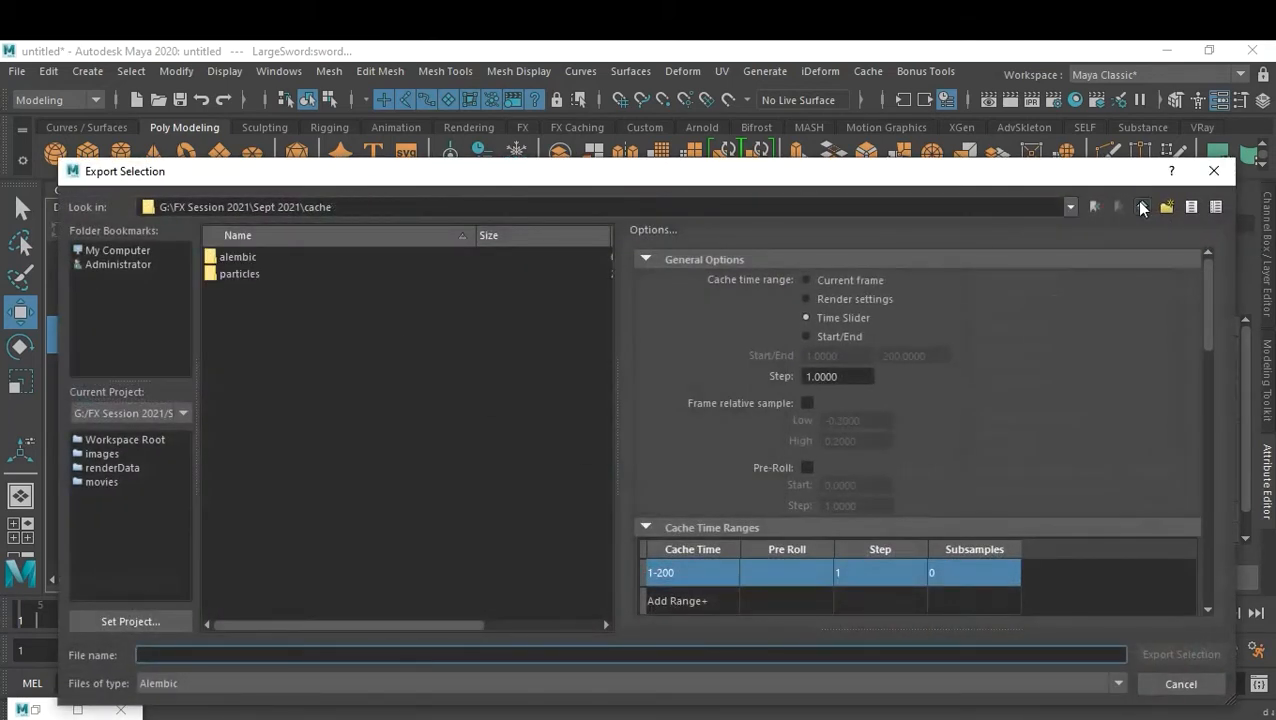
pyautogui.click(1142, 206)
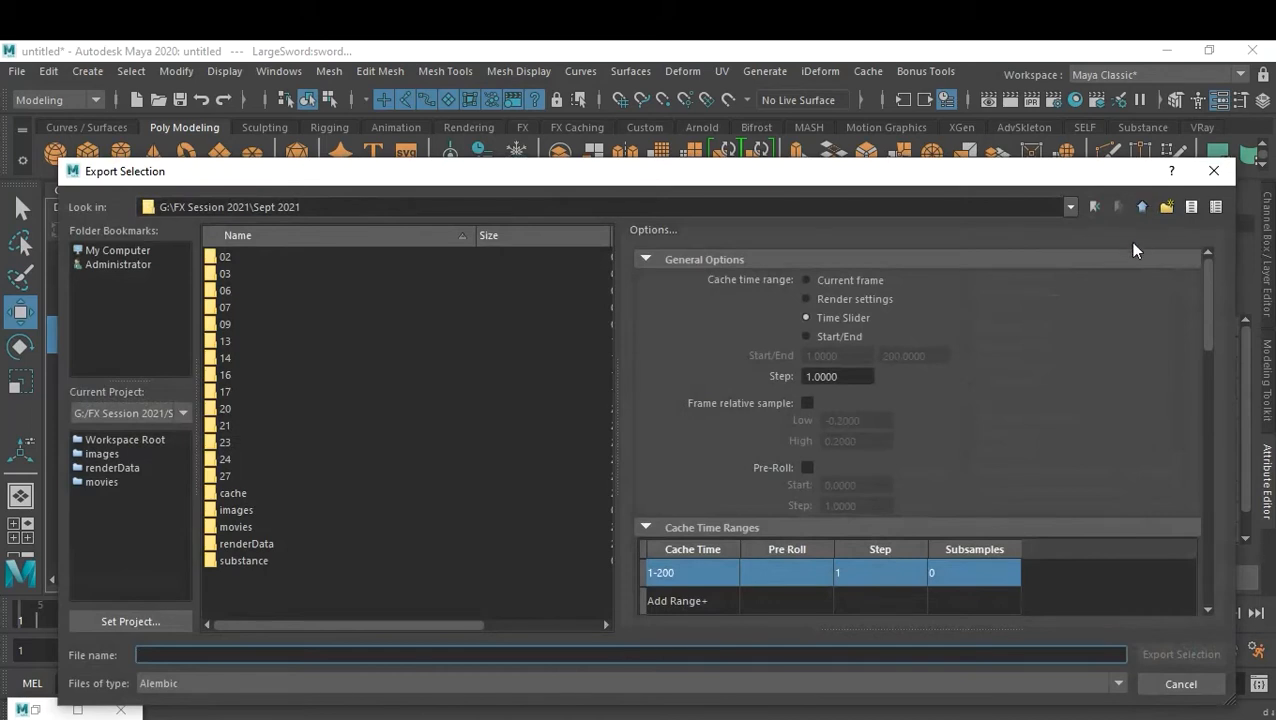
pyautogui.click(1169, 206)
pyautogui.write('28')
pyautogui.press('Return')
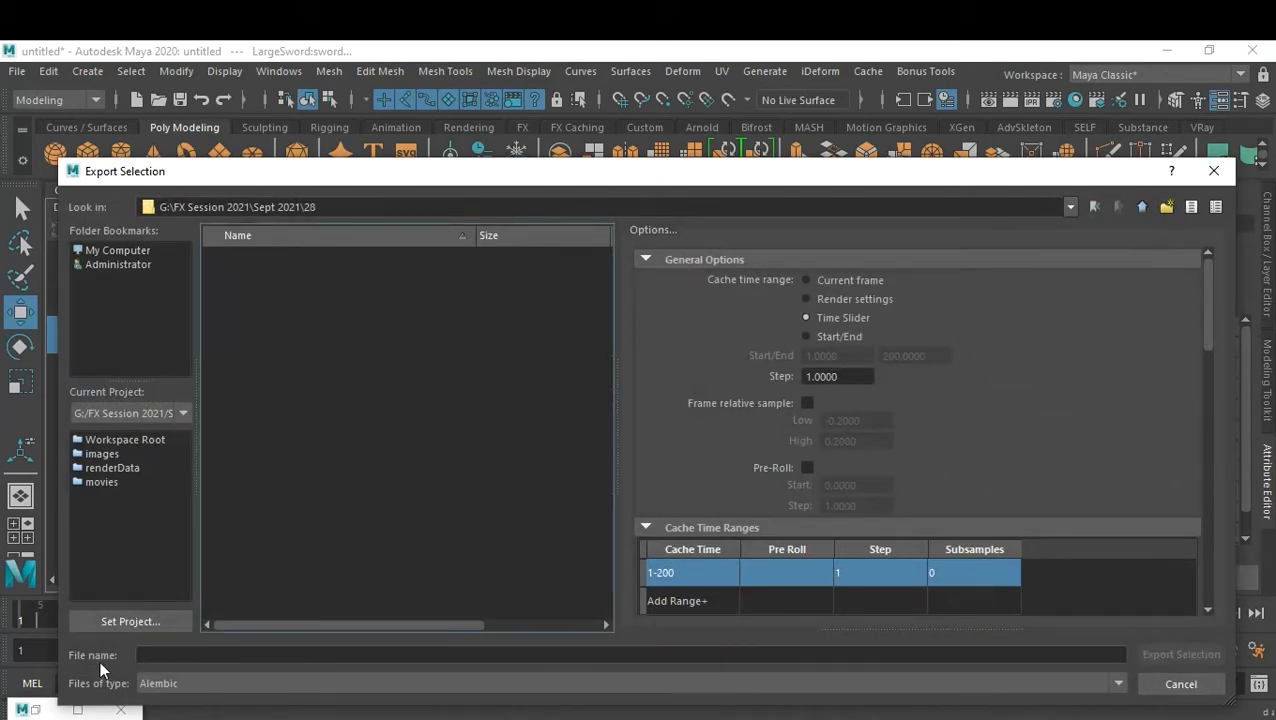
# - Export the sword and cube as an Alembic file named 28-09-21_A and clear the selection
pyautogui.click(151, 654)
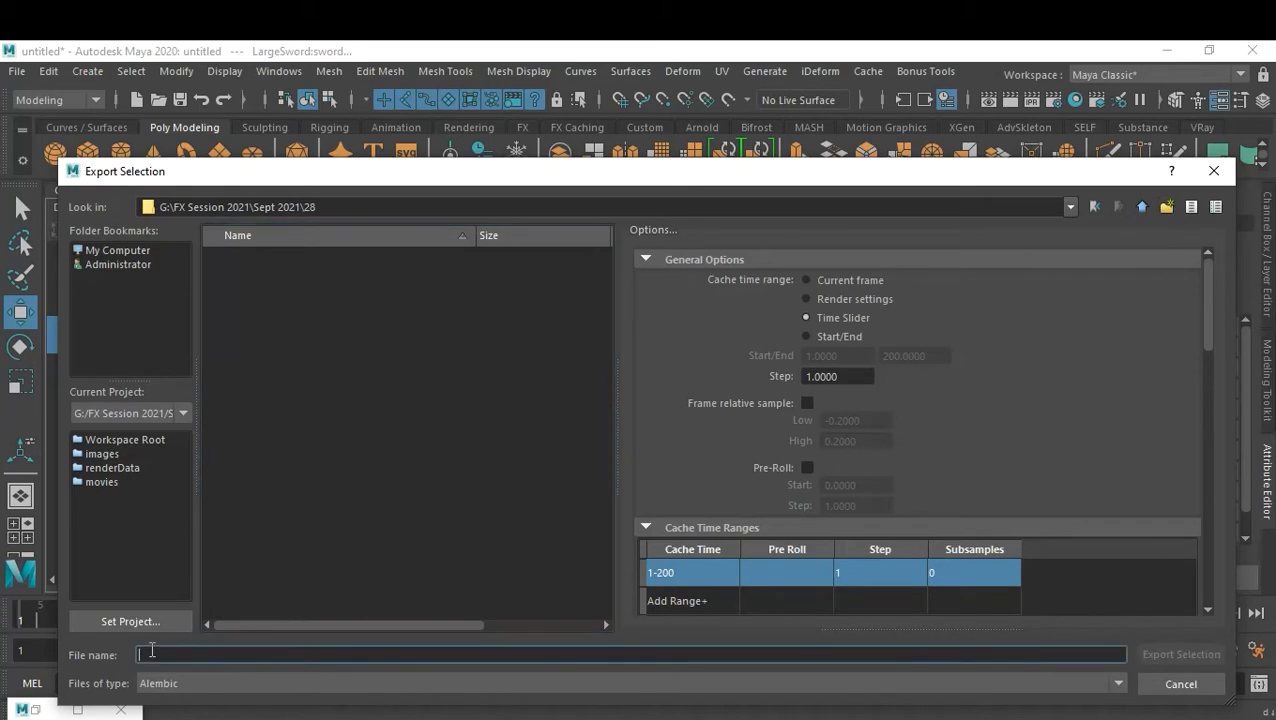
pyautogui.write('28')
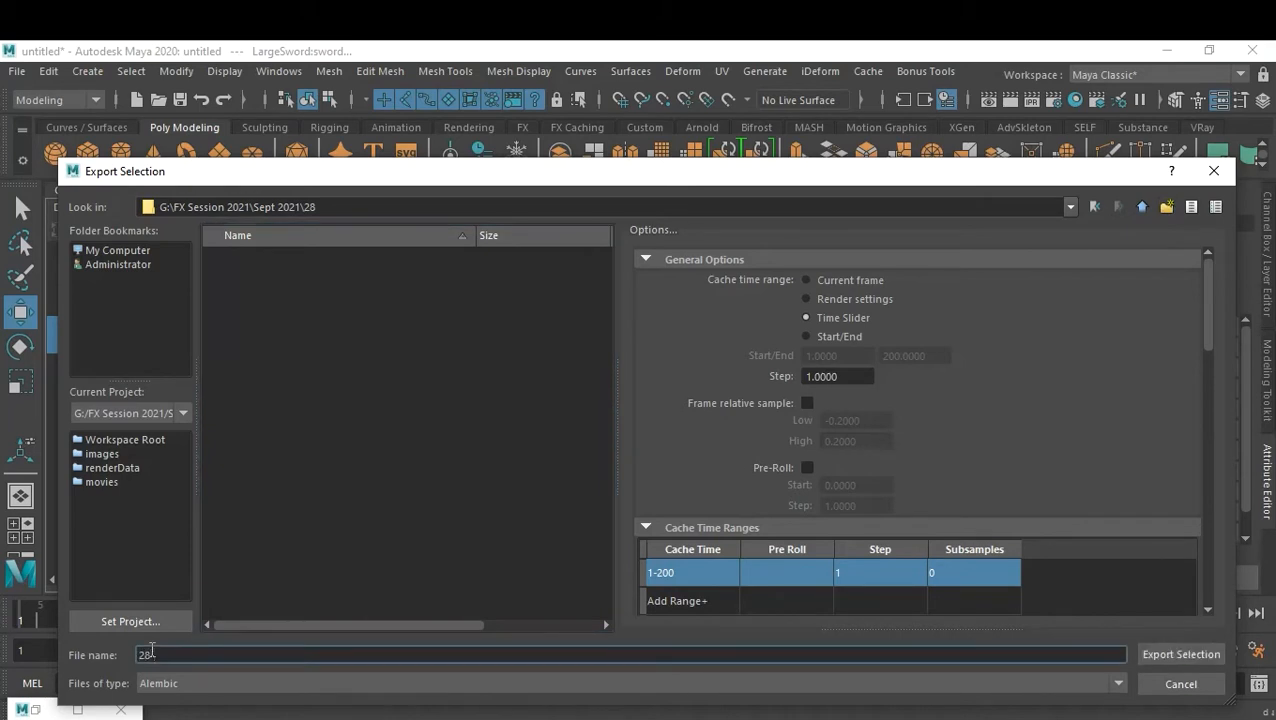
pyautogui.write('-09-21_A')
pyautogui.press('Return')
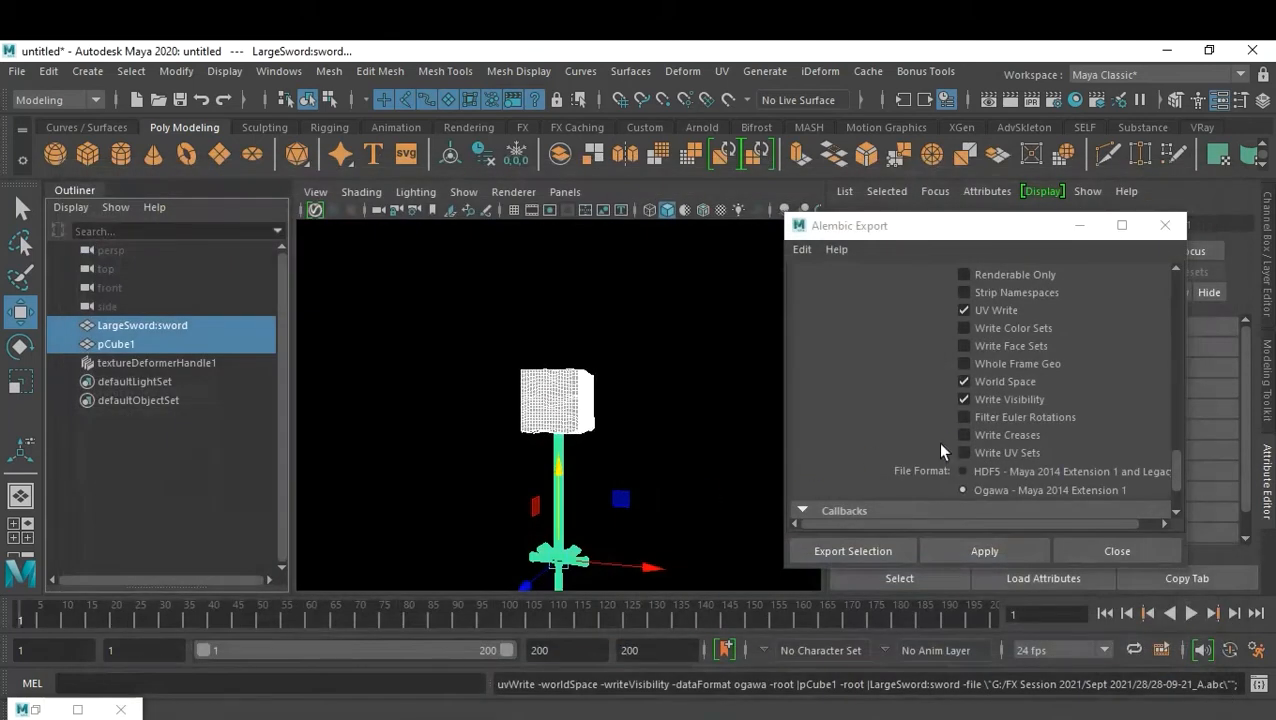
pyautogui.click(644, 413)
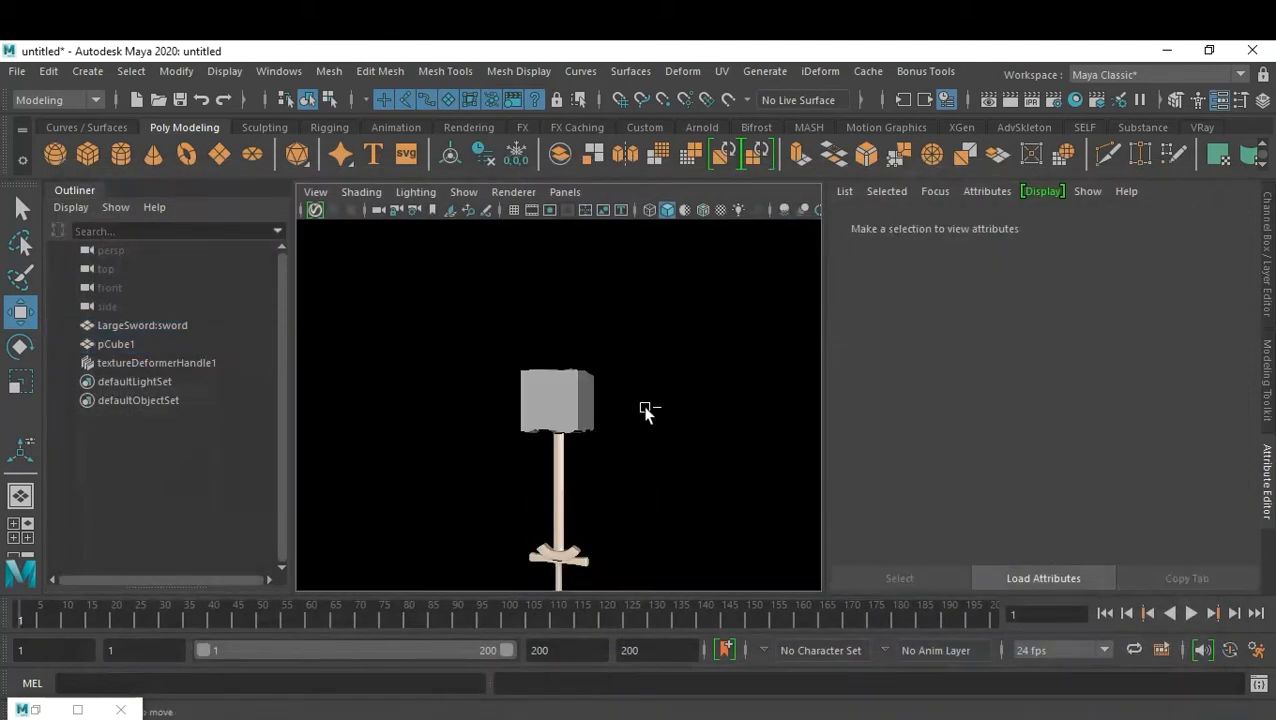
# - Save the scene as a Maya Binary file named 28-09-21_A in the Sept 2021\28 folder
pyautogui.press('q')
pyautogui.hotkey('ctrl', 'shift', 's')
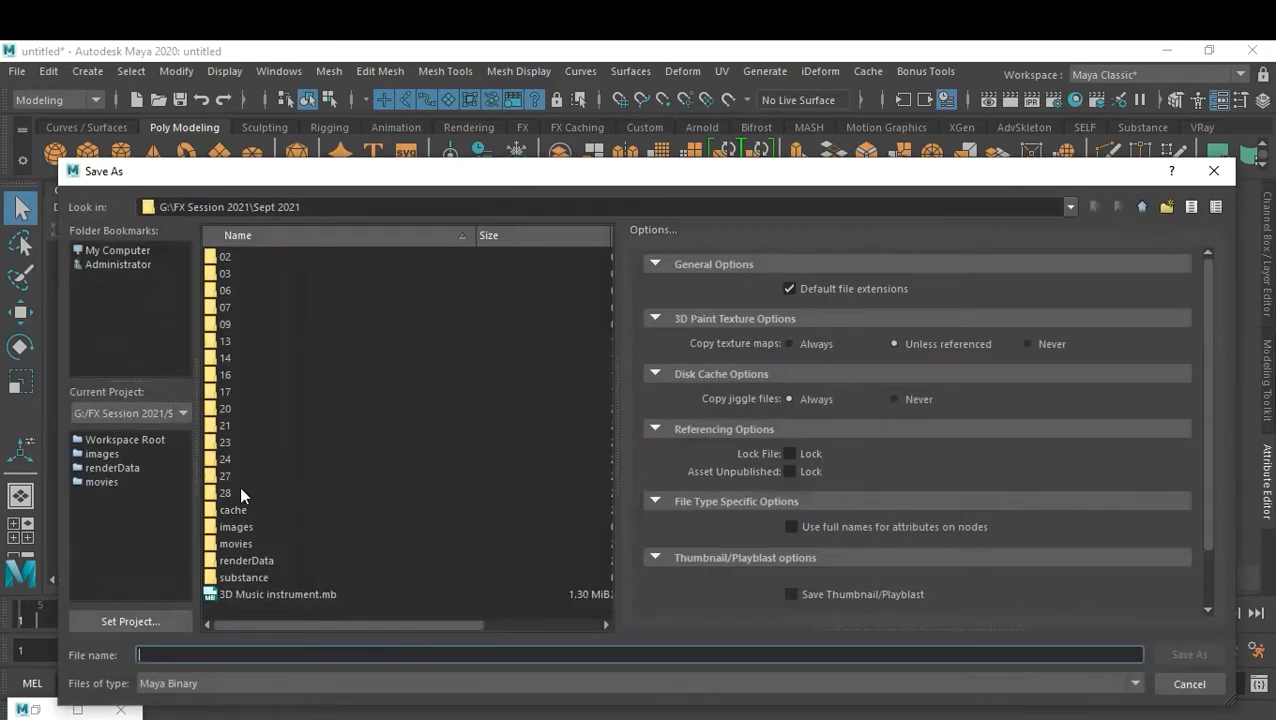
pyautogui.doubleClick(242, 492)
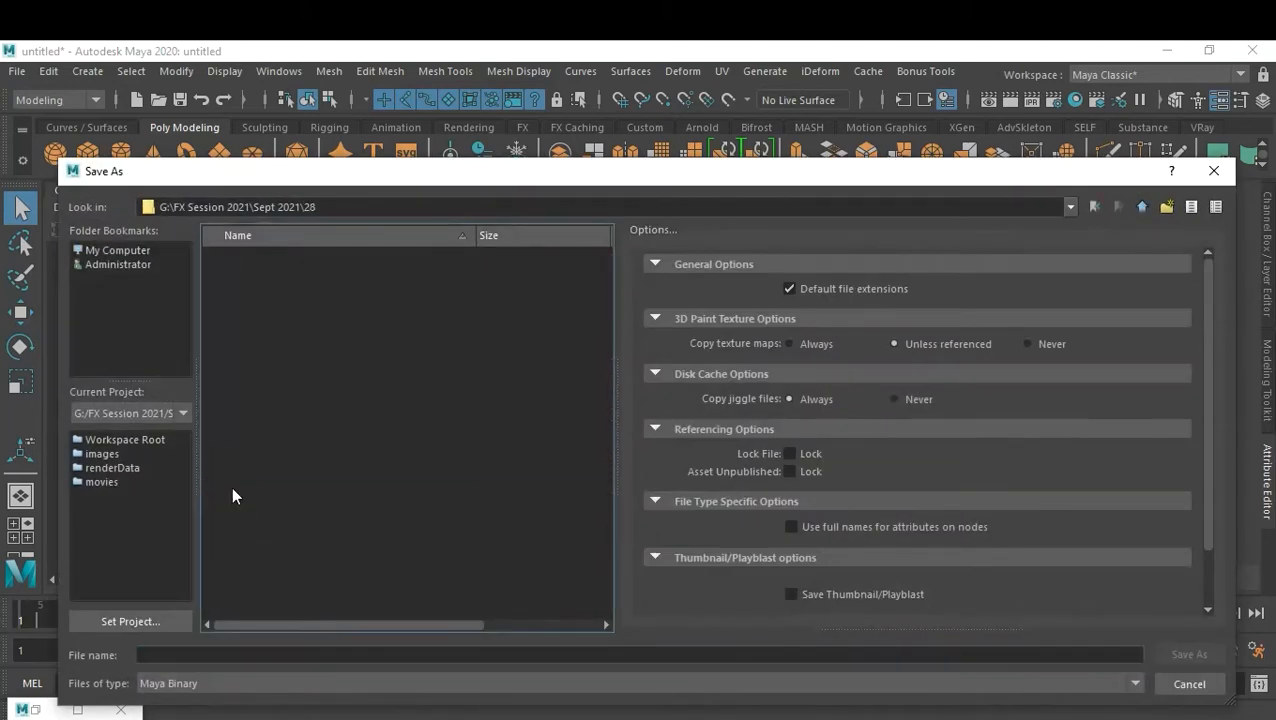
pyautogui.click(224, 655)
pyautogui.write('2')
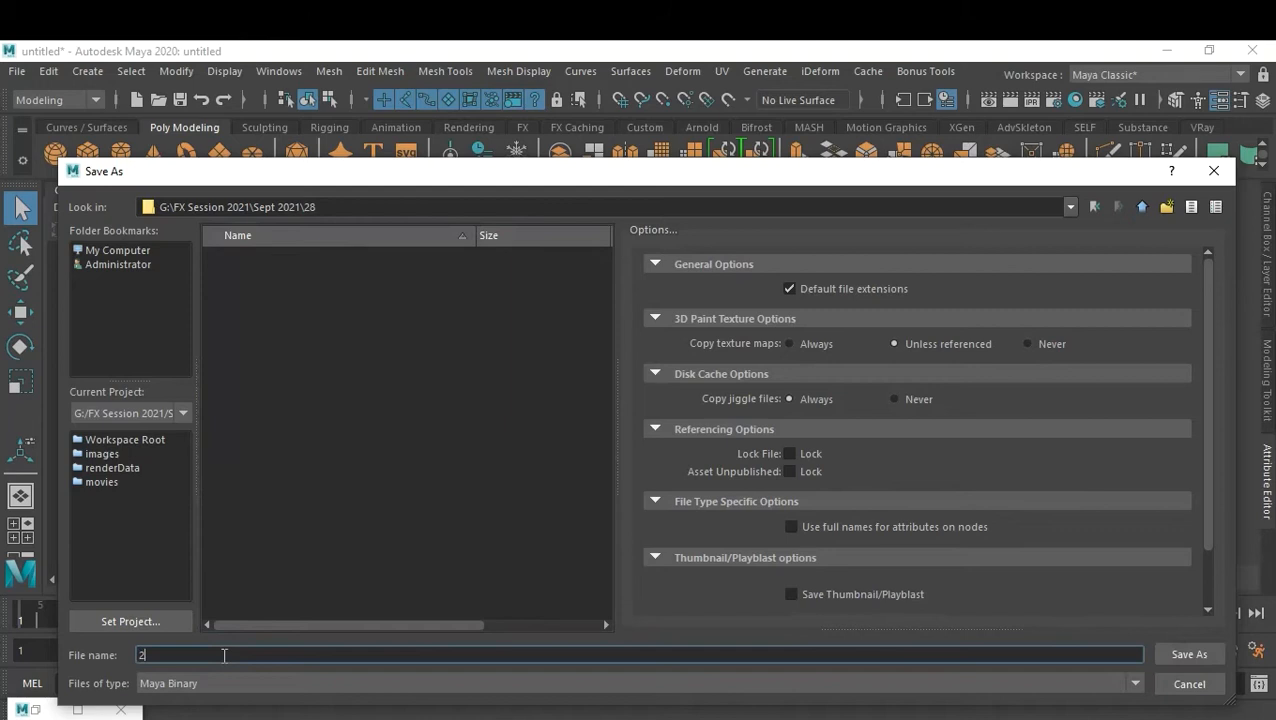
pyautogui.write('8-09-21_A')
pyautogui.press('Return')
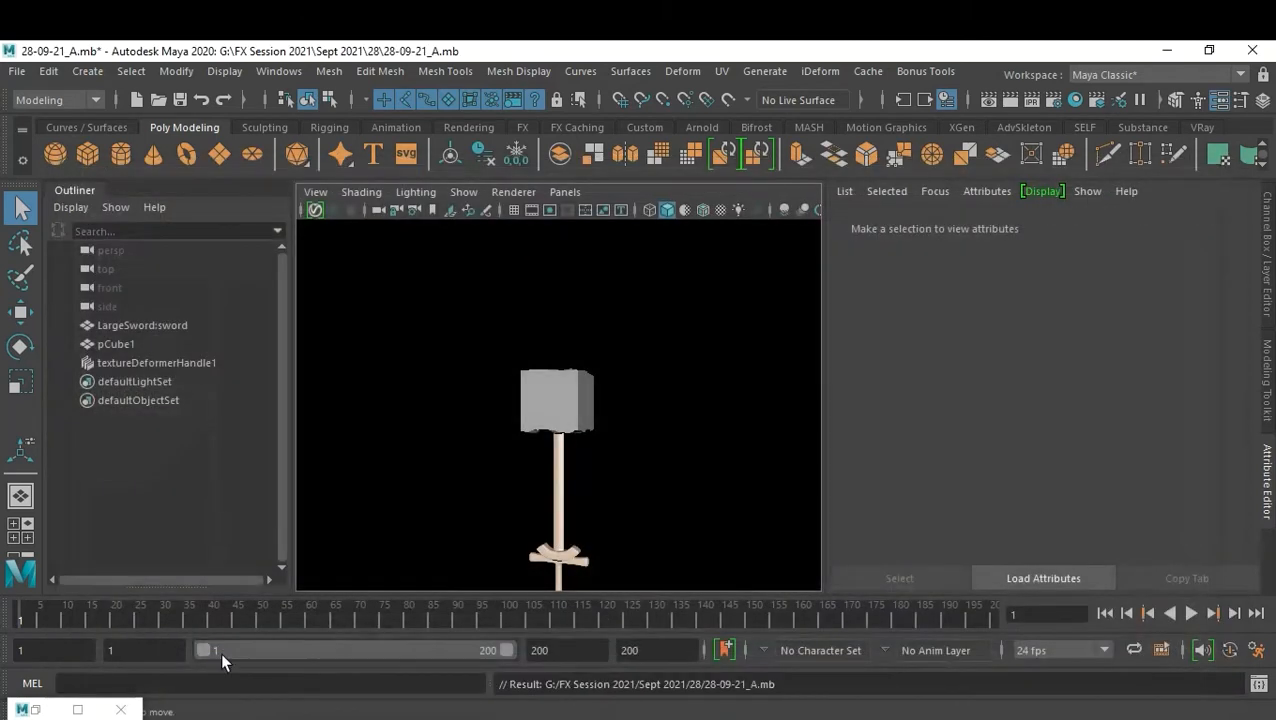
pyautogui.click(667, 479)
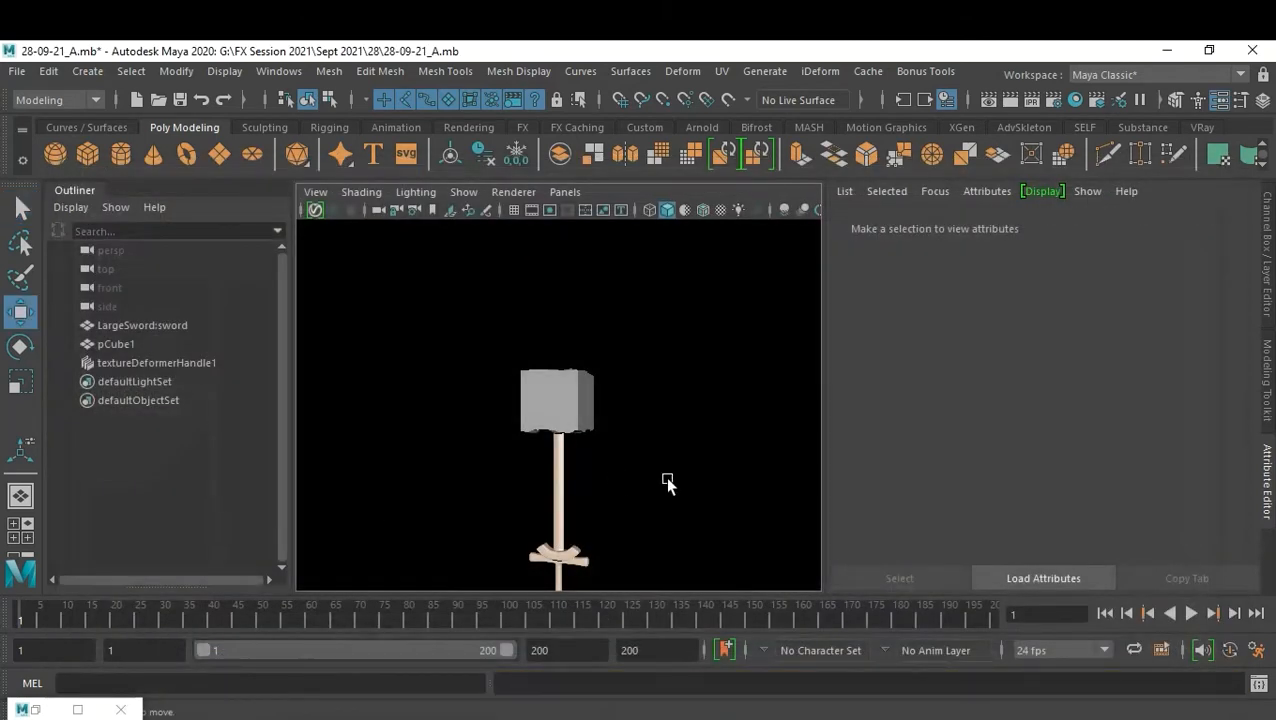
# - Start a new scene, saving the changes to the current one, and show the viewport grid
pyautogui.hotkey('ctrl', 'n')
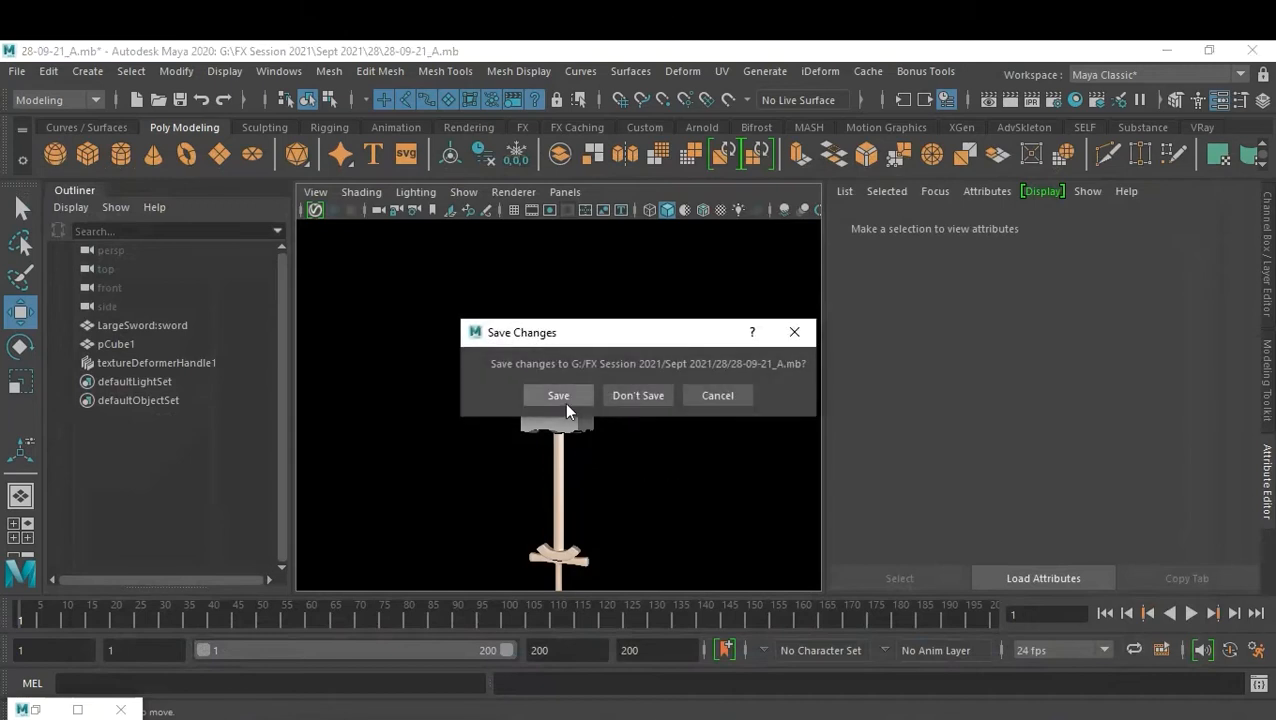
pyautogui.click(563, 401)
pyautogui.click(513, 210)
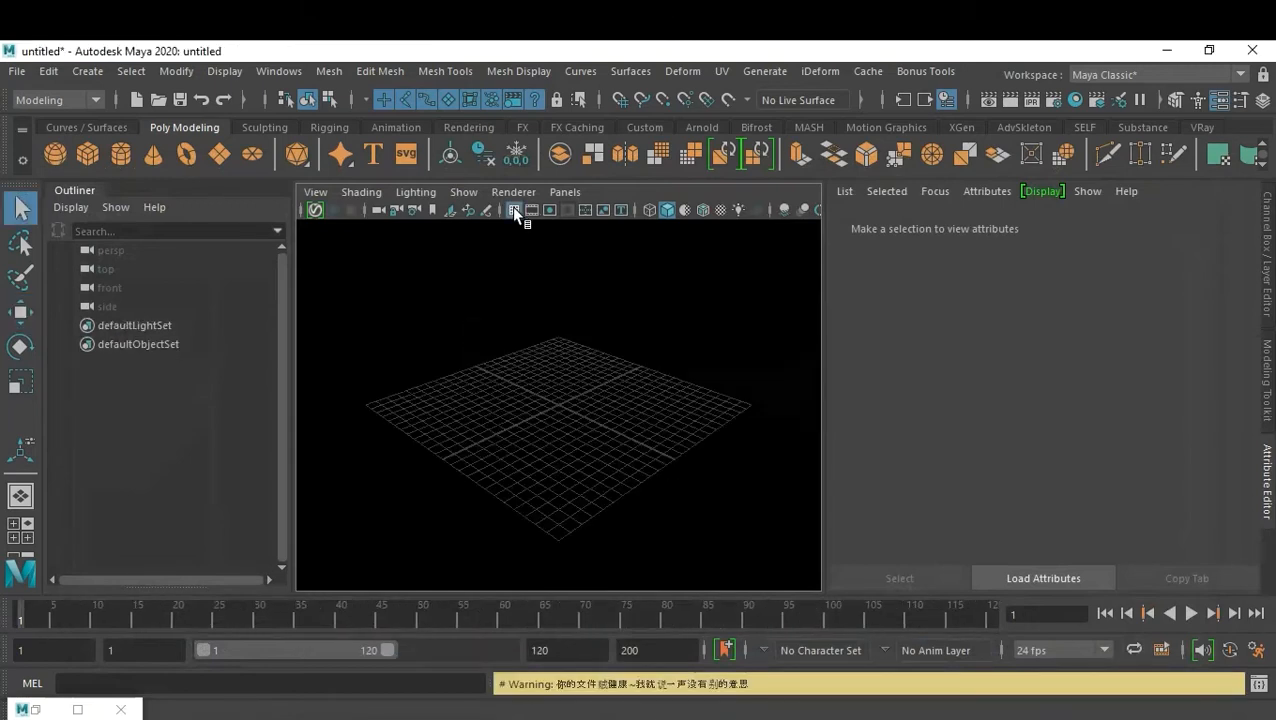
# - Import the Alembic file 28-09-21_A.abc from the Sept 2021\28 folder into the empty scene
pyautogui.click(18, 72)
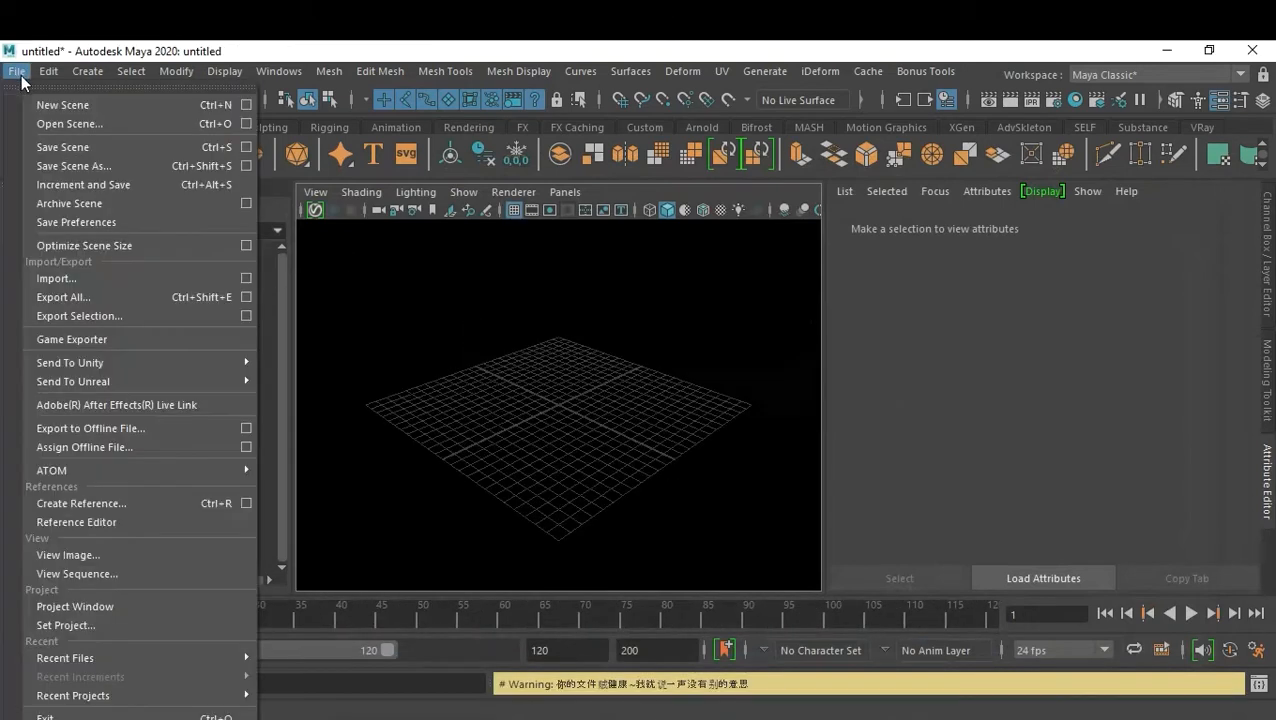
pyautogui.click(74, 277)
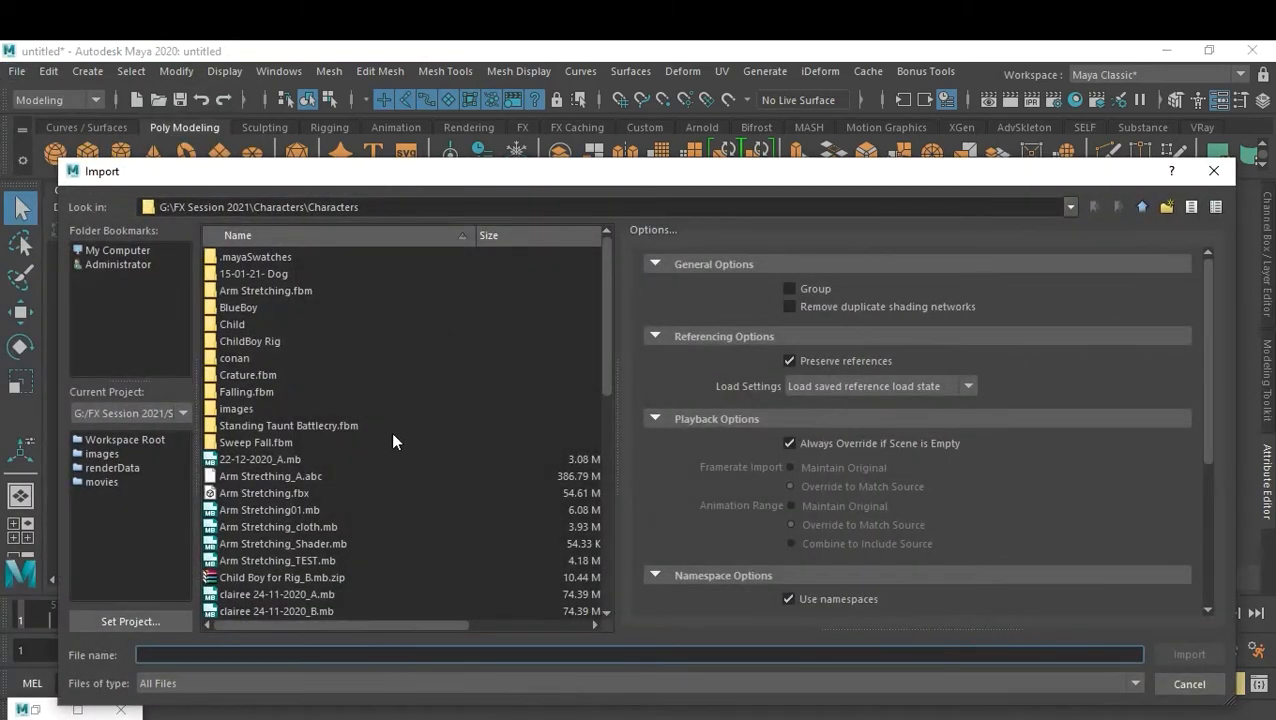
pyautogui.click(1142, 207)
pyautogui.click(1142, 207)
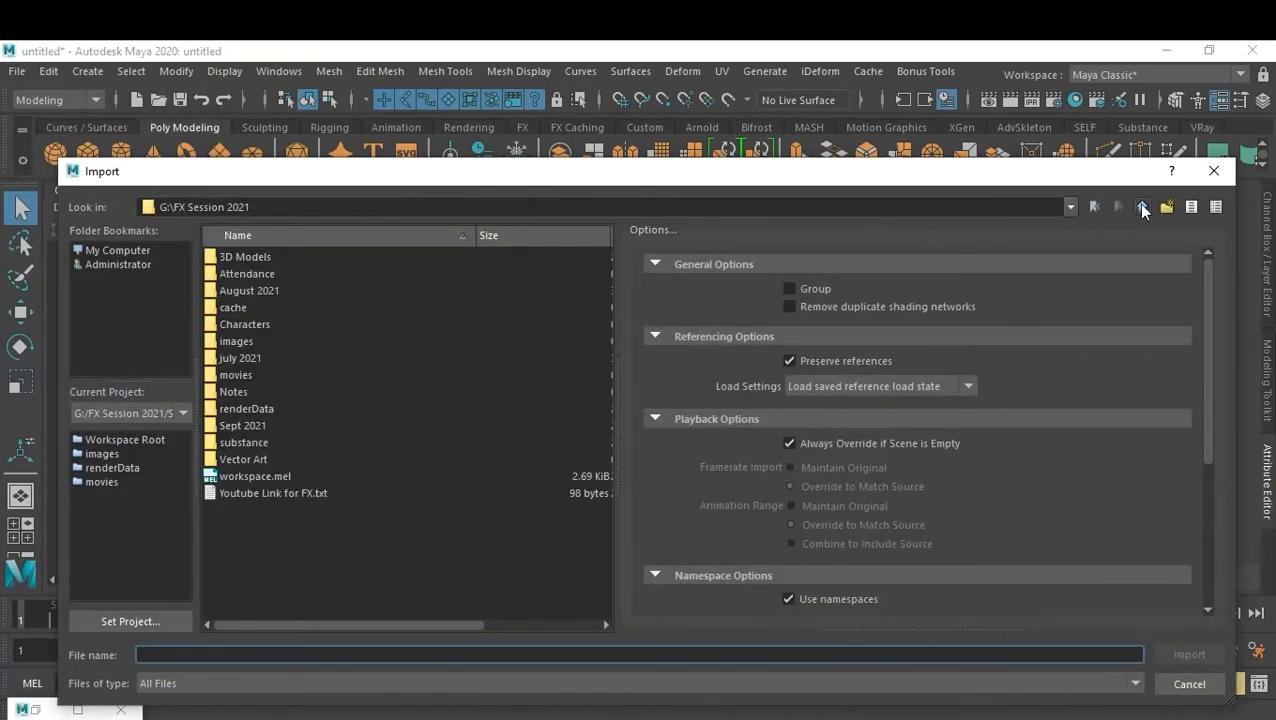
pyautogui.doubleClick(256, 428)
pyautogui.doubleClick(223, 494)
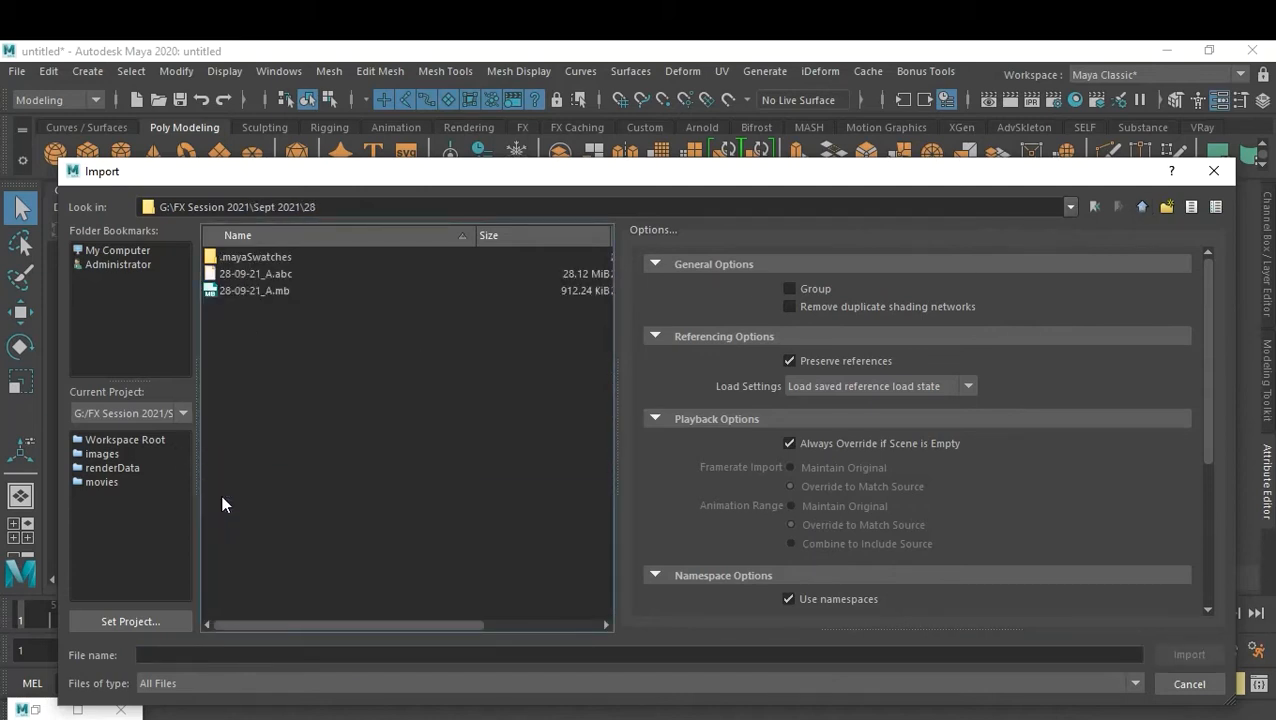
pyautogui.doubleClick(257, 275)
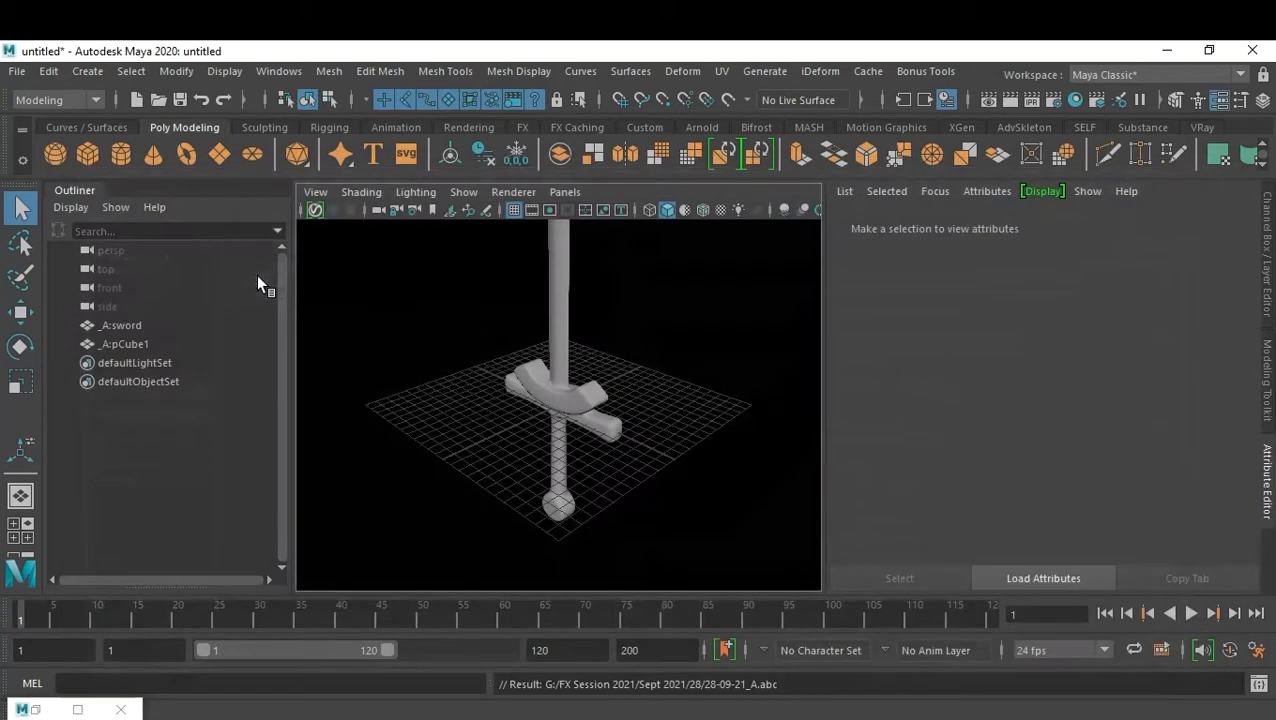
pyautogui.scroll(-5, 636, 436)
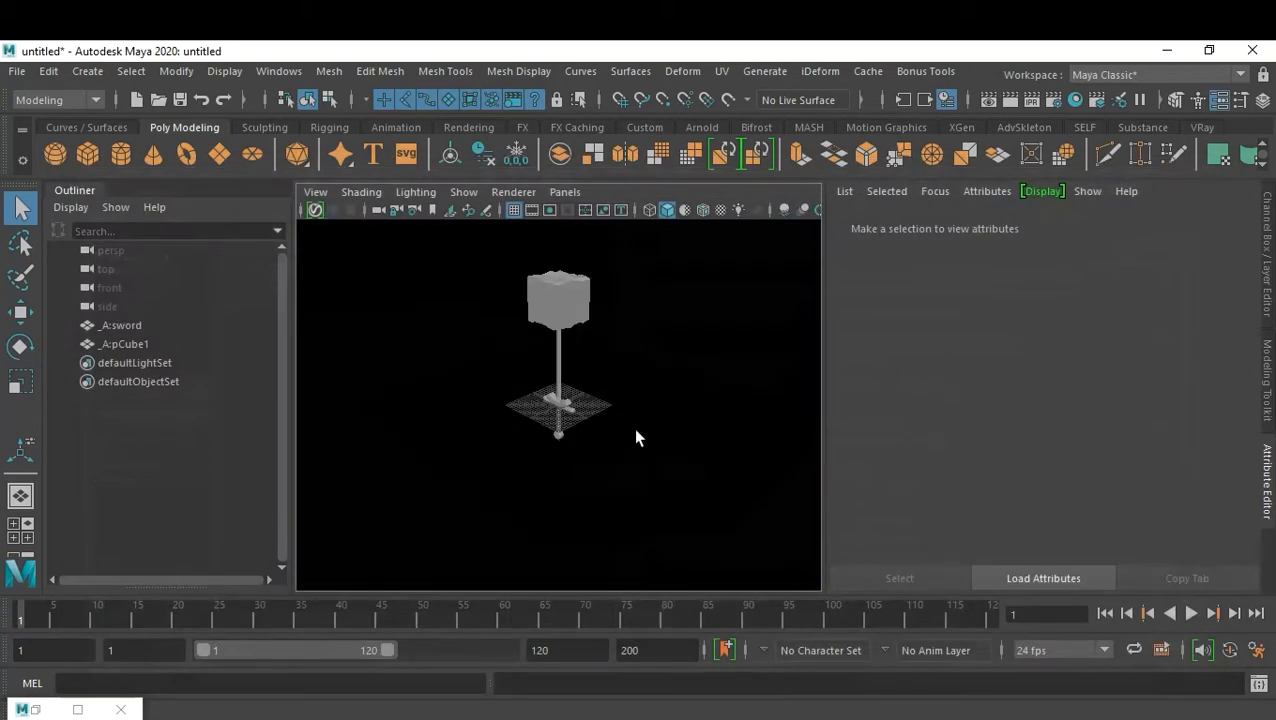
# - Set the playback range to end at frame 200 and return to frame 1 with the cube selected
pyautogui.click(583, 312)
pyautogui.doubleClick(569, 650)
pyautogui.write('200')
pyautogui.press('Return')
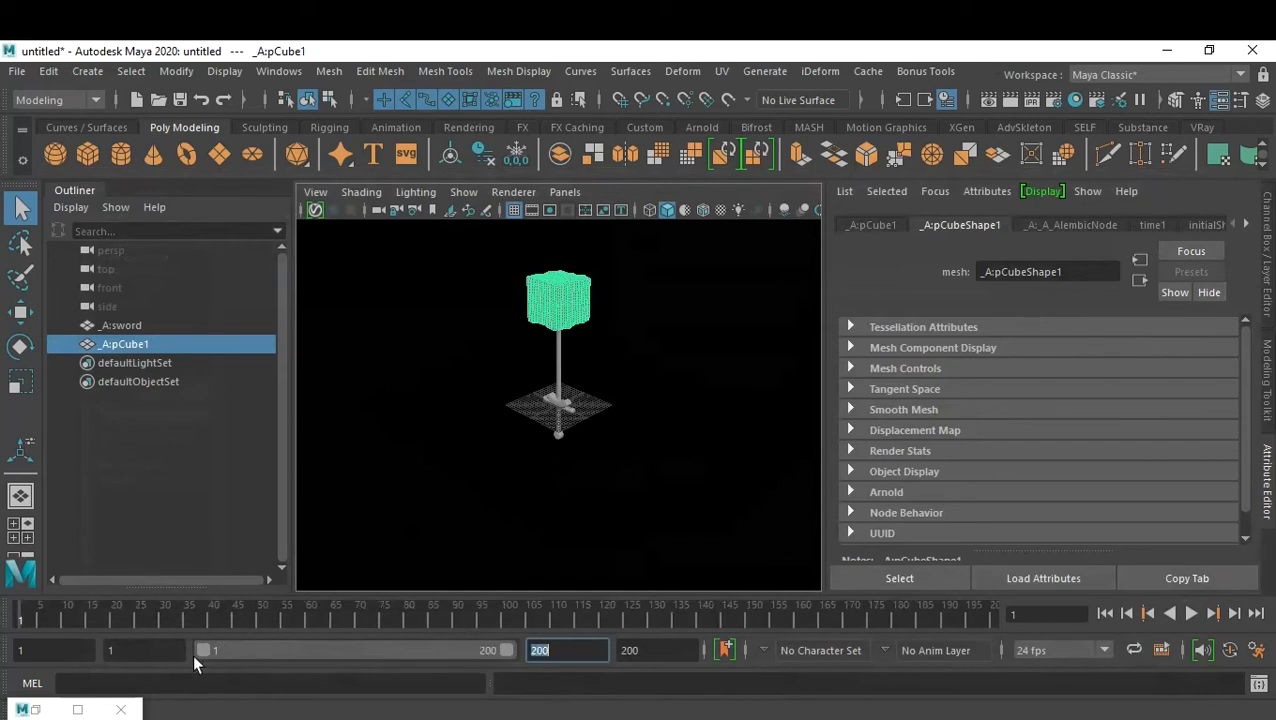
pyautogui.moveTo(27, 612)
pyautogui.mouseDown()
pyautogui.moveTo(931, 621)
pyautogui.moveTo(20, 621)
pyautogui.mouseUp()
# - Copy and paste the imported cube, expand the pasted group, and play back the duplicate's animation
pyautogui.click(168, 388)
pyautogui.click(121, 343)
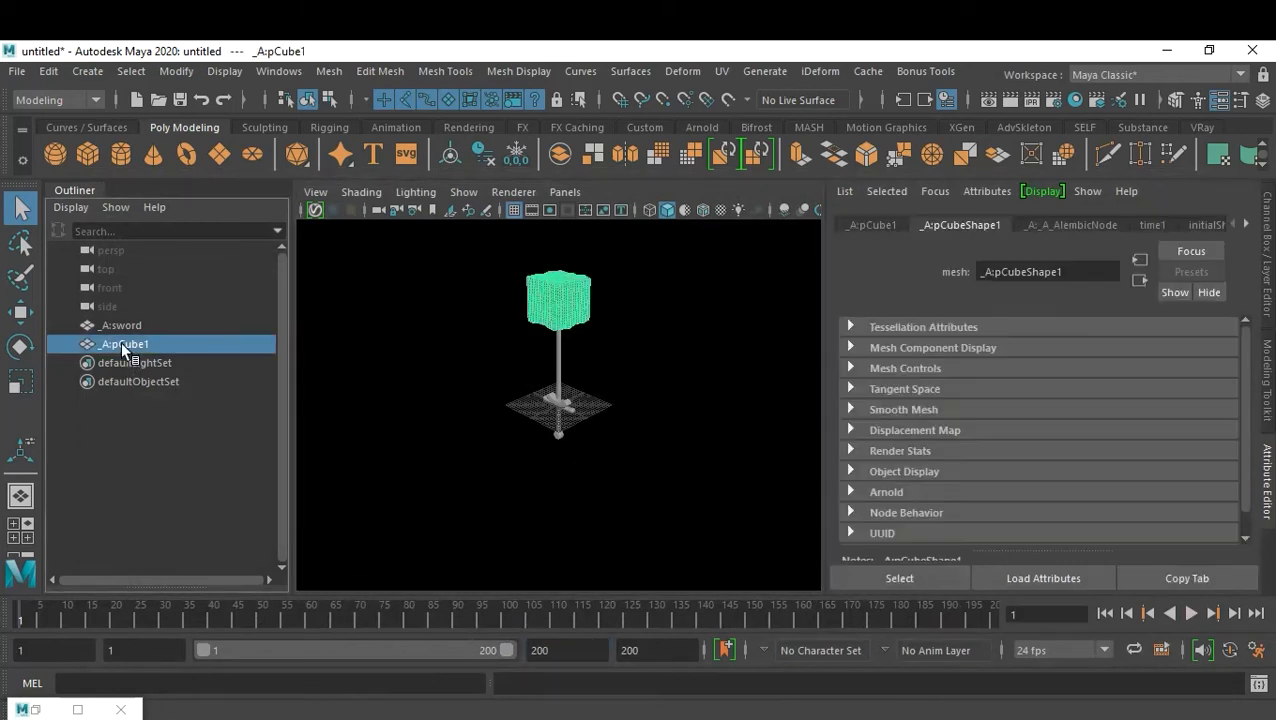
pyautogui.hotkey('ctrl', 'v')
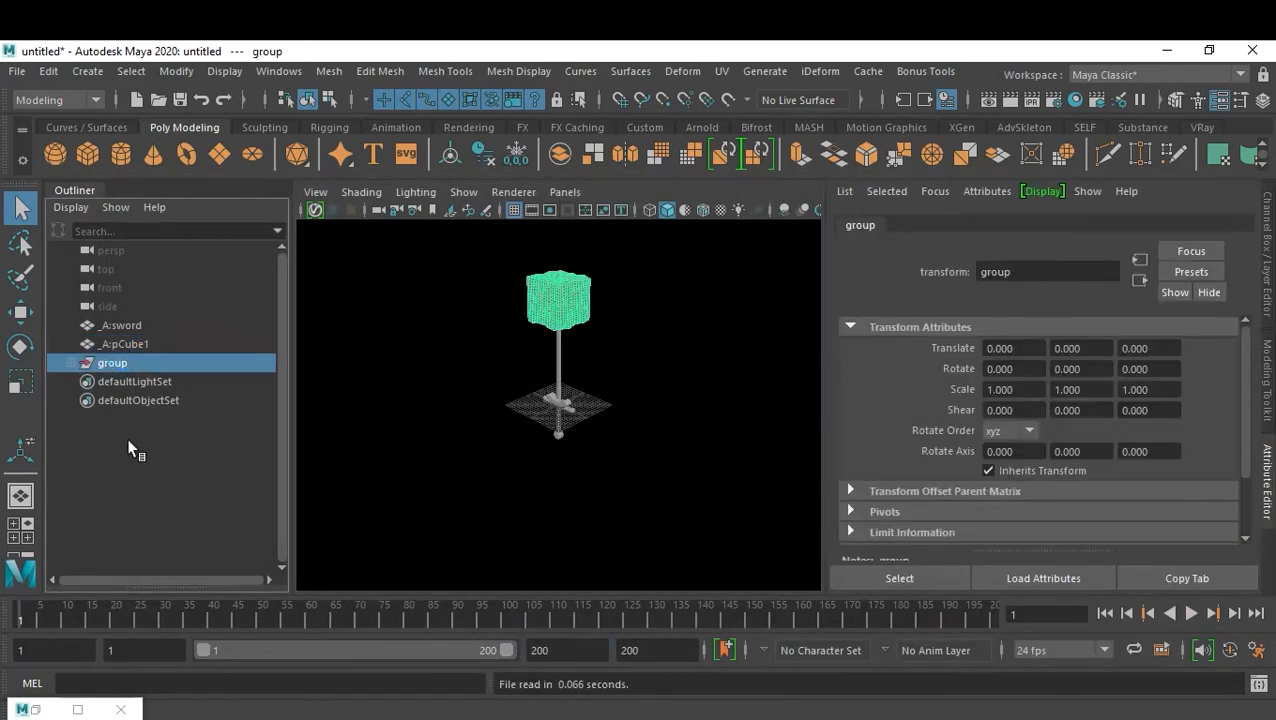
pyautogui.click(71, 363)
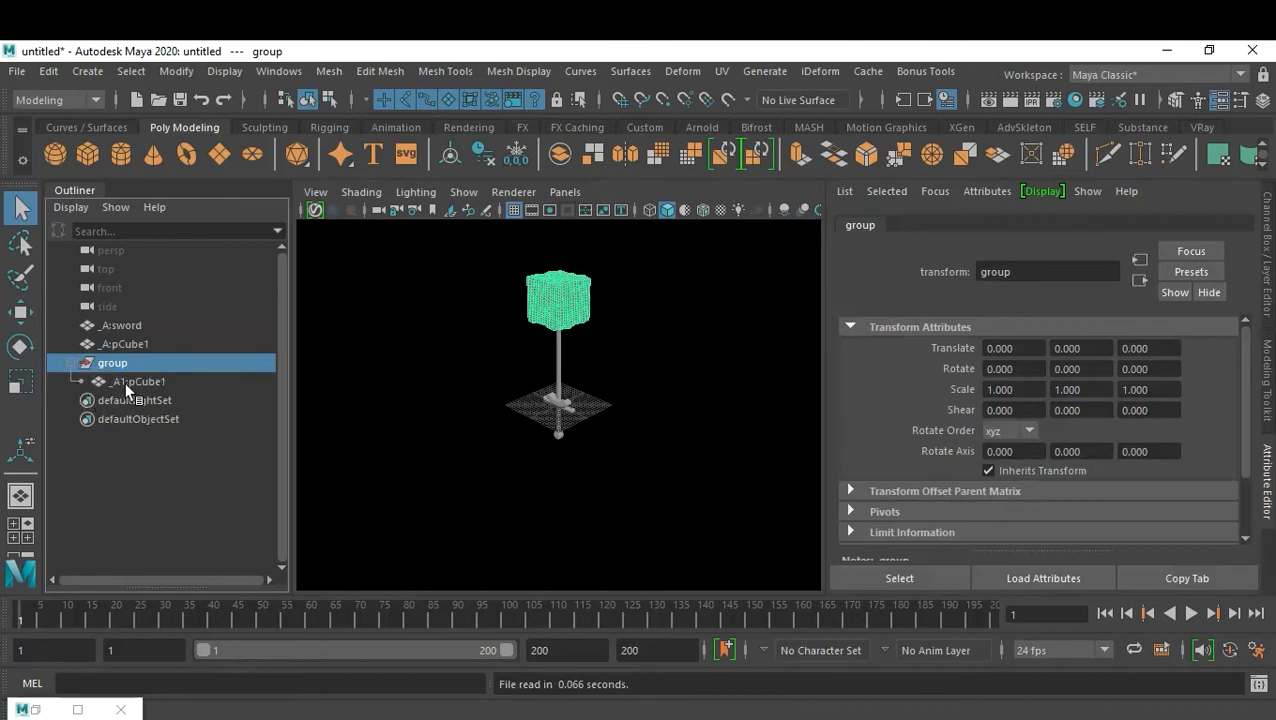
pyautogui.click(130, 382)
pyautogui.hotkey('alt', 'v')
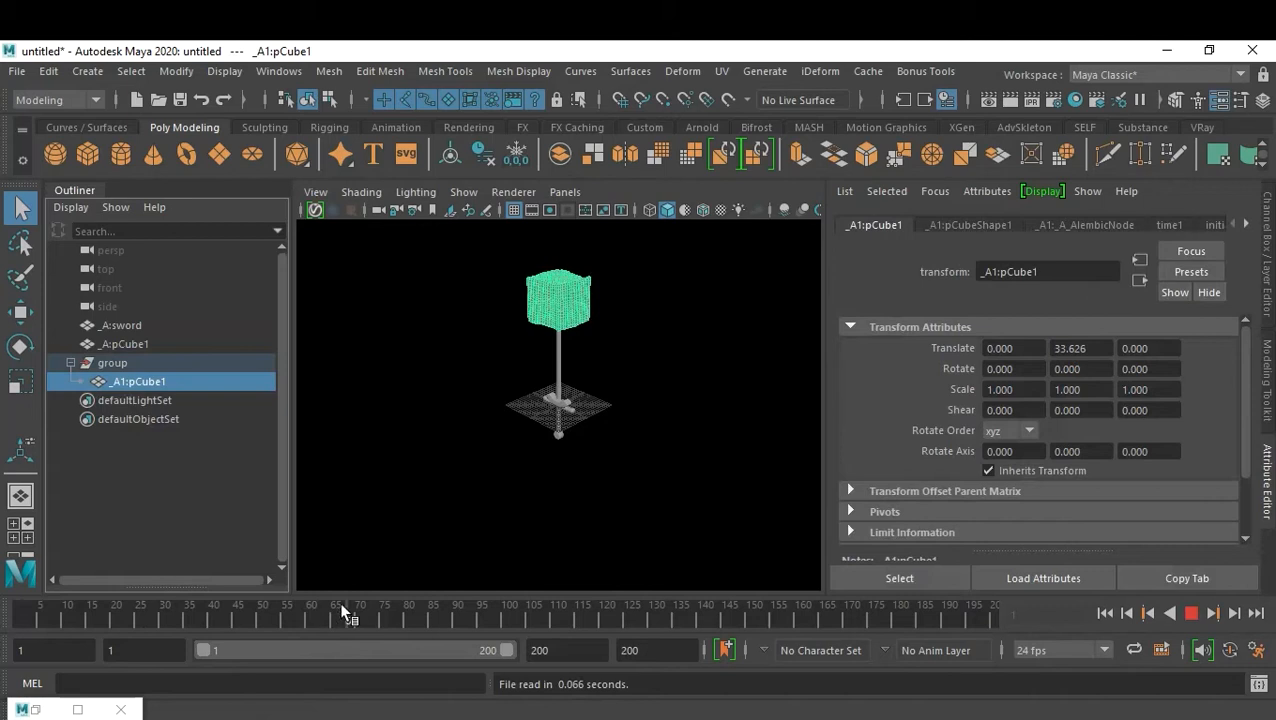
pyautogui.moveTo(208, 598); pyautogui.dragTo(5, 594)
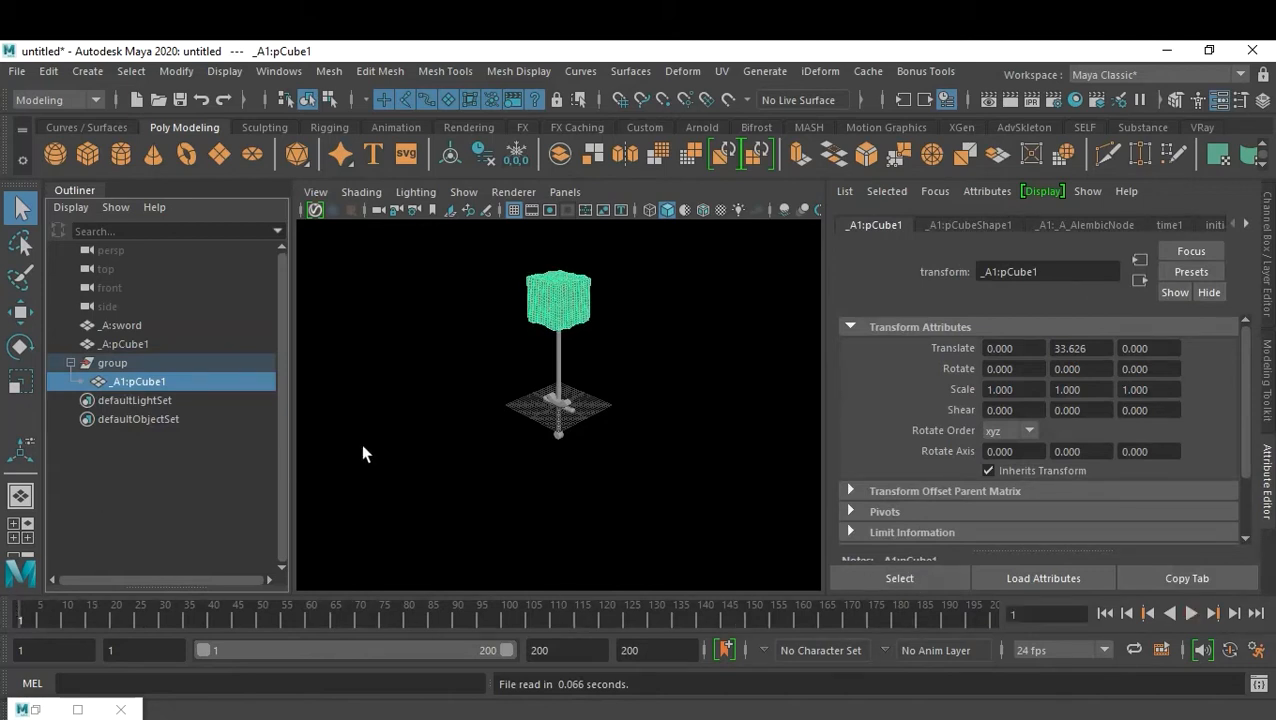
# - Collapse and hide the group containing the duplicate cube
pyautogui.click(66, 362)
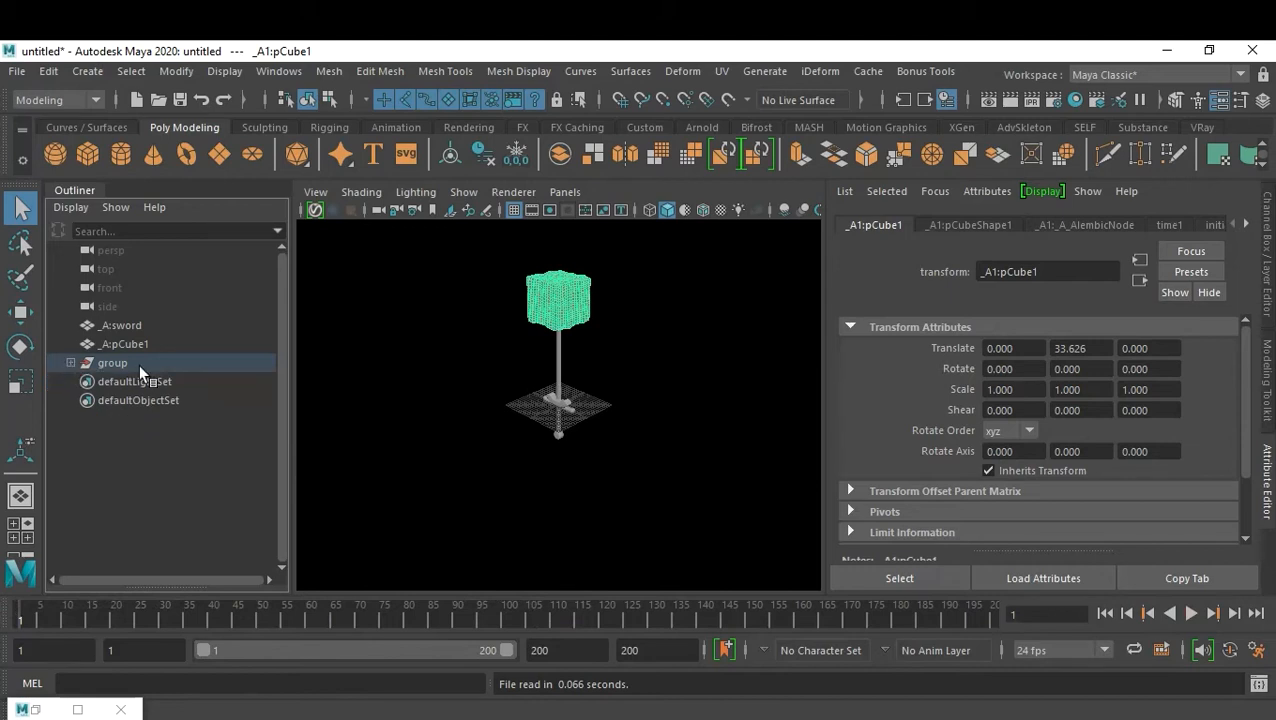
pyautogui.click(134, 363)
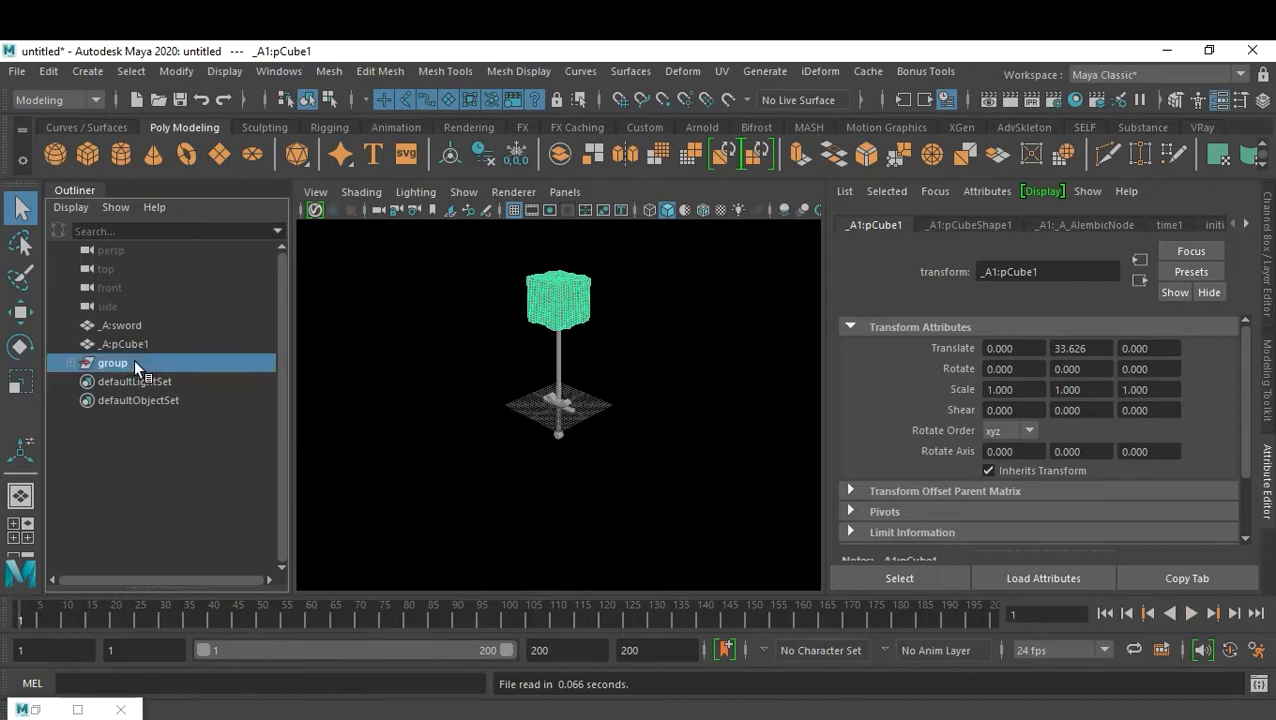
pyautogui.hotkey('ctrl', 'h')
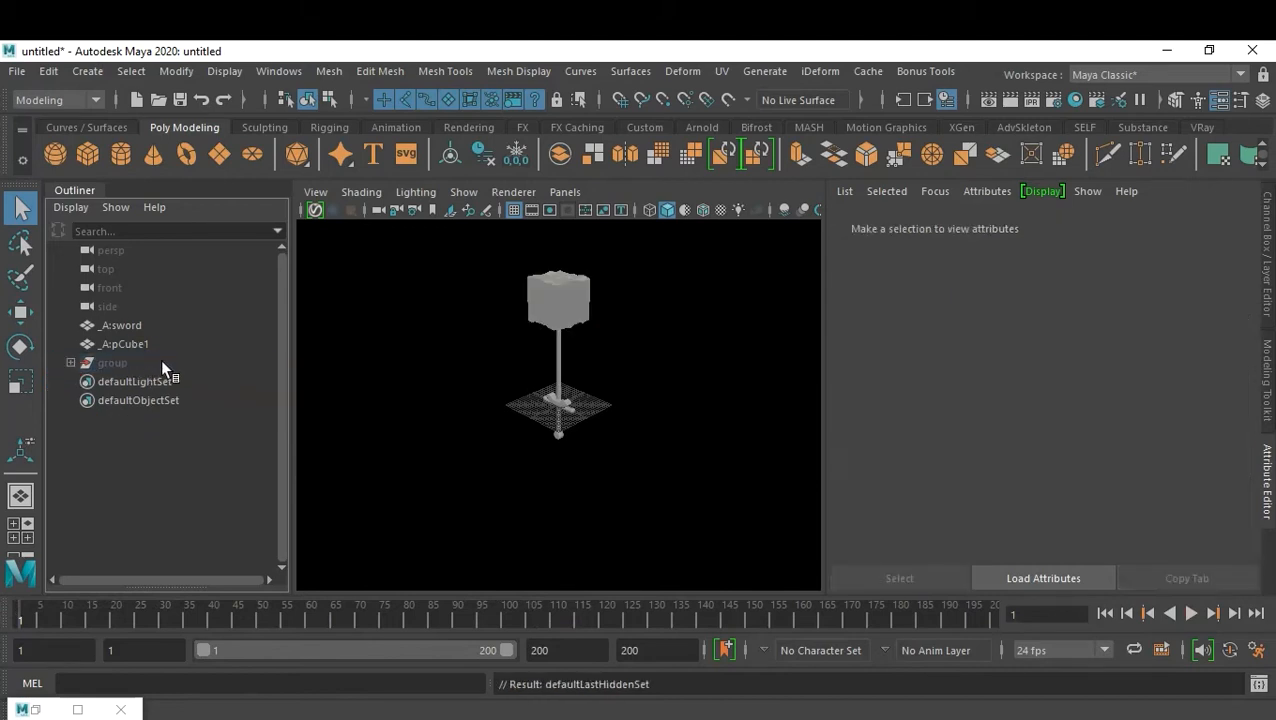
# - Examine the visible sword and cube up close, show the cube's channels, and scrub through its animation
pyautogui.click(133, 325)
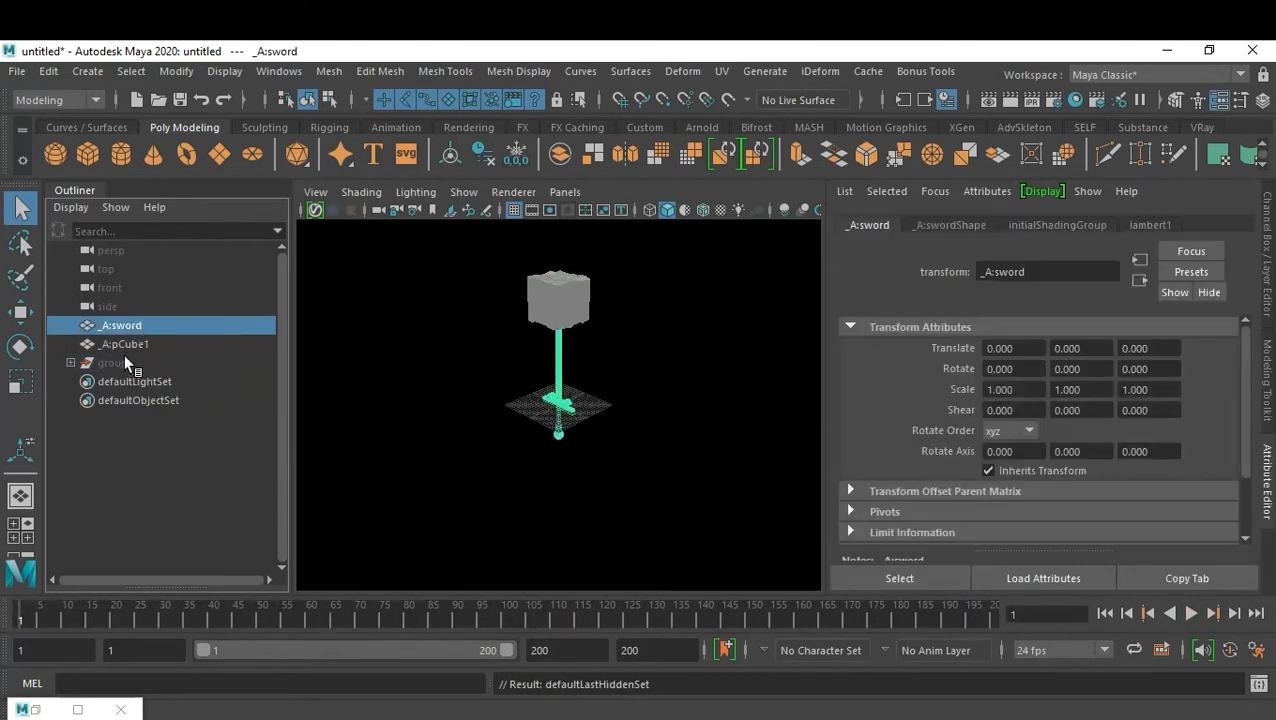
pyautogui.click(125, 349)
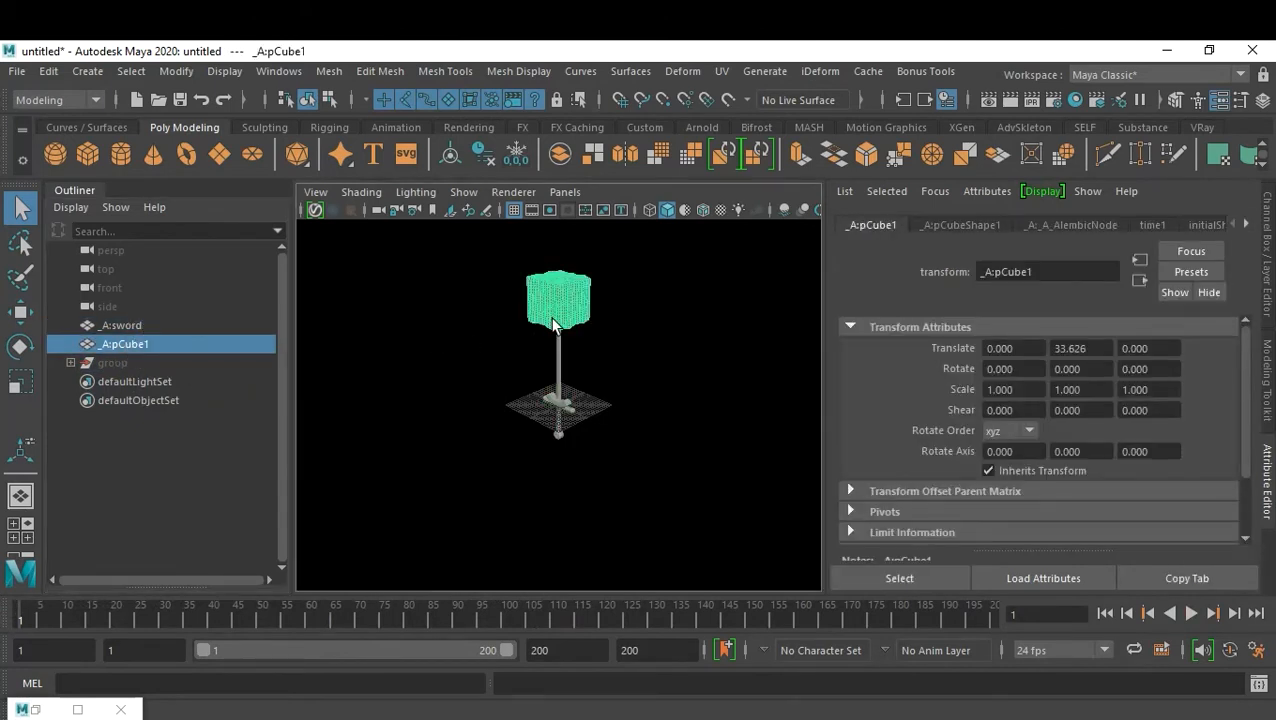
pyautogui.press('f')
pyautogui.click(690, 464)
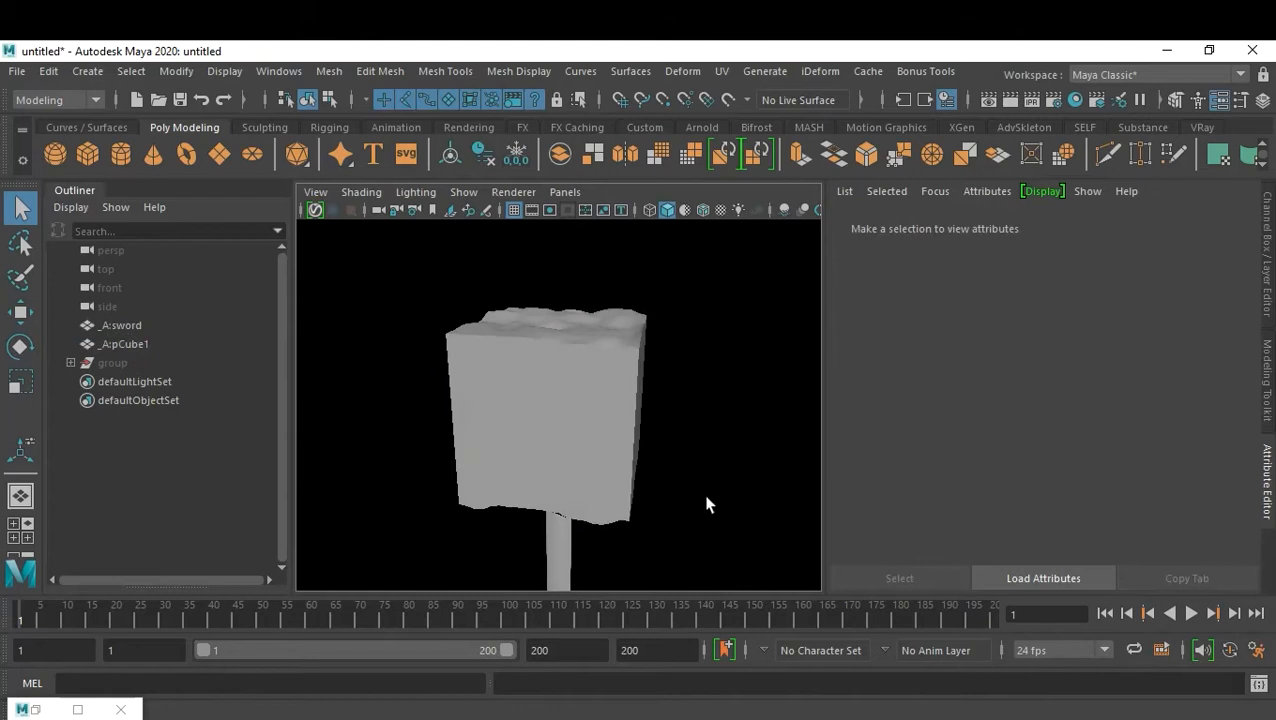
pyautogui.keyDown('alt'); pyautogui.moveTo(690, 492); pyautogui.dragTo(675, 377, button='middle'); pyautogui.keyUp('alt')
pyautogui.keyDown('alt'); pyautogui.moveTo(675, 444); pyautogui.dragTo(611, 418); pyautogui.keyUp('alt')
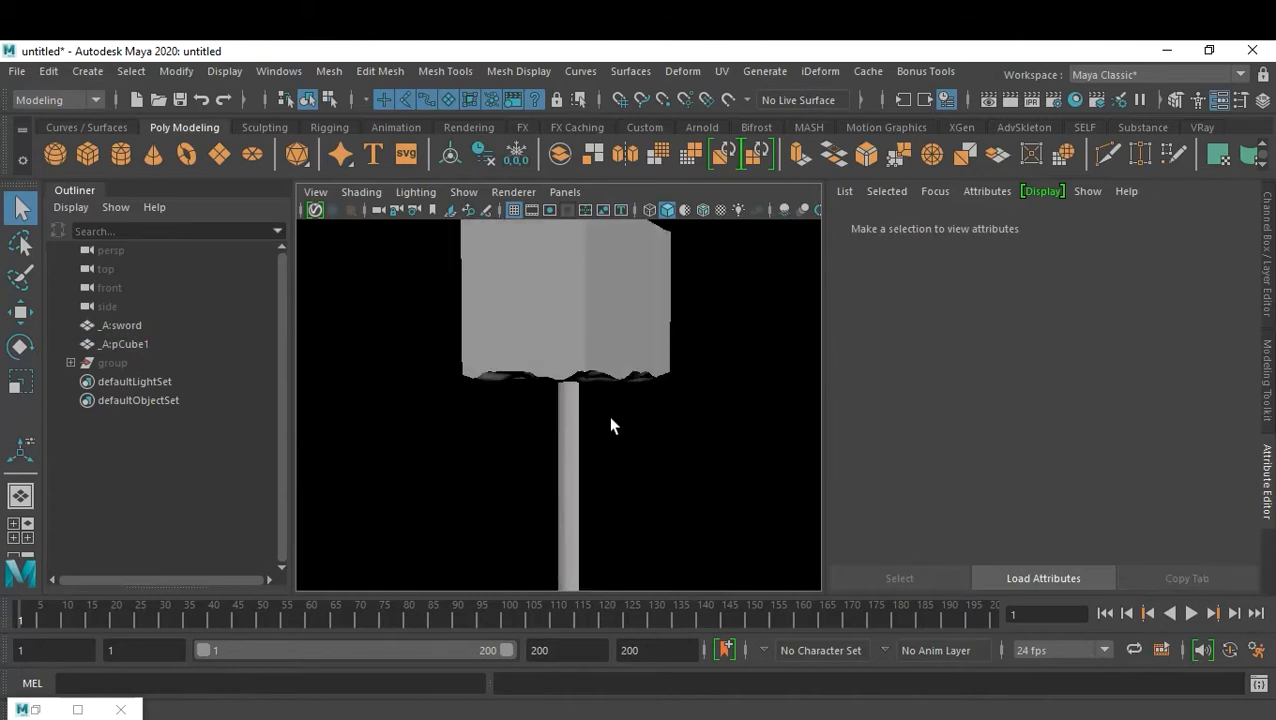
pyautogui.press('a')
pyautogui.click(582, 355)
pyautogui.hotkey('ctrl', 'a')
pyautogui.scroll(-1, 1147, 407)
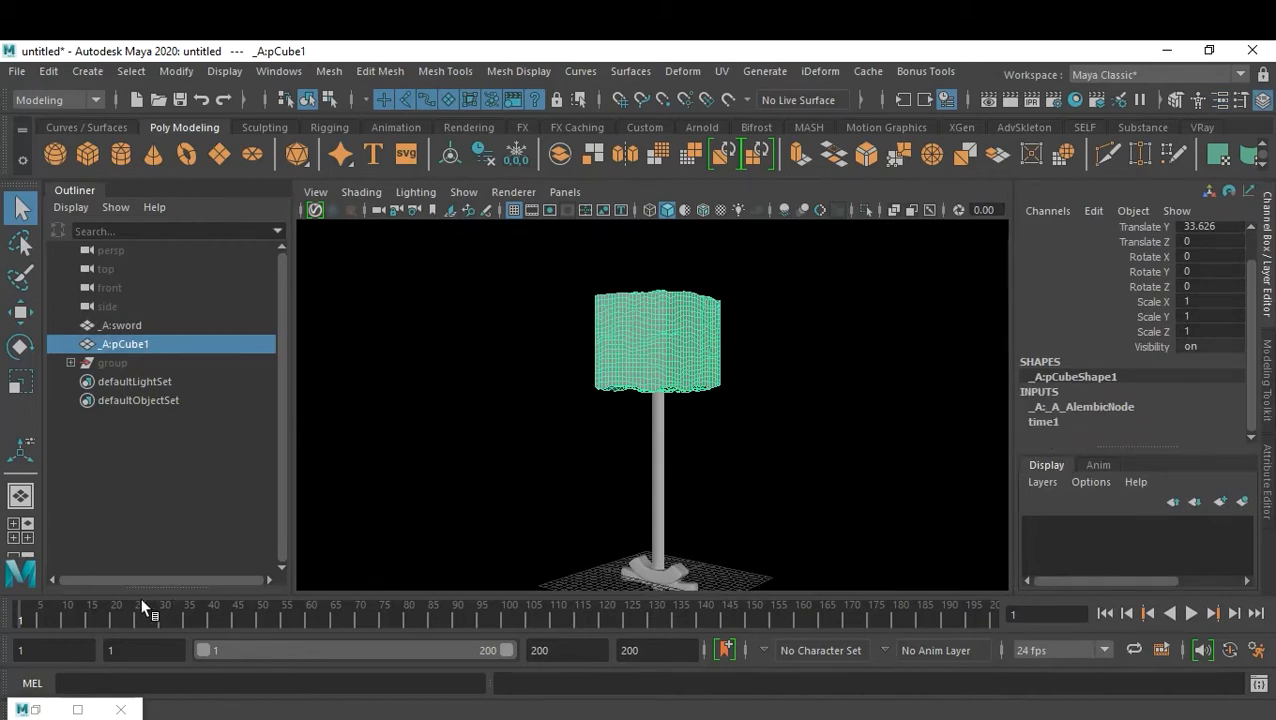
pyautogui.moveTo(113, 614); pyautogui.dragTo(1, 635)
# - Subtract the cube from the sword with a Boolean Difference and inspect the cut blade
pyautogui.click(658, 465)
pyautogui.keyDown('shift'); pyautogui.click(686, 352); pyautogui.keyUp('shift')
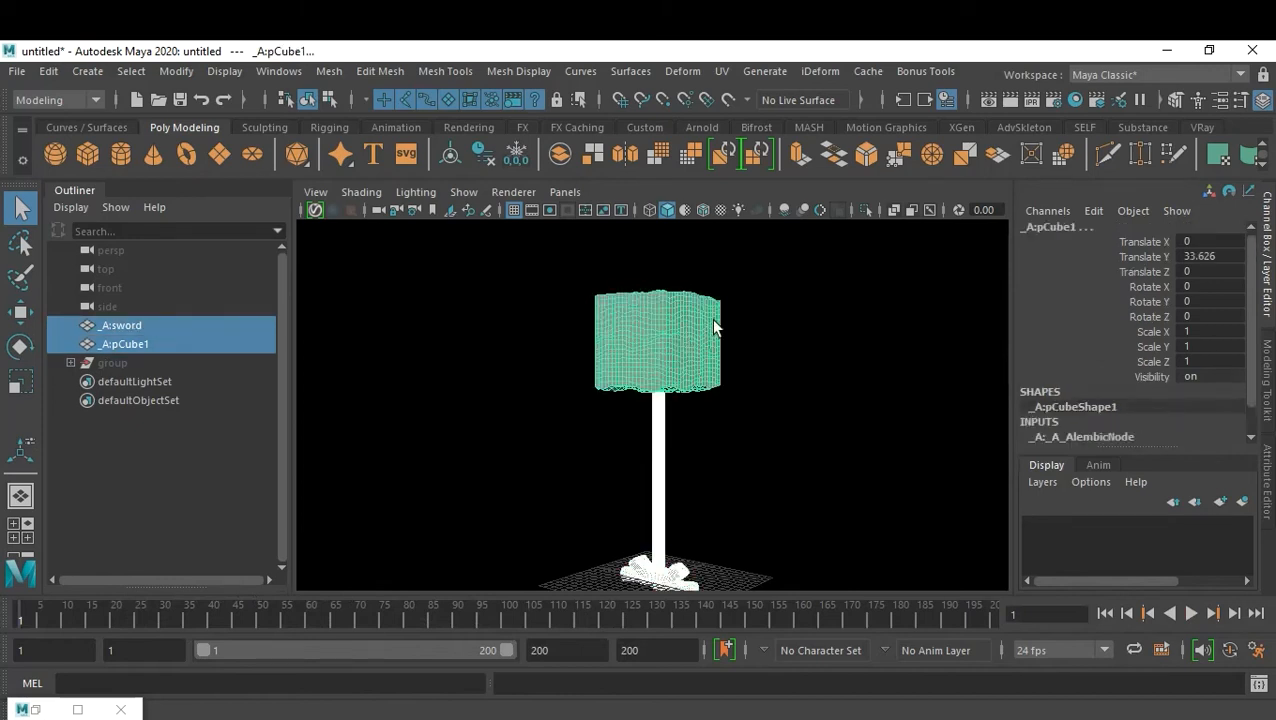
pyautogui.click(768, 424)
pyautogui.click(657, 462)
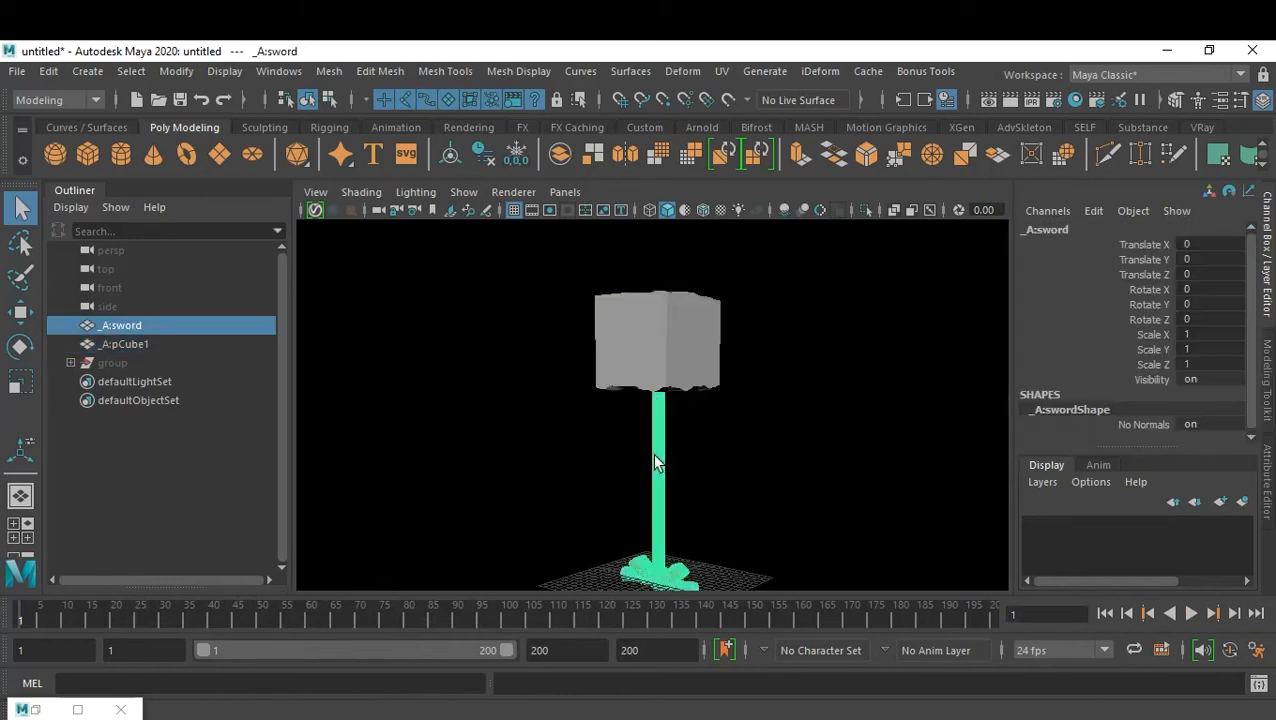
pyautogui.keyDown('shift'); pyautogui.click(686, 331); pyautogui.keyUp('shift')
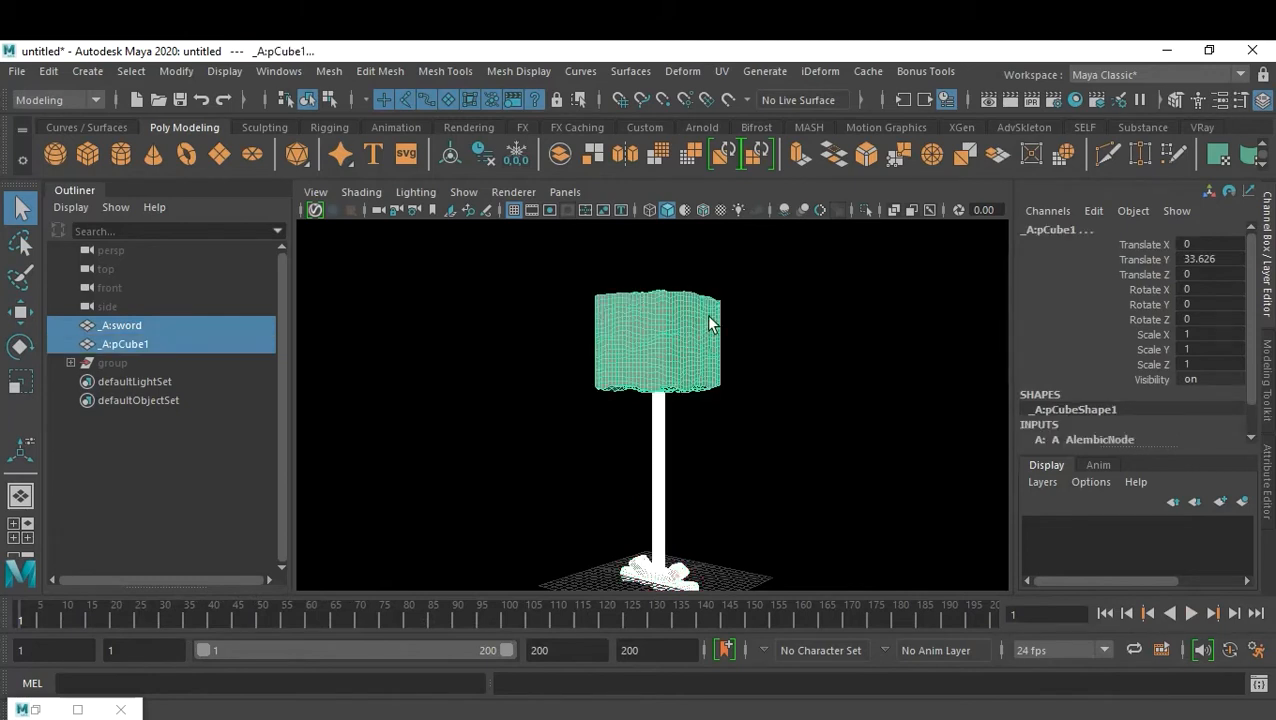
pyautogui.click(330, 72)
pyautogui.moveTo(407, 120)
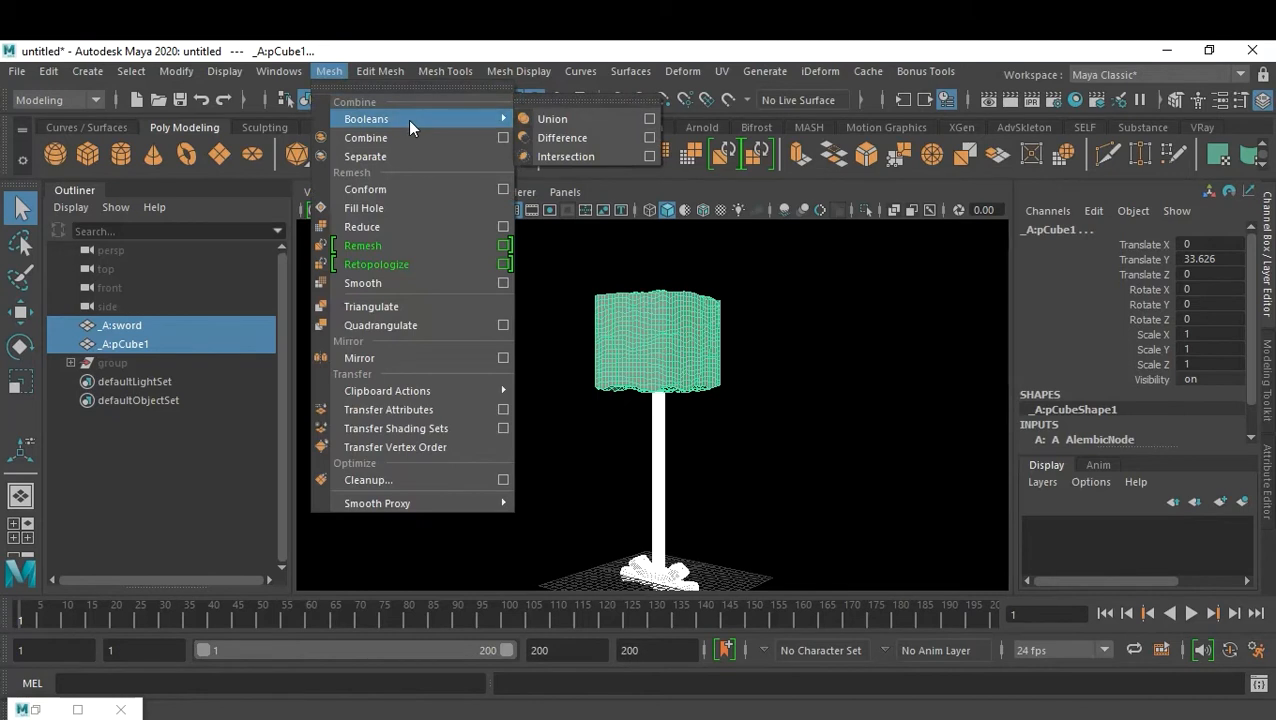
pyautogui.click(584, 138)
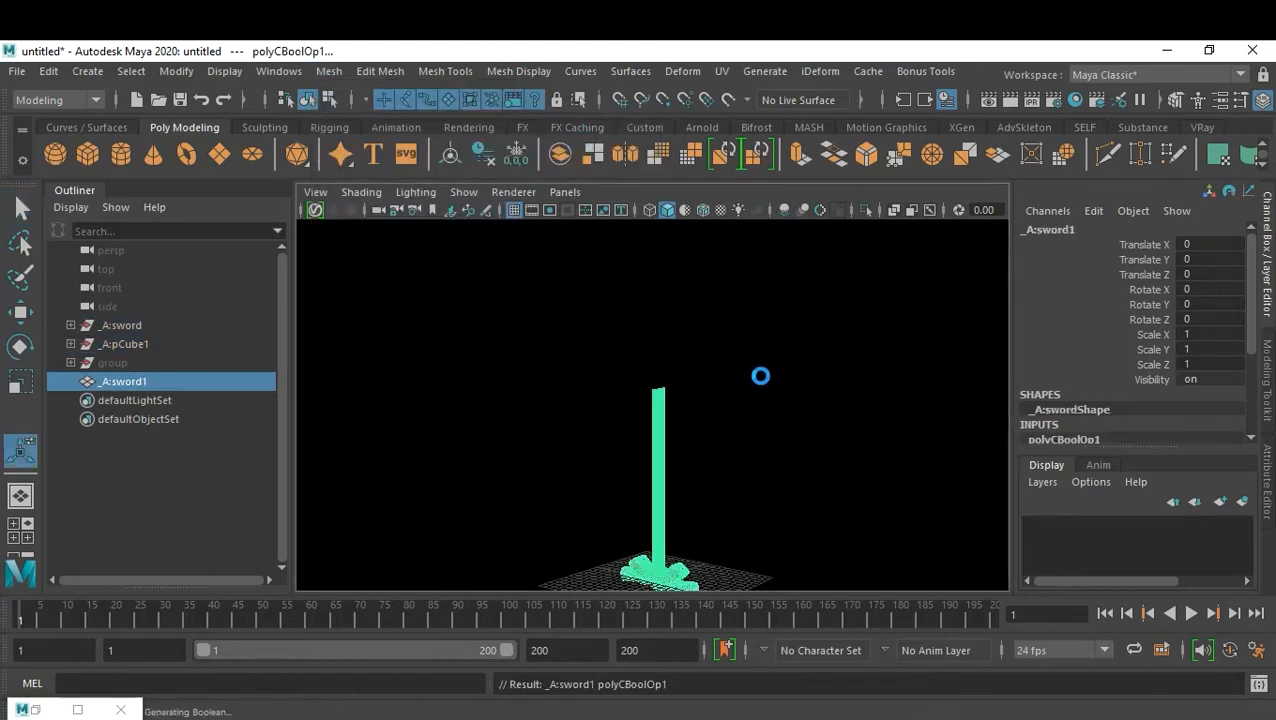
pyautogui.click(761, 377)
pyautogui.keyDown('alt'); pyautogui.moveTo(758, 380); pyautogui.dragTo(583, 353); pyautogui.keyUp('alt')
pyautogui.scroll(-5, 767, 437)
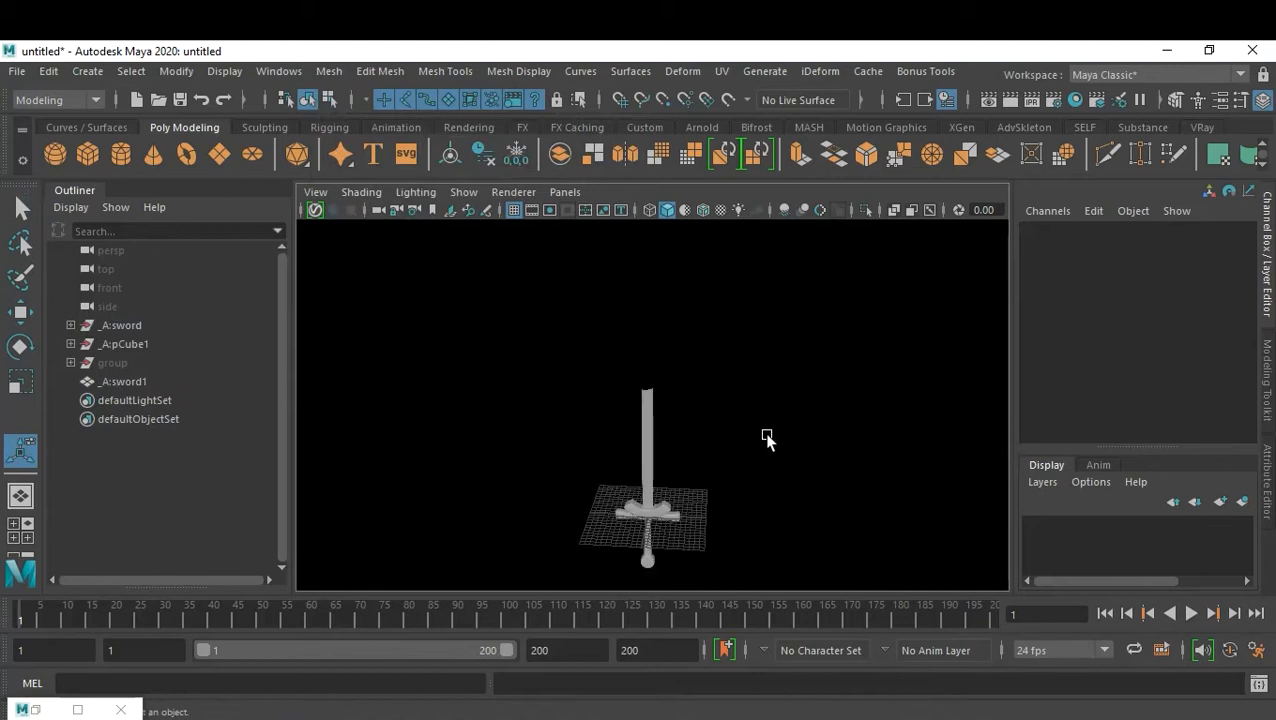
# - Undo the Boolean Difference between the sword and cube
pyautogui.hotkey('ctrl', 'z')
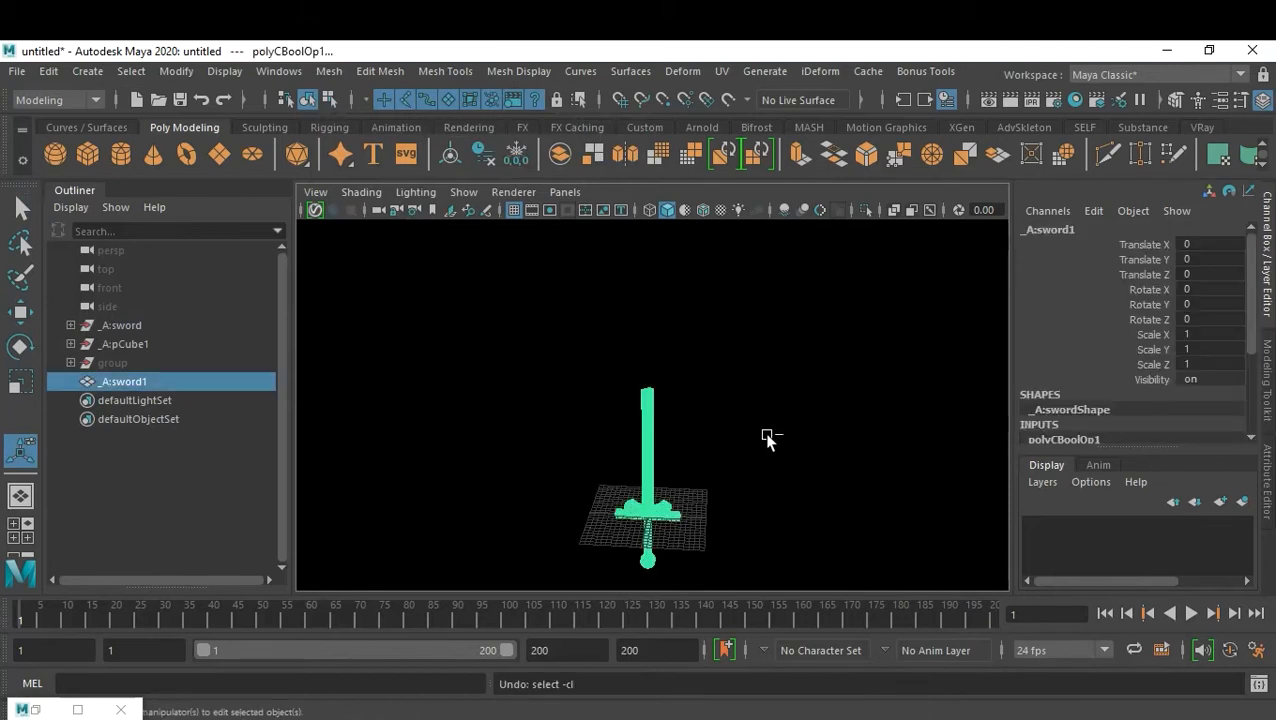
pyautogui.hotkey('ctrl', 'z')
pyautogui.click(767, 437)
# - Raise the cube above the sword's tip to about 42.252 in Translate Y and set a keyframe at frame 1
pyautogui.click(666, 342)
pyautogui.scroll(-2, 798, 437)
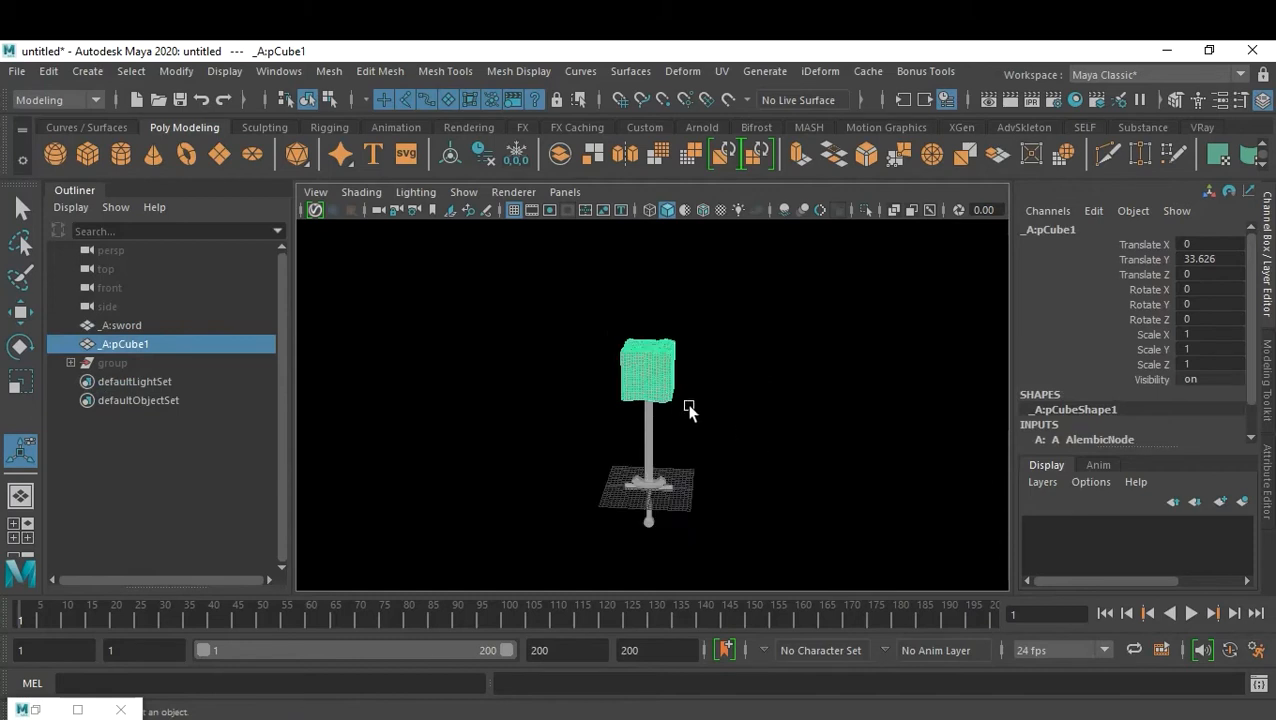
pyautogui.press('w')
pyautogui.moveTo(649, 285); pyautogui.dragTo(648, 243)
pyautogui.click(729, 445)
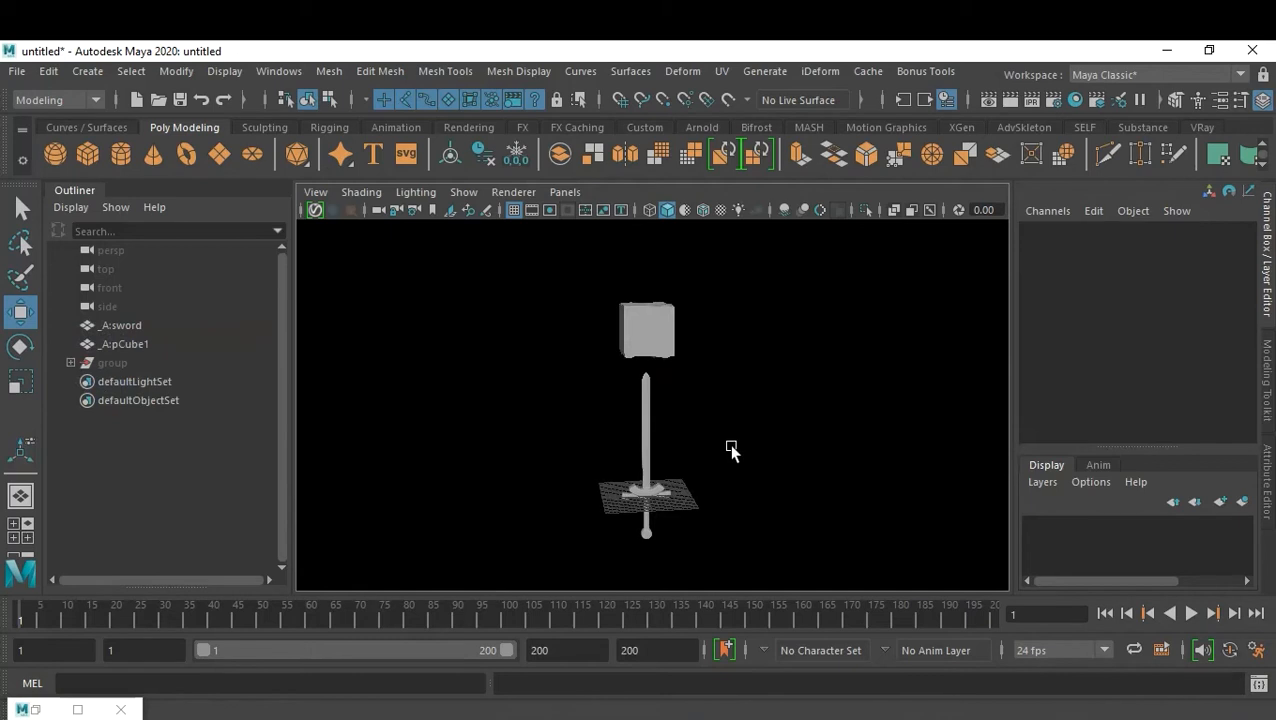
pyautogui.click(657, 325)
pyautogui.moveTo(649, 251); pyautogui.dragTo(647, 262)
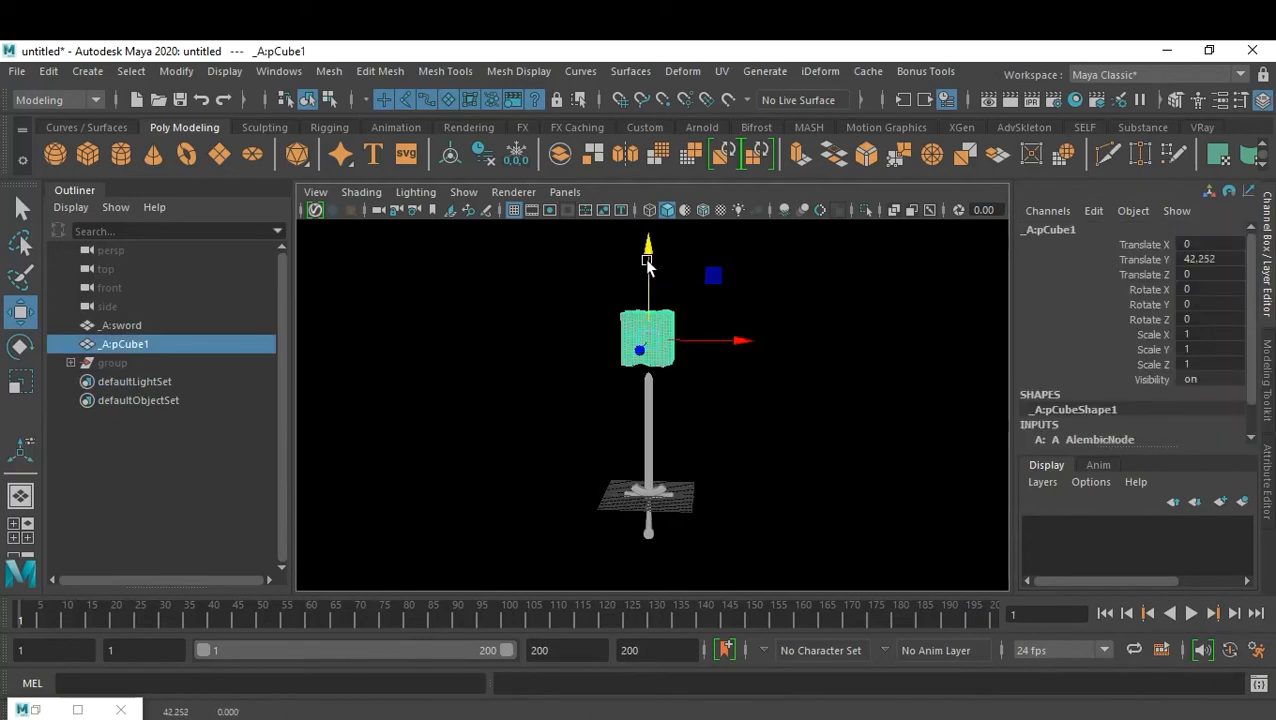
pyautogui.press('s')
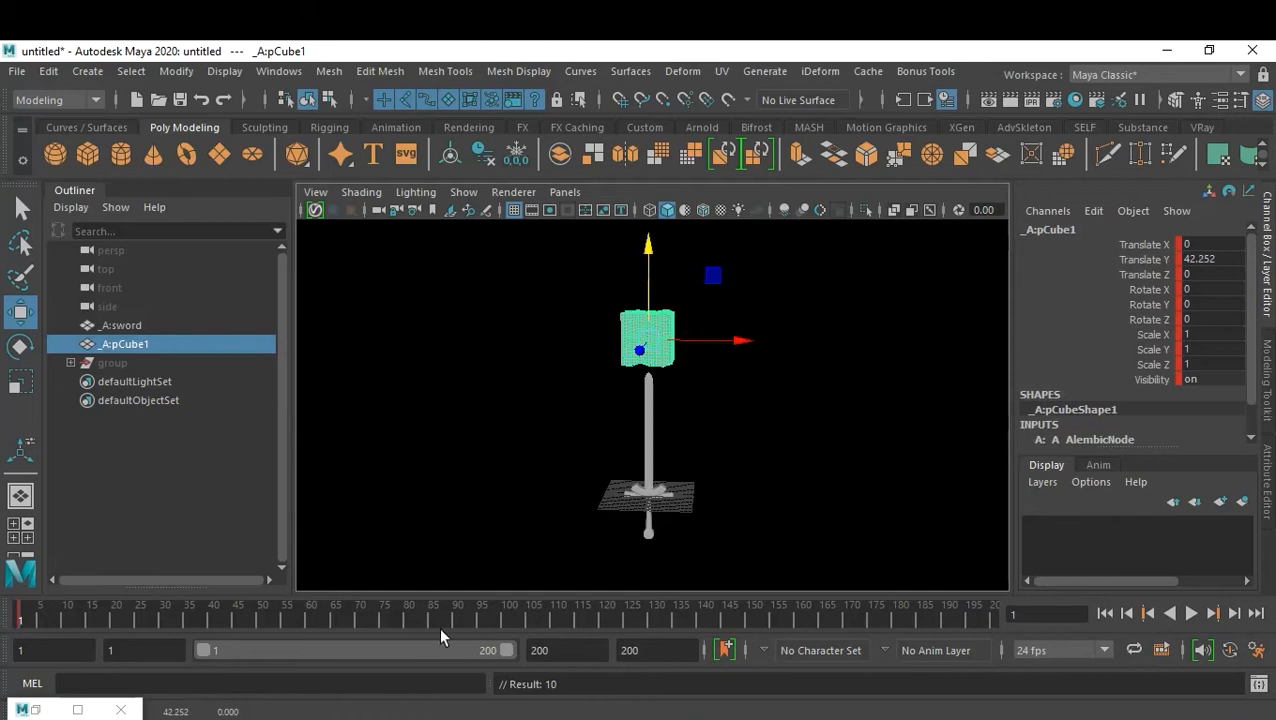
# - At frame 100, lower the cube over the sword to about 9.412 in Translate Y
pyautogui.click(502, 618)
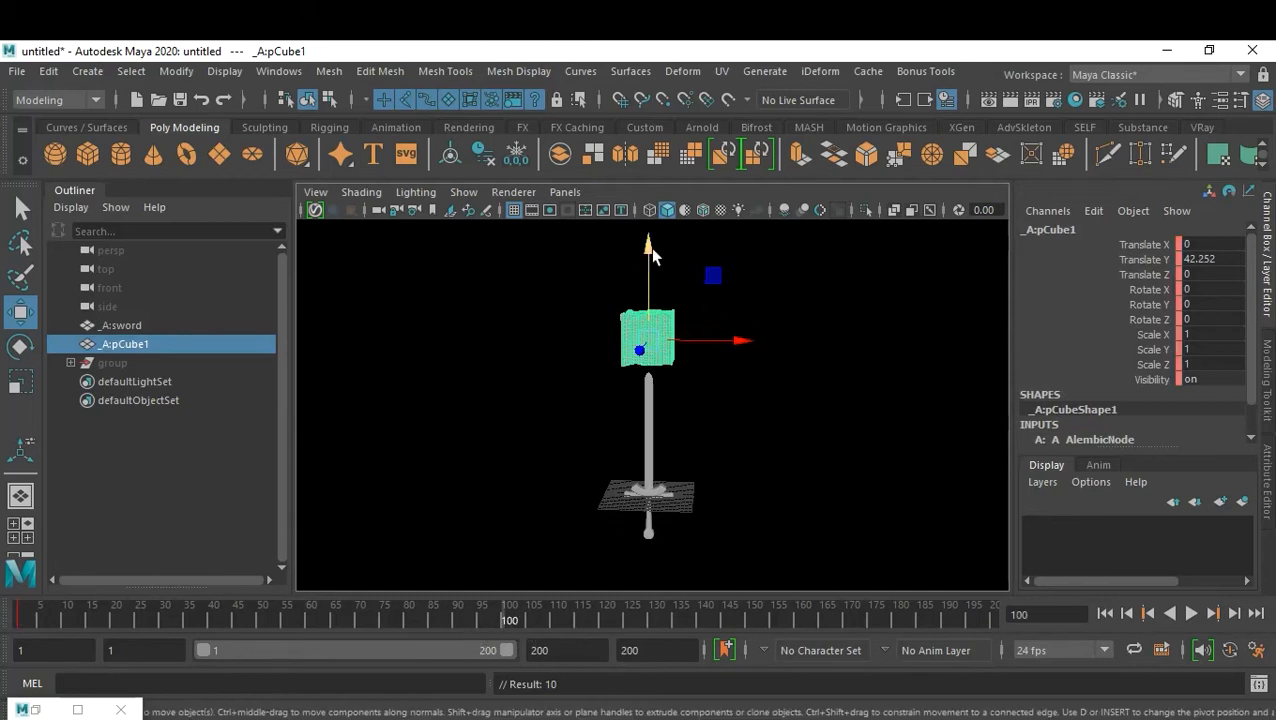
pyautogui.moveTo(650, 251); pyautogui.dragTo(648, 378)
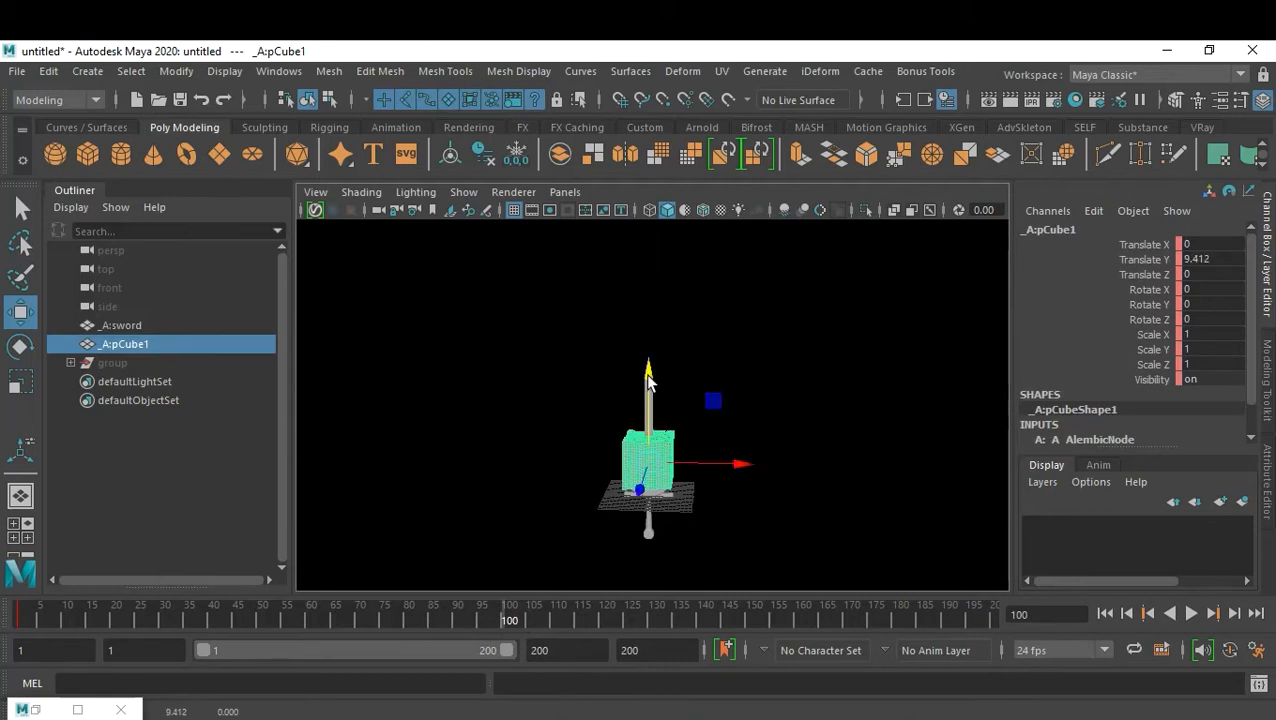
# - Scale the cube uniformly to about 4.172 to enclose the sword, using wireframe display, and try to set a keyframe
pyautogui.press('r')
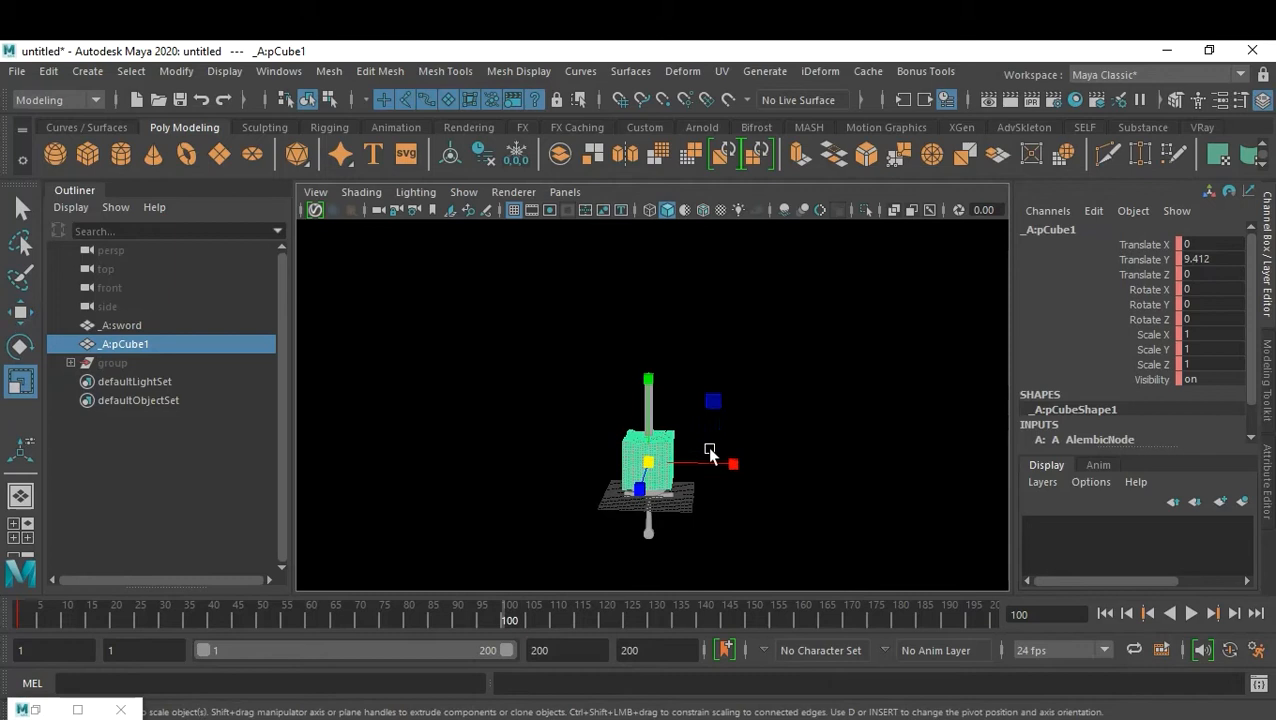
pyautogui.moveTo(666, 474)
pyautogui.mouseDown()
pyautogui.moveTo(762, 496)
pyautogui.moveTo(780, 441)
pyautogui.moveTo(742, 487)
pyautogui.moveTo(806, 512)
pyautogui.moveTo(800, 535)
pyautogui.mouseUp()
pyautogui.press('4')
pyautogui.click(806, 454)
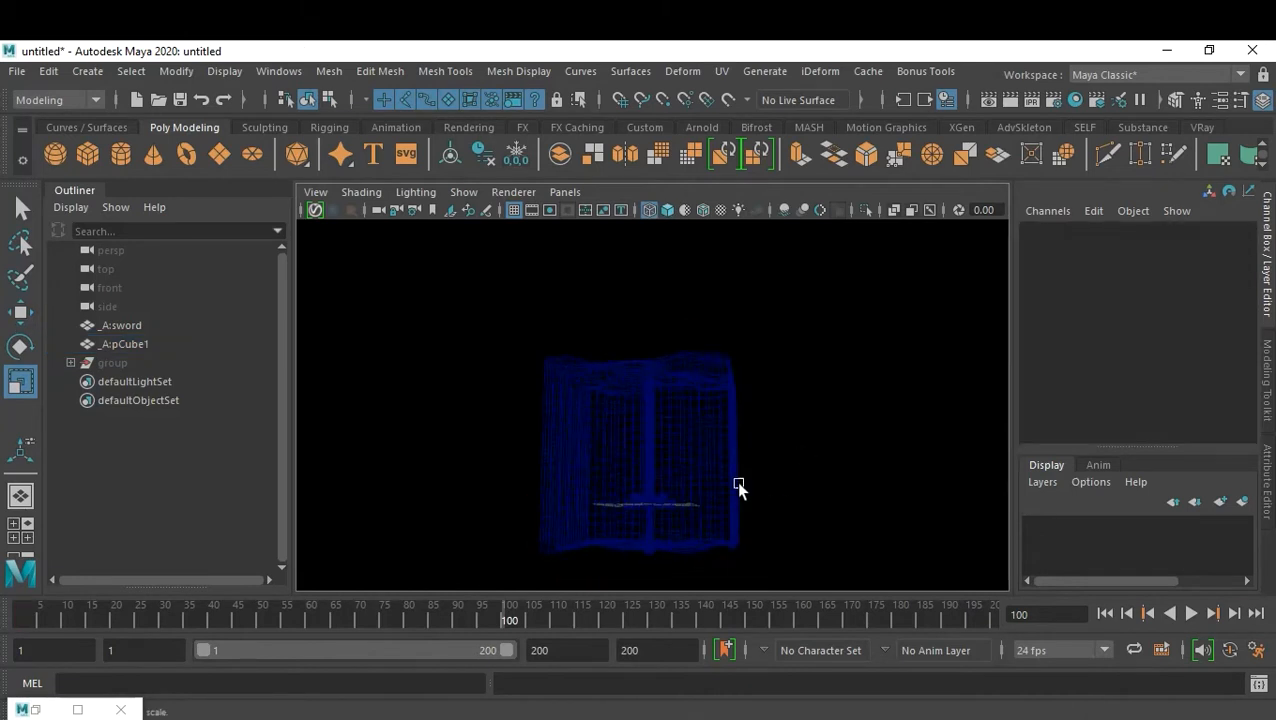
pyautogui.click(706, 480)
pyautogui.moveTo(659, 474); pyautogui.dragTo(686, 484)
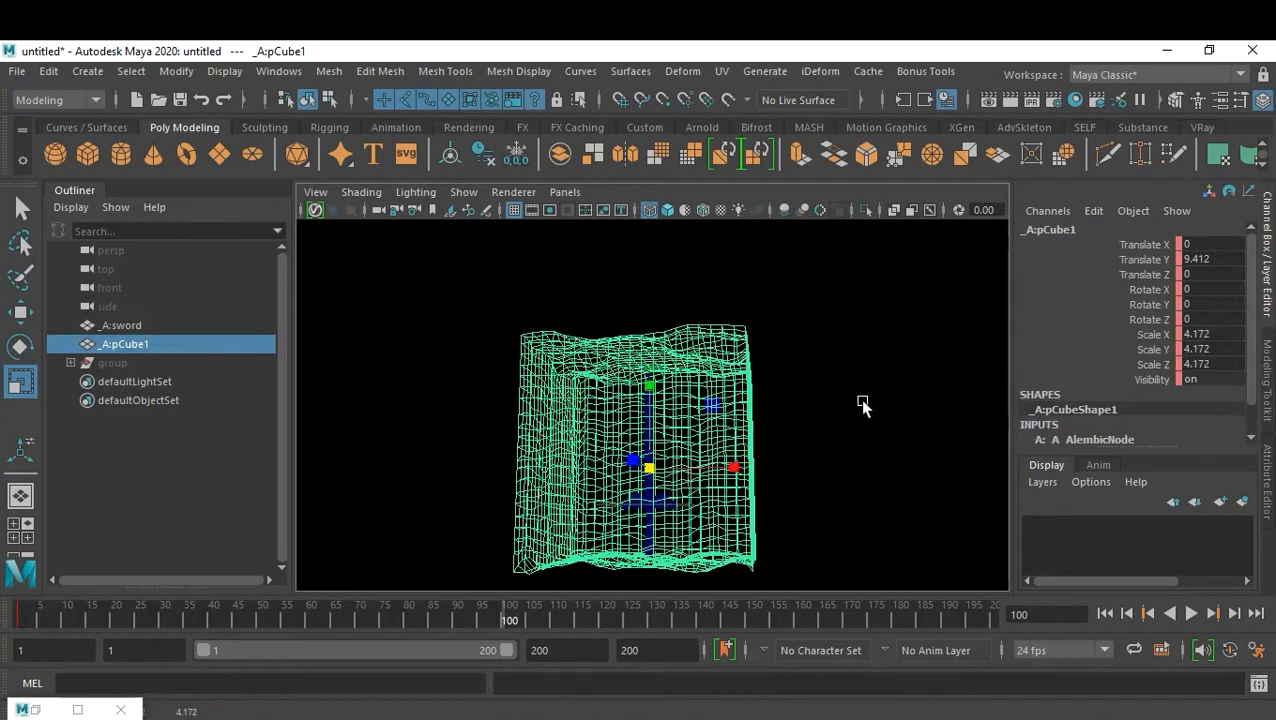
pyautogui.click(822, 410)
pyautogui.keyDown('alt'); pyautogui.moveTo(822, 410); pyautogui.dragTo(778, 445); pyautogui.keyUp('alt')
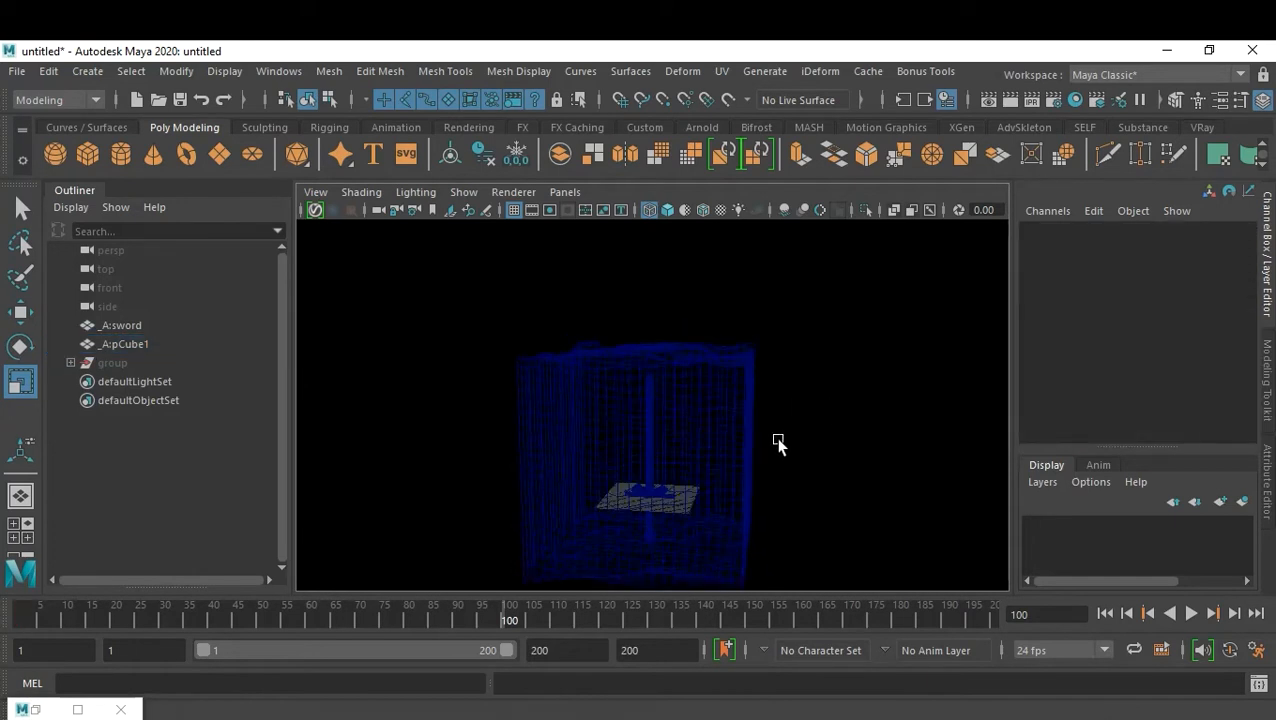
pyautogui.press('s')
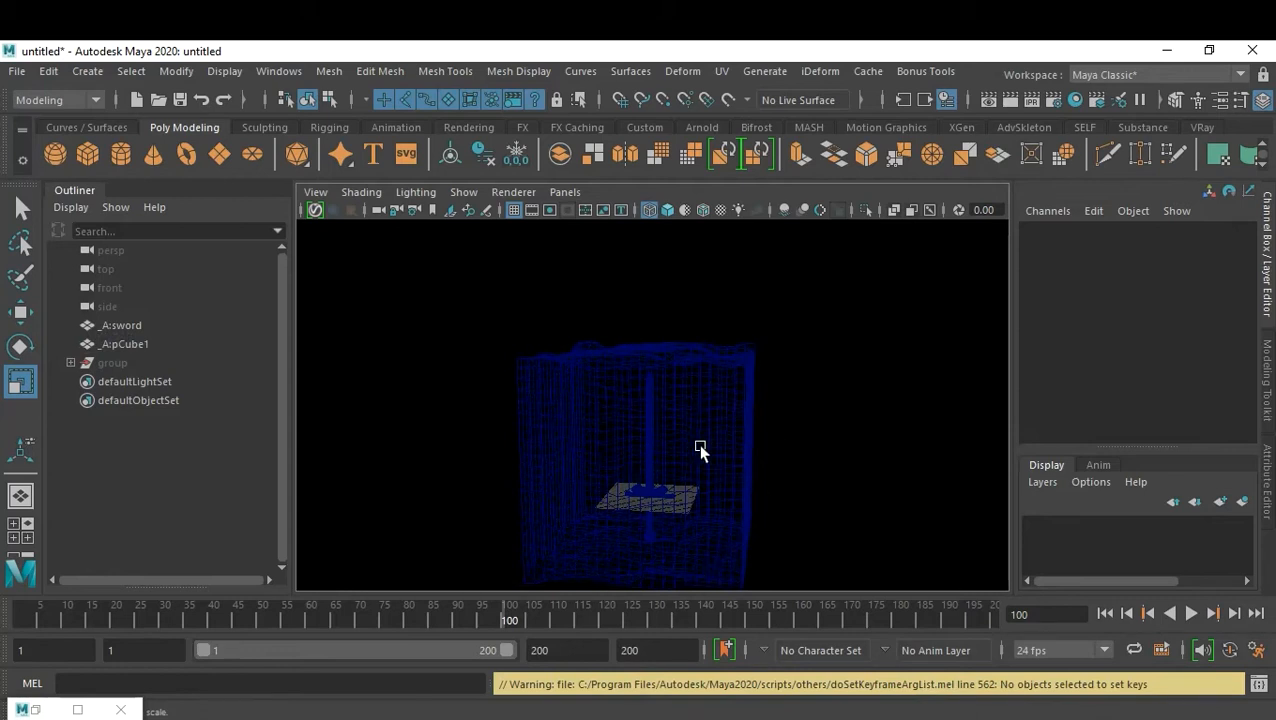
pyautogui.click(134, 345)
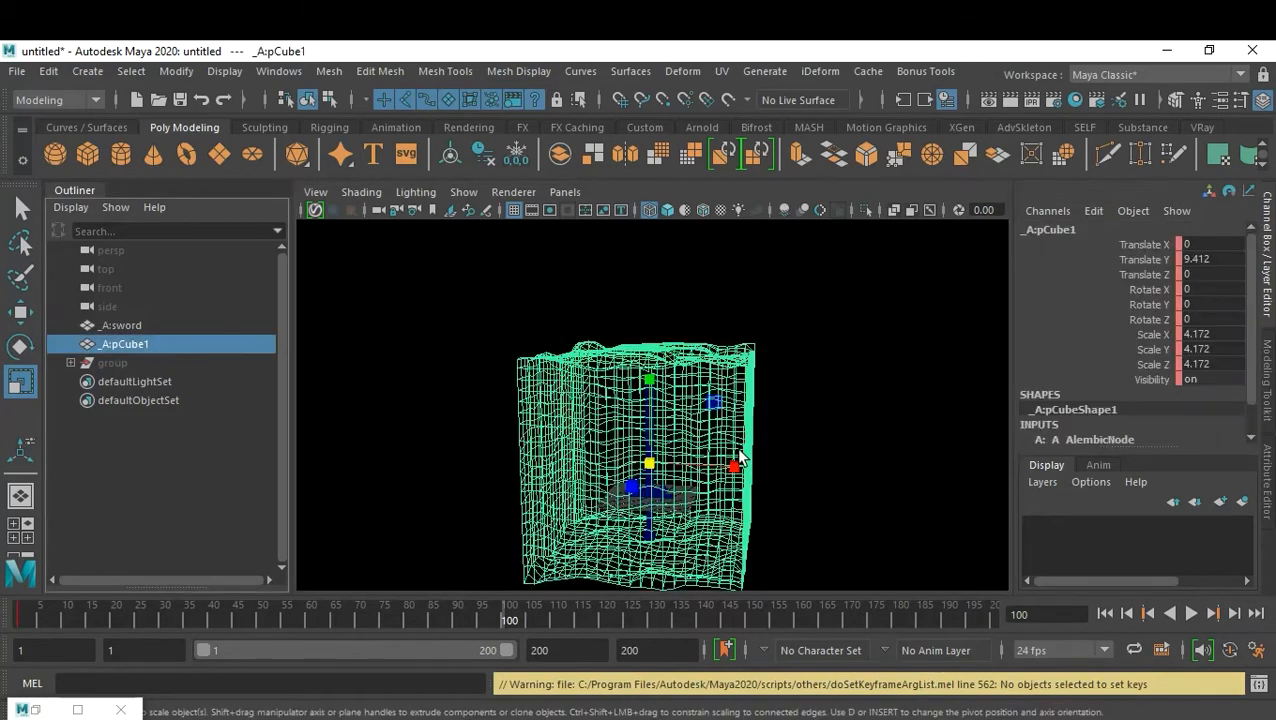
# - Undo the cube's uniform enlargement at frame 100
pyautogui.hotkey('ctrl', 'z')
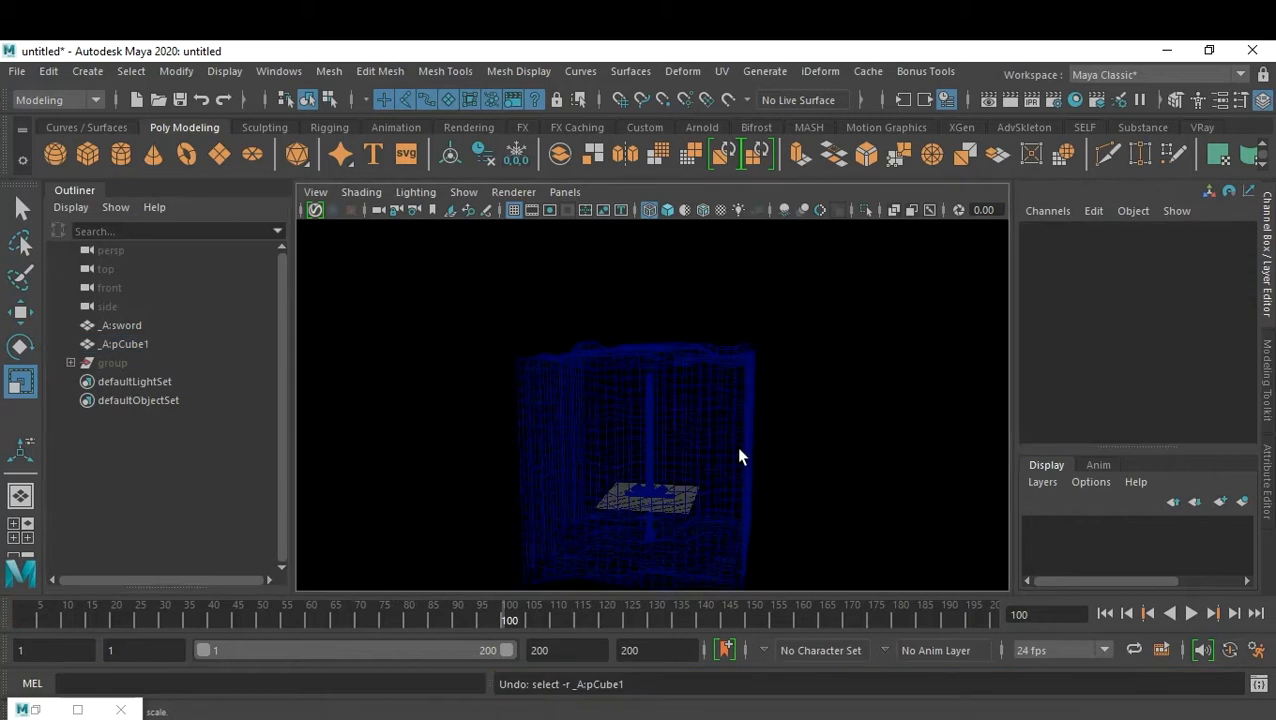
pyautogui.hotkey('ctrl', 'z')
pyautogui.hotkey('ctrl', 'z')
pyautogui.hotkey('ctrl', 'z')
pyautogui.hotkey('ctrl', 'z')
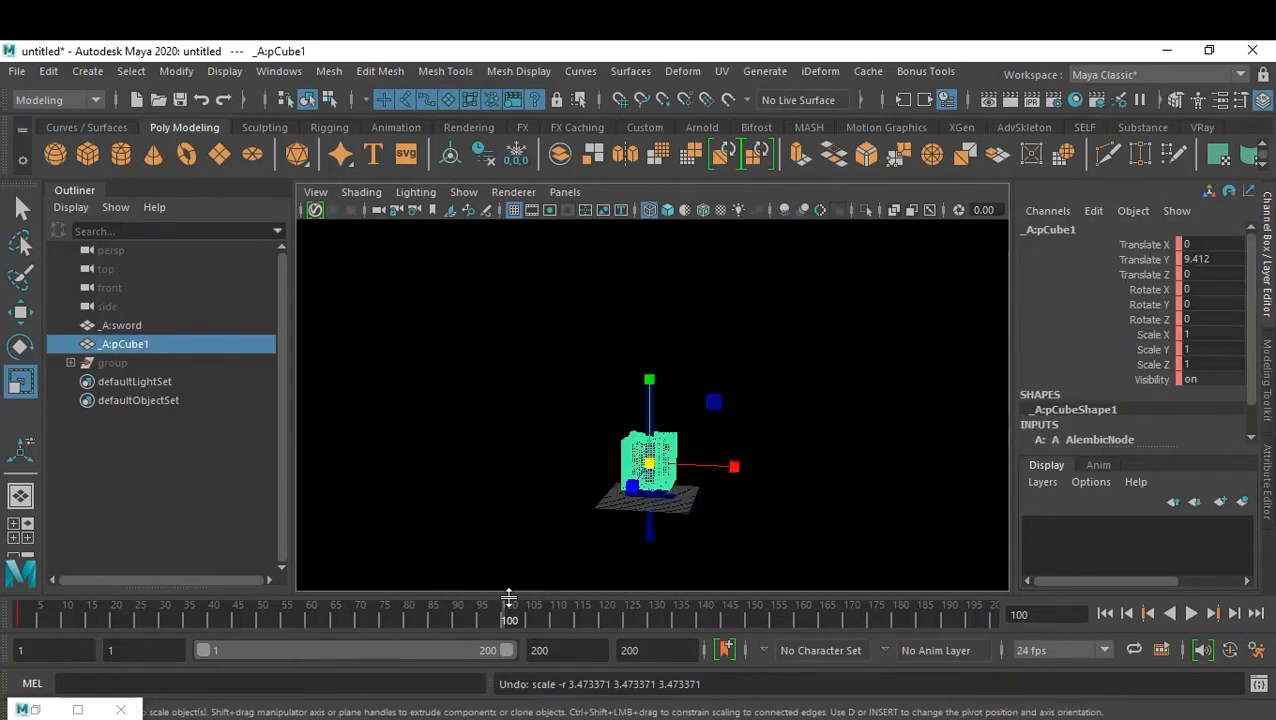
# - At frame 1, snap the cube's pivot from its centre to the middle of its top face
pyautogui.hotkey('alt', 'v')
pyautogui.hotkey('alt', 'v')
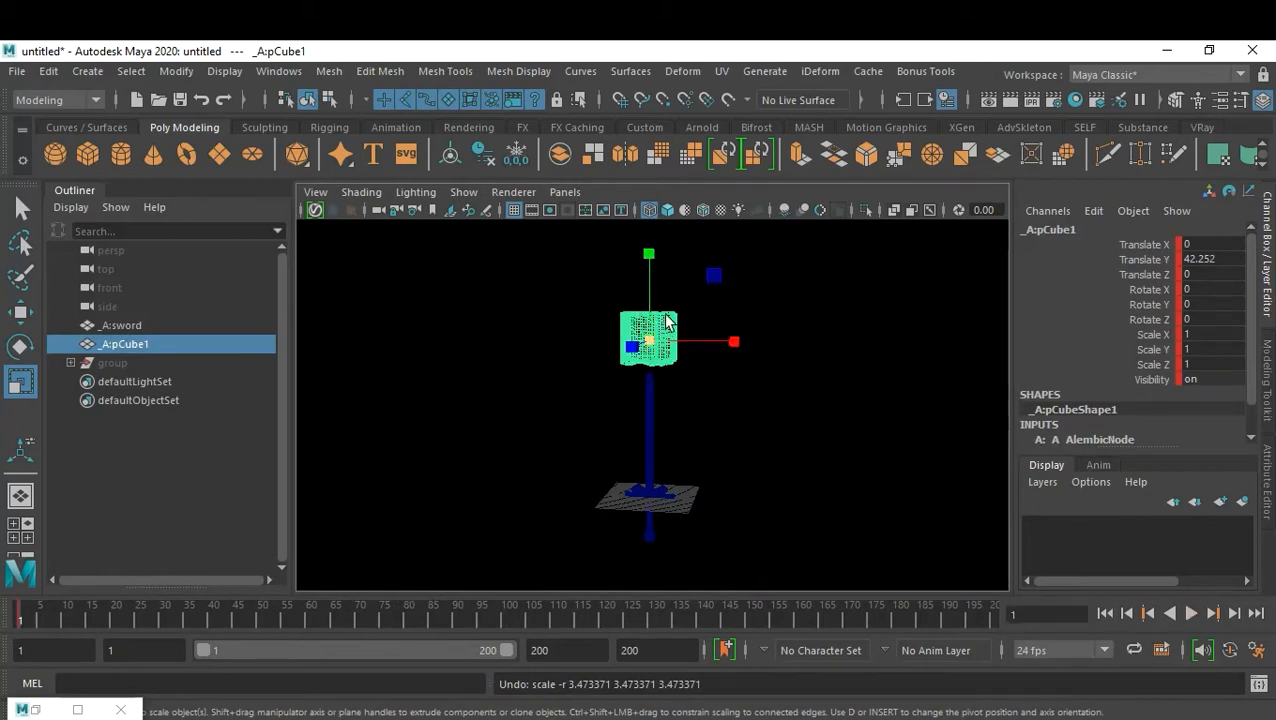
pyautogui.click(812, 402)
pyautogui.click(666, 342)
pyautogui.keyDown('alt'); pyautogui.moveTo(758, 379); pyautogui.dragTo(690, 378); pyautogui.keyUp('alt')
pyautogui.keyDown('alt'); pyautogui.moveTo(690, 378); pyautogui.dragTo(700, 436, button='middle'); pyautogui.keyUp('alt')
pyautogui.keyDown('alt'); pyautogui.moveTo(638, 436); pyautogui.dragTo(752, 490, button='right'); pyautogui.keyUp('alt')
pyautogui.keyDown('alt'); pyautogui.moveTo(752, 490); pyautogui.dragTo(834, 473); pyautogui.keyUp('alt')
pyautogui.keyDown('alt'); pyautogui.moveTo(826, 390); pyautogui.dragTo(814, 425, button='middle'); pyautogui.keyUp('alt')
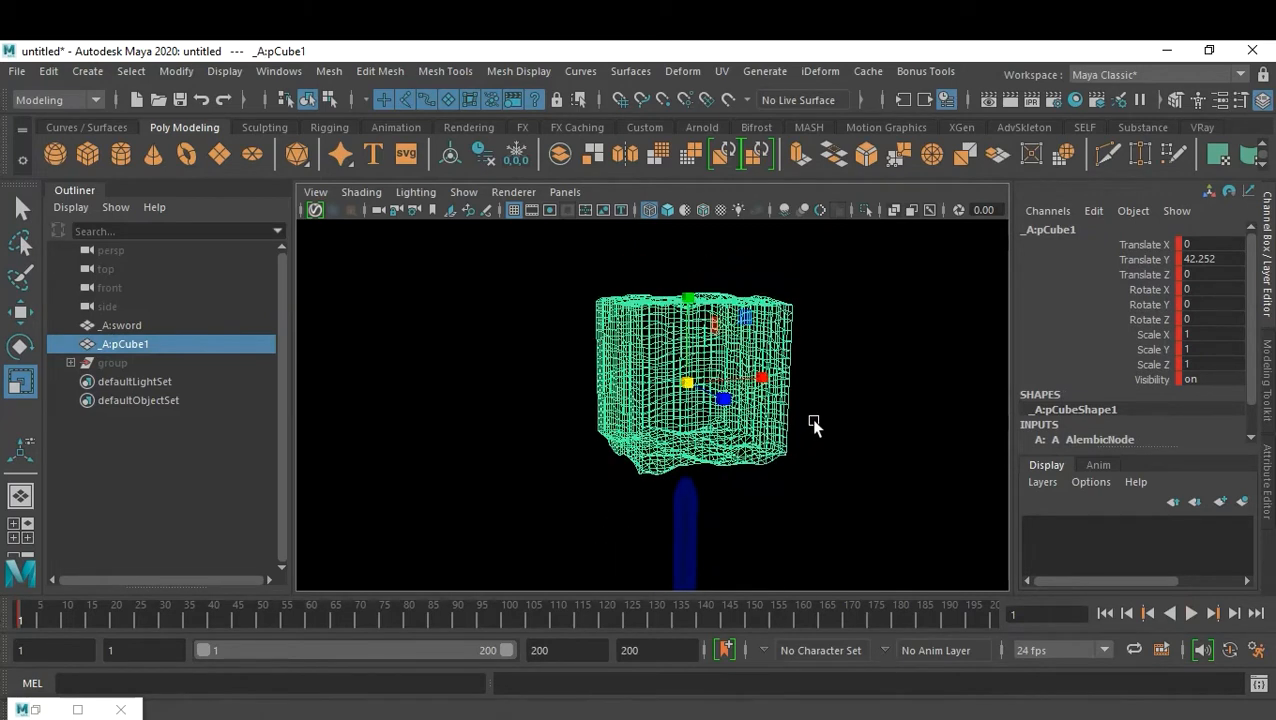
pyautogui.keyDown('alt'); pyautogui.moveTo(814, 425); pyautogui.dragTo(729, 508); pyautogui.keyUp('alt')
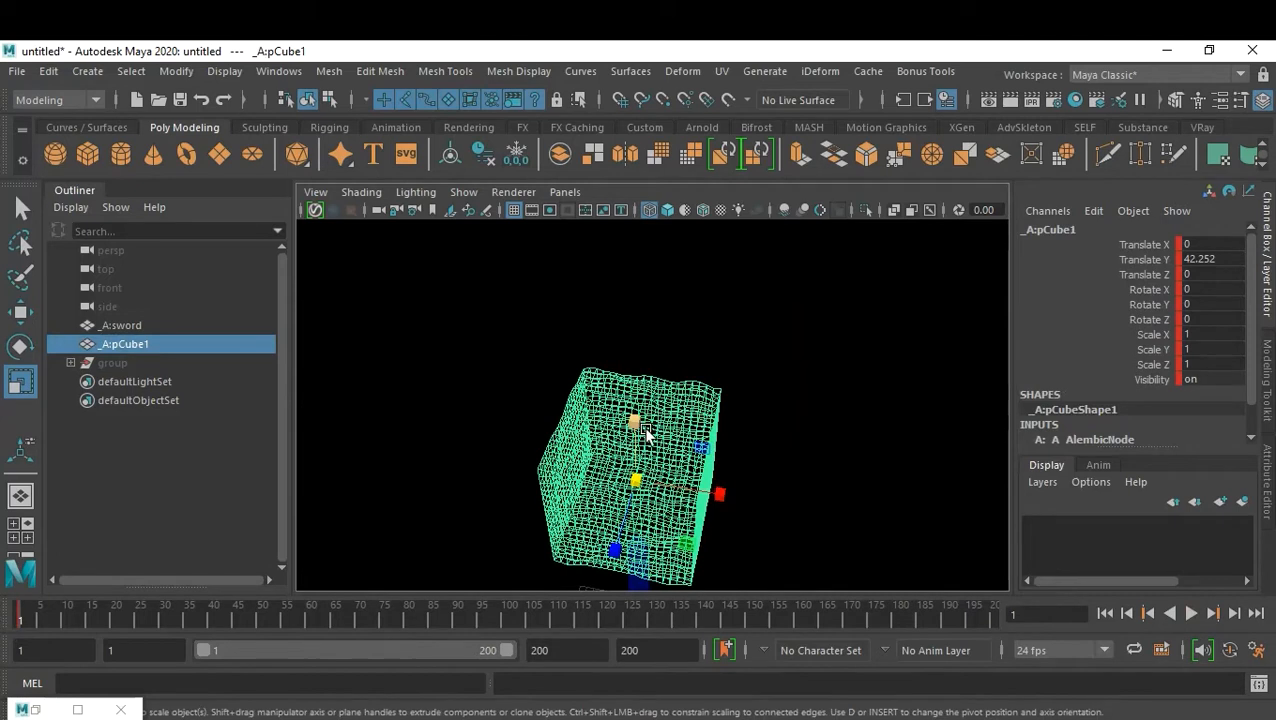
pyautogui.press('d')
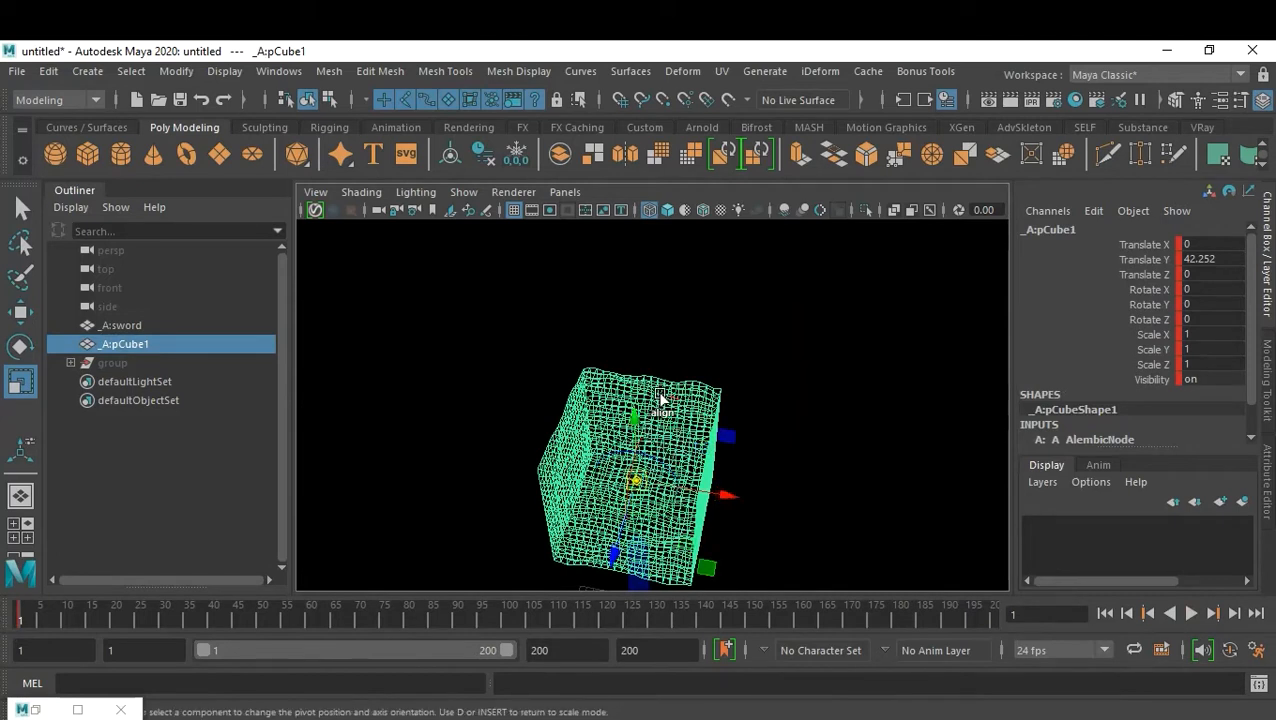
pyautogui.press('5')
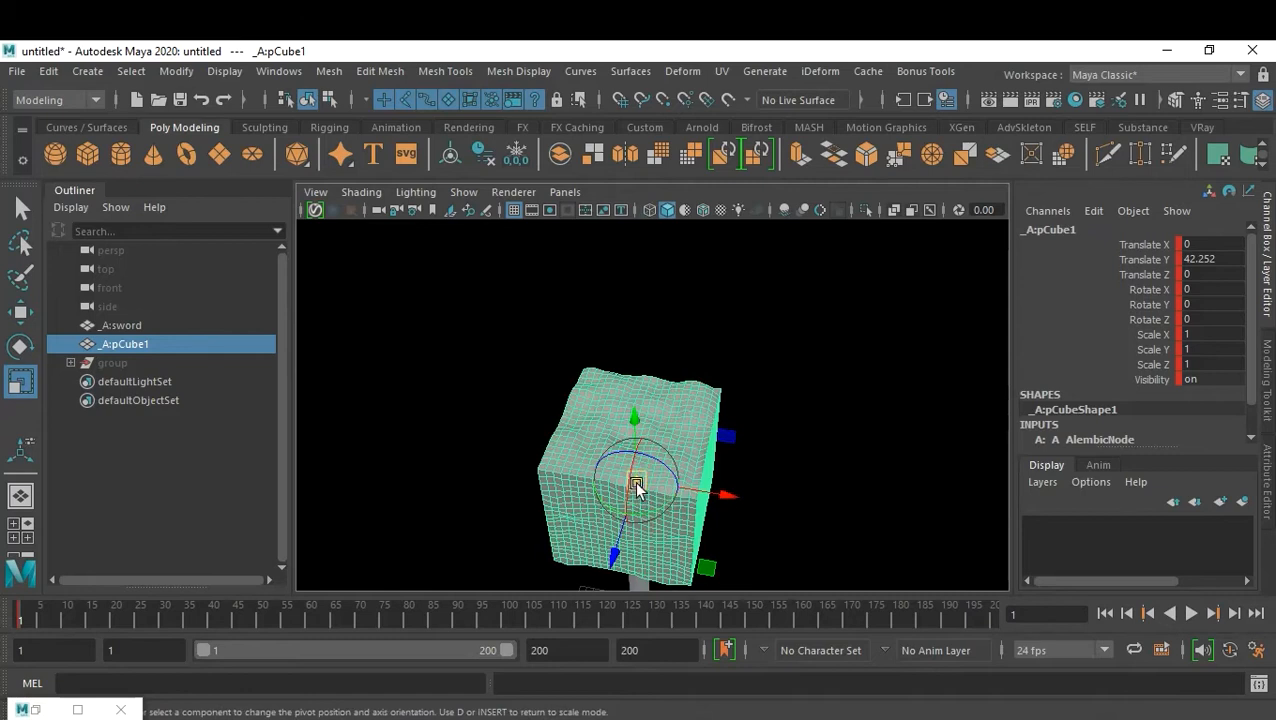
pyautogui.moveTo(636, 485); pyautogui.dragTo(632, 421)
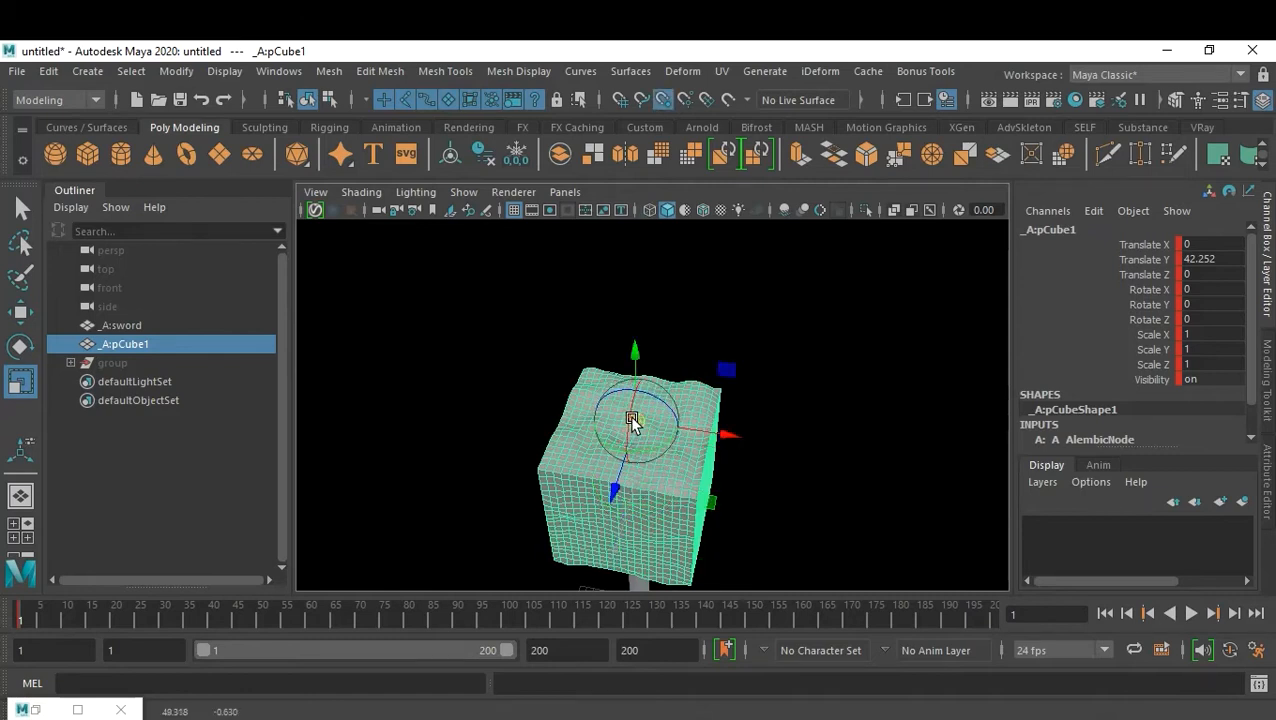
pyautogui.click(805, 525)
pyautogui.keyDown('alt'); pyautogui.moveTo(785, 521); pyautogui.dragTo(801, 458); pyautogui.keyUp('alt')
pyautogui.click(712, 399)
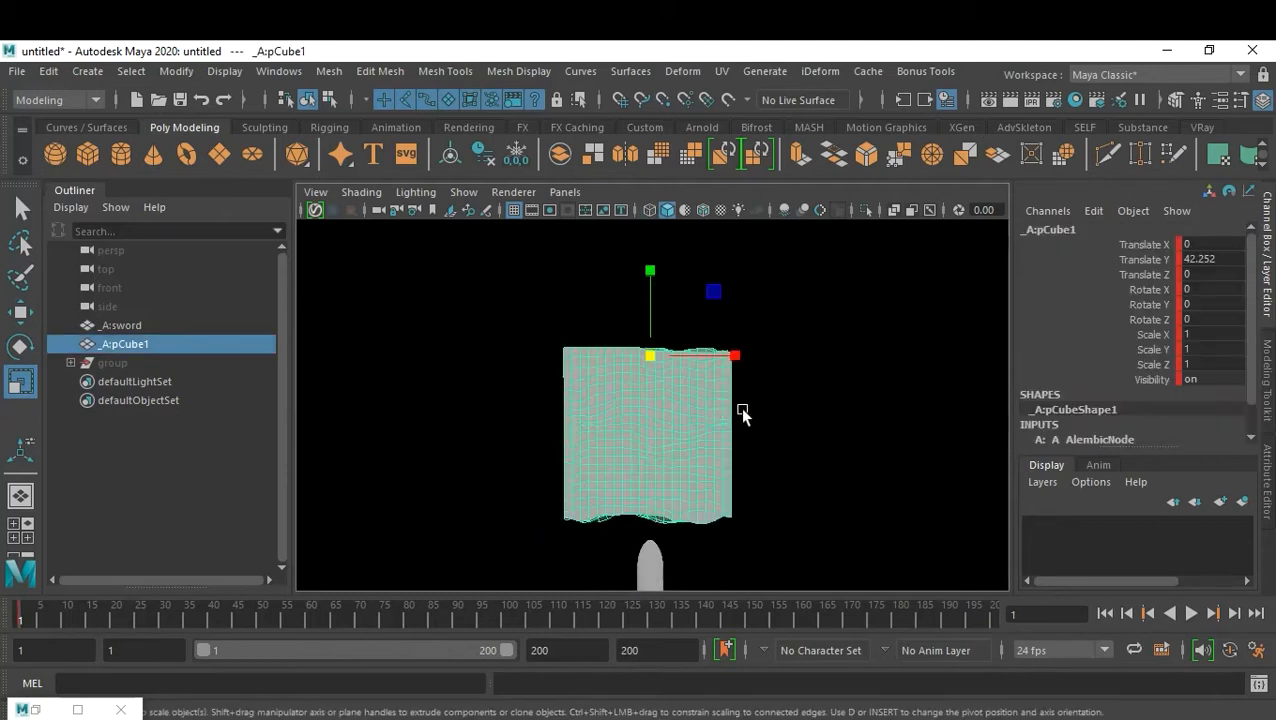
# - At frame 100, scale the cube uniformly to about 5.134 so it encloses the sword, and set a keyframe
pyautogui.scroll(-5, 789, 403)
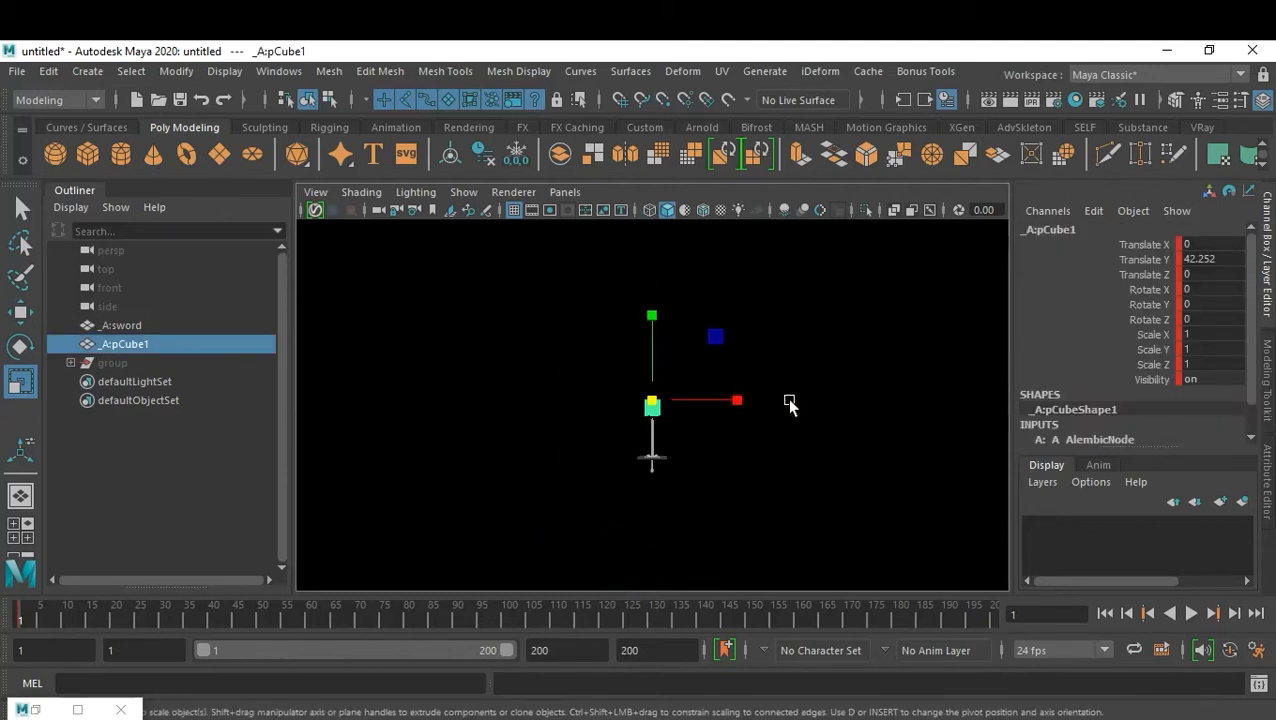
pyautogui.moveTo(412, 620); pyautogui.dragTo(507, 621)
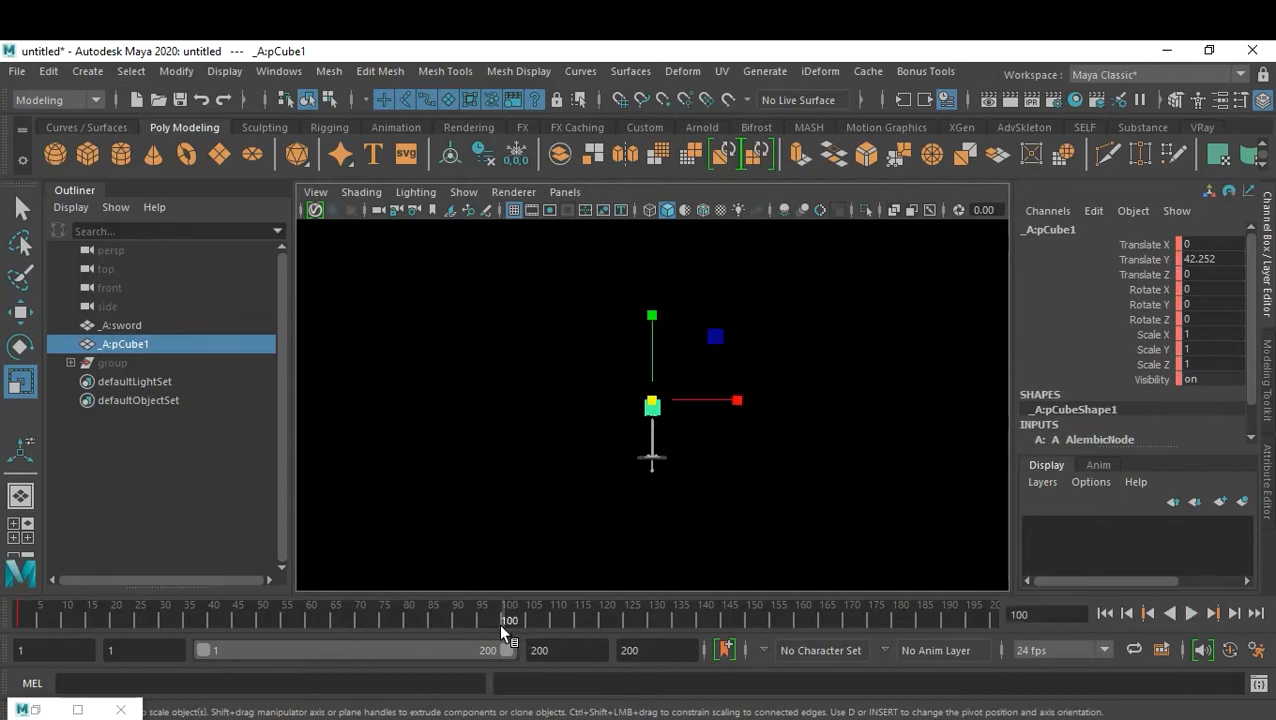
pyautogui.moveTo(652, 405); pyautogui.dragTo(730, 424)
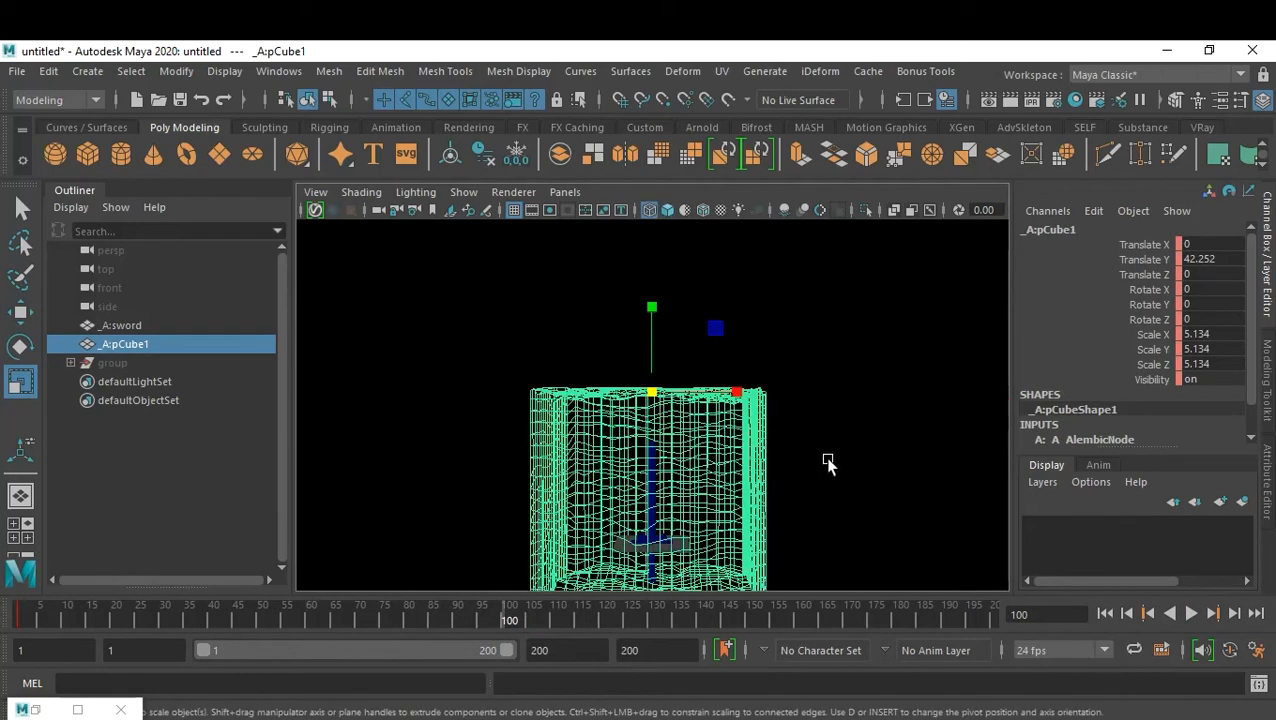
pyautogui.click(817, 489)
pyautogui.keyDown('alt'); pyautogui.moveTo(817, 489); pyautogui.dragTo(765, 400); pyautogui.keyUp('alt')
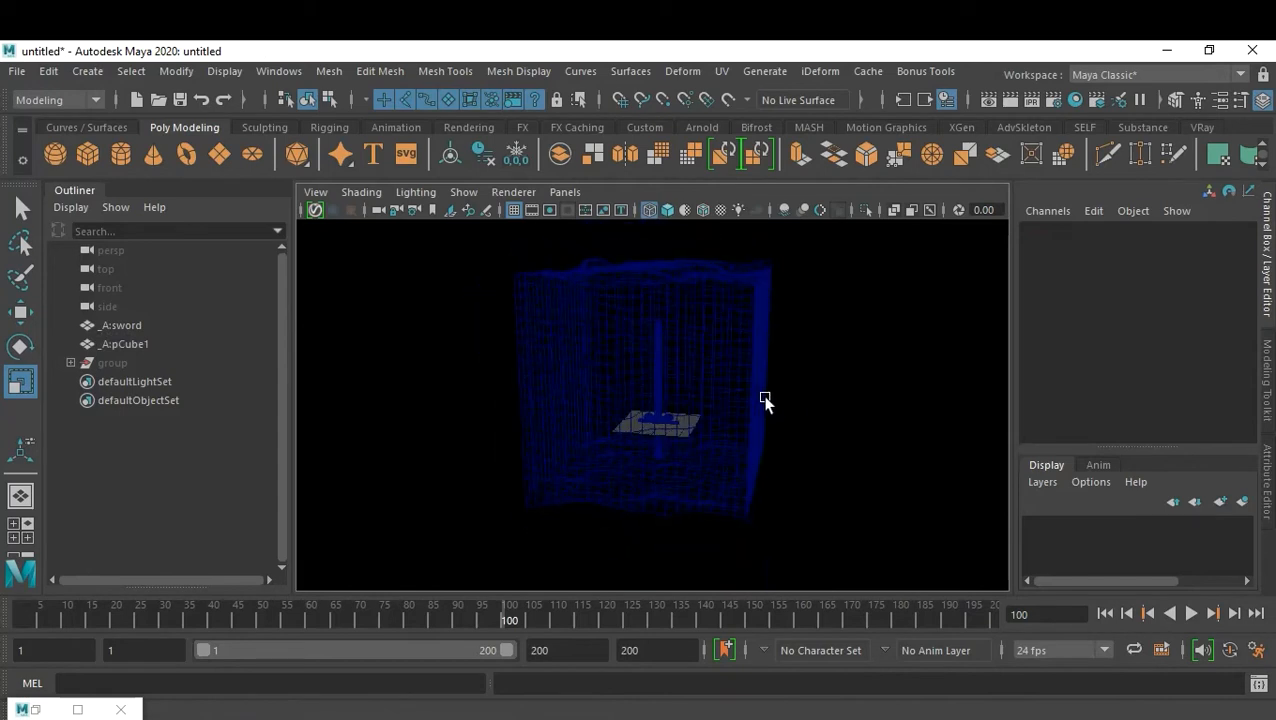
pyautogui.click(112, 345)
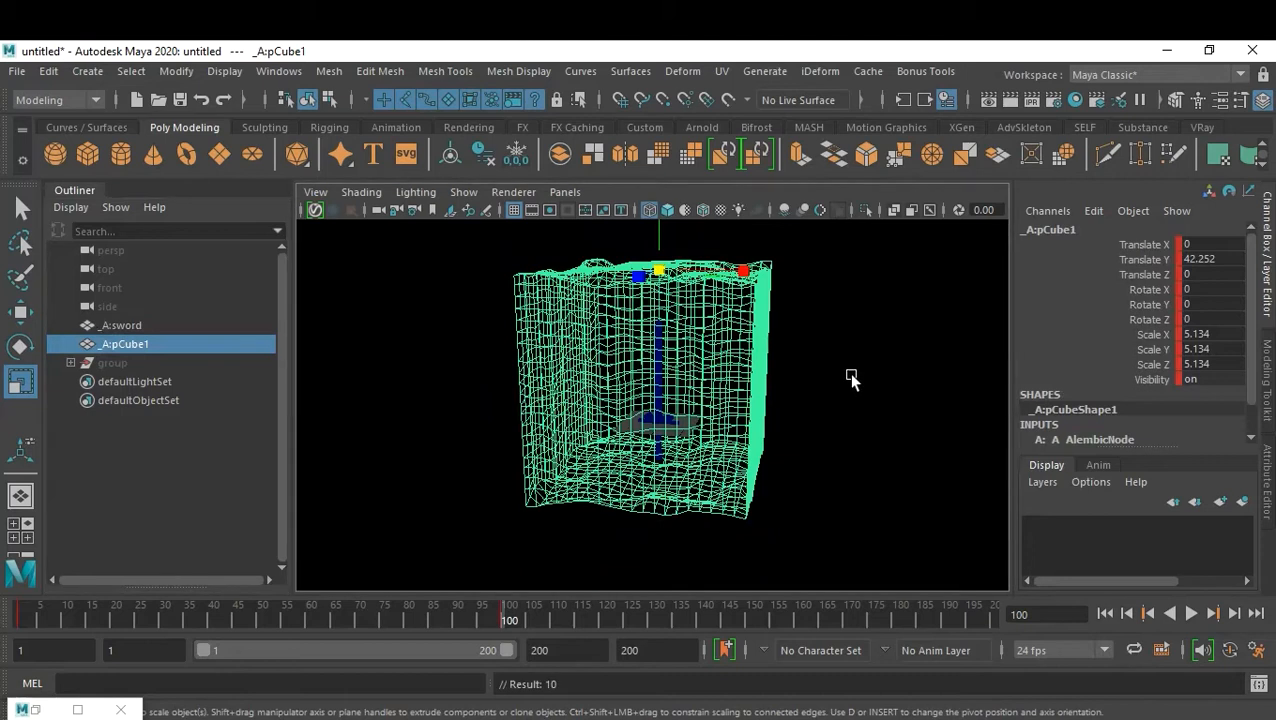
# - Review the cube's growth in shaded display by scrubbing from frame 100 back to frame 1
pyautogui.click(860, 376)
pyautogui.press('5')
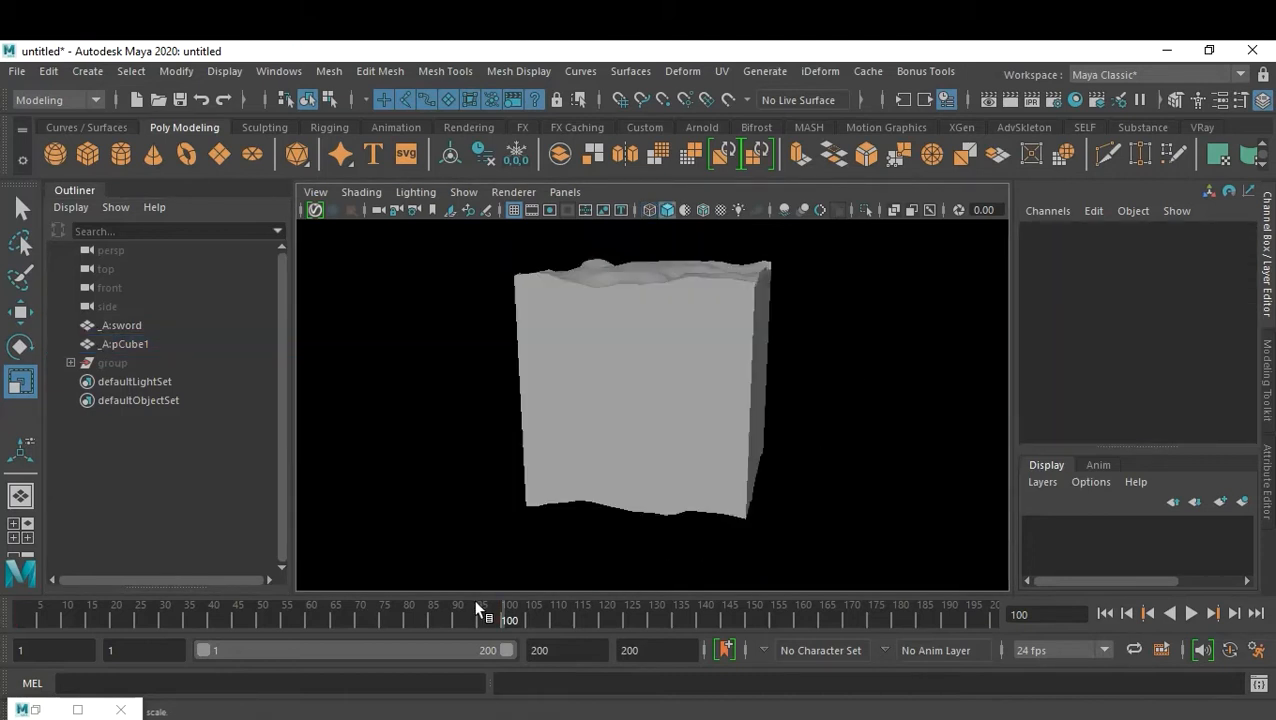
pyautogui.moveTo(493, 622); pyautogui.dragTo(8, 580)
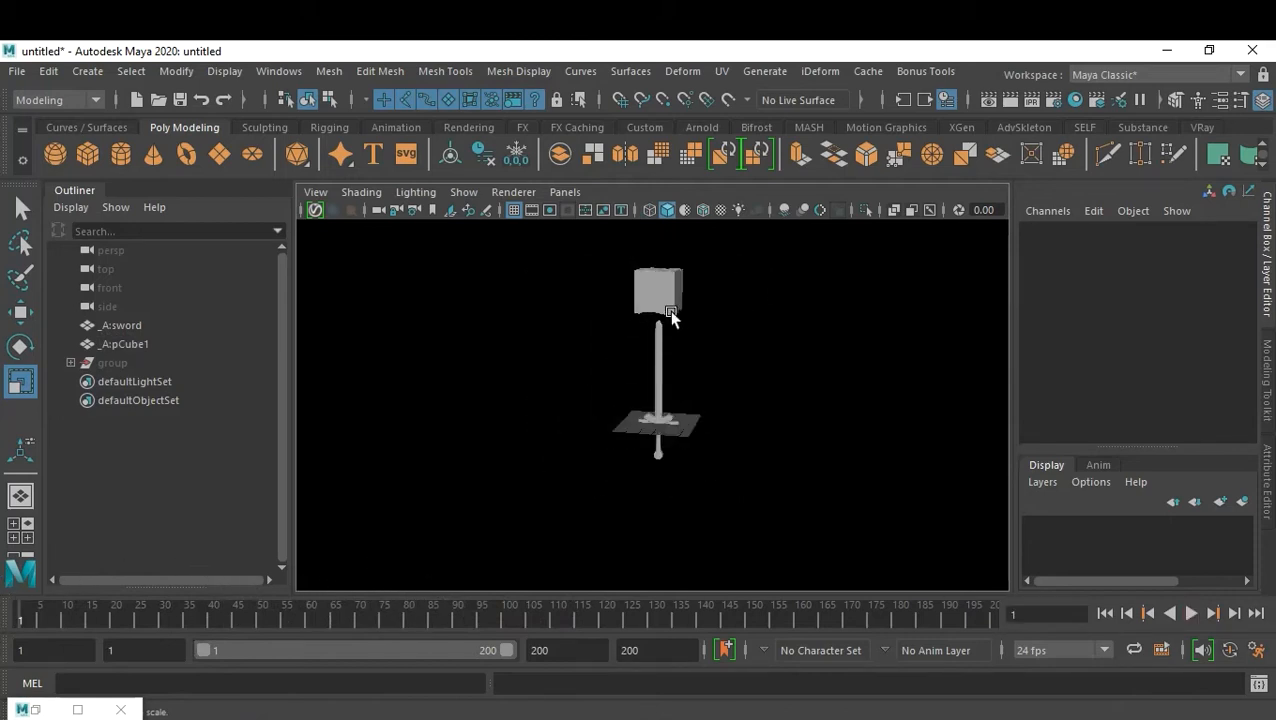
# - Delete the old hidden group and paste a fresh grouped copy of the animated cube
pyautogui.click(133, 364)
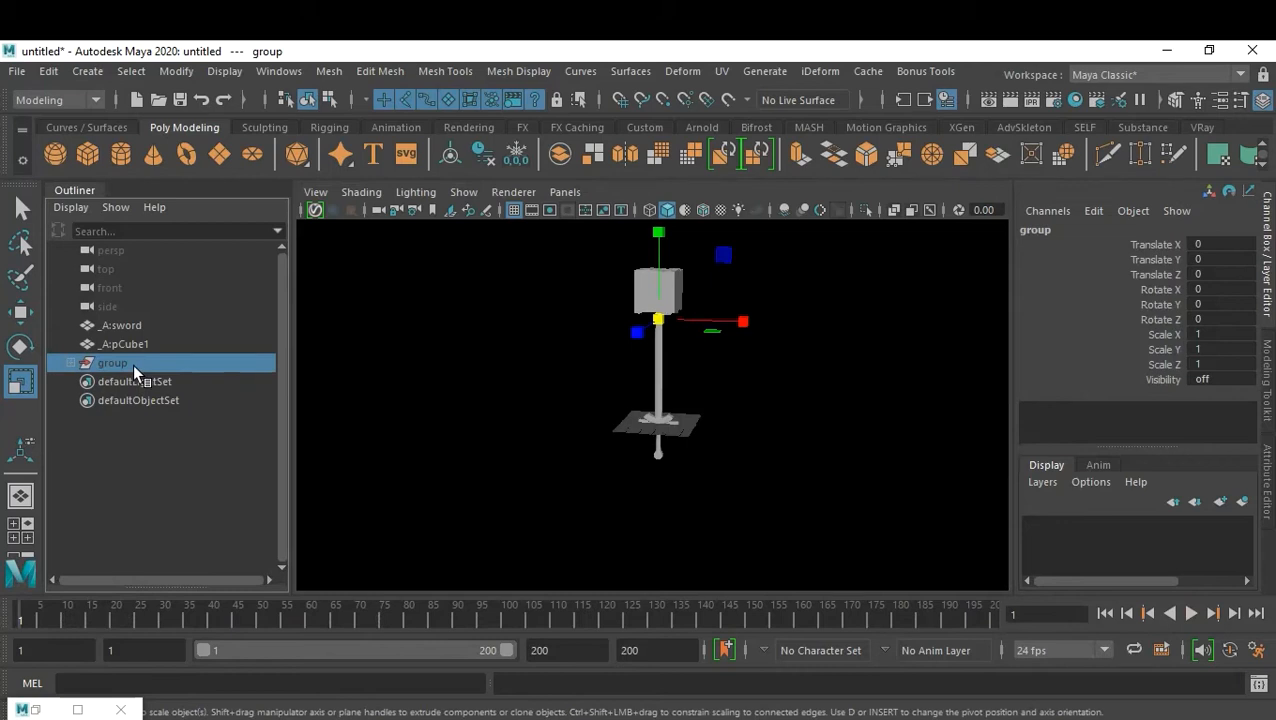
pyautogui.press('Delete')
pyautogui.click(135, 340)
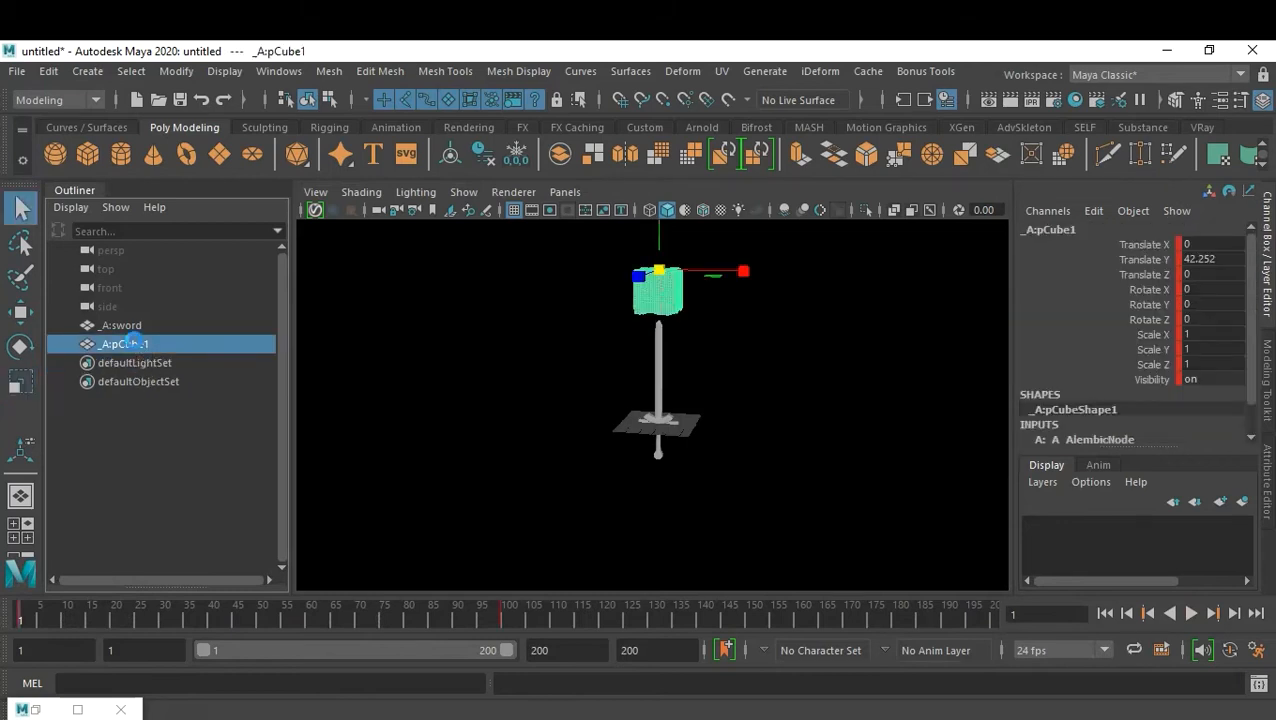
pyautogui.hotkey('ctrl', 'z')
pyautogui.click(67, 363)
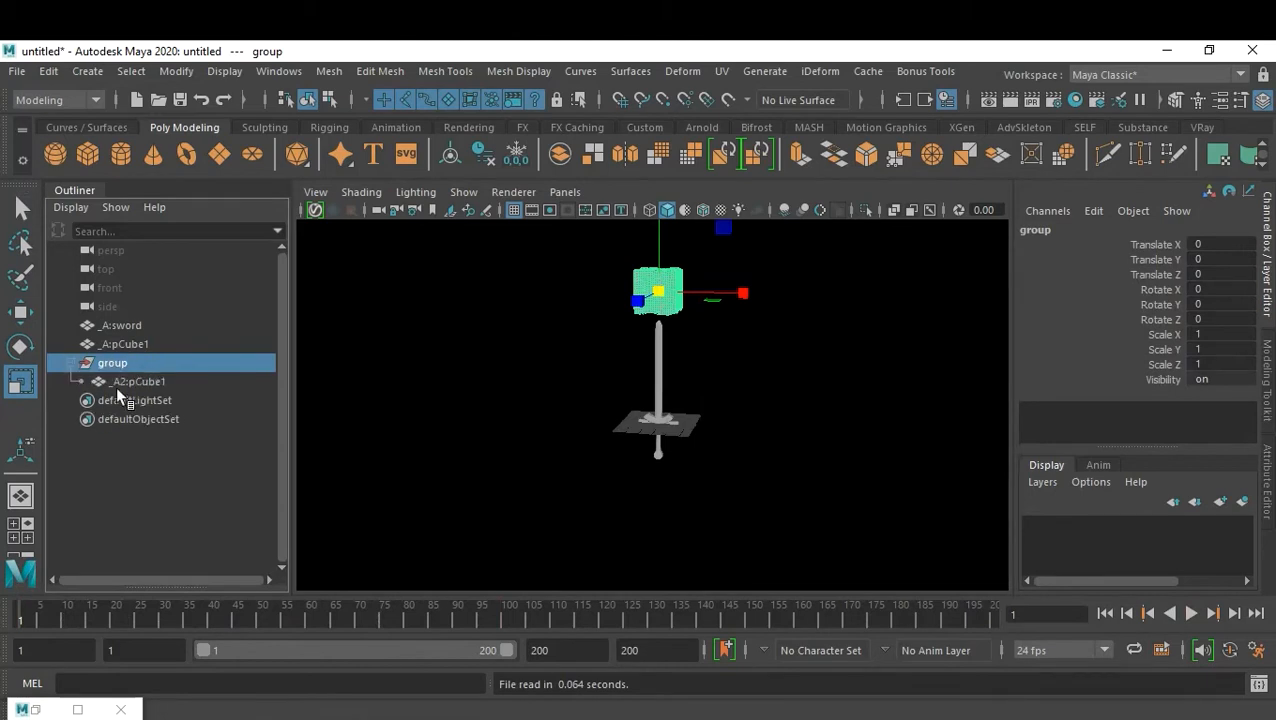
pyautogui.click(130, 382)
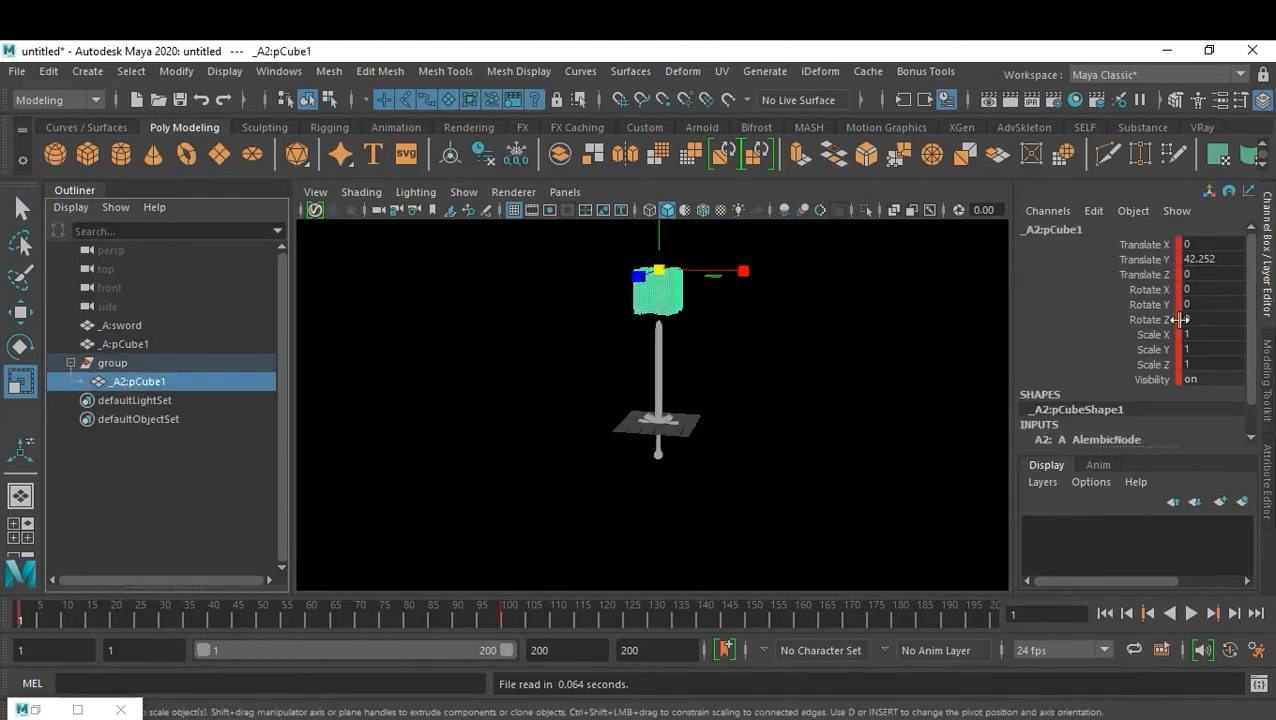
# - Hide the pasted cube's group at frame 1 by setting its Visibility to 0
pyautogui.moveTo(136, 620); pyautogui.dragTo(20, 620)
pyautogui.click(112, 363)
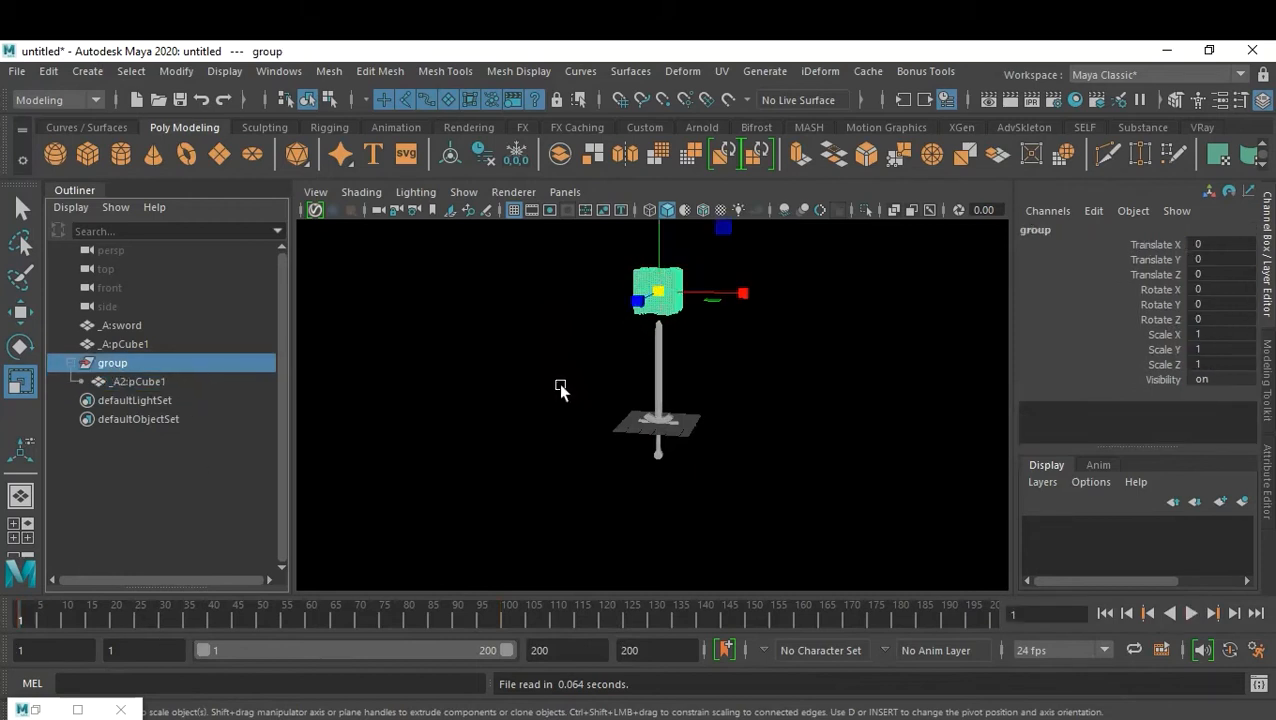
pyautogui.click(1227, 379)
pyautogui.write('0')
pyautogui.press('Return')
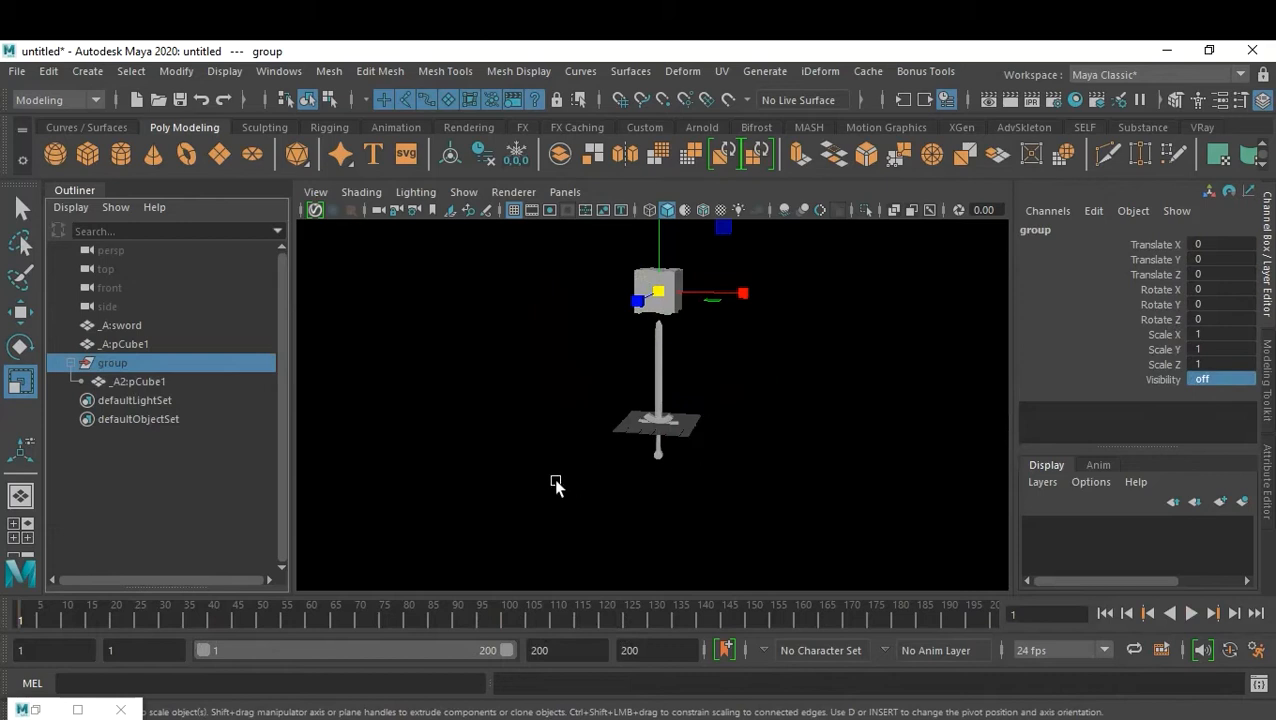
pyautogui.click(478, 464)
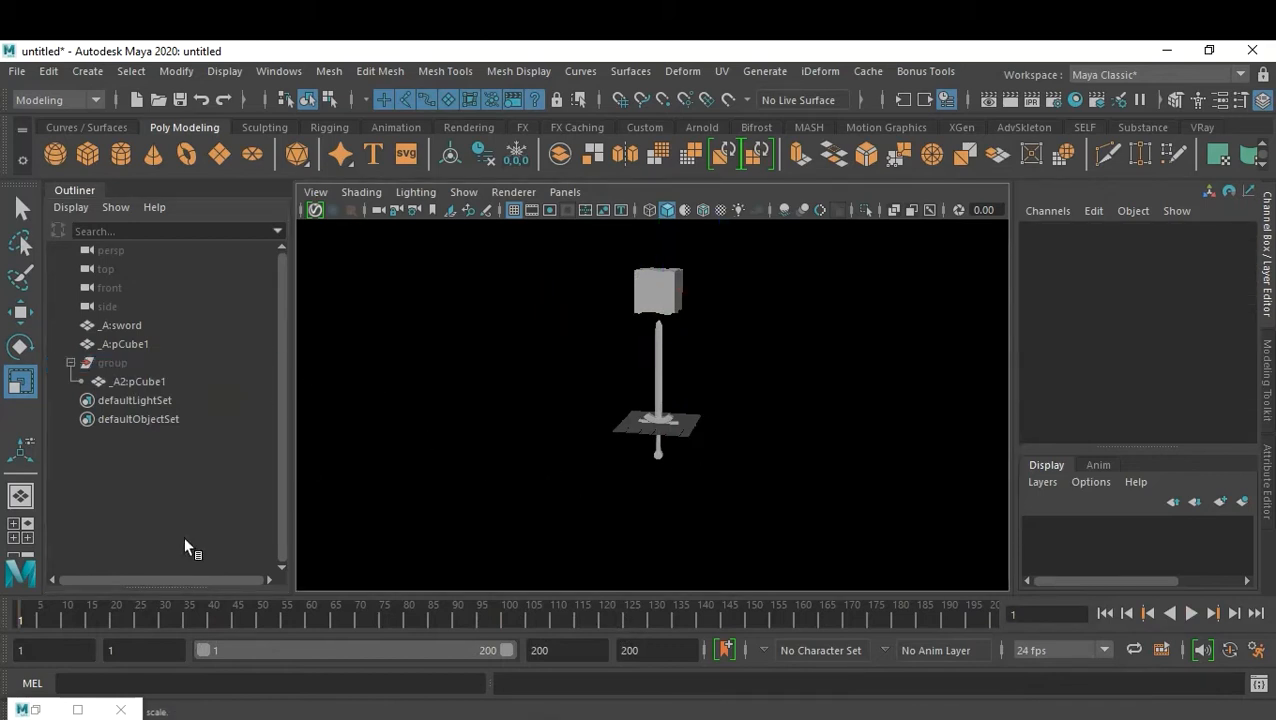
# - At frame 35, subtract the original cube from the sword with a Boolean Difference
pyautogui.moveTo(55, 616); pyautogui.dragTo(184, 647)
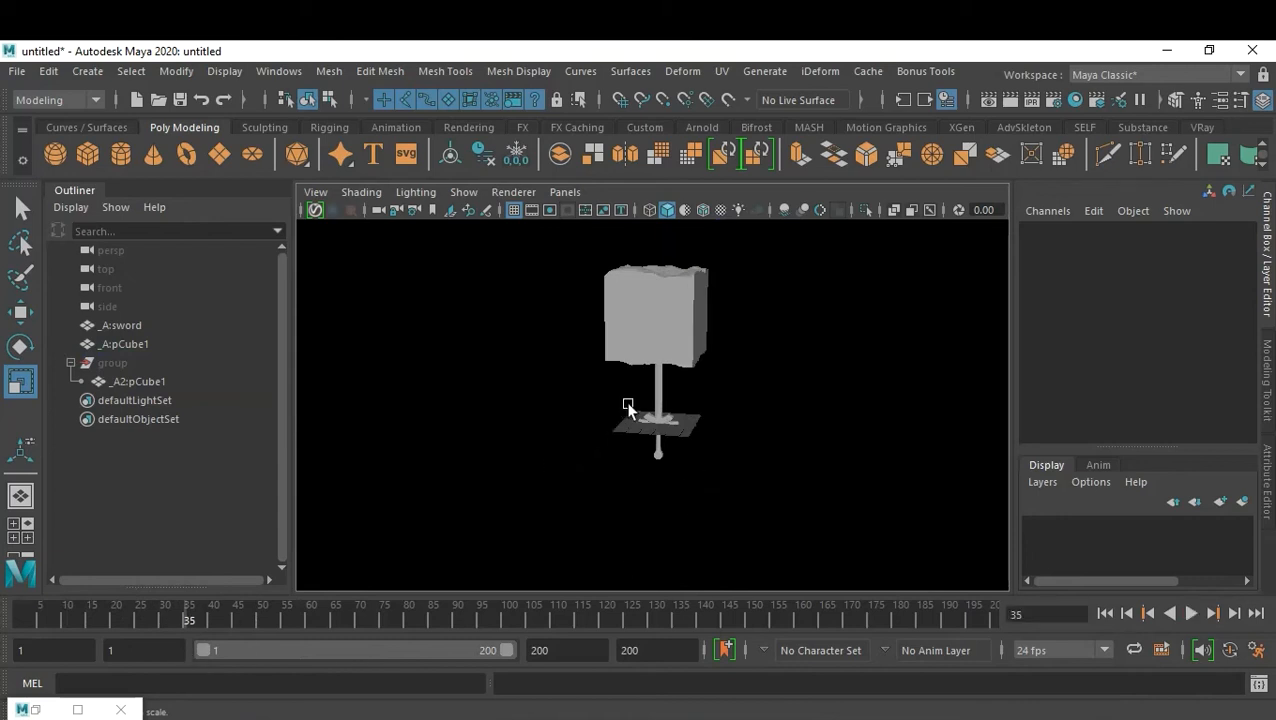
pyautogui.click(658, 396)
pyautogui.keyDown('shift'); pyautogui.click(616, 300); pyautogui.keyUp('shift')
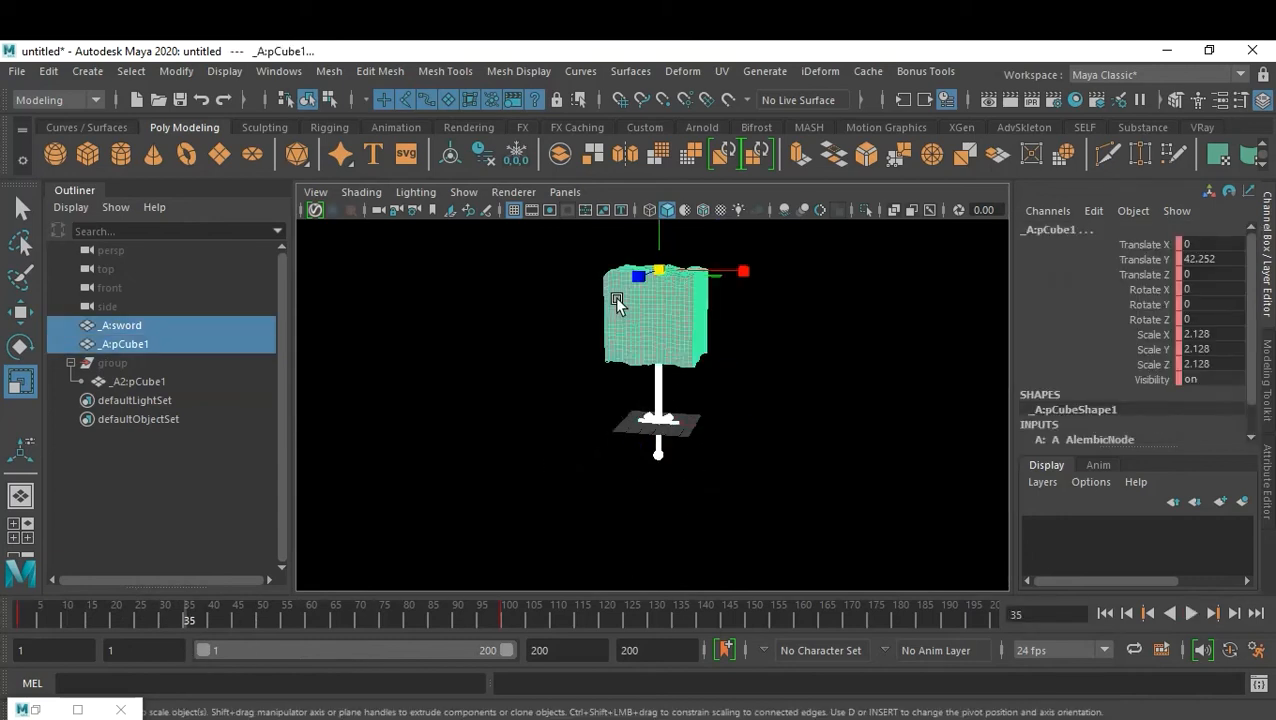
pyautogui.click(329, 71)
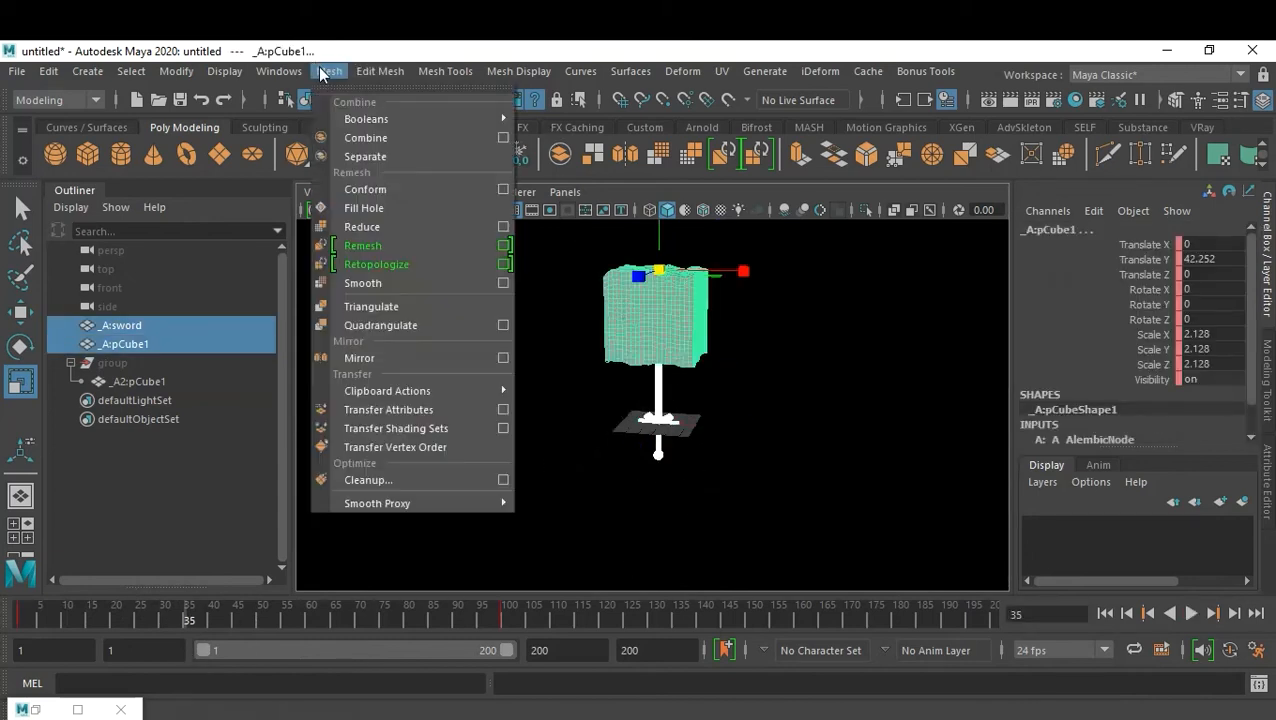
pyautogui.moveTo(450, 119)
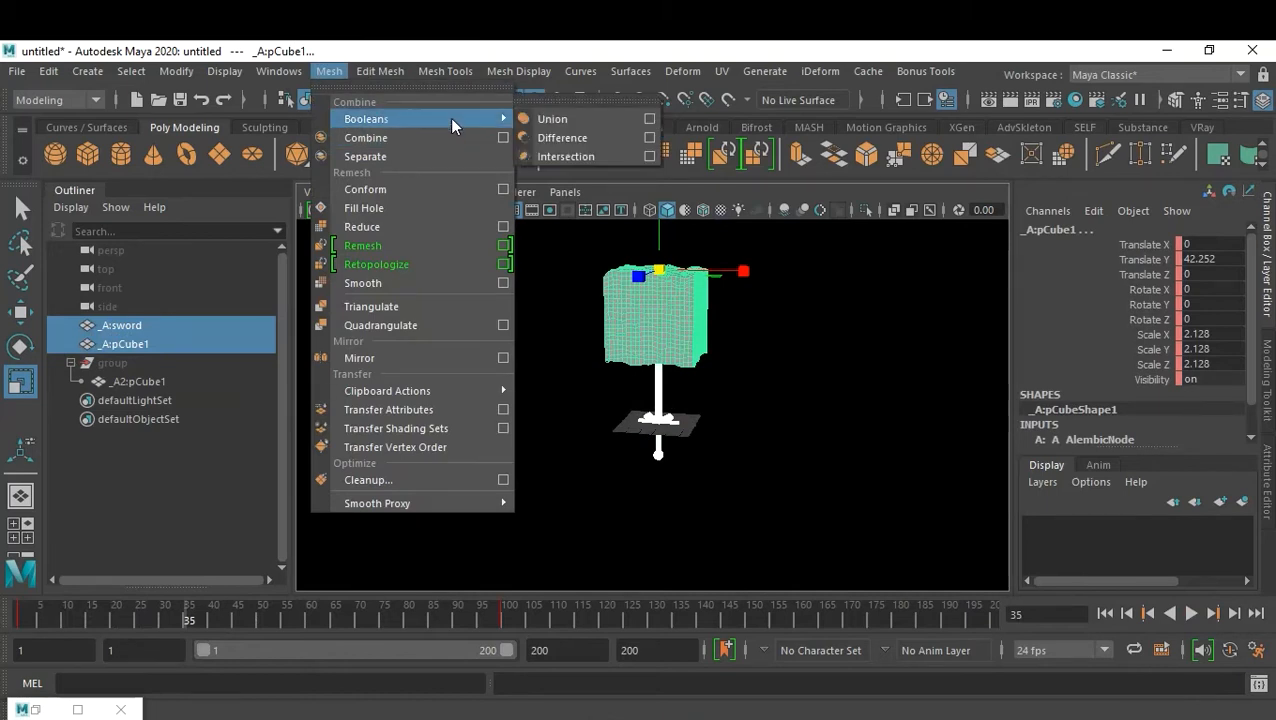
pyautogui.click(598, 132)
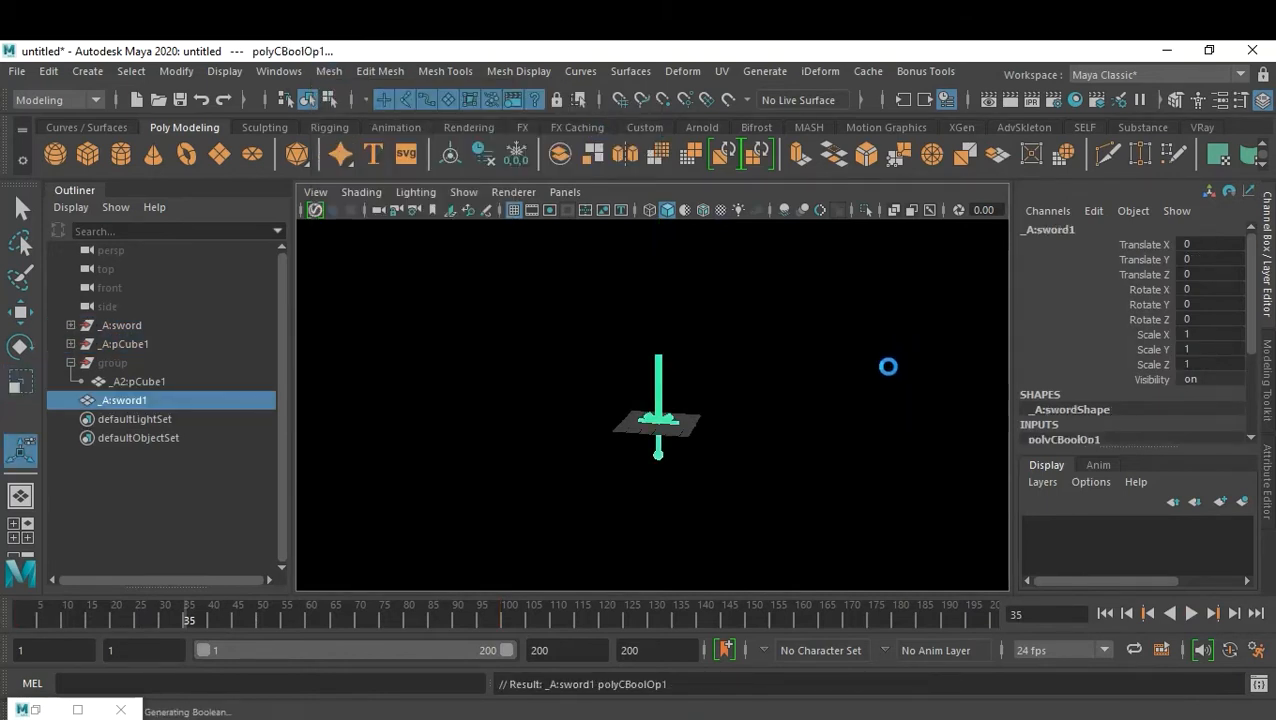
pyautogui.click(888, 366)
# - Play the dissolve from frame 1 to frame 20 and inspect the sword's cut blade up close
pyautogui.moveTo(194, 620); pyautogui.dragTo(62, 620)
pyautogui.moveTo(32, 626); pyautogui.dragTo(14, 628)
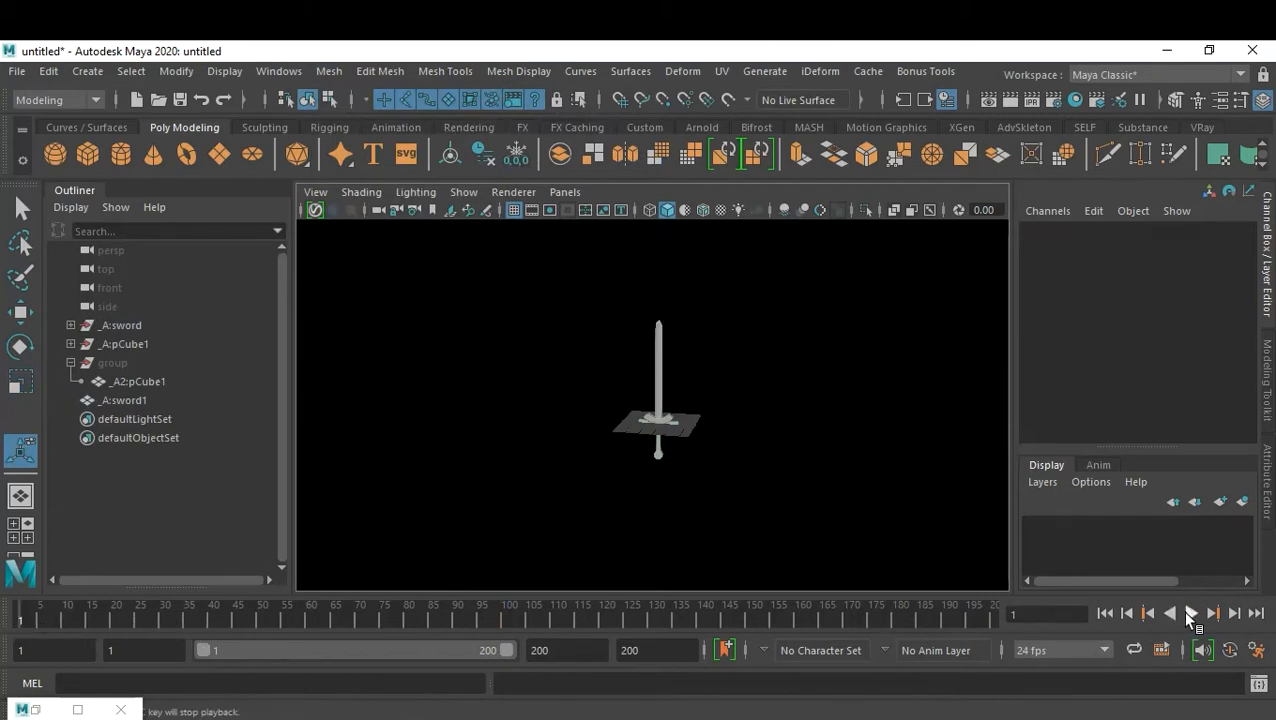
pyautogui.click(1192, 614)
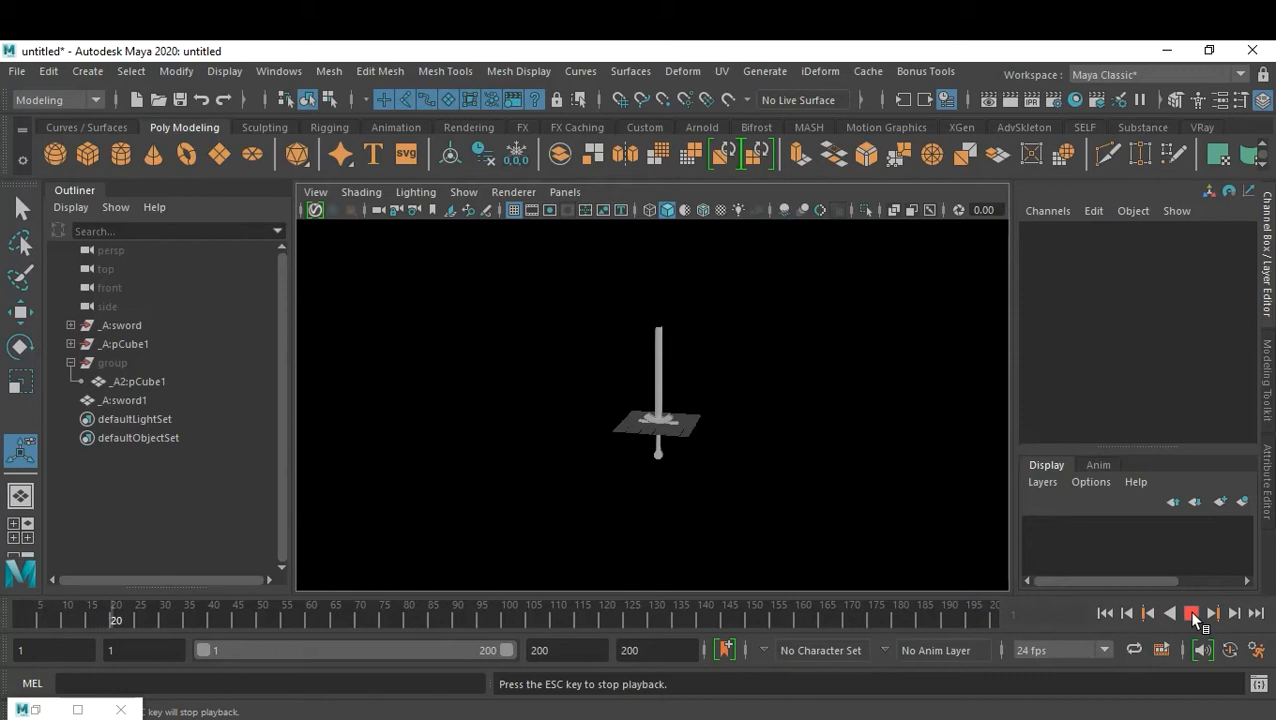
pyautogui.click(1192, 613)
pyautogui.keyDown('alt'); pyautogui.moveTo(763, 410); pyautogui.dragTo(786, 481); pyautogui.keyUp('alt')
pyautogui.scroll(5, 870, 485)
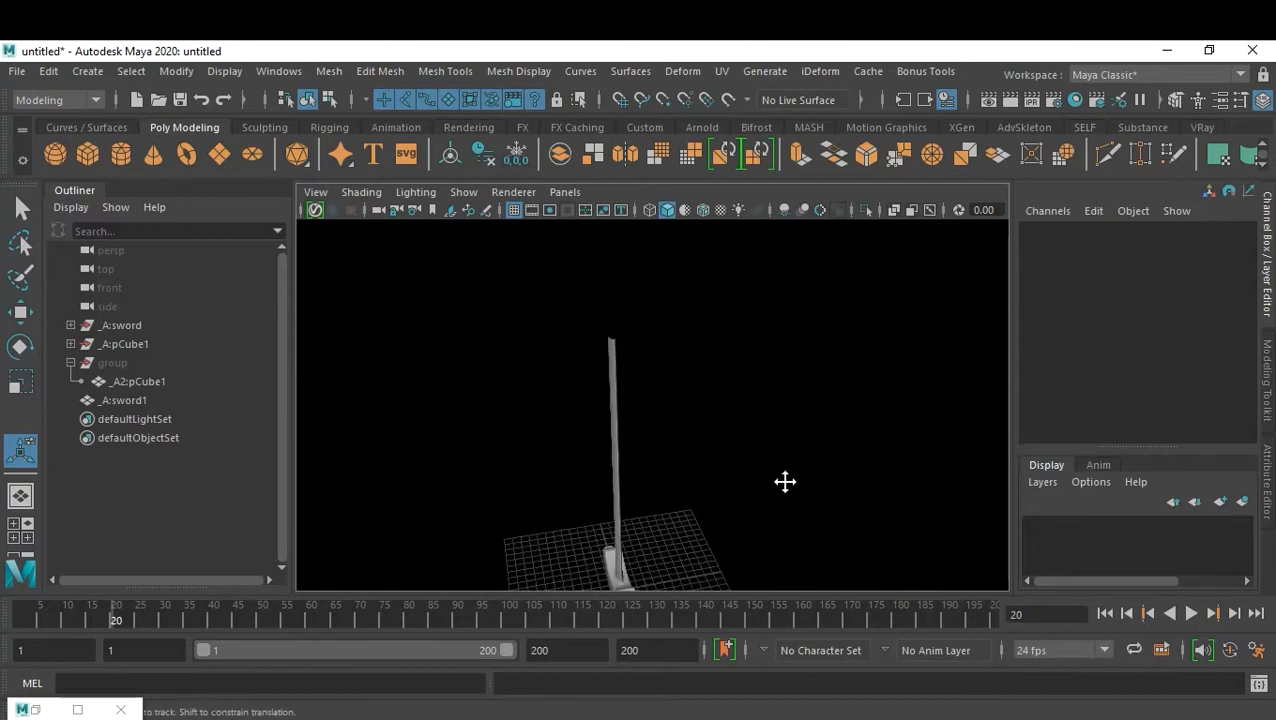
pyautogui.keyDown('alt'); pyautogui.moveTo(786, 481); pyautogui.dragTo(815, 393, button='middle'); pyautogui.keyUp('alt')
pyautogui.keyDown('alt'); pyautogui.moveTo(815, 393); pyautogui.dragTo(688, 395, button='right'); pyautogui.keyUp('alt')
pyautogui.keyDown('alt'); pyautogui.moveTo(688, 395); pyautogui.dragTo(701, 427); pyautogui.keyUp('alt')
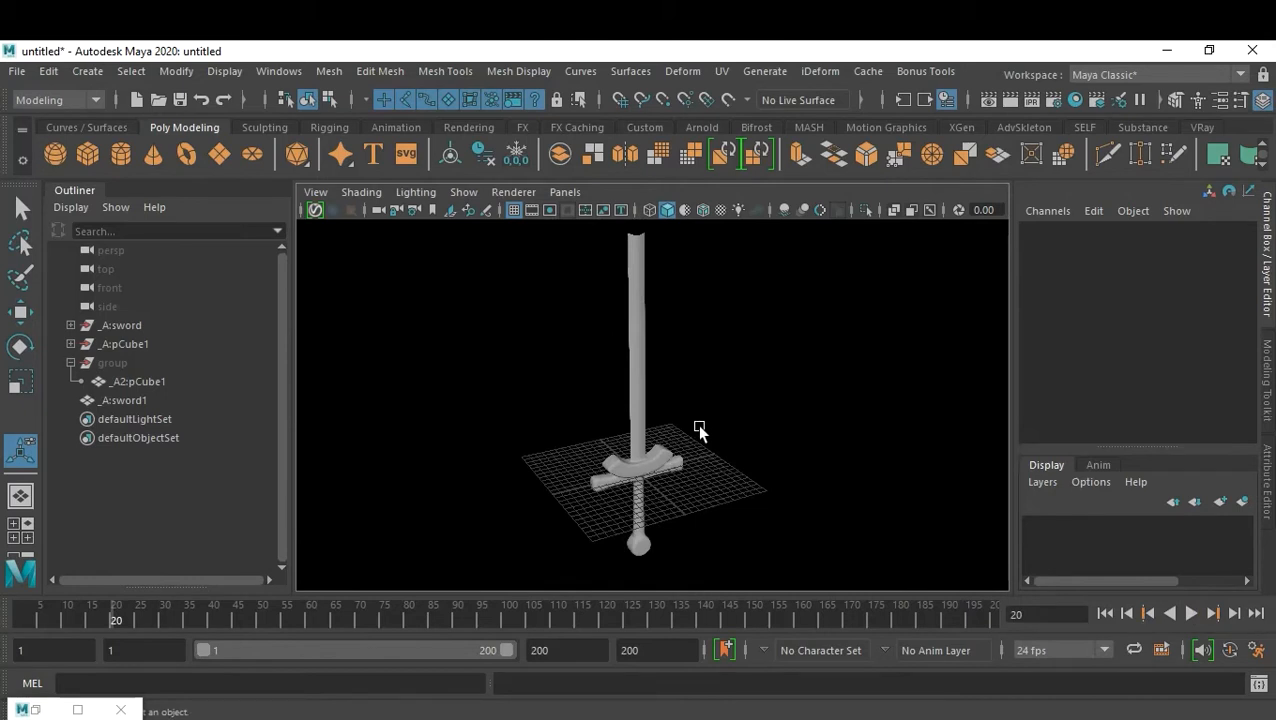
# - Save the scene as the Maya Binary file 28-09-21_B in the 28 folder
pyautogui.hotkey('ctrl', 'shift', 's')
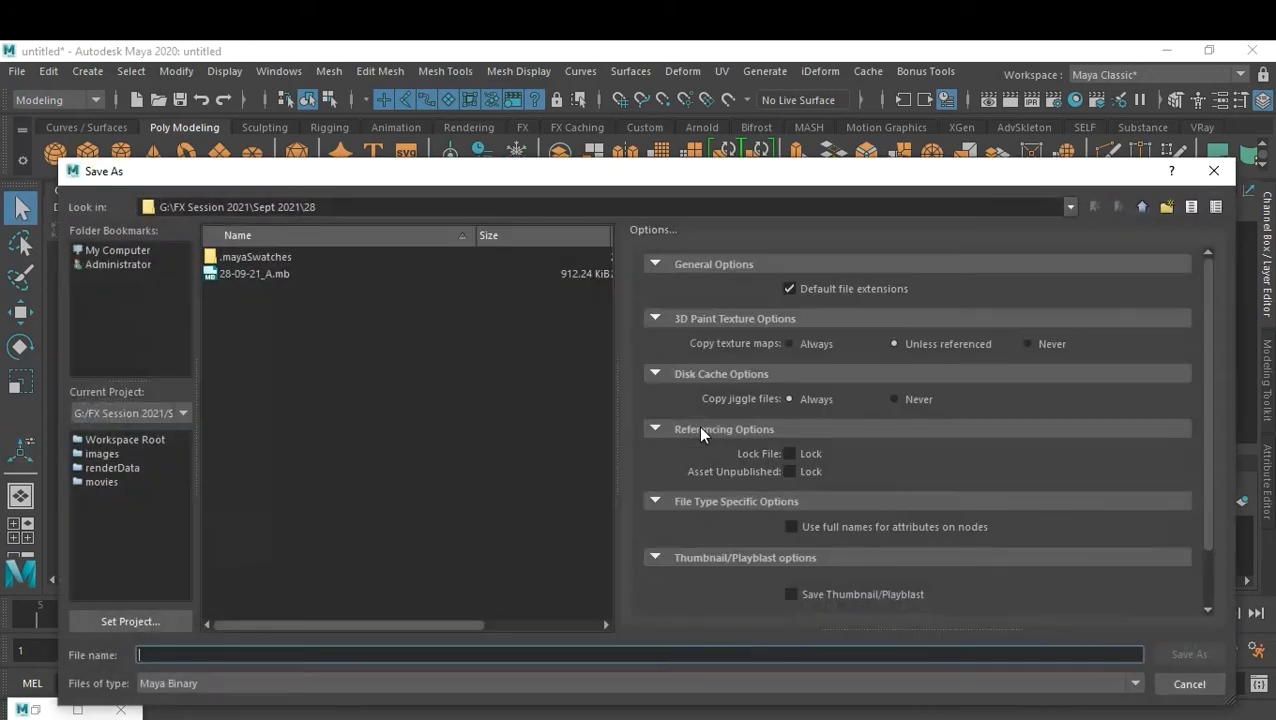
pyautogui.click(272, 274)
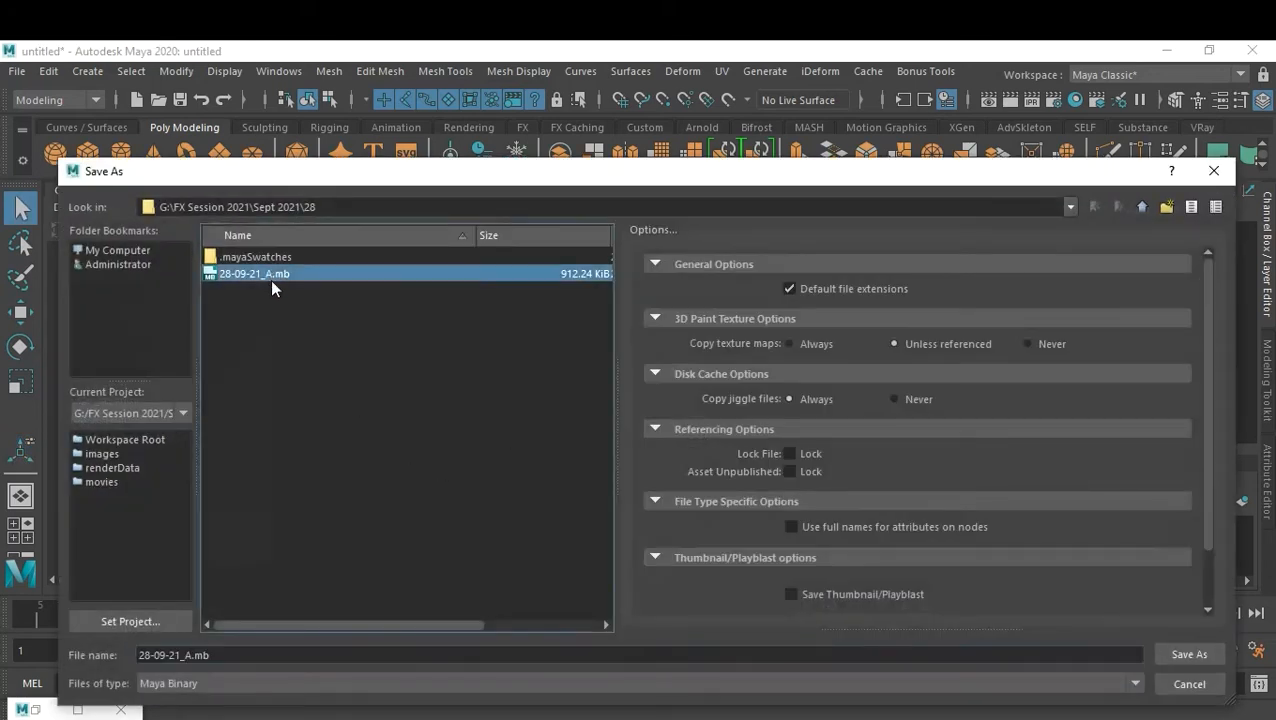
pyautogui.moveTo(185, 655); pyautogui.dragTo(262, 676)
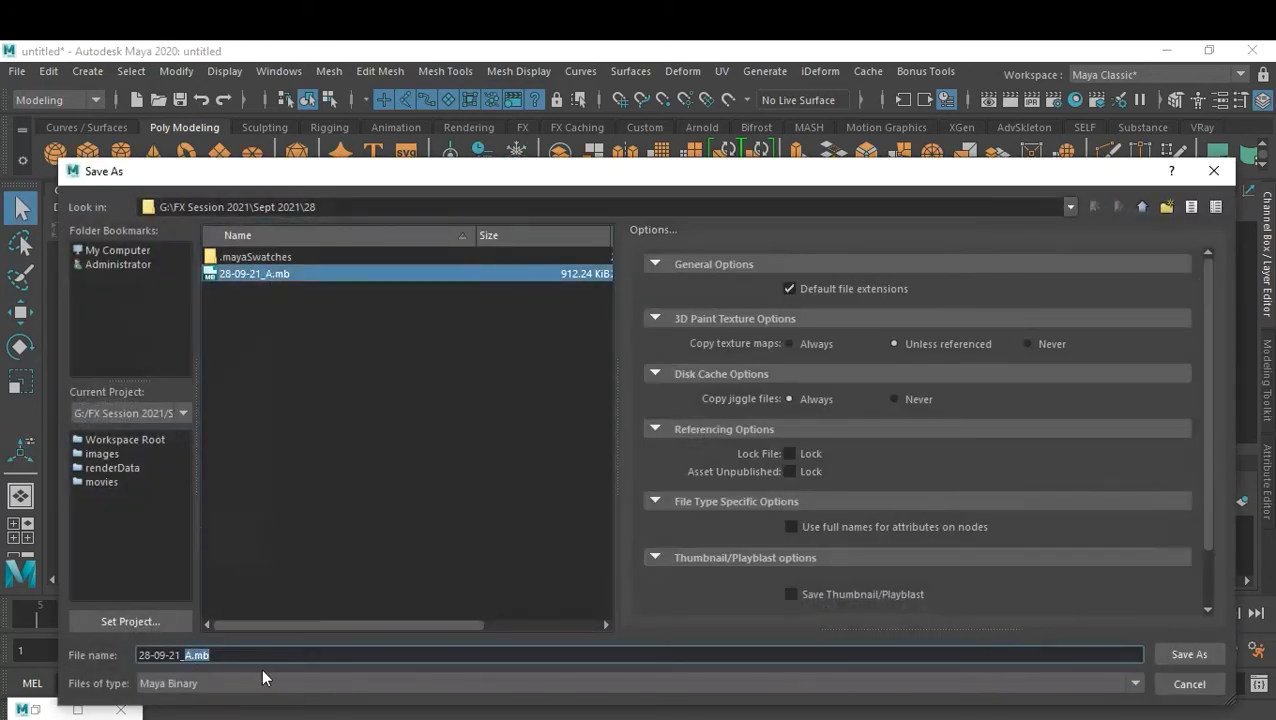
pyautogui.press('BackSpace')
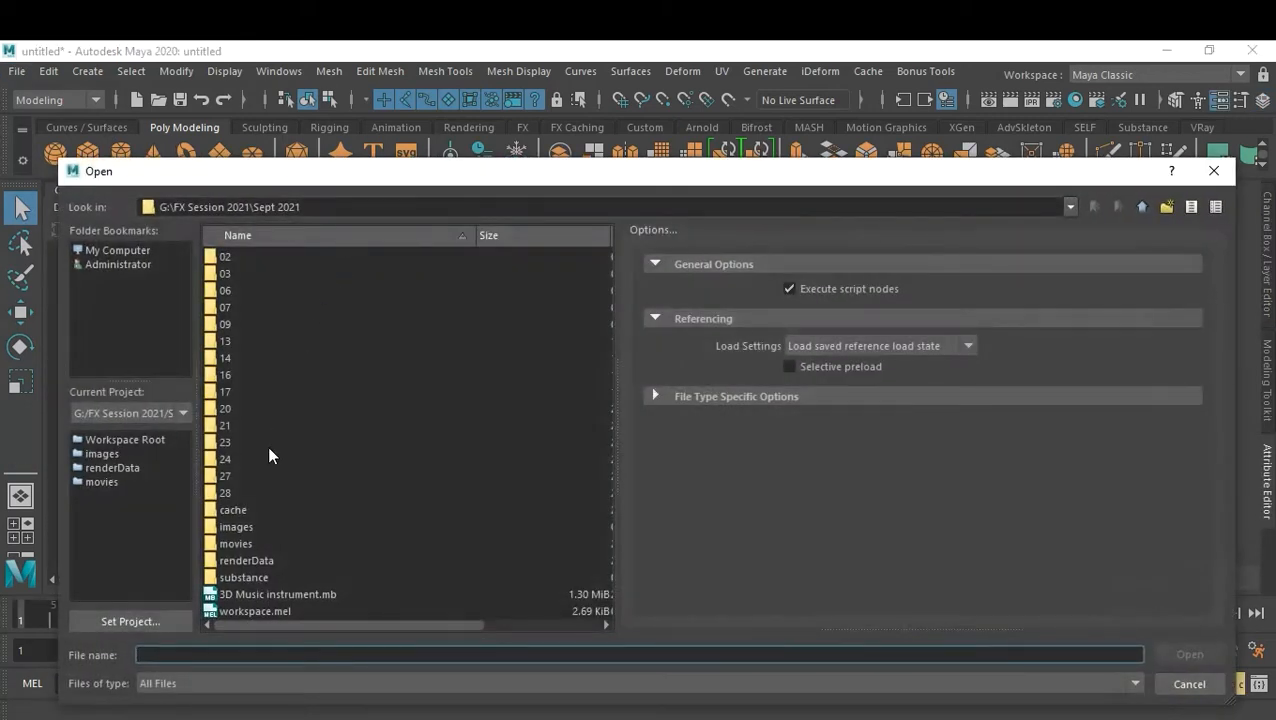
# - Open the scene 28-09-21_B.mb from the 28 folder without saving the untitled scene
pyautogui.doubleClick(234, 496)
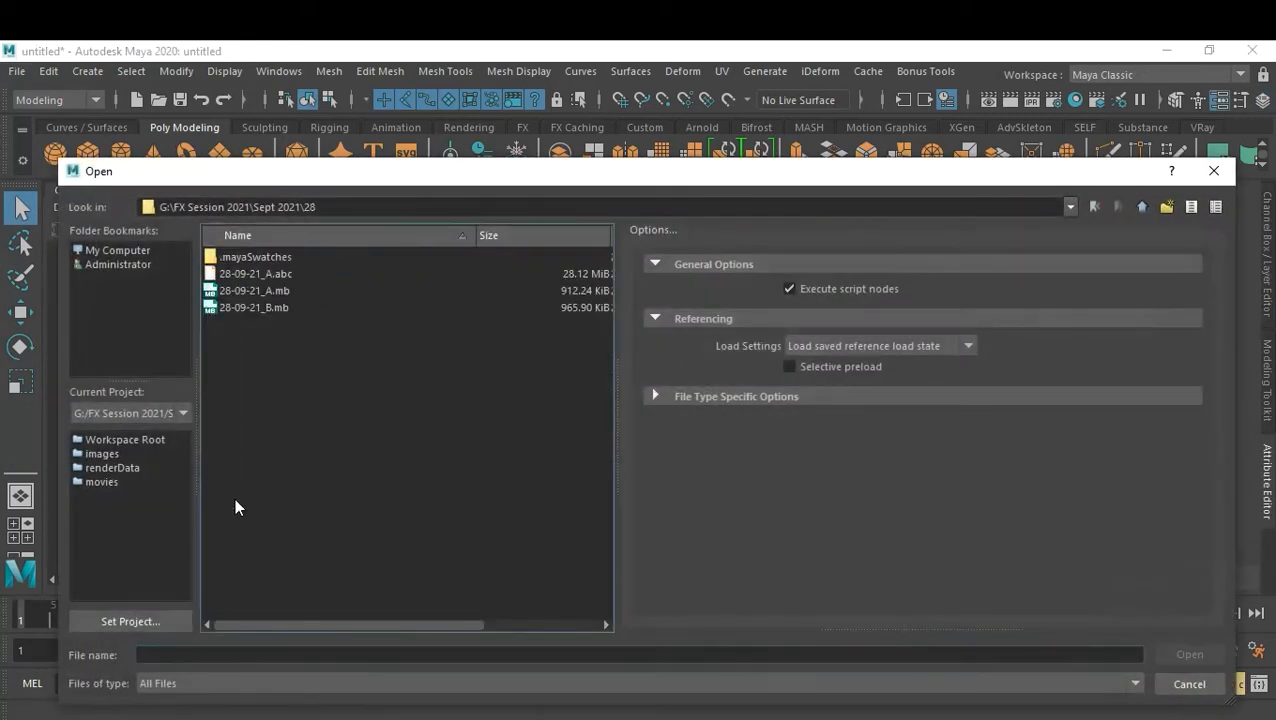
pyautogui.doubleClick(266, 308)
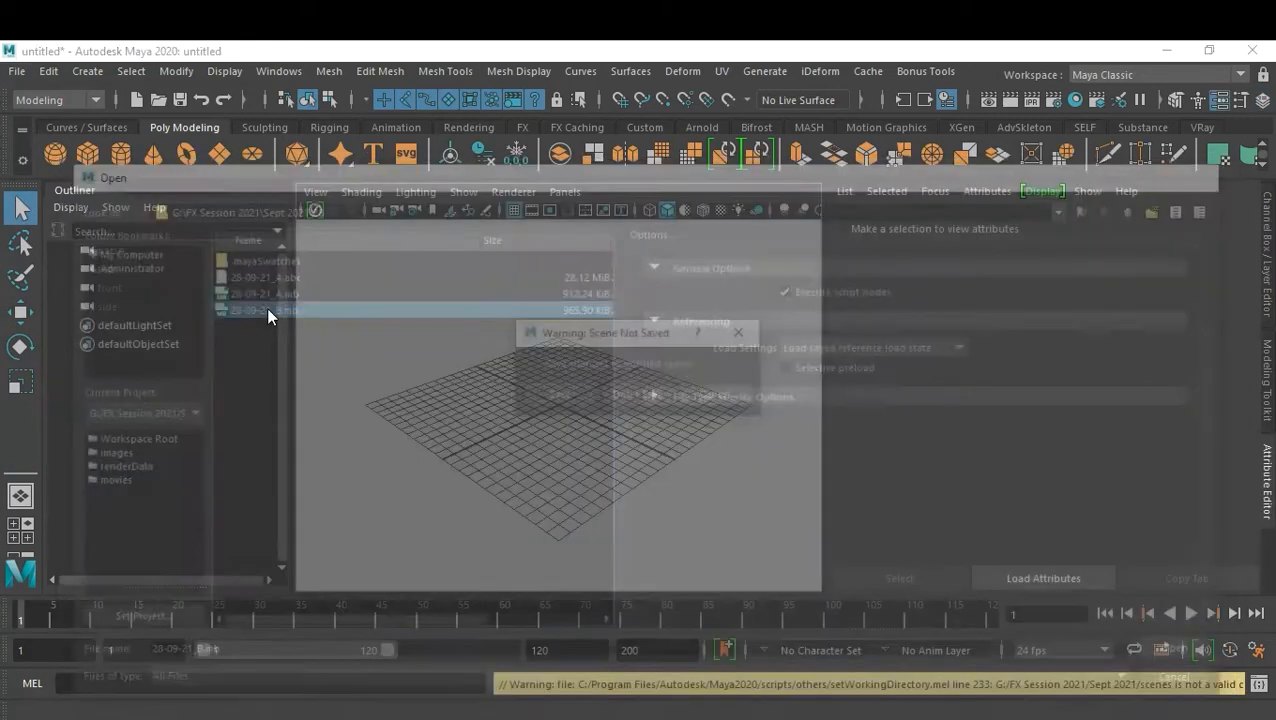
pyautogui.click(633, 397)
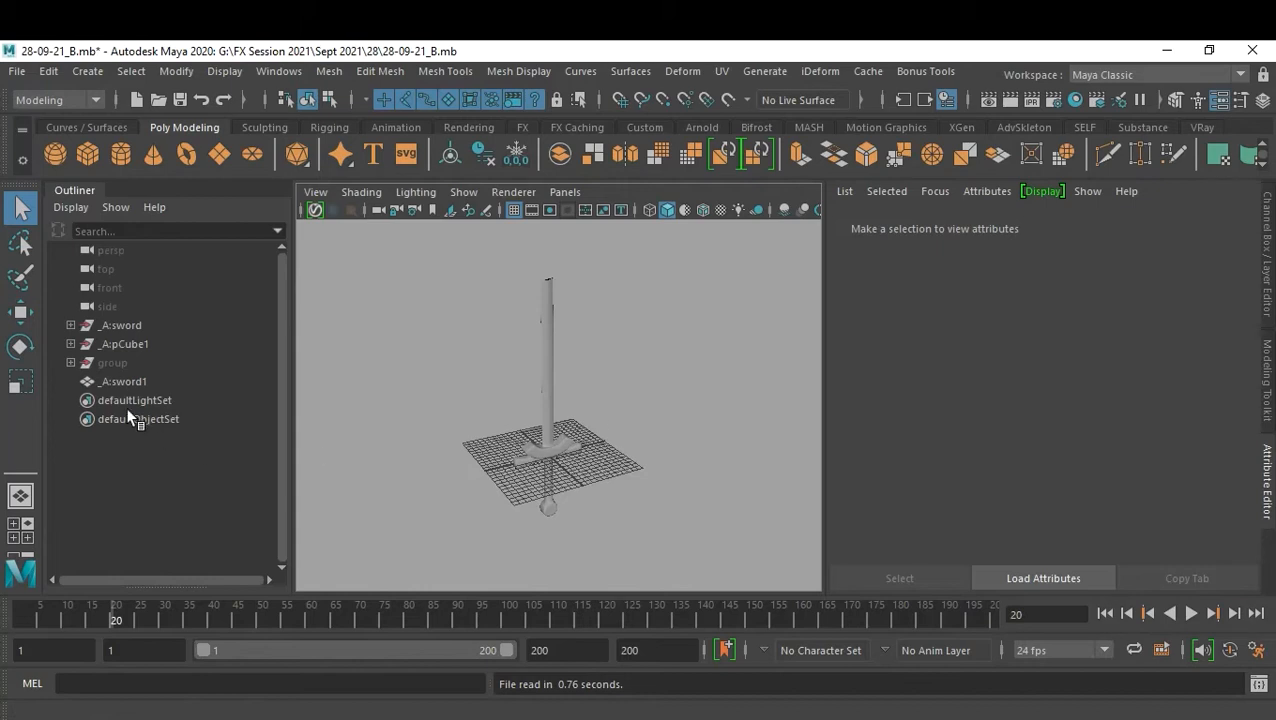
# - Expand the sword, cube and group hierarchies and play the dissolve from frame 20 to frame 26
pyautogui.click(69, 362)
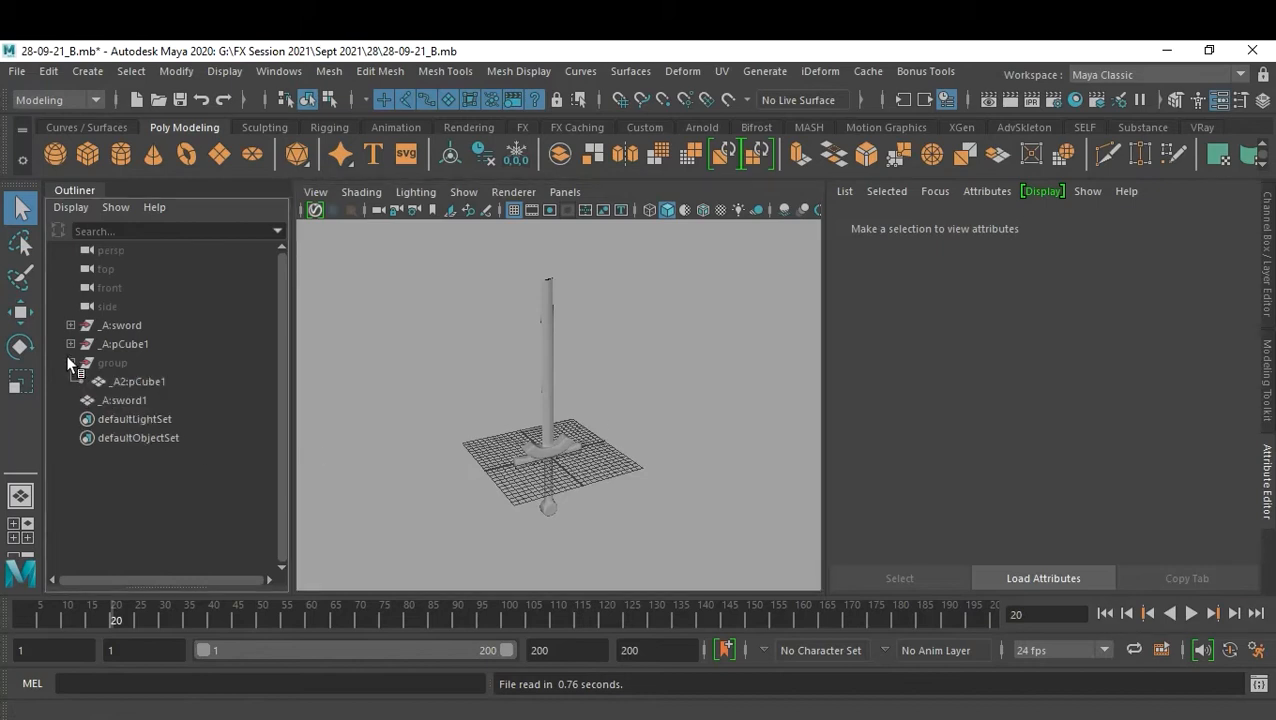
pyautogui.click(71, 343)
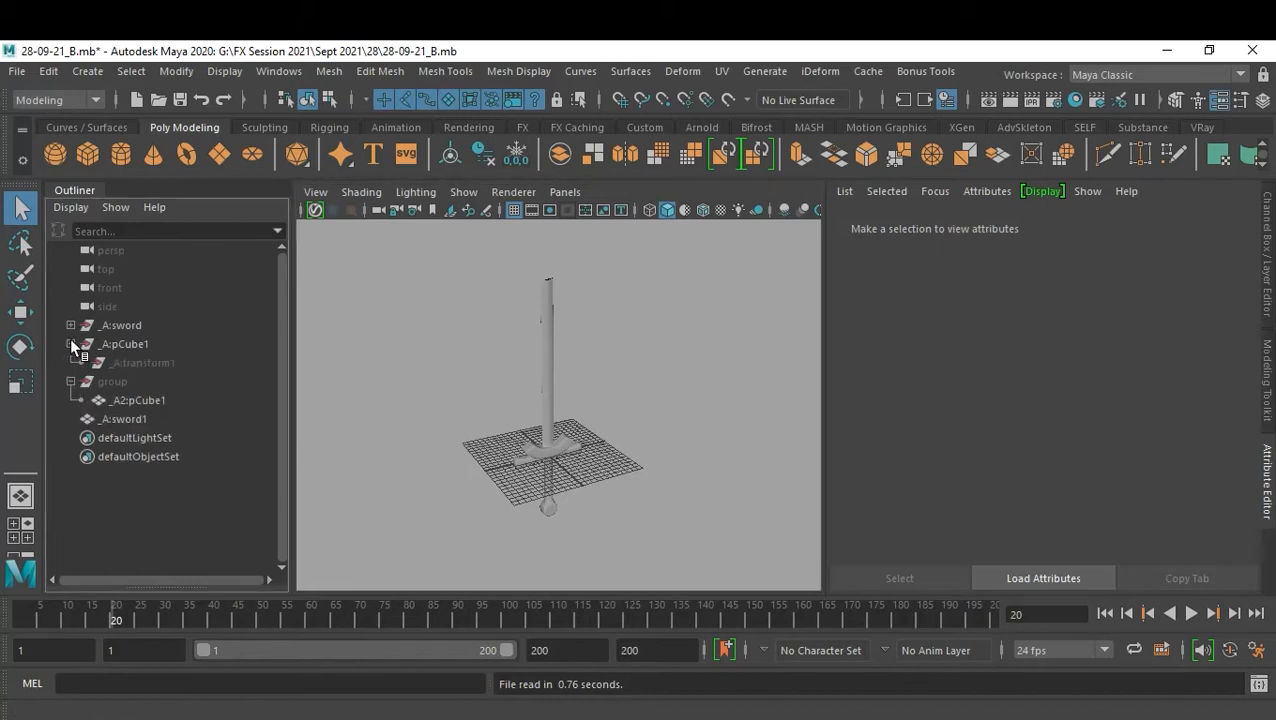
pyautogui.click(70, 325)
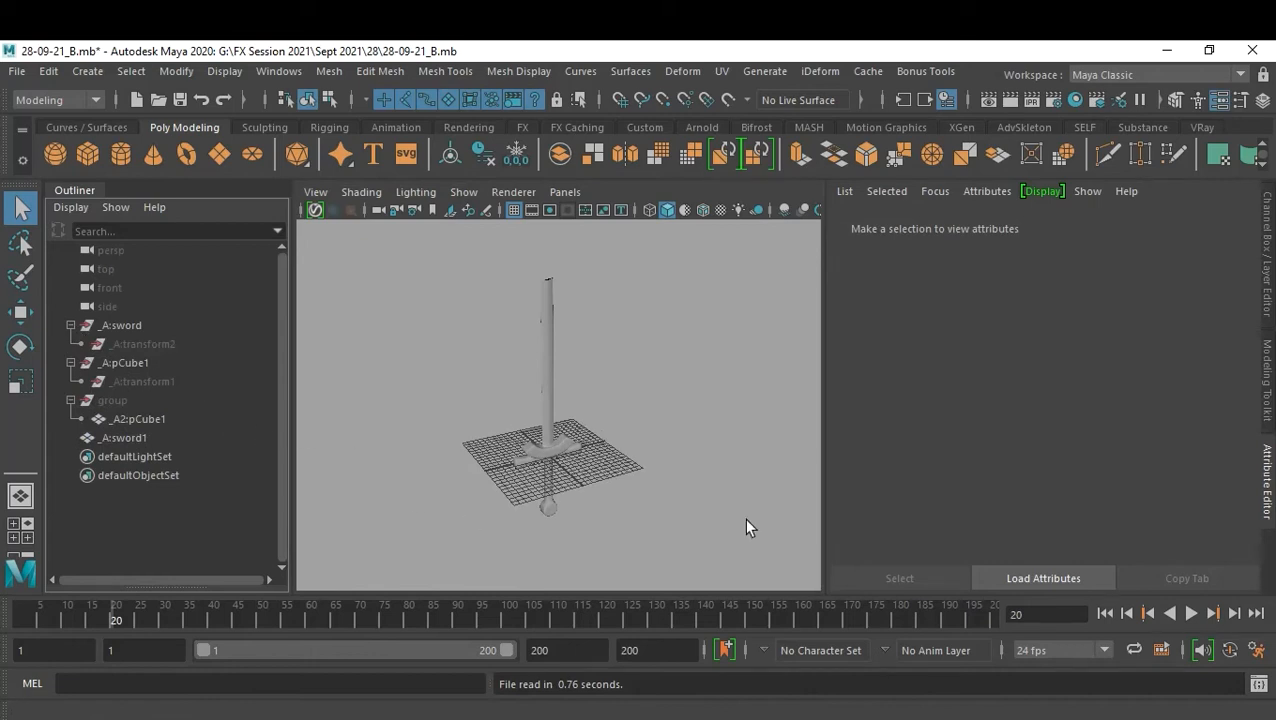
pyautogui.click(1191, 614)
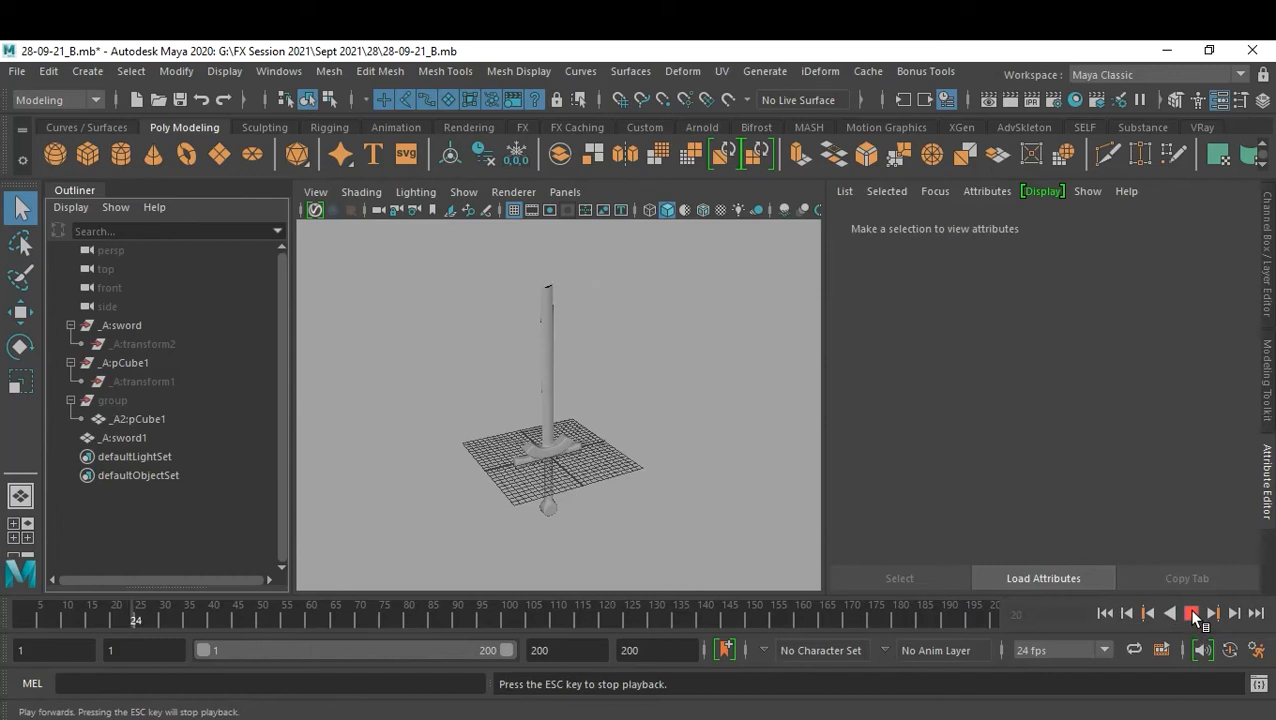
pyautogui.click(1191, 612)
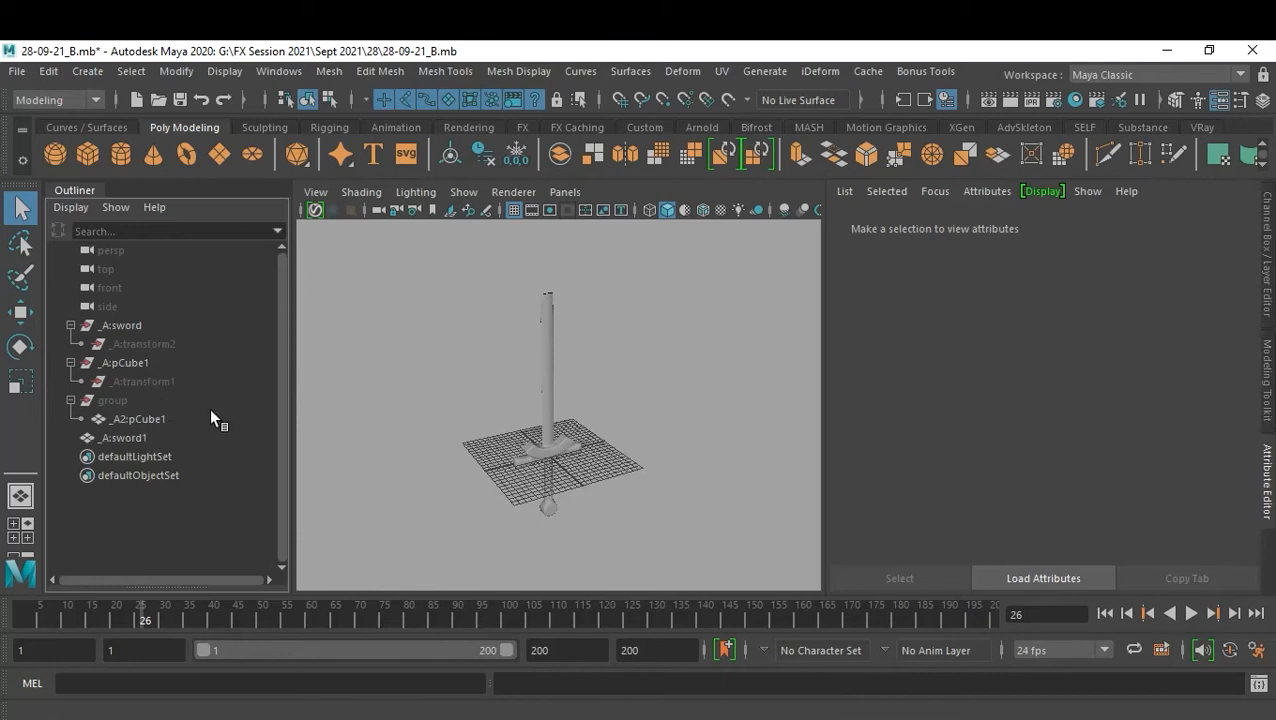
# - Select the Boolean result sword1 and the cube inside the group, and start an Alembic selection export using the Time Slider range
pyautogui.click(118, 401)
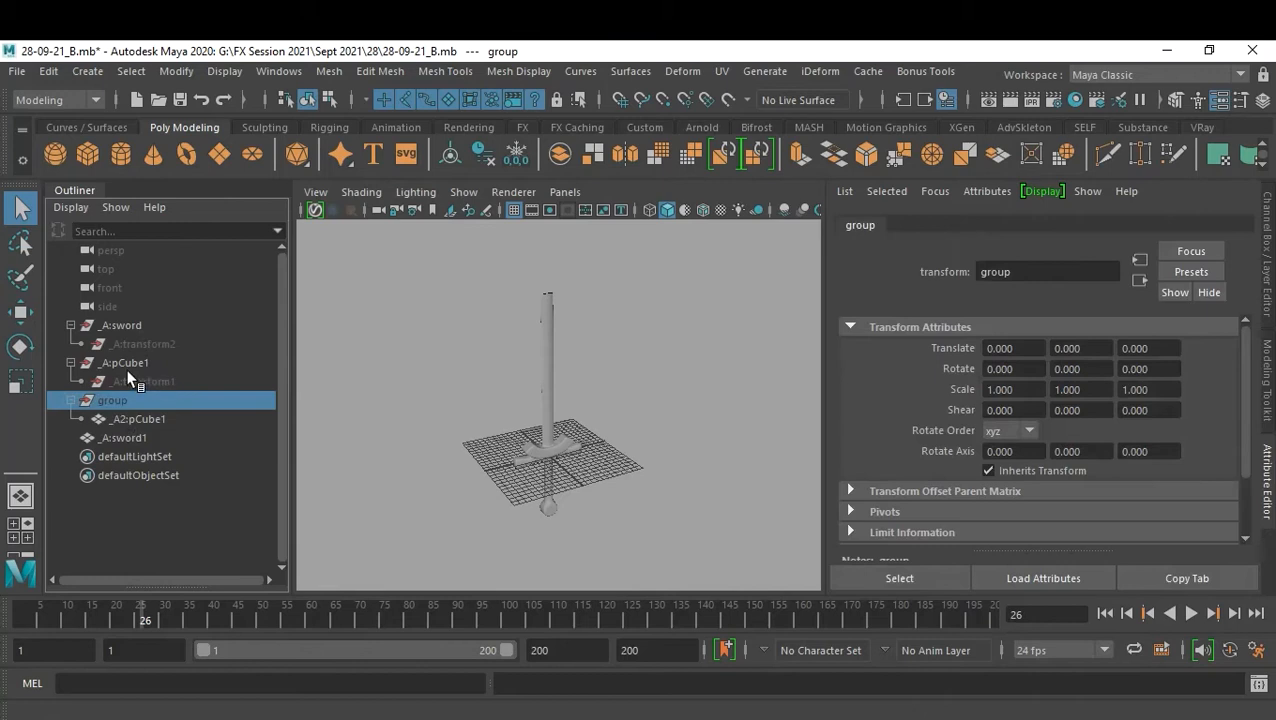
pyautogui.click(135, 437)
pyautogui.keyDown('ctrl'); pyautogui.click(158, 420); pyautogui.keyUp('ctrl')
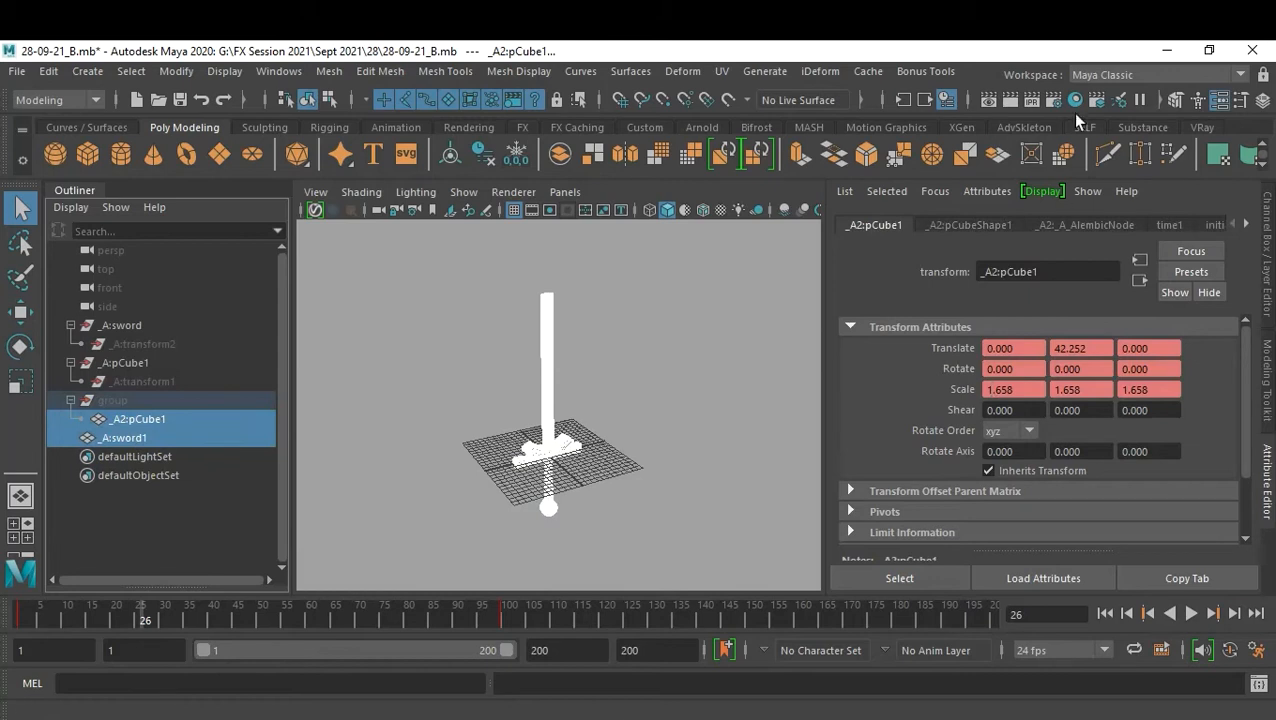
pyautogui.click(869, 75)
pyautogui.moveTo(910, 110)
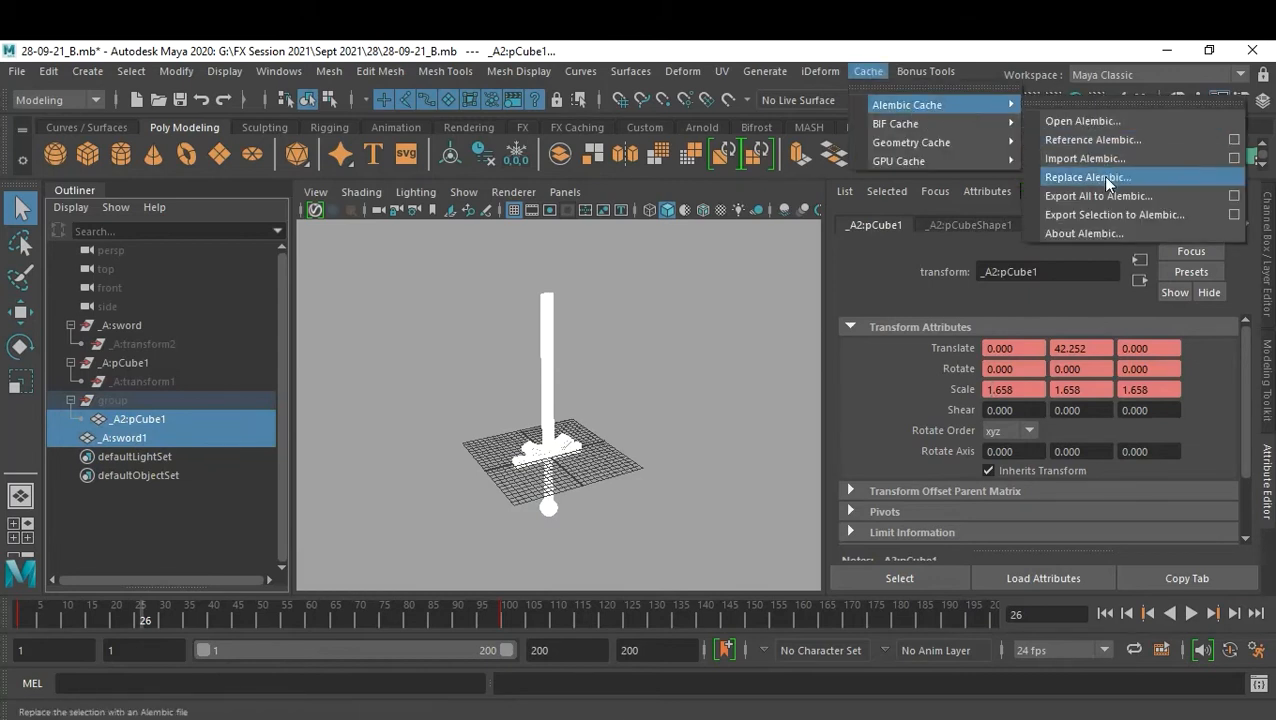
pyautogui.click(1231, 215)
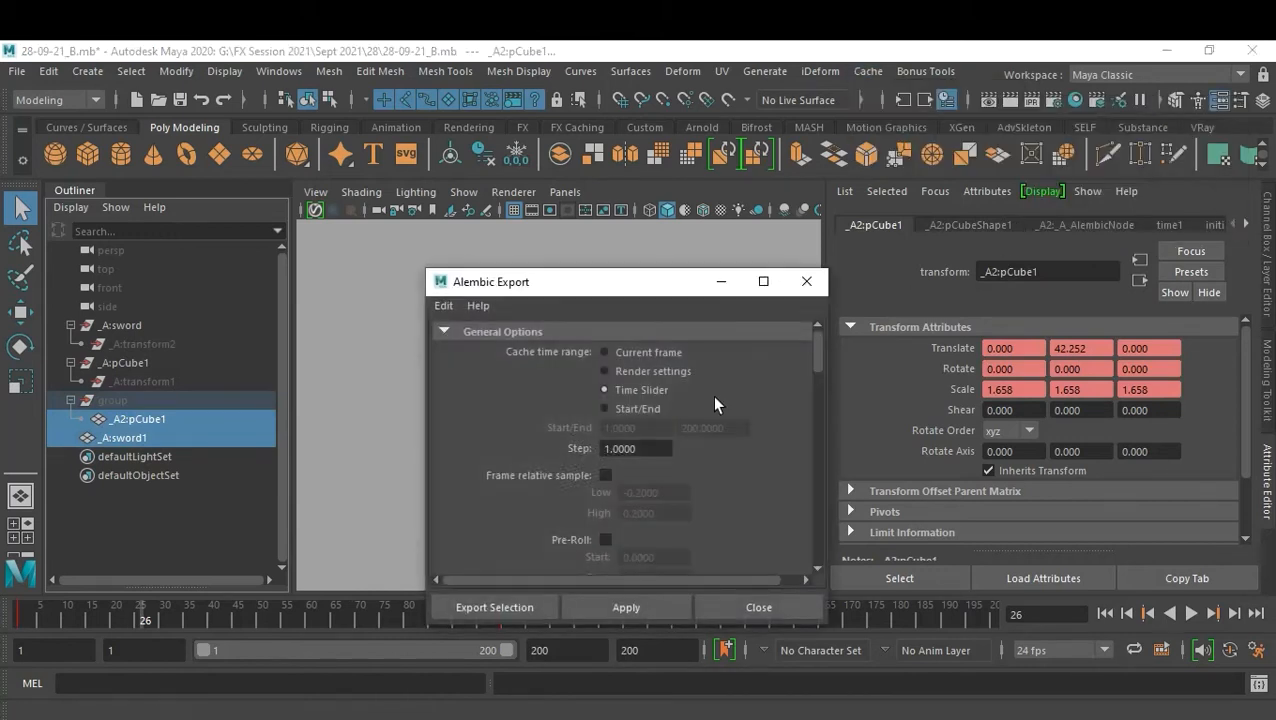
pyautogui.click(505, 610)
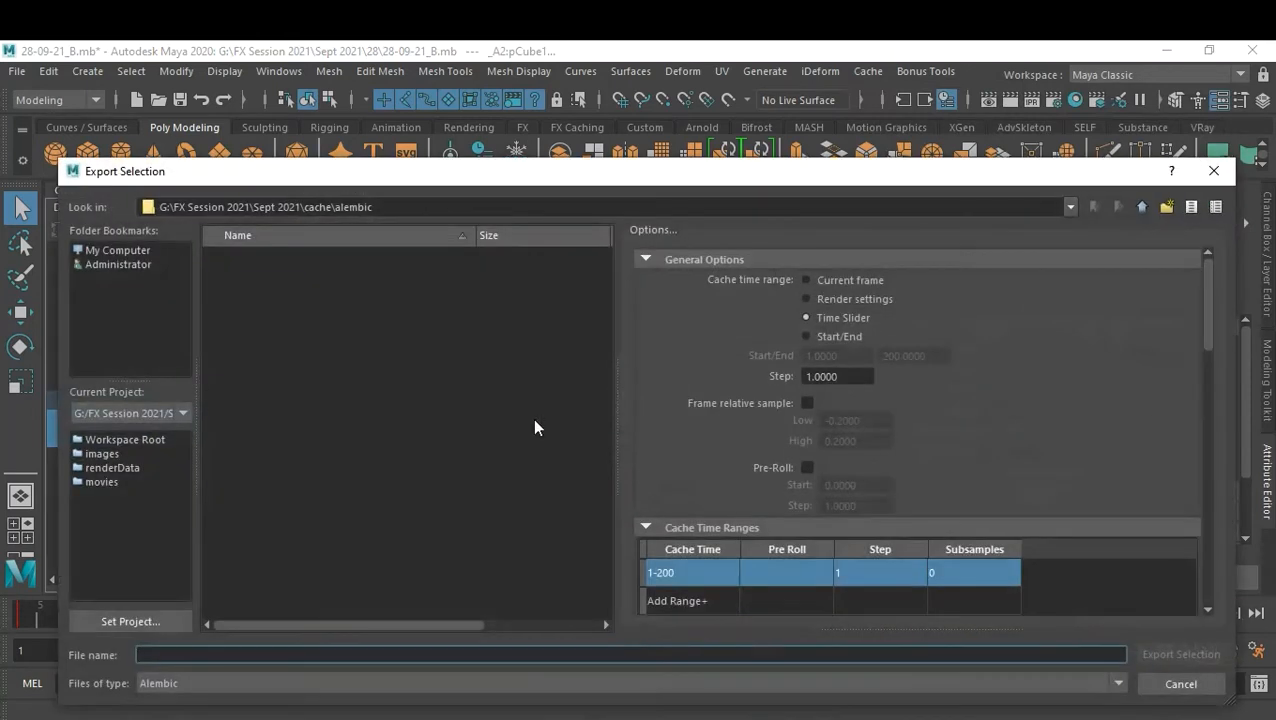
# - Export the selected sword and cube as the Alembic file 28-09-21_B in the 28 folder
pyautogui.click(1142, 207)
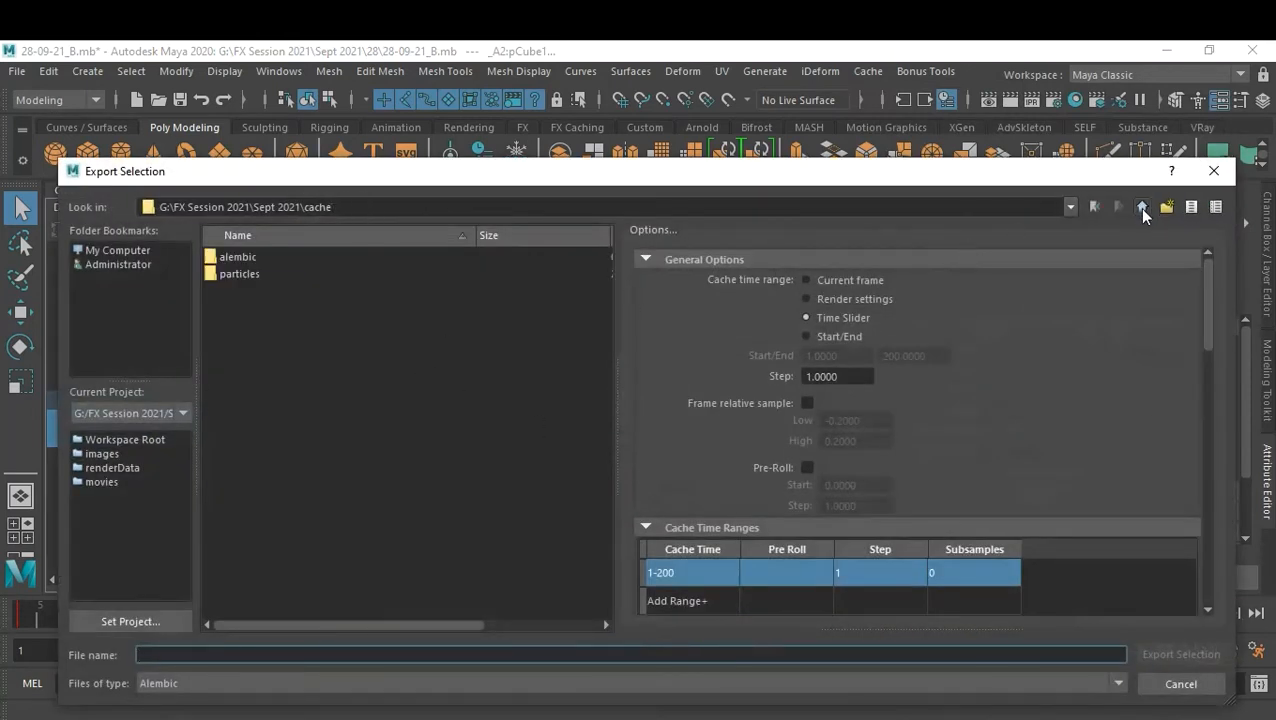
pyautogui.click(1142, 207)
pyautogui.doubleClick(236, 490)
pyautogui.click(276, 276)
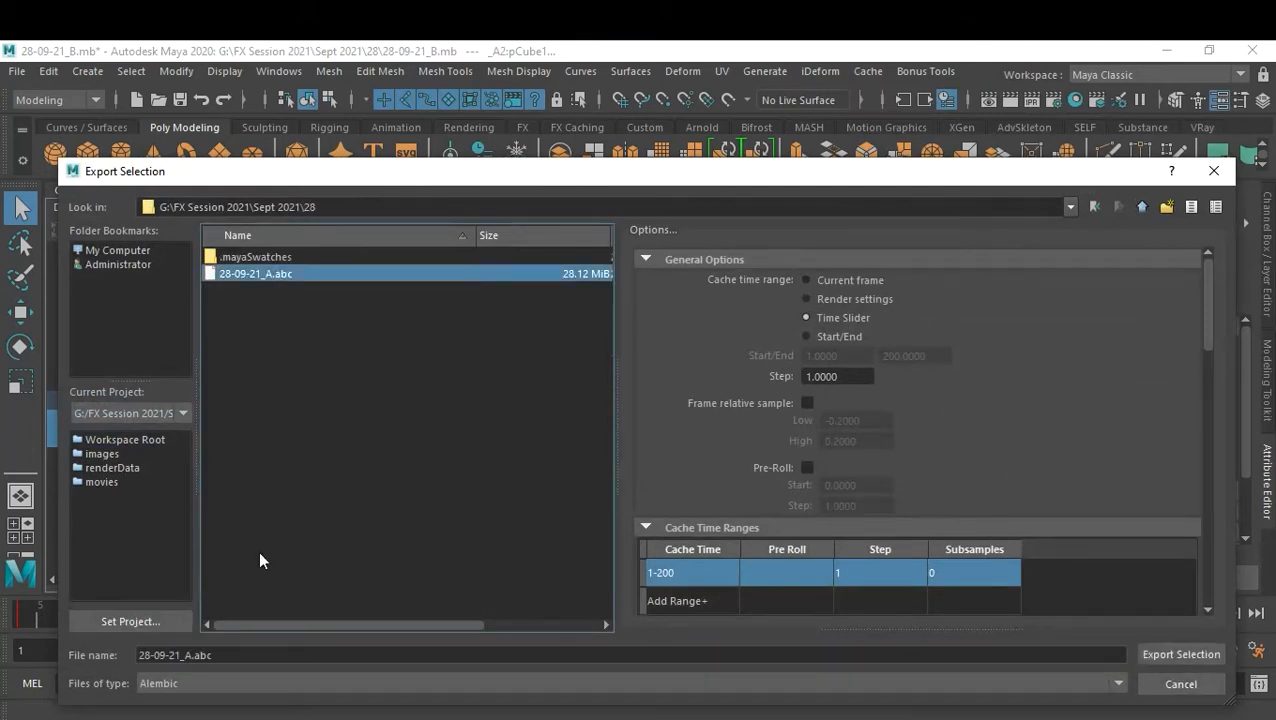
pyautogui.moveTo(185, 655); pyautogui.dragTo(232, 655)
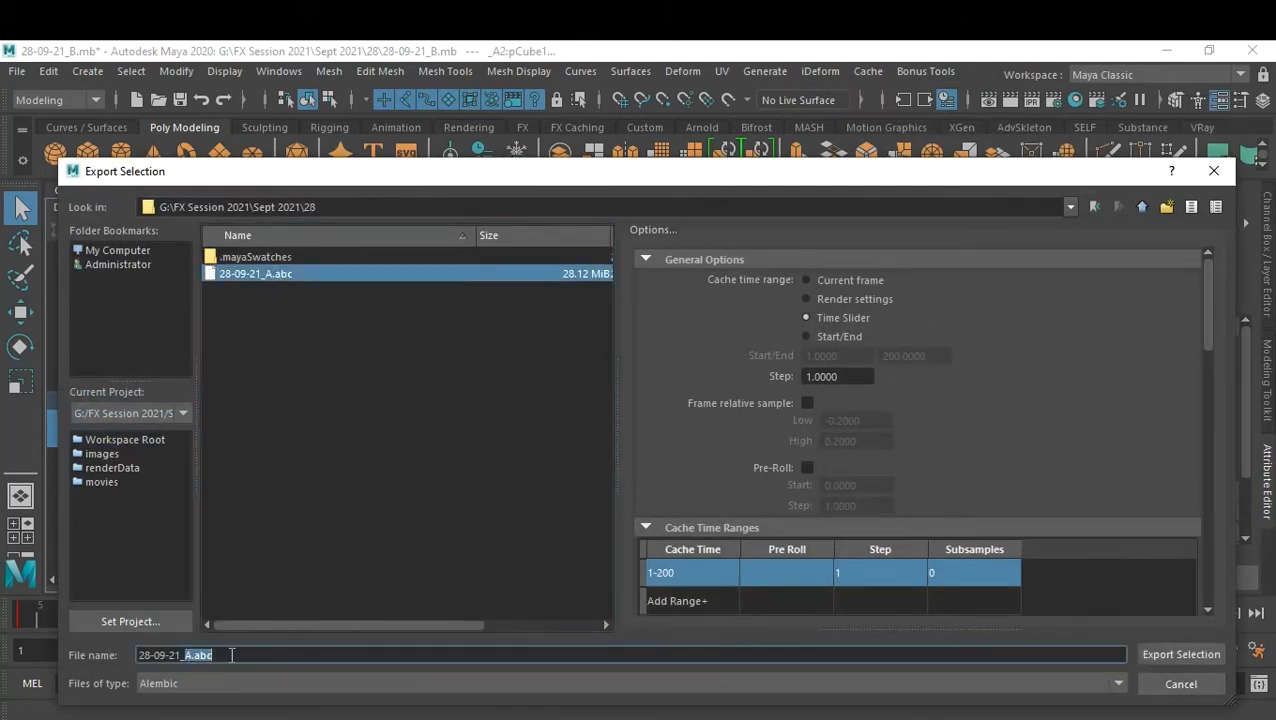
pyautogui.write('B')
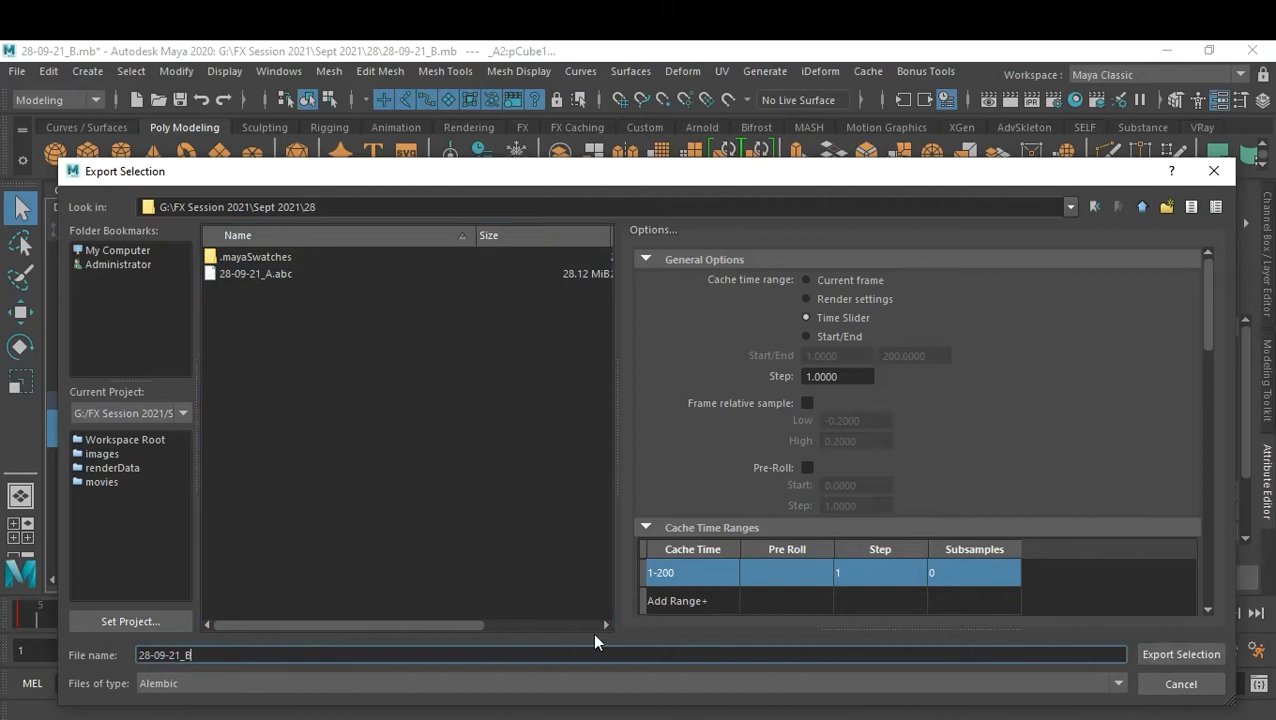
pyautogui.click(1151, 650)
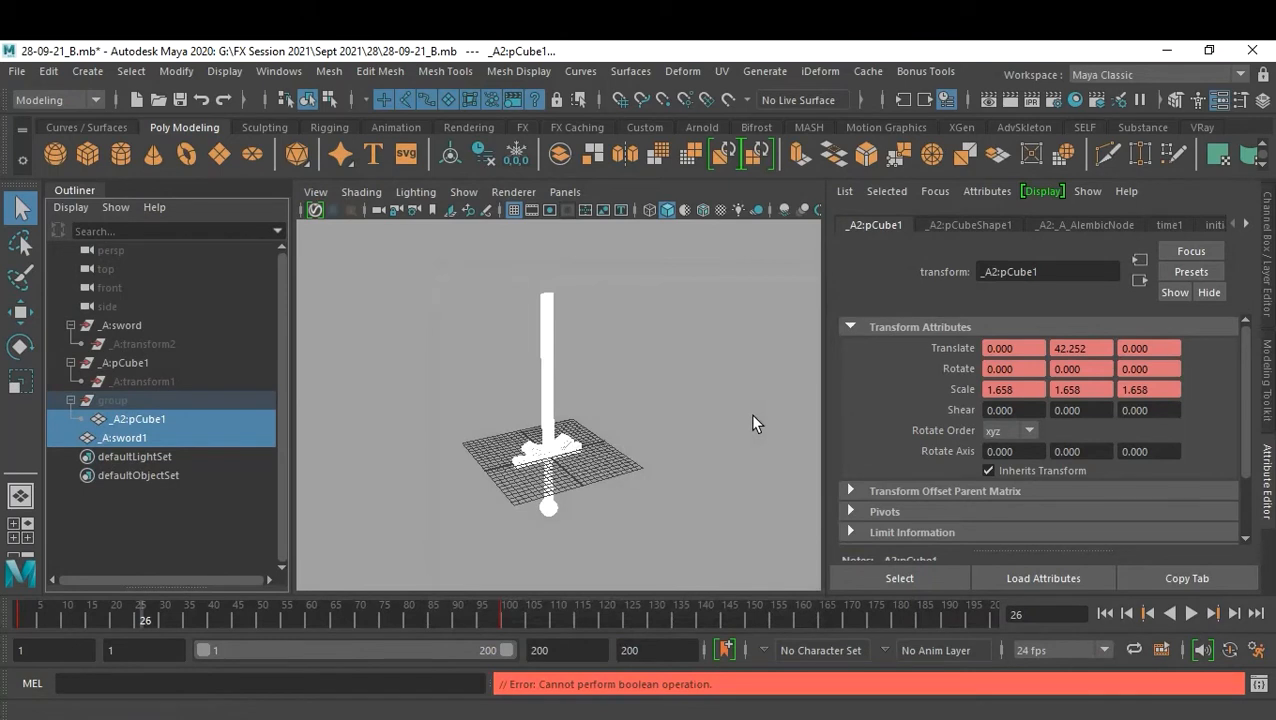
# - Deselect everything, save the scene and start a new empty scene
pyautogui.click(752, 416)
pyautogui.hotkey('ctrl', 's')
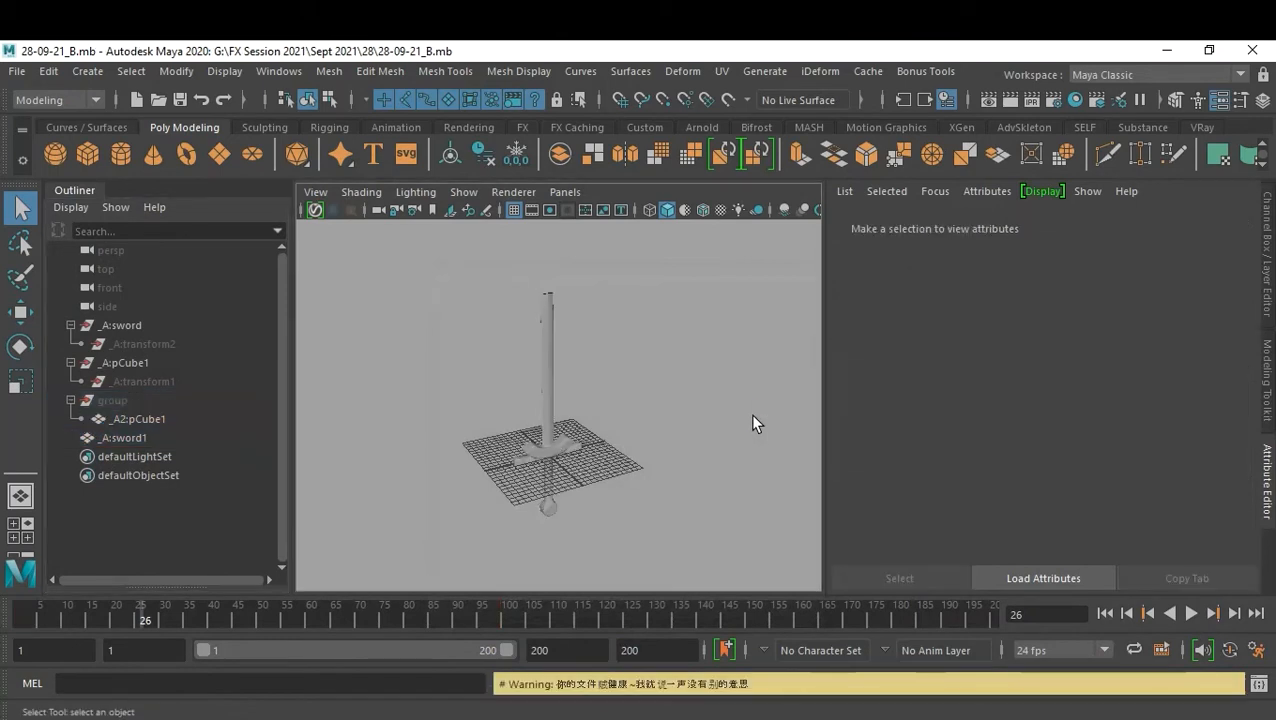
pyautogui.hotkey('ctrl', 'n')
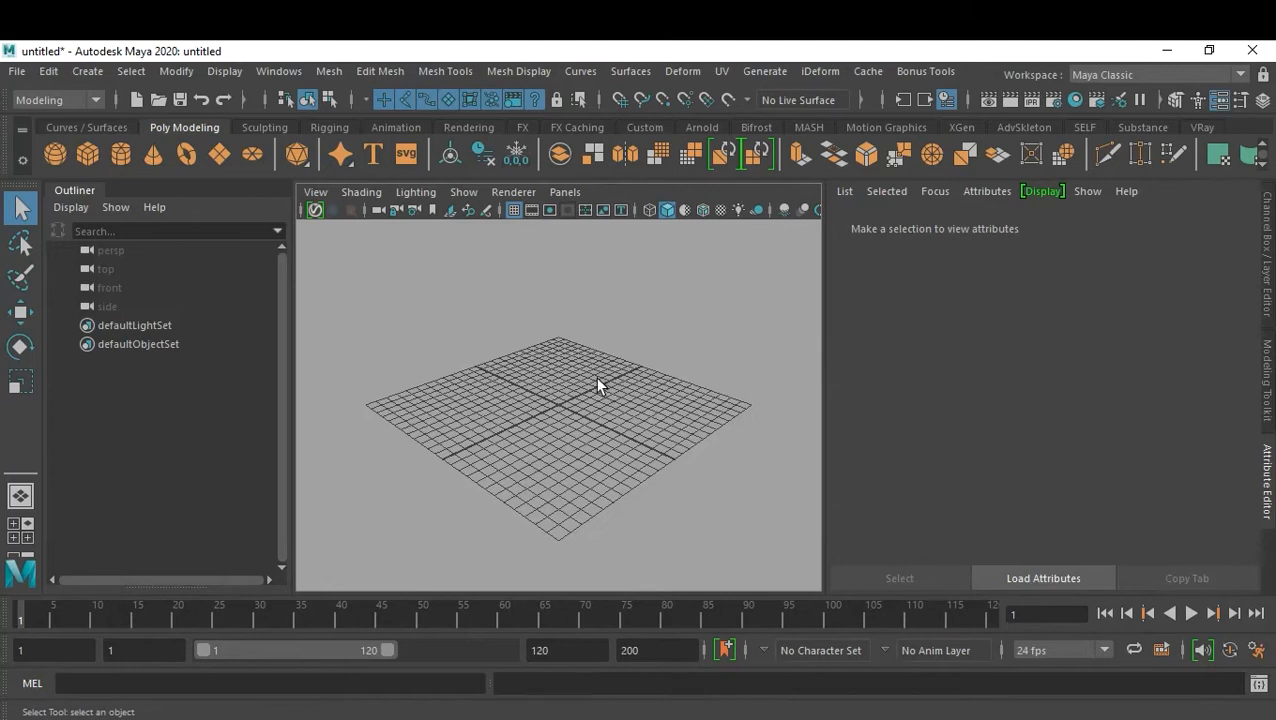
# - Import the Alembic file 28-09-21_B.abc from the 28 folder into the new scene
pyautogui.click(22, 70)
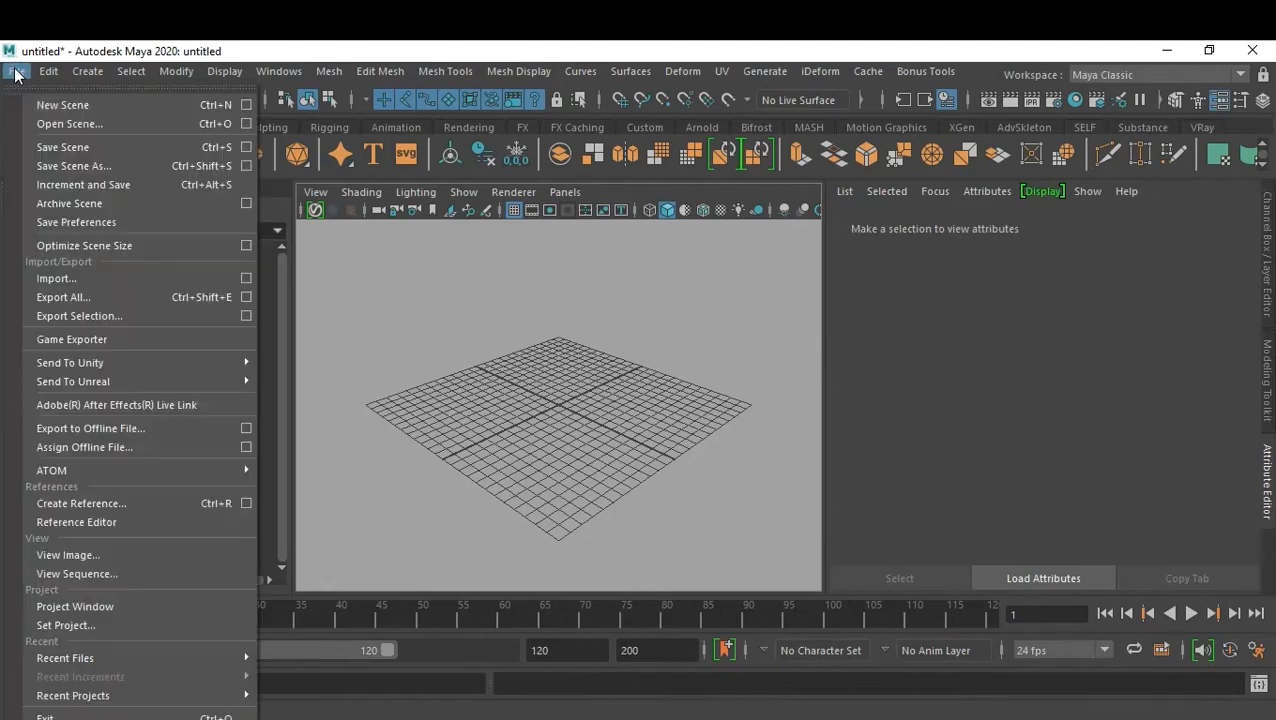
pyautogui.click(128, 276)
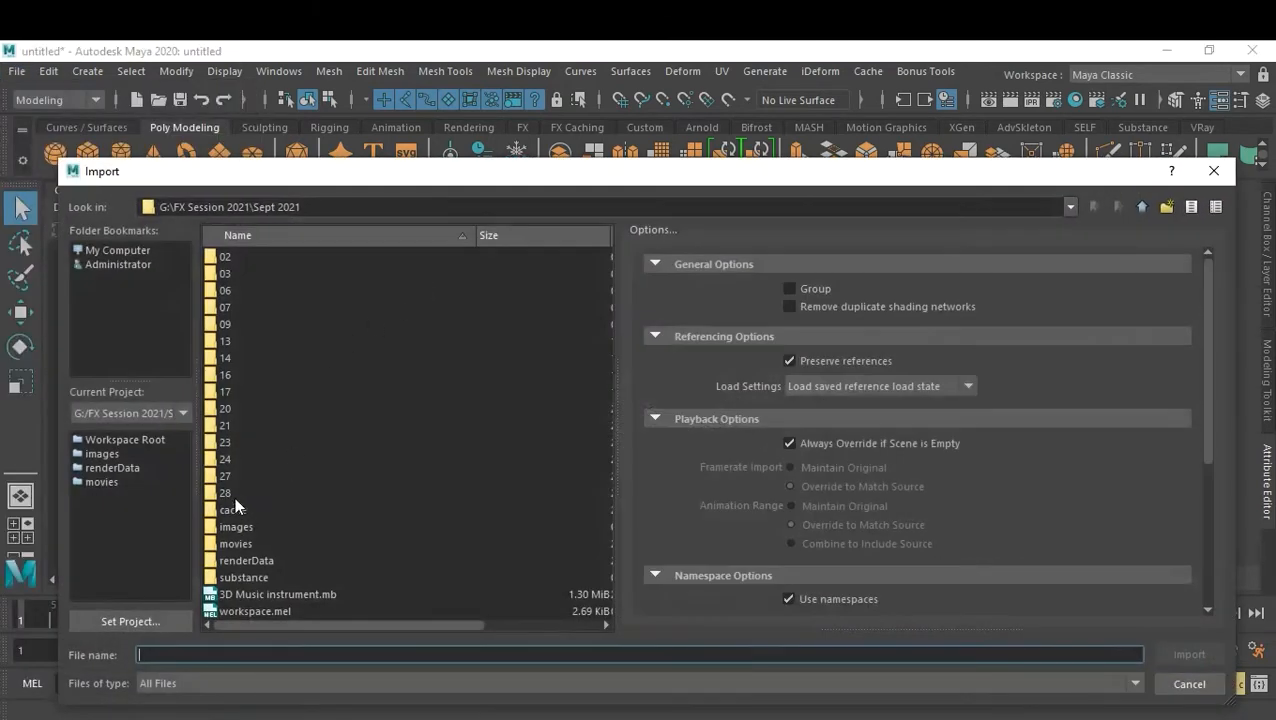
pyautogui.doubleClick(231, 492)
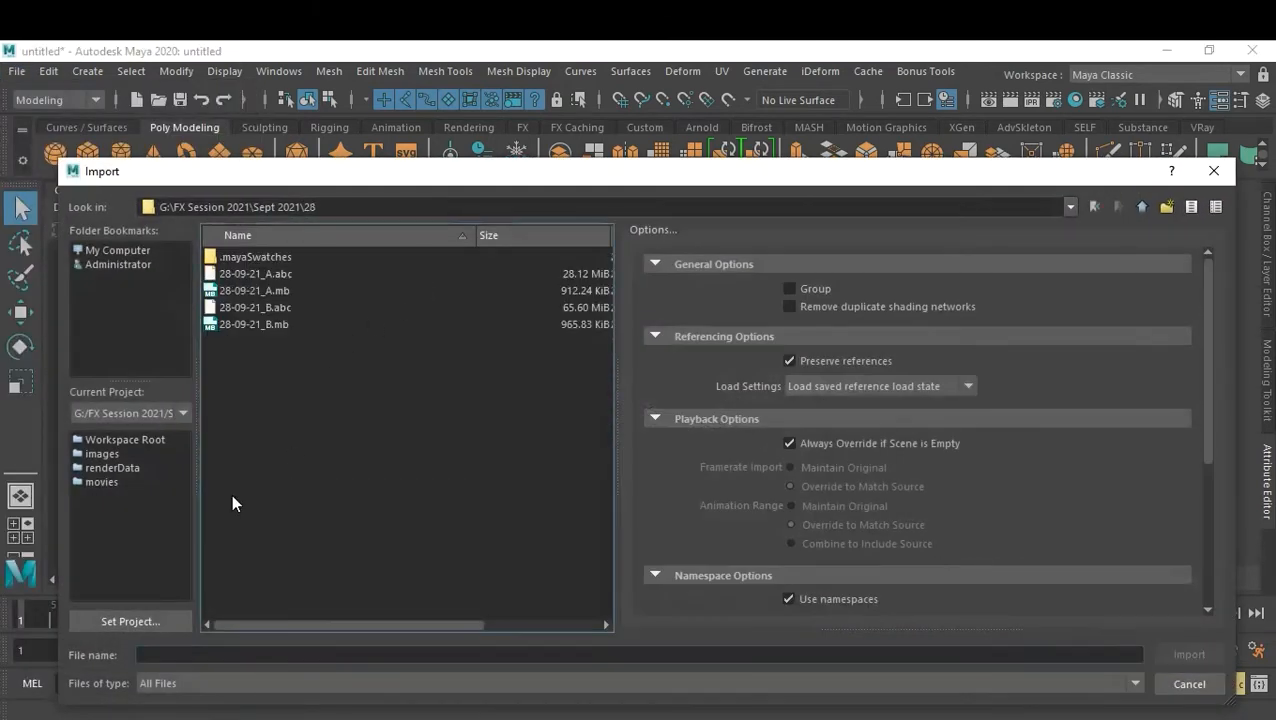
pyautogui.click(259, 311)
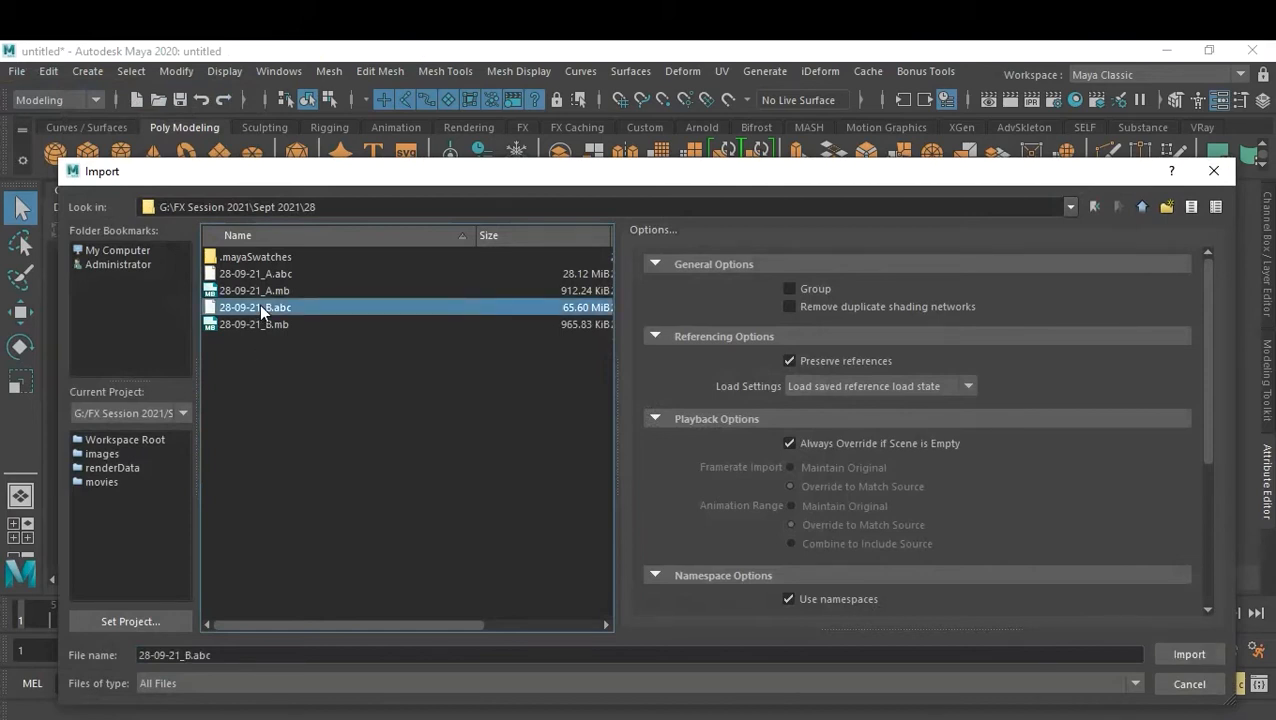
pyautogui.doubleClick(259, 307)
pyautogui.scroll(-8, 663, 432)
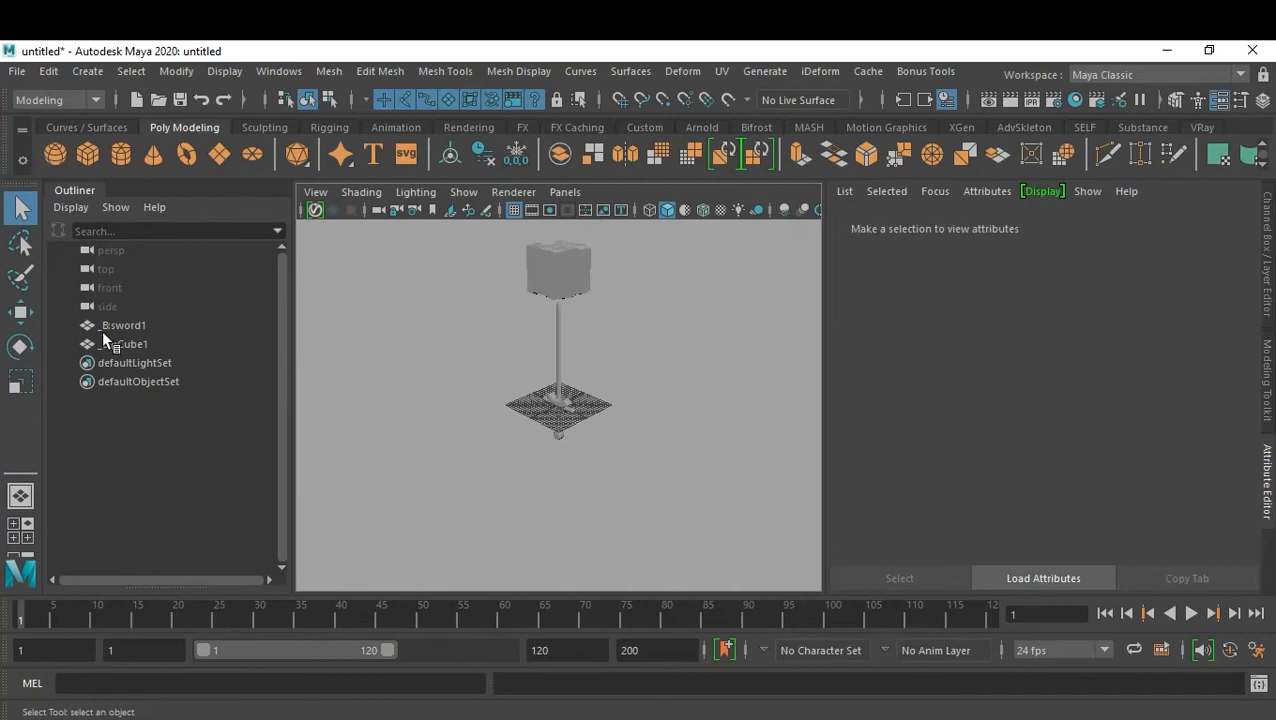
# - Hide the imported cube and turn off the viewport grid so only the sword shows
pyautogui.click(138, 345)
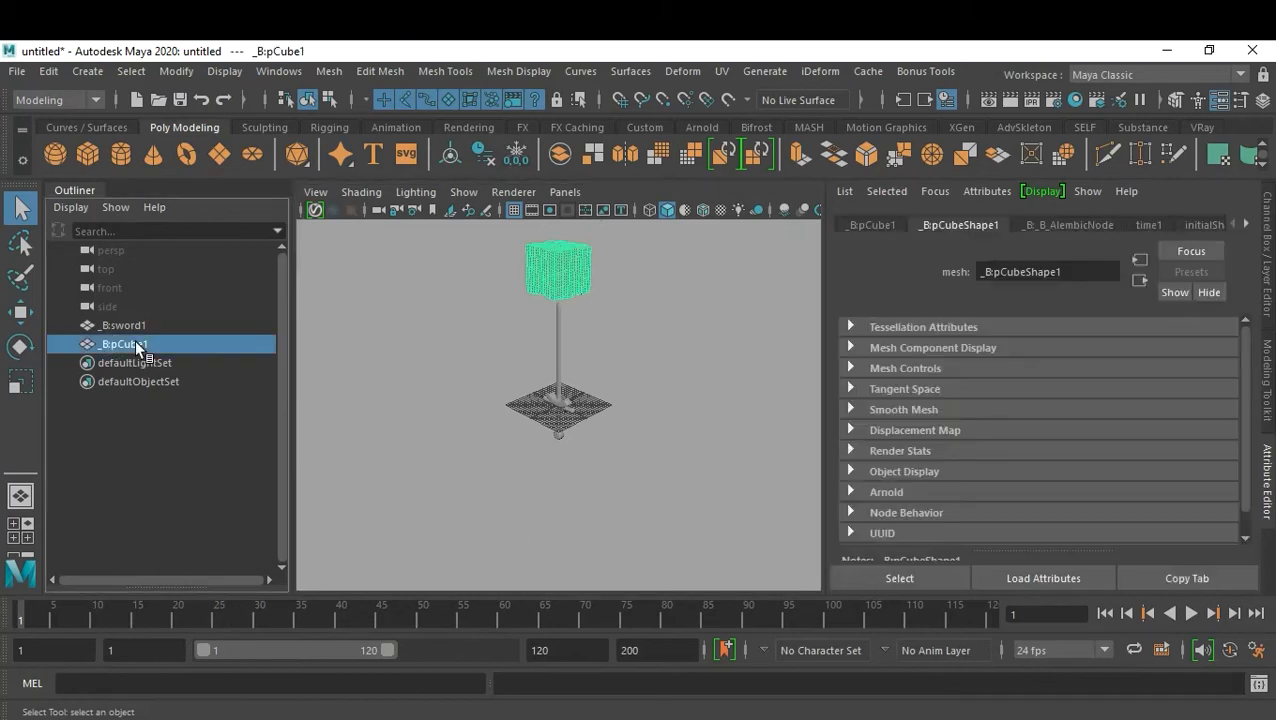
pyautogui.hotkey('ctrl', 'h')
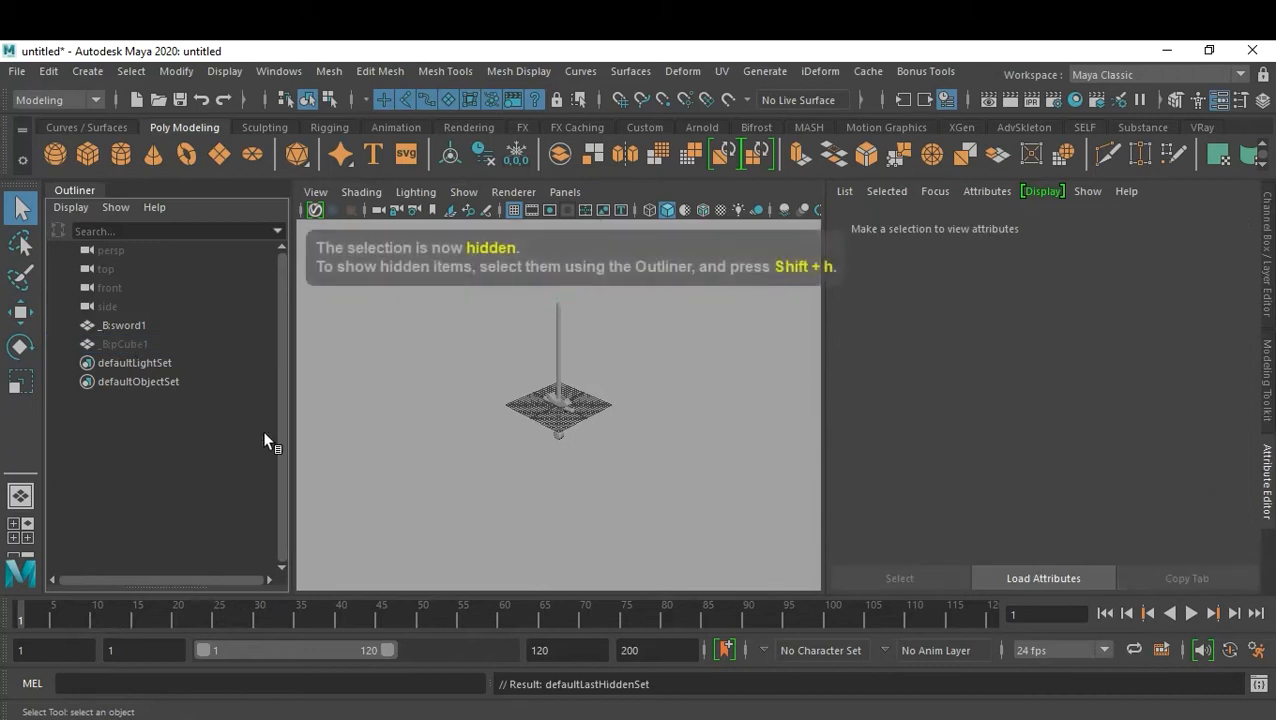
pyautogui.keyDown('alt'); pyautogui.moveTo(557, 455); pyautogui.dragTo(688, 466); pyautogui.keyUp('alt')
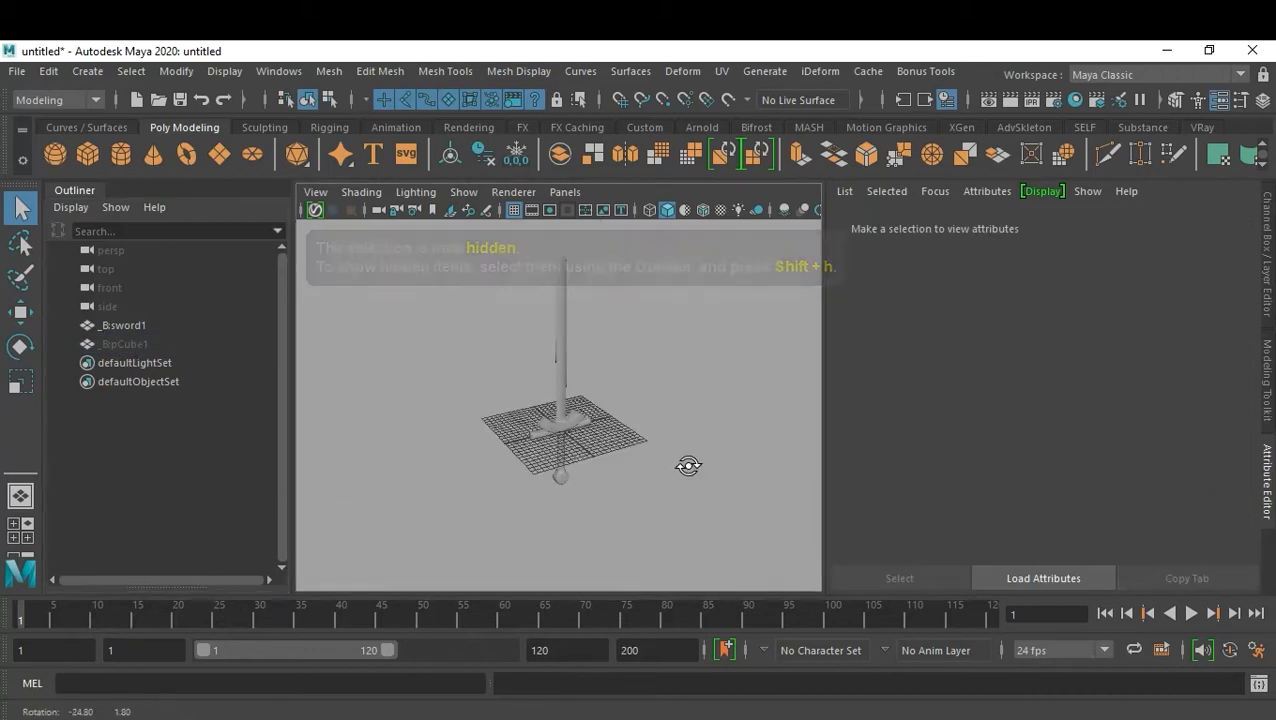
pyautogui.click(514, 209)
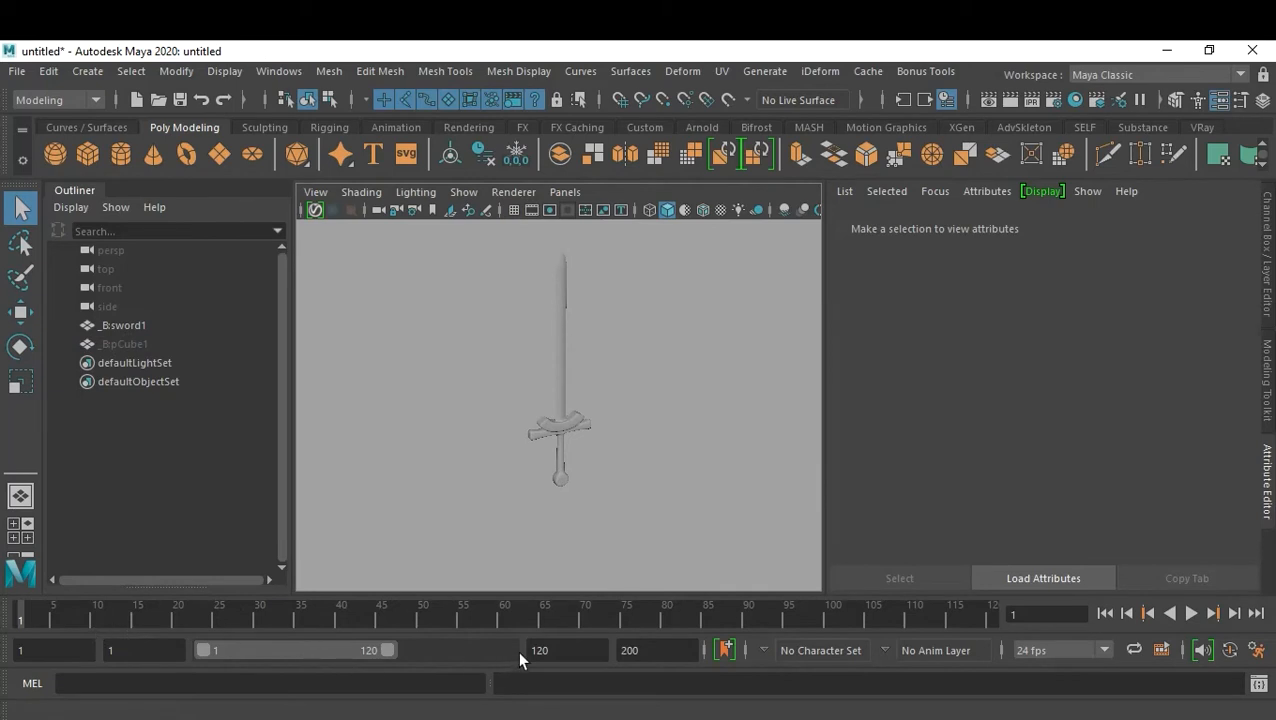
# - Scrub the dissolve to frame 51 and inspect the sword's cut edge and mesh up close
pyautogui.moveTo(75, 612); pyautogui.dragTo(442, 645)
pyautogui.keyDown('alt'); pyautogui.moveTo(570, 530); pyautogui.dragTo(567, 459); pyautogui.keyUp('alt')
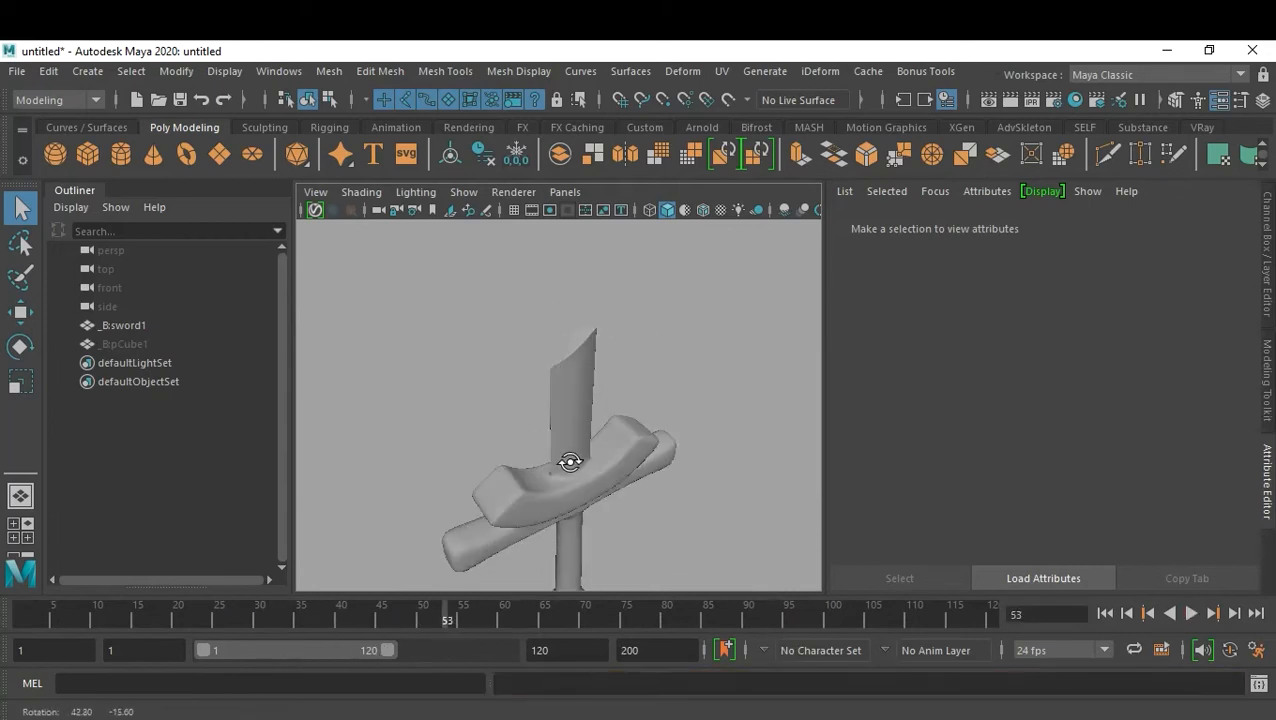
pyautogui.moveTo(435, 620)
pyautogui.mouseDown()
pyautogui.moveTo(406, 620)
pyautogui.moveTo(456, 620)
pyautogui.moveTo(432, 620)
pyautogui.mouseUp()
pyautogui.click(573, 299)
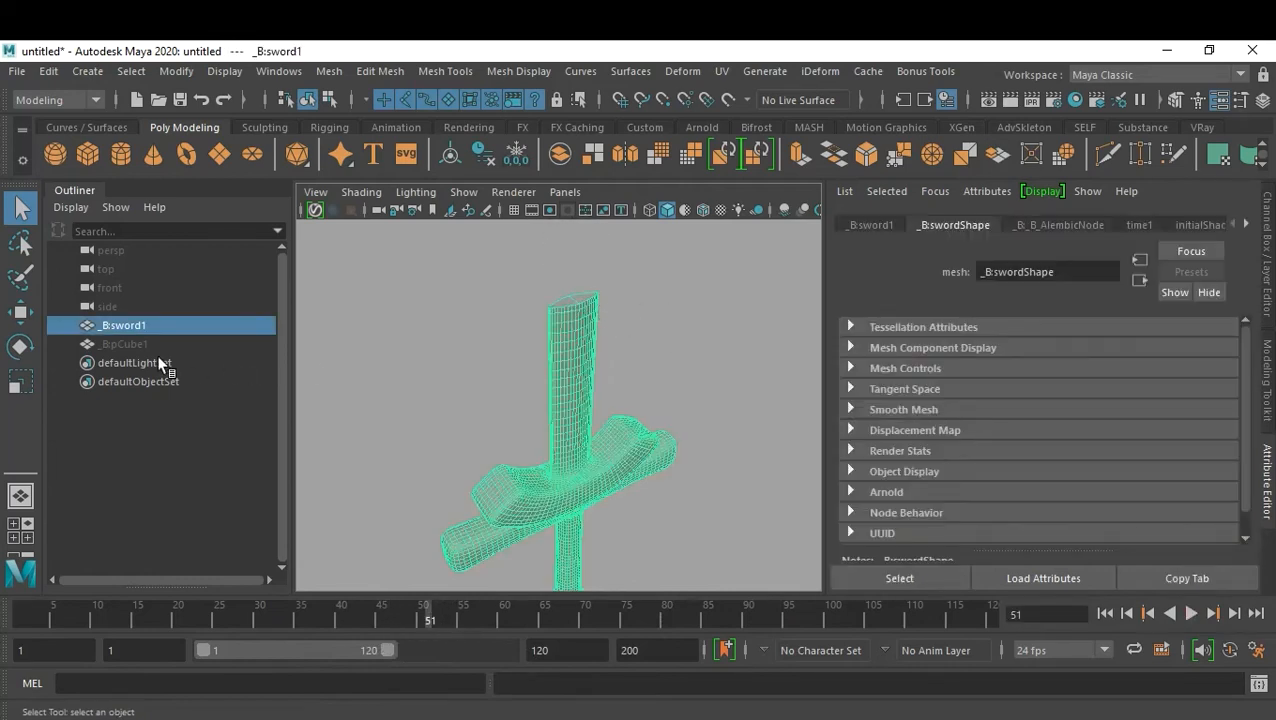
# - Show the hidden cube again by setting its Visibility to 1, and view it together with the sword
pyautogui.click(142, 344)
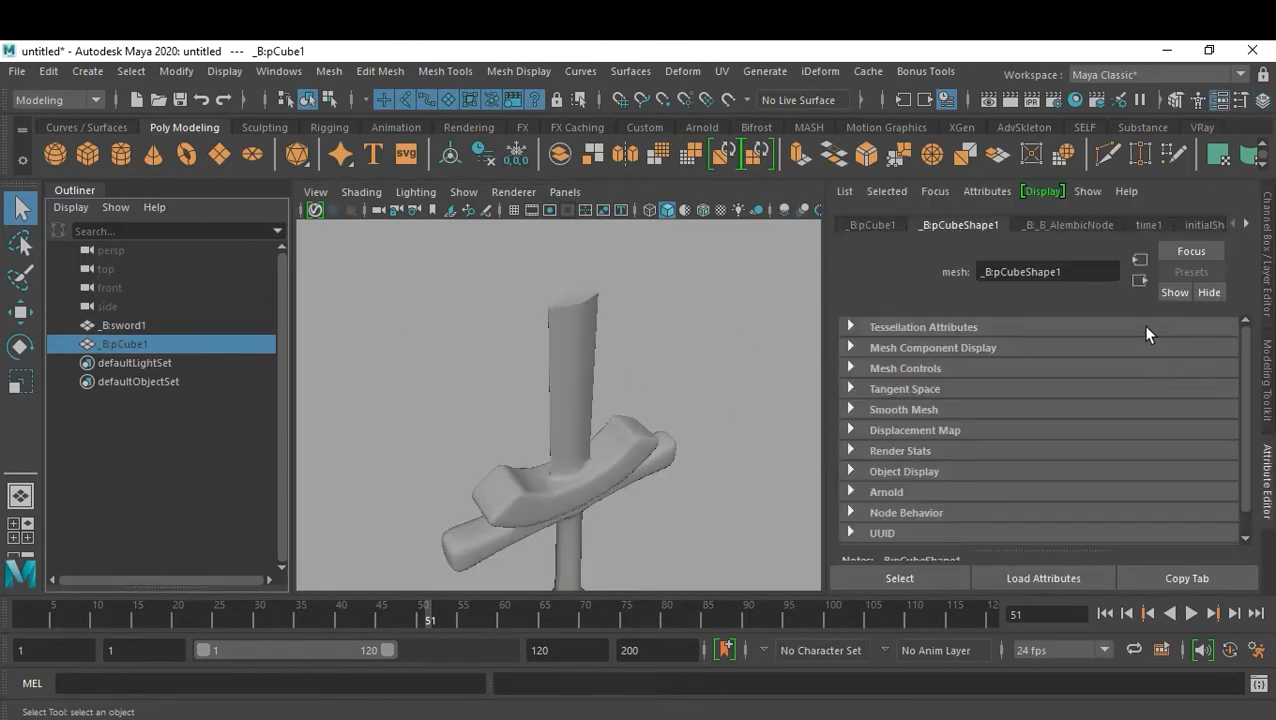
pyautogui.hotkey('ctrl', 'a')
pyautogui.scroll(-1, 1193, 386)
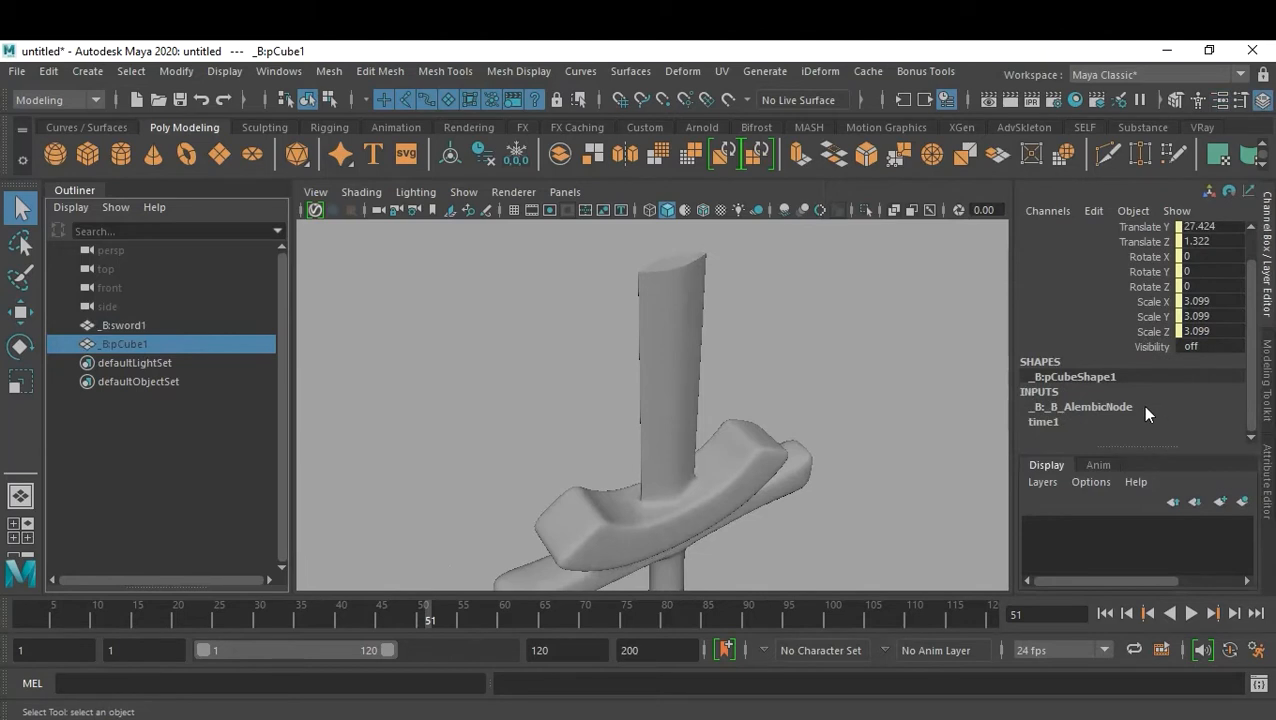
pyautogui.click(1206, 349)
pyautogui.write('1')
pyautogui.press('Return')
pyautogui.scroll(-6, 738, 420)
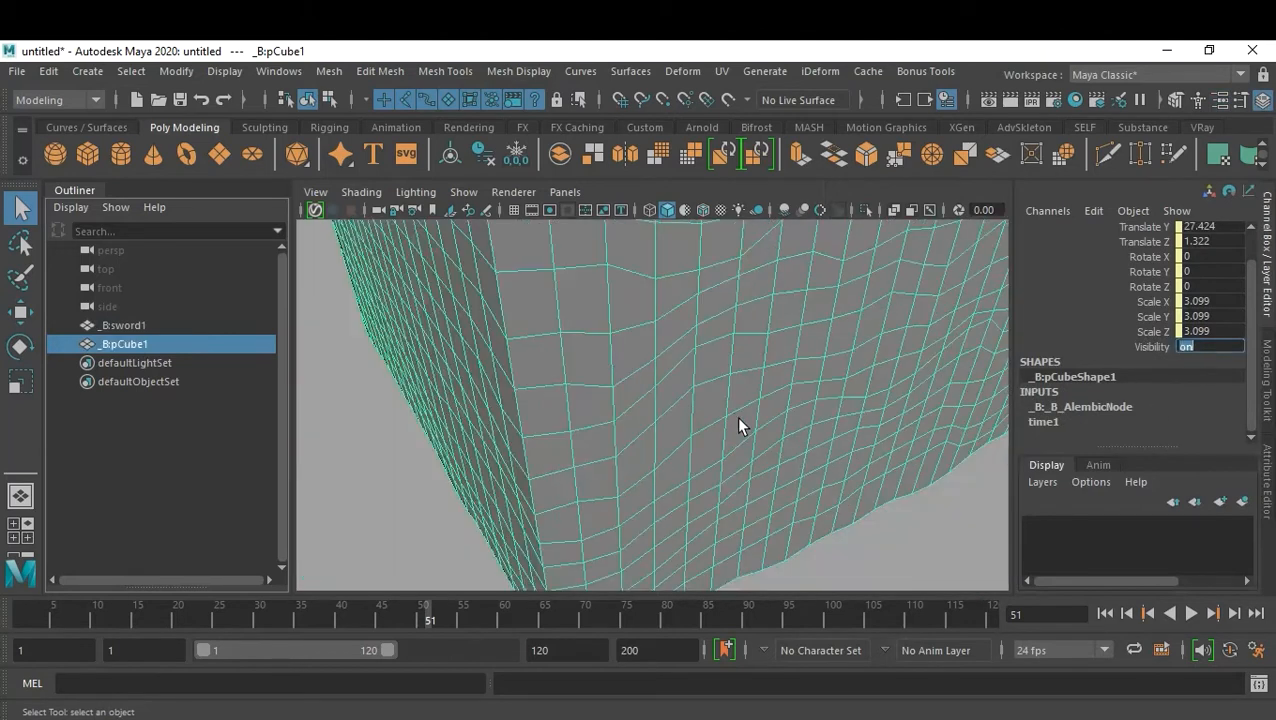
pyautogui.click(833, 482)
pyautogui.moveTo(791, 504)
pyautogui.keyDown('alt'); pyautogui.mouseDown()
pyautogui.moveTo(755, 404)
pyautogui.moveTo(738, 460)
pyautogui.moveTo(731, 446)
pyautogui.mouseUp(); pyautogui.keyUp('alt')
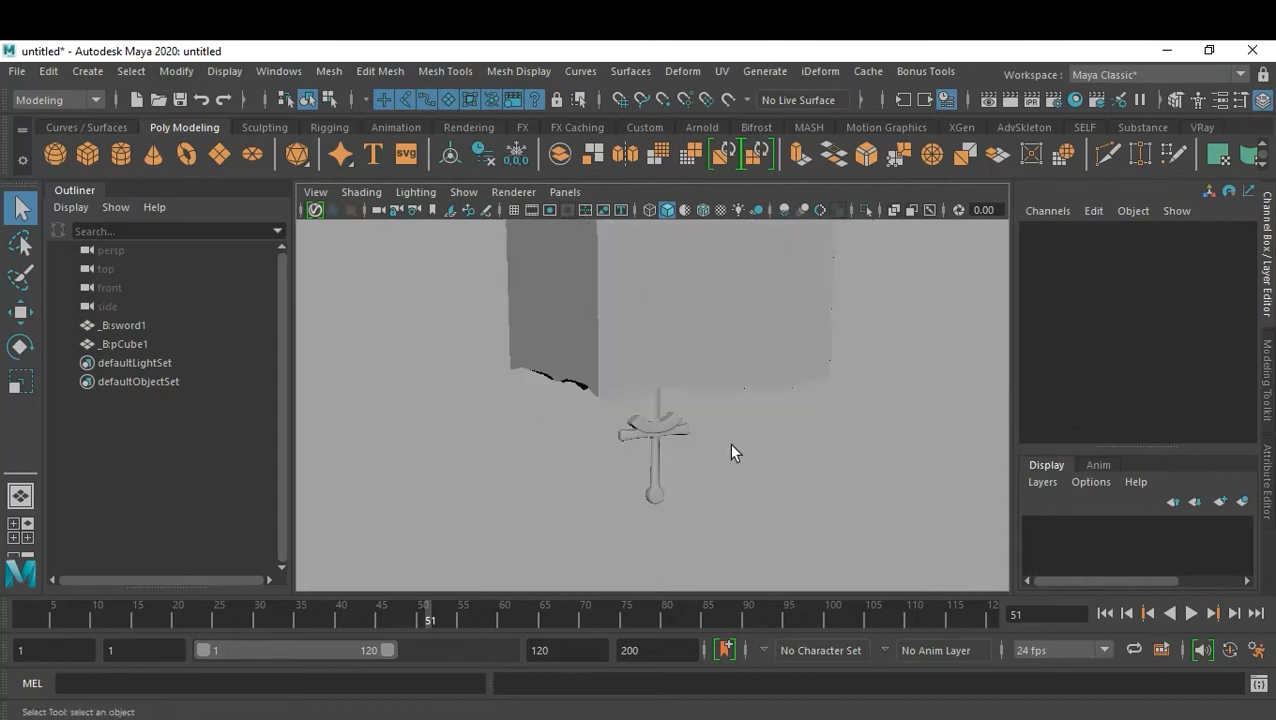
# - Restore the gradient viewport background and add one new toon outline to the sword and cube together
pyautogui.hotkey('alt', 'b')
pyautogui.click(675, 319)
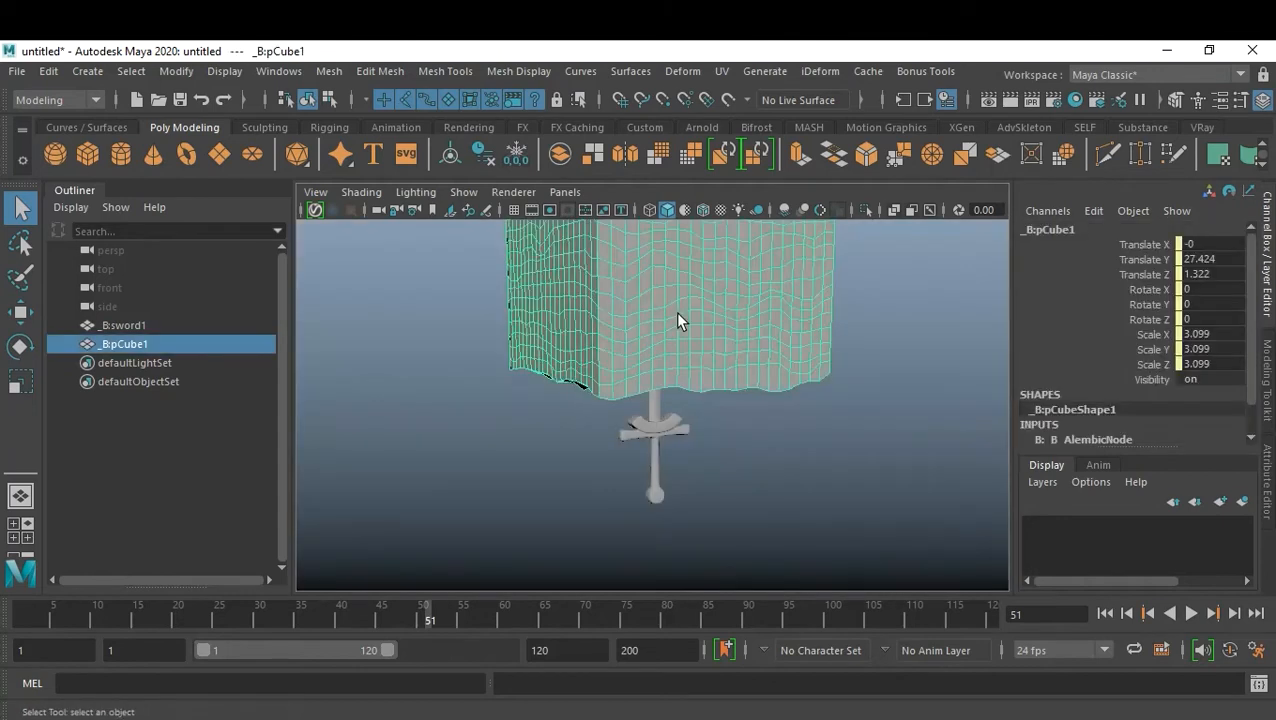
pyautogui.click(664, 423)
pyautogui.keyDown('shift'); pyautogui.click(678, 346); pyautogui.keyUp('shift')
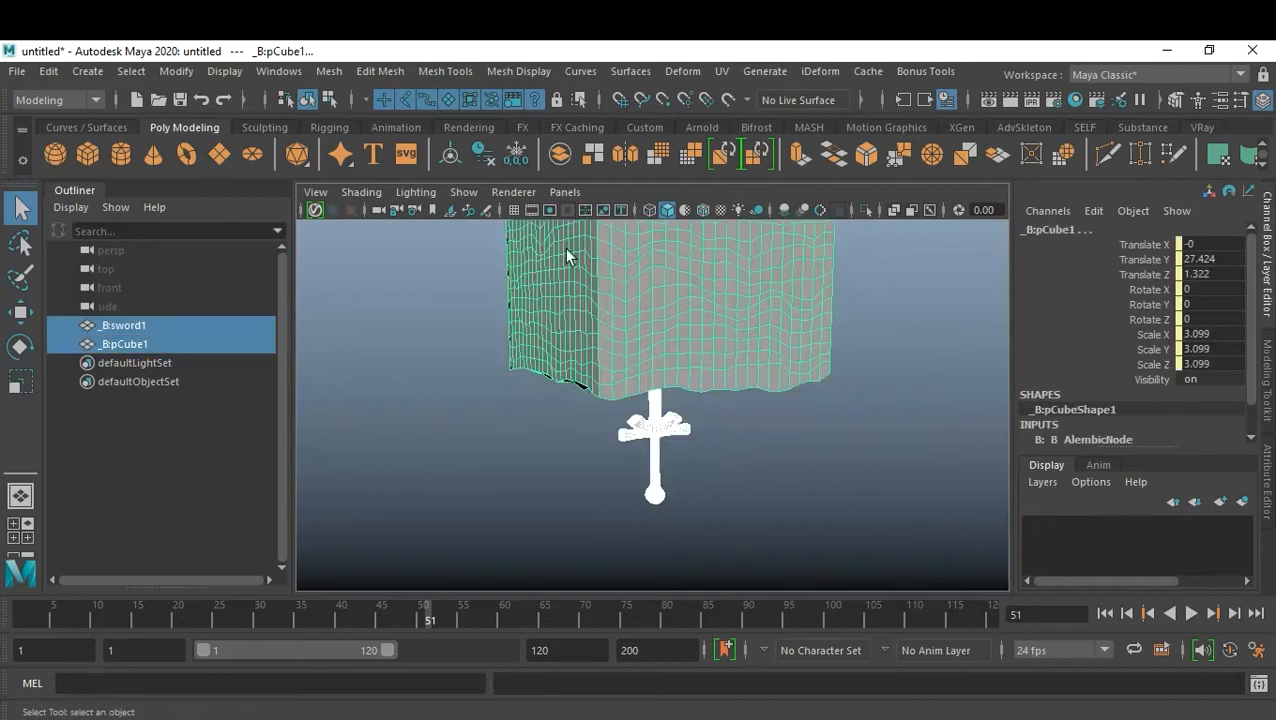
pyautogui.click(76, 98)
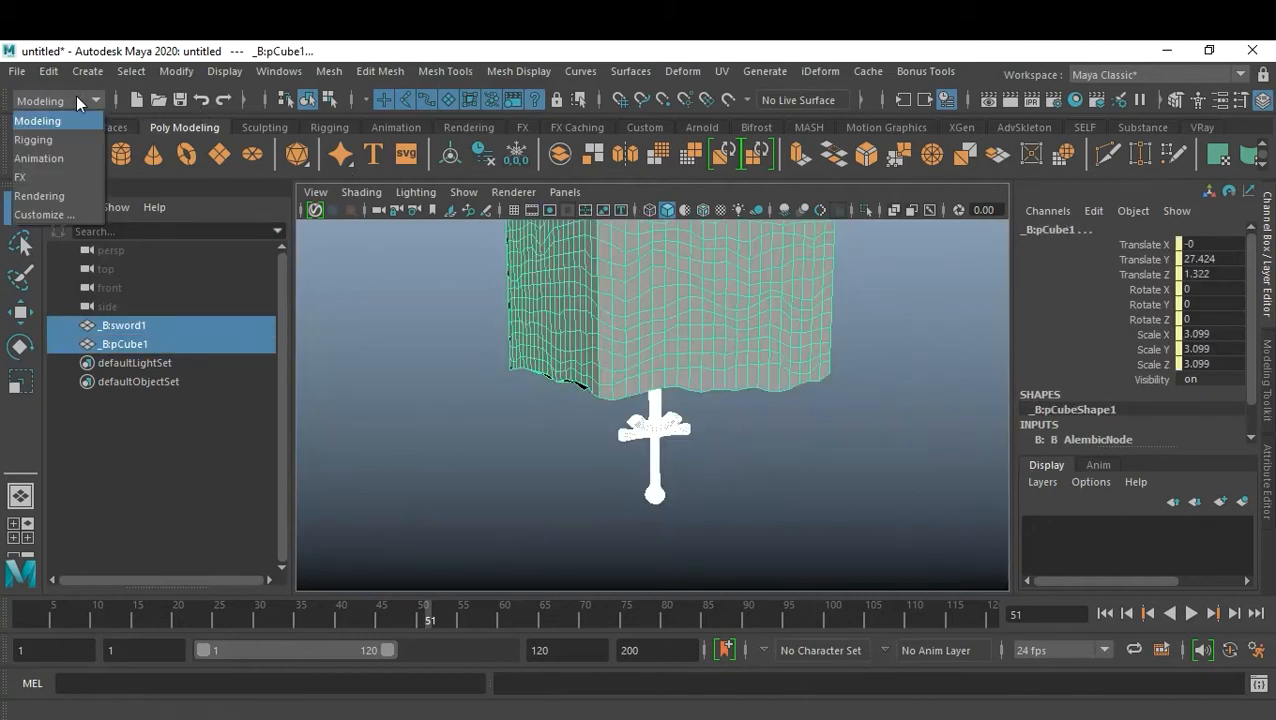
pyautogui.click(40, 177)
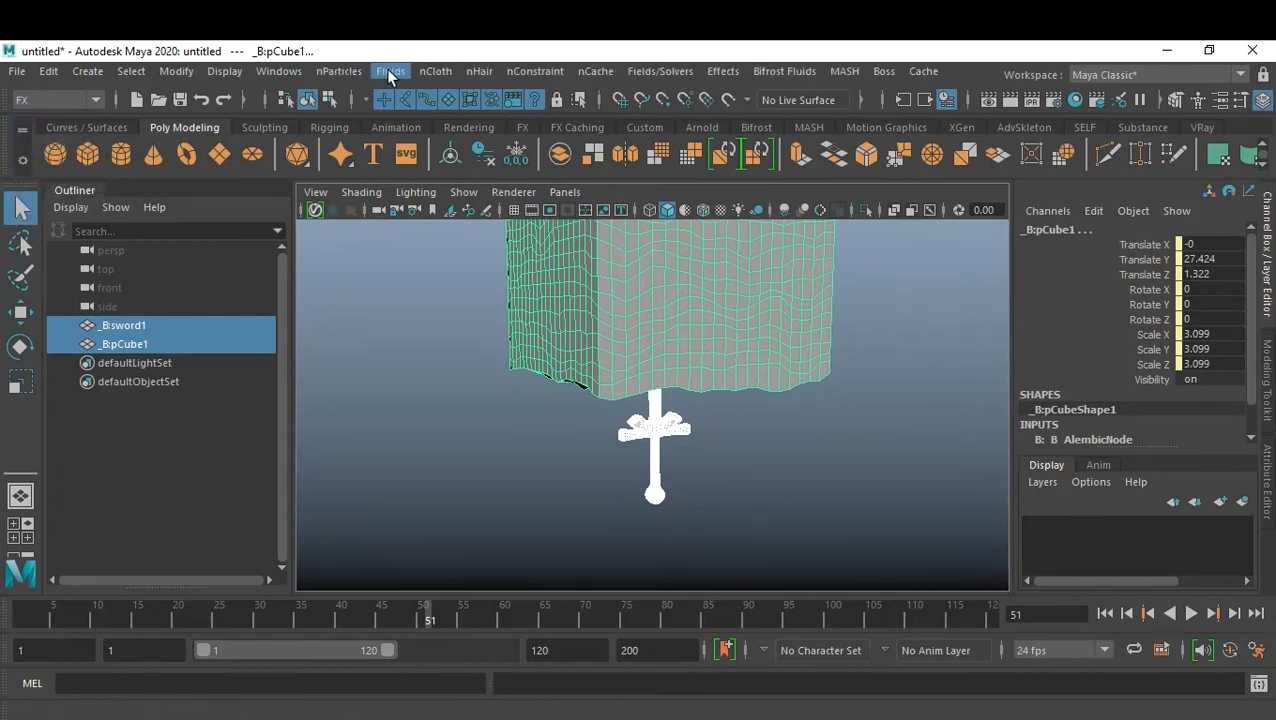
pyautogui.click(58, 100)
pyautogui.click(55, 196)
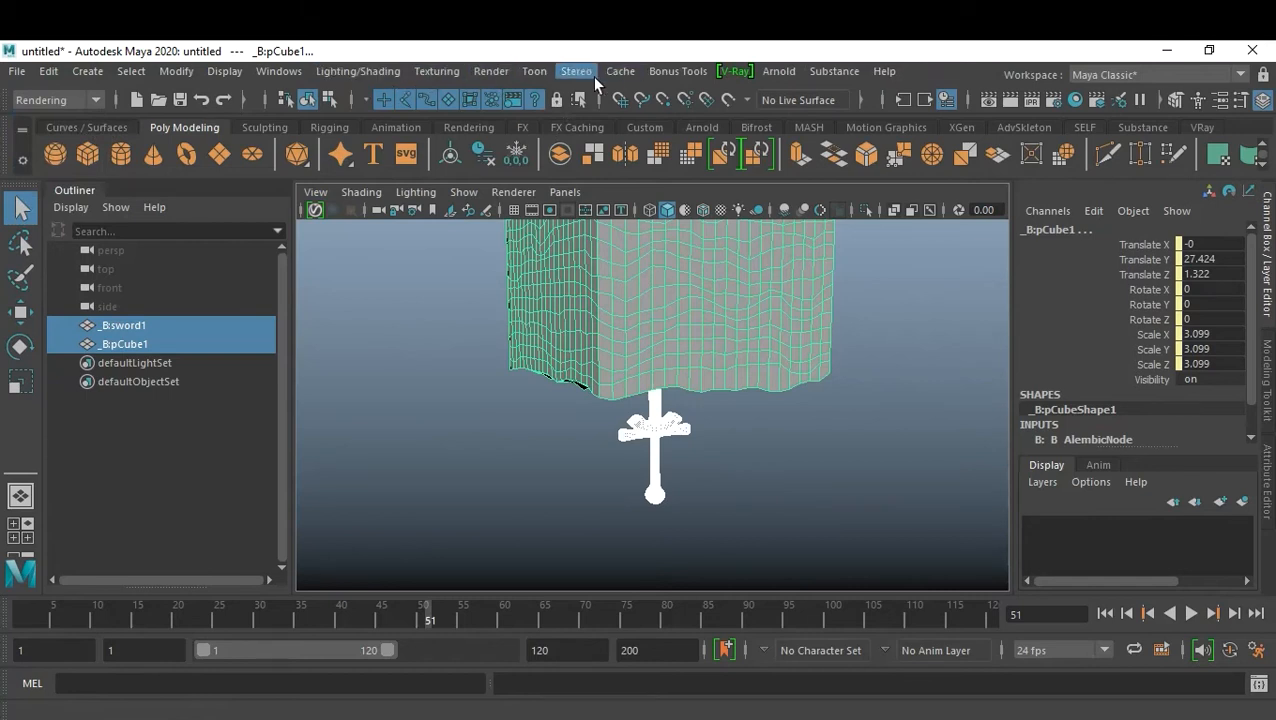
pyautogui.click(534, 71)
pyautogui.moveTo(655, 145)
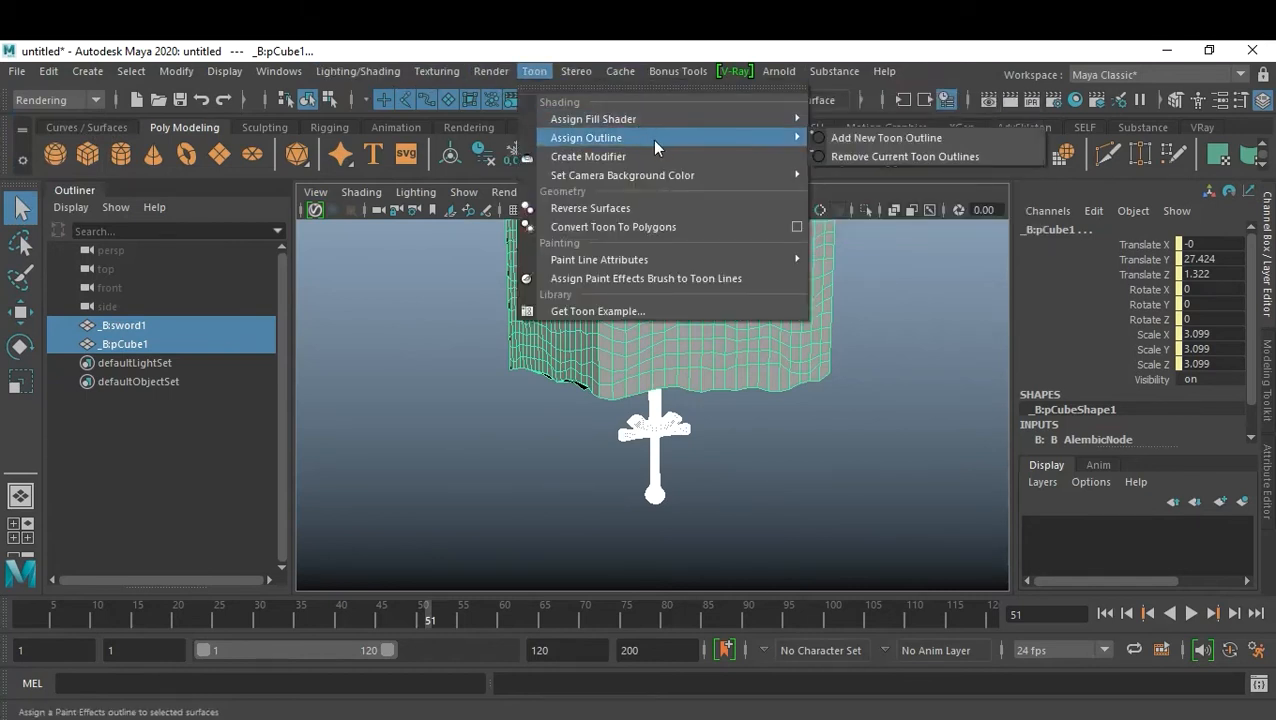
pyautogui.click(938, 142)
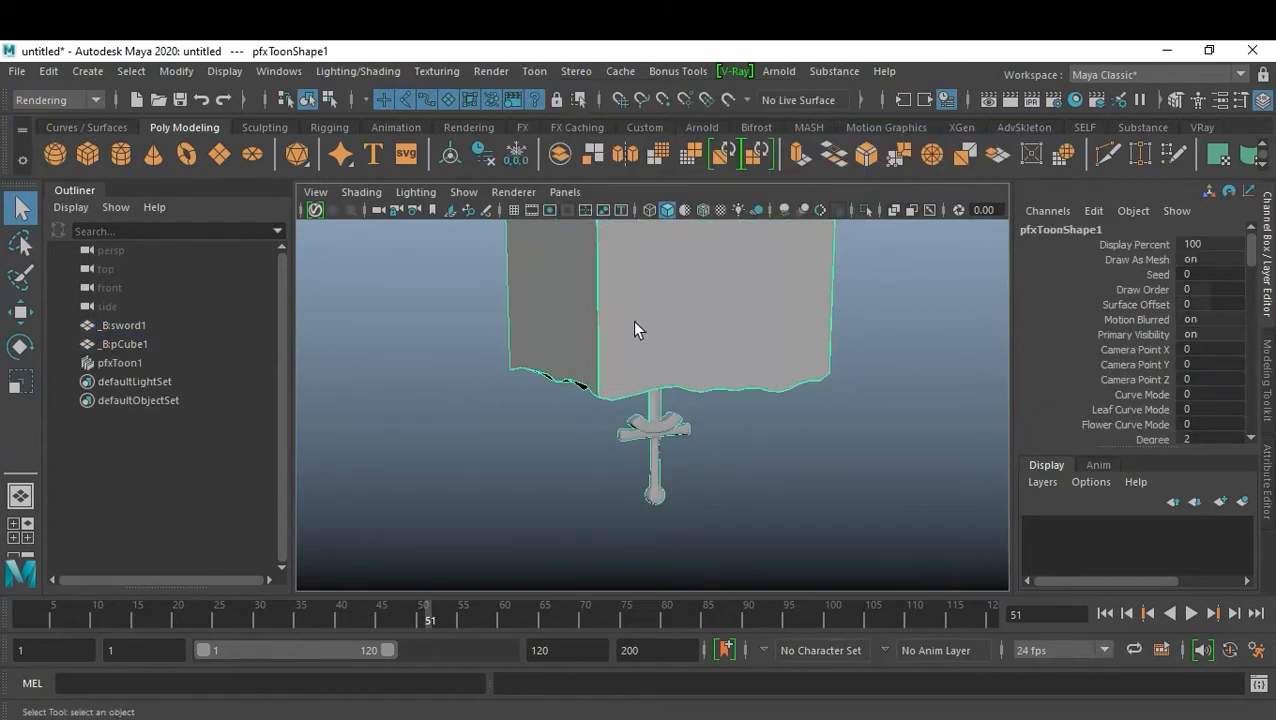
# - Set the toon outline's Profile Lines and Border Lines to Off, disable Crease Lines and enable Intersection Lines
pyautogui.hotkey('ctrl', 'a')
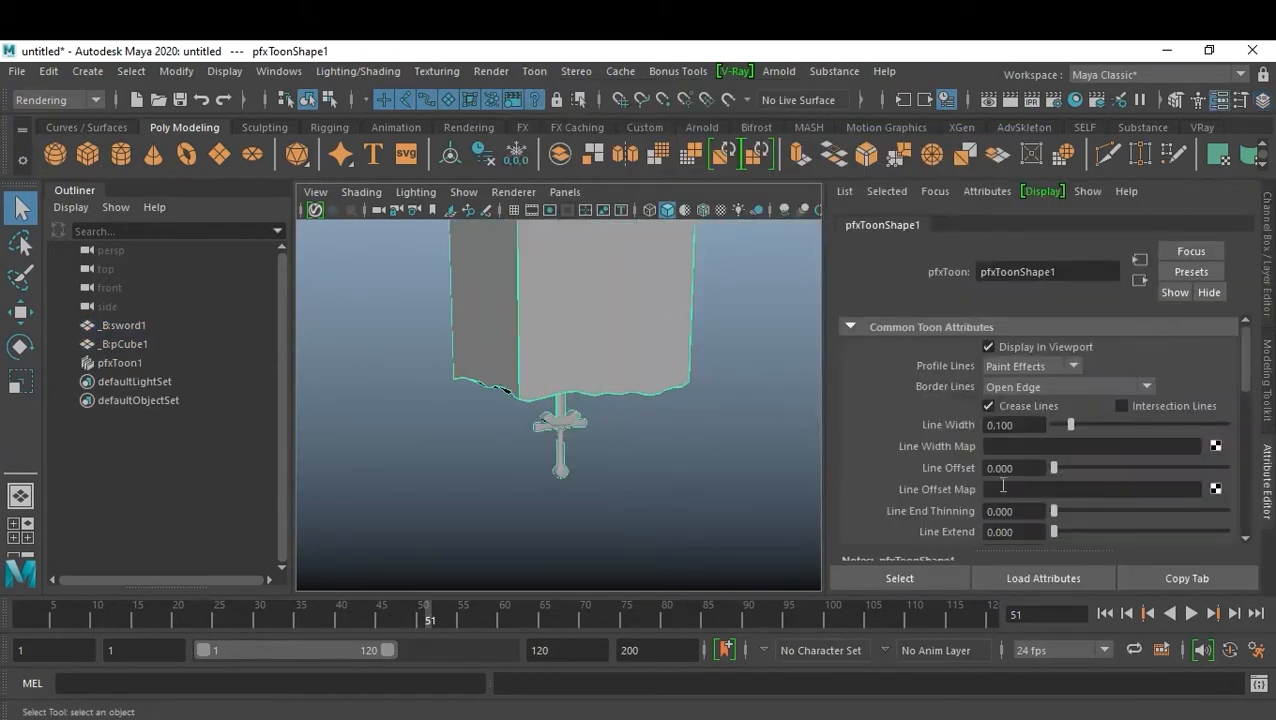
pyautogui.click(1030, 365)
pyautogui.click(1029, 388)
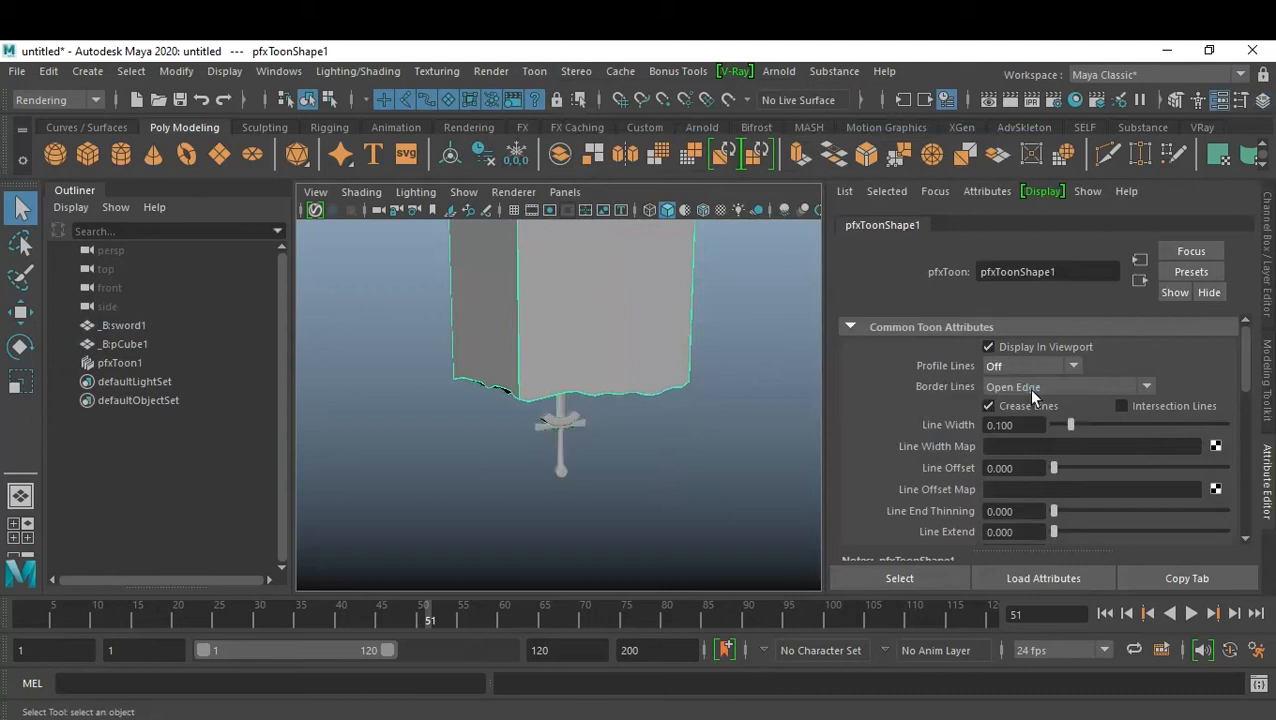
pyautogui.click(1031, 391)
pyautogui.click(1028, 407)
pyautogui.click(1122, 406)
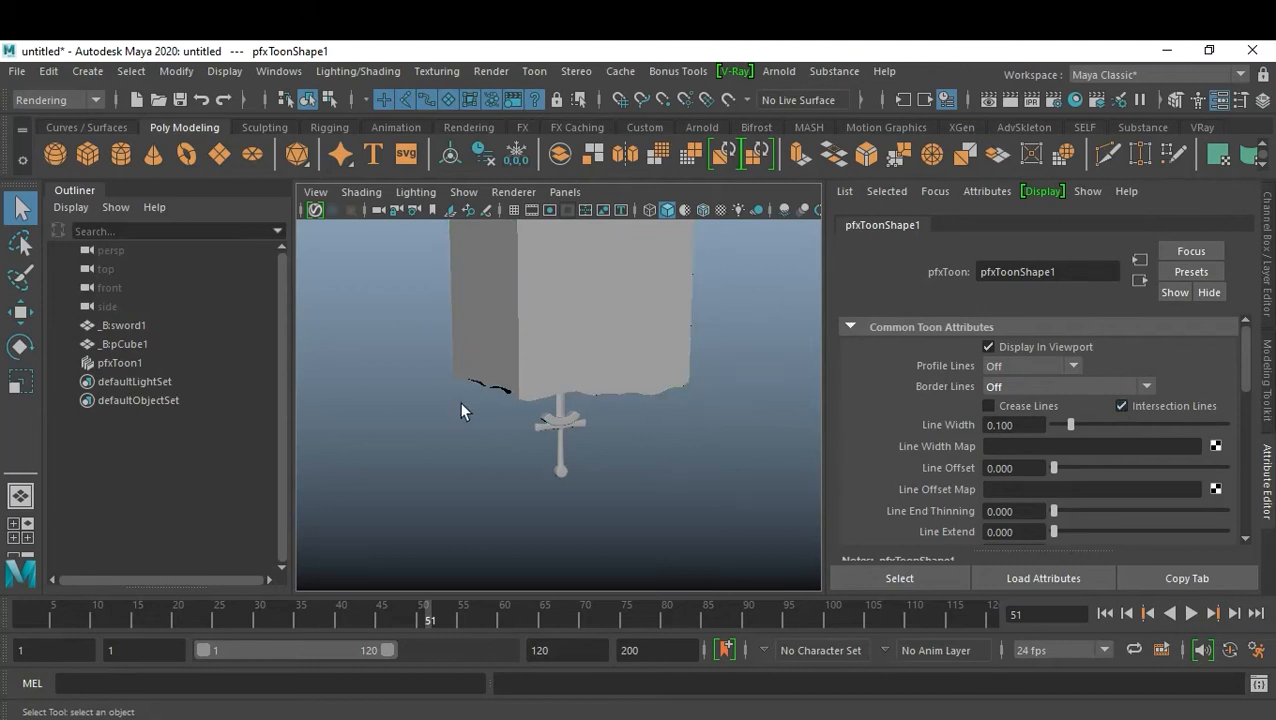
# - Switch to wireframe display and inspect the toon intersection line at the blade's cut edge up close
pyautogui.click(604, 208)
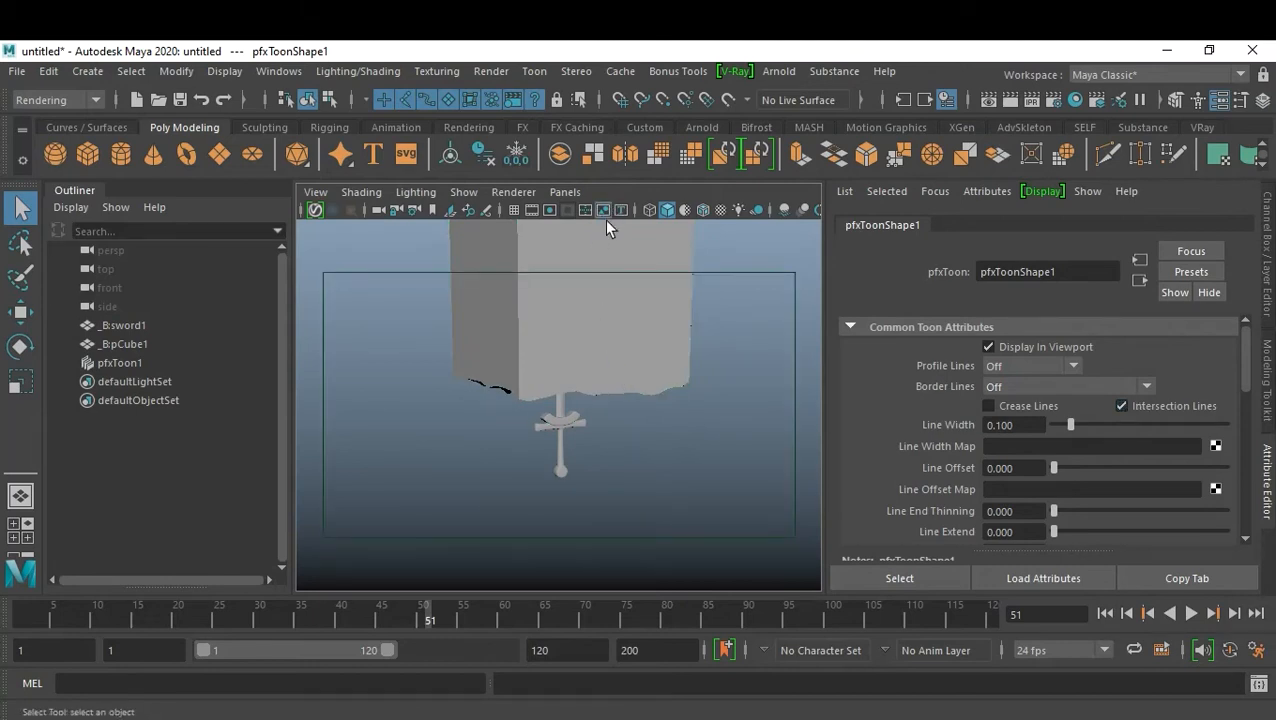
pyautogui.click(605, 211)
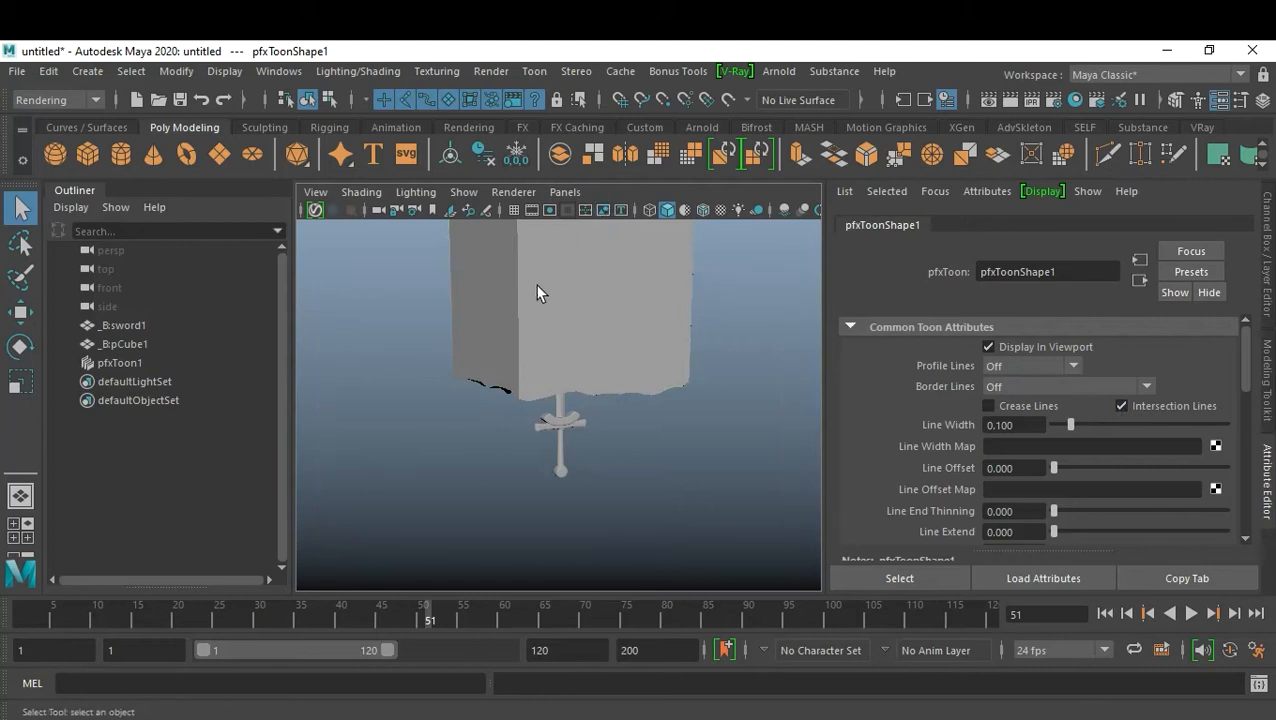
pyautogui.press('4')
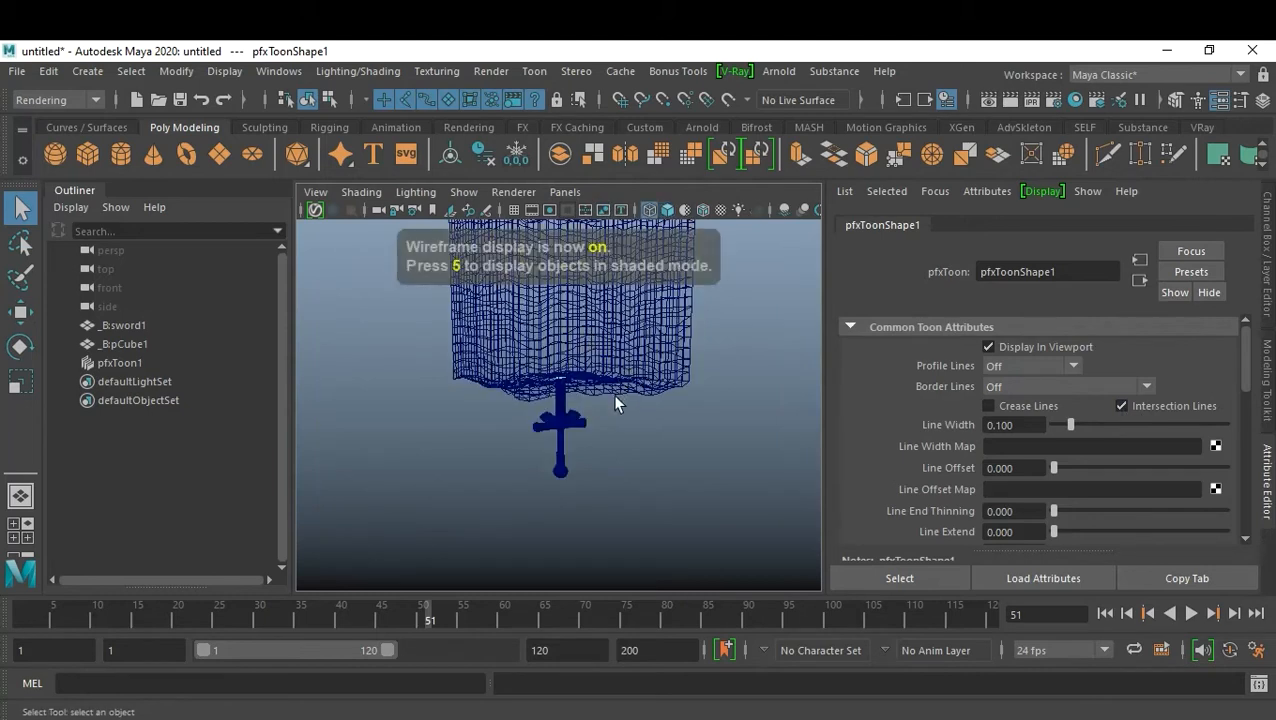
pyautogui.scroll(5, 613, 395)
pyautogui.keyDown('alt'); pyautogui.moveTo(627, 322); pyautogui.dragTo(567, 497); pyautogui.keyUp('alt')
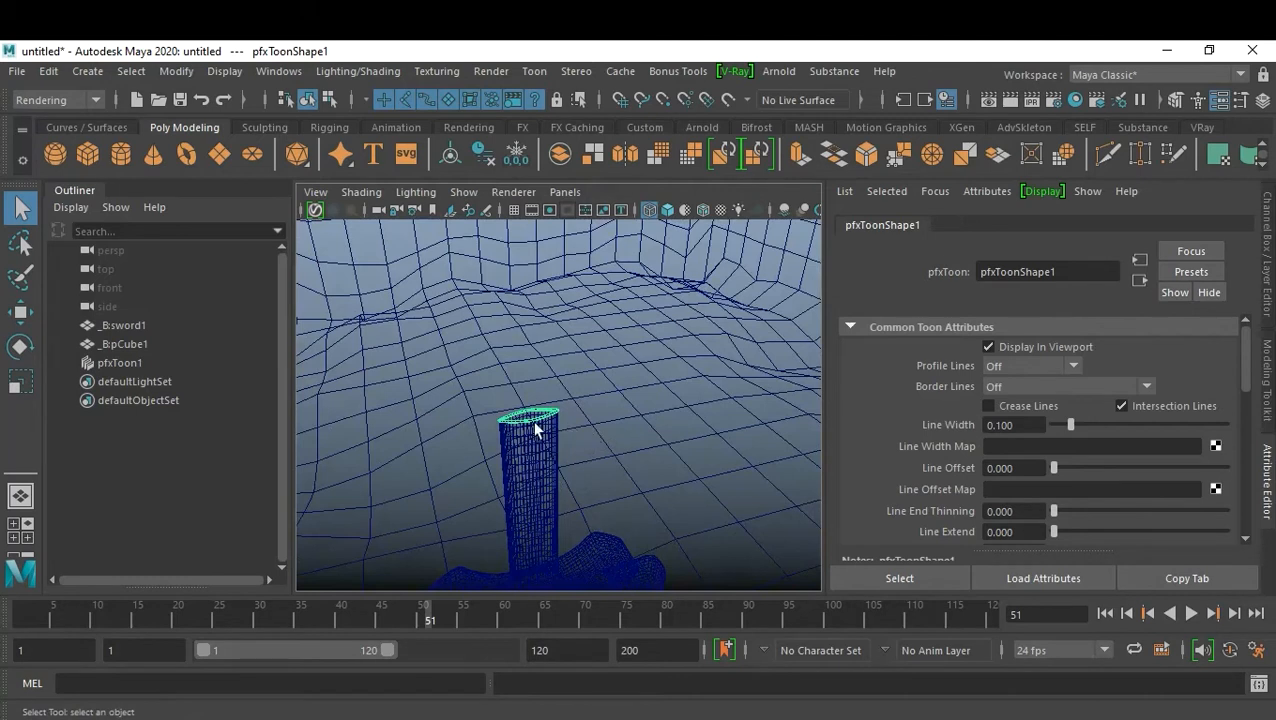
# - Convert the pfxToon1 outline from Paint Effects to curves
pyautogui.click(120, 362)
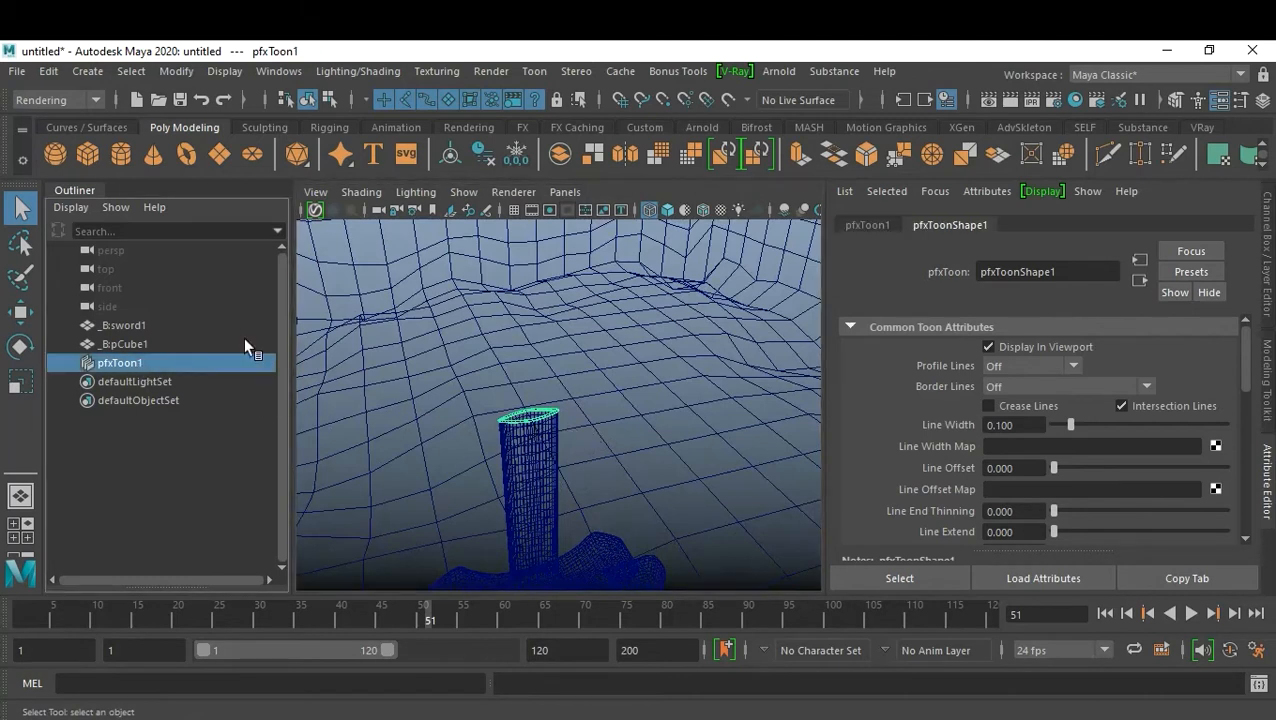
pyautogui.click(174, 74)
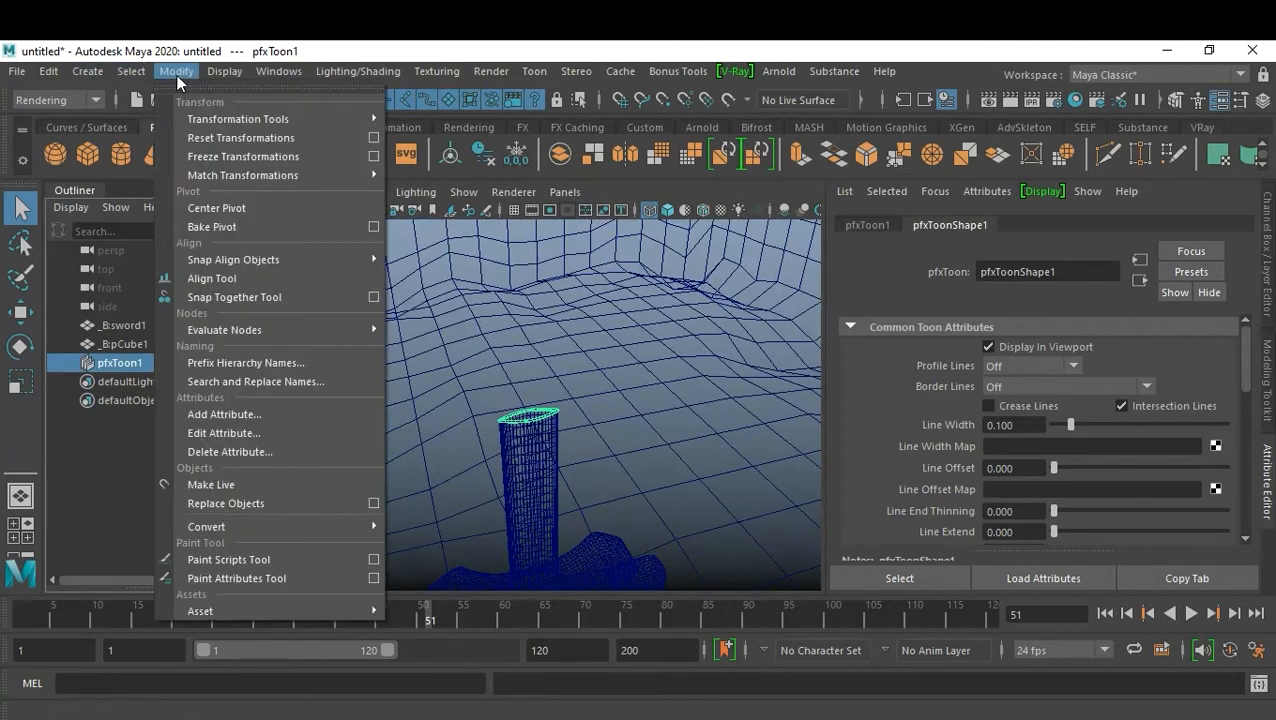
pyautogui.moveTo(342, 529)
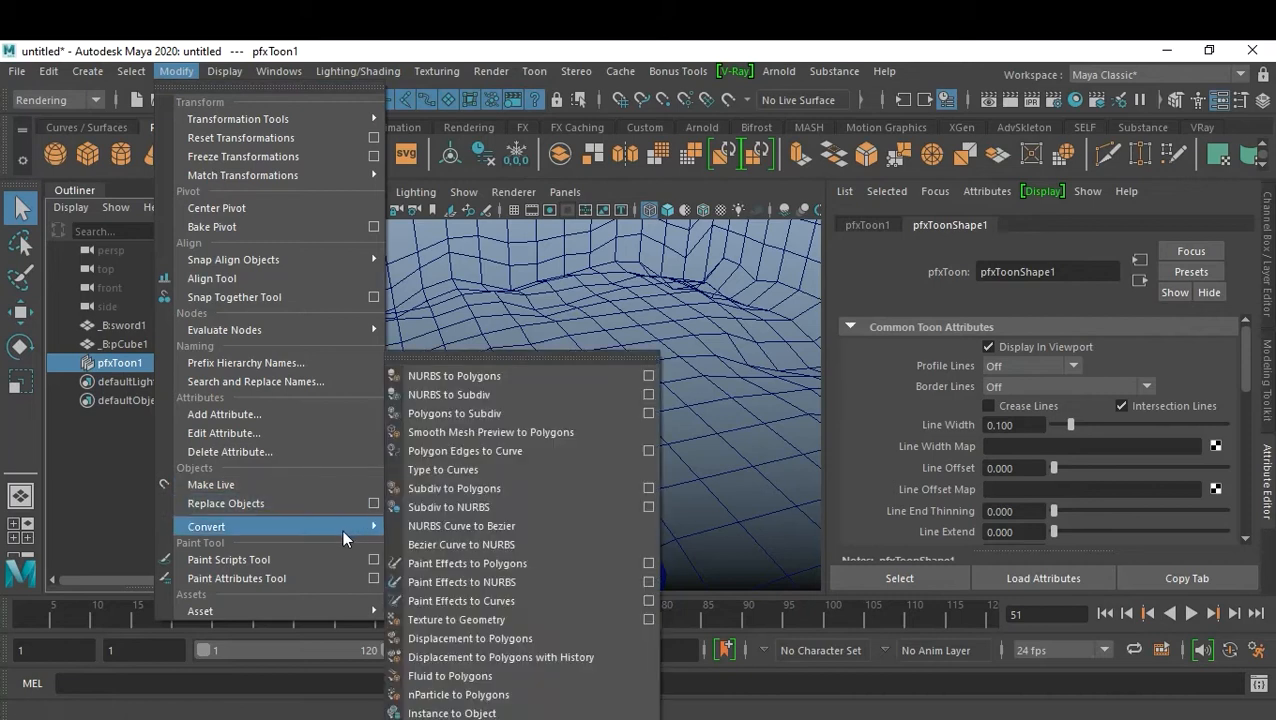
pyautogui.click(523, 601)
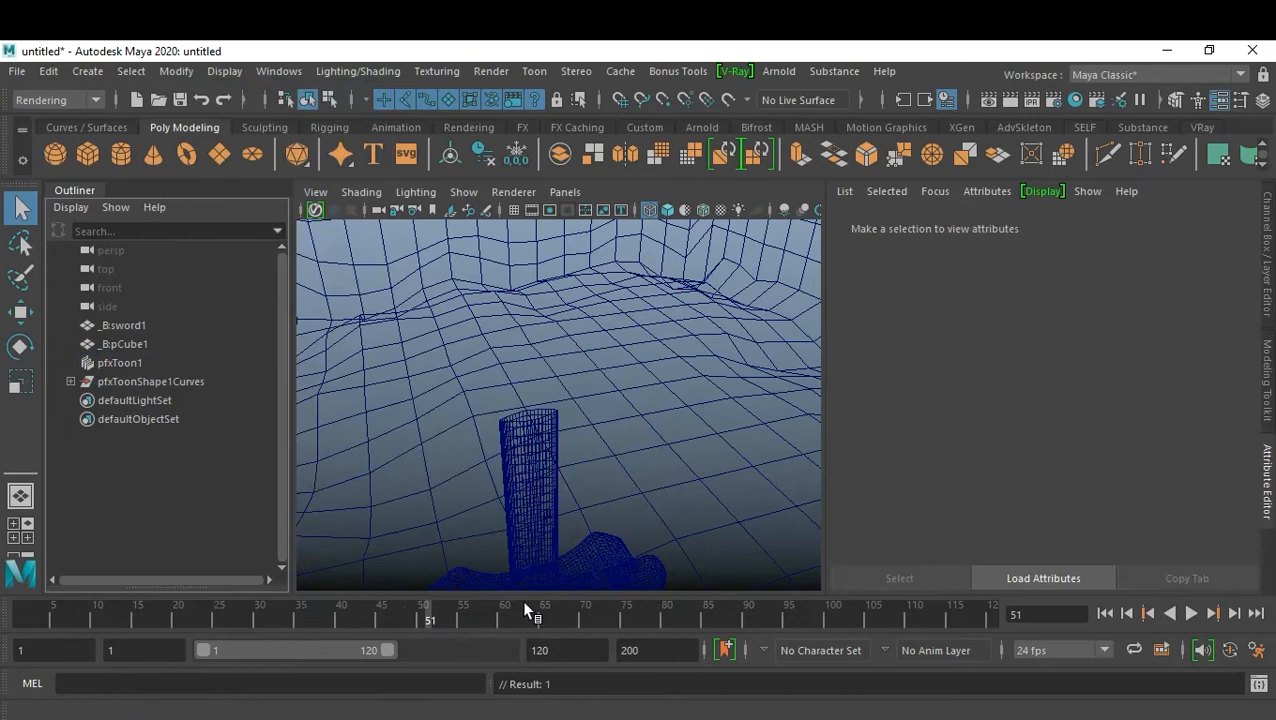
# - Create an nParticle emitter from curve1 inside pfxToonShape1MainCurves, with the emitter type set to Curve
pyautogui.click(70, 382)
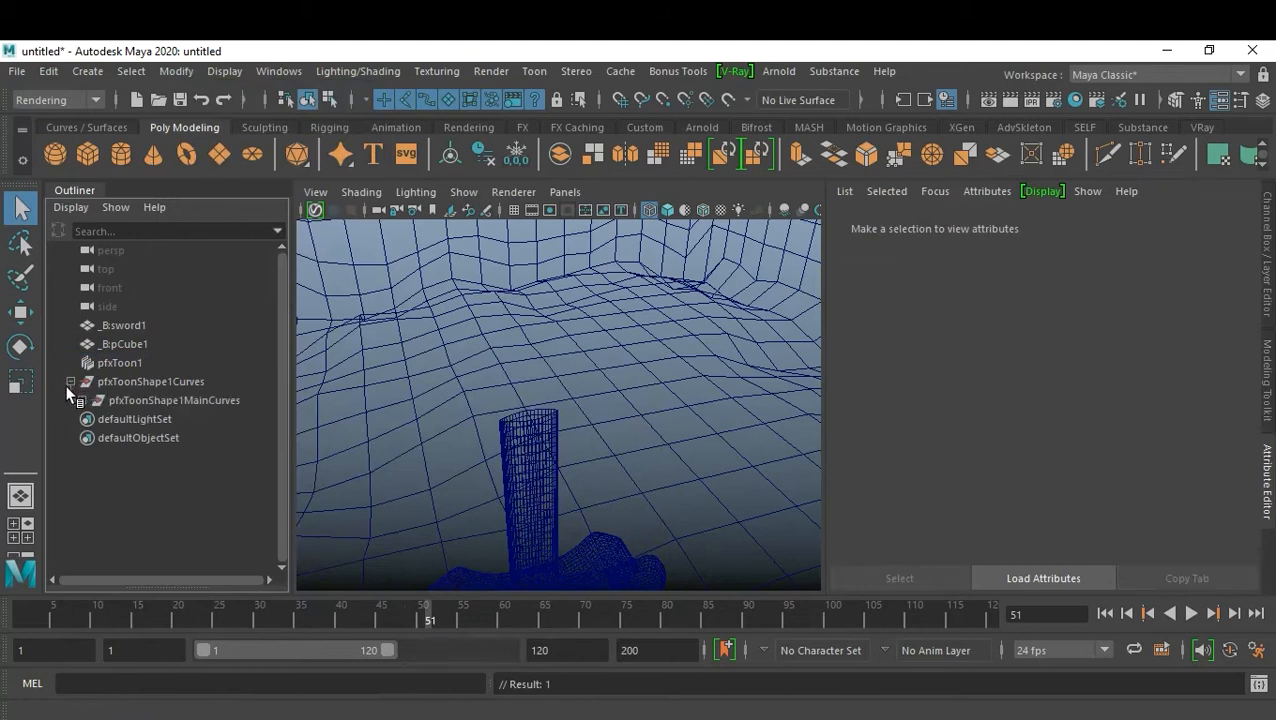
pyautogui.click(81, 400)
pyautogui.click(131, 421)
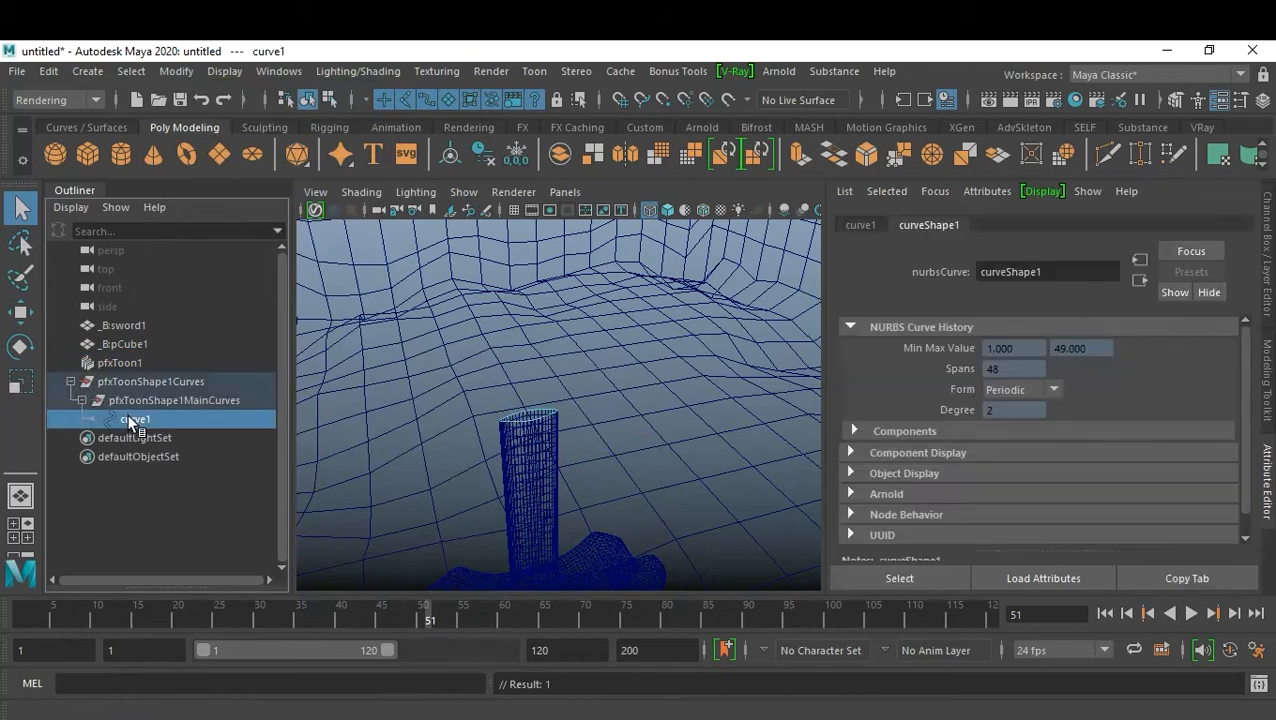
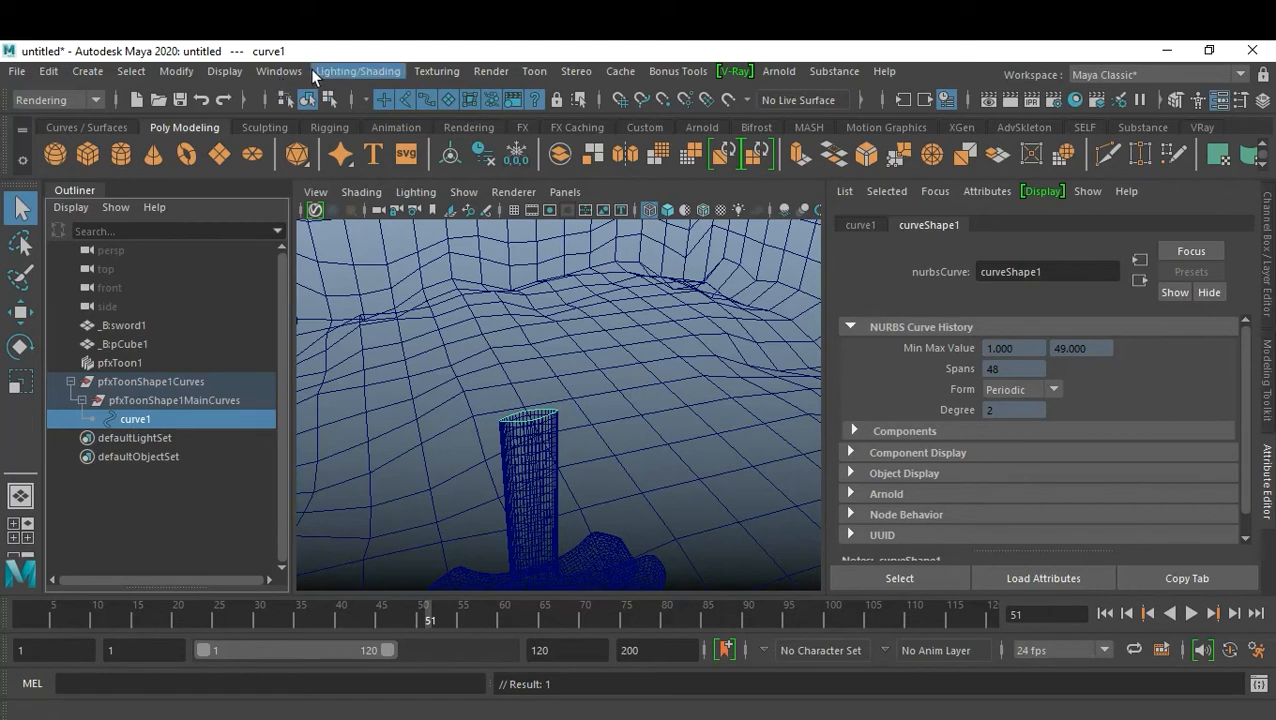
pyautogui.click(63, 98)
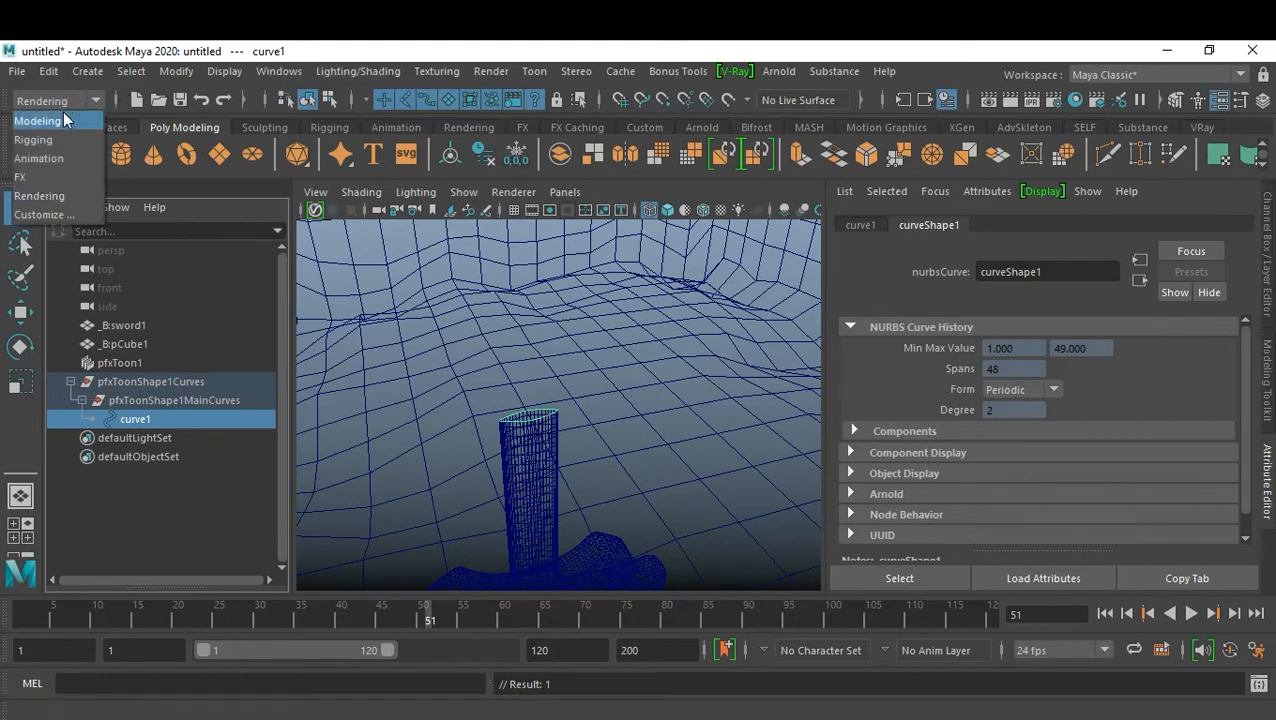
pyautogui.click(59, 177)
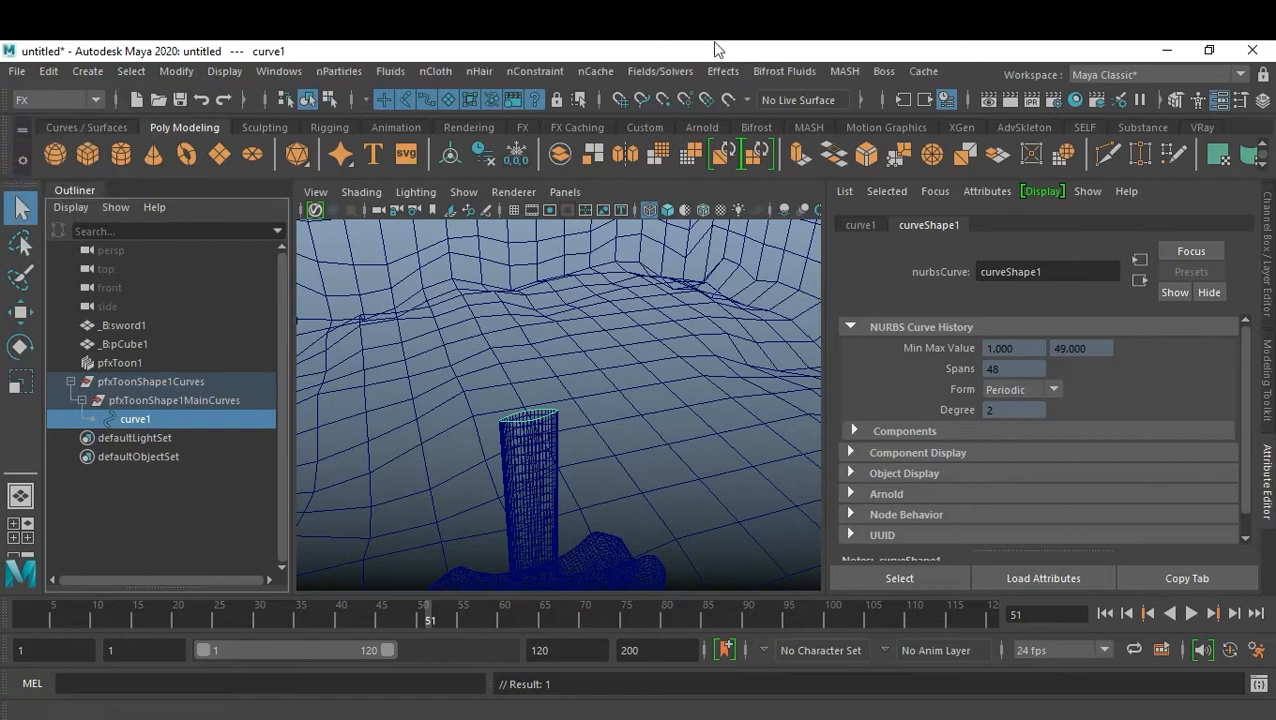
pyautogui.click(340, 71)
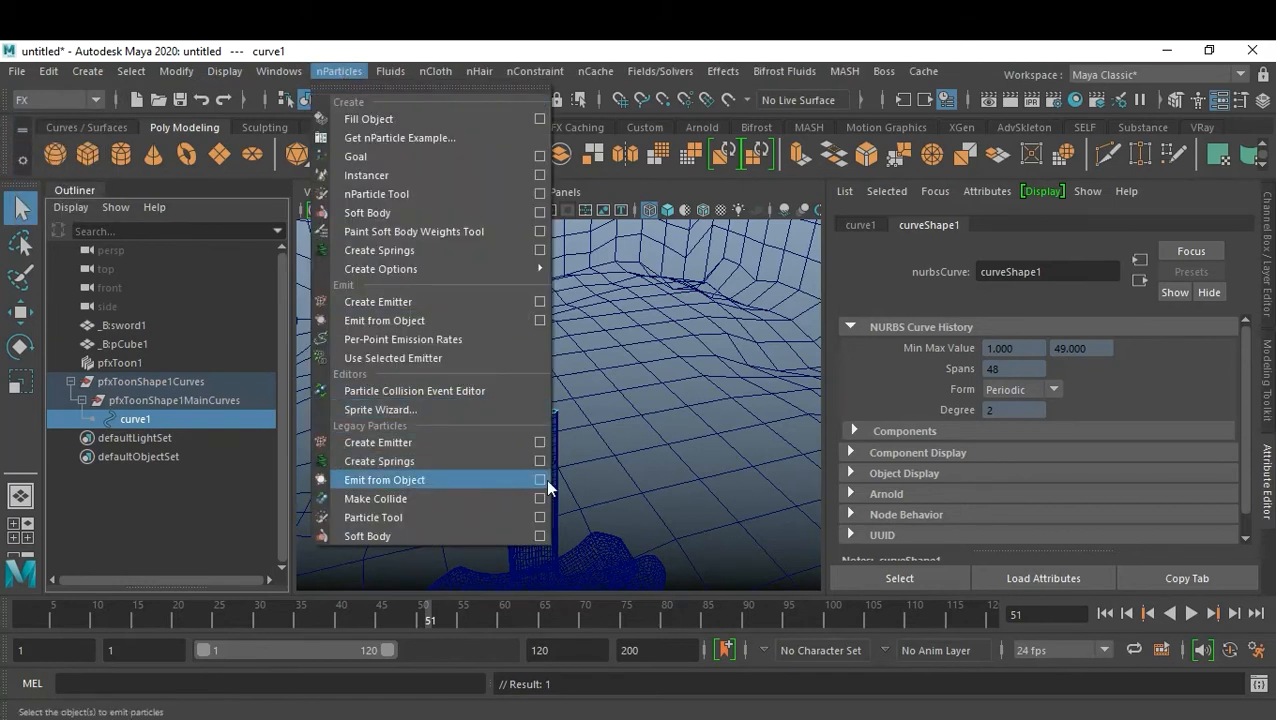
pyautogui.click(541, 319)
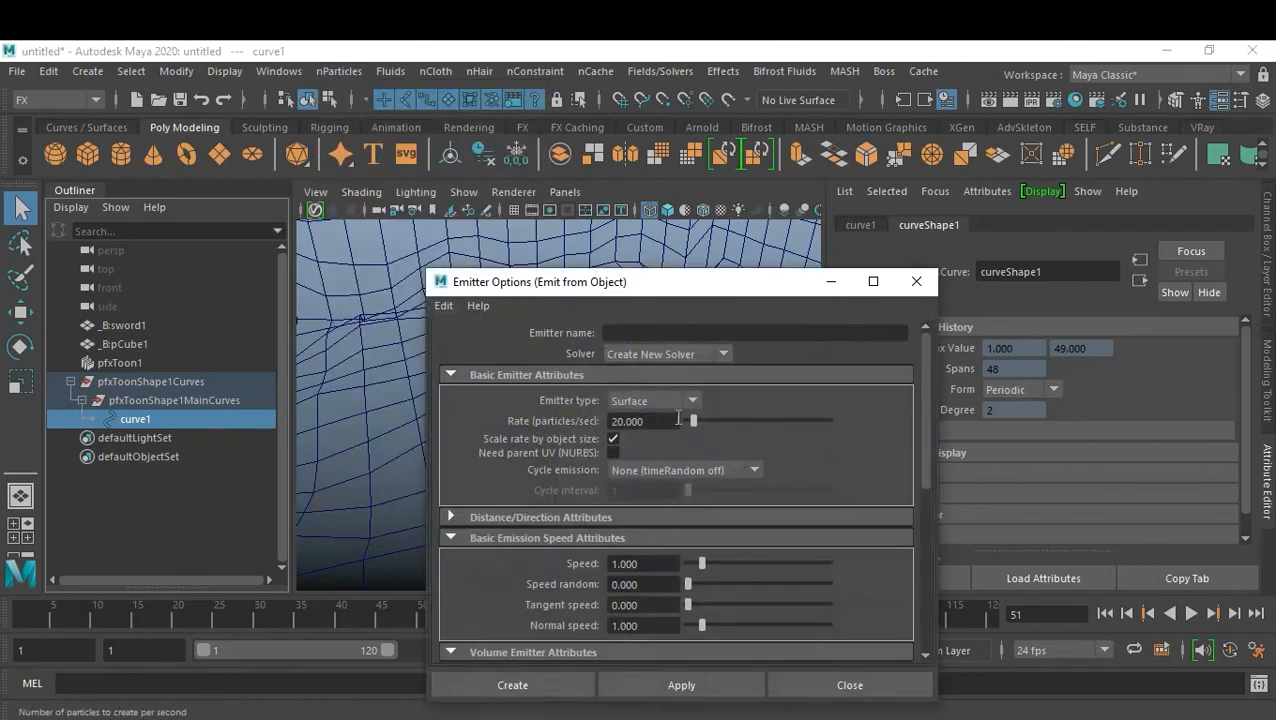
pyautogui.click(650, 403)
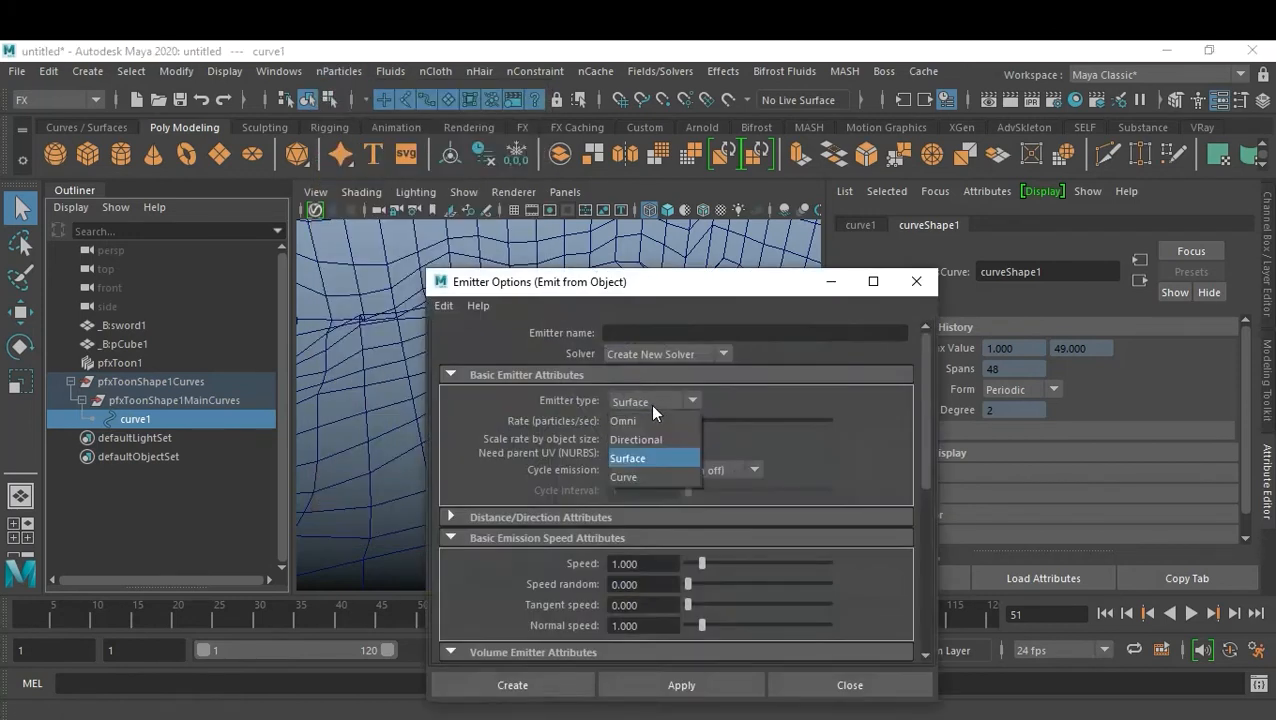
pyautogui.click(661, 474)
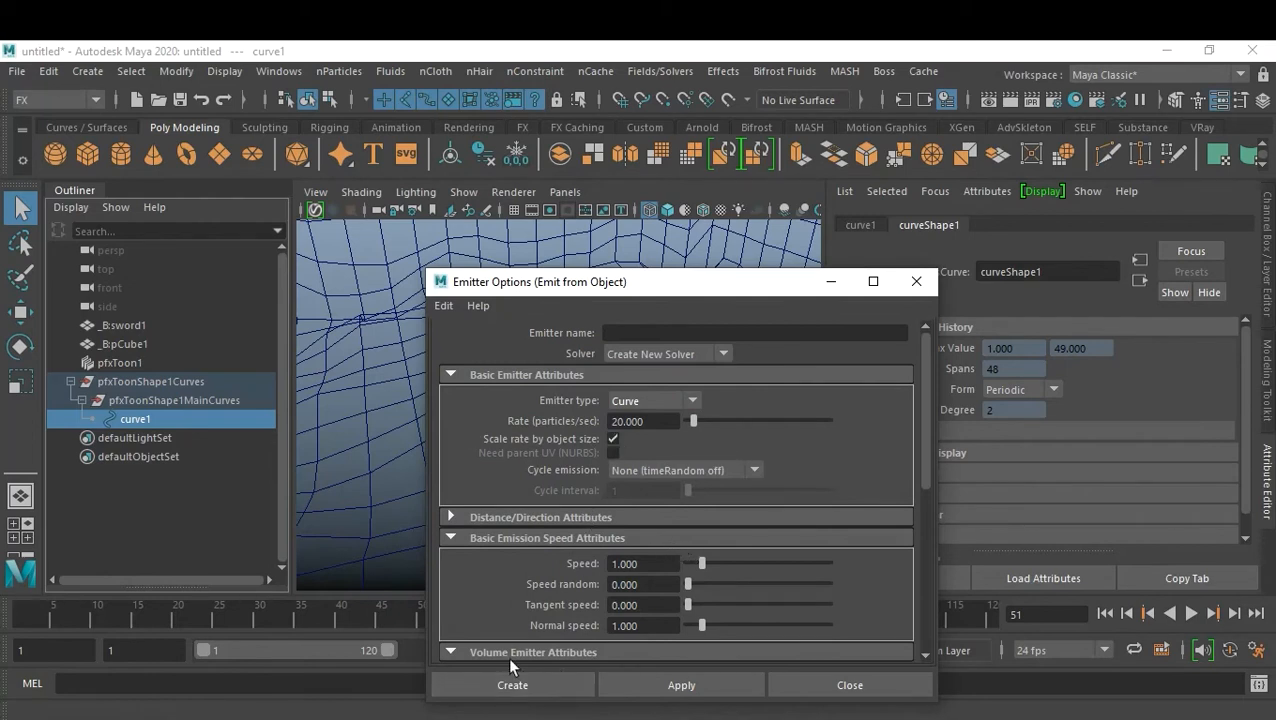
pyautogui.click(510, 684)
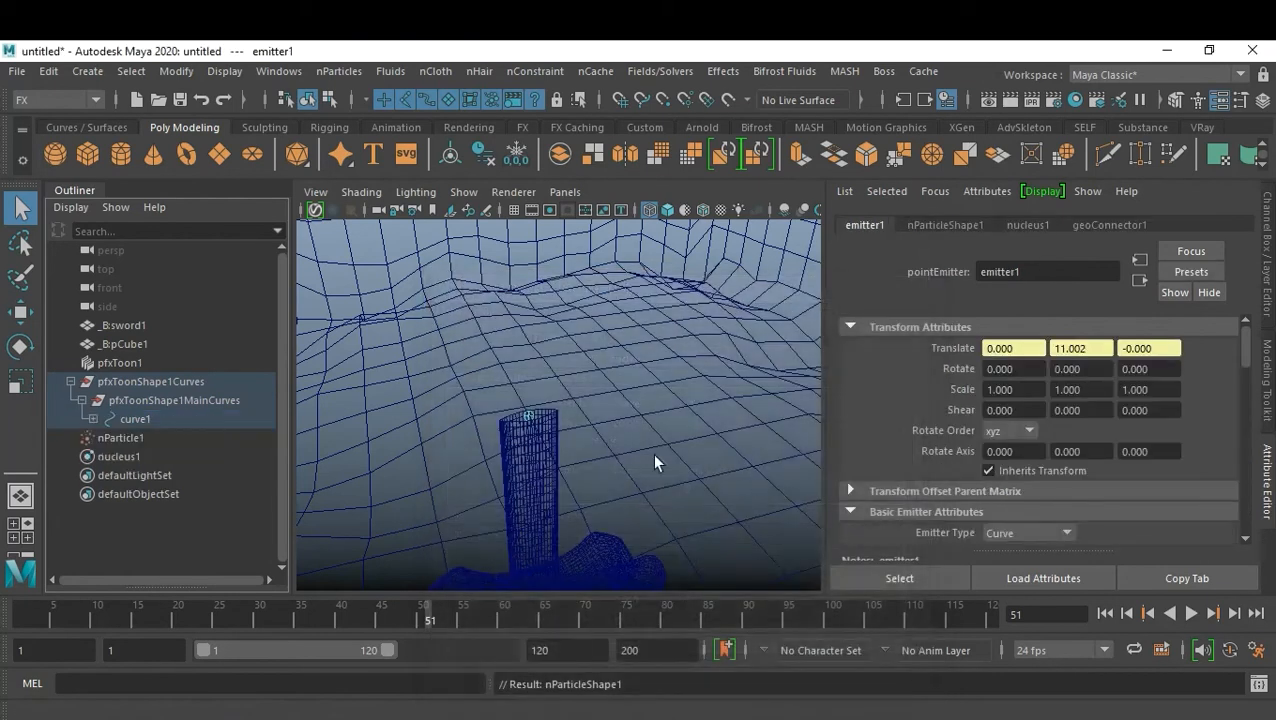
# - Hide the _B:pCube1 cube and display the sword shaded with textures
pyautogui.press('a')
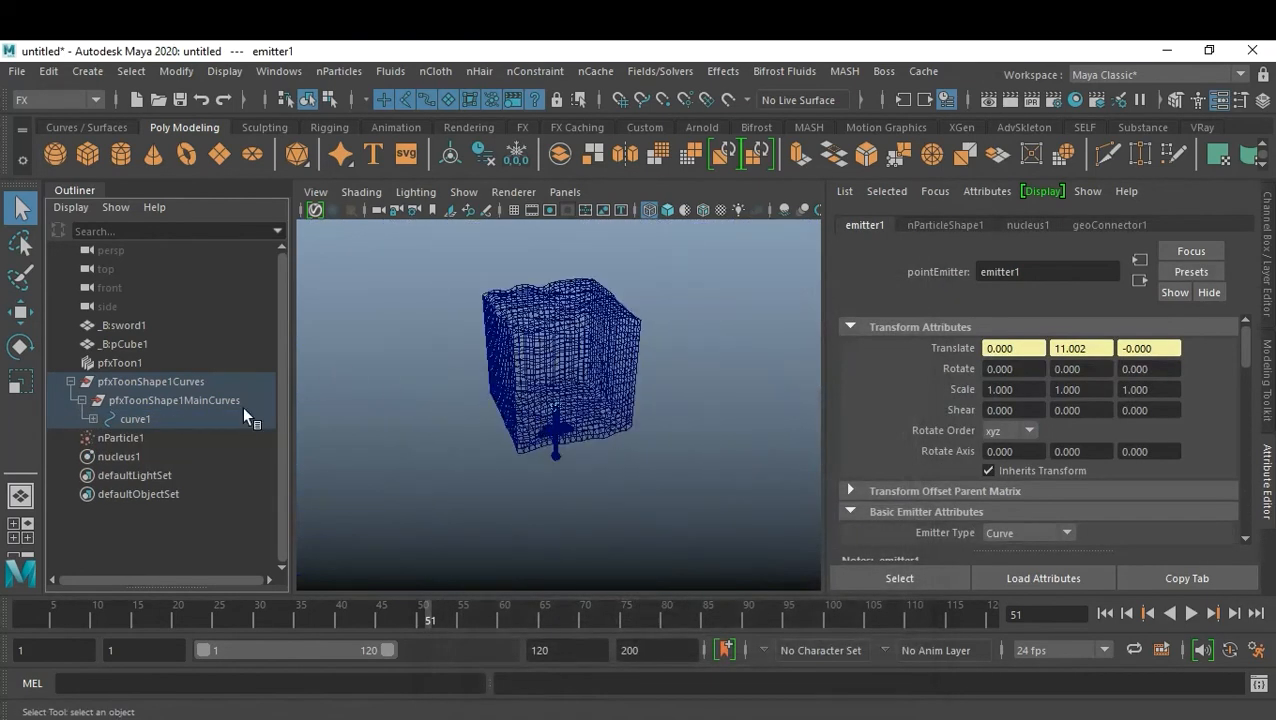
pyautogui.click(145, 342)
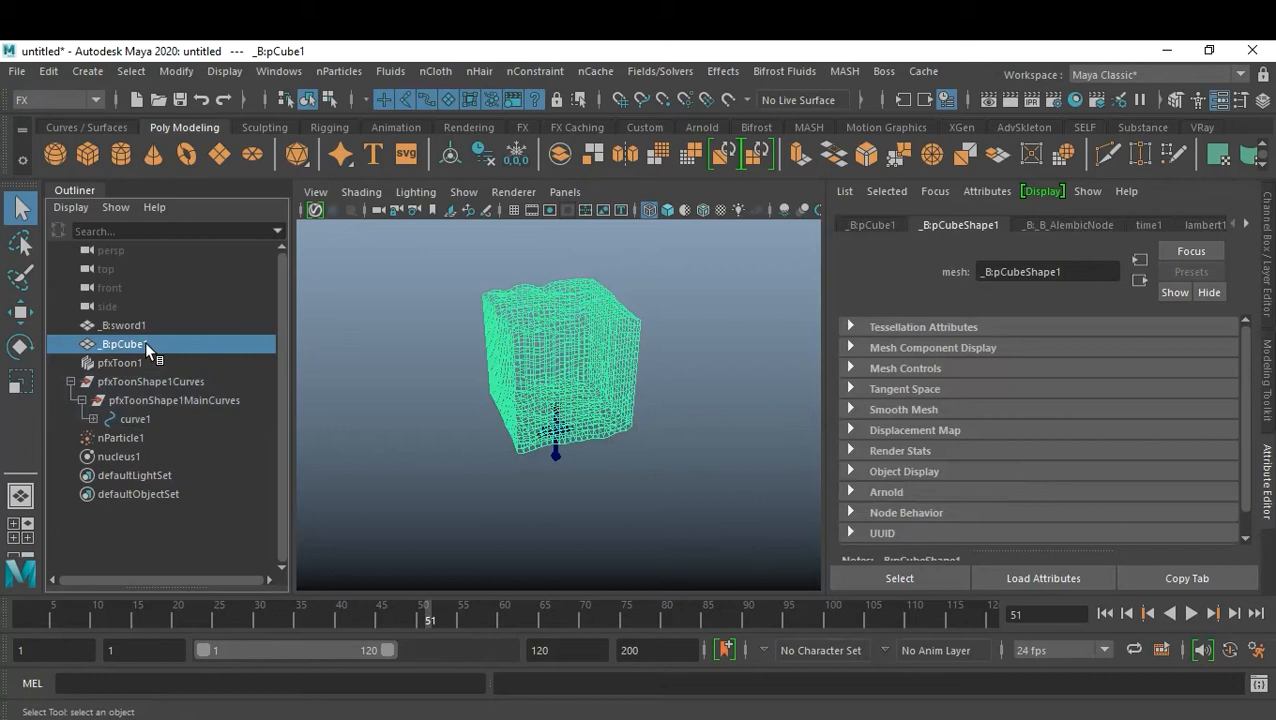
pyautogui.hotkey('ctrl', 'h')
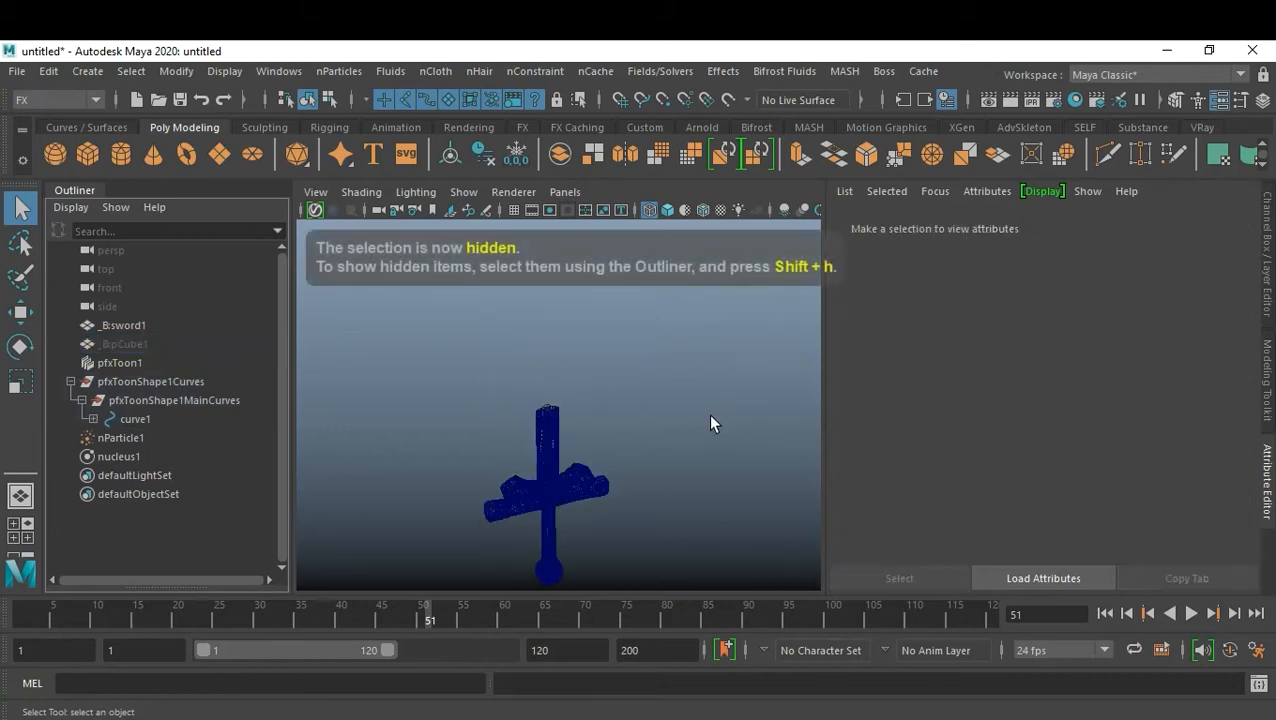
pyautogui.press('6')
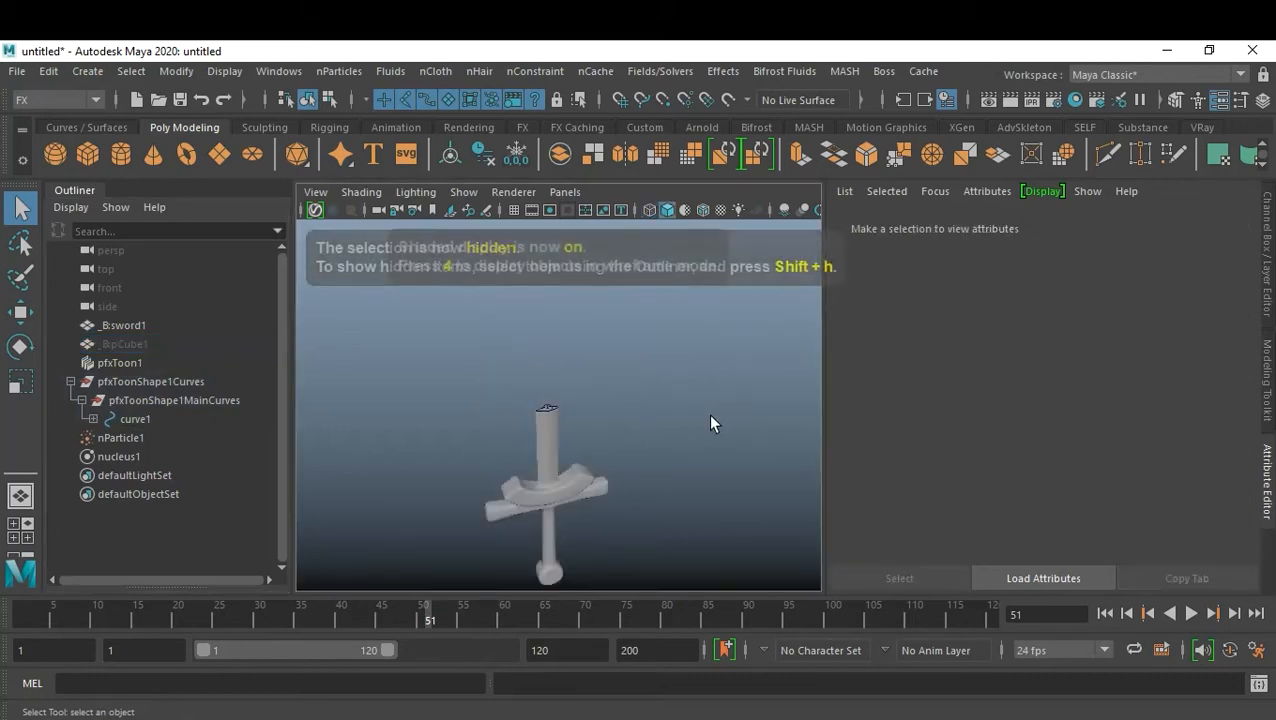
# - Play the particle simulation from frame 1 with the whole sword in view
pyautogui.click(1112, 618)
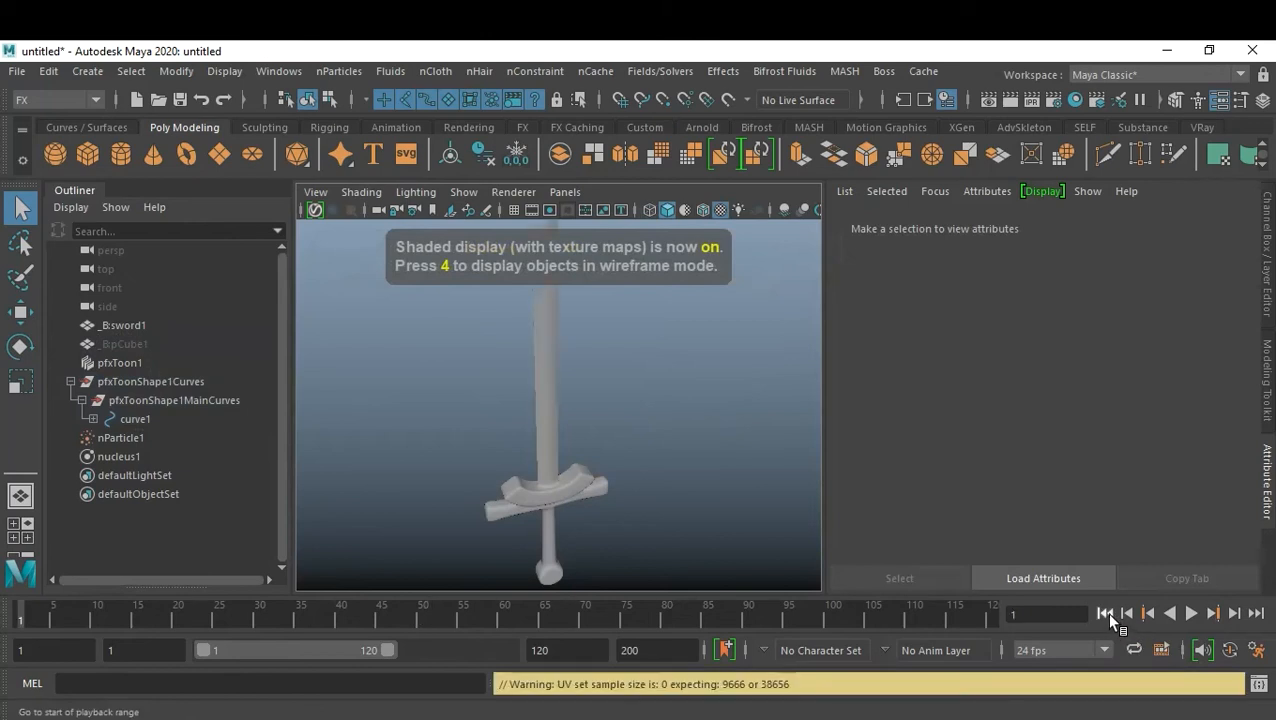
pyautogui.scroll(-5, 654, 470)
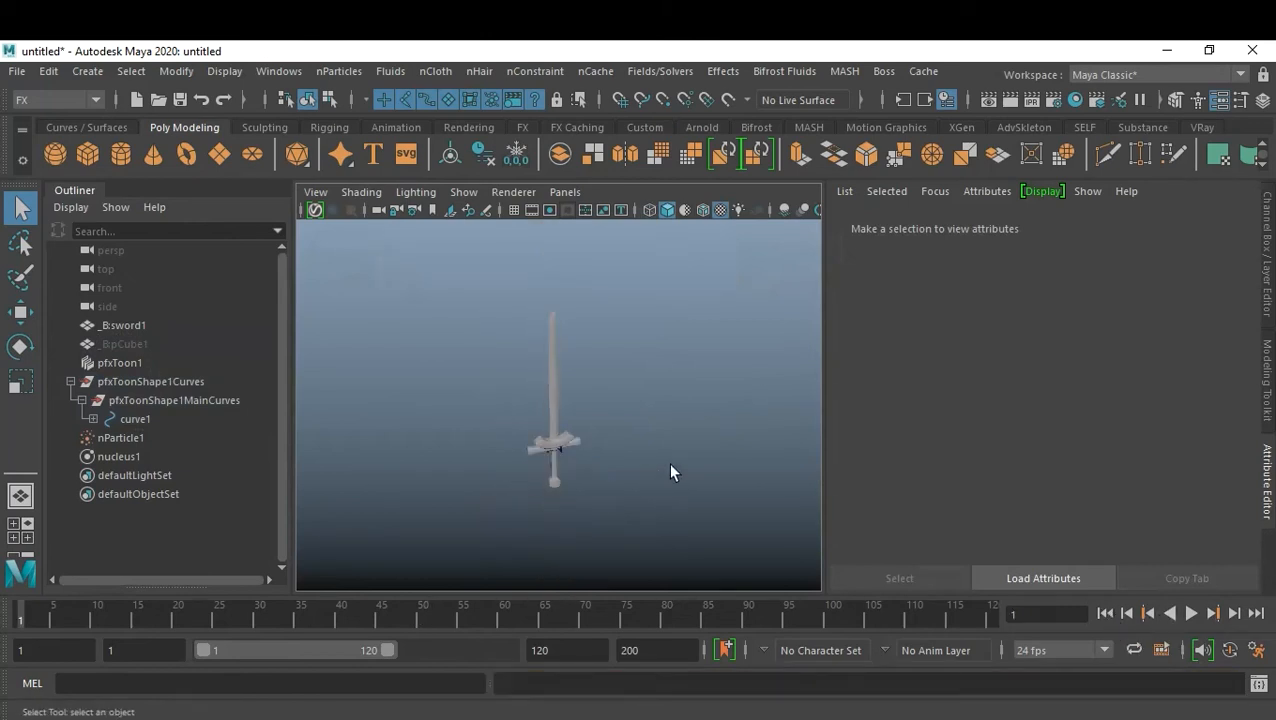
pyautogui.click(1196, 614)
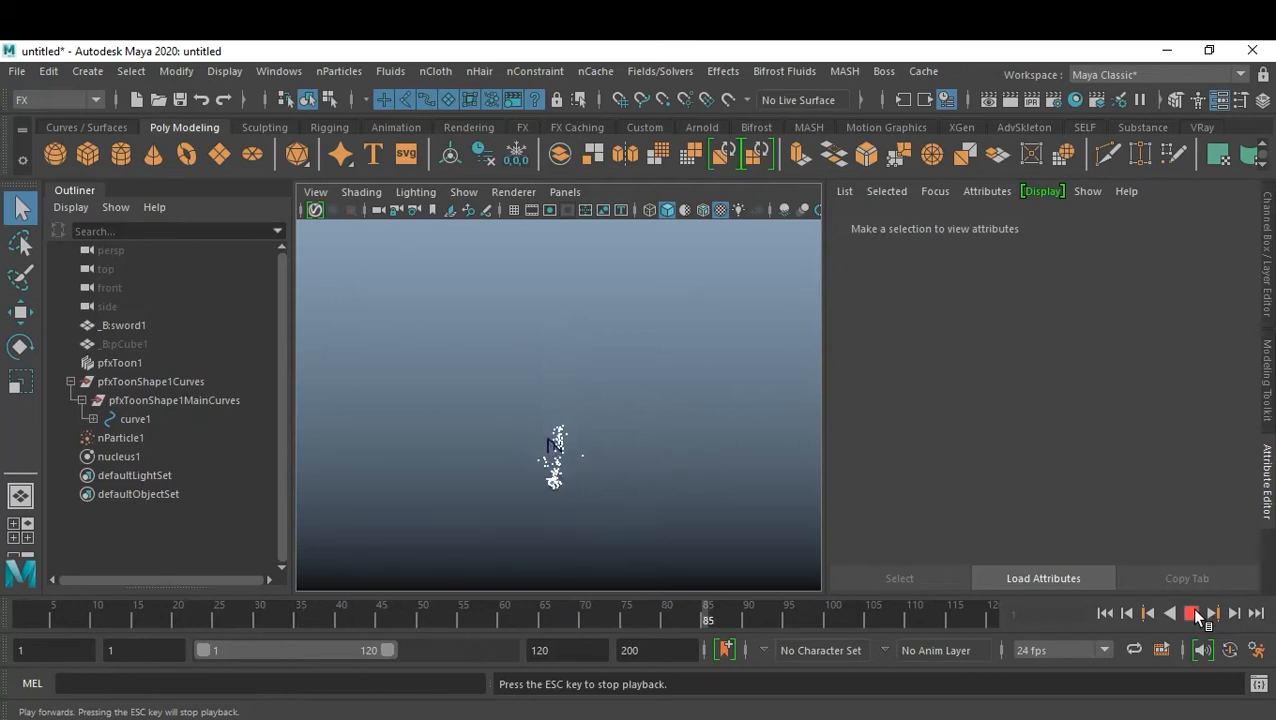
# - Stop the playback and make nParticle1 ignore the solver gravity in its dynamic properties
pyautogui.click(1193, 612)
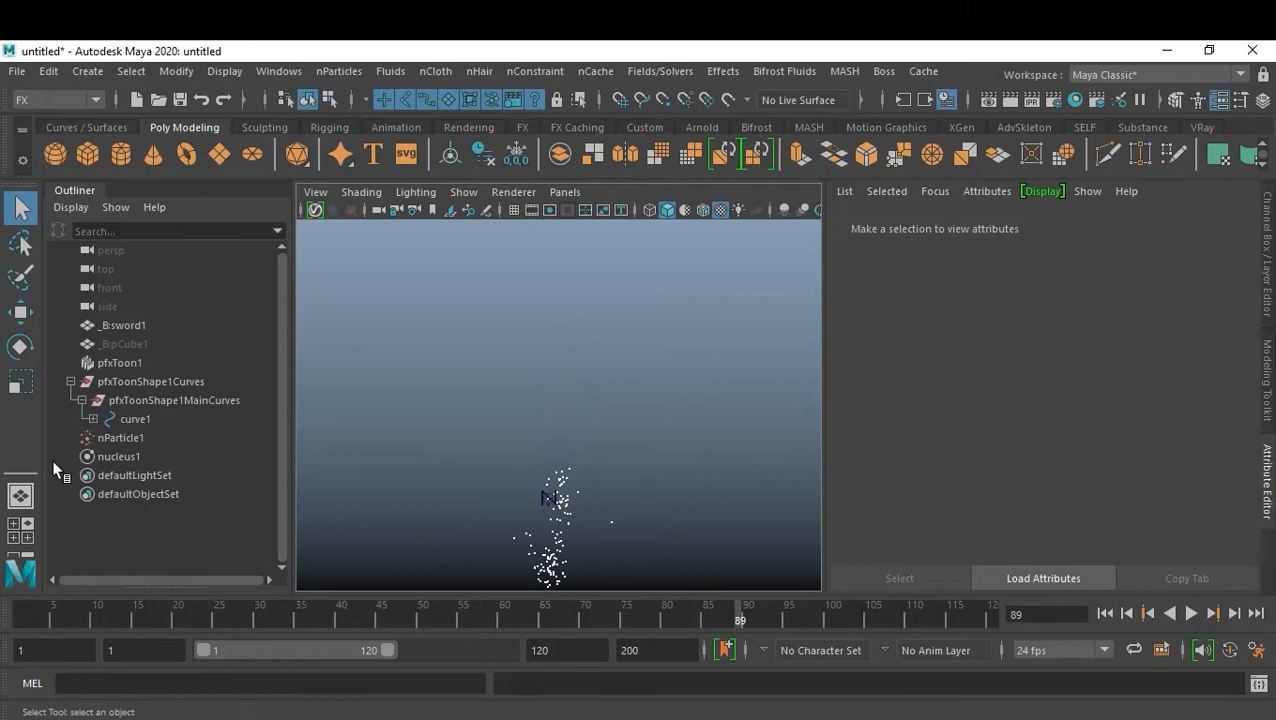
pyautogui.click(120, 456)
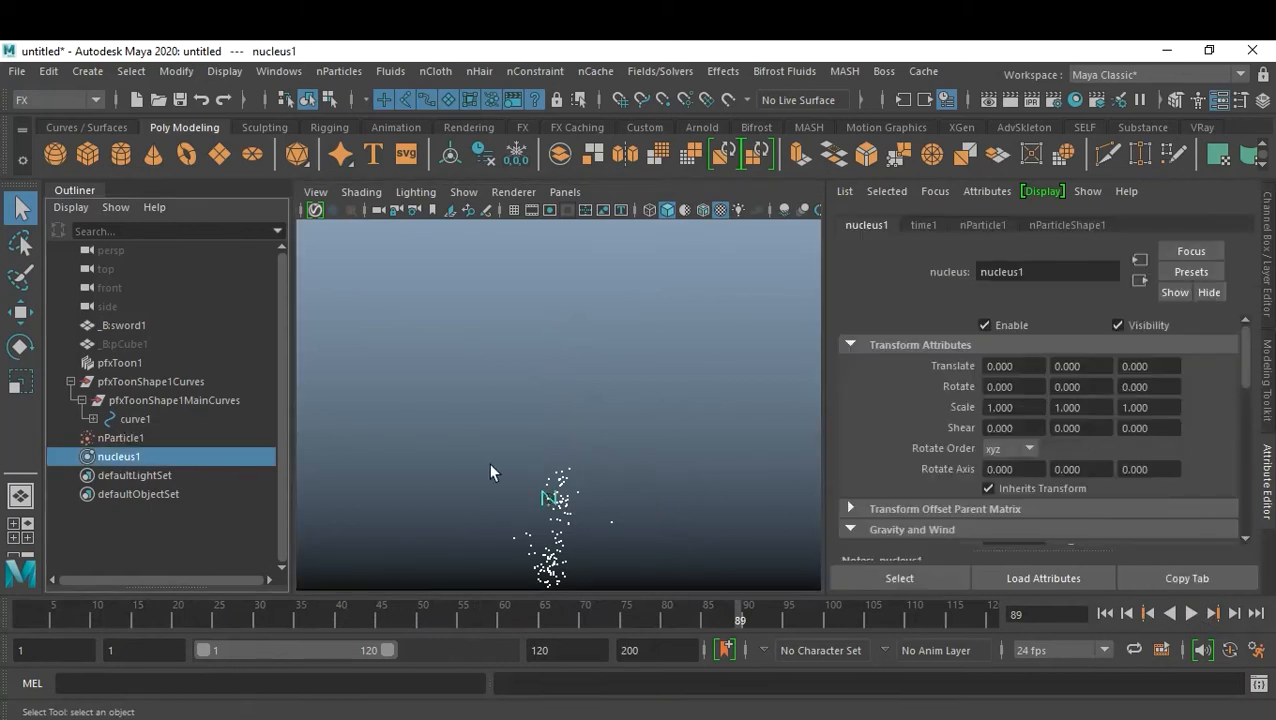
pyautogui.click(125, 440)
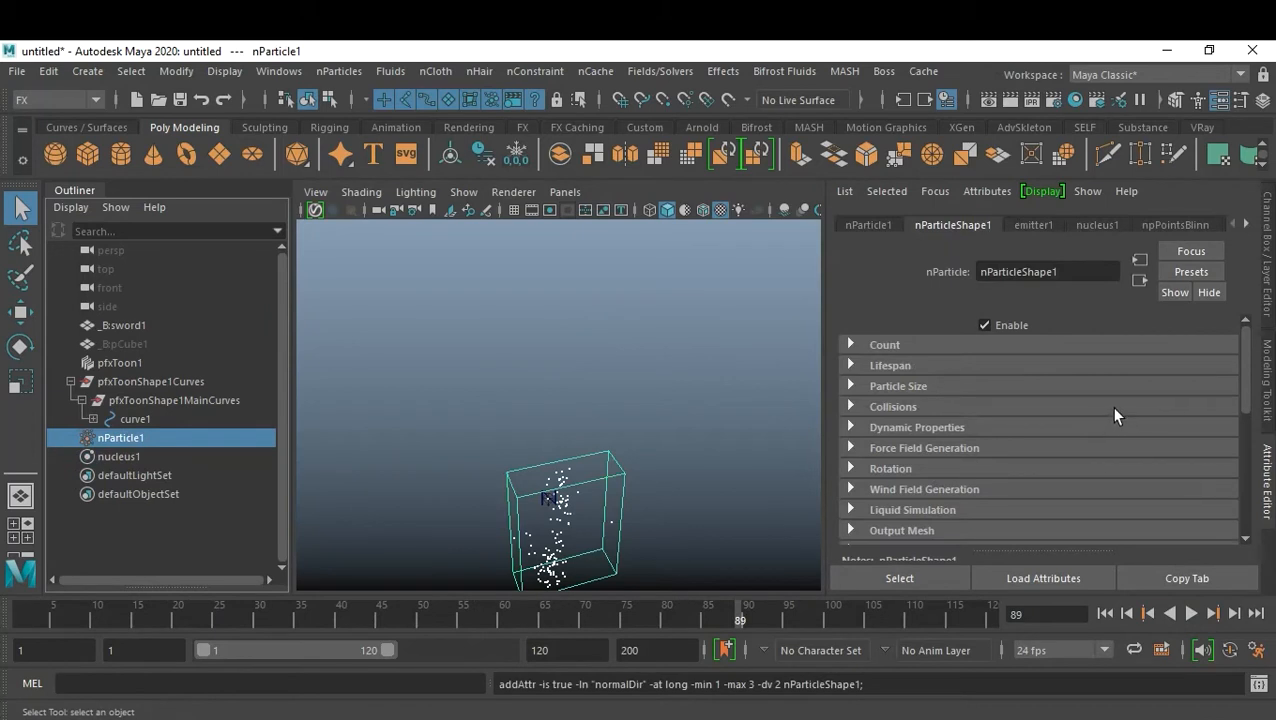
pyautogui.scroll(-5, 1086, 407)
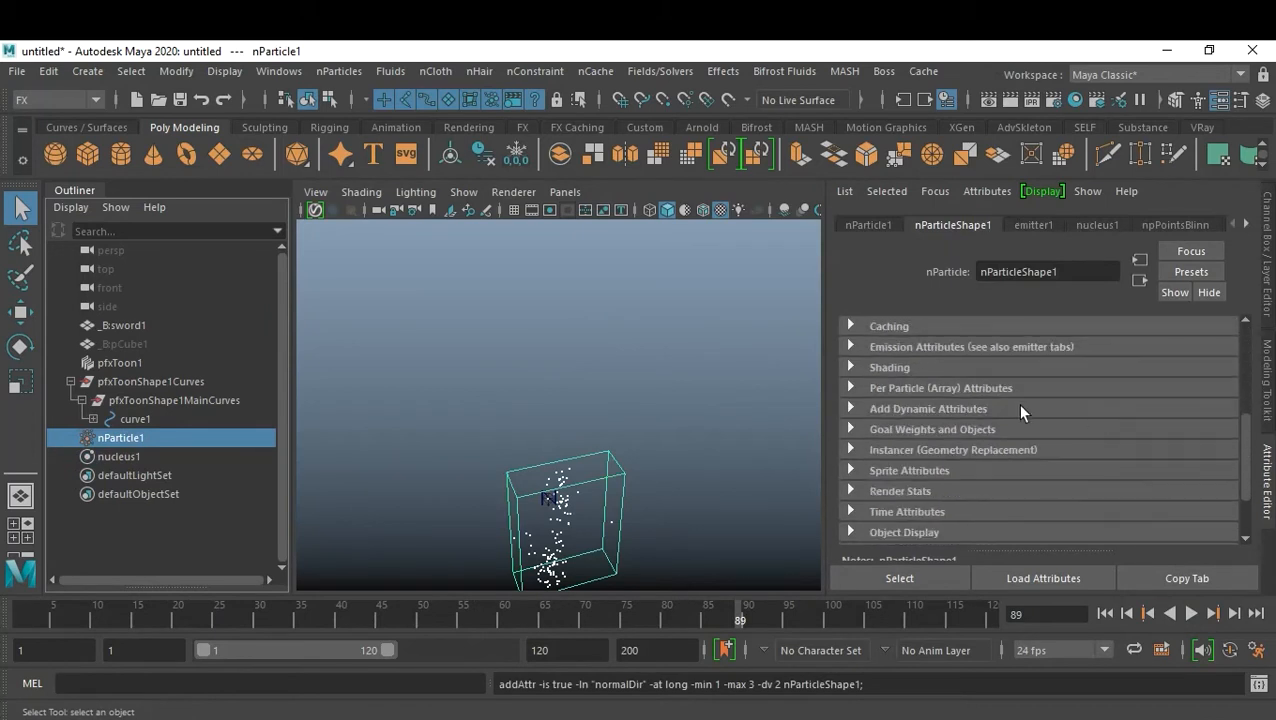
pyautogui.click(130, 456)
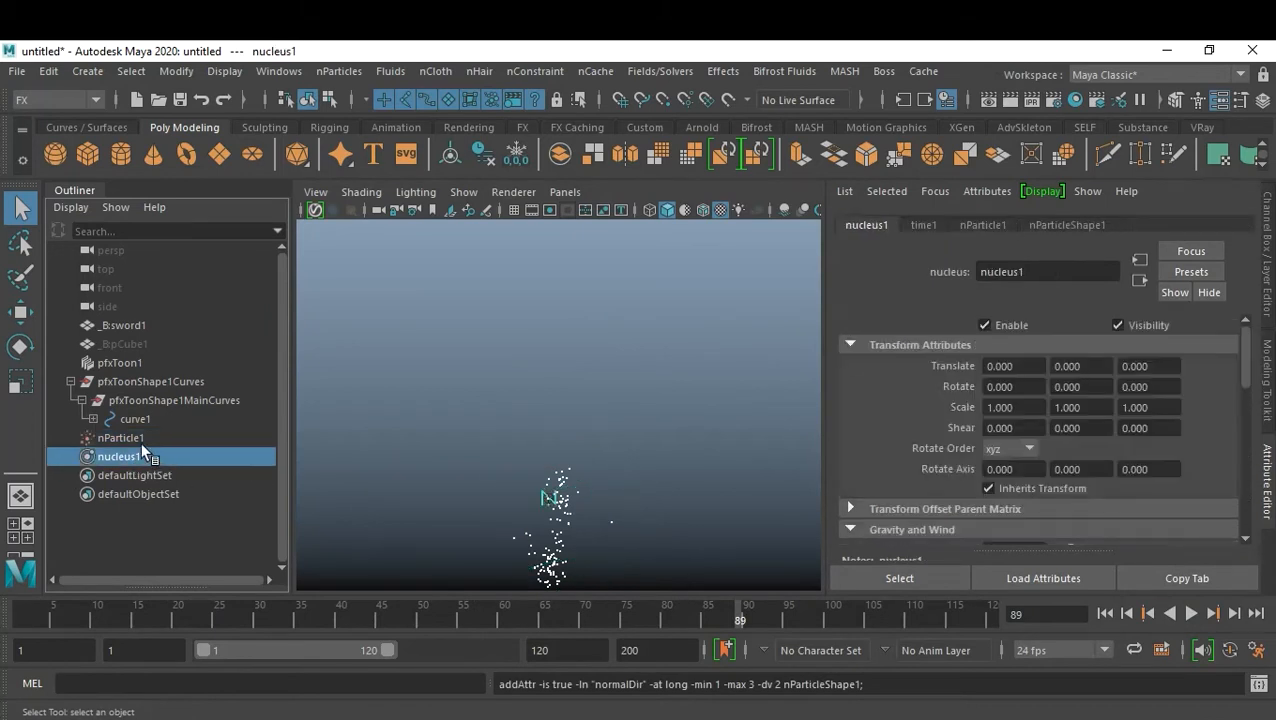
pyautogui.click(137, 439)
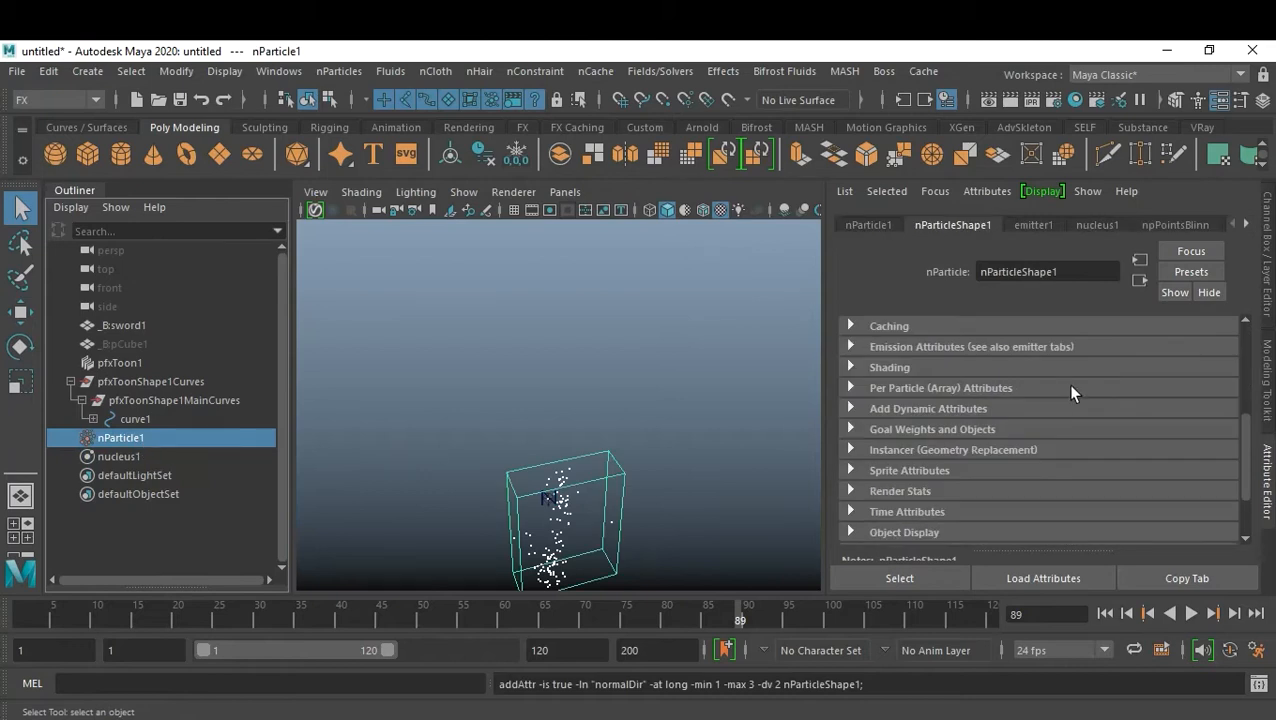
pyautogui.click(905, 408)
pyautogui.click(900, 407)
pyautogui.scroll(5, 988, 376)
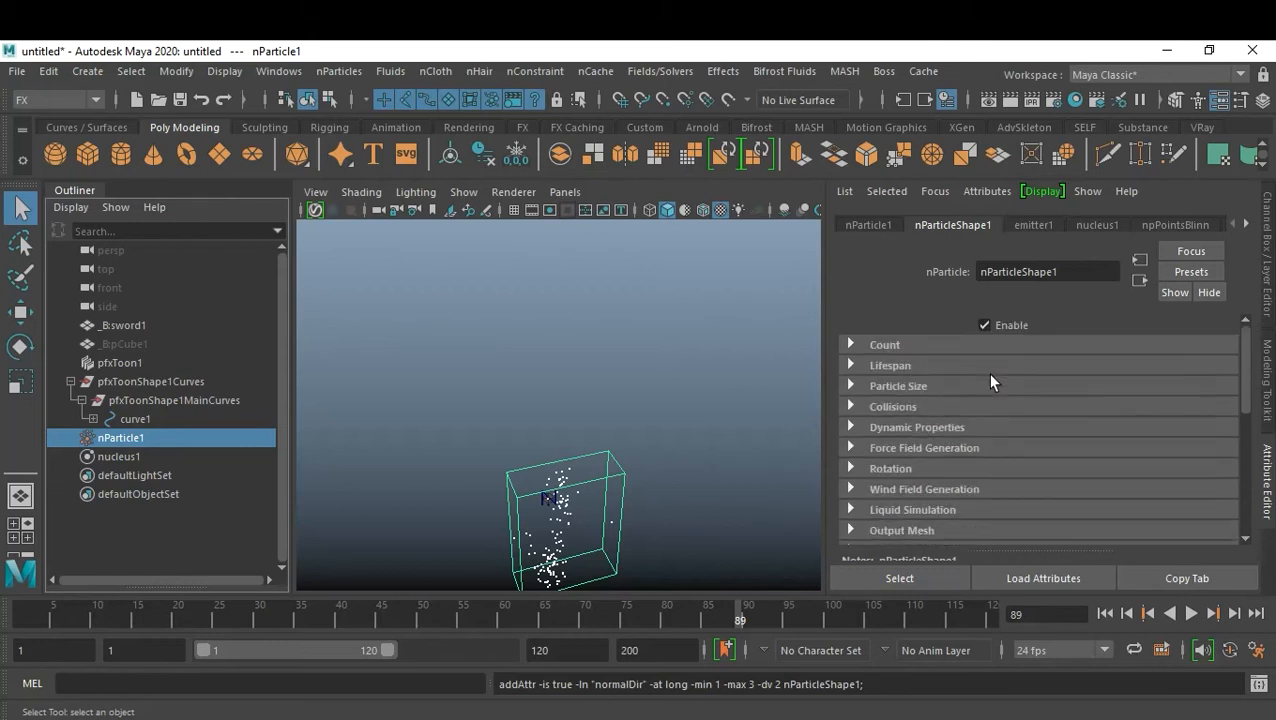
pyautogui.click(911, 430)
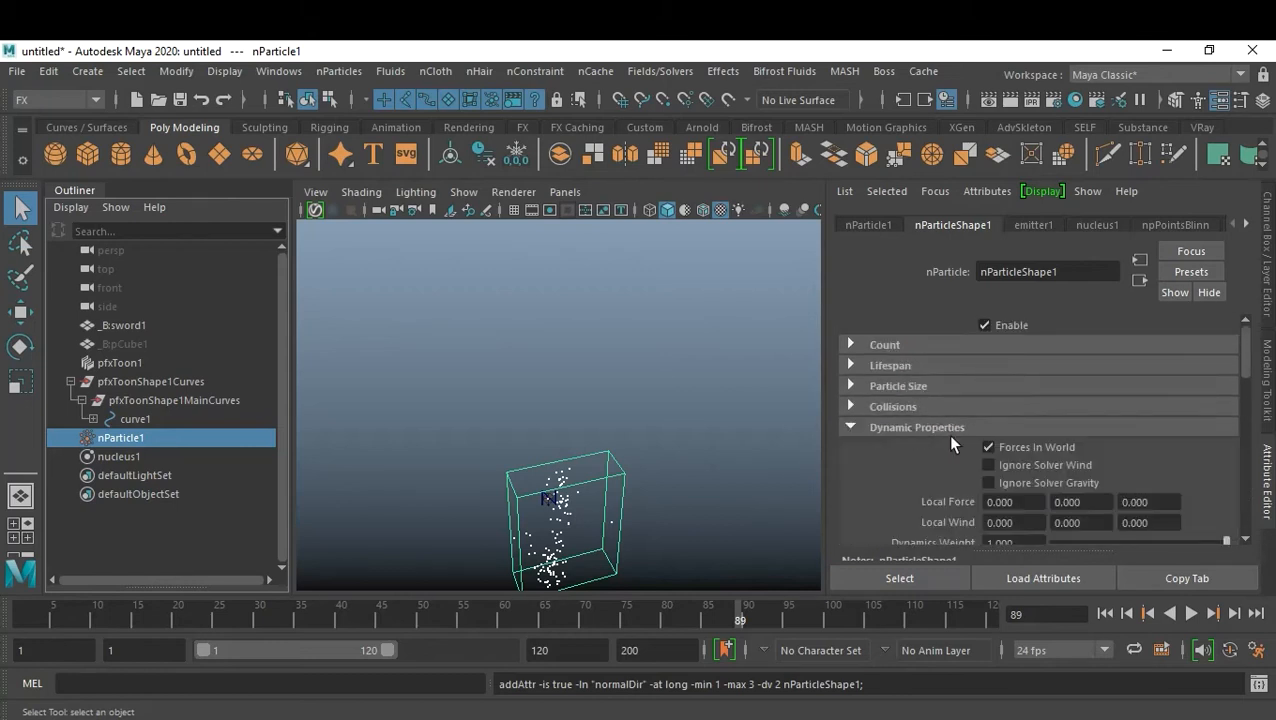
pyautogui.click(988, 482)
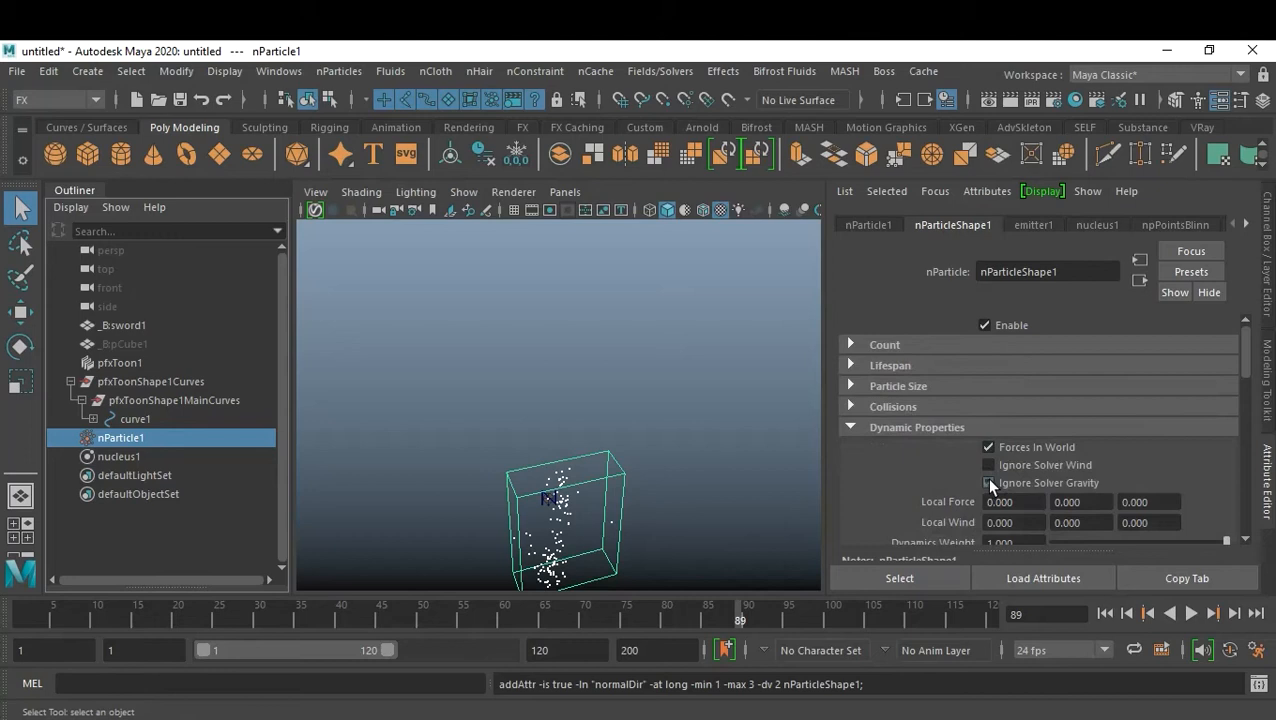
# - Play the simulation from frame 1 to check how the particles move without gravity
pyautogui.click(1102, 612)
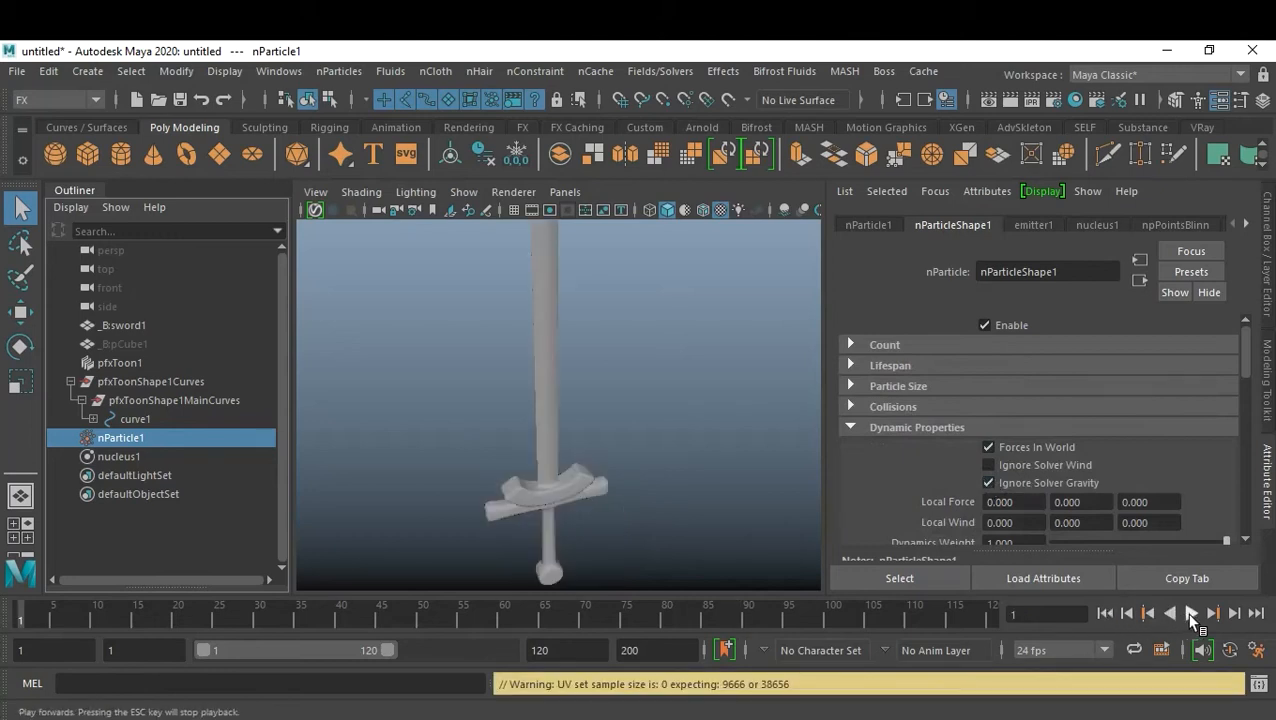
pyautogui.click(1191, 613)
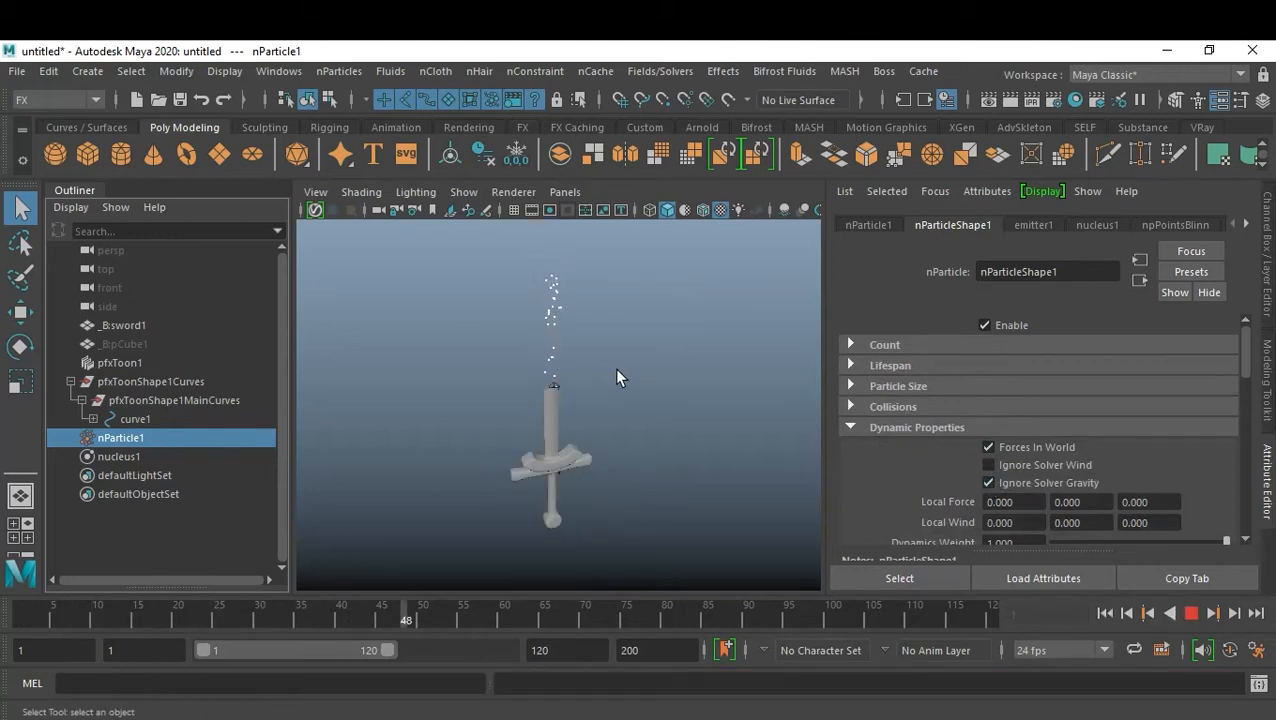
pyautogui.click(1191, 613)
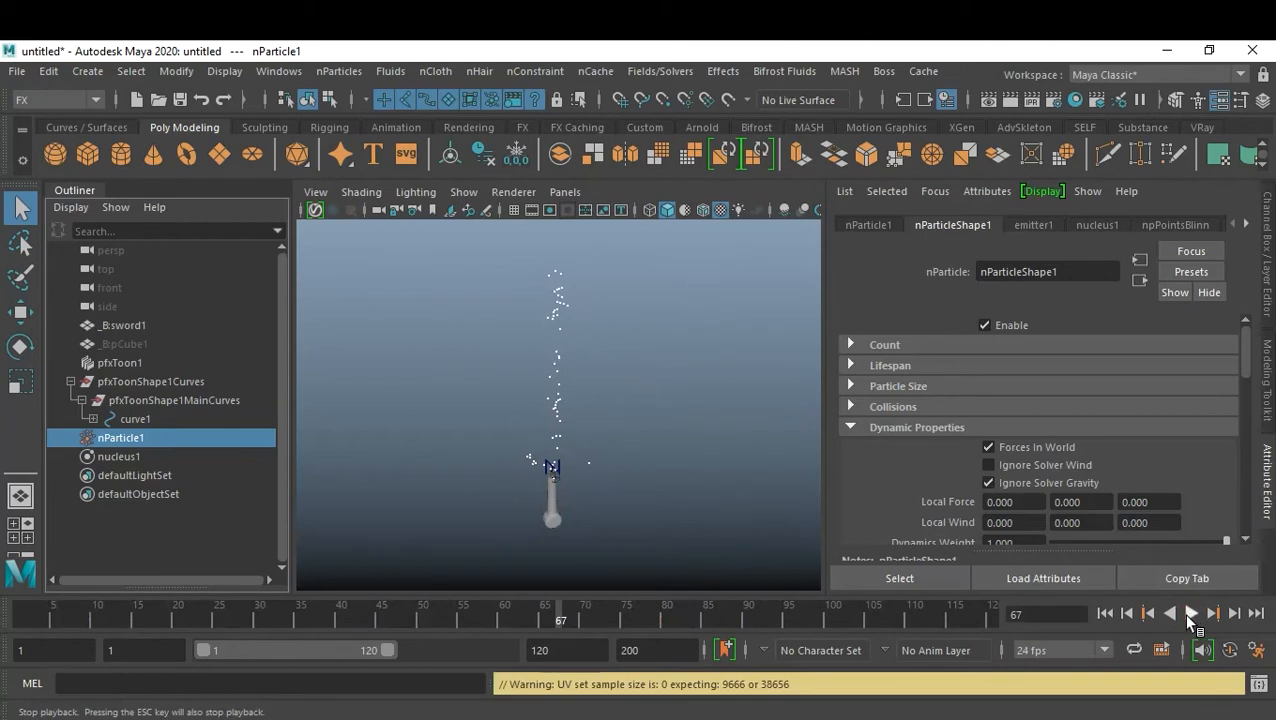
# - Set the emission rate of emitter1 under curve1 to 500 particles per second
pyautogui.click(92, 419)
pyautogui.click(158, 437)
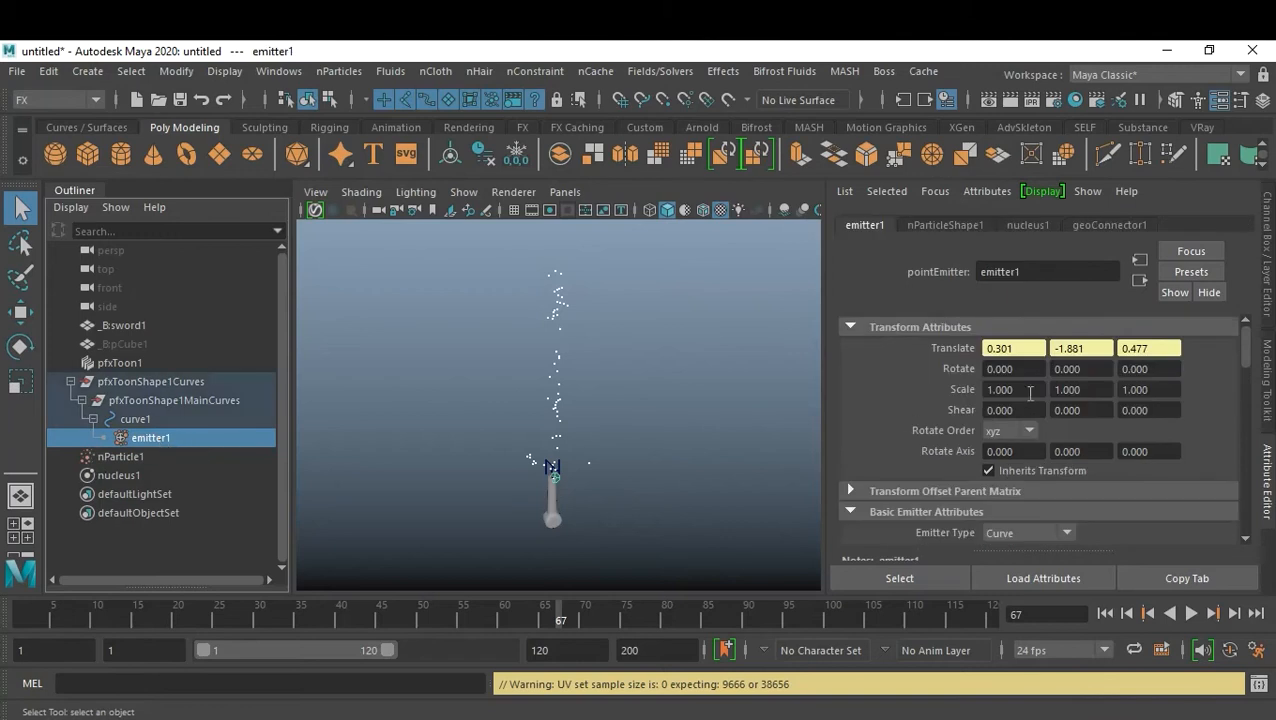
pyautogui.scroll(-3, 1065, 427)
pyautogui.click(1031, 442)
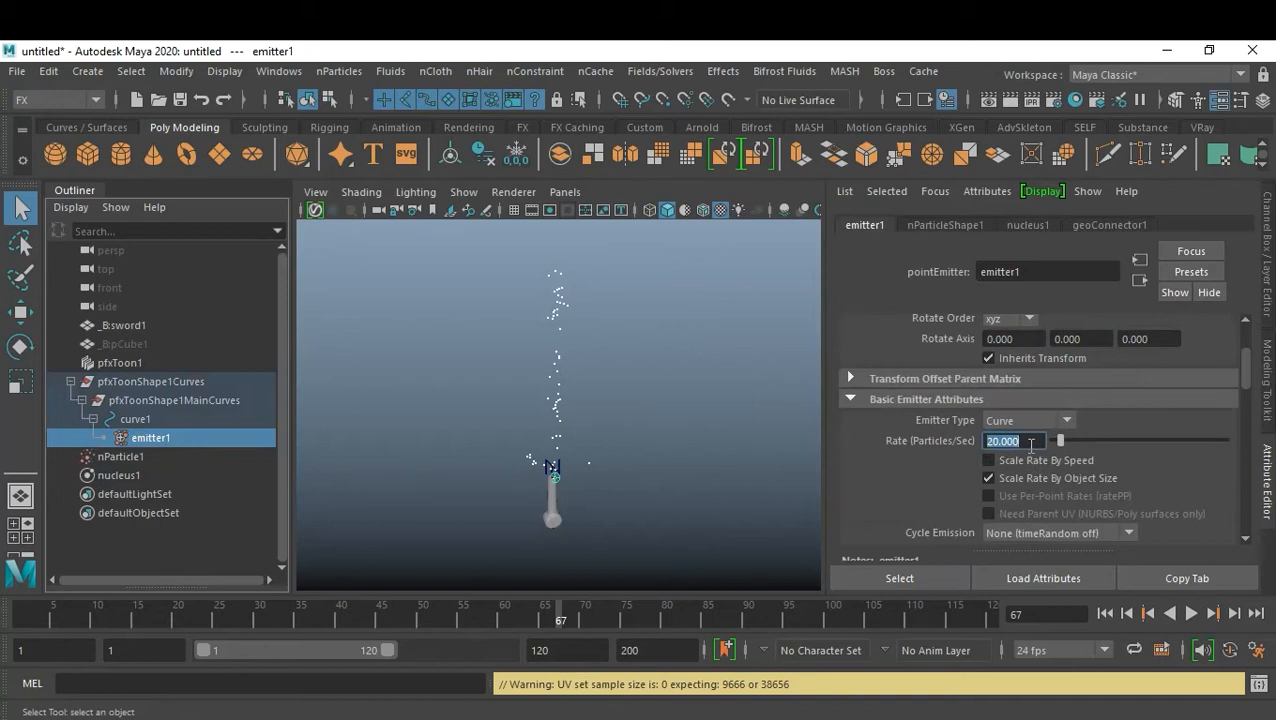
pyautogui.write('500')
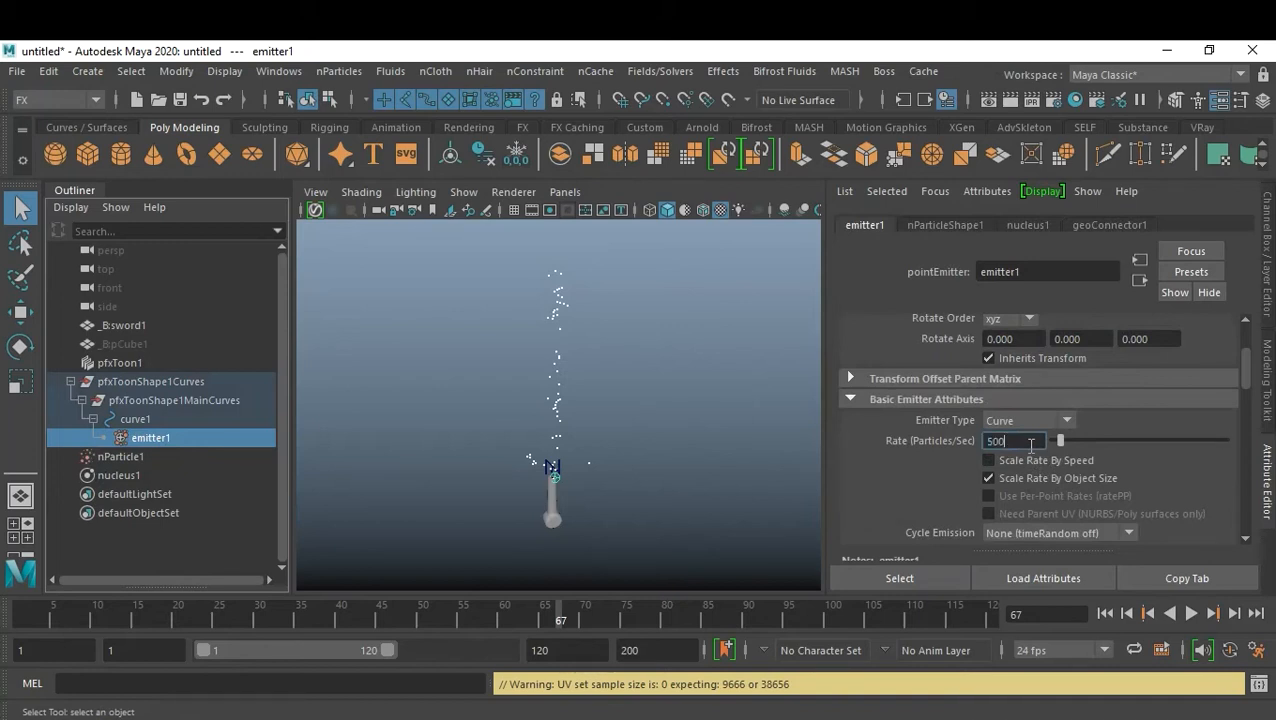
pyautogui.press('Return')
pyautogui.press('Return')
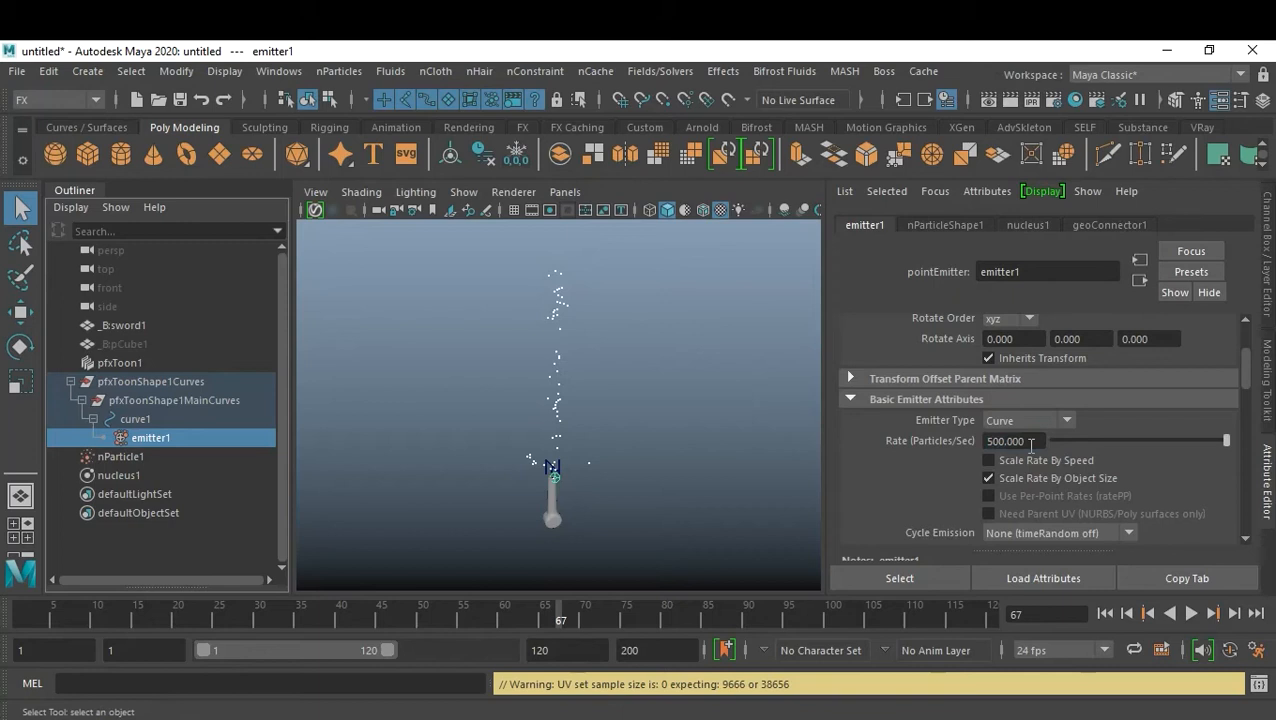
# - Replay the simulation from frame 1 several times to examine the denser particle emission along the dissolving sword
pyautogui.click(1112, 613)
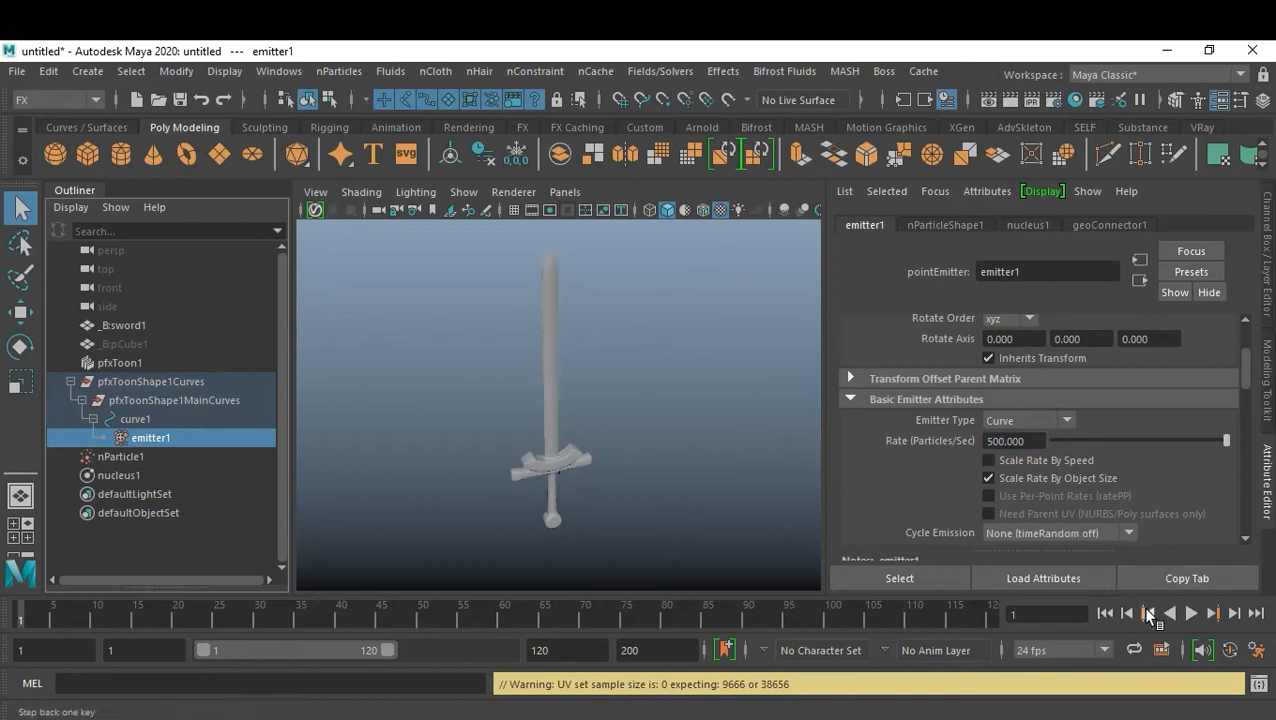
pyautogui.click(1191, 613)
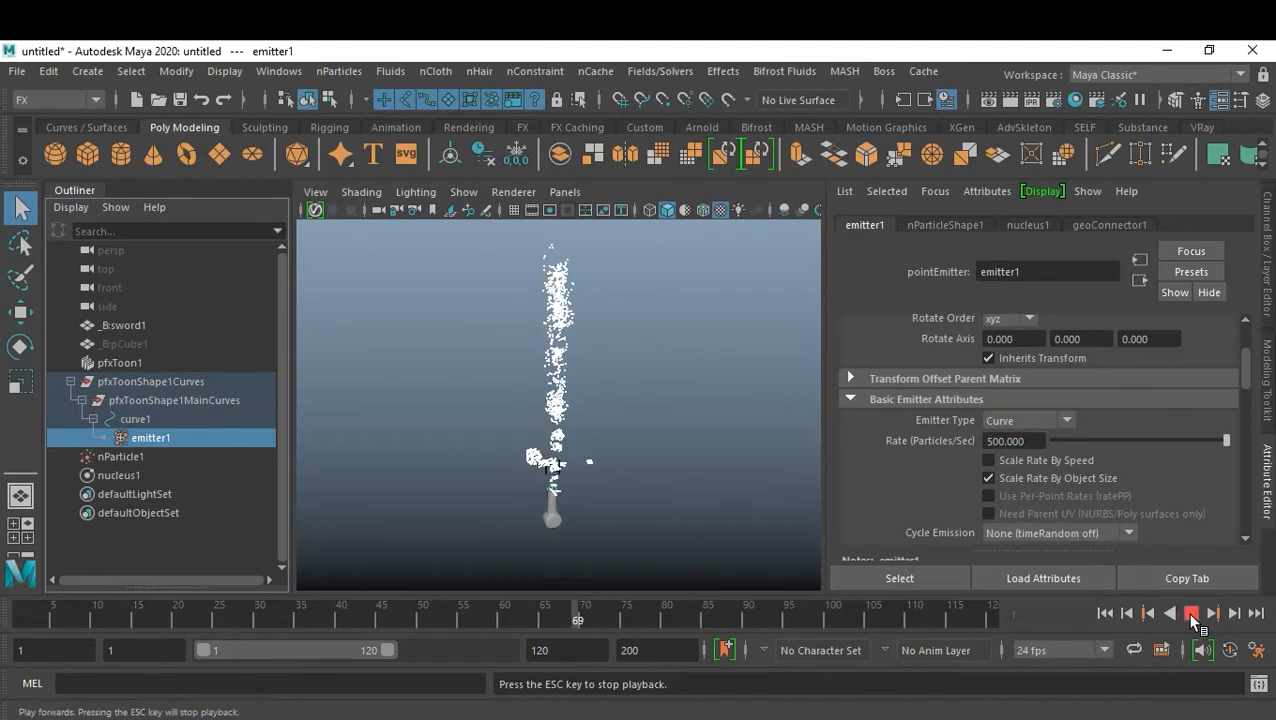
pyautogui.click(1191, 613)
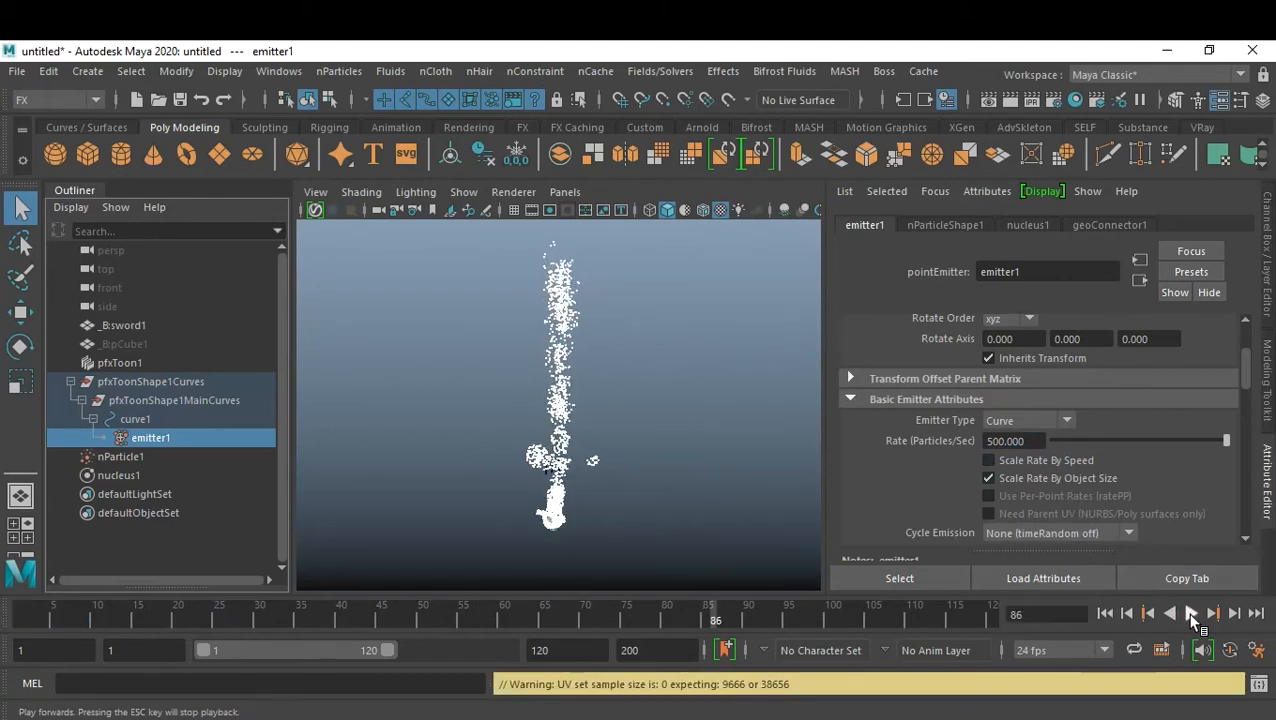
pyautogui.click(1104, 613)
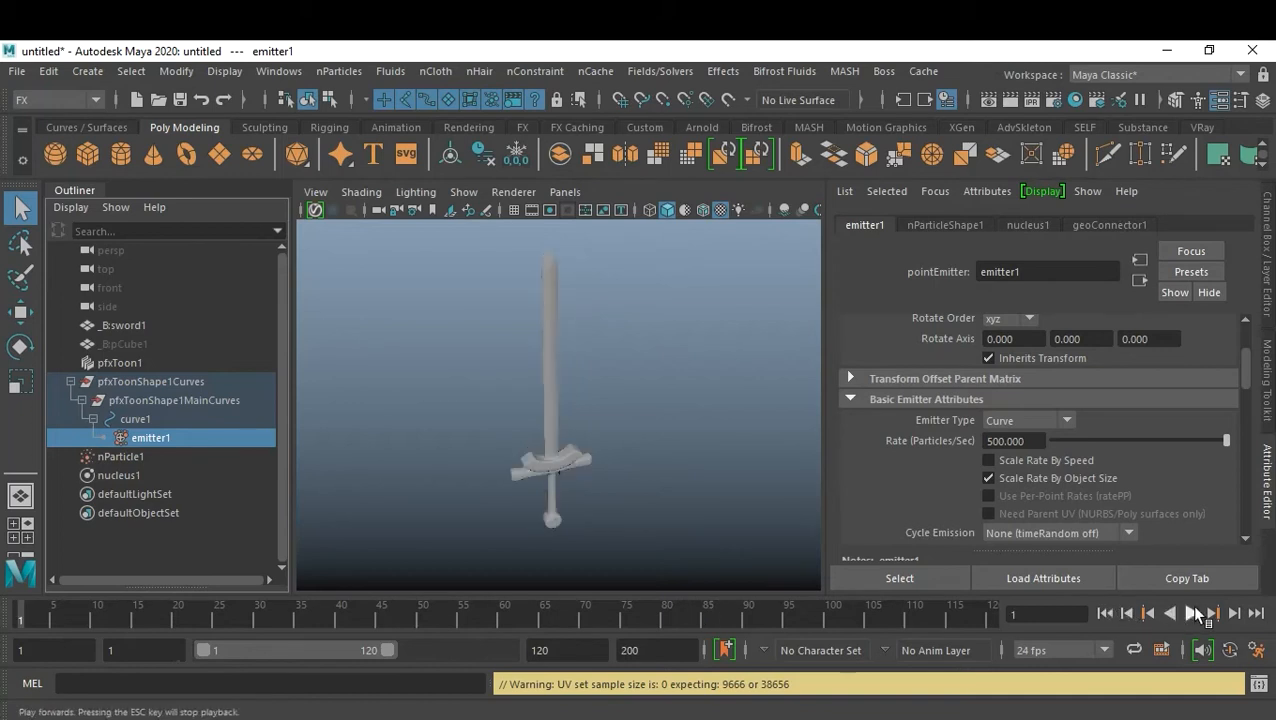
pyautogui.click(1193, 613)
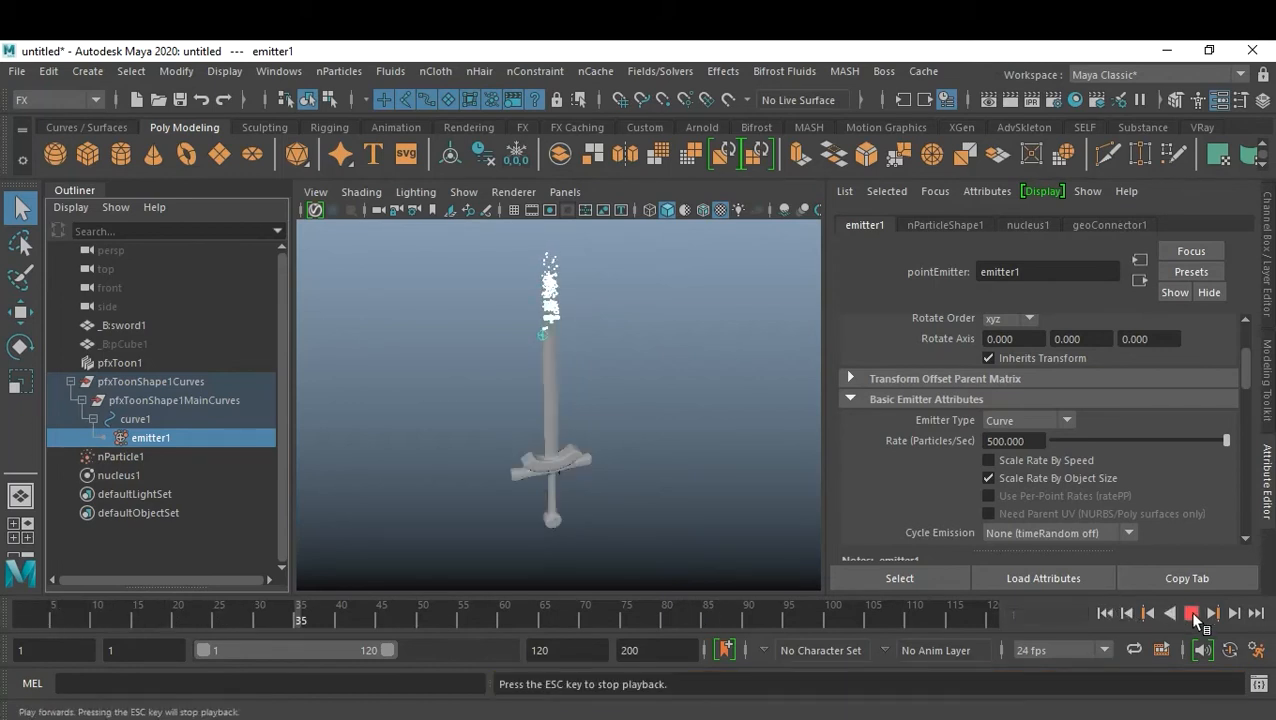
pyautogui.click(1193, 613)
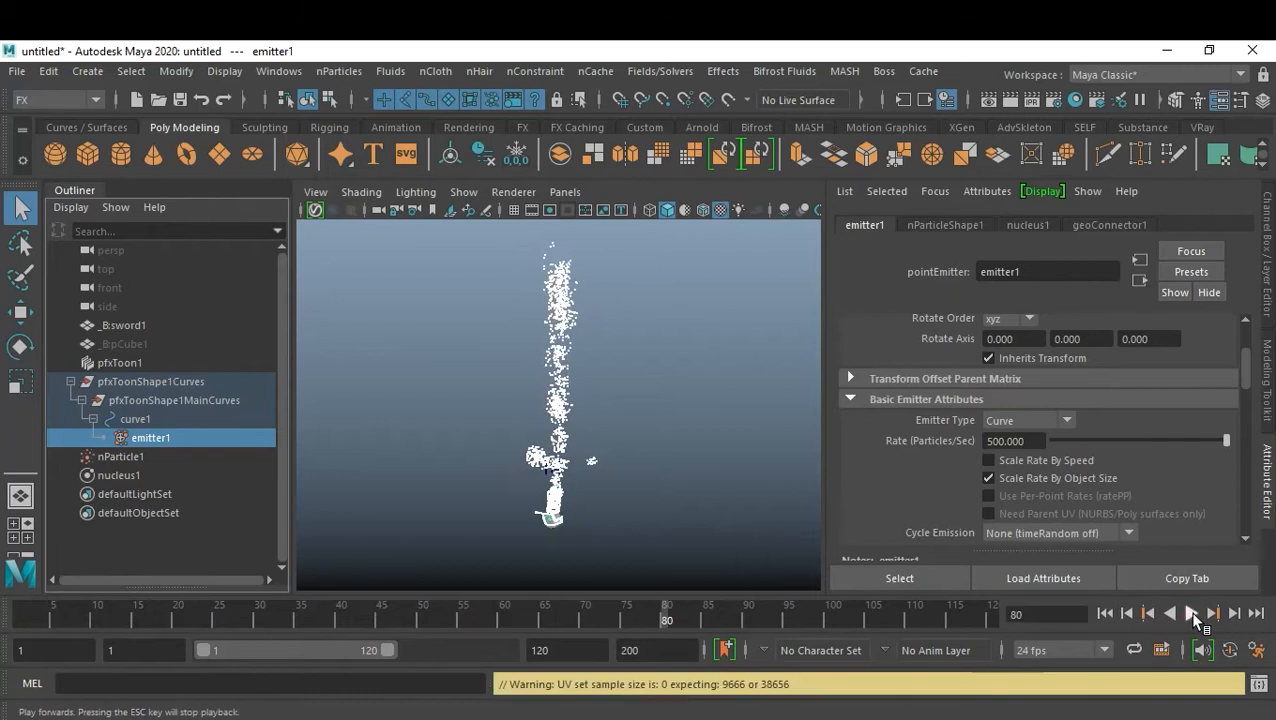
pyautogui.click(1192, 613)
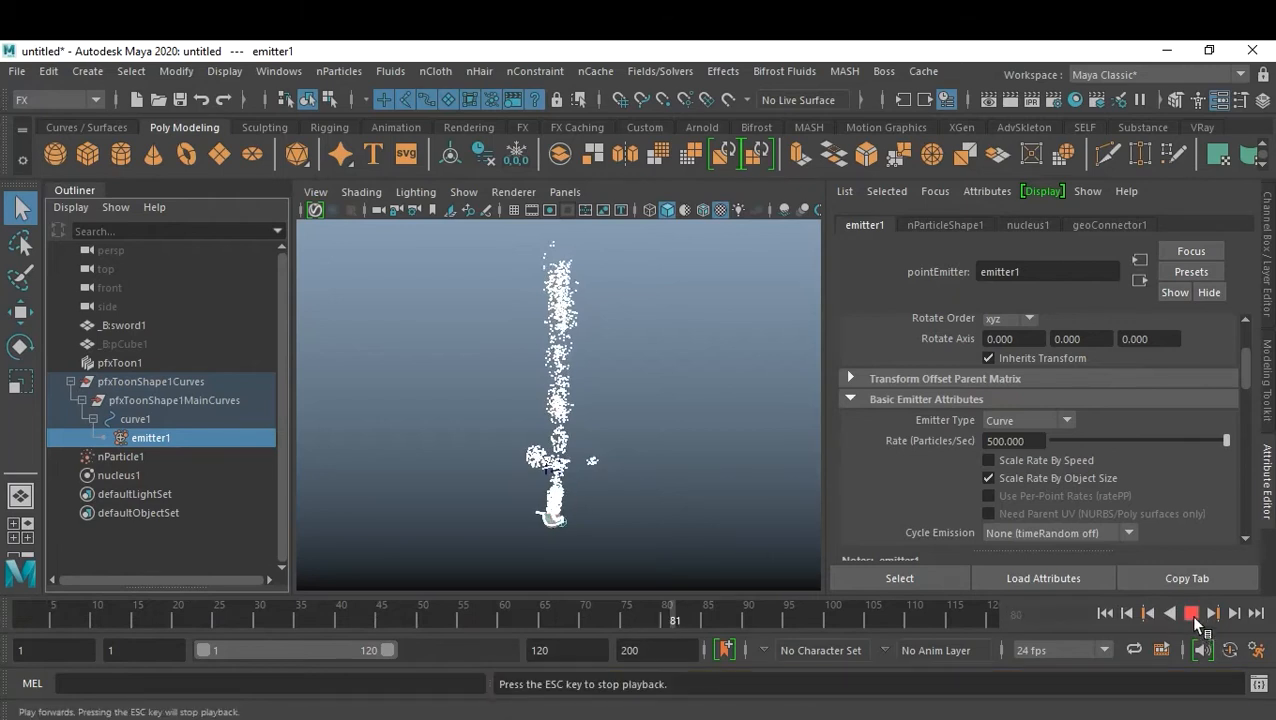
pyautogui.click(1192, 613)
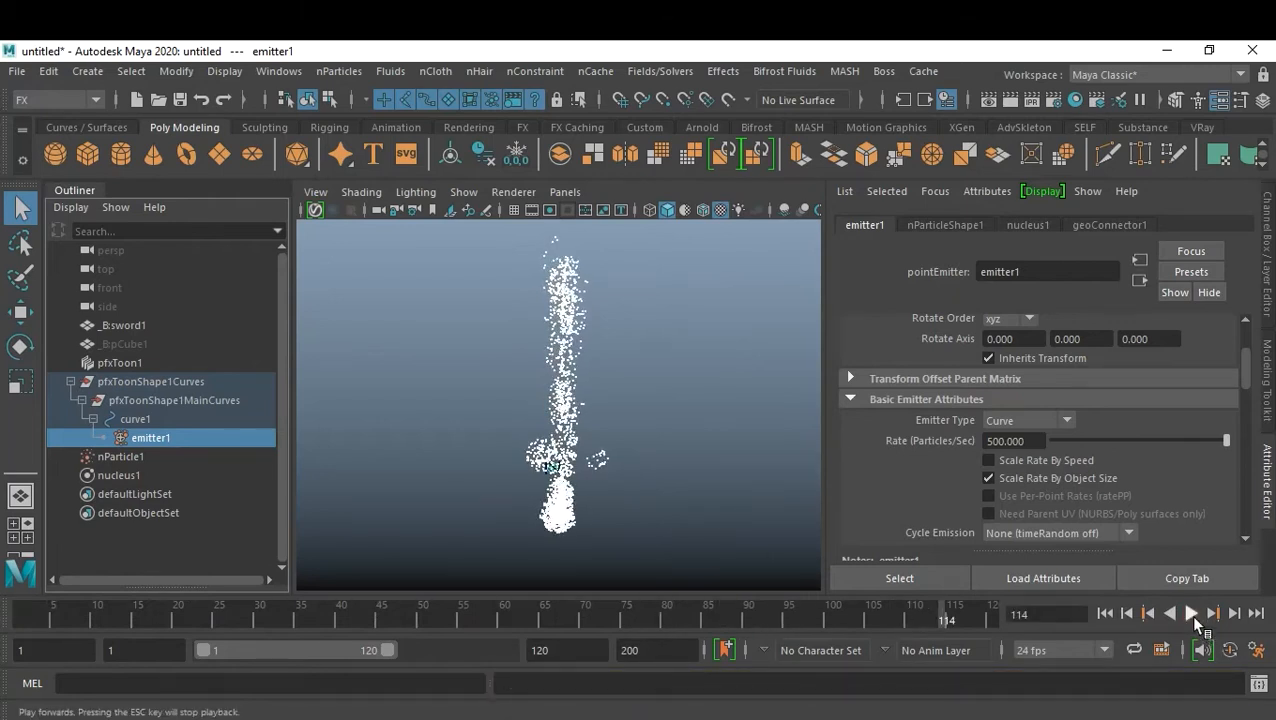
pyautogui.click(1193, 615)
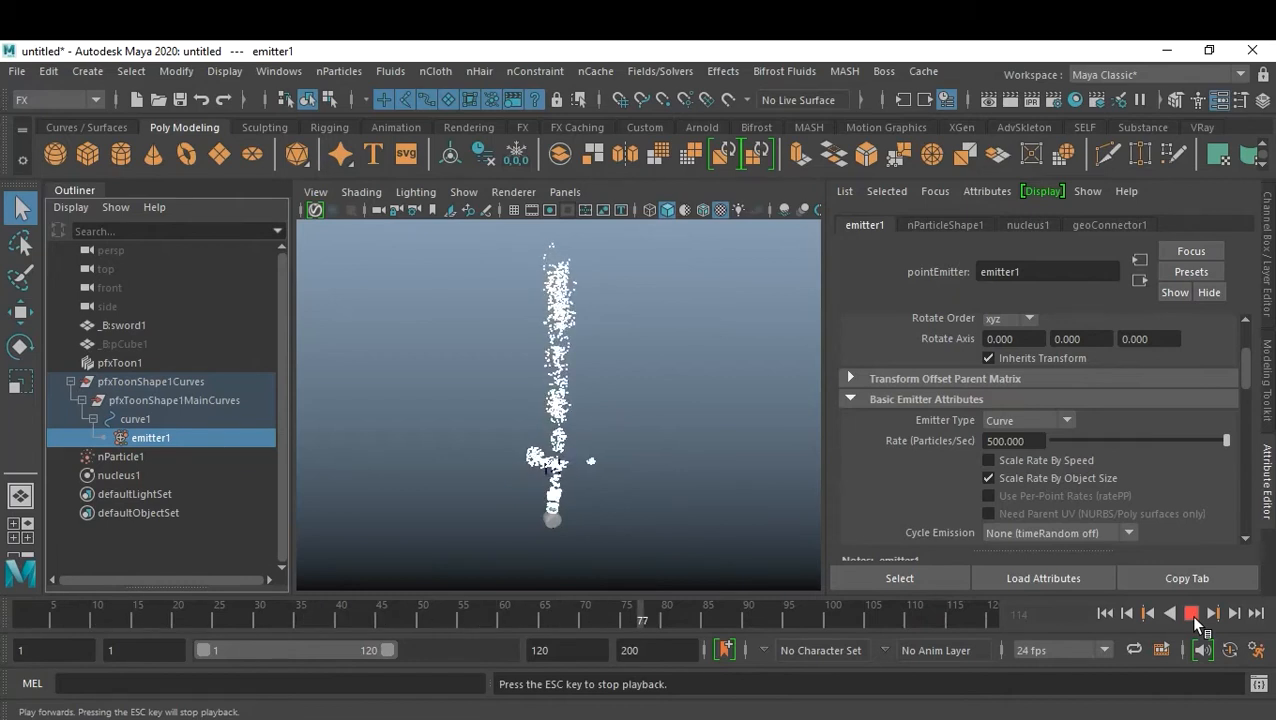
pyautogui.click(1192, 613)
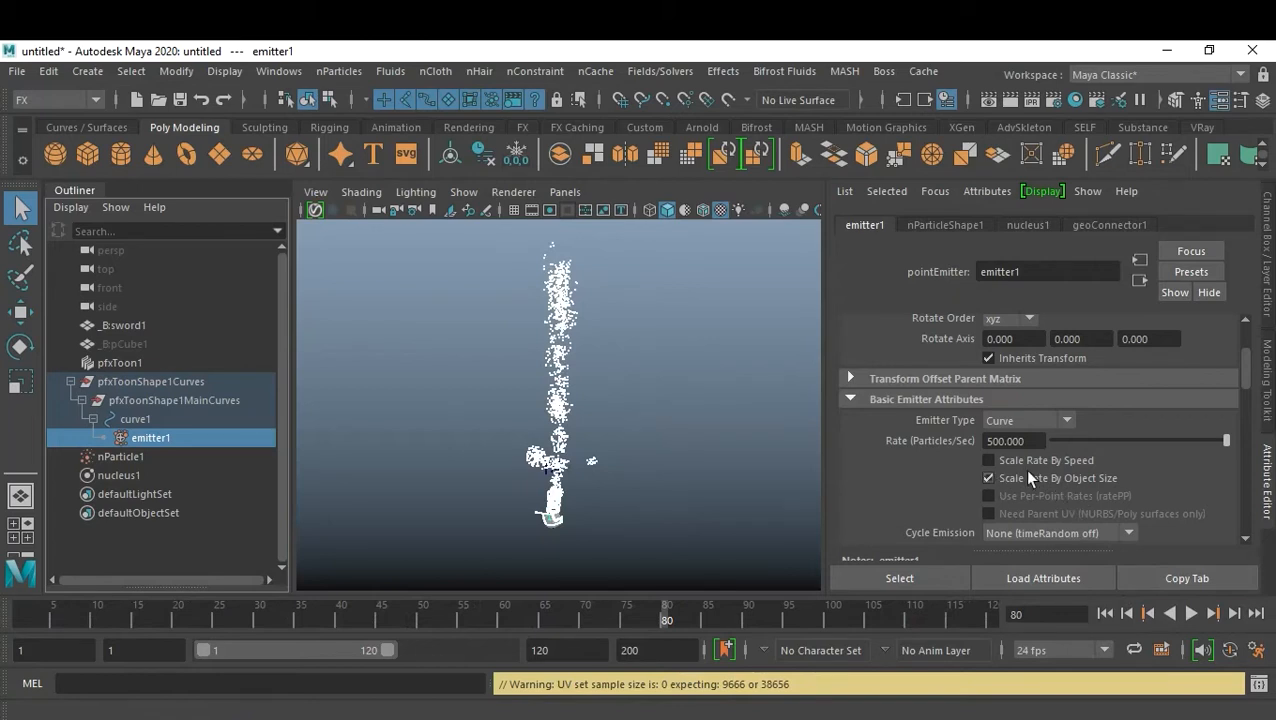
# - Set nucleus1's air density to about 1.978, wind speed to about 8.791 and wind noise to about 0.181
pyautogui.click(117, 475)
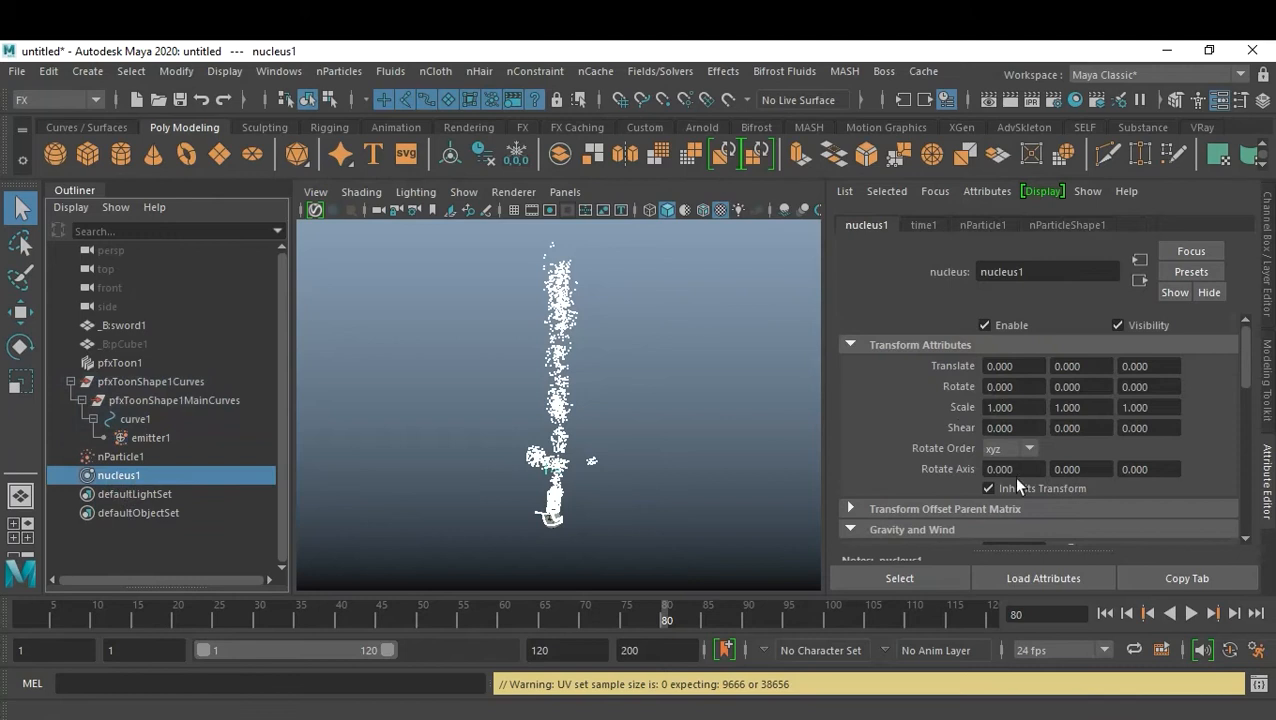
pyautogui.scroll(-3, 1142, 489)
pyautogui.scroll(-1, 1147, 500)
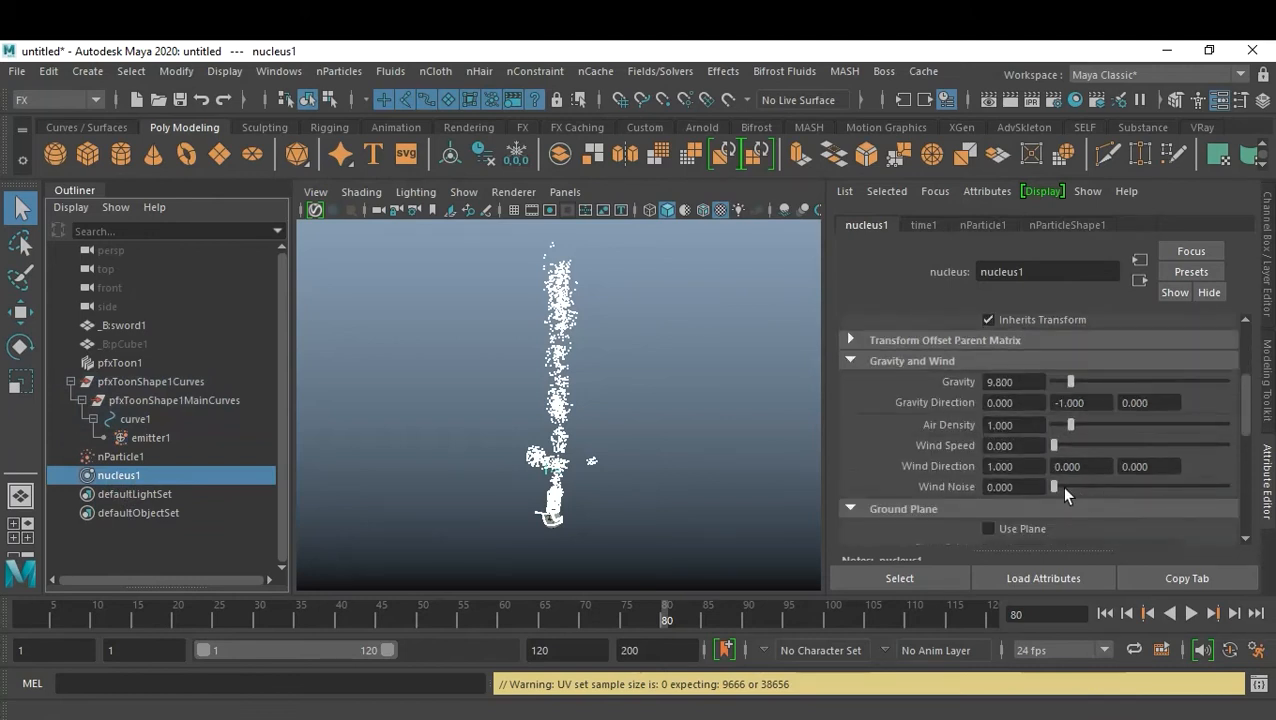
pyautogui.moveTo(1070, 425)
pyautogui.mouseDown()
pyautogui.moveTo(1086, 424)
pyautogui.moveTo(1072, 443)
pyautogui.moveTo(1083, 445)
pyautogui.mouseUp()
pyautogui.moveTo(1052, 487); pyautogui.dragTo(1082, 487)
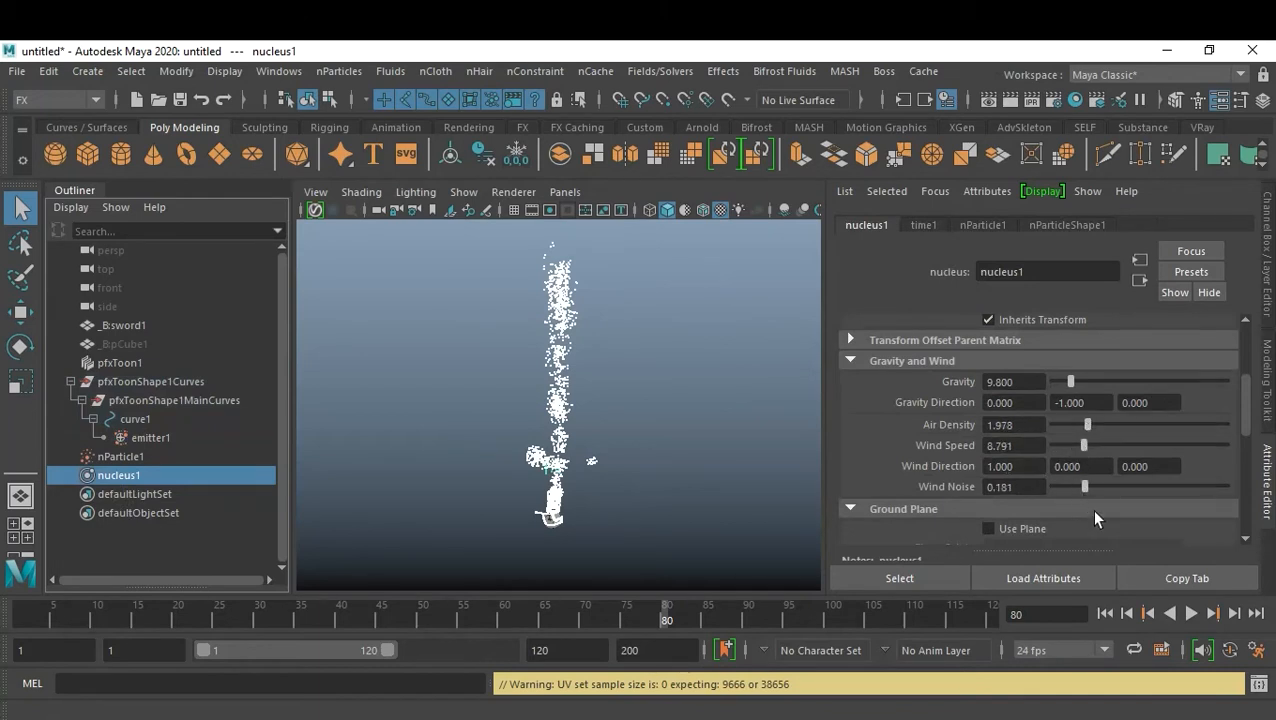
# - Play the simulation from frame 1 to check the wind's effect on the particles
pyautogui.click(1108, 612)
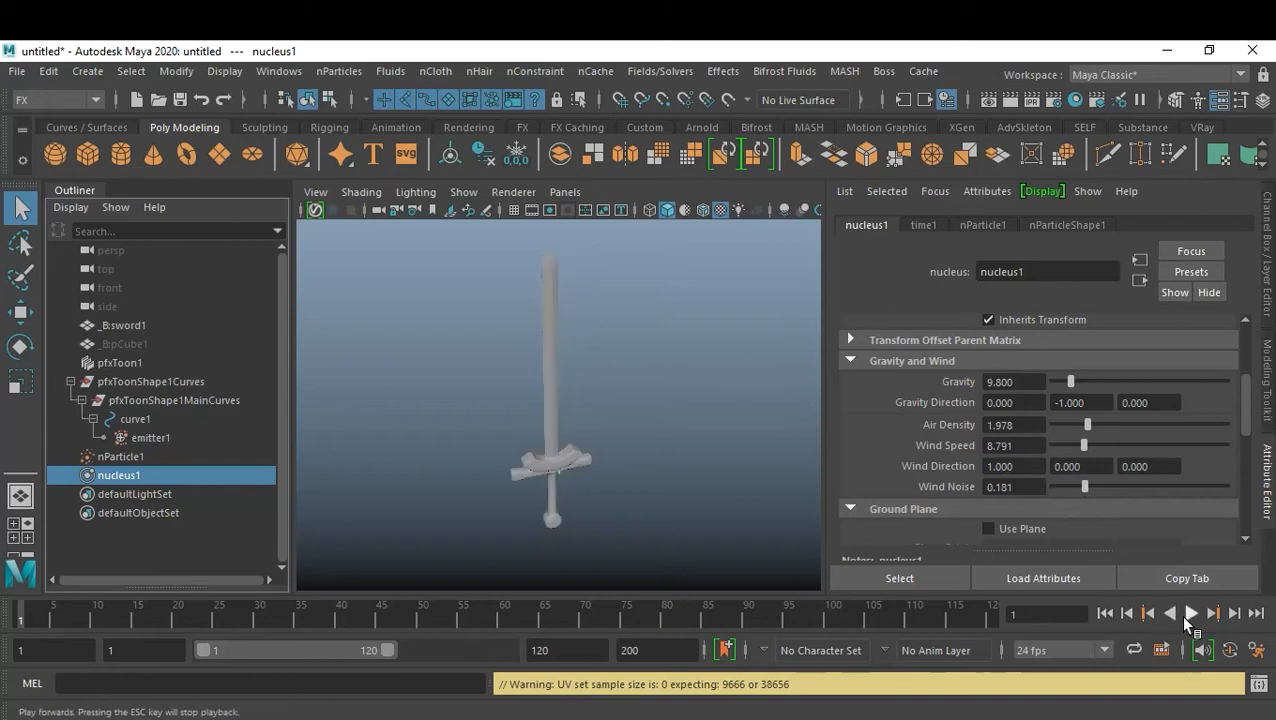
pyautogui.click(1186, 613)
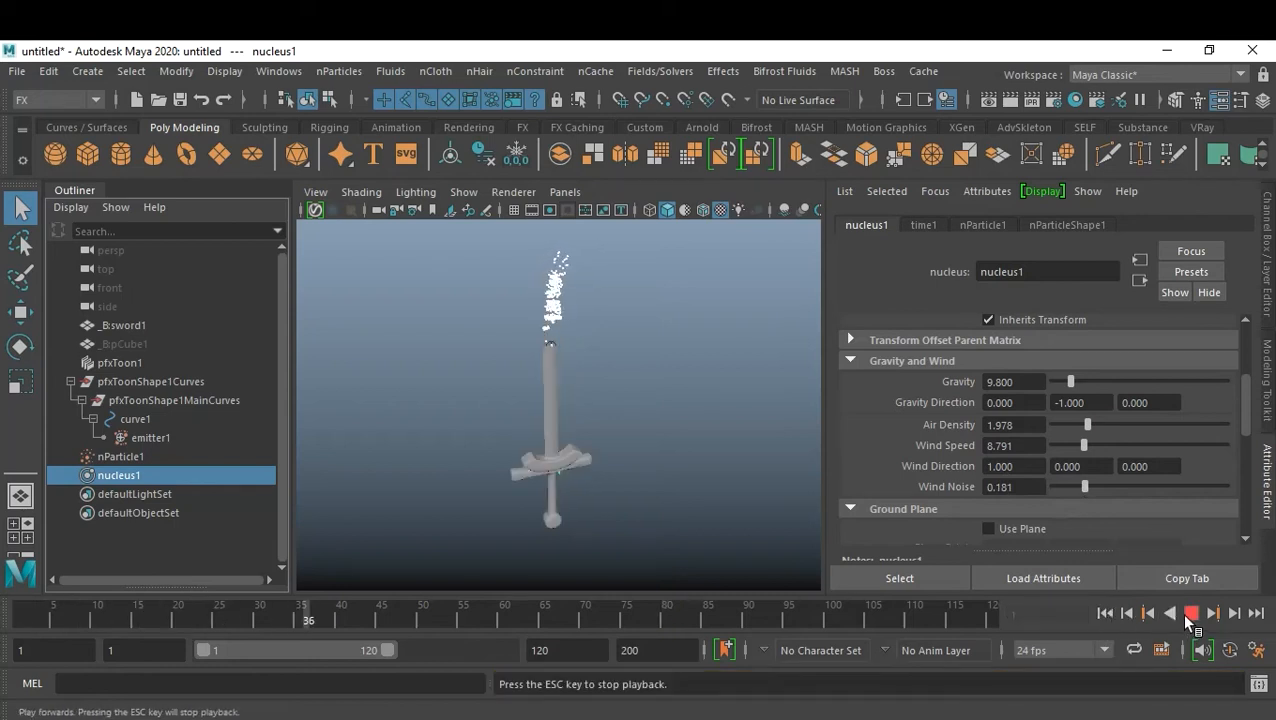
pyautogui.click(1188, 614)
# - Raise nucleus1's air density to about 5.330 and wind speed to about 28.571, and replay the simulation from frame 1
pyautogui.moveTo(1115, 425); pyautogui.dragTo(1146, 425)
pyautogui.click(1152, 445)
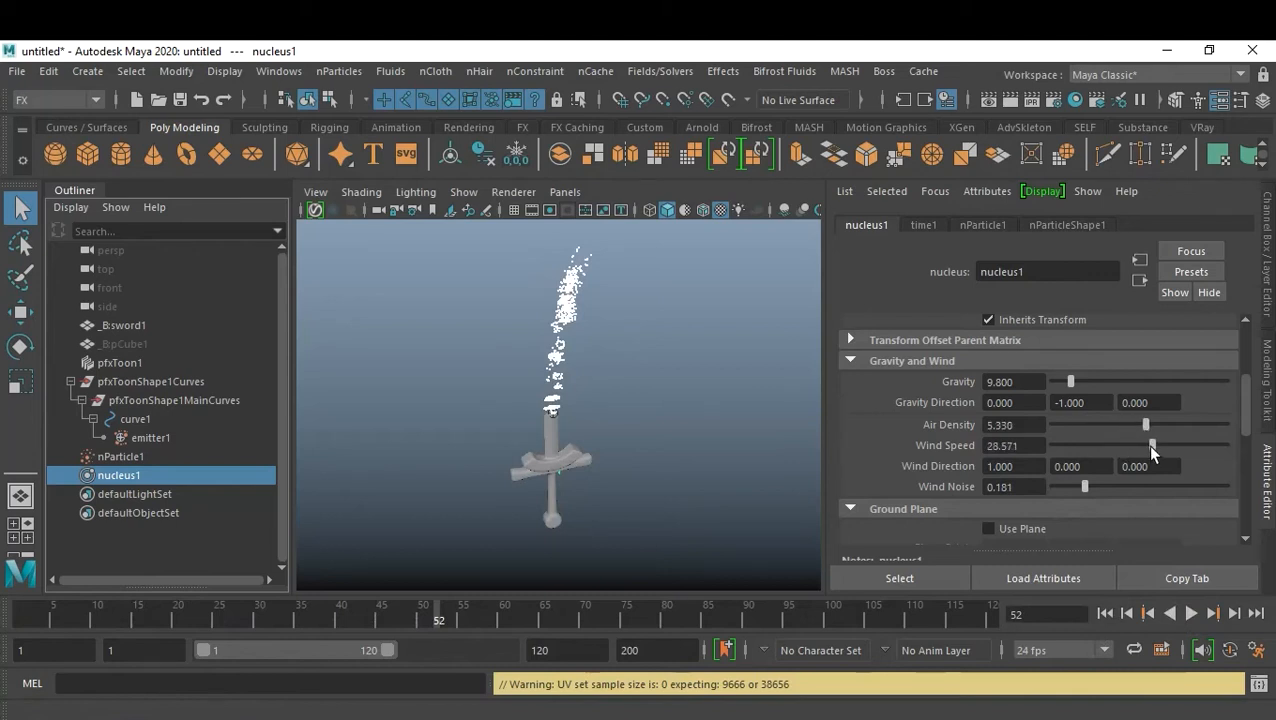
pyautogui.click(1109, 613)
pyautogui.click(1188, 613)
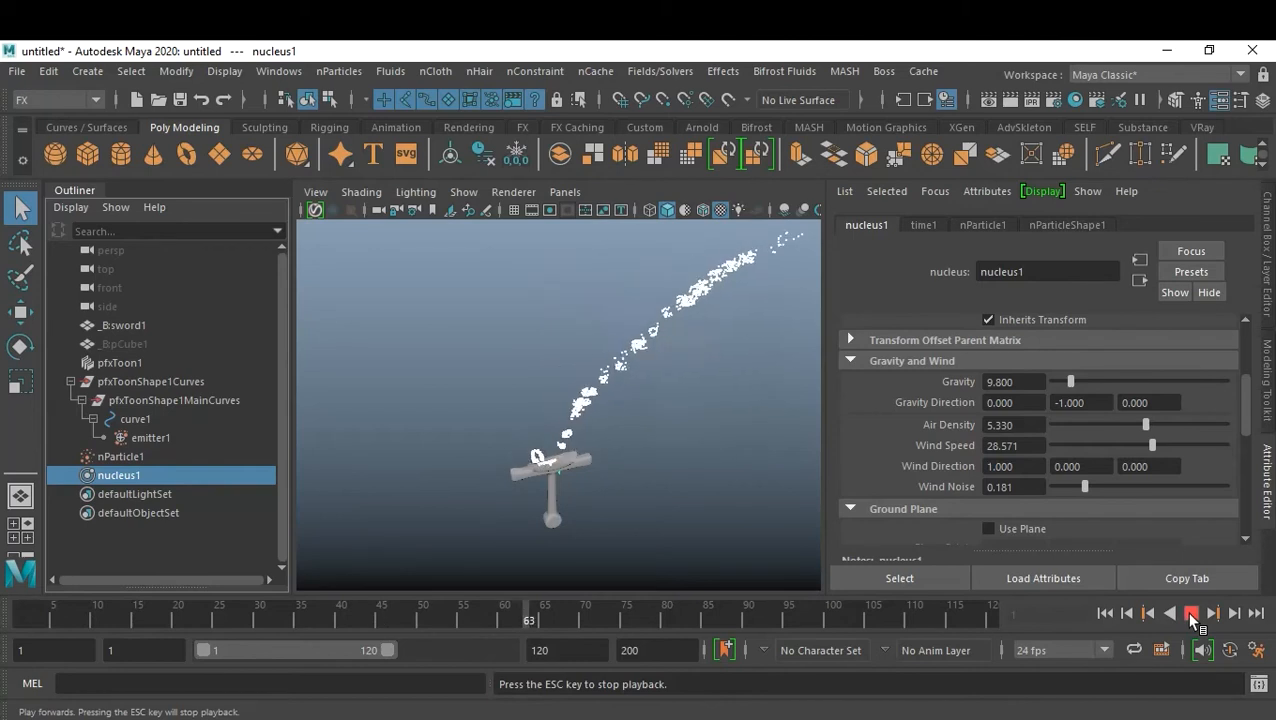
pyautogui.click(1190, 614)
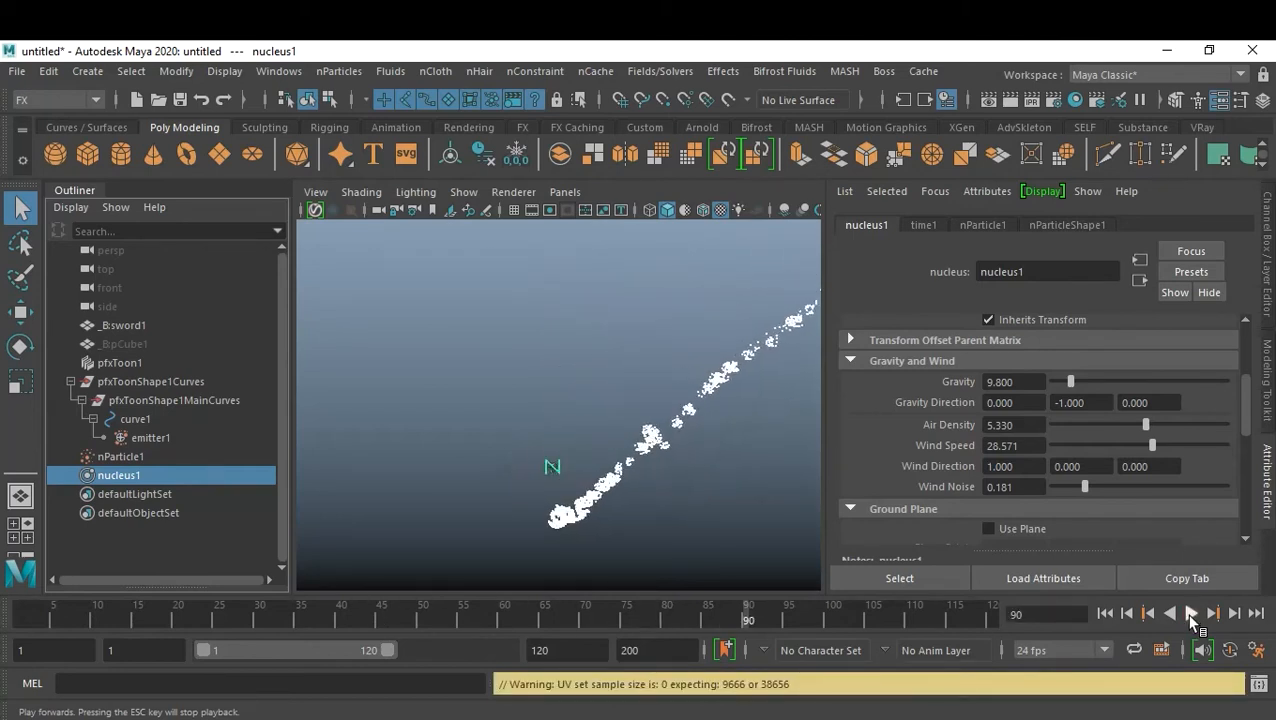
# - Create a Turbulence field with magnitude 10 affecting nParticle1
pyautogui.click(138, 457)
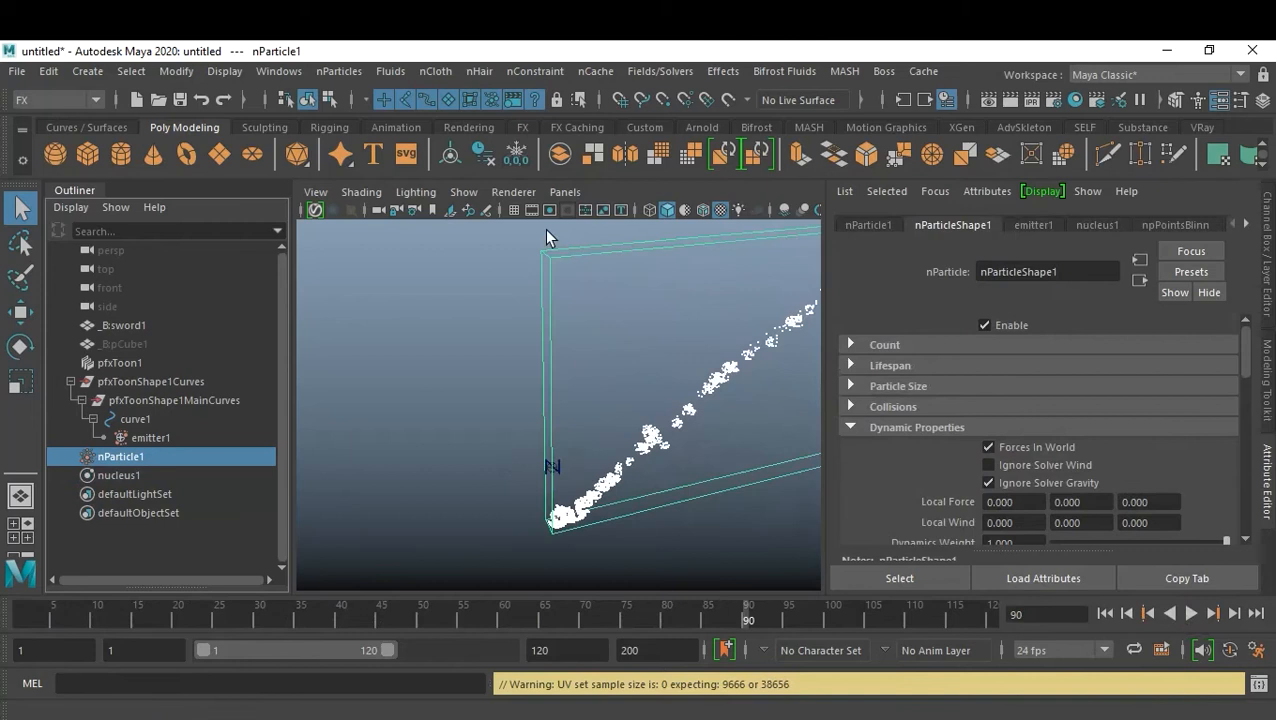
pyautogui.click(722, 72)
pyautogui.moveTo(660, 72)
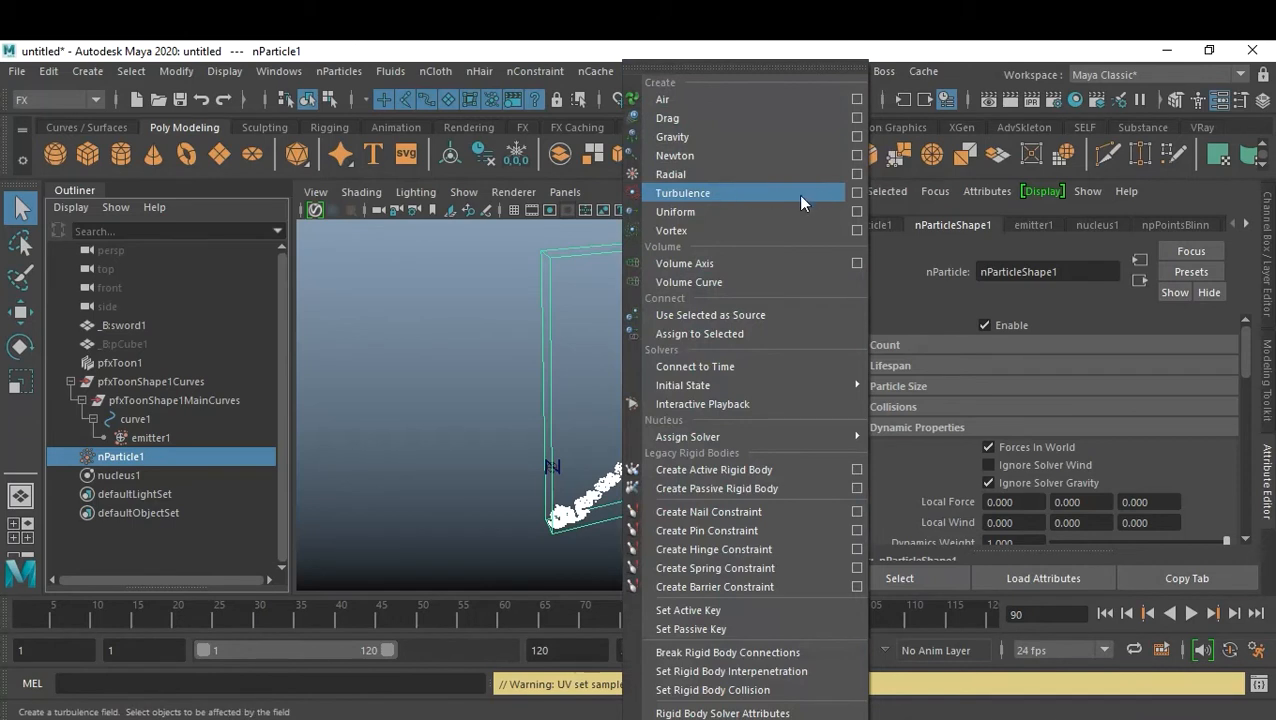
pyautogui.click(856, 193)
pyautogui.scroll(-3, 729, 500)
pyautogui.scroll(3, 657, 490)
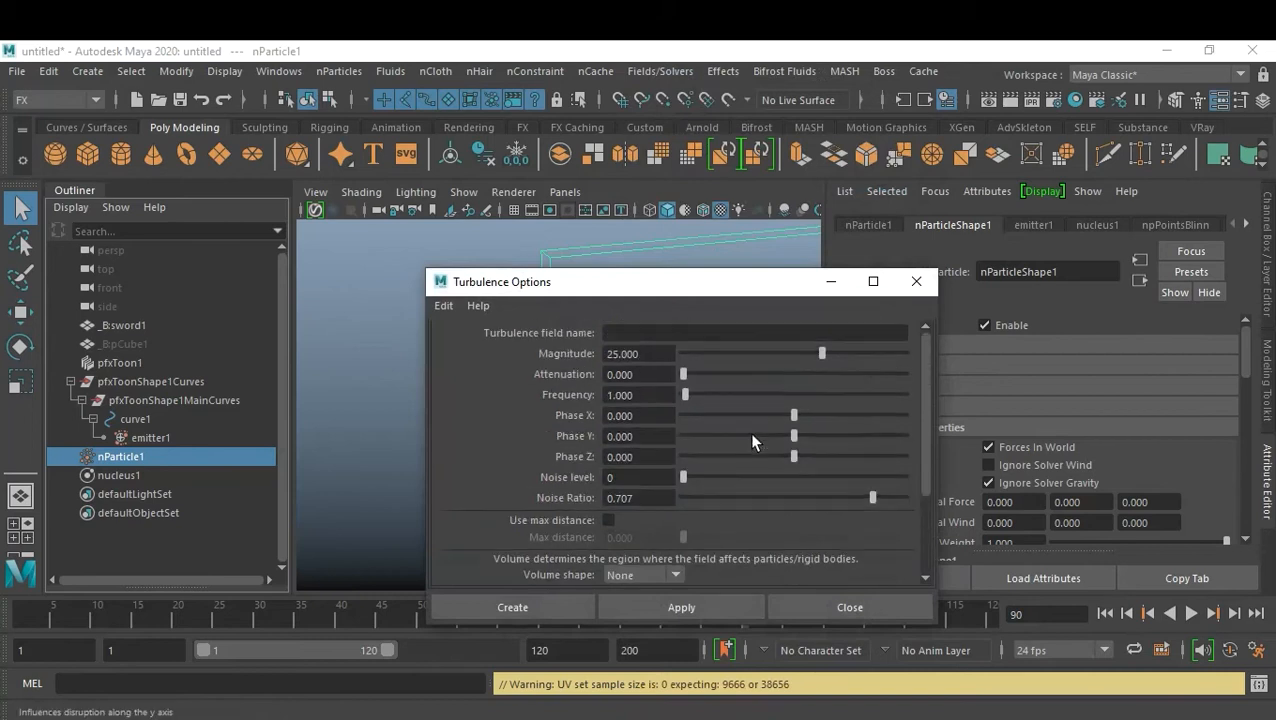
pyautogui.doubleClick(656, 354)
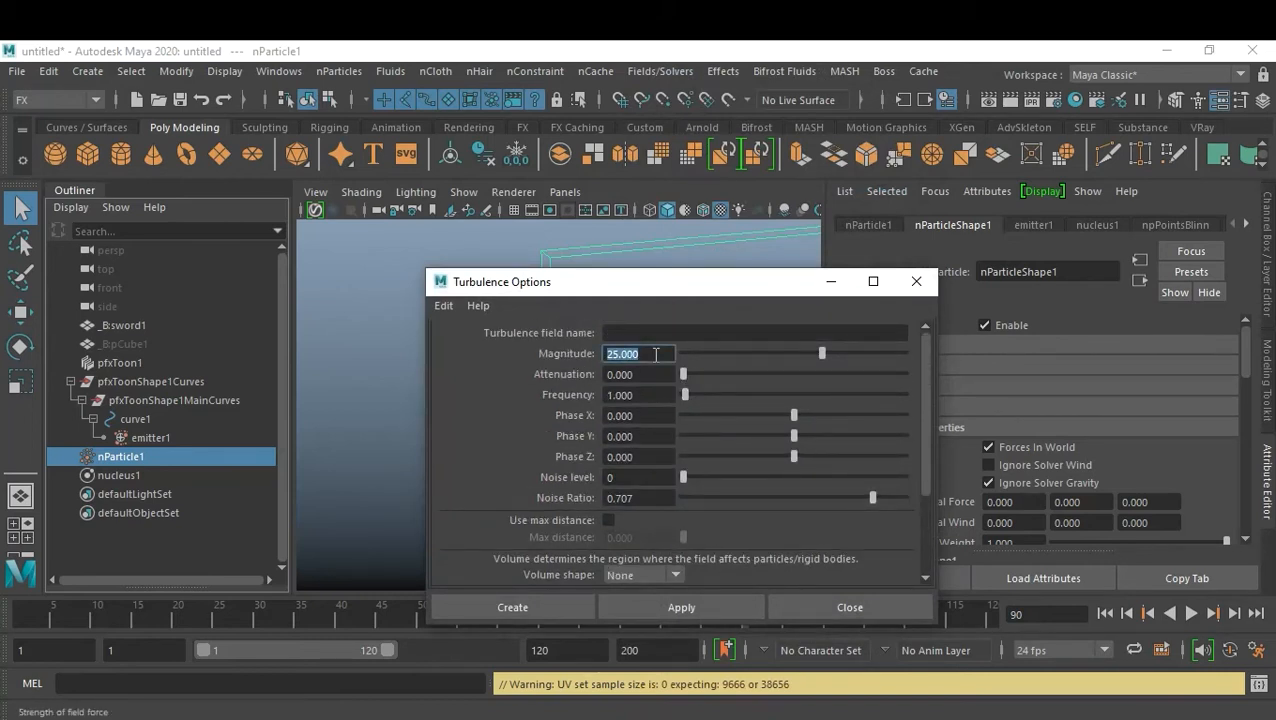
pyautogui.write('10')
pyautogui.click(521, 600)
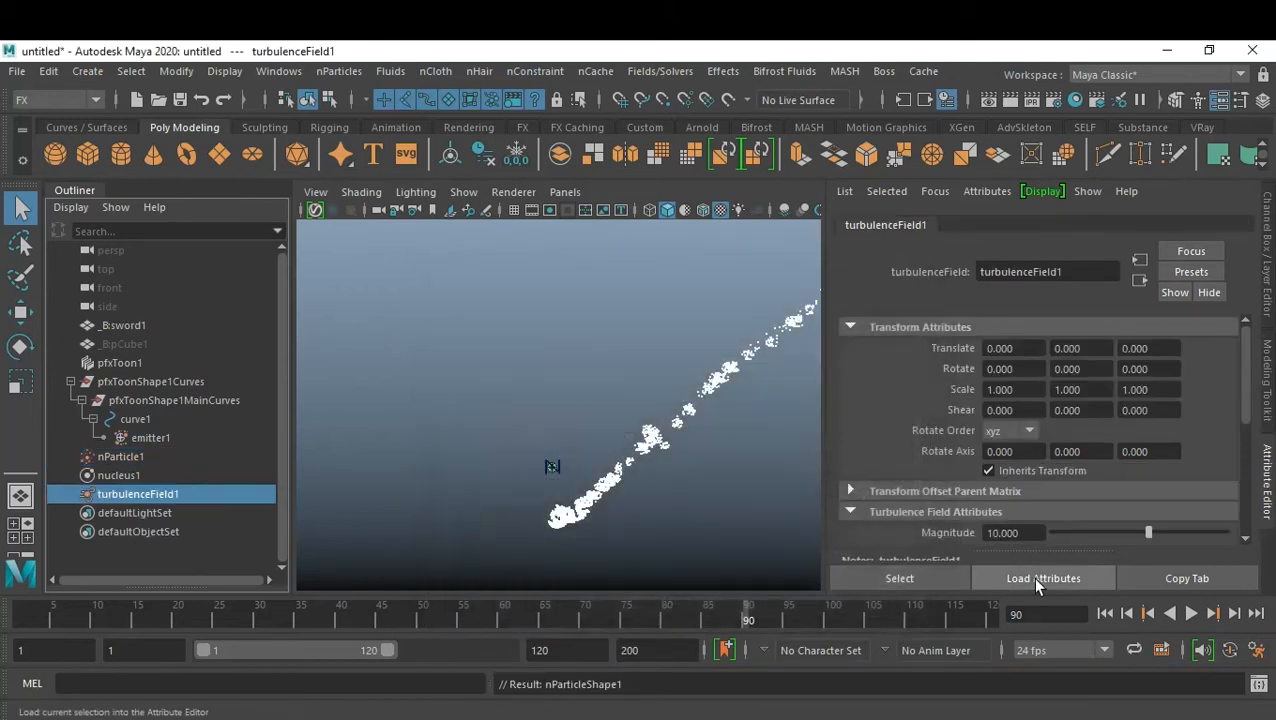
# - Play the simulation from frame 1 to check the turbulence field's effect on the particles
pyautogui.click(1104, 613)
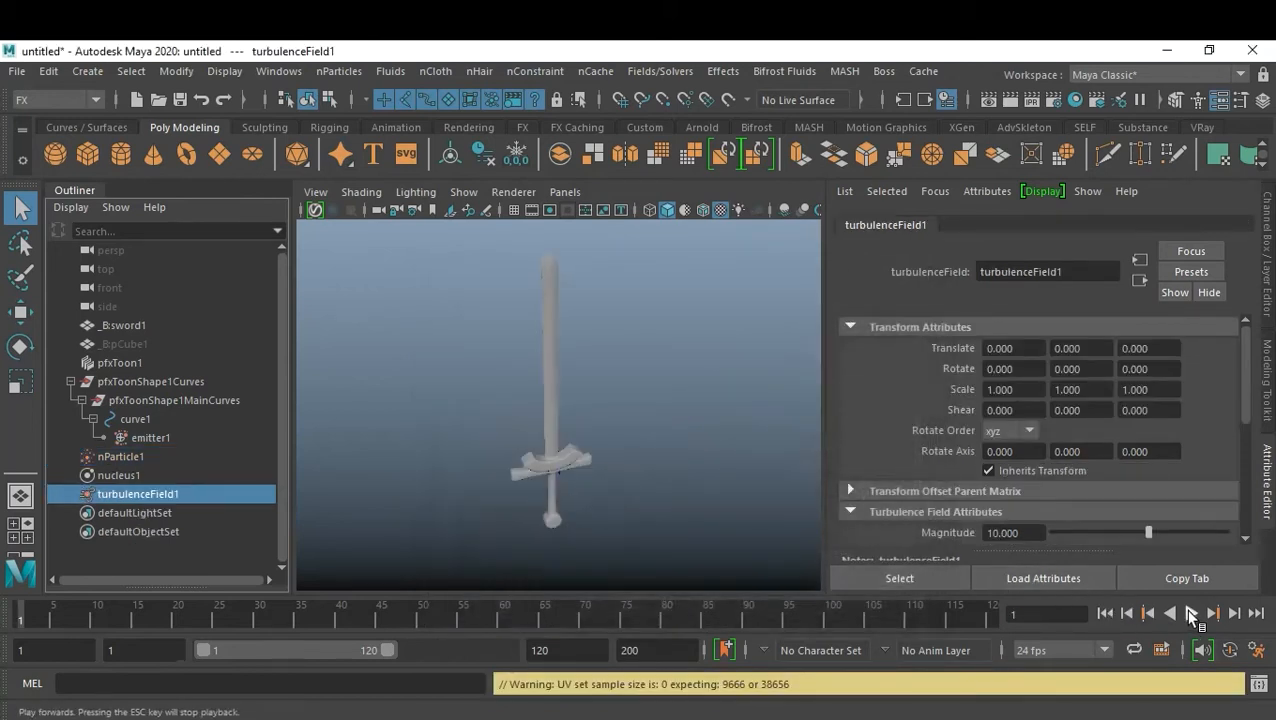
pyautogui.click(1191, 613)
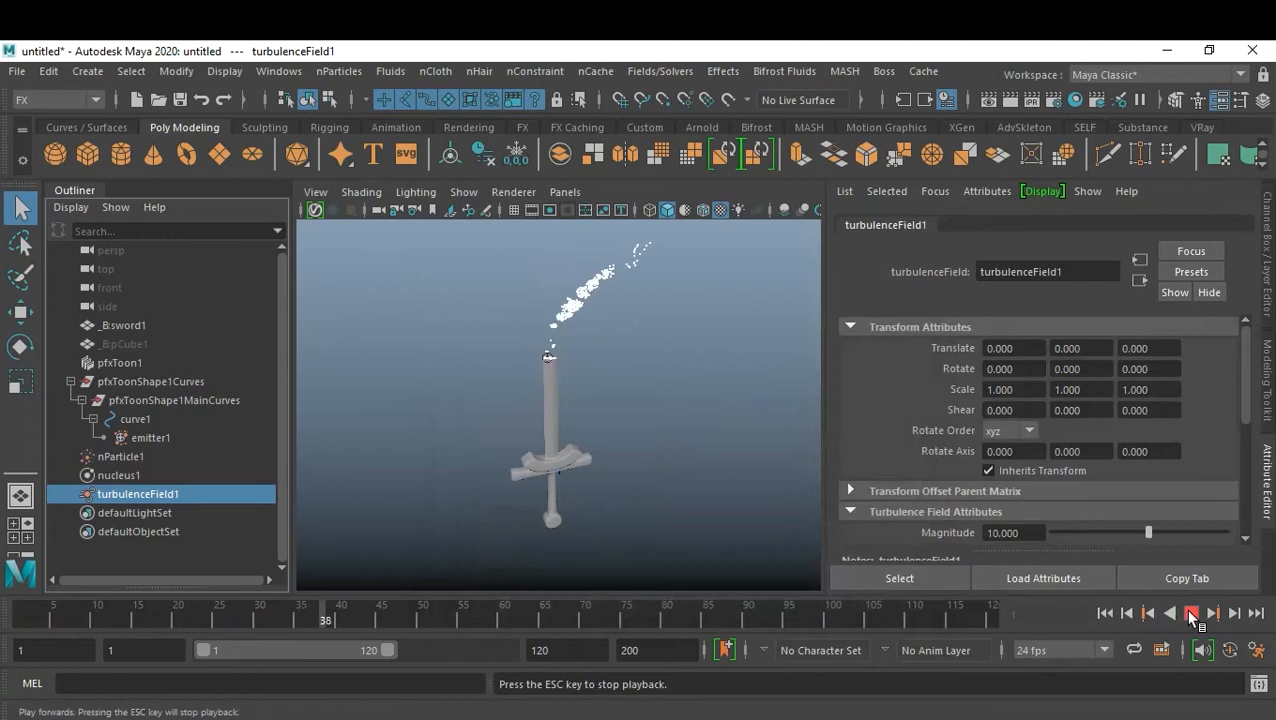
pyautogui.click(1190, 613)
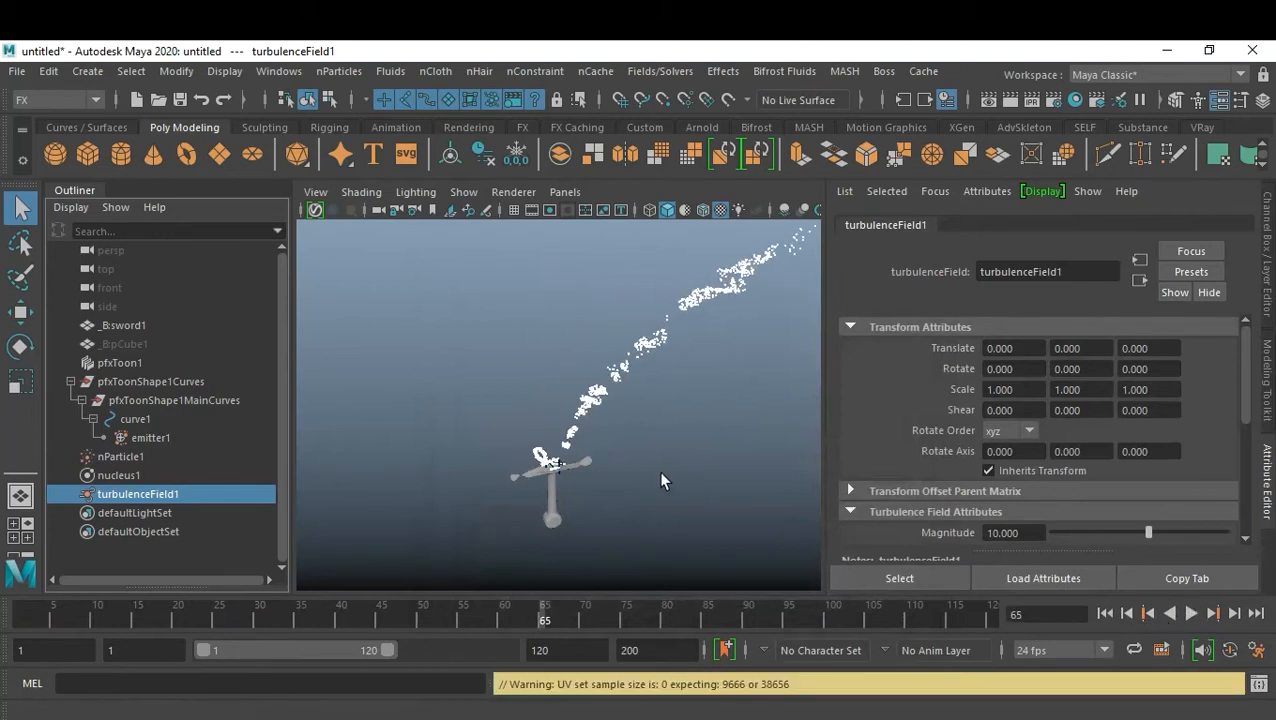
# - Set nParticle1's lifespan mode to Random range and replay the simulation from frame 1
pyautogui.click(128, 456)
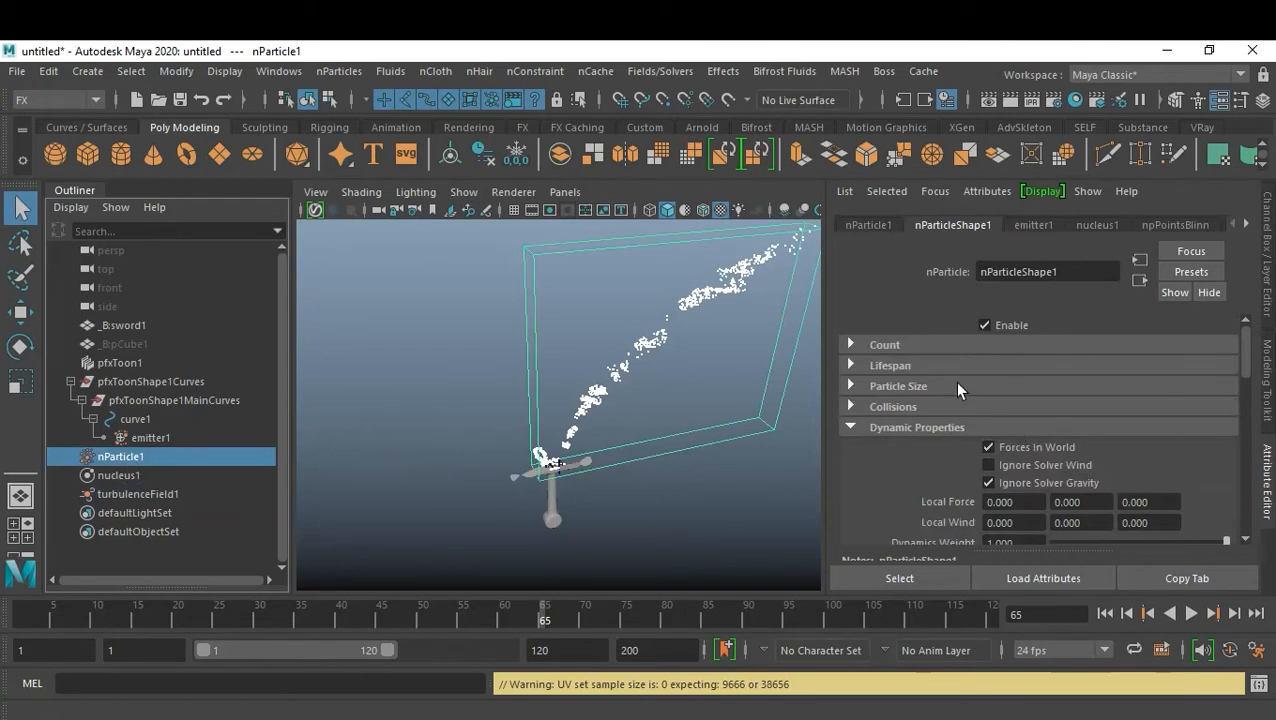
pyautogui.click(921, 385)
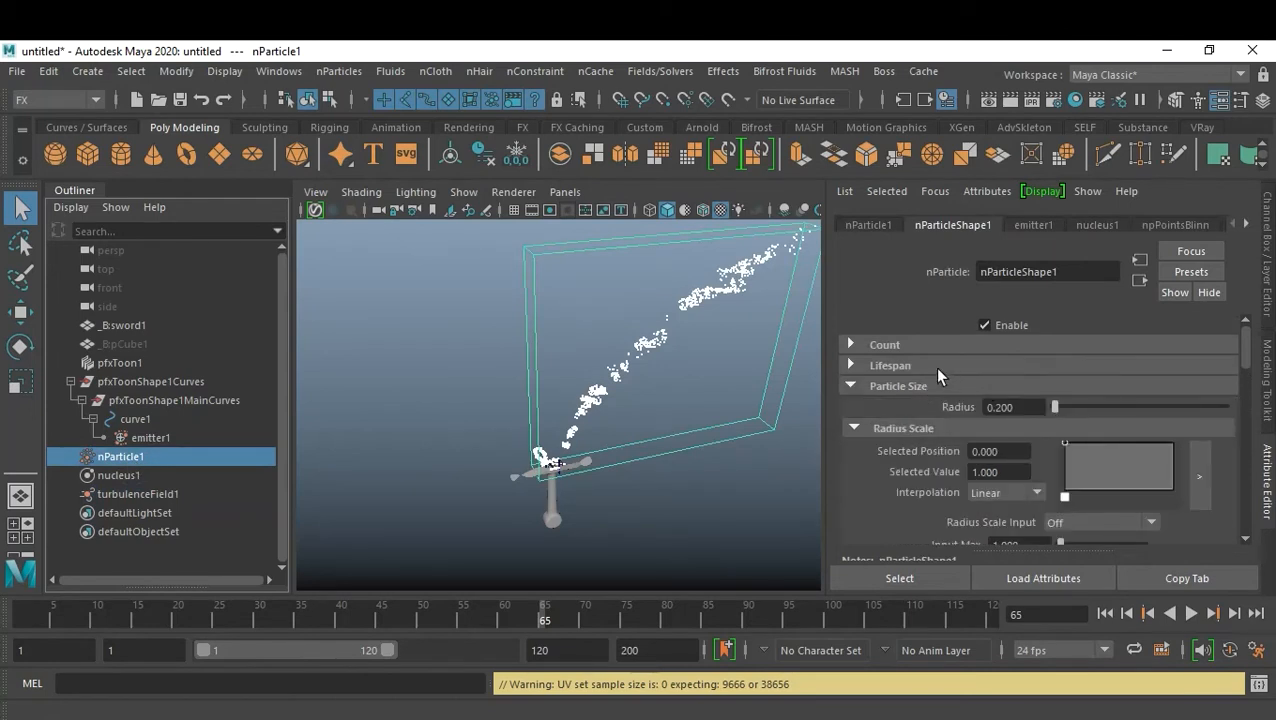
pyautogui.click(934, 367)
pyautogui.click(1030, 388)
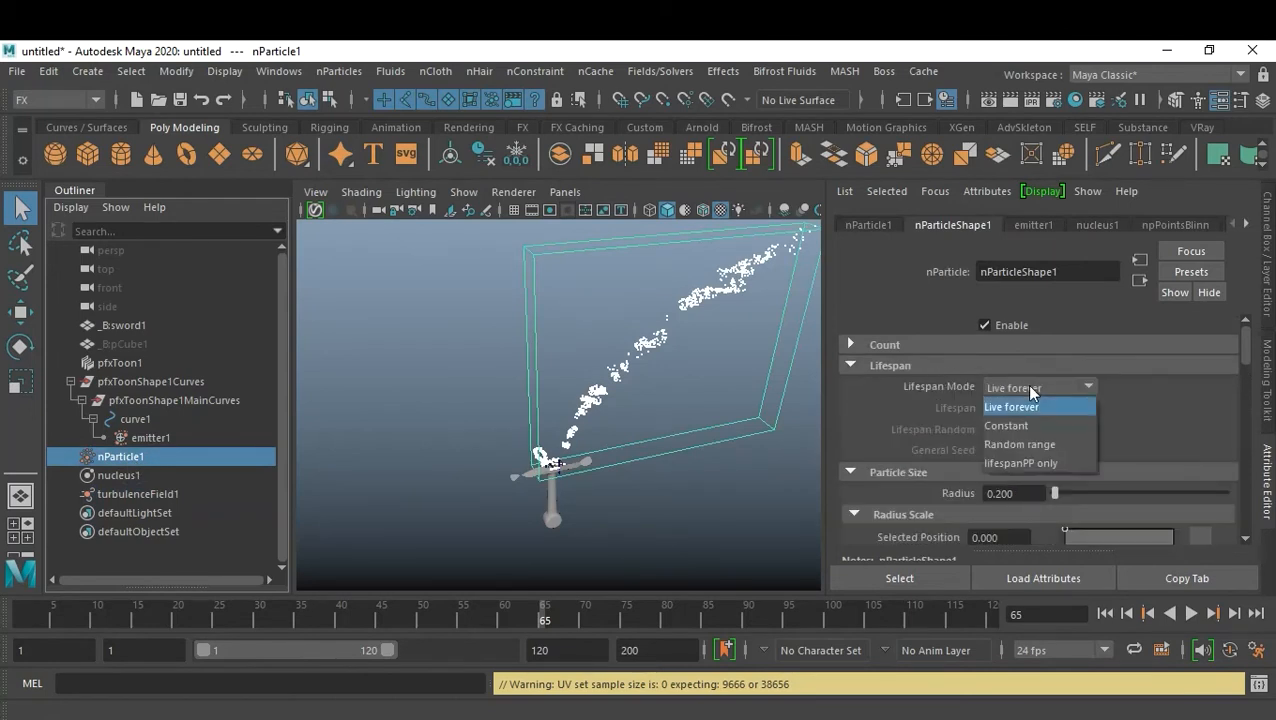
pyautogui.click(1053, 443)
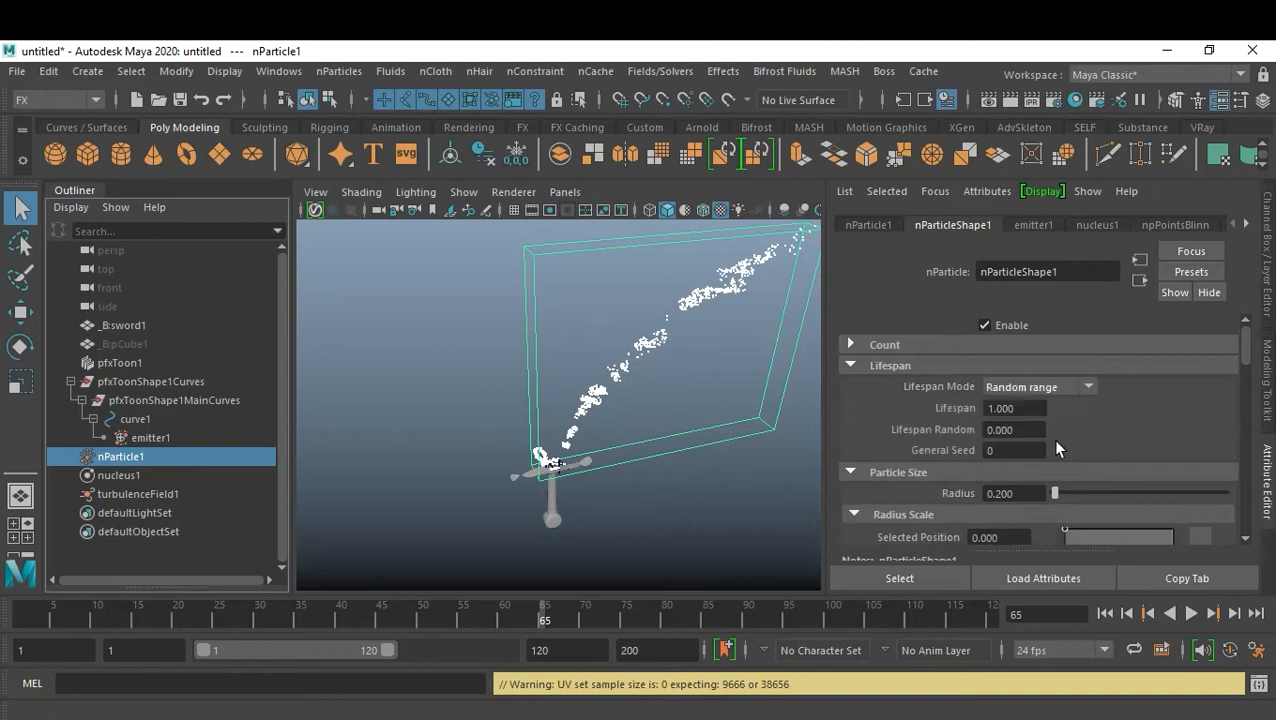
pyautogui.click(1113, 613)
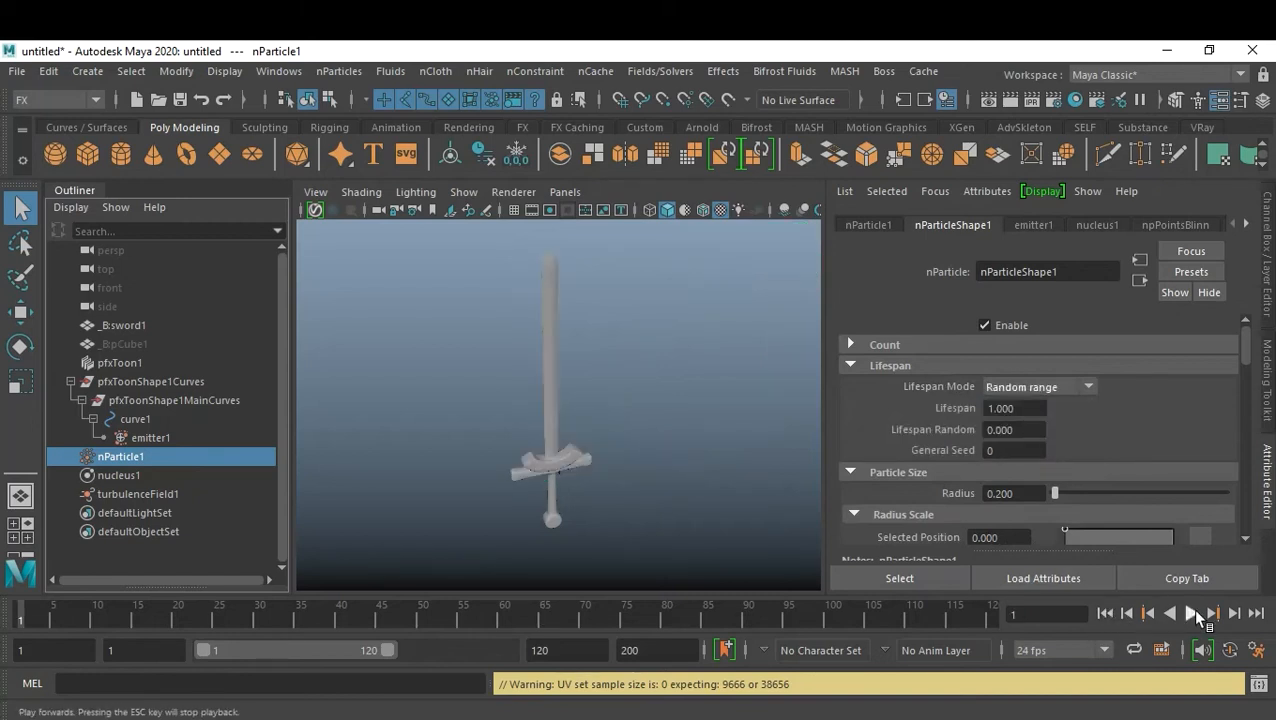
pyautogui.click(1194, 613)
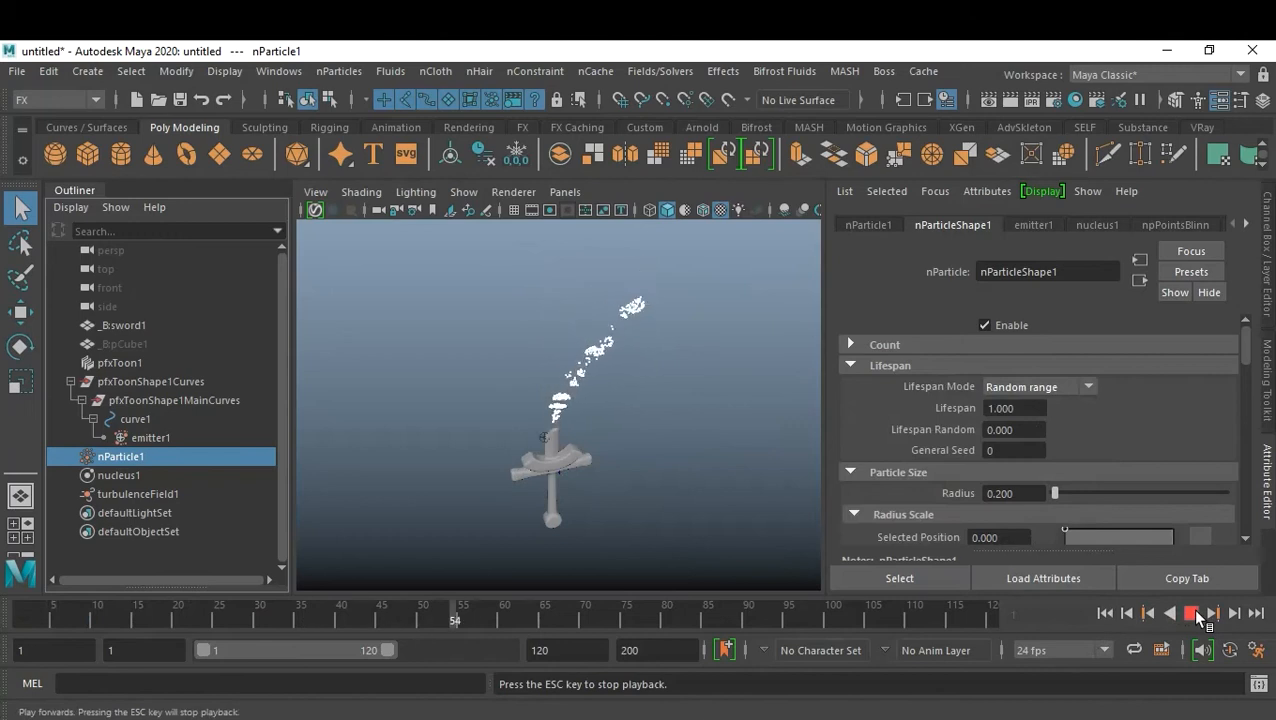
pyautogui.click(1193, 612)
# - Set nParticle1's Lifespan Random to 0.5 and replay the simulation from frame 1
pyautogui.click(1038, 430)
pyautogui.write('0.5')
pyautogui.press('Return')
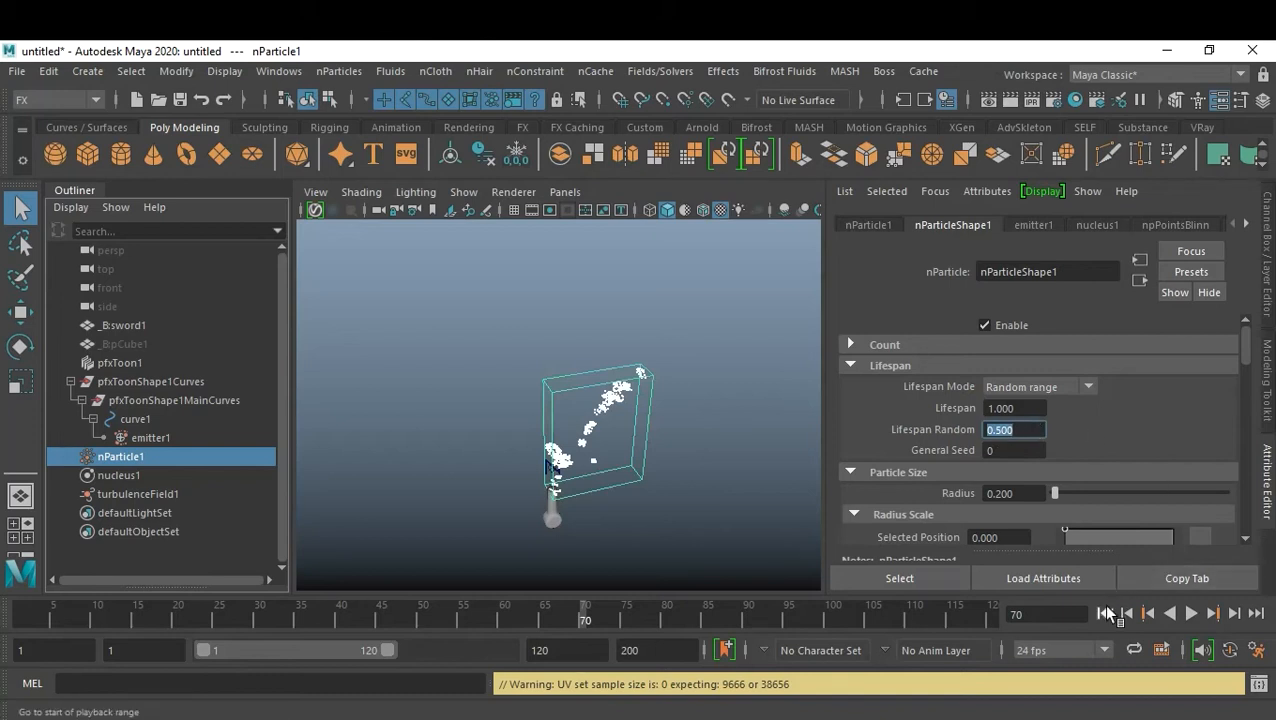
pyautogui.click(1105, 613)
pyautogui.click(1192, 613)
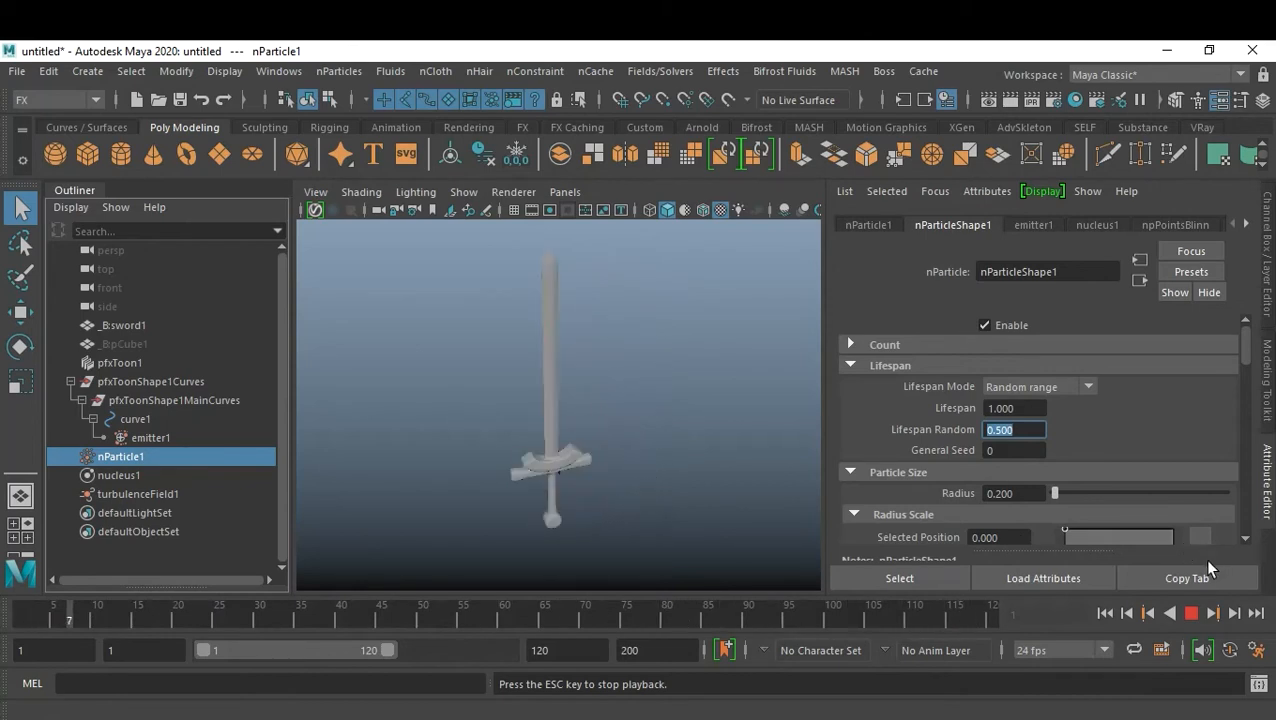
pyautogui.click(1193, 614)
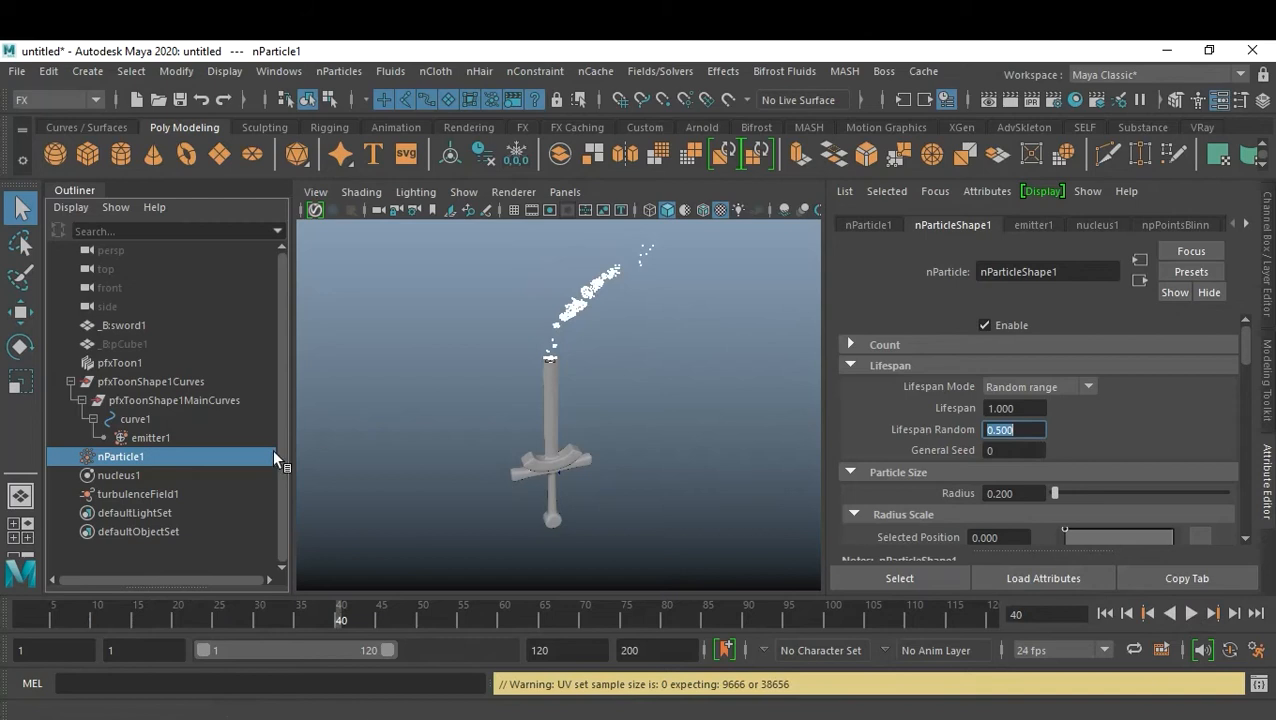
# - Set nucleus1's solver substeps to 6 and replay the simulation from frame 1
pyautogui.click(138, 477)
pyautogui.scroll(-5, 1112, 447)
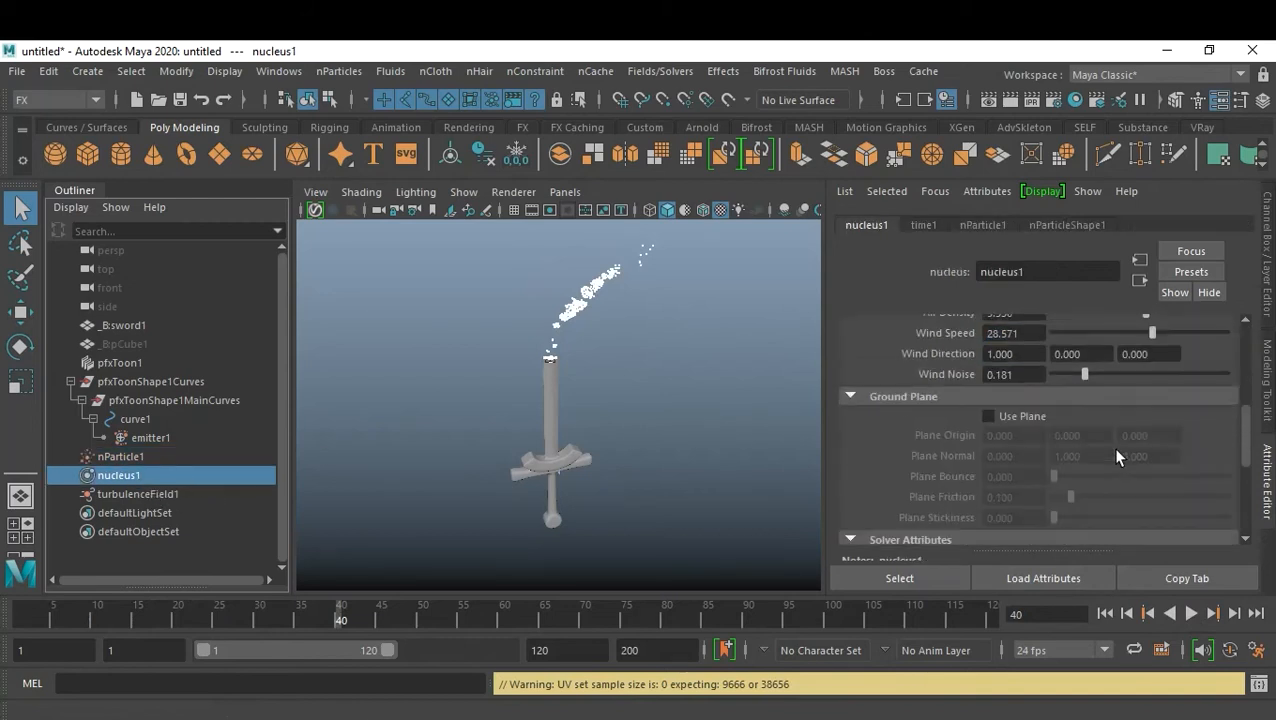
pyautogui.scroll(-2, 1117, 456)
pyautogui.click(1024, 392)
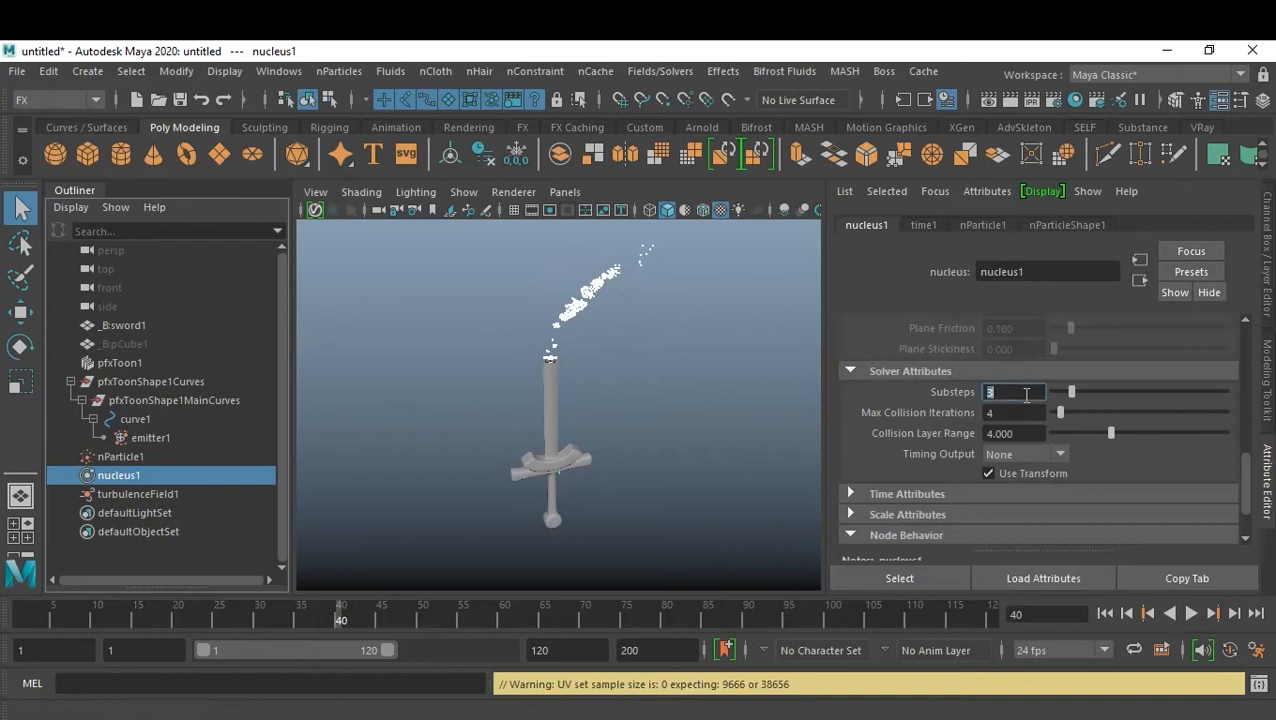
pyautogui.click(1104, 611)
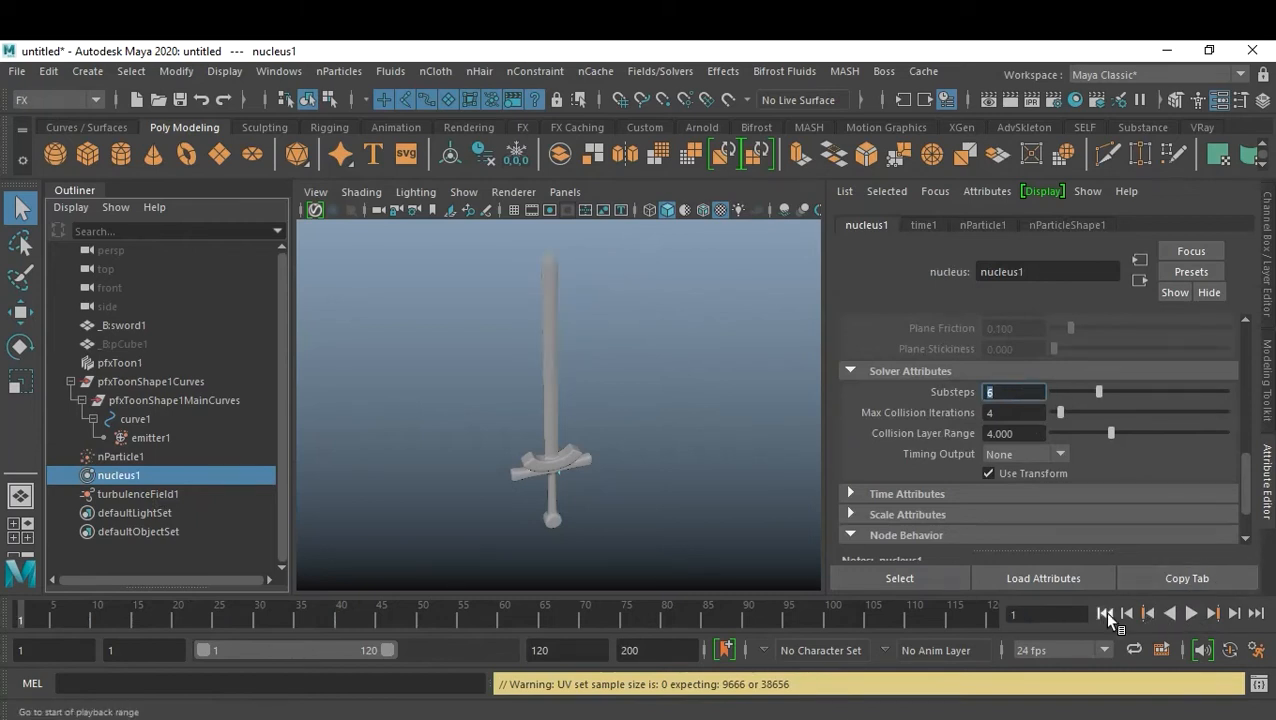
pyautogui.click(1191, 613)
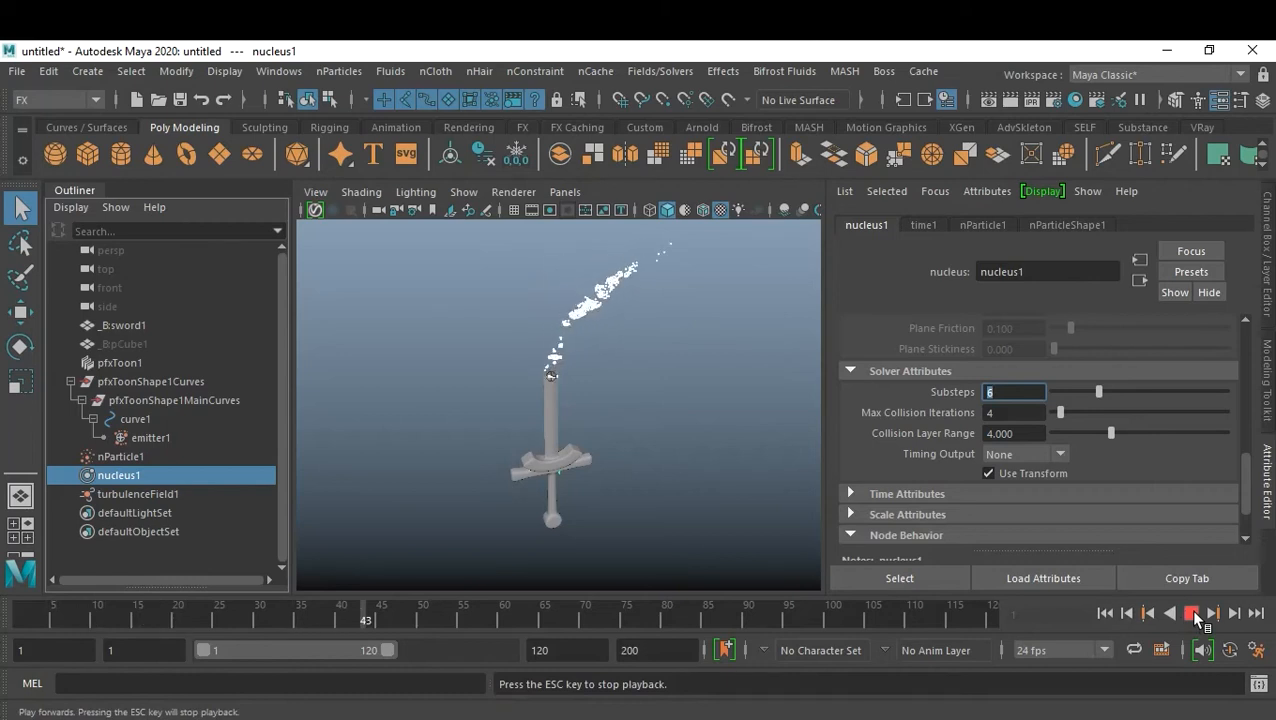
pyautogui.click(1193, 613)
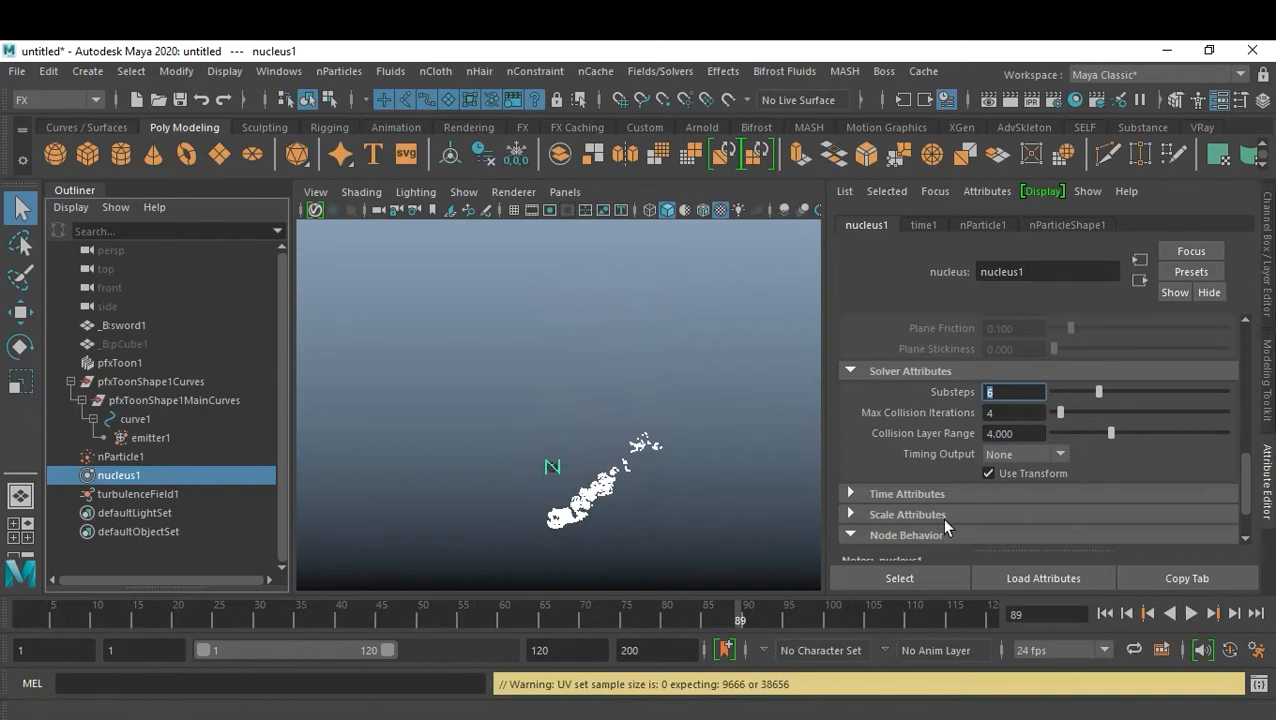
# - Try a Space Scale of 5 in nucleus1's scale attributes and replay the simulation from frame 1
pyautogui.click(944, 493)
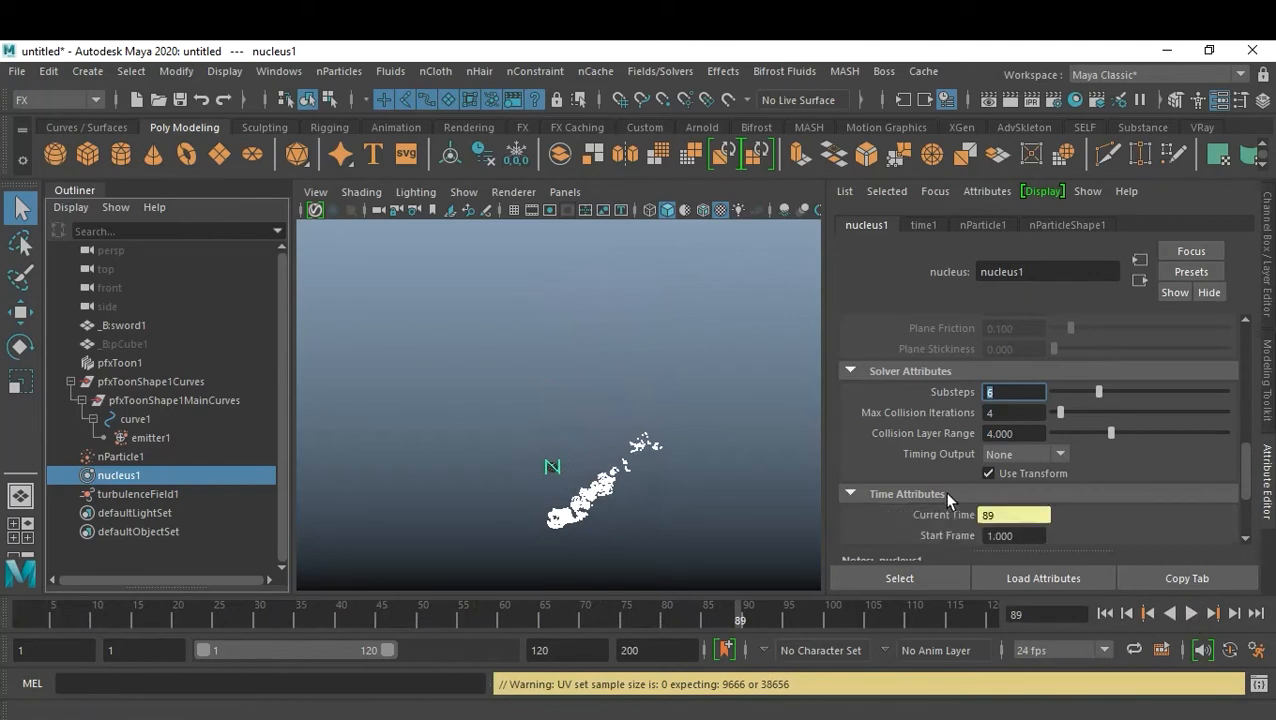
pyautogui.click(945, 493)
pyautogui.click(935, 512)
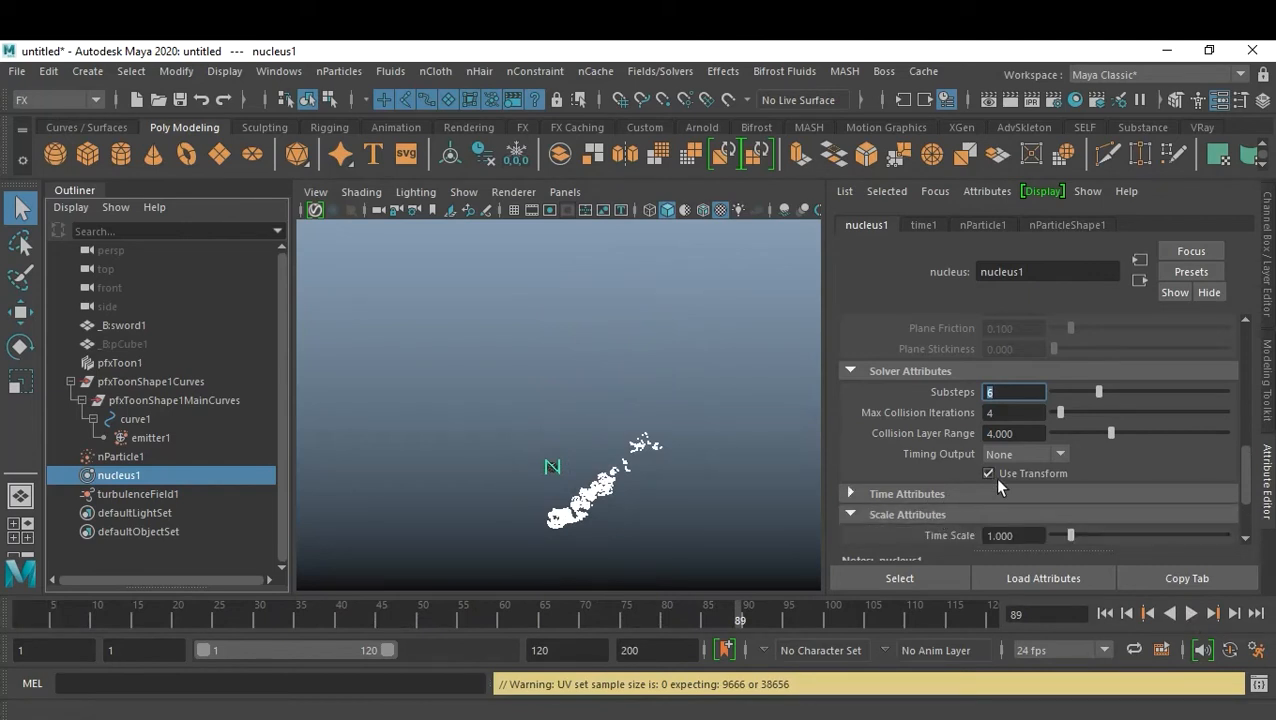
pyautogui.scroll(-2, 994, 477)
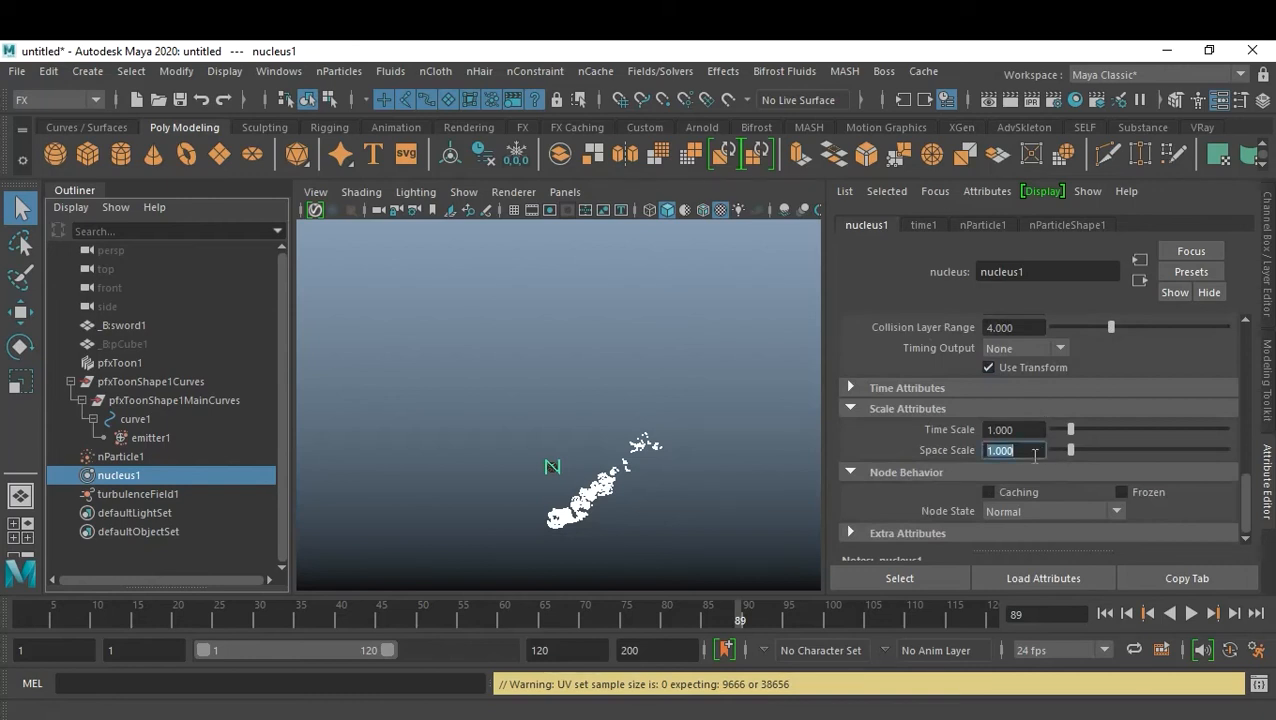
pyautogui.press('Return')
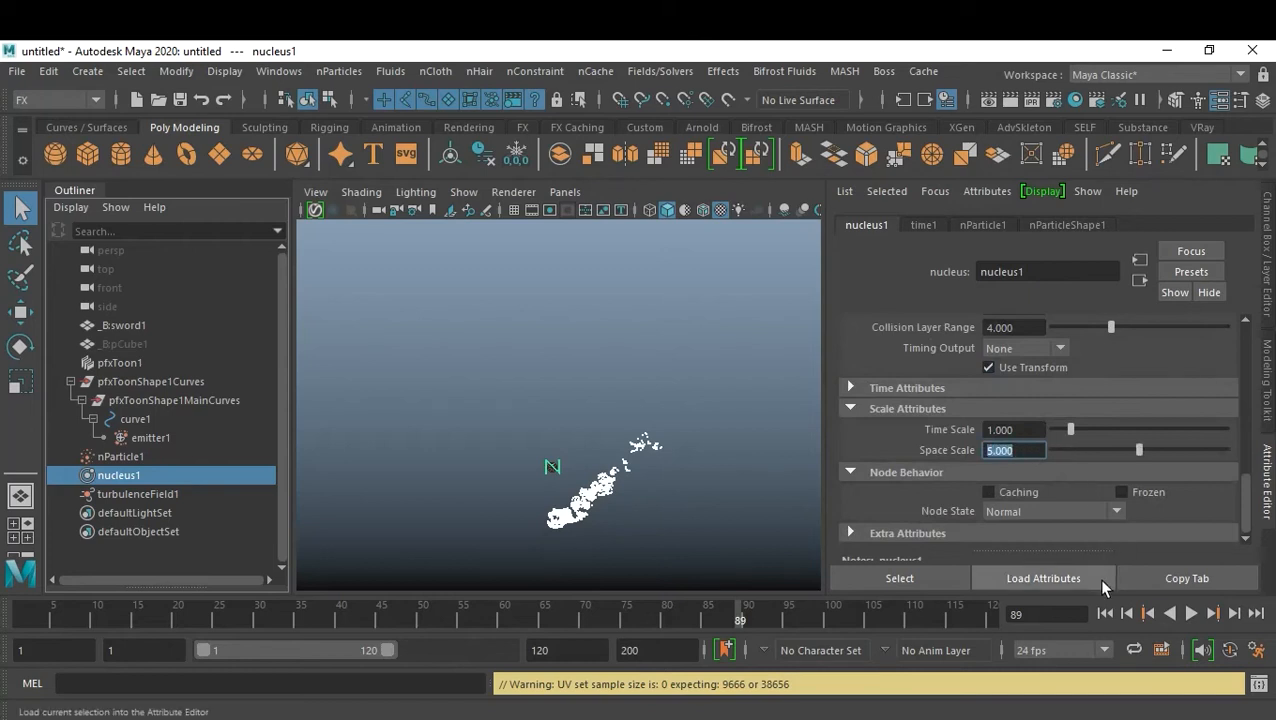
pyautogui.click(1105, 614)
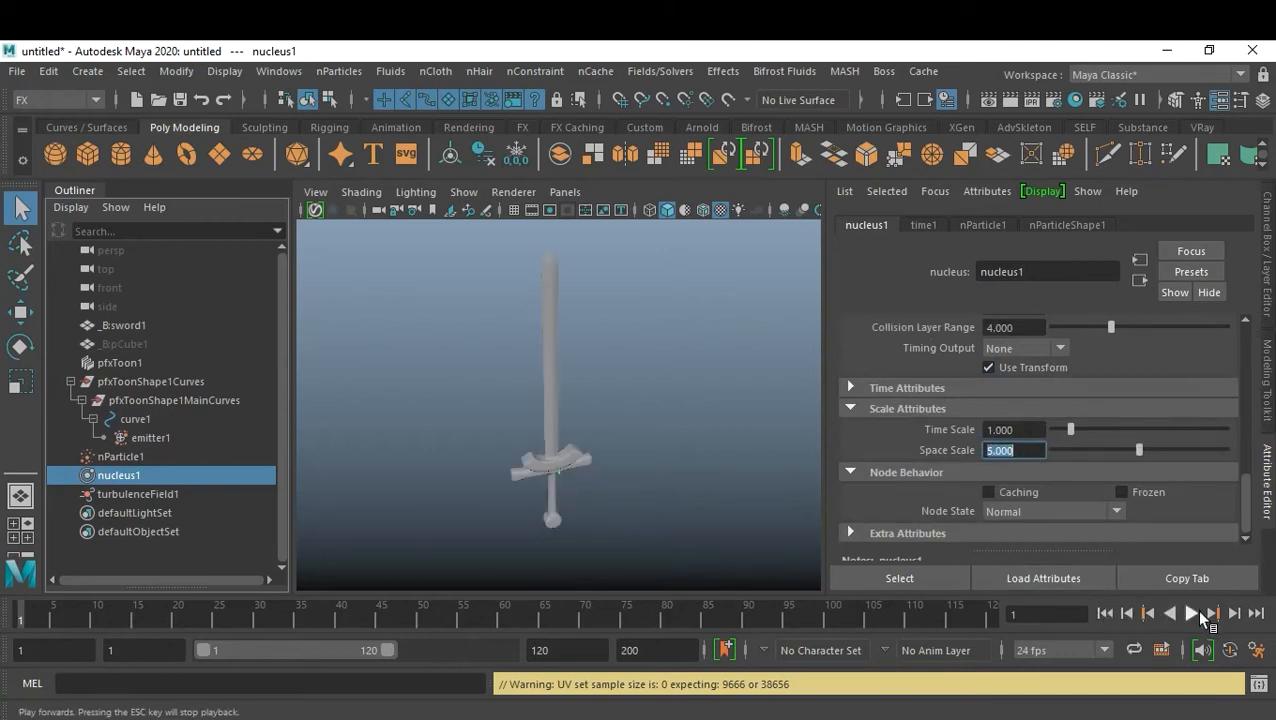
pyautogui.click(1196, 614)
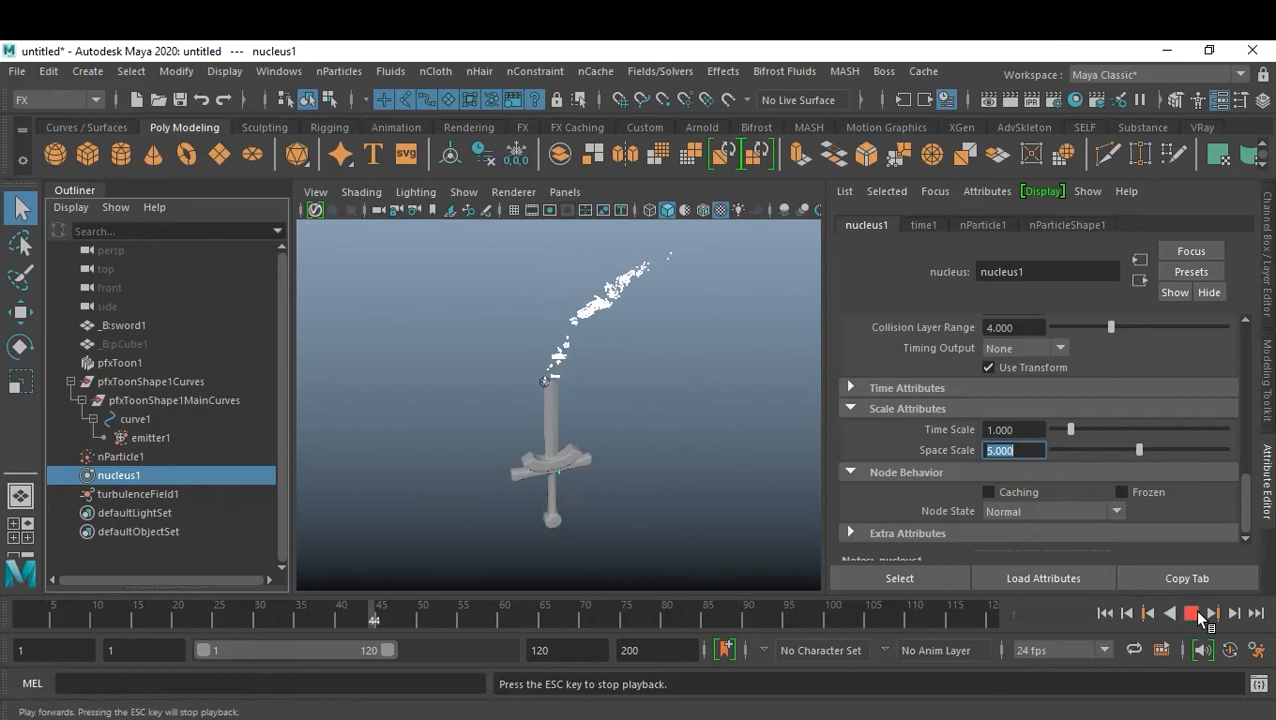
pyautogui.click(1193, 611)
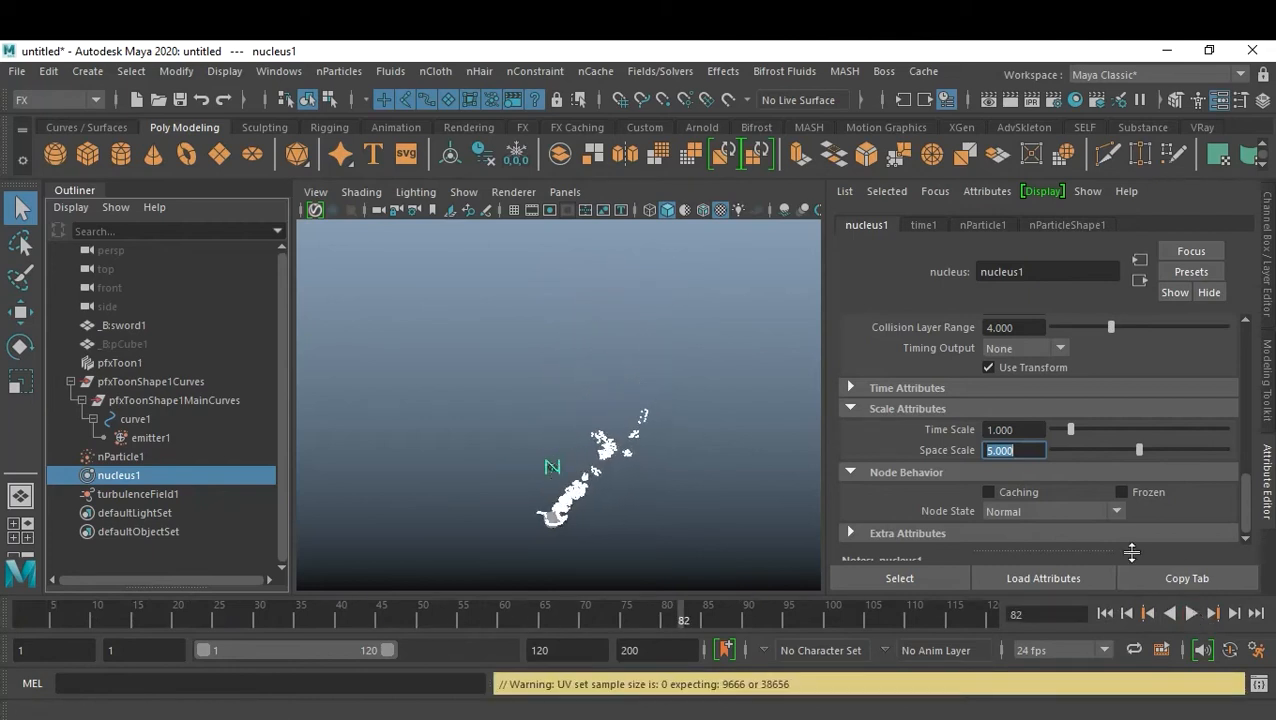
# - Restore nucleus1's Space Scale to 1, and test a Time Scale of 0.5 by replaying from frame 1
pyautogui.write('1')
pyautogui.press('Return')
pyautogui.click(1012, 430)
pyautogui.write('.5')
pyautogui.press('Return')
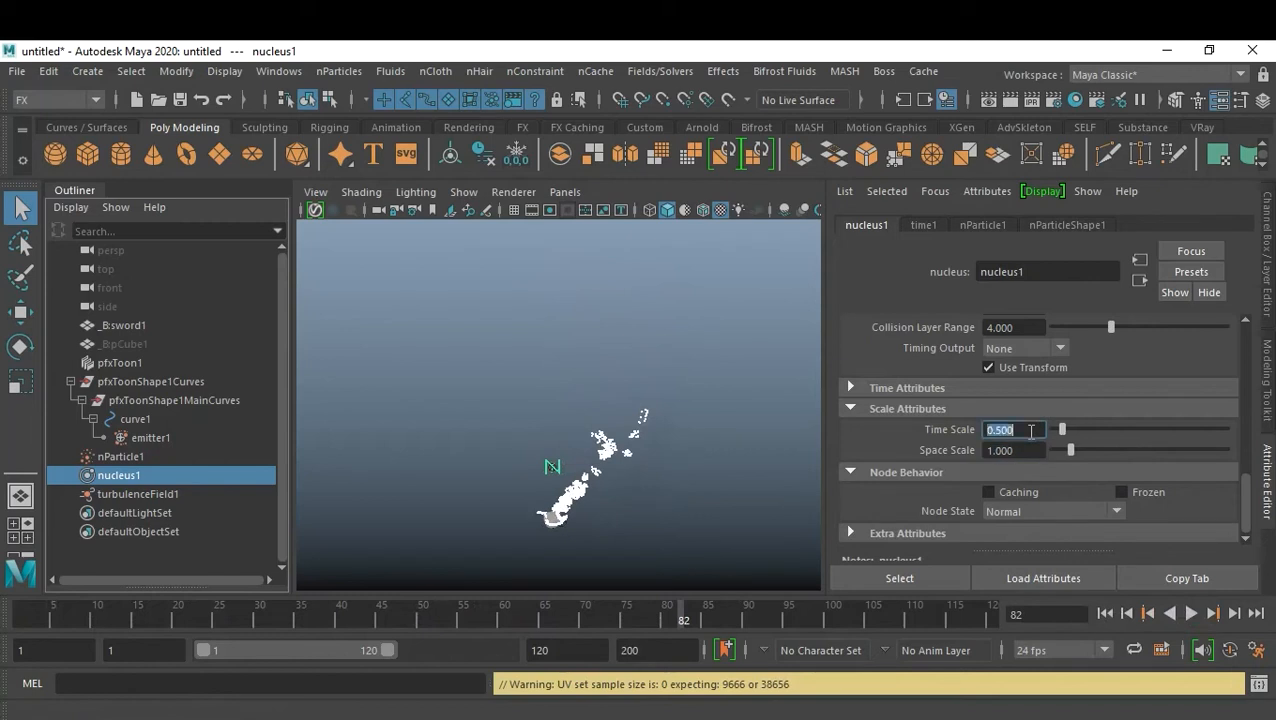
pyautogui.click(1105, 613)
pyautogui.click(1191, 613)
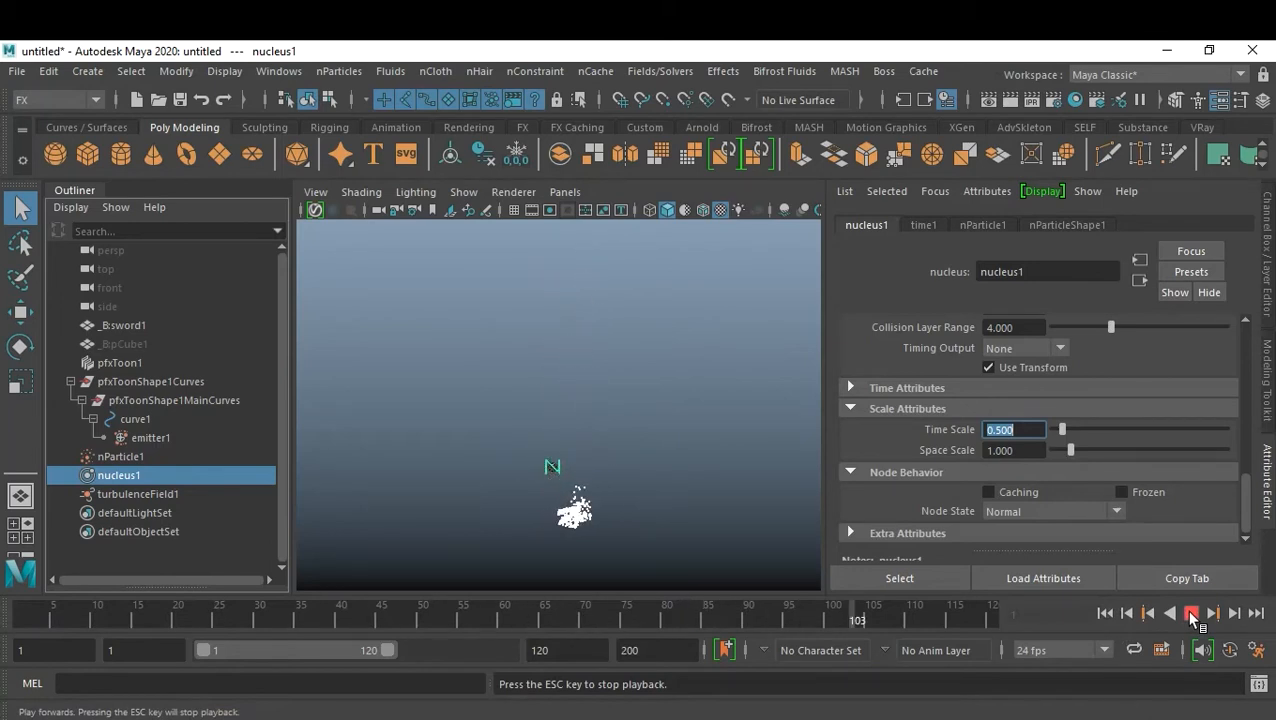
pyautogui.click(1191, 615)
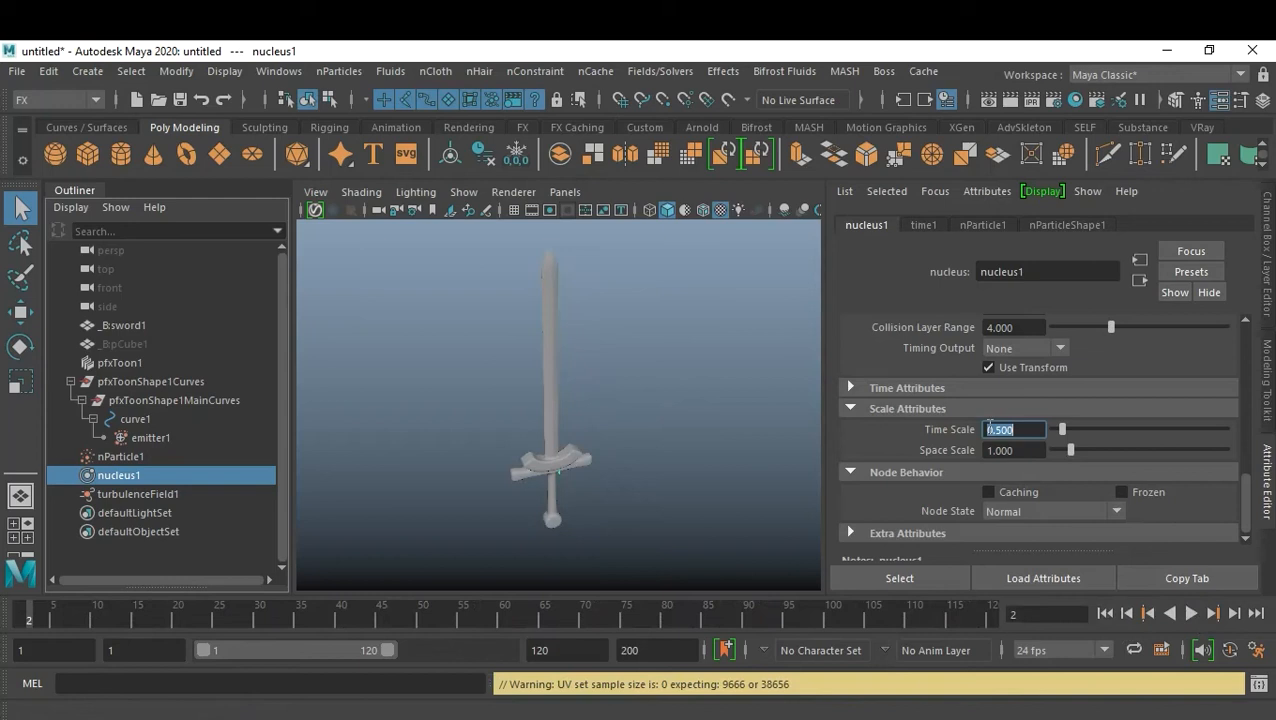
# - Try a Time Scale of 5 on nucleus1 and replay the simulation from frame 1
pyautogui.click(989, 428)
pyautogui.write('5')
pyautogui.press('Return')
pyautogui.click(1104, 614)
pyautogui.click(1190, 614)
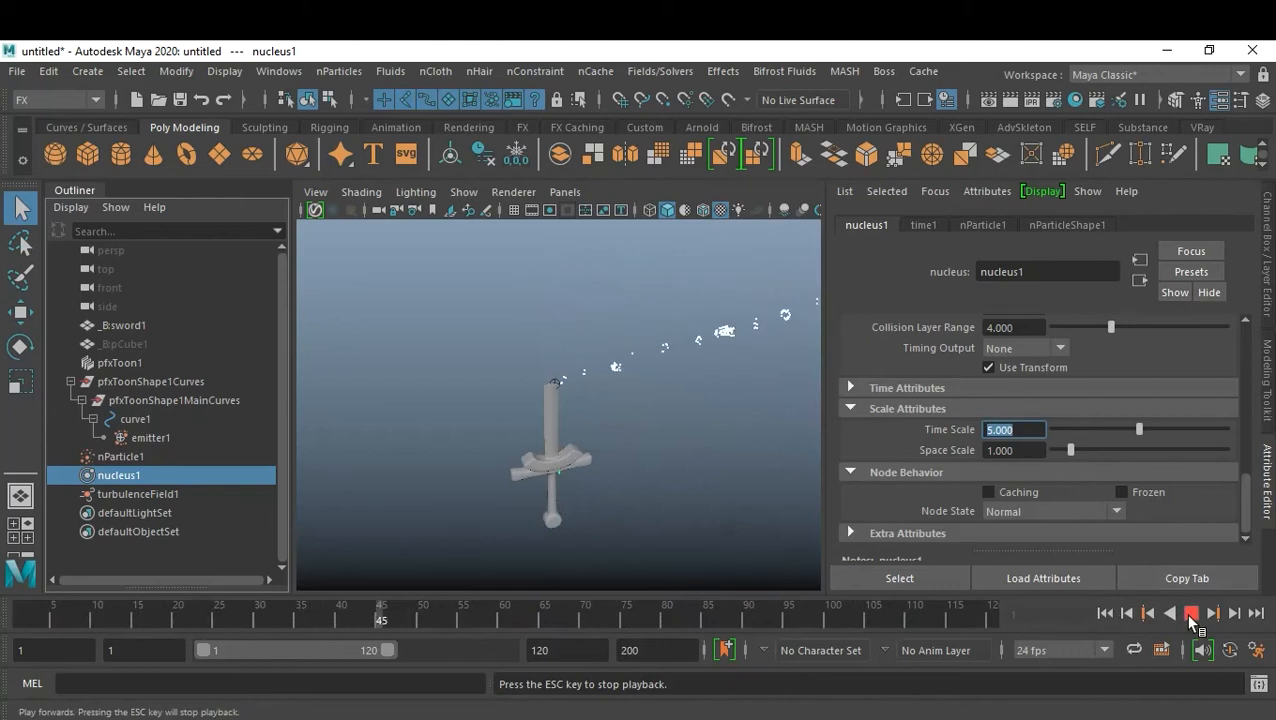
pyautogui.click(1190, 615)
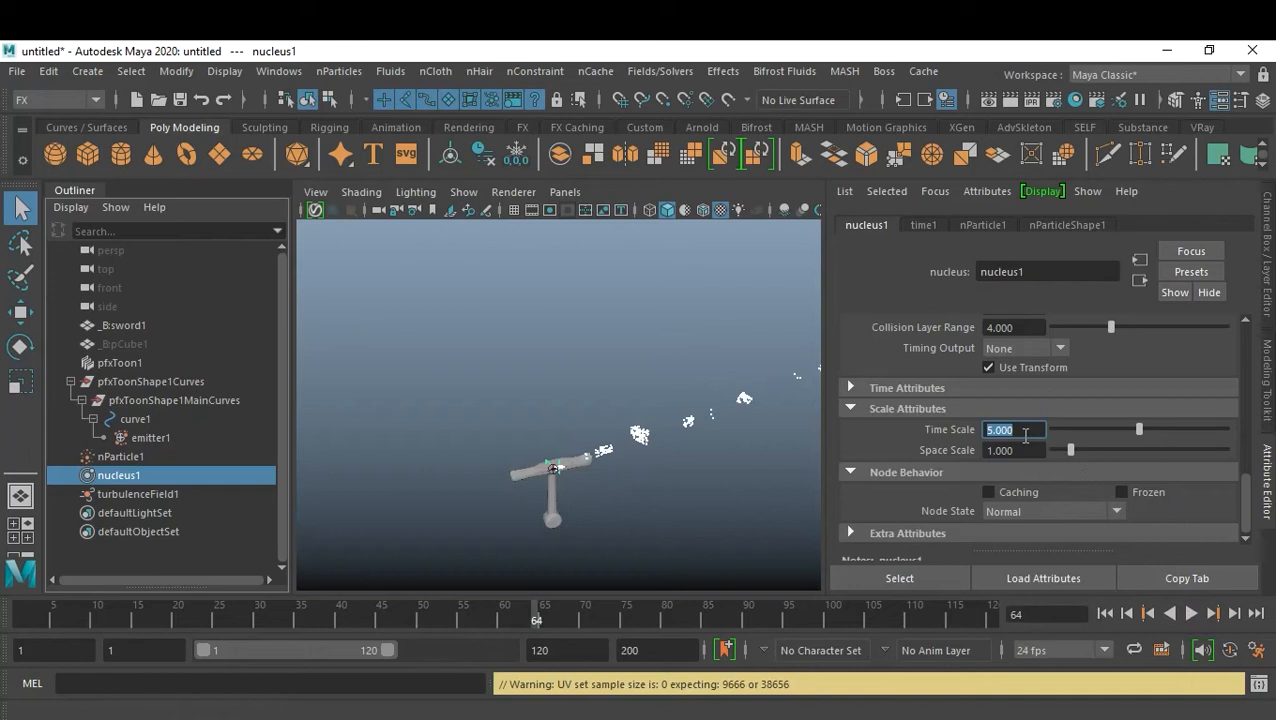
# - Set nucleus1's Time Scale to 2 and rewind the simulation to frame 1
pyautogui.press('Return')
pyautogui.click(1105, 614)
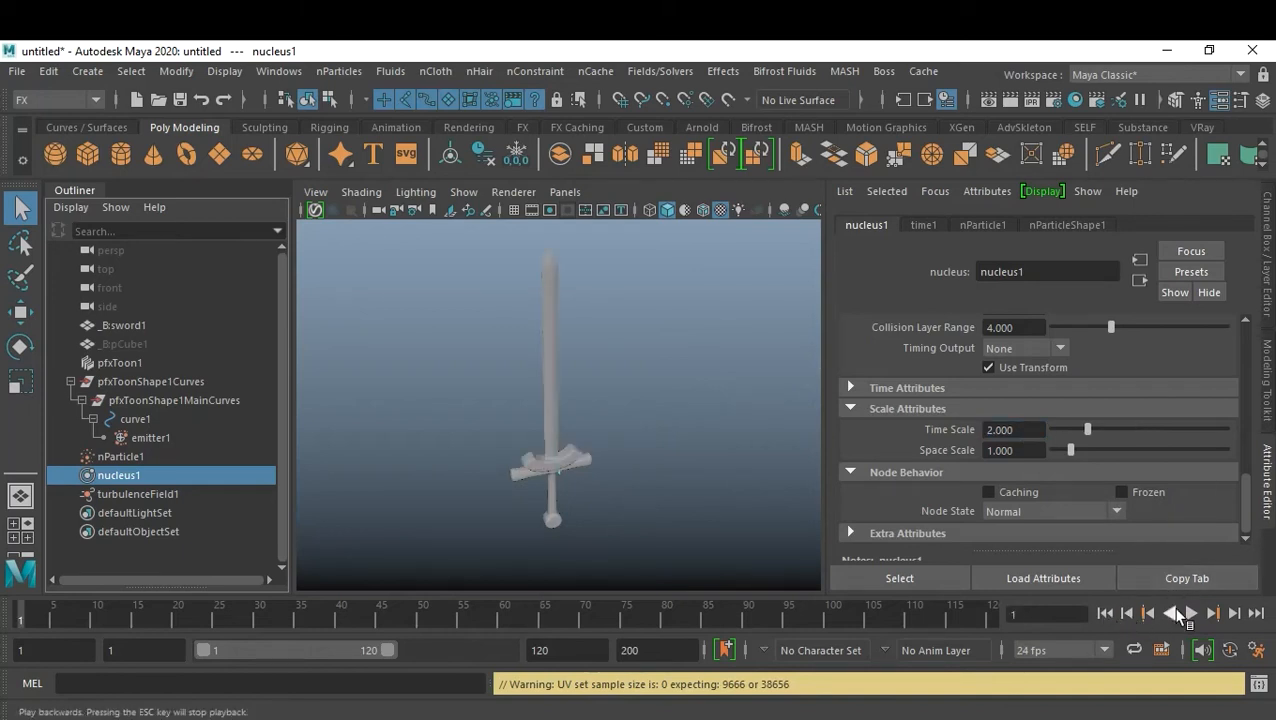
# - Play the simulation from frame 1 to about frame 48 to examine the particle trail at the current Time Scale
pyautogui.click(1192, 614)
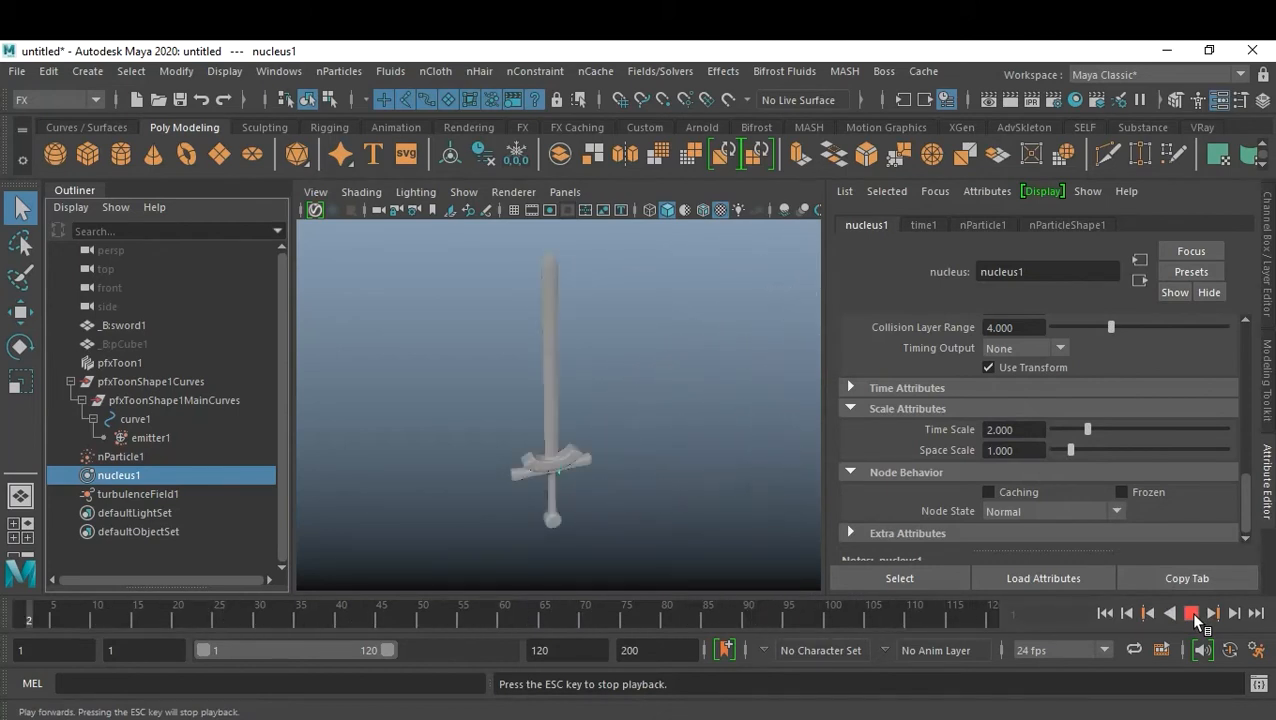
pyautogui.click(1192, 614)
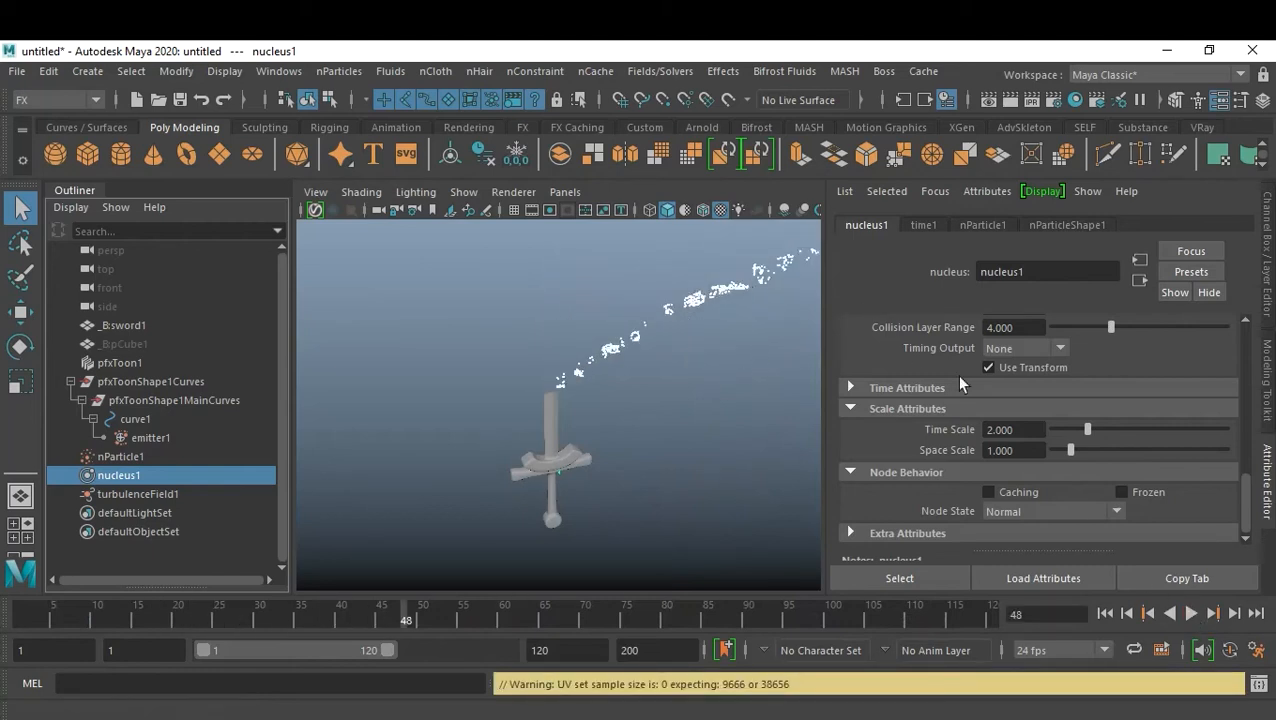
pyautogui.scroll(15, 1088, 445)
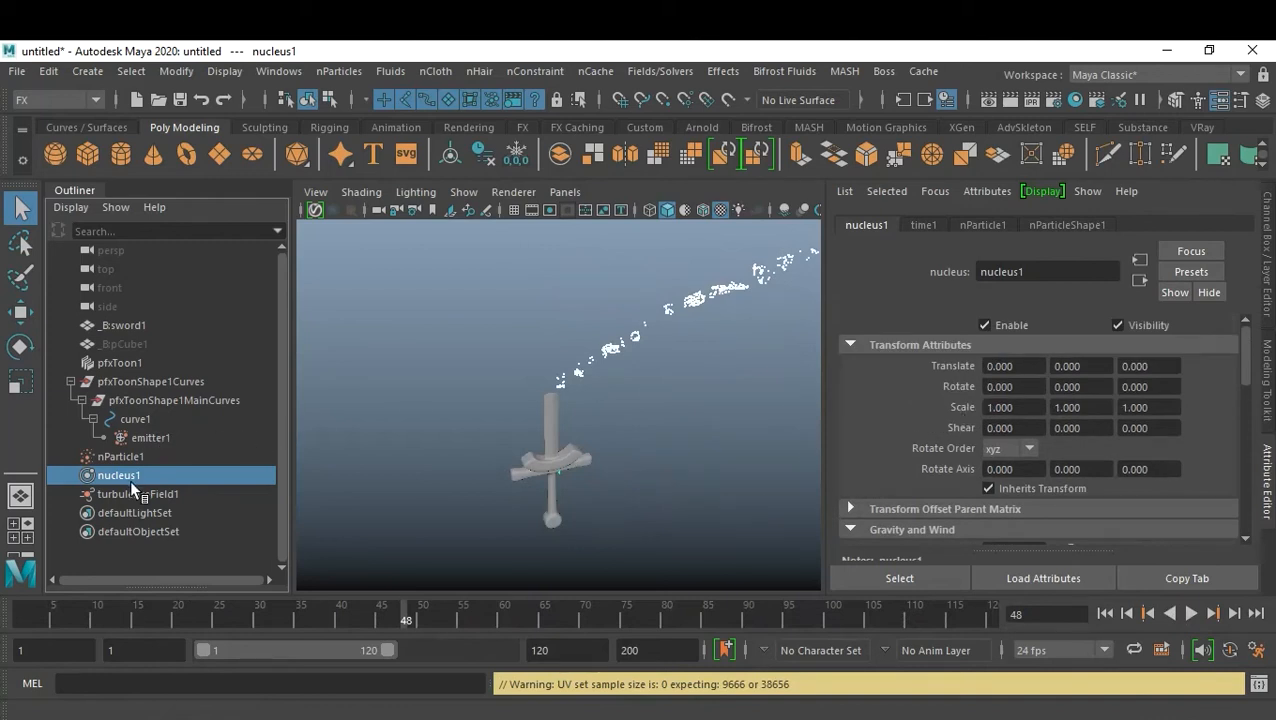
# - Set nParticle1's Lifespan to 0.7 and Lifespan Random to 0.3, and replay the simulation from frame 1
pyautogui.click(140, 456)
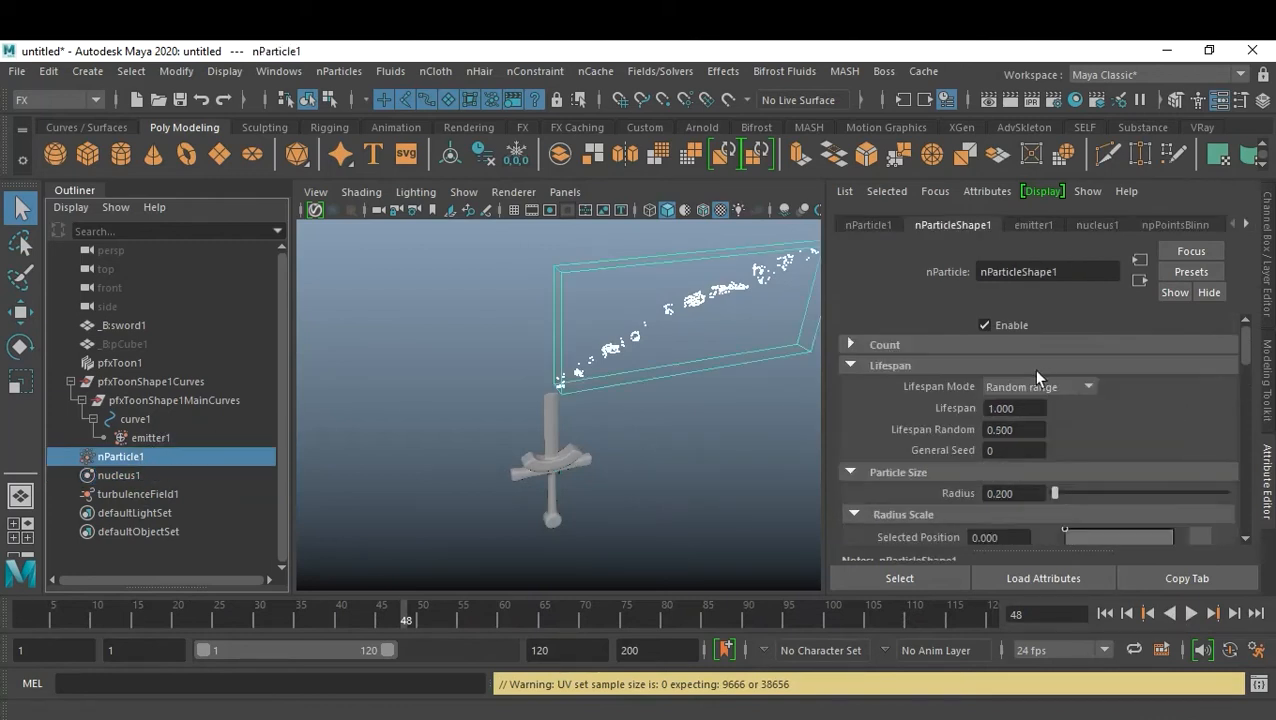
pyautogui.click(1036, 410)
pyautogui.press('Return')
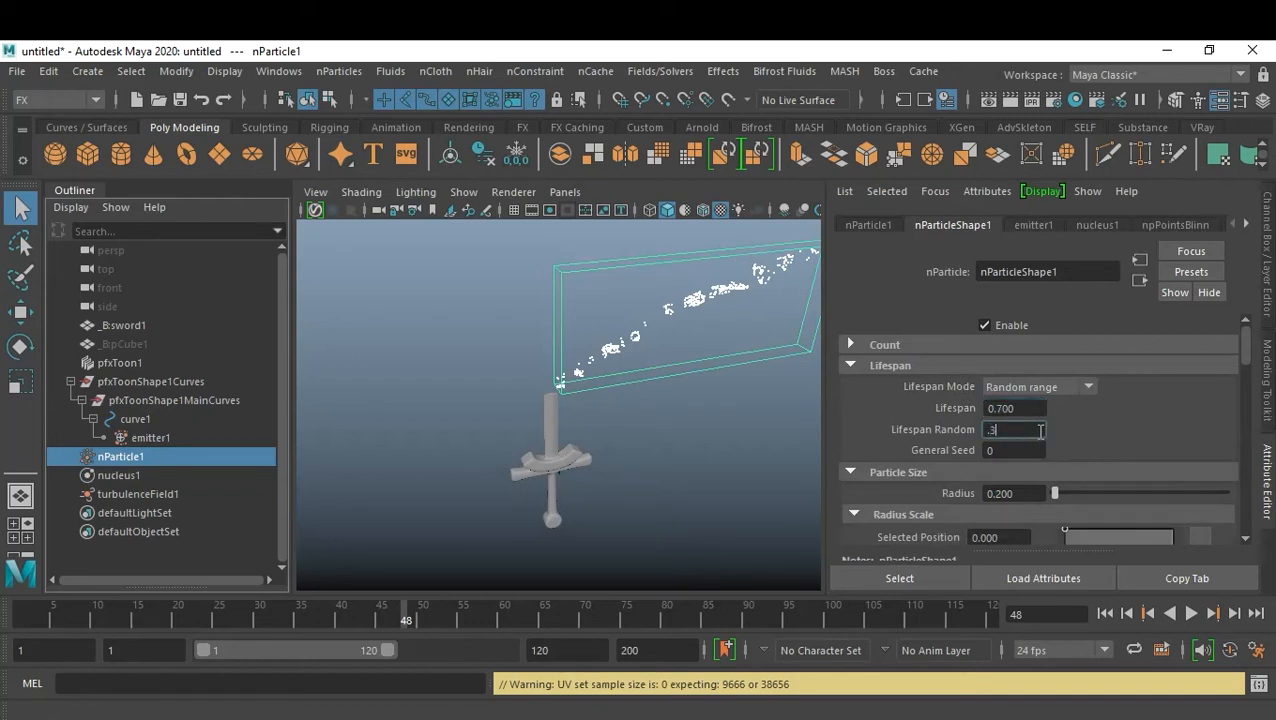
pyautogui.click(1105, 614)
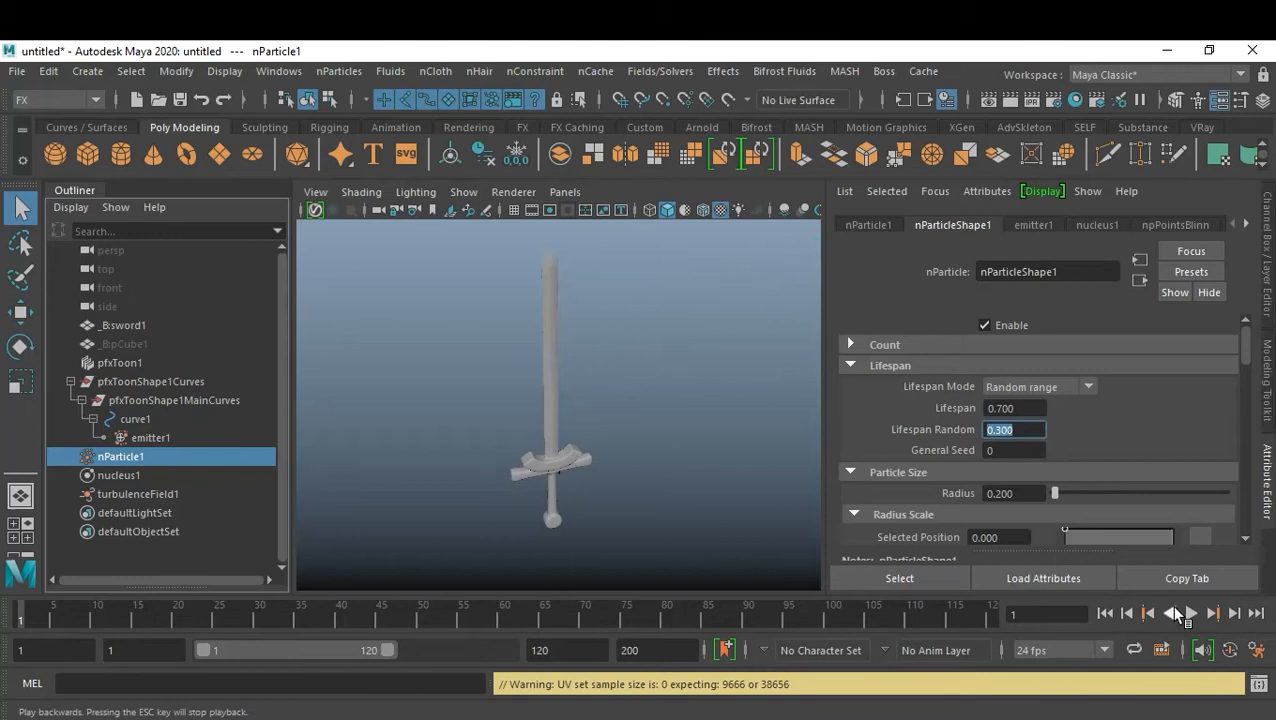
pyautogui.click(1191, 614)
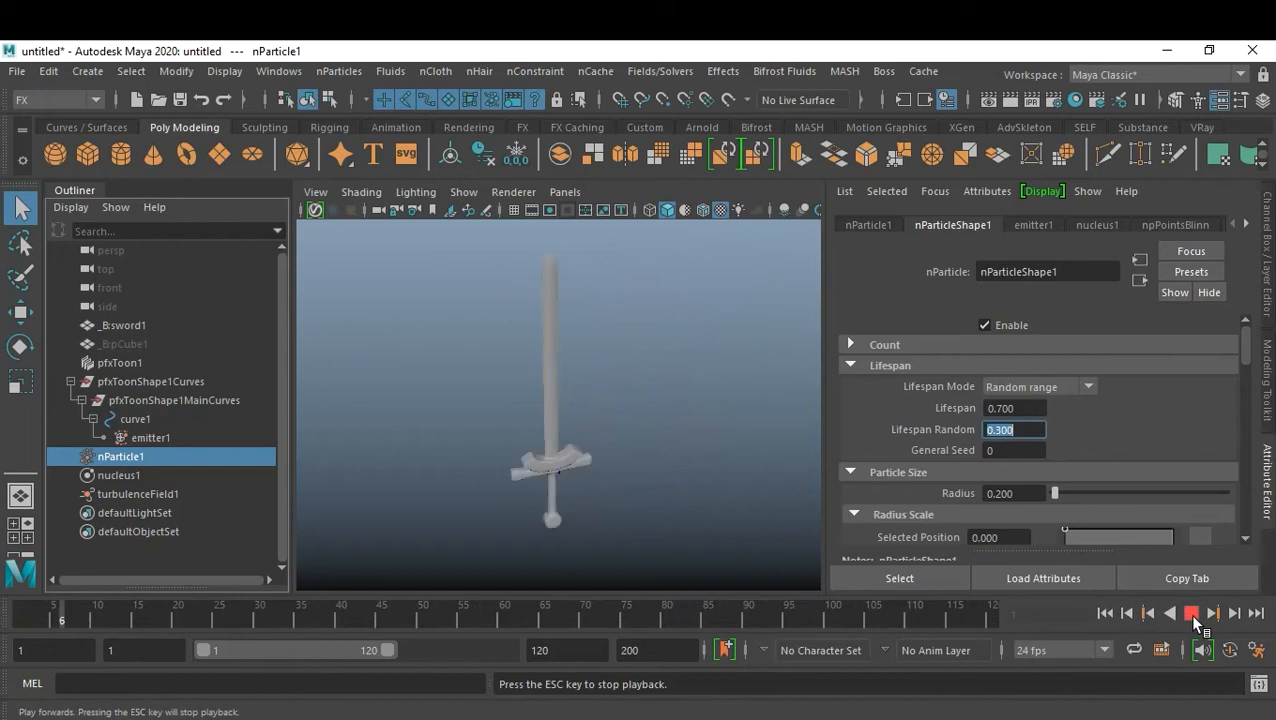
pyautogui.click(1192, 614)
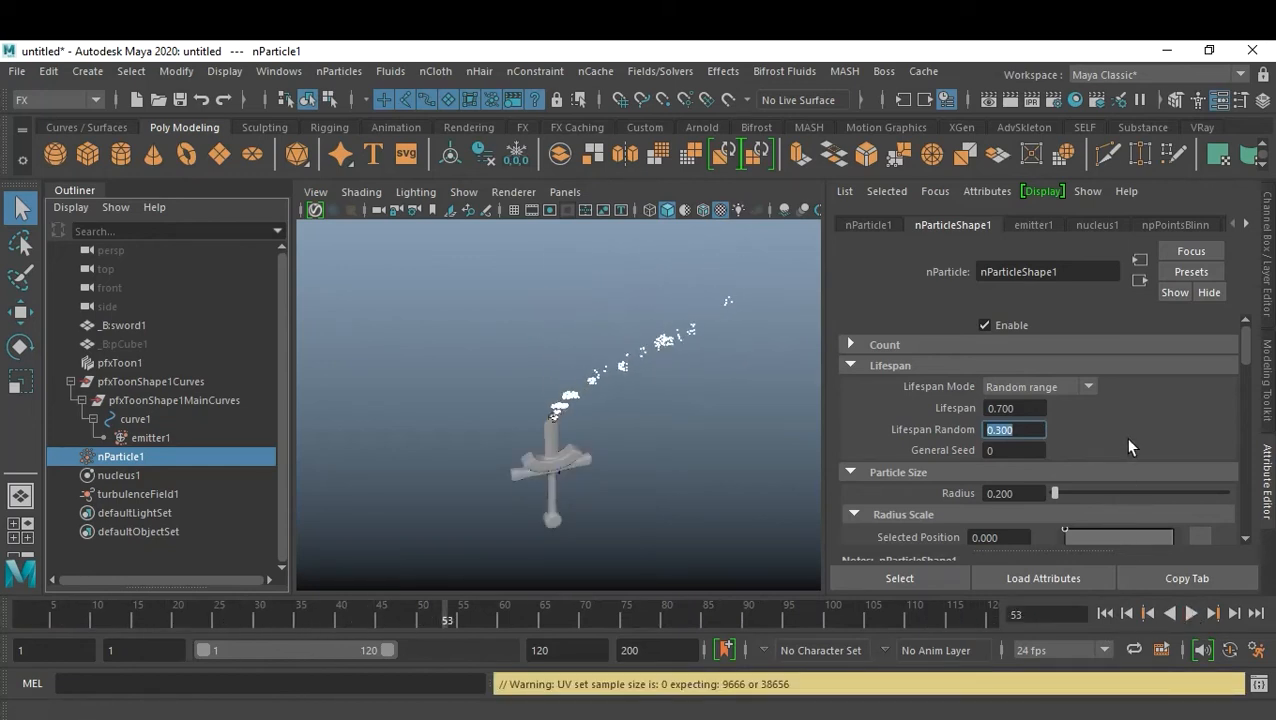
# - Try a Magnitude of 25 on turbulenceField1 and replay the simulation from frame 1
pyautogui.click(122, 494)
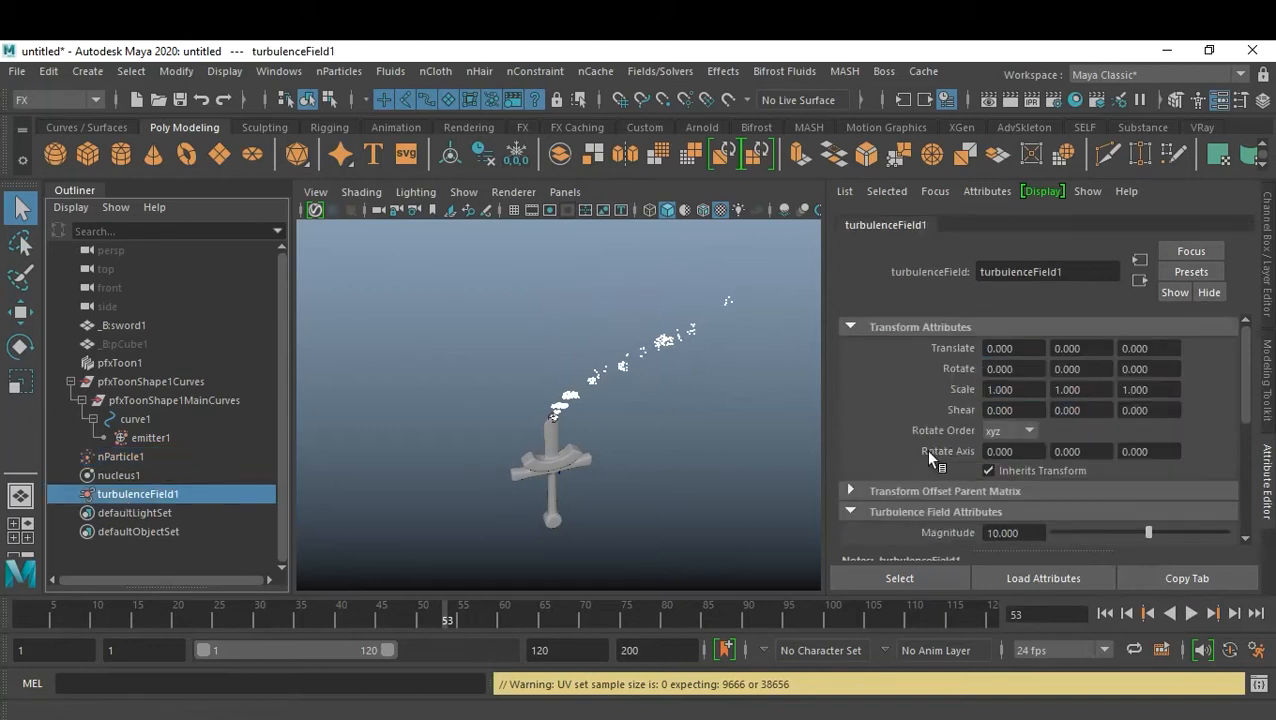
pyautogui.scroll(-2, 1080, 479)
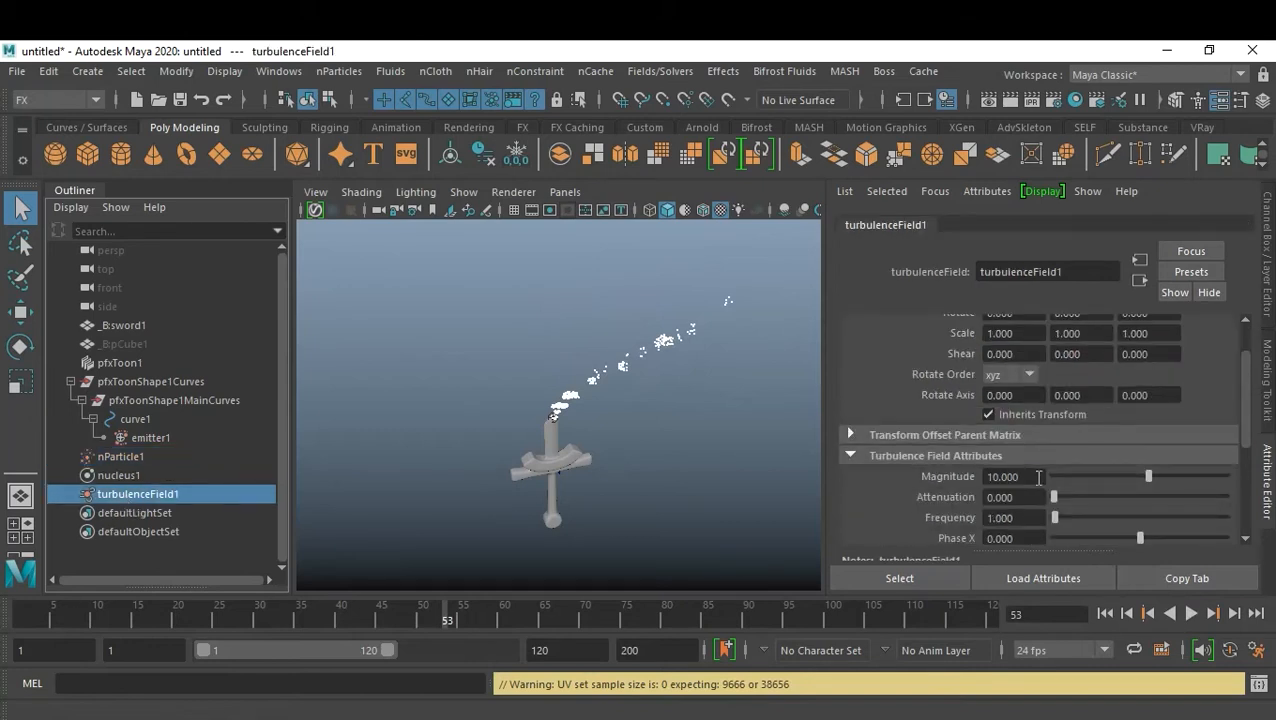
pyautogui.click(1038, 477)
pyautogui.write('25')
pyautogui.press('Return')
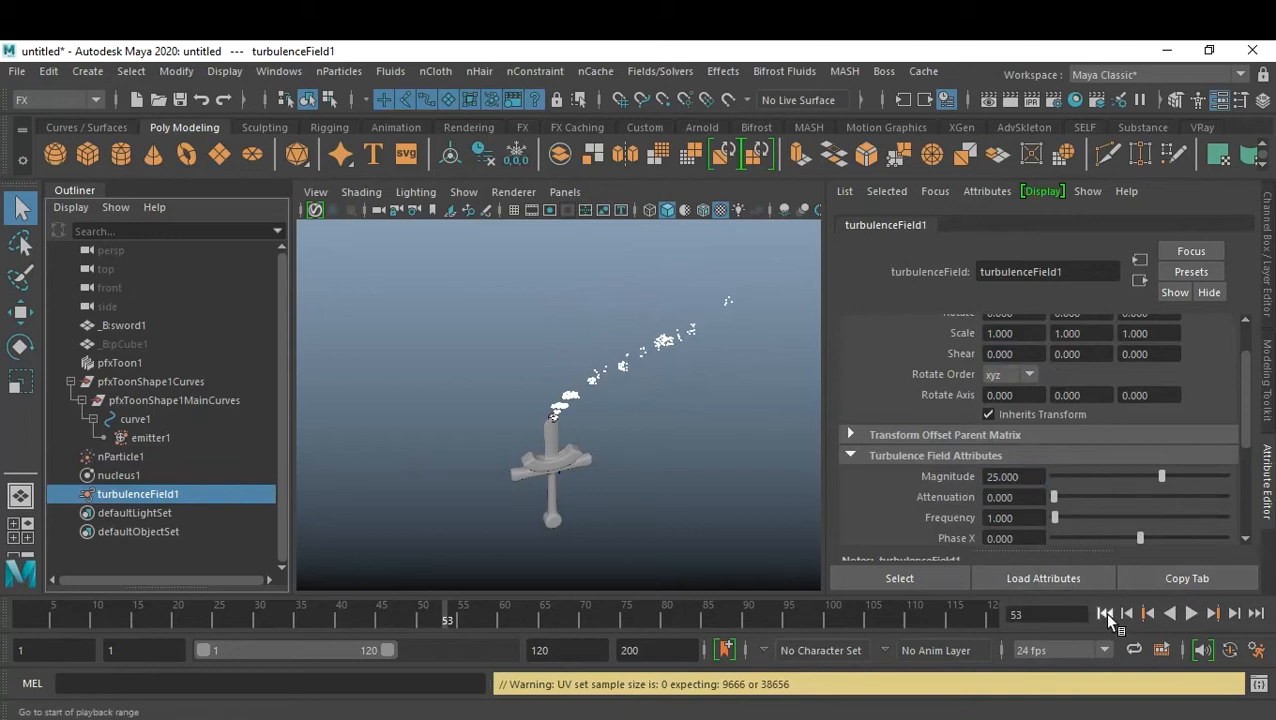
pyautogui.click(1105, 614)
pyautogui.click(1190, 614)
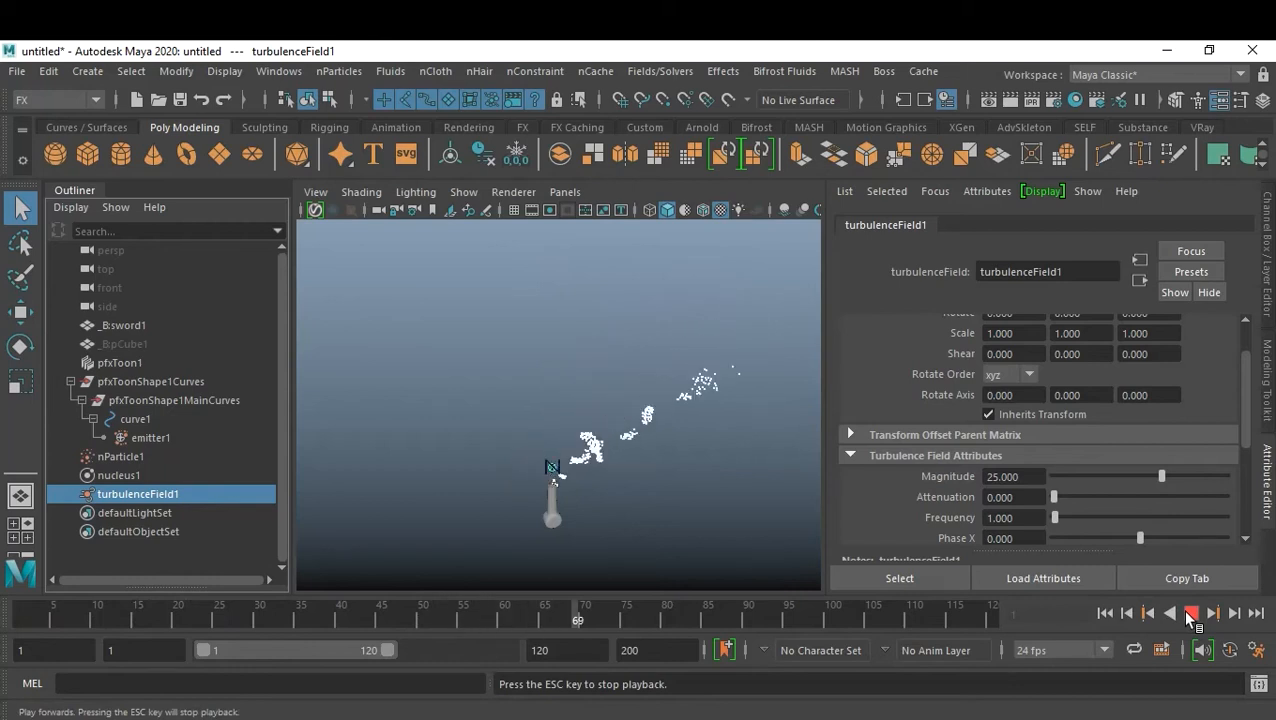
pyautogui.click(1188, 614)
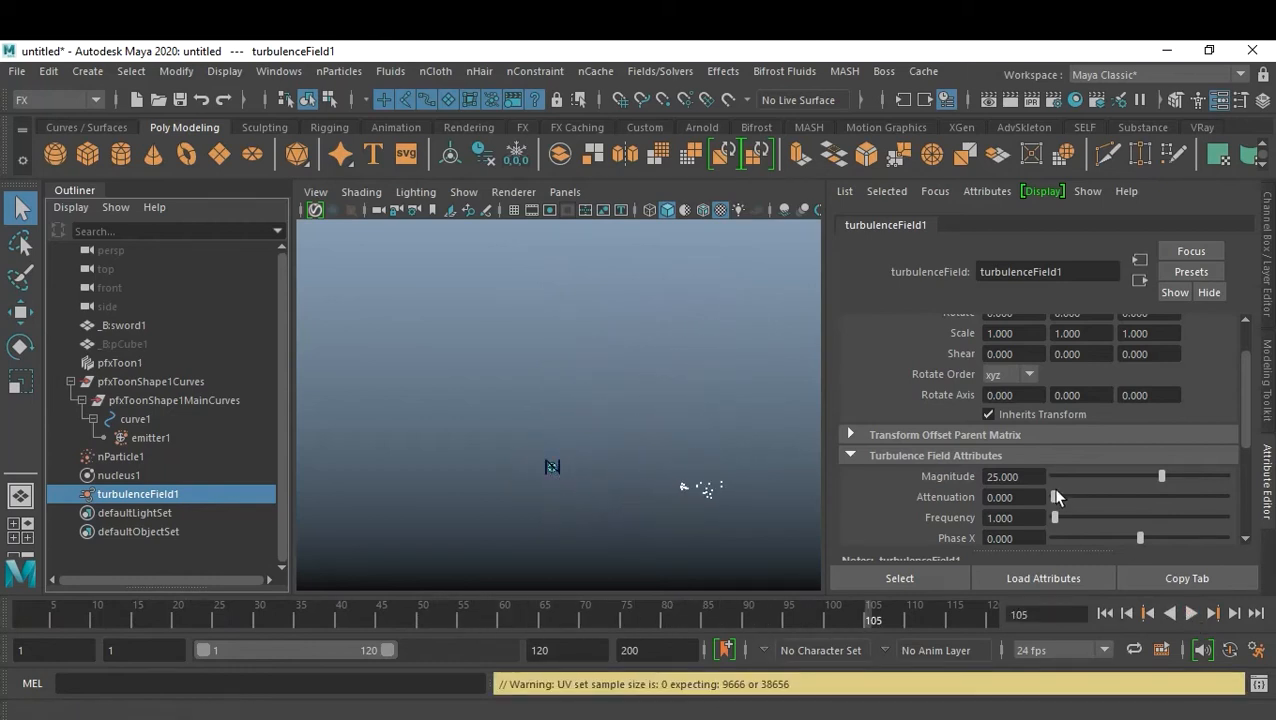
# - Try a Magnitude of 200 on turbulenceField1 and replay the simulation from frame 1
pyautogui.click(1035, 476)
pyautogui.write('200')
pyautogui.press('Return')
pyautogui.click(1105, 614)
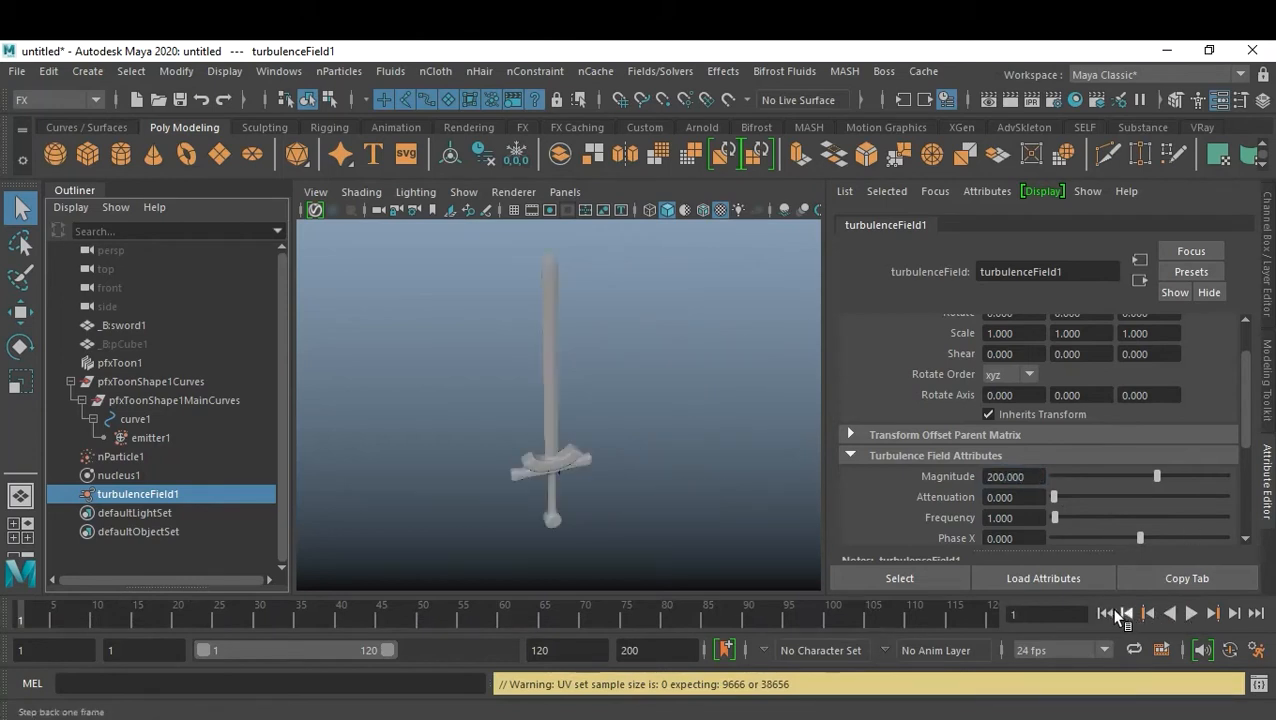
pyautogui.click(1191, 613)
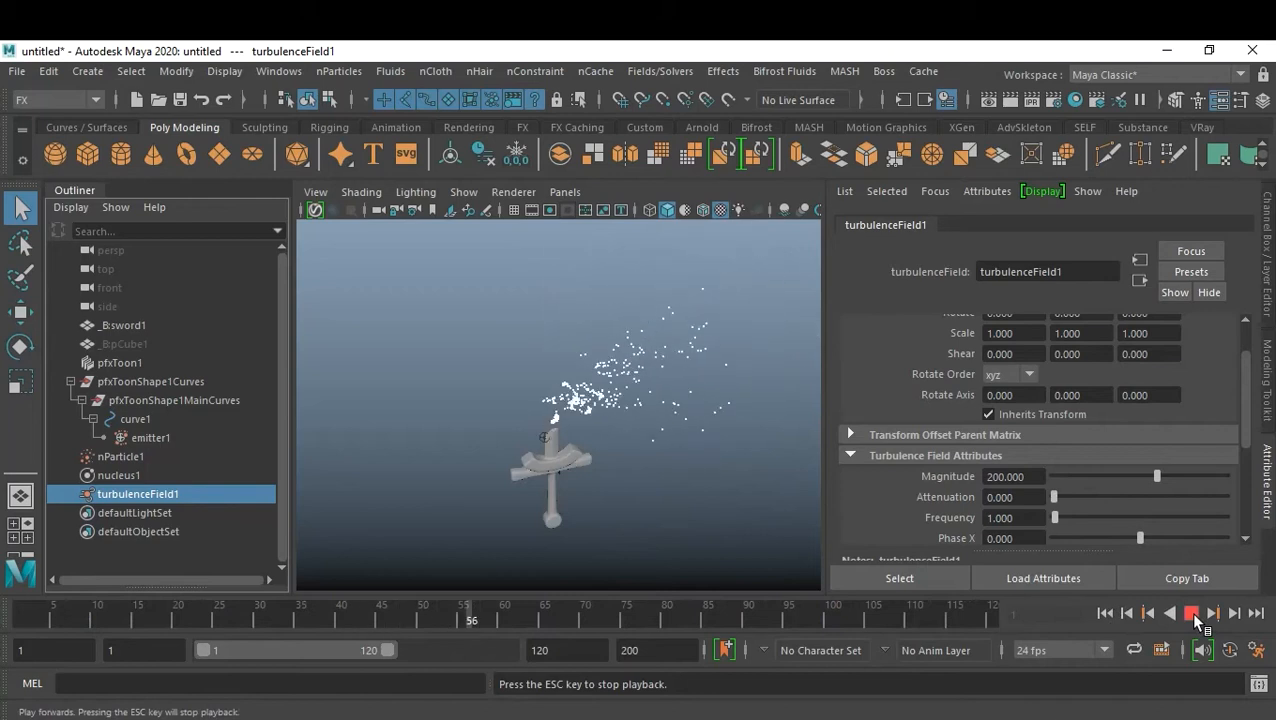
pyautogui.click(1191, 613)
# - Set turbulenceField1's Magnitude to 100 and replay the simulation from frame 1
pyautogui.click(1037, 478)
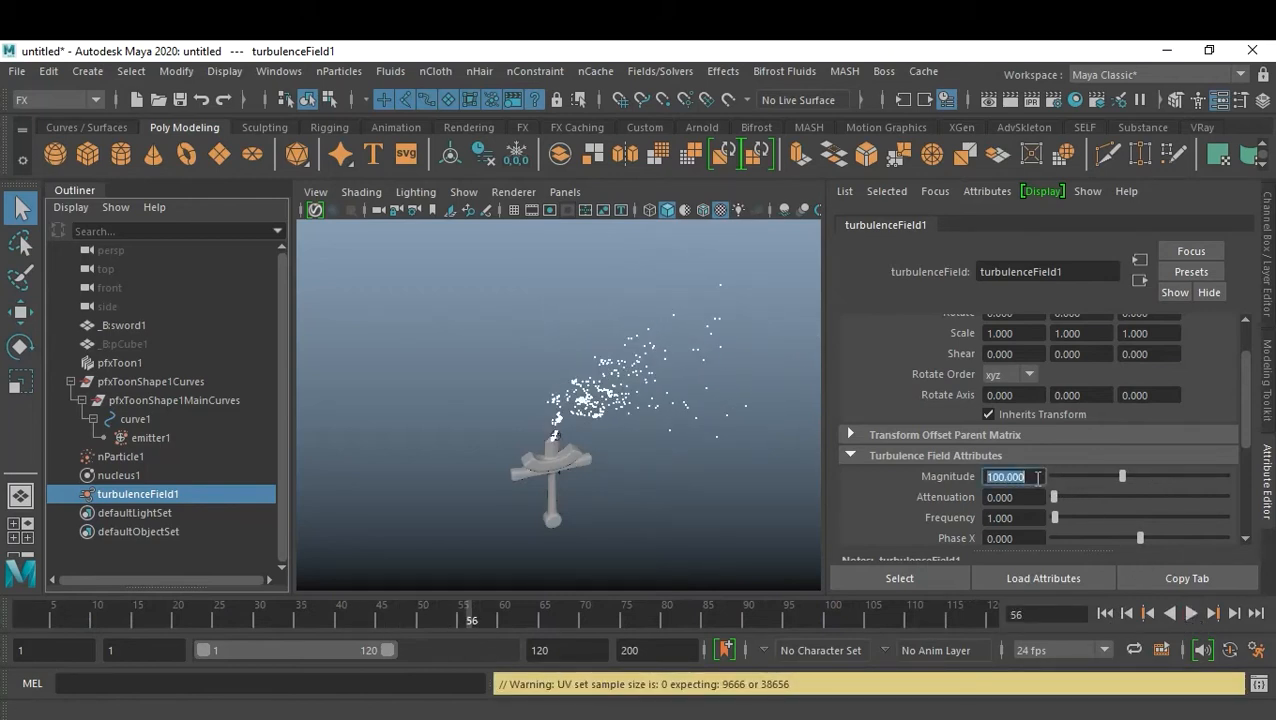
pyautogui.click(1104, 613)
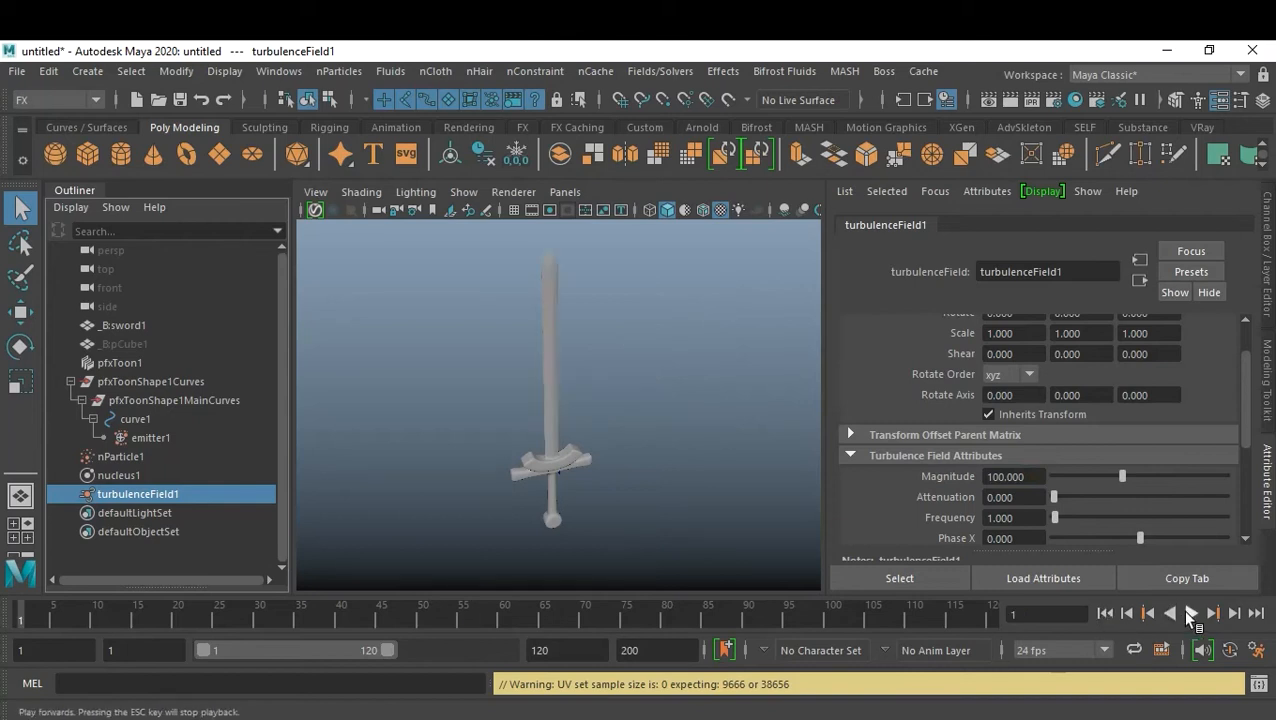
pyautogui.click(1190, 614)
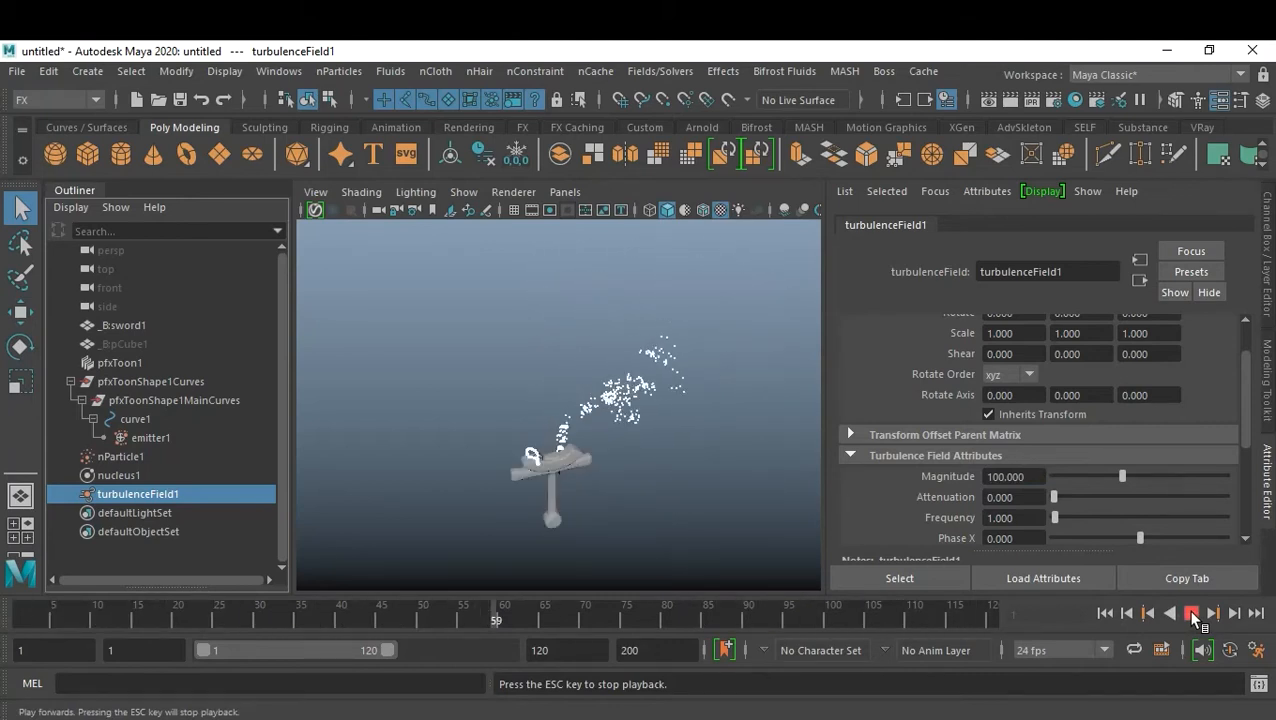
# - Set the turbulence field's magnitude to 150 and replay the particle simulation from the first frame
pyautogui.click(1191, 614)
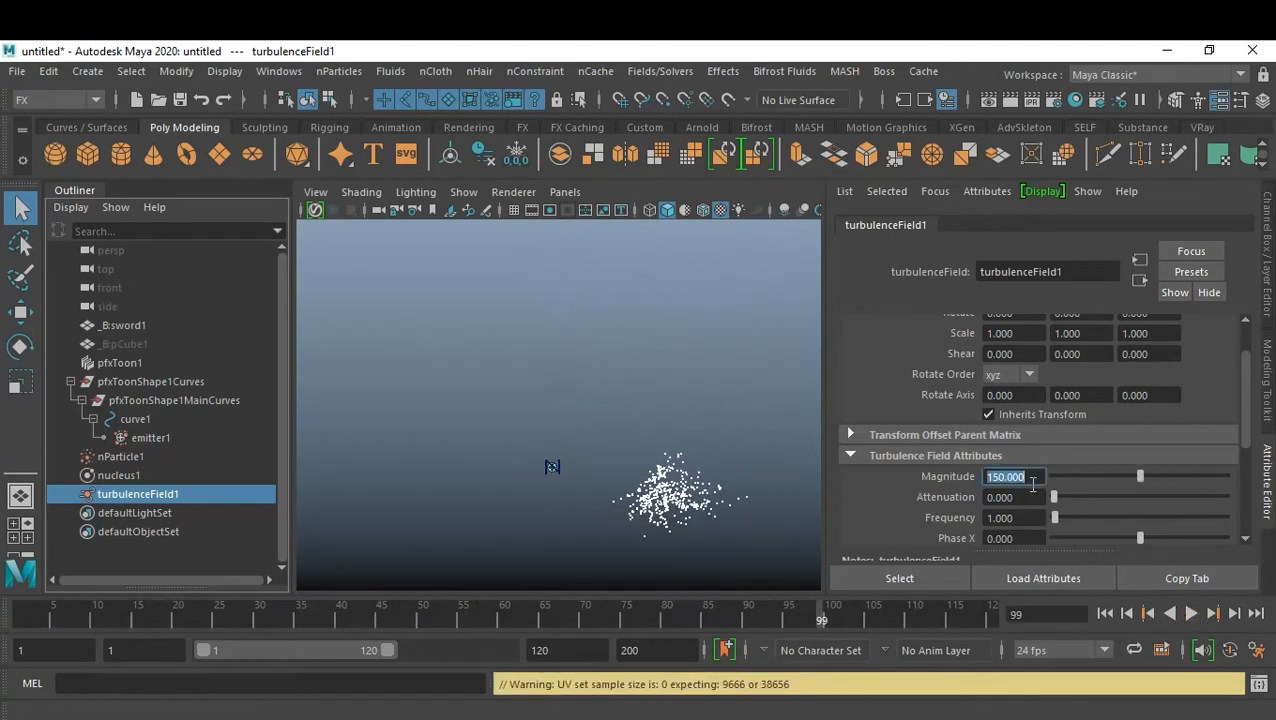
pyautogui.click(1105, 613)
pyautogui.click(1192, 613)
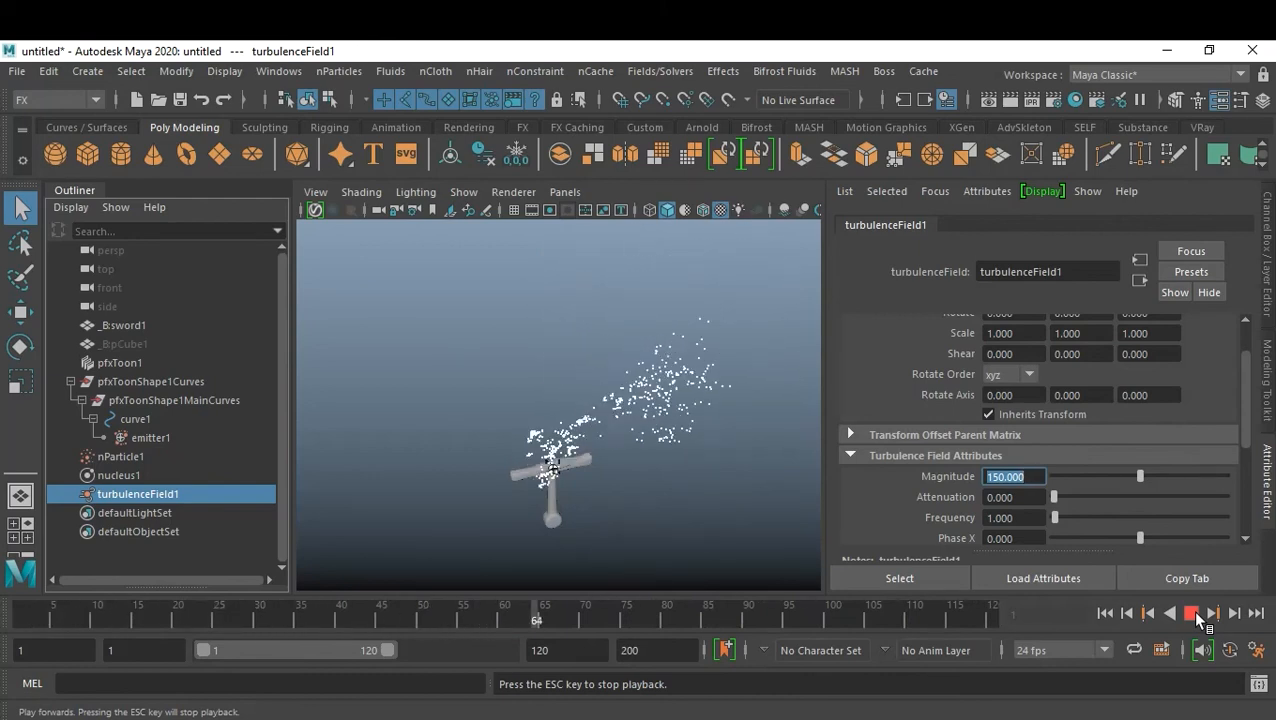
pyautogui.click(1191, 612)
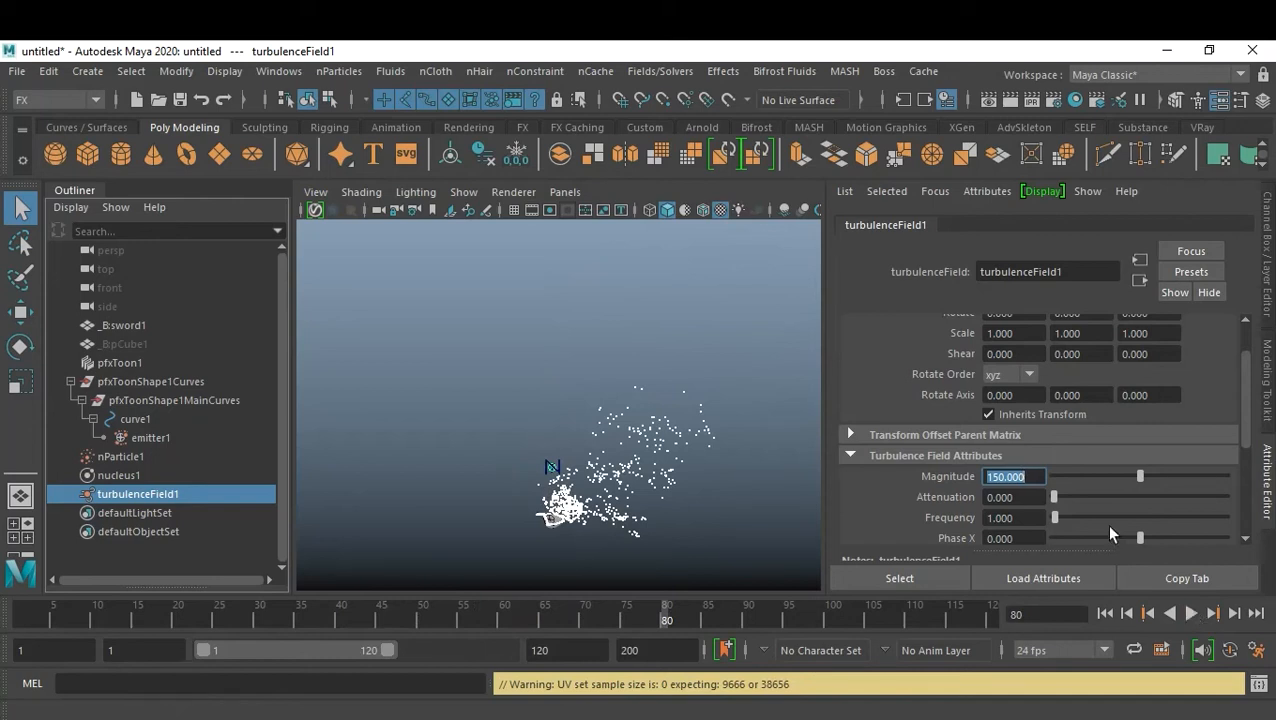
# - Raise the turbulence magnitude to 300 and play the simulation again from the start
pyautogui.write('300')
pyautogui.press('Return')
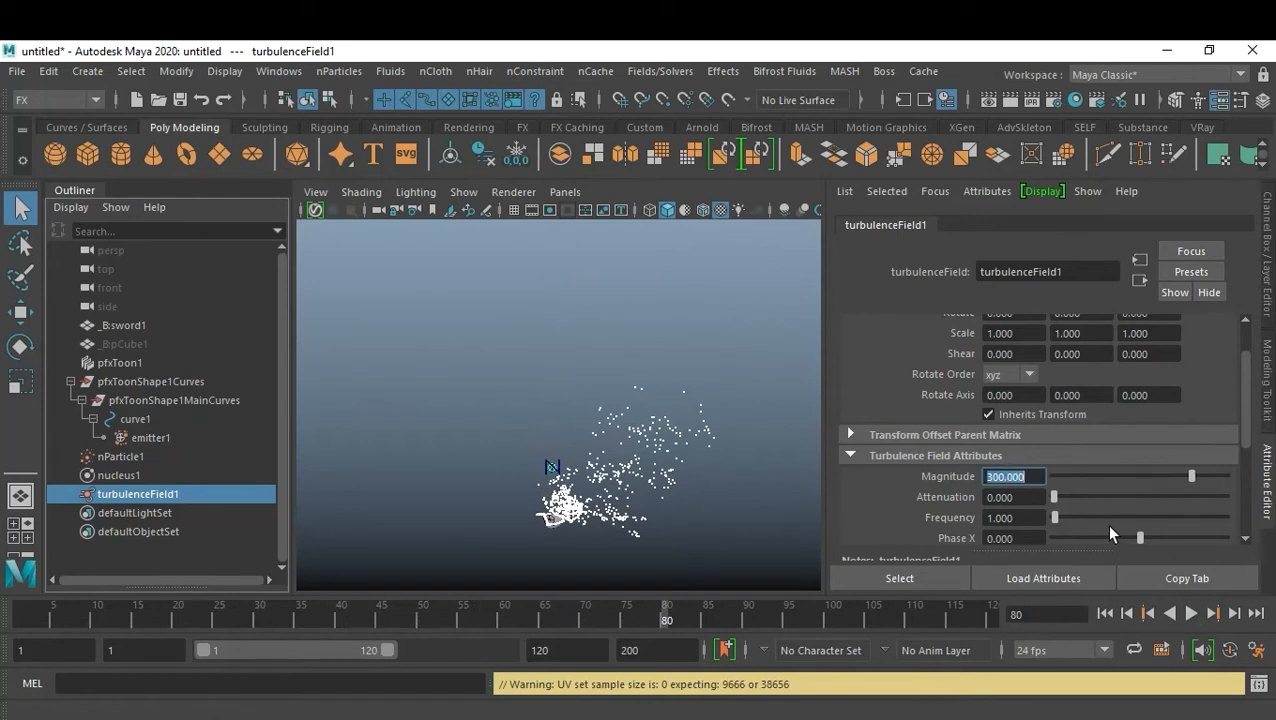
pyautogui.click(1104, 613)
pyautogui.click(1192, 614)
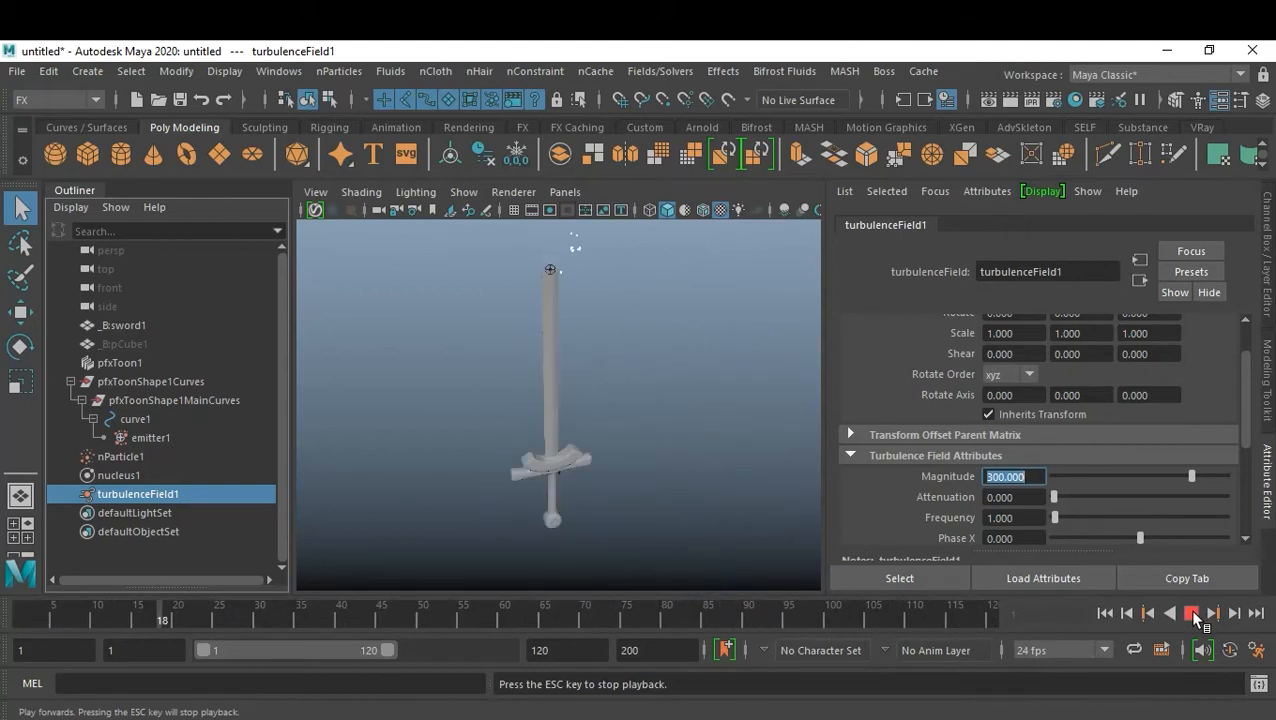
pyautogui.click(1193, 615)
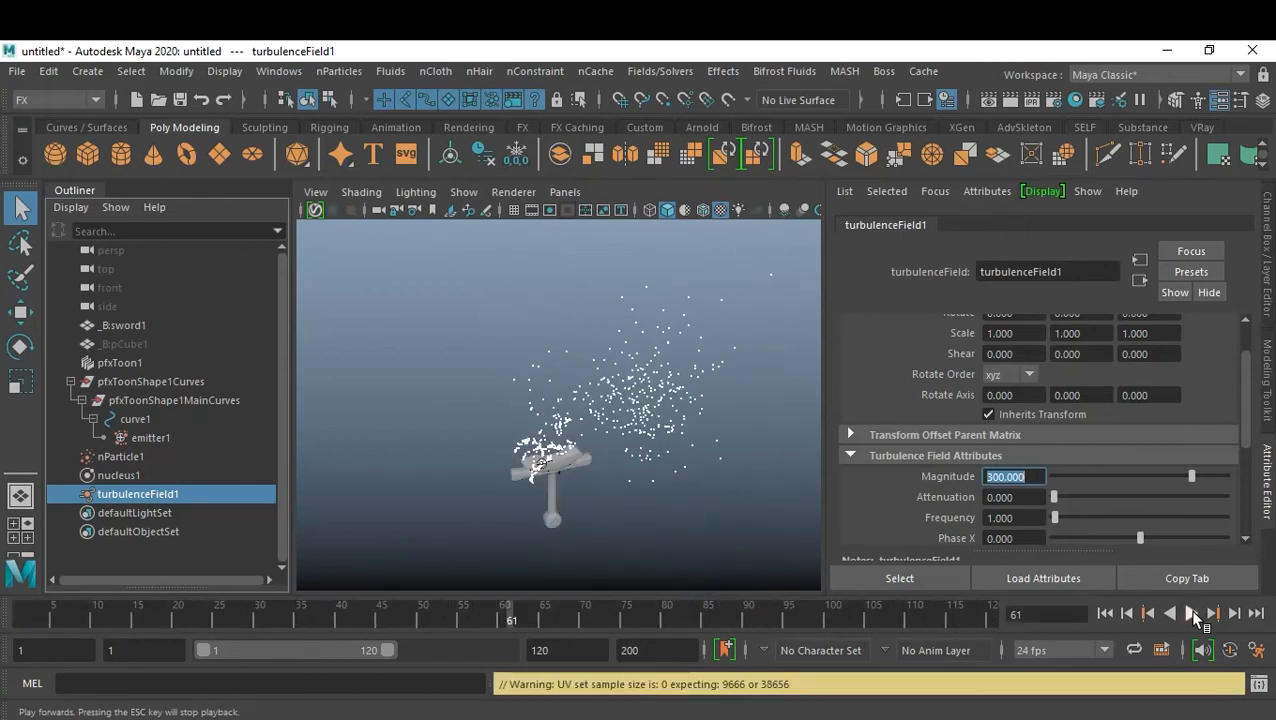
# - Set the turbulence field's magnitude to 200 and frequency to 5, and replay the simulation from frame 1
pyautogui.write('200')
pyautogui.press('Return')
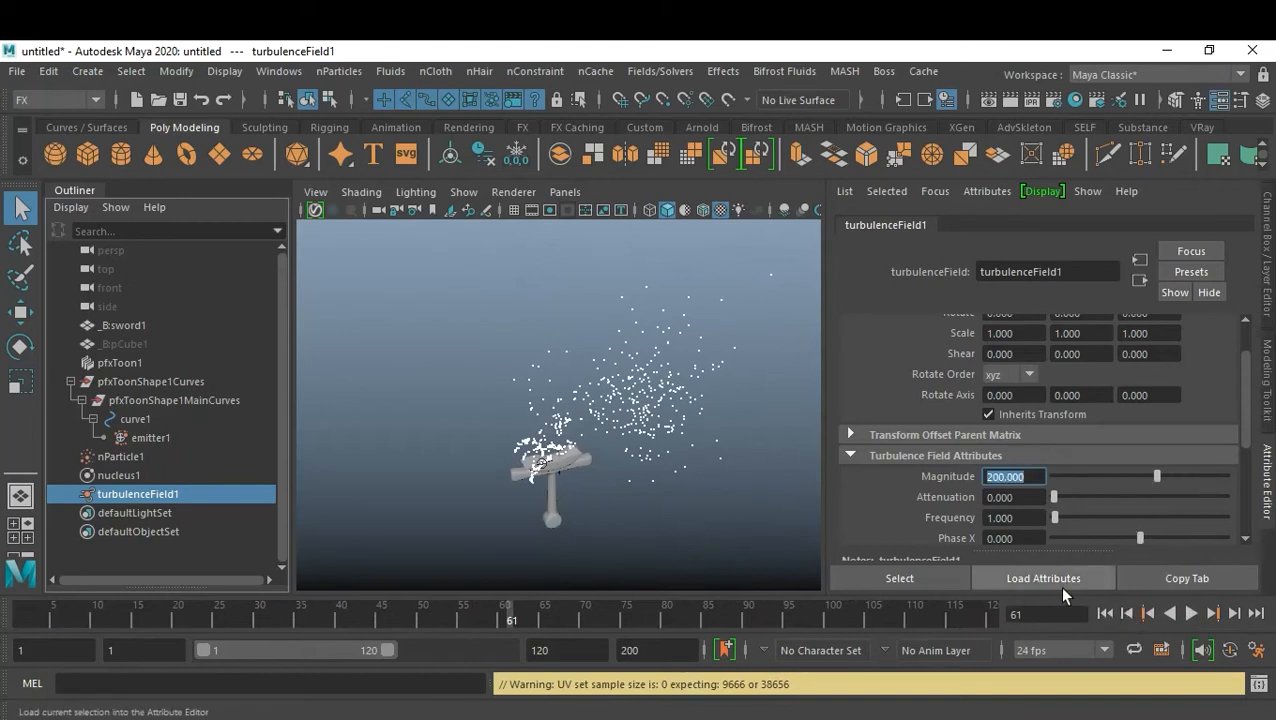
pyautogui.click(1032, 521)
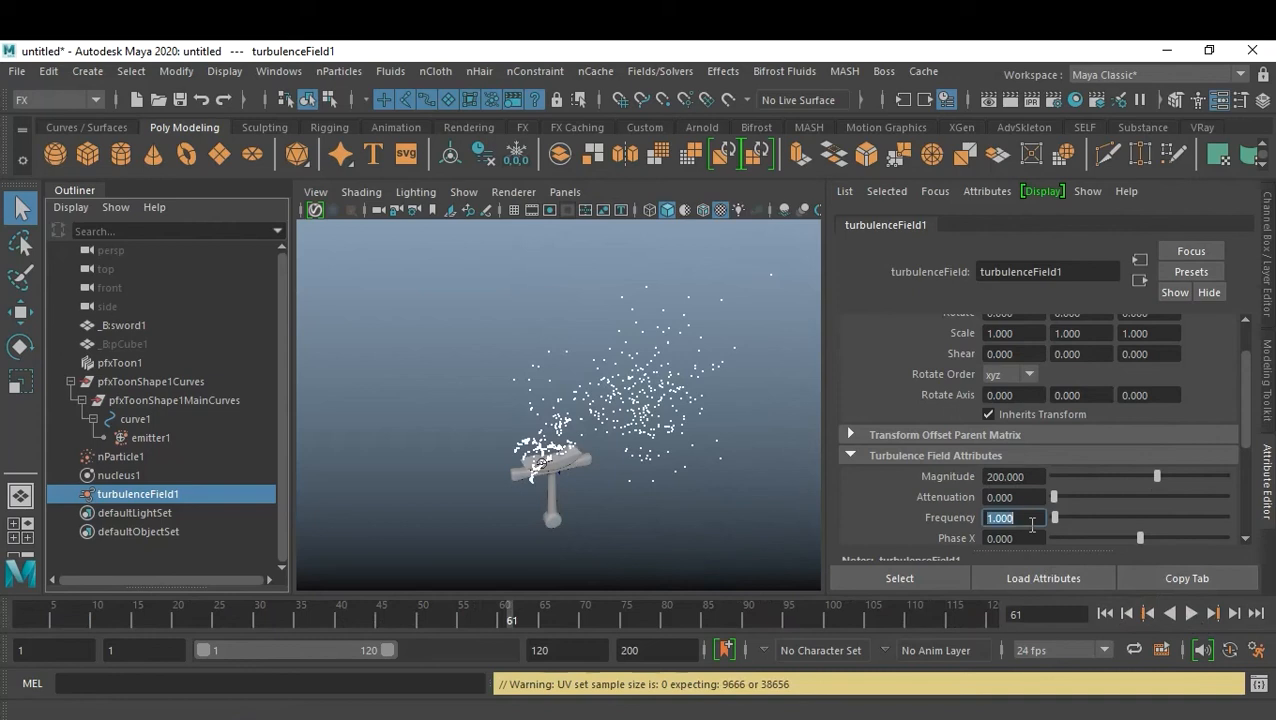
pyautogui.press('Return')
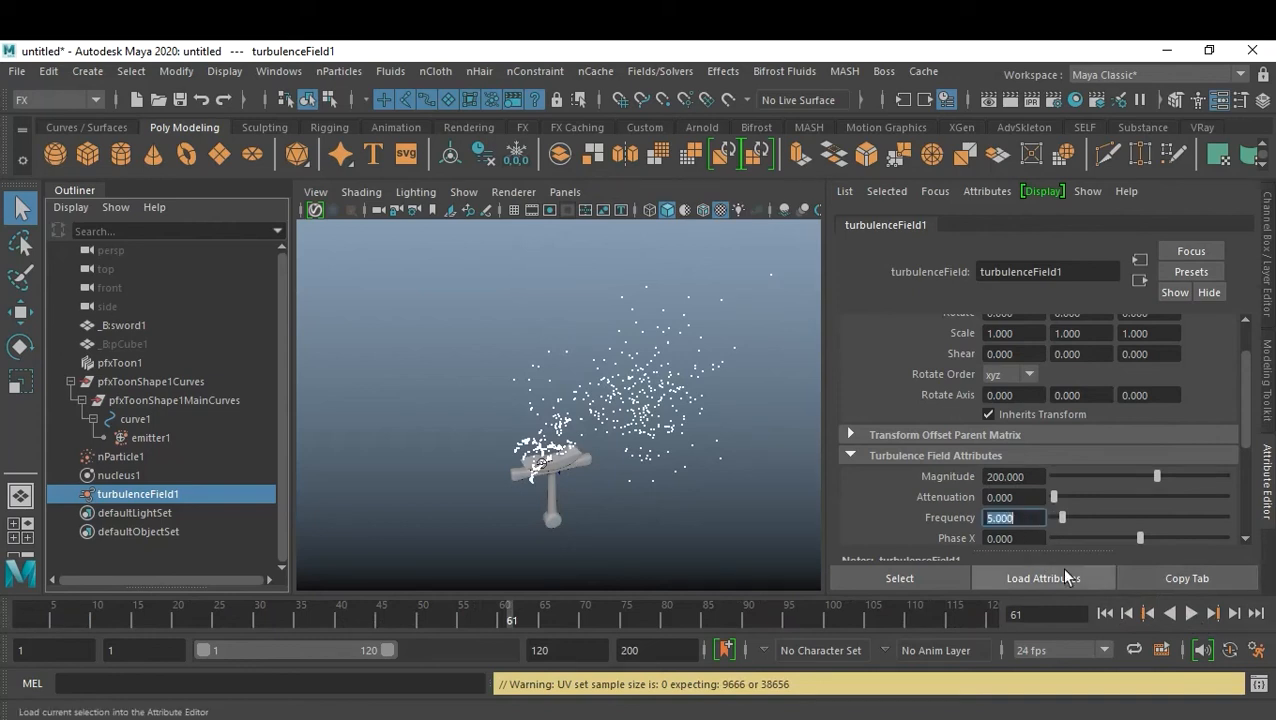
pyautogui.click(1105, 613)
pyautogui.click(1191, 613)
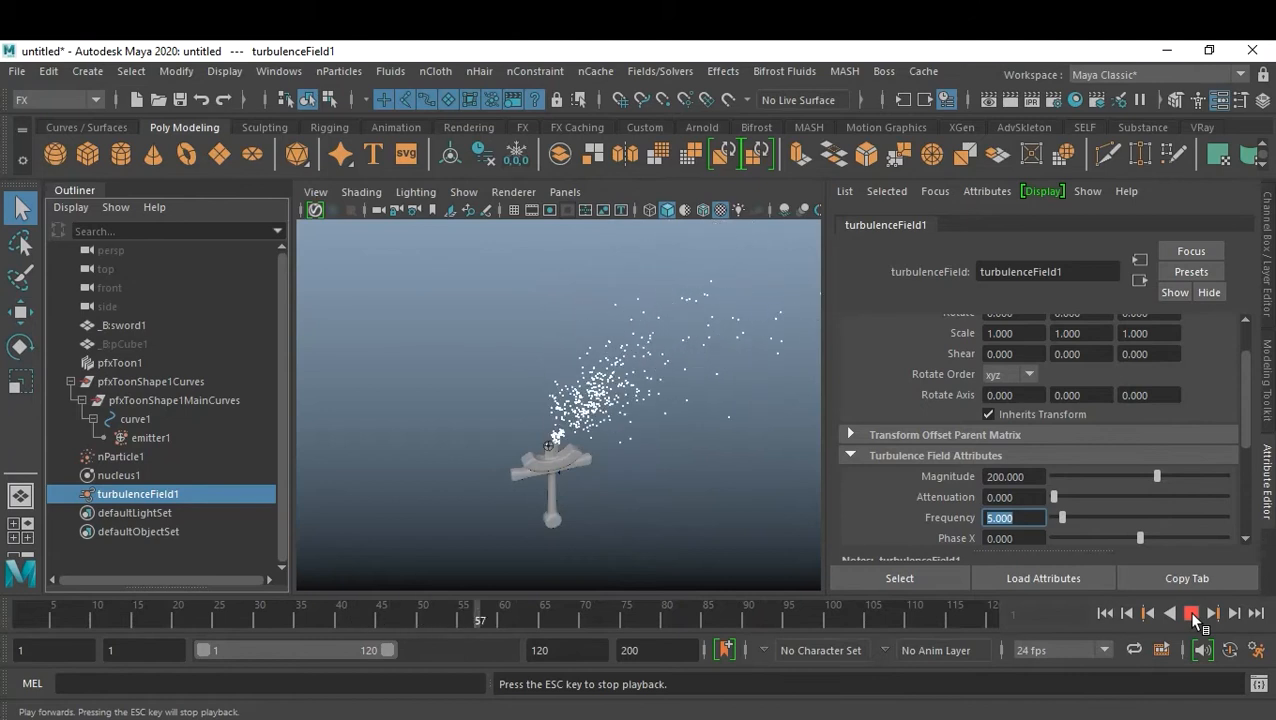
pyautogui.click(1192, 614)
# - Reduce the turbulence field's magnitude to 150 and check the particle motion from the first frame
pyautogui.click(1026, 479)
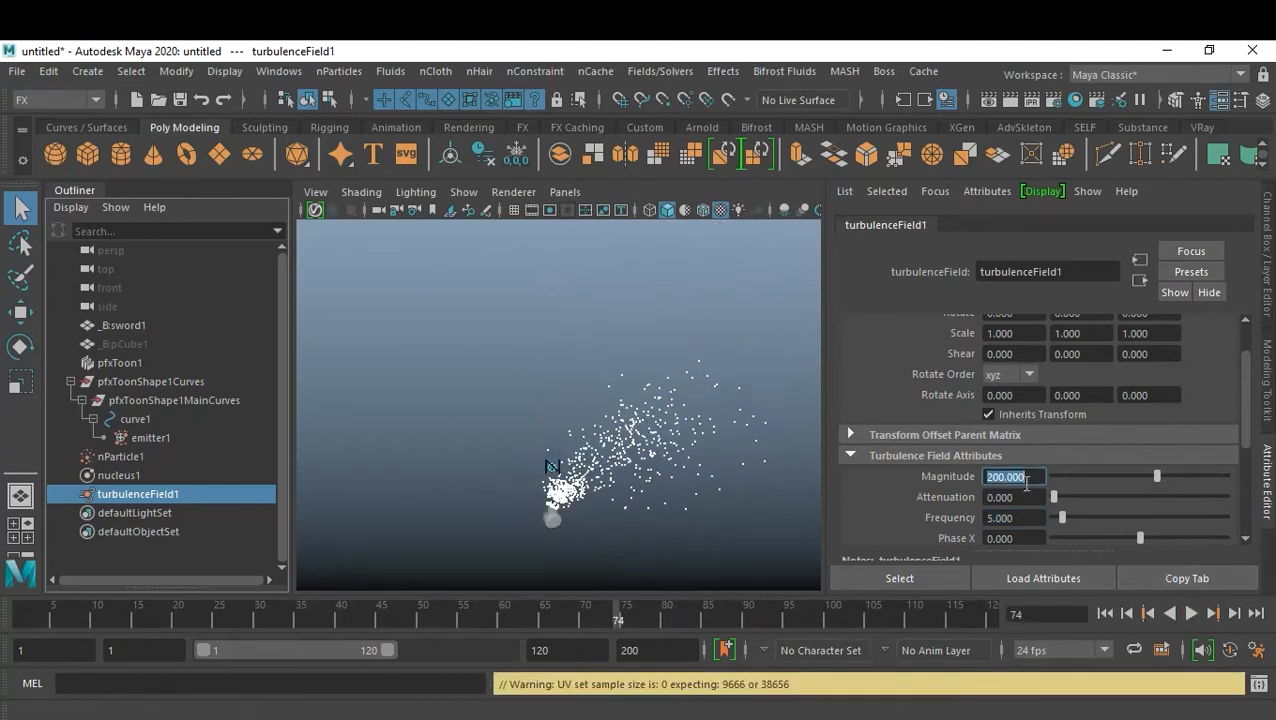
pyautogui.write('150')
pyautogui.press('Return')
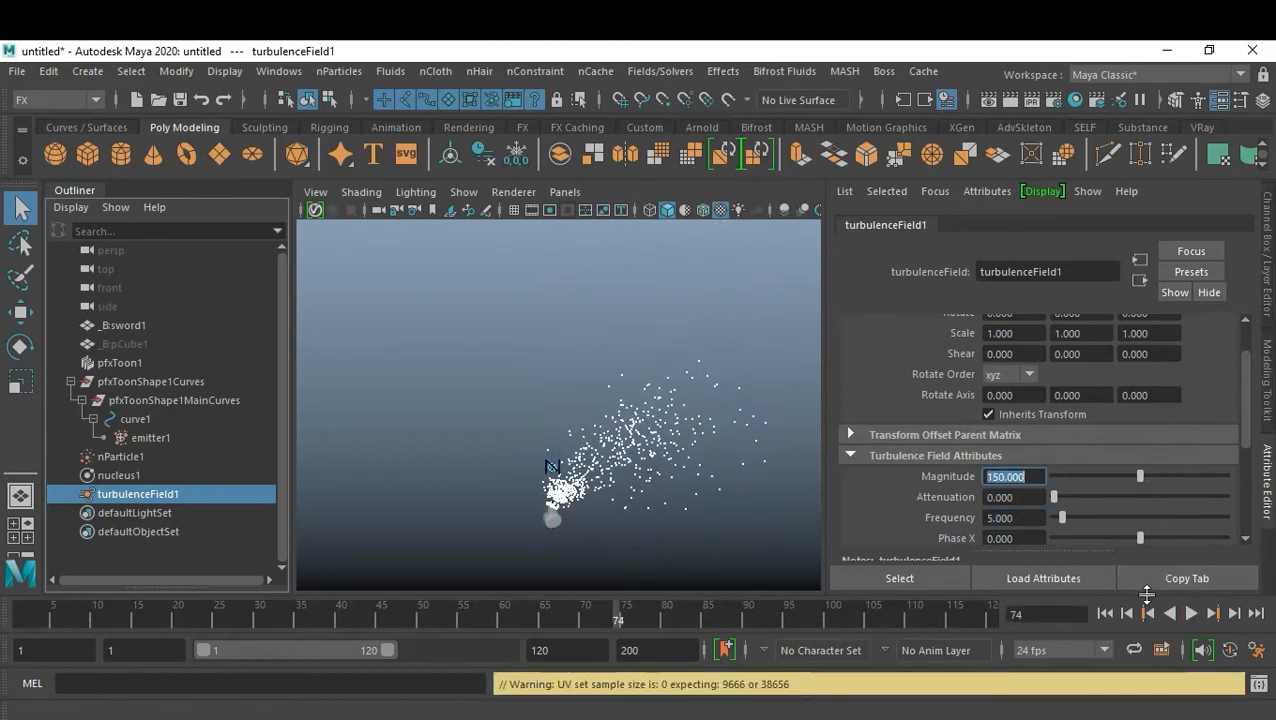
pyautogui.click(1105, 613)
pyautogui.click(1191, 613)
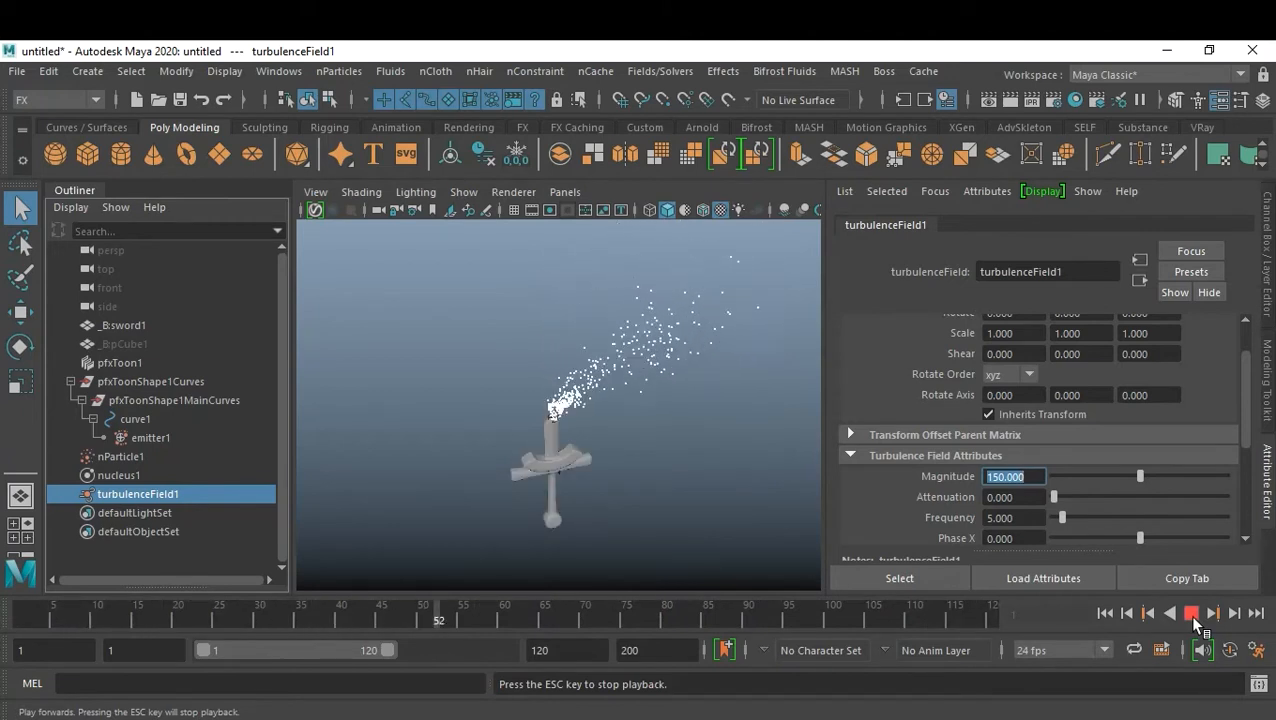
pyautogui.click(1192, 615)
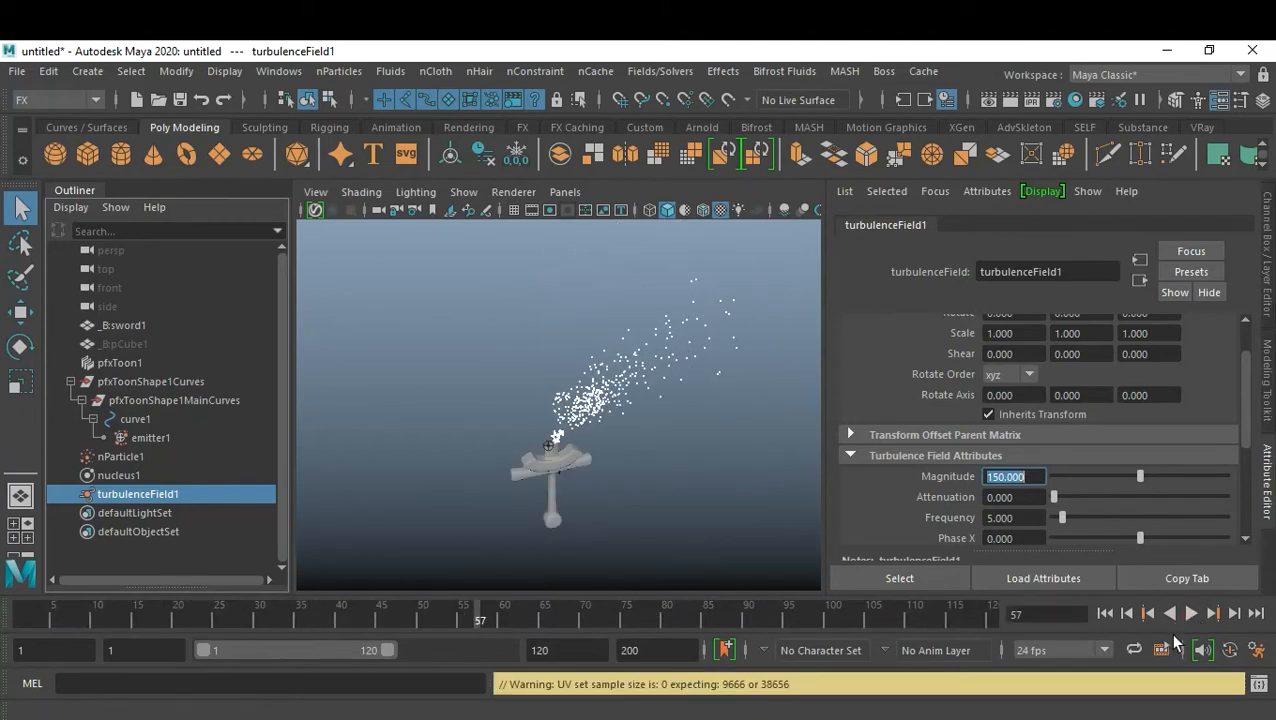
# - Add a drag field to the nParticle1 object
pyautogui.click(133, 457)
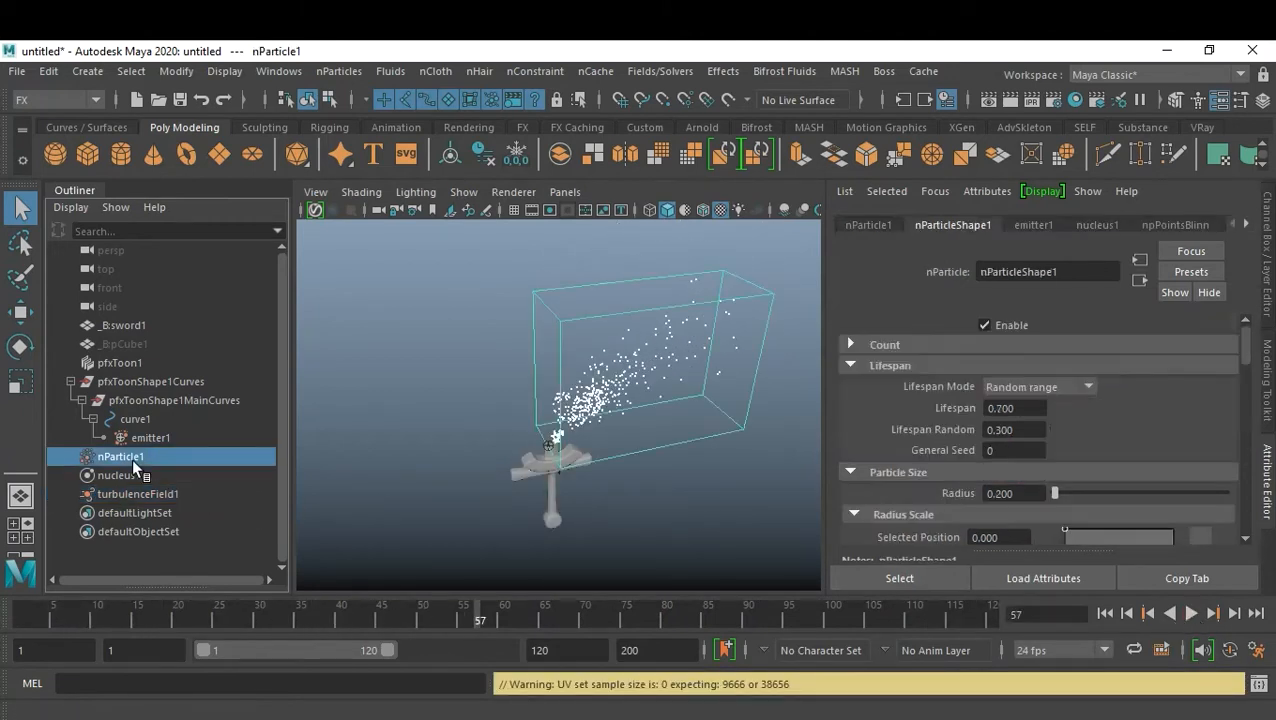
pyautogui.click(659, 71)
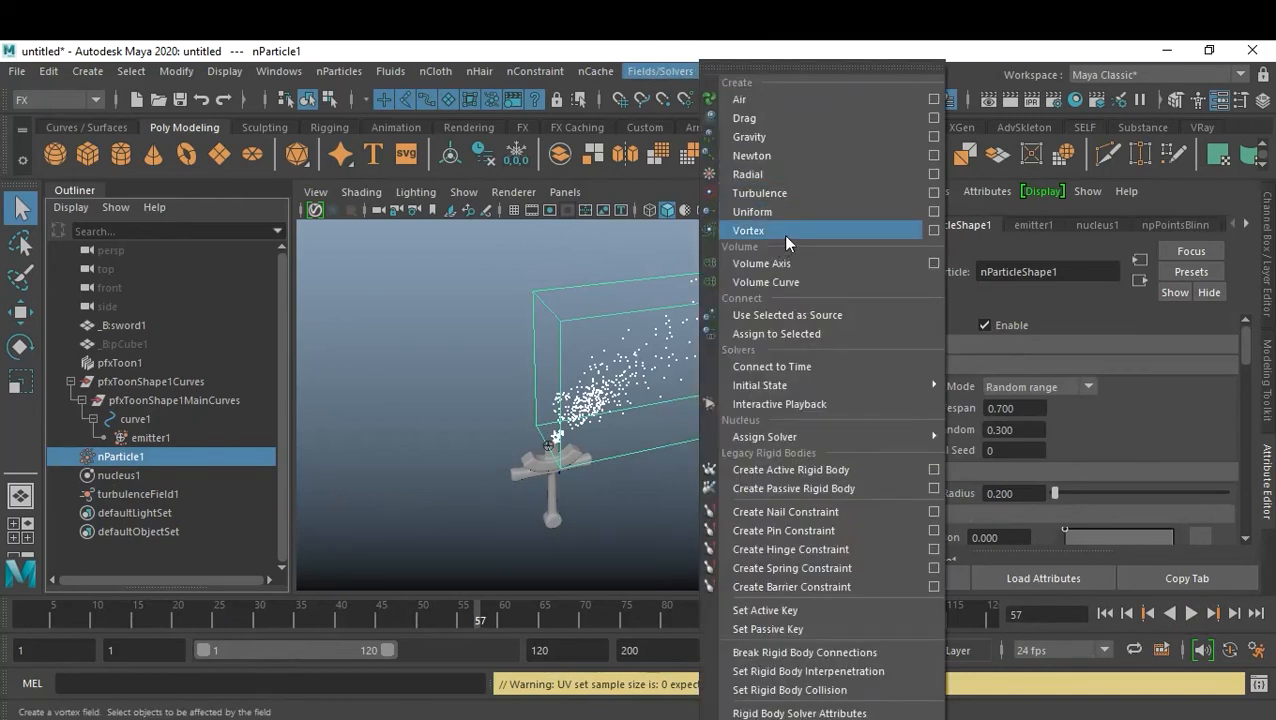
pyautogui.click(772, 121)
# - Set the drag field's magnitude to 0.1 and play the simulation from the start
pyautogui.click(1029, 533)
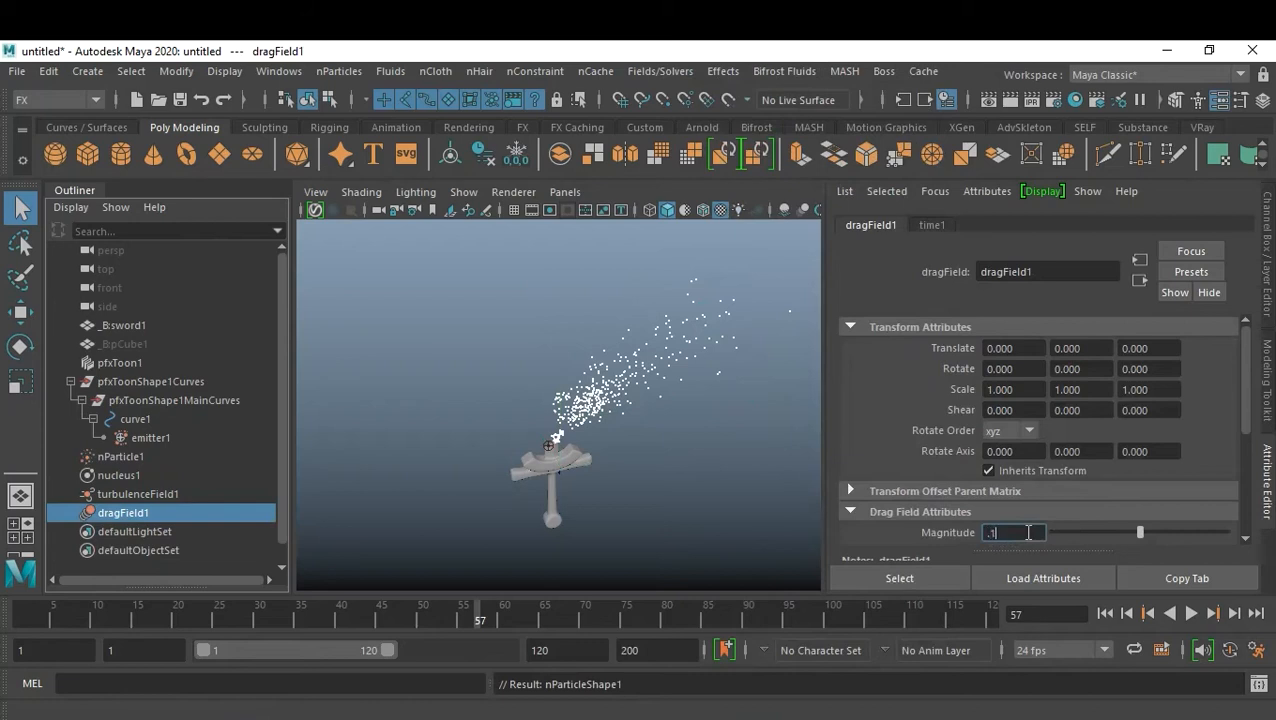
pyautogui.click(1101, 613)
pyautogui.click(1188, 613)
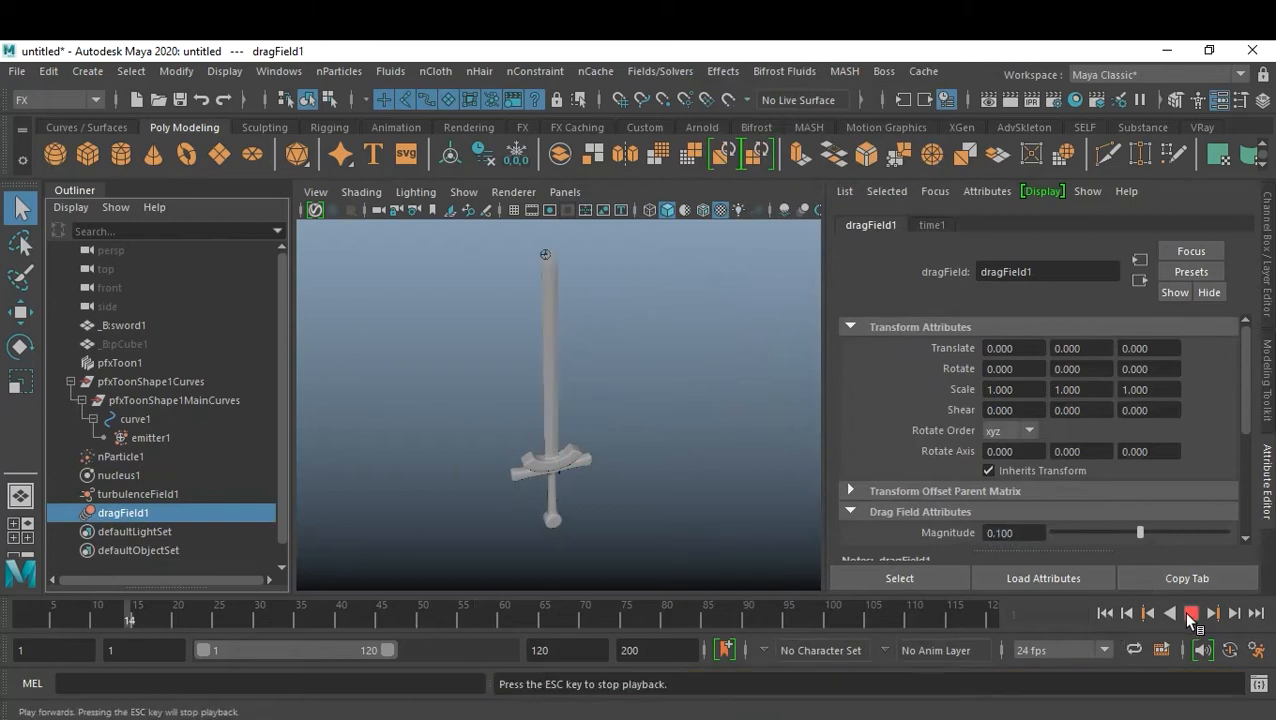
pyautogui.click(1188, 613)
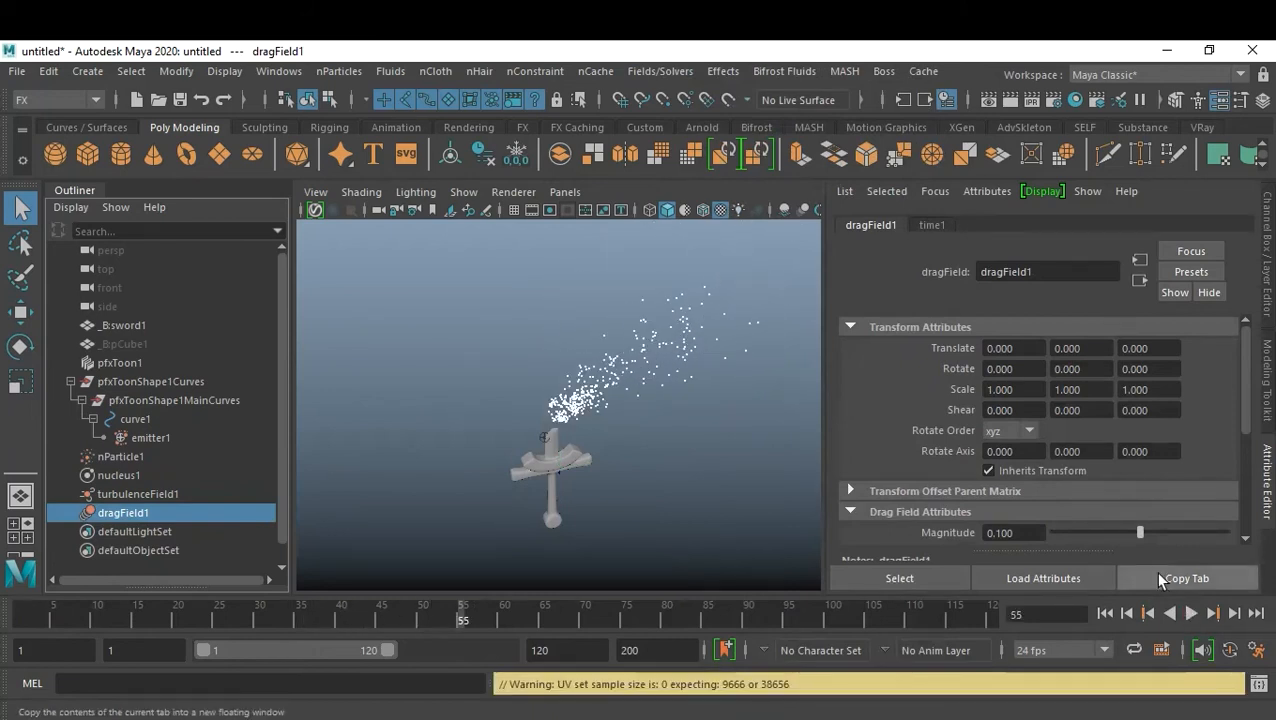
# - Change the drag field's magnitude to 1 and replay the simulation from the first frame
pyautogui.moveTo(1140, 532); pyautogui.dragTo(1133, 532)
pyautogui.click(1020, 533)
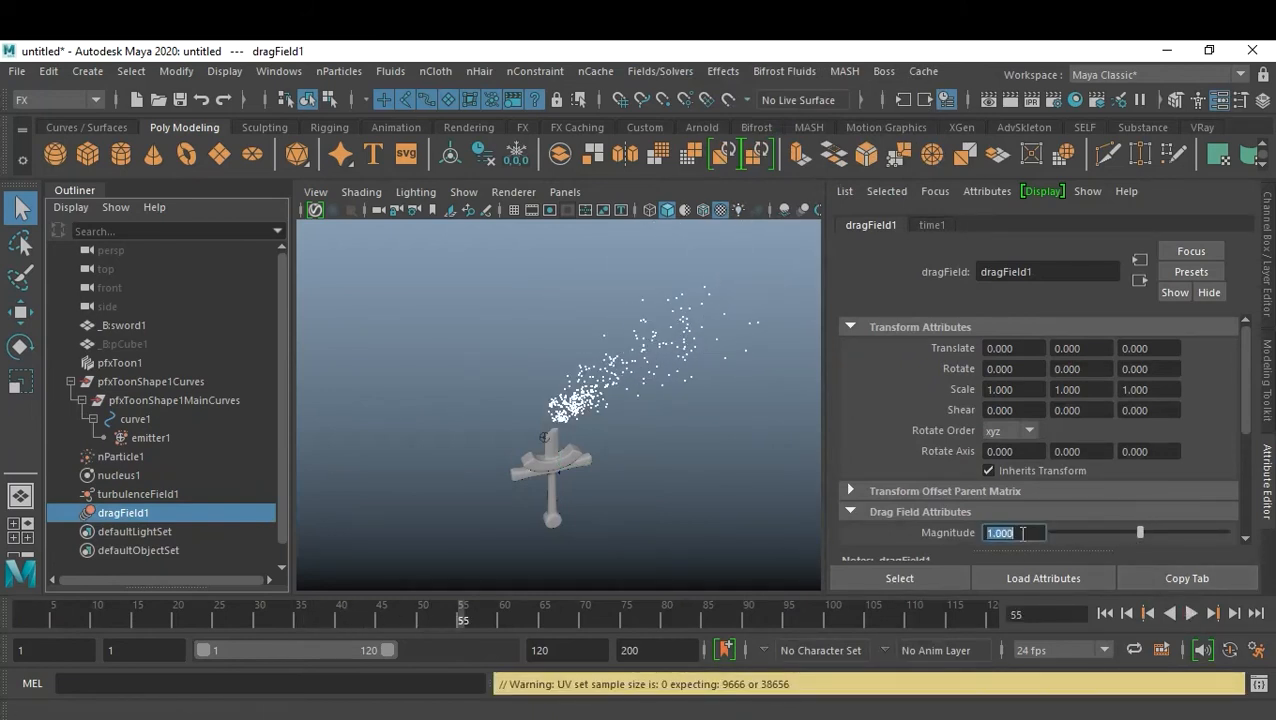
pyautogui.click(1110, 616)
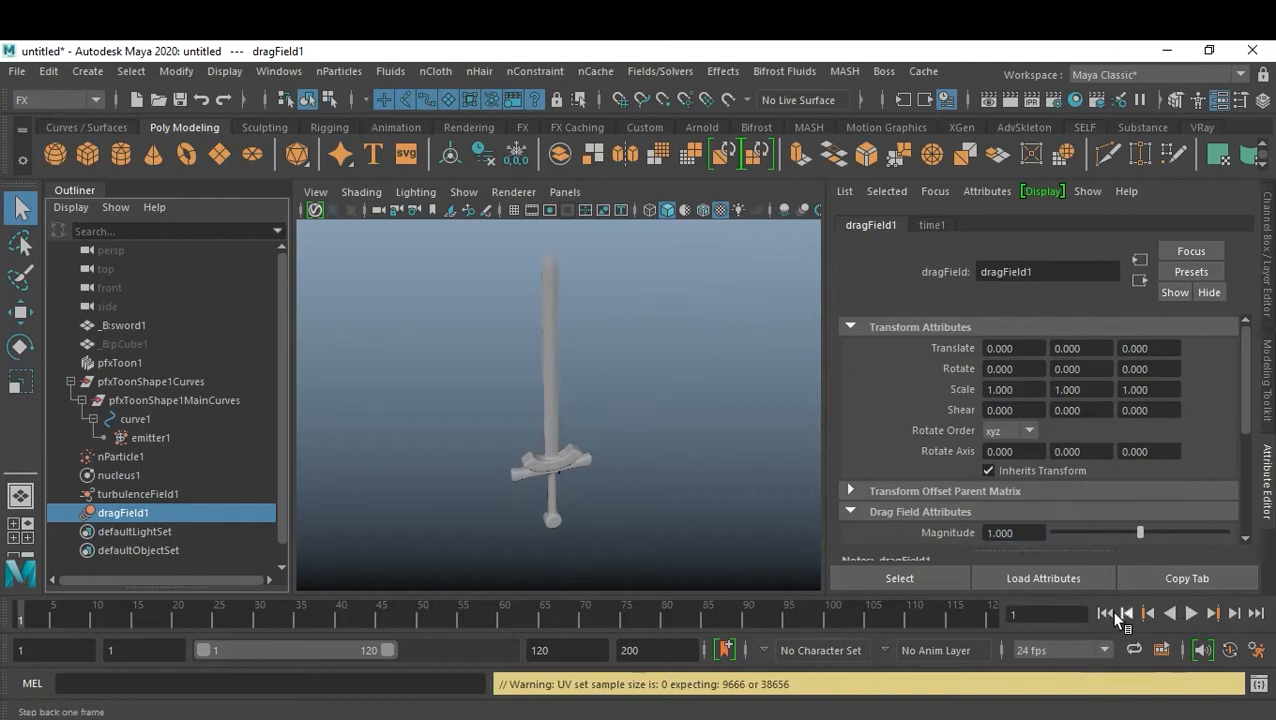
pyautogui.click(1191, 614)
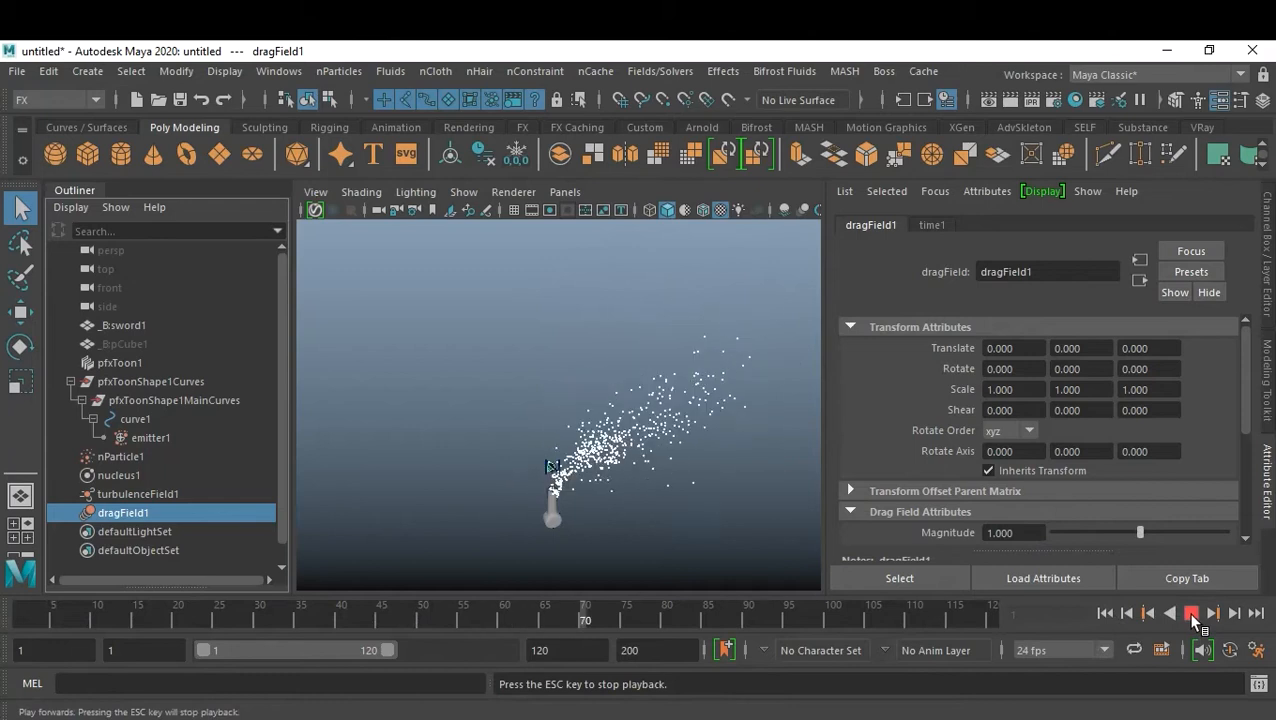
pyautogui.click(1189, 613)
# - Increase the drag field's magnitude to 5 and review the particle trail from frame 1
pyautogui.click(1032, 533)
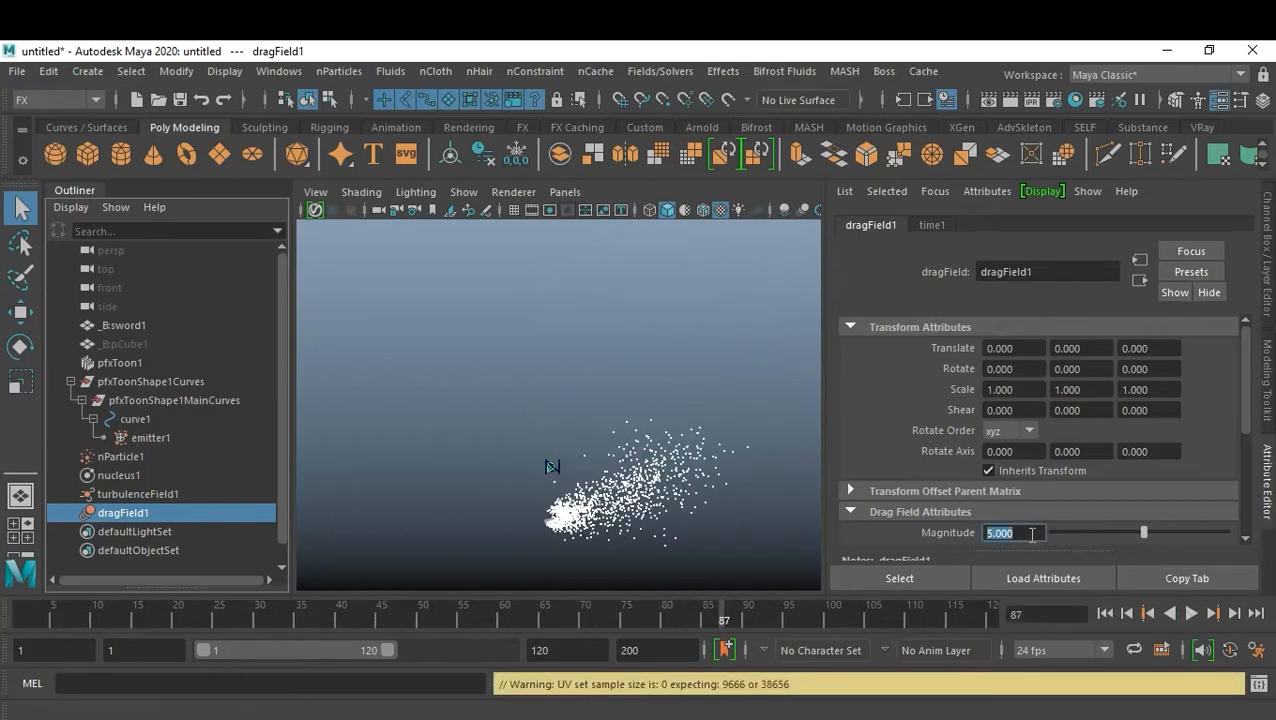
pyautogui.click(1105, 614)
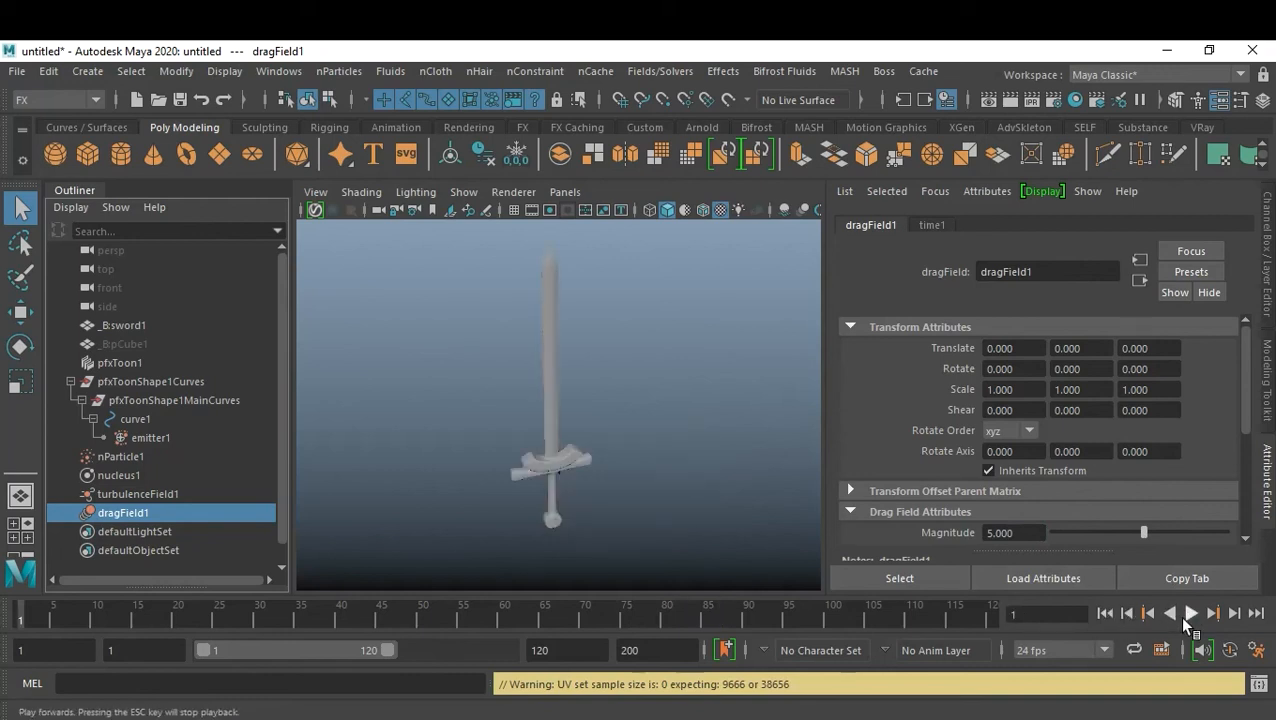
pyautogui.click(1188, 614)
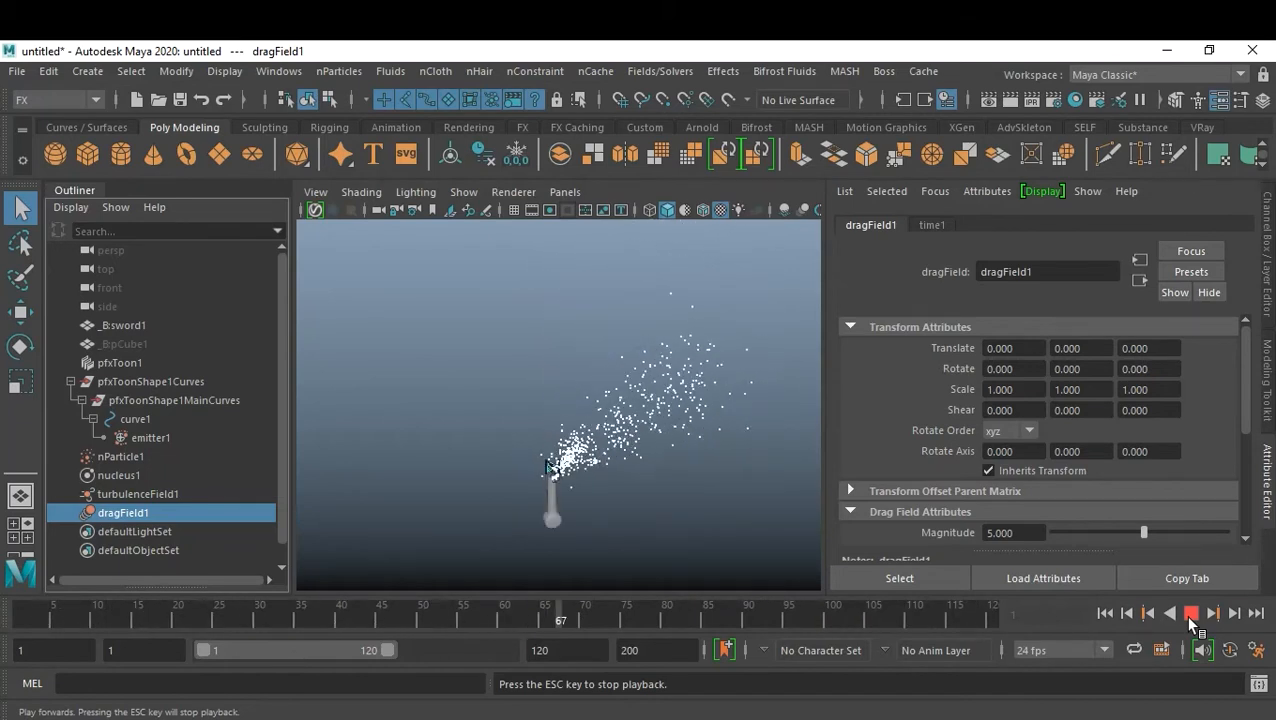
pyautogui.click(1190, 614)
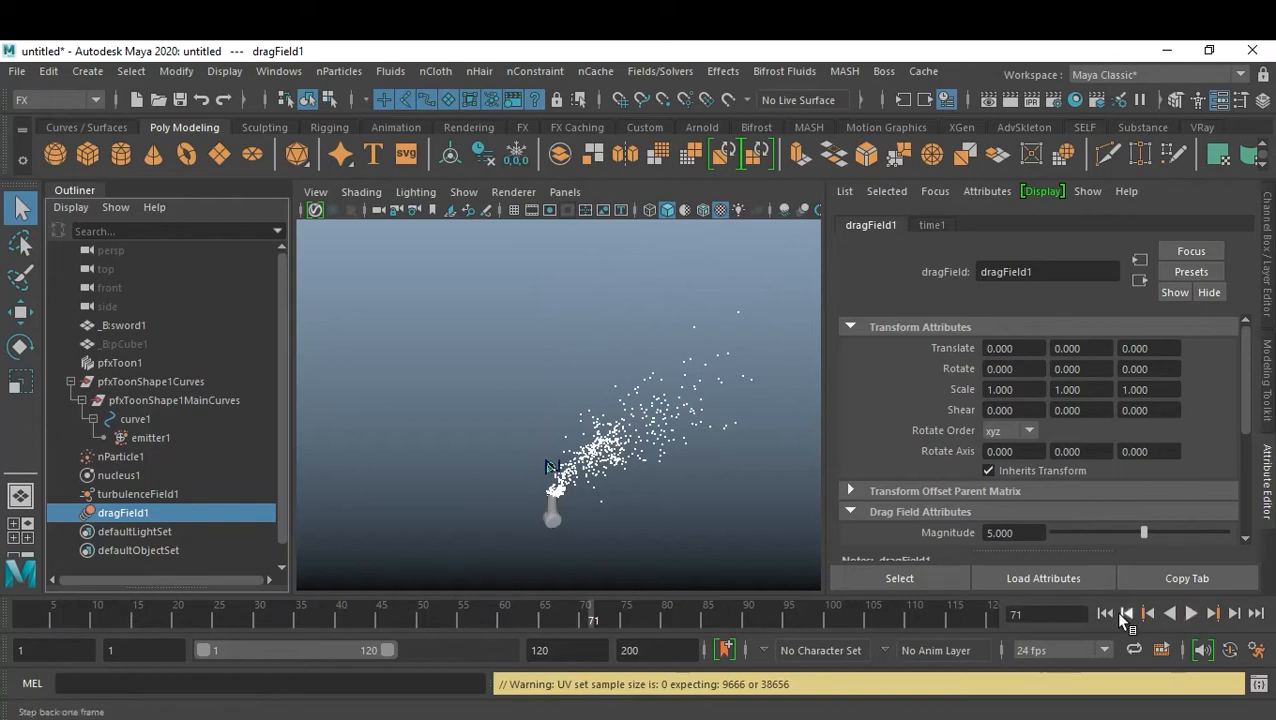
# - Set the drag field's magnitude to 100 and replay the particle simulation from the beginning
pyautogui.click(1043, 530)
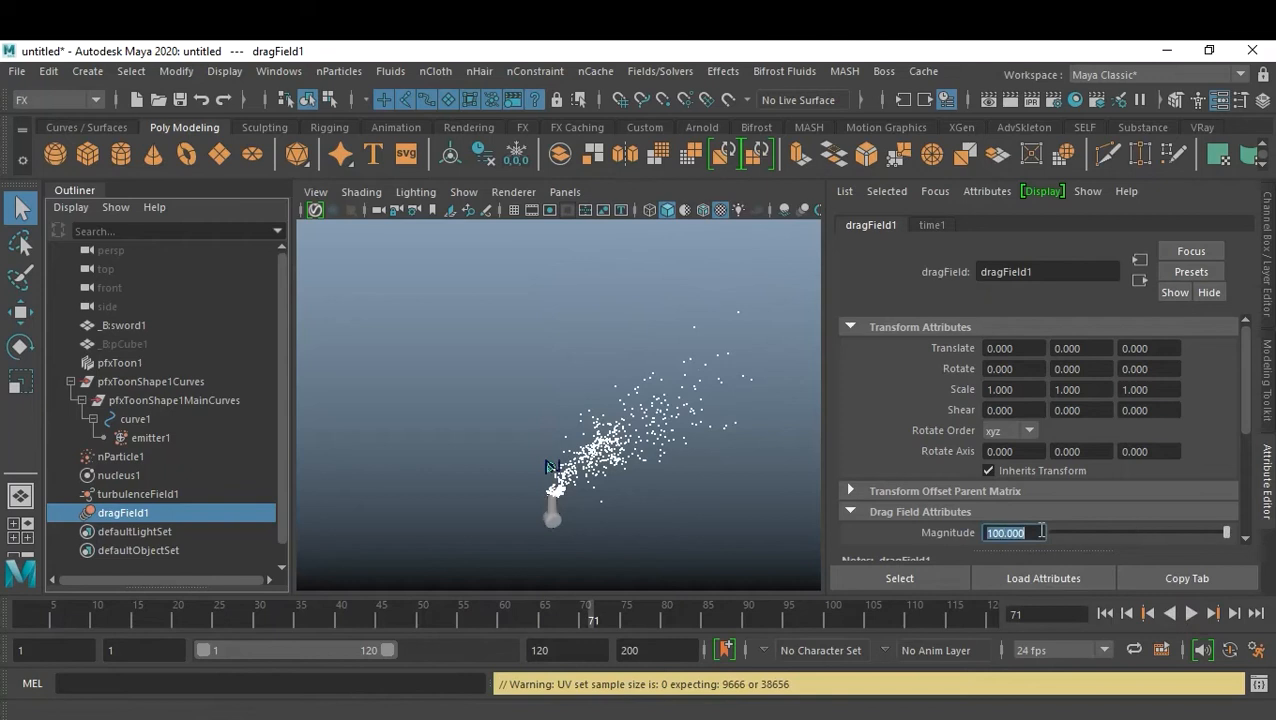
pyautogui.click(1104, 613)
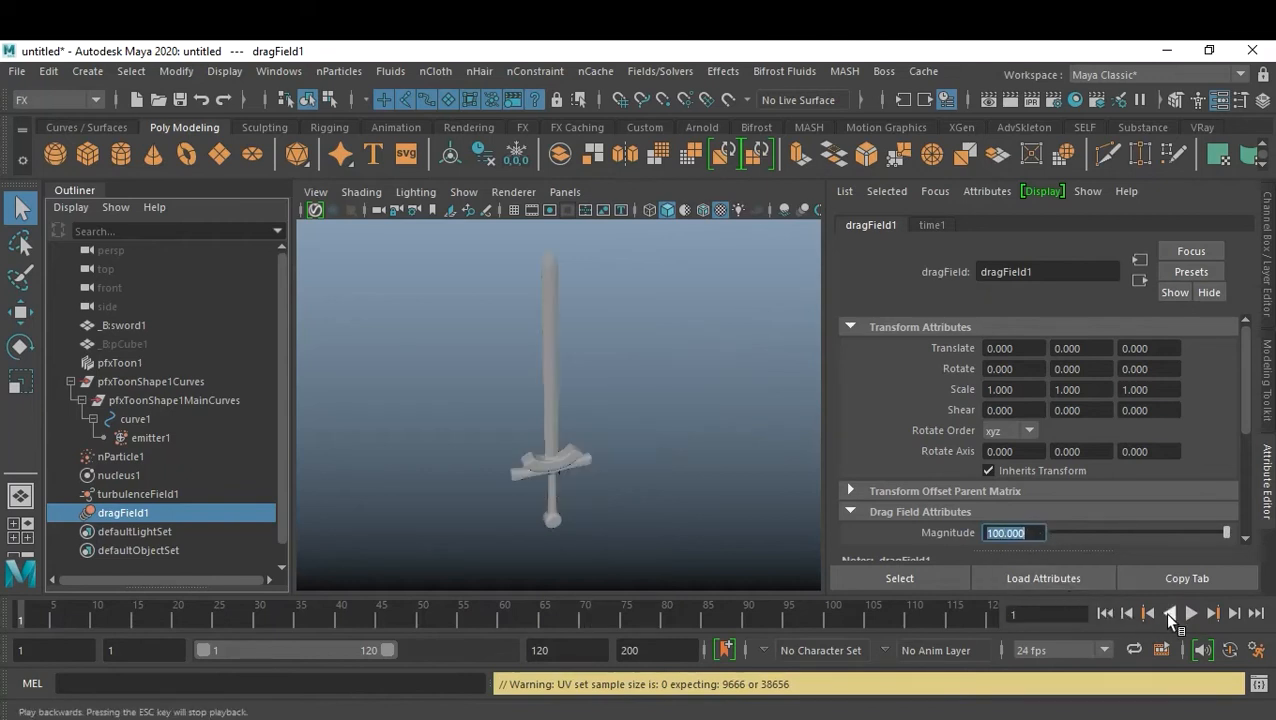
pyautogui.click(1191, 613)
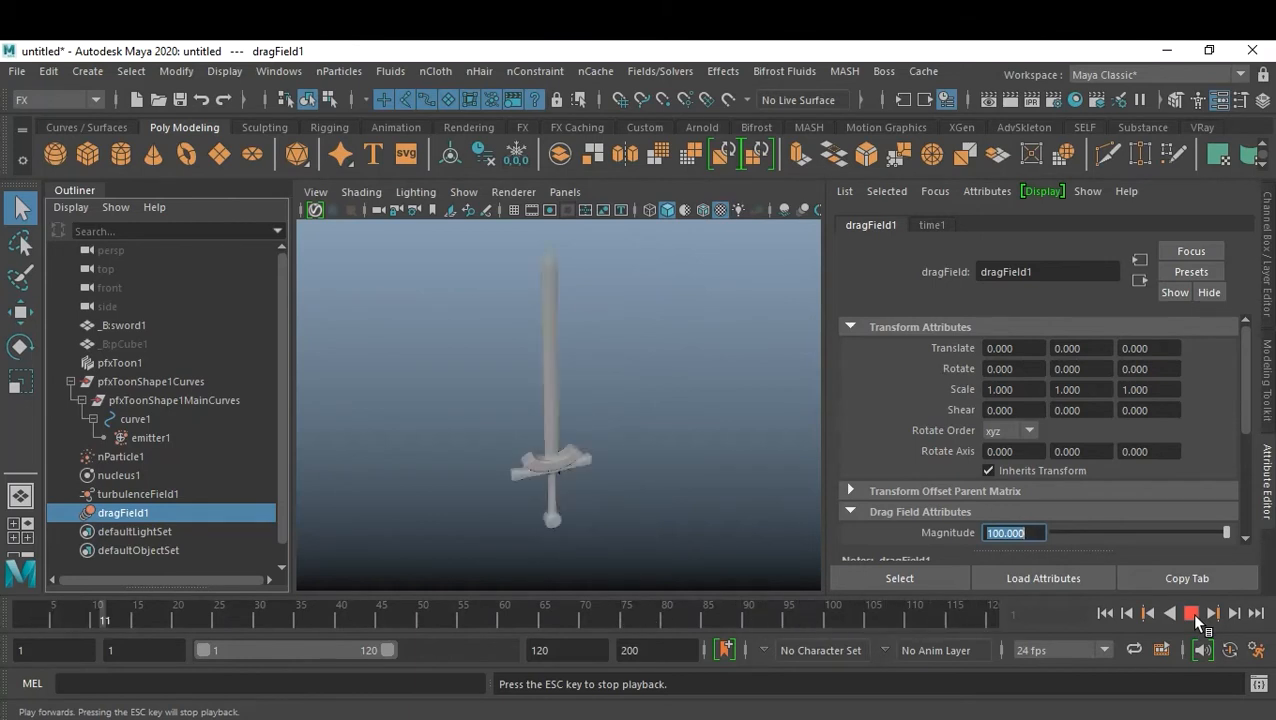
pyautogui.click(1192, 614)
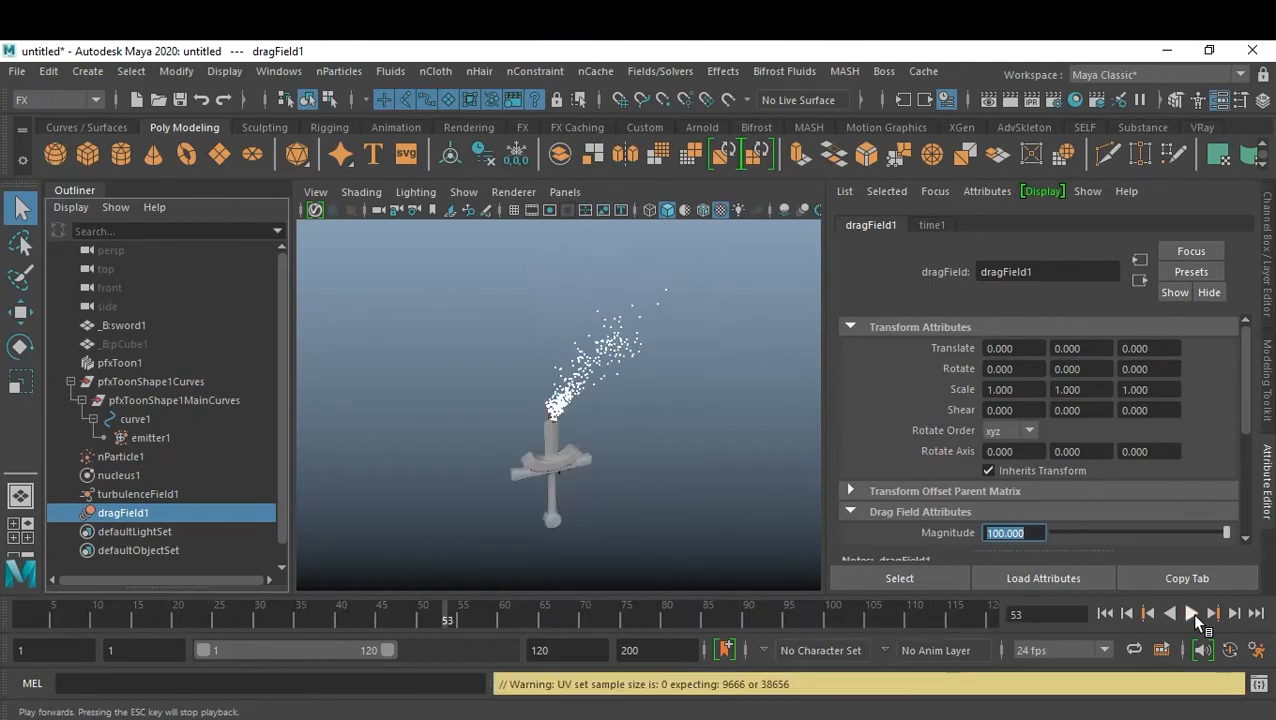
# - Deselect everything and save the scene as the Maya Binary file 28-09-21_C in the session's 28 folder
pyautogui.click(636, 453)
pyautogui.hotkey('ctrl', 'shift', 's')
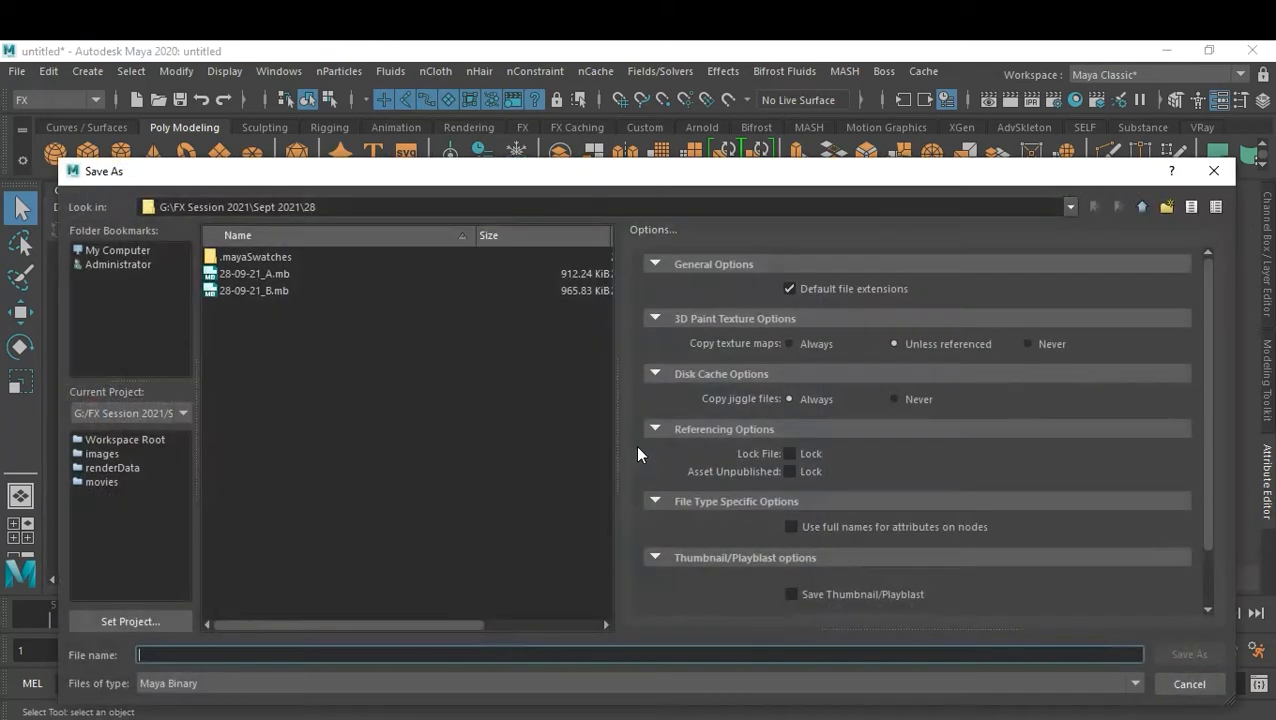
pyautogui.click(258, 291)
pyautogui.moveTo(186, 654); pyautogui.dragTo(310, 659)
pyautogui.write('C')
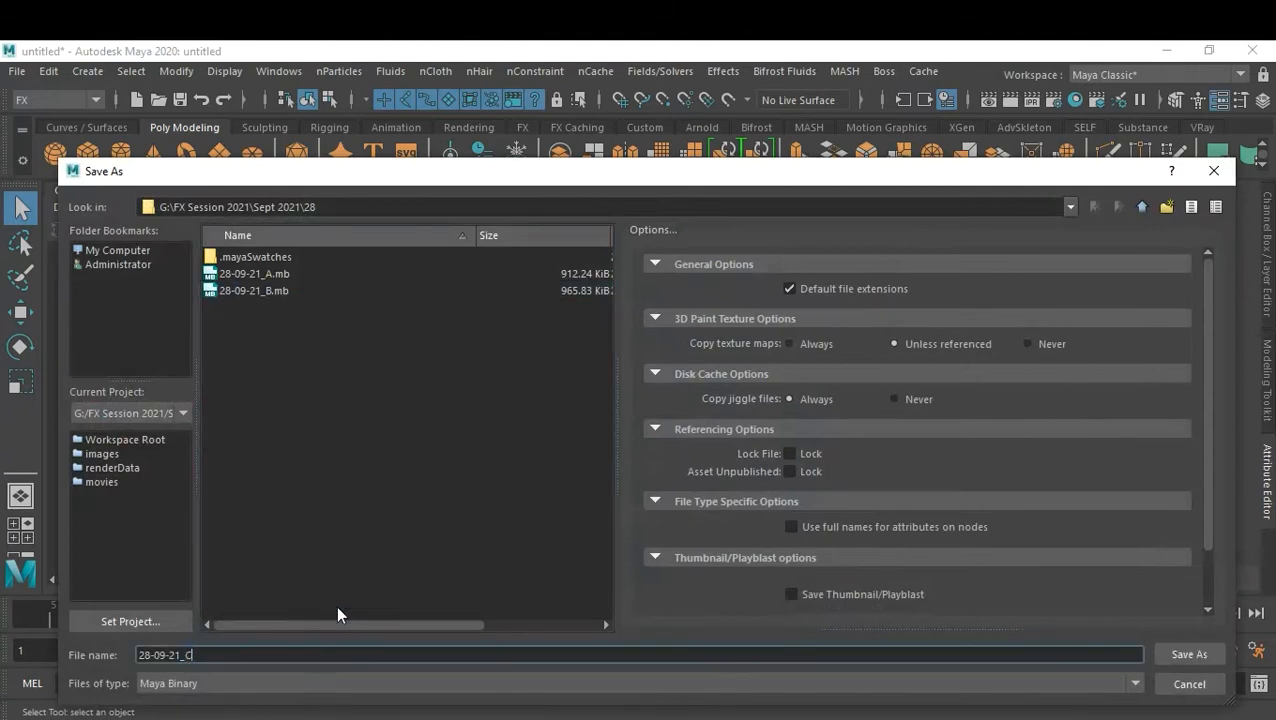
pyautogui.press('Return')
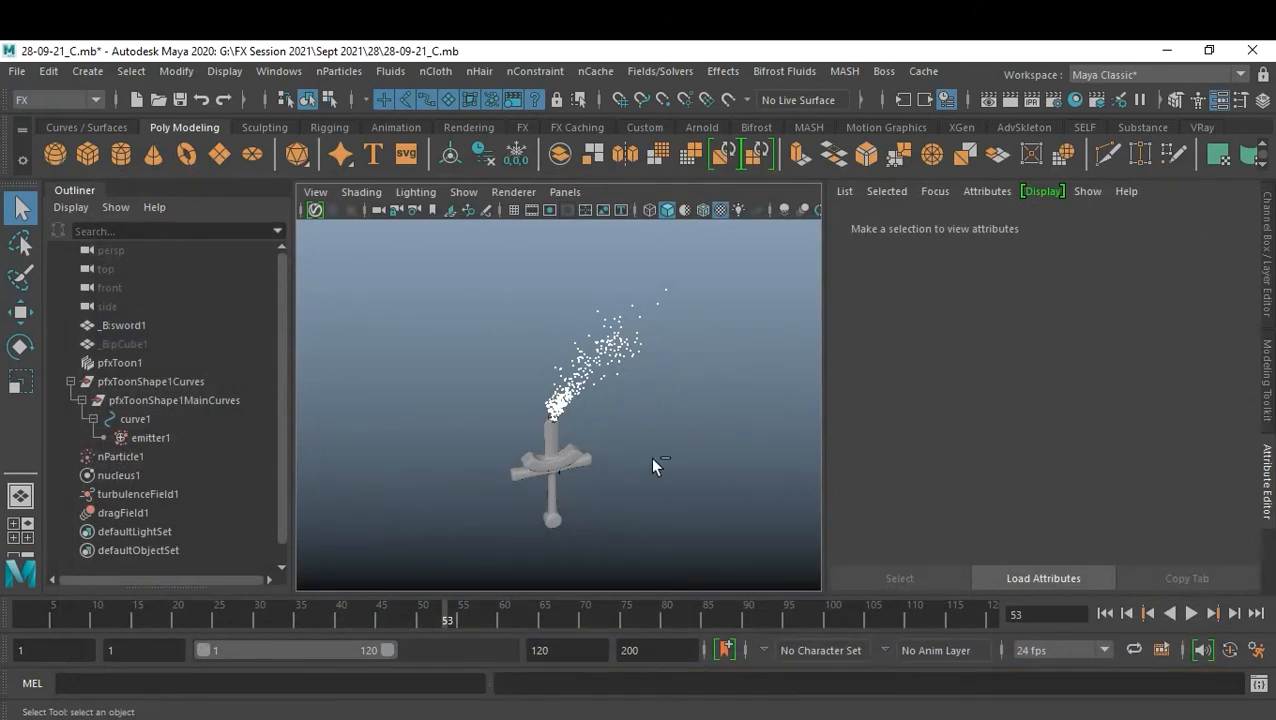
# - Save the scene as a new Maya Binary version named 28-09-21_D in the session's 28 folder
pyautogui.hotkey('ctrl', 'shift', 'd')
pyautogui.hotkey('ctrl', 'shift', 's')
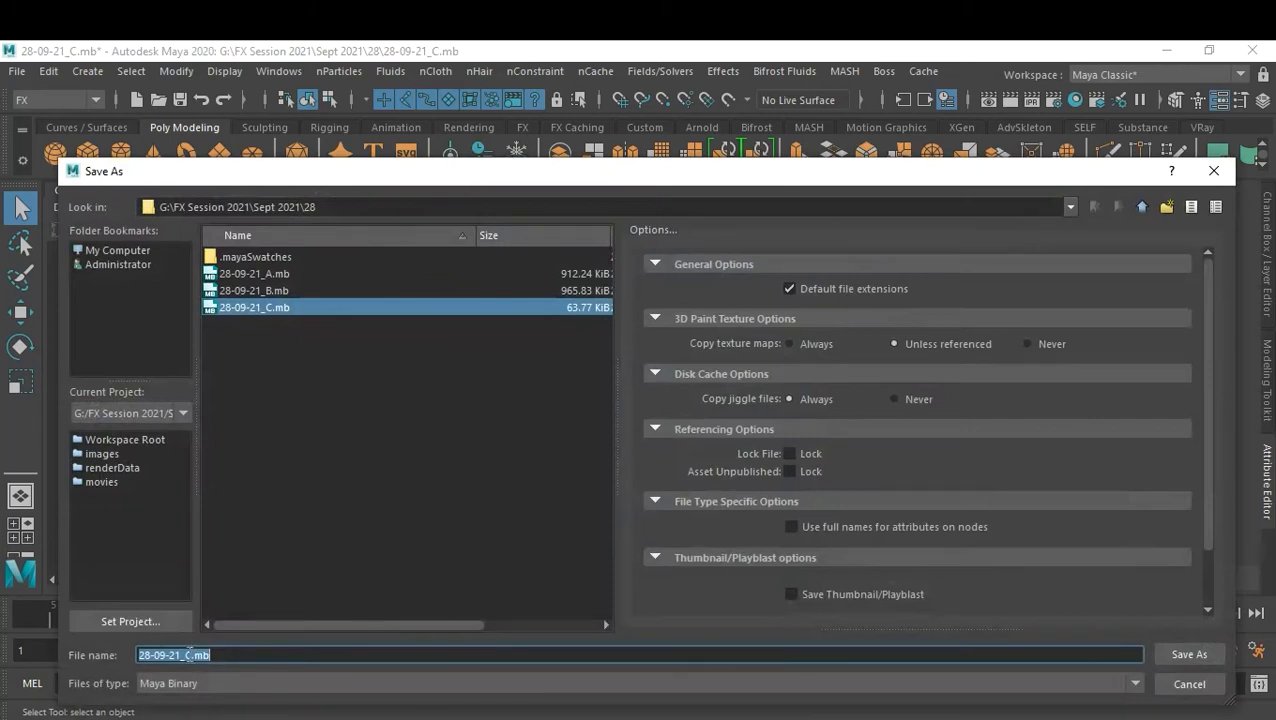
pyautogui.write('D')
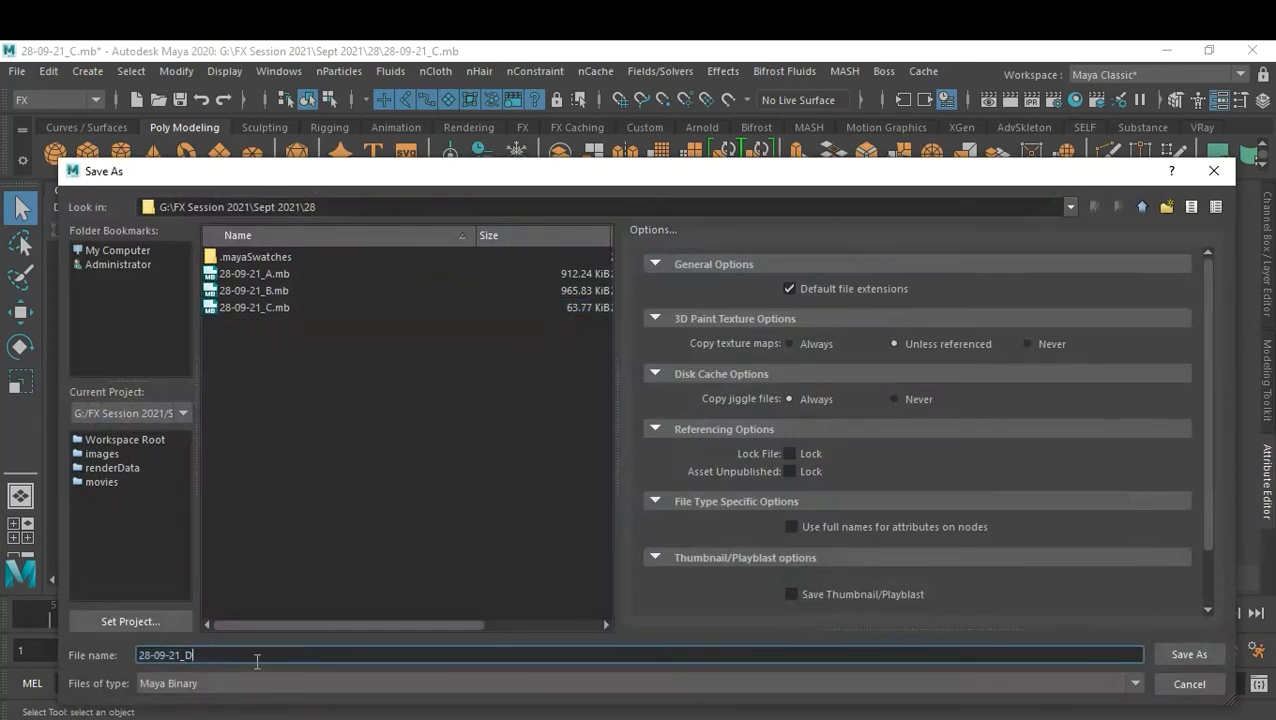
pyautogui.press('Return')
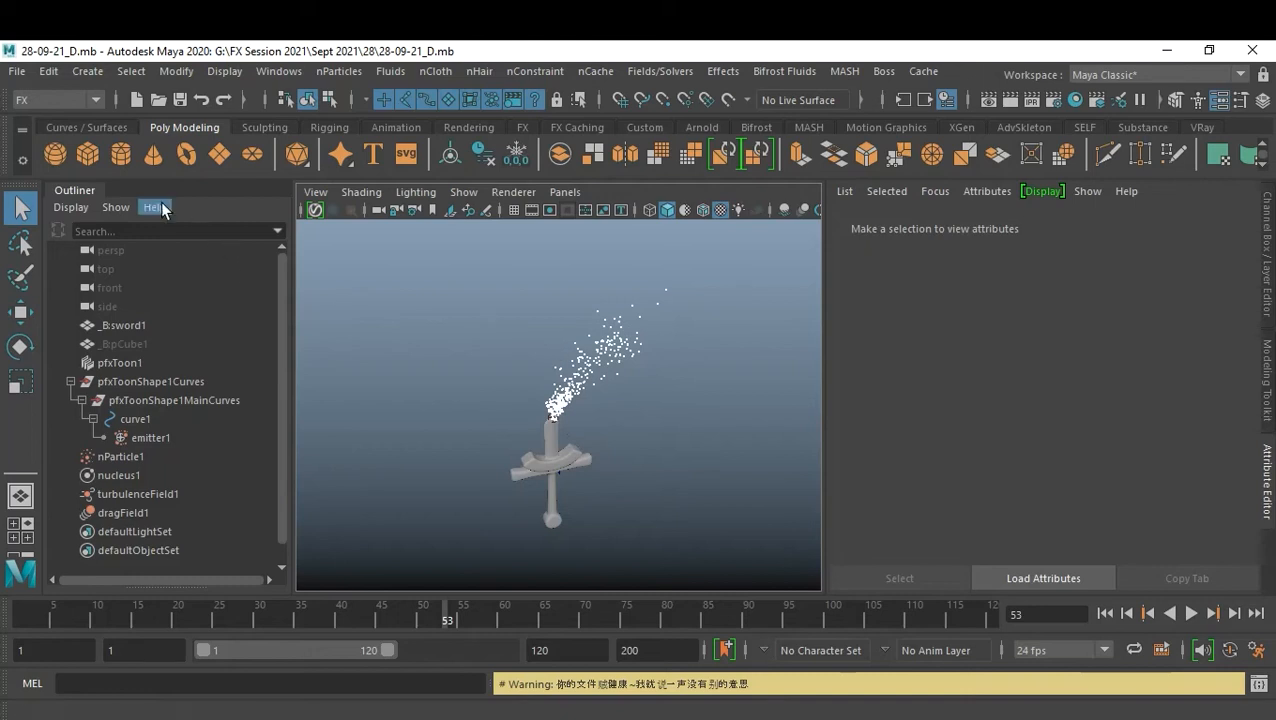
# - Create a polygon cube and build a MASH network from it
pyautogui.click(97, 155)
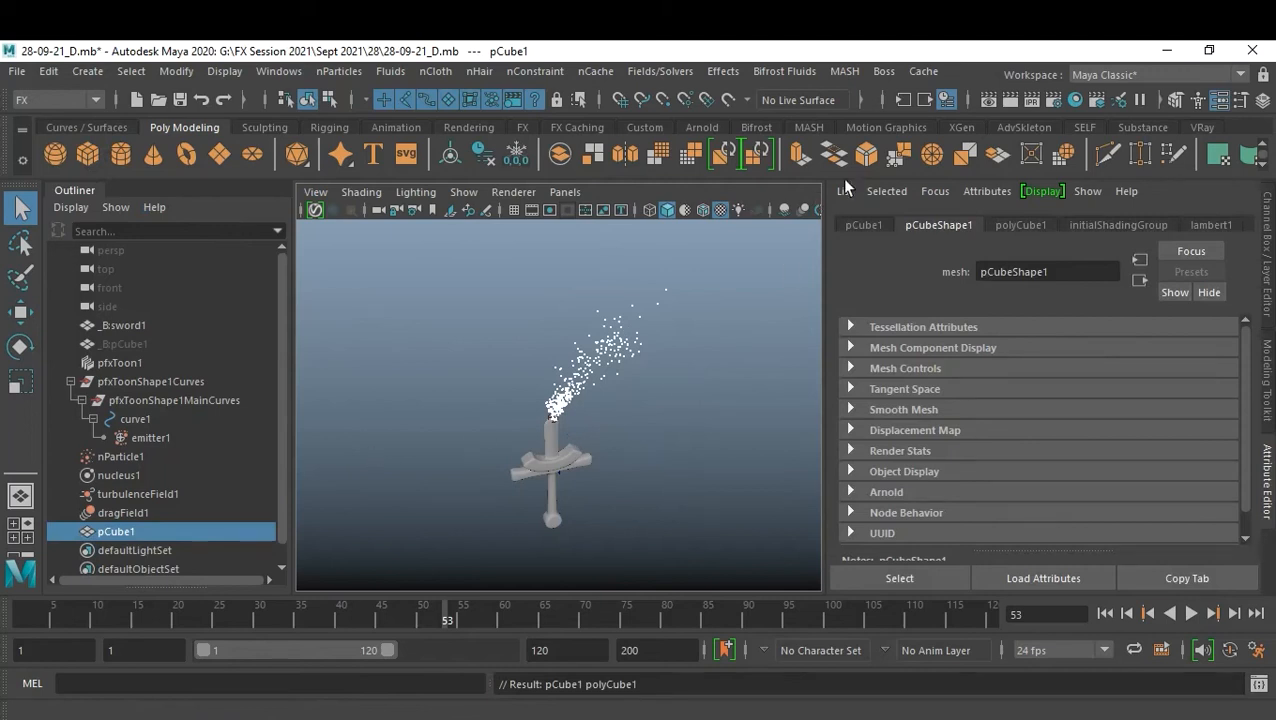
pyautogui.click(841, 72)
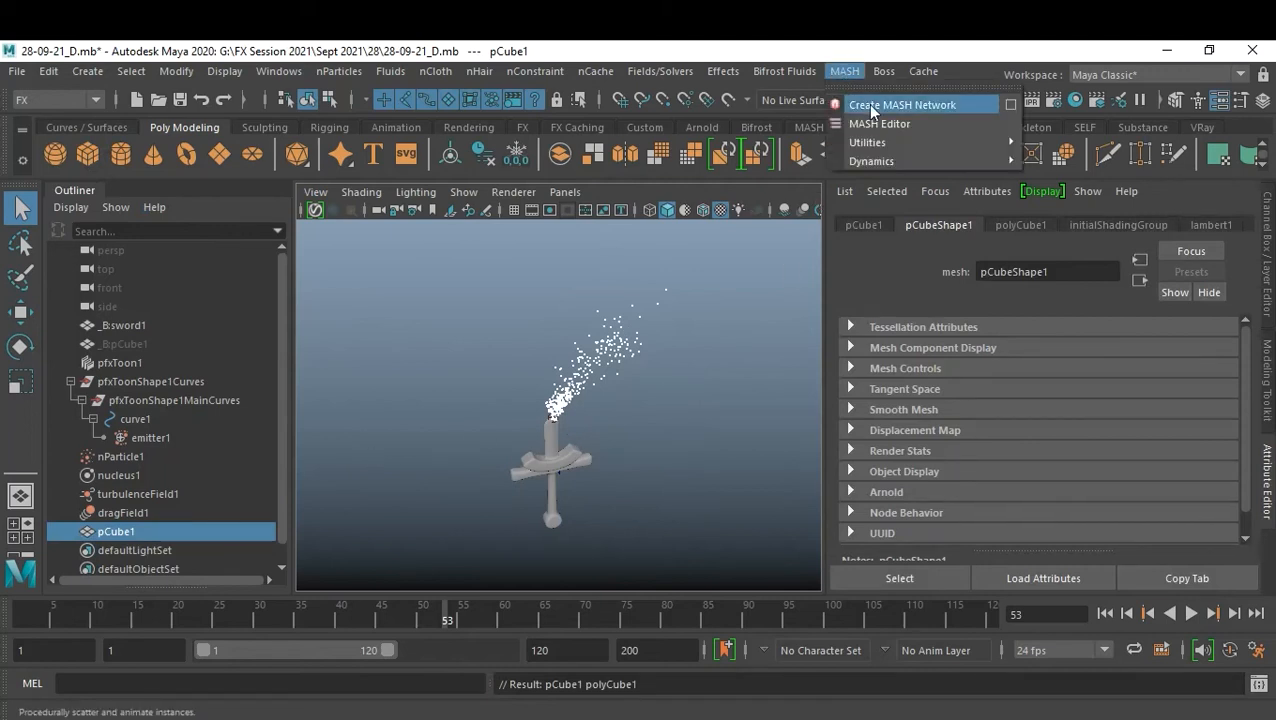
pyautogui.click(871, 106)
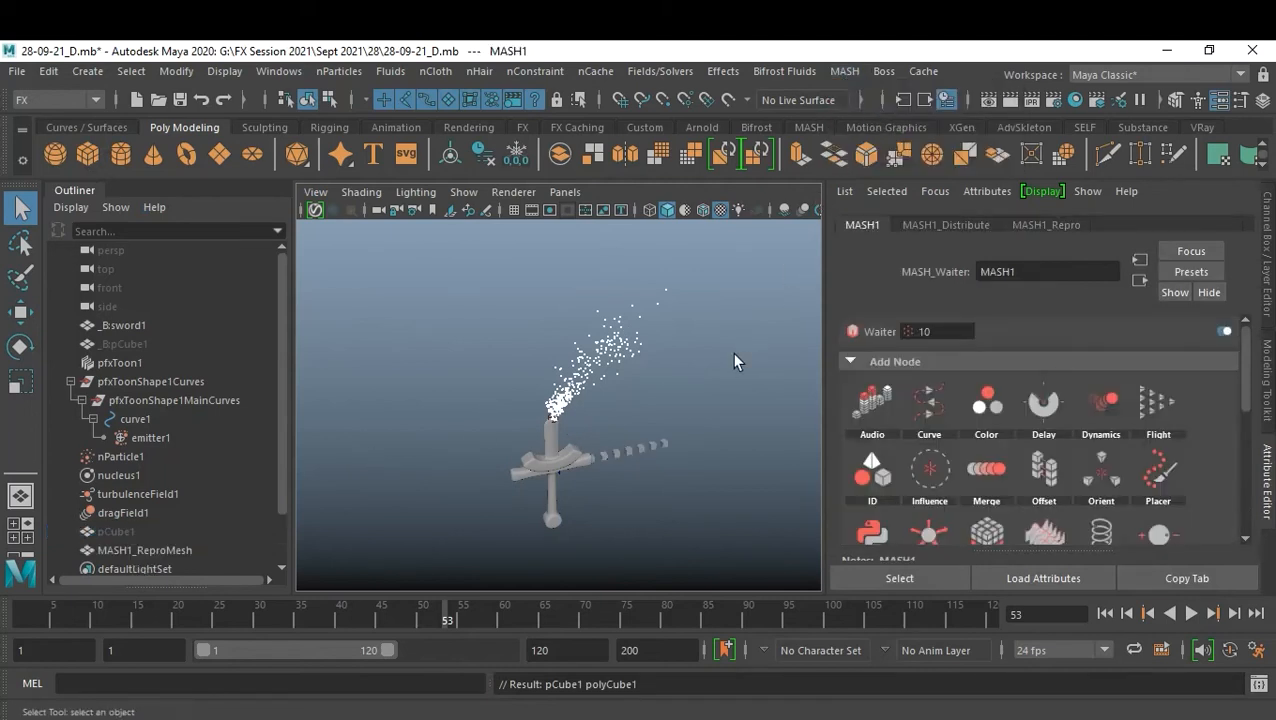
# - Use nParticle1 to distribute the points of the MASH1 network
pyautogui.click(139, 458)
pyautogui.scroll(-1, 161, 473)
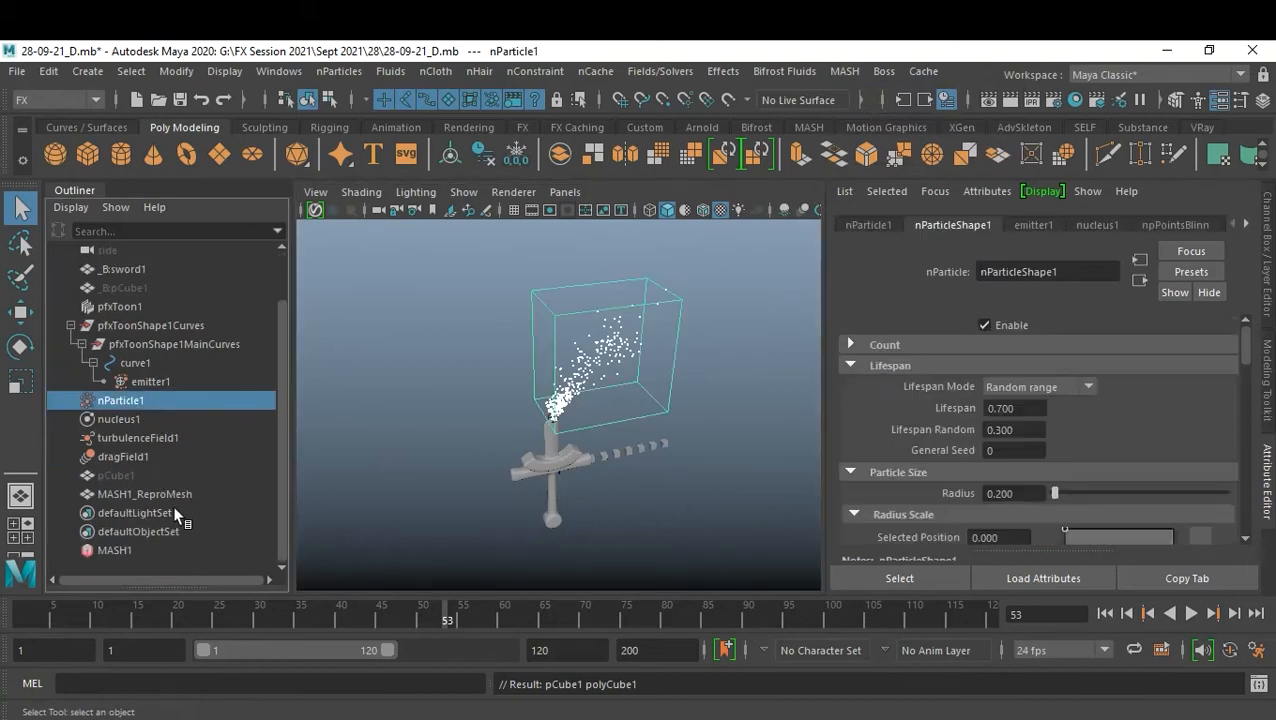
pyautogui.keyDown('ctrl'); pyautogui.click(115, 550); pyautogui.keyUp('ctrl')
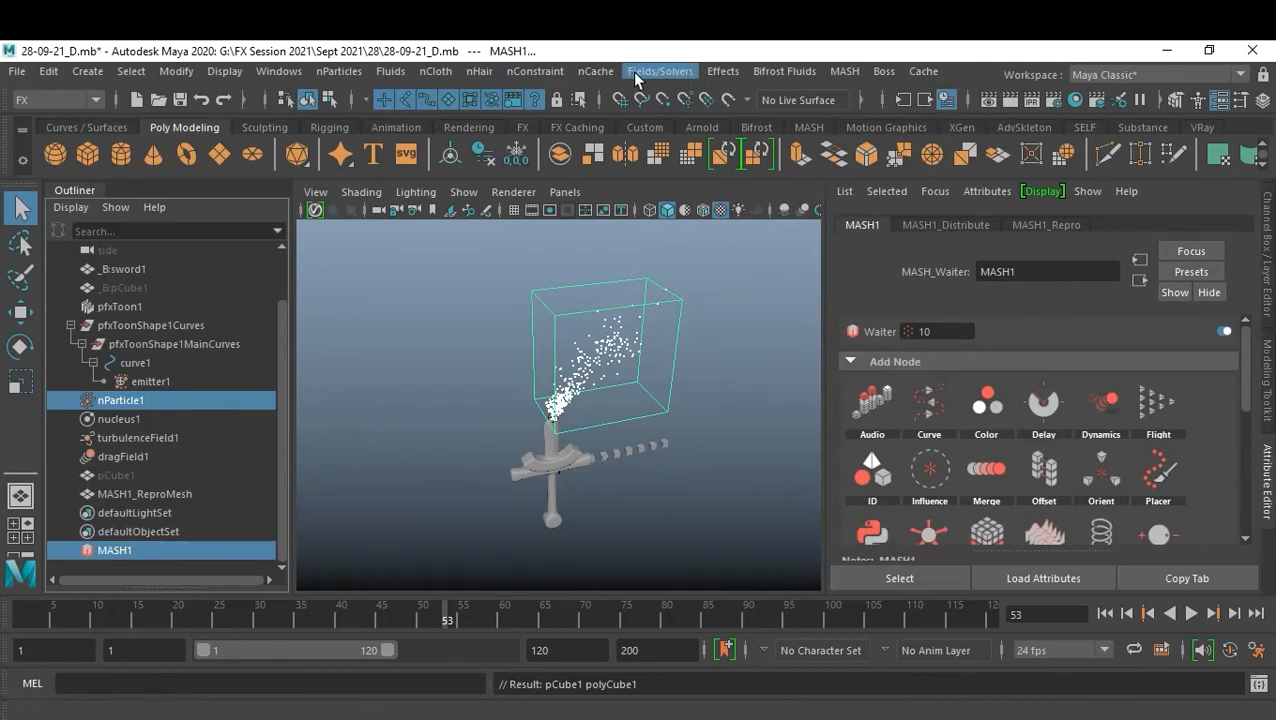
pyautogui.click(841, 72)
pyautogui.moveTo(875, 142)
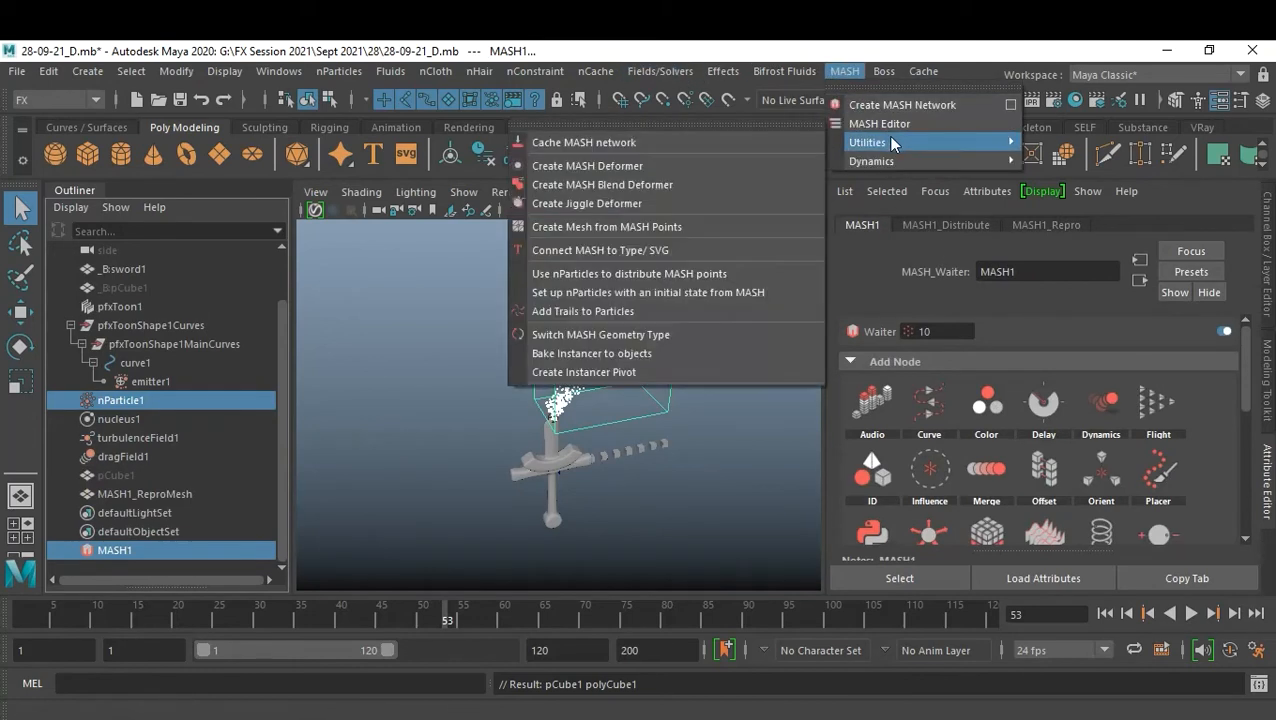
pyautogui.click(751, 274)
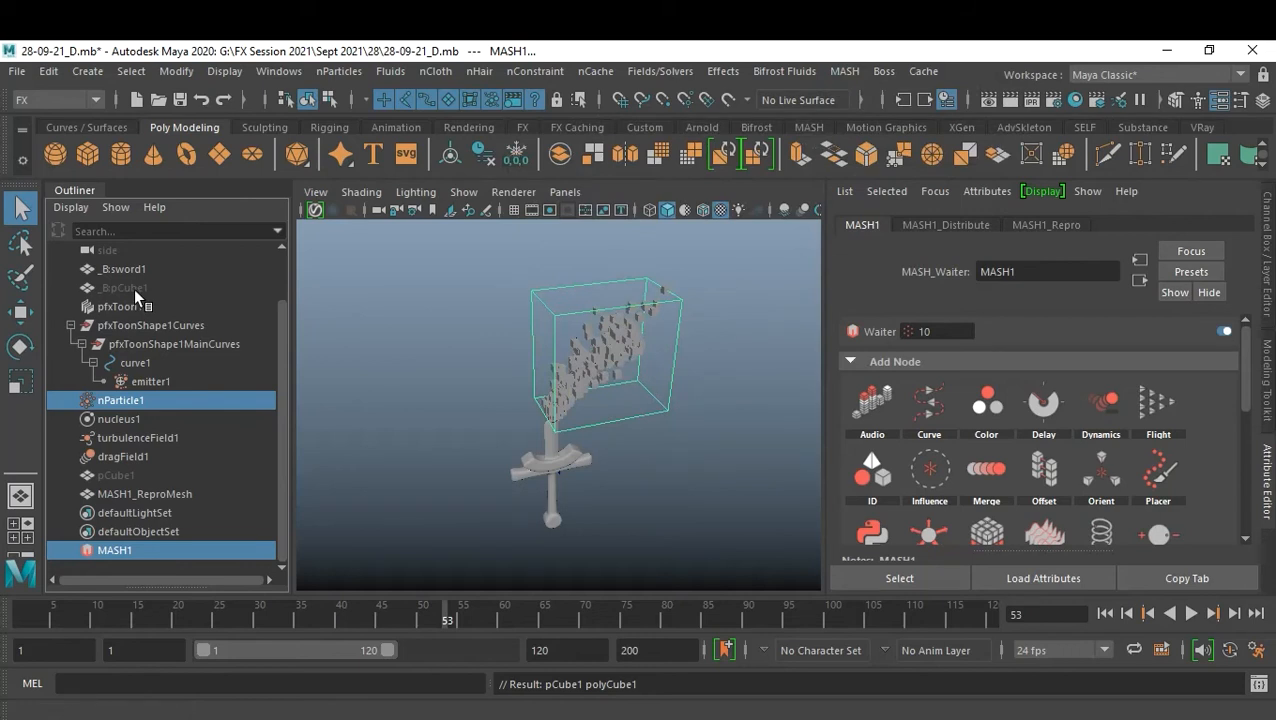
# - Try 0.1 for the width, height and depth of the instanced source cube pCube1, and settle on 0.2 for all three
pyautogui.click(116, 476)
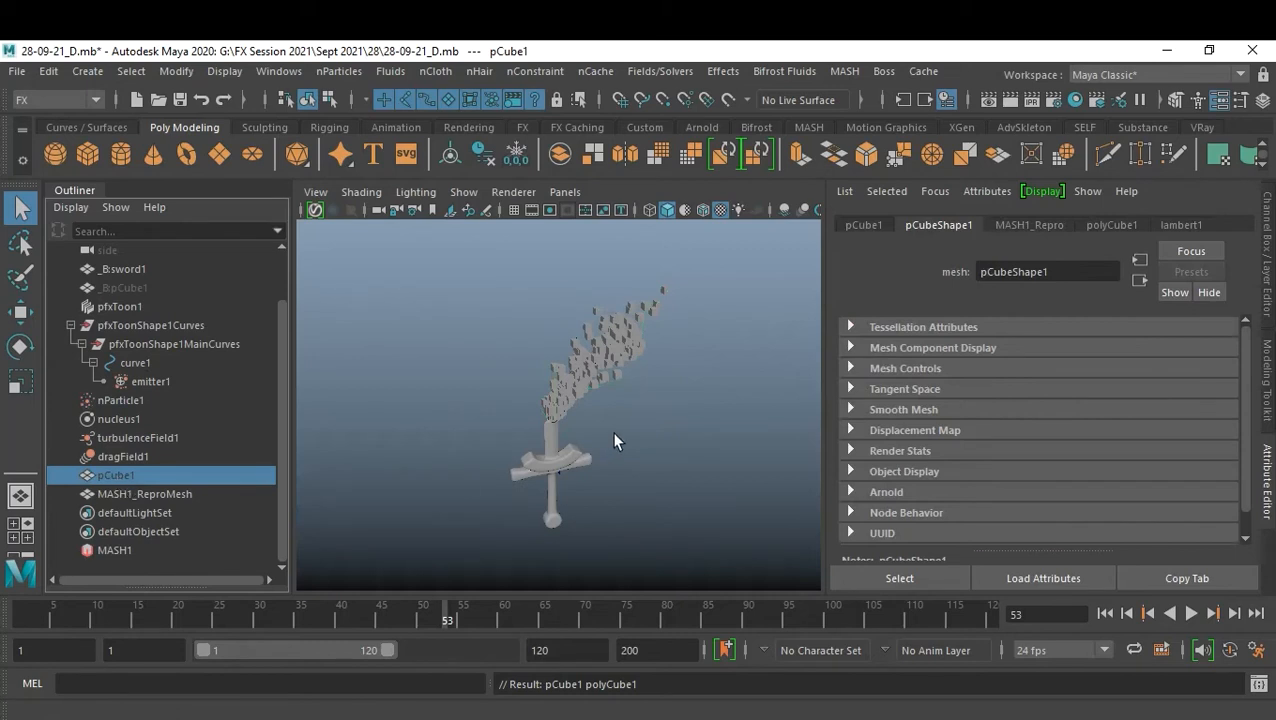
pyautogui.hotkey('ctrl', 'a')
pyautogui.click(1075, 439)
pyautogui.scroll(-3, 1098, 410)
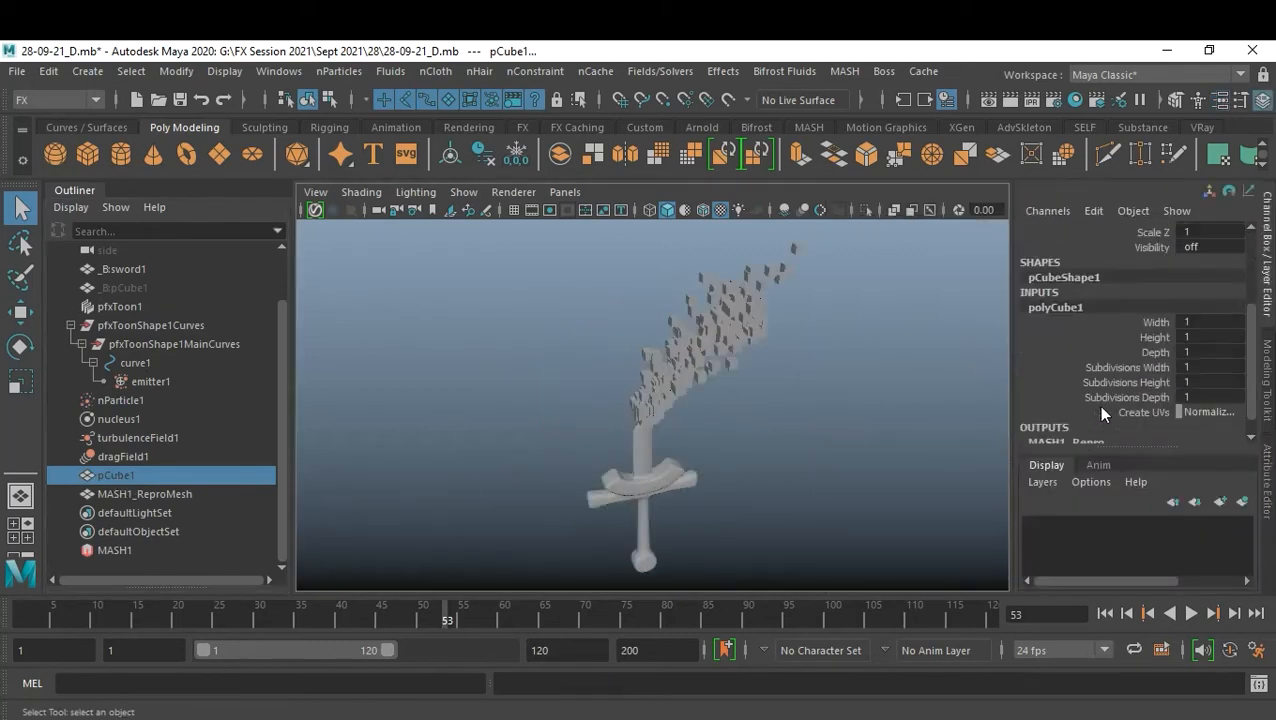
pyautogui.moveTo(1200, 328); pyautogui.dragTo(1208, 350)
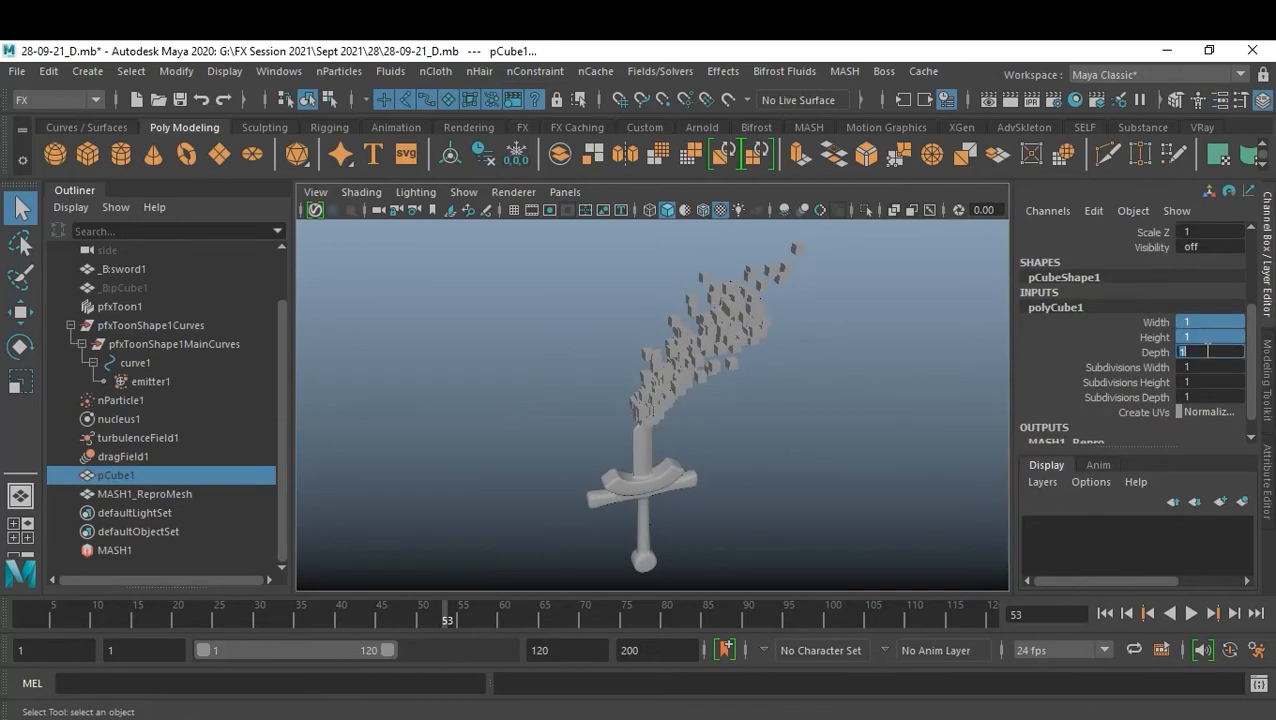
pyautogui.write('0.1')
pyautogui.press('Return')
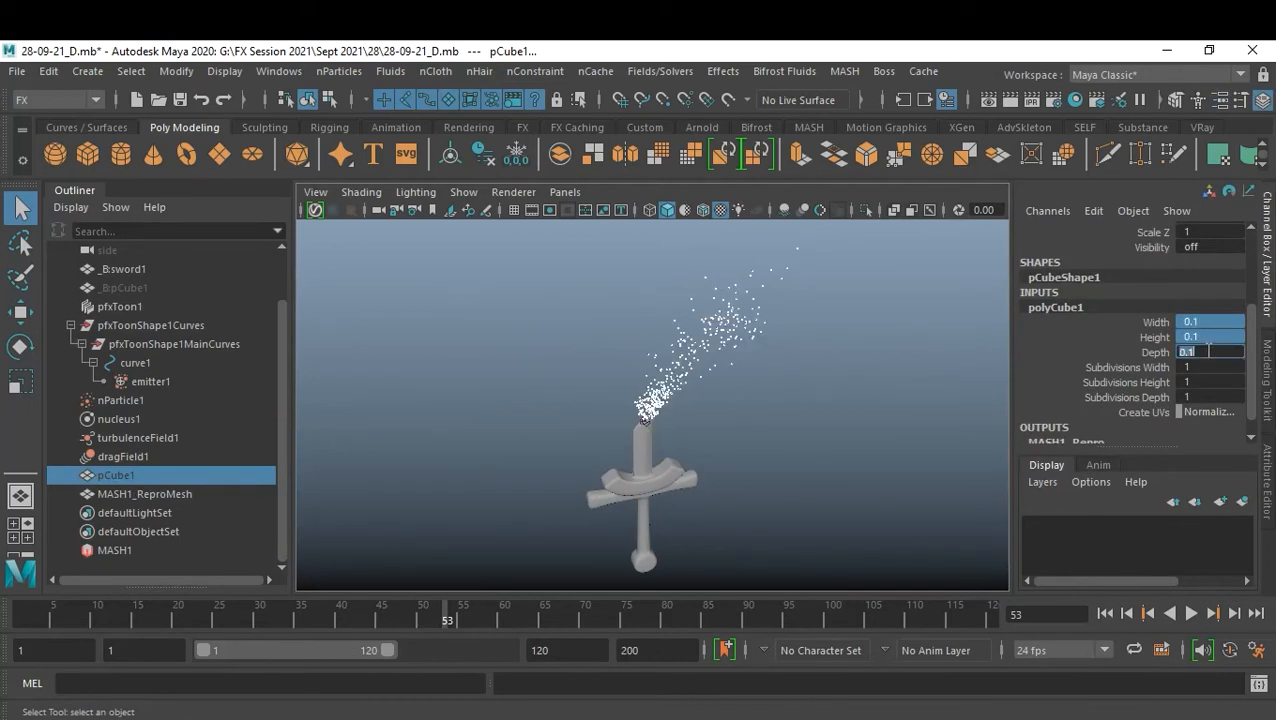
pyautogui.press('BackSpace')
pyautogui.write('0.2')
pyautogui.press('Return')
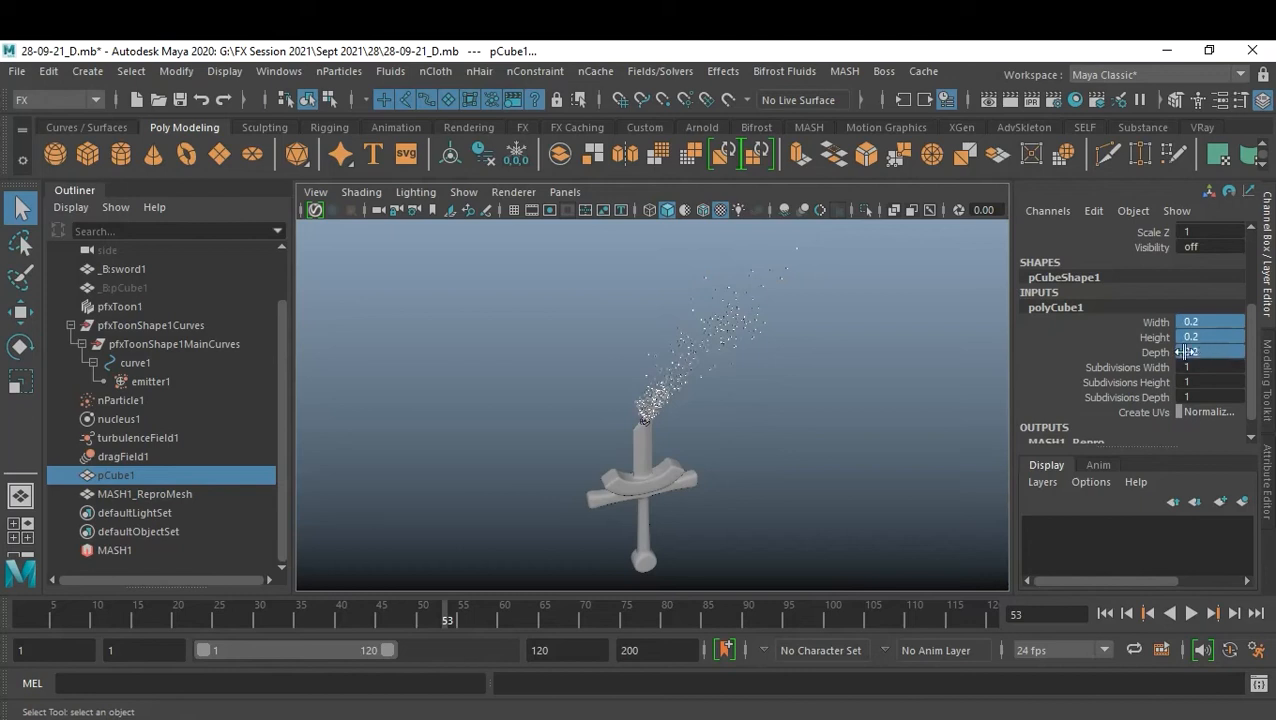
# - Add a Random node to the MASH1 network
pyautogui.click(123, 546)
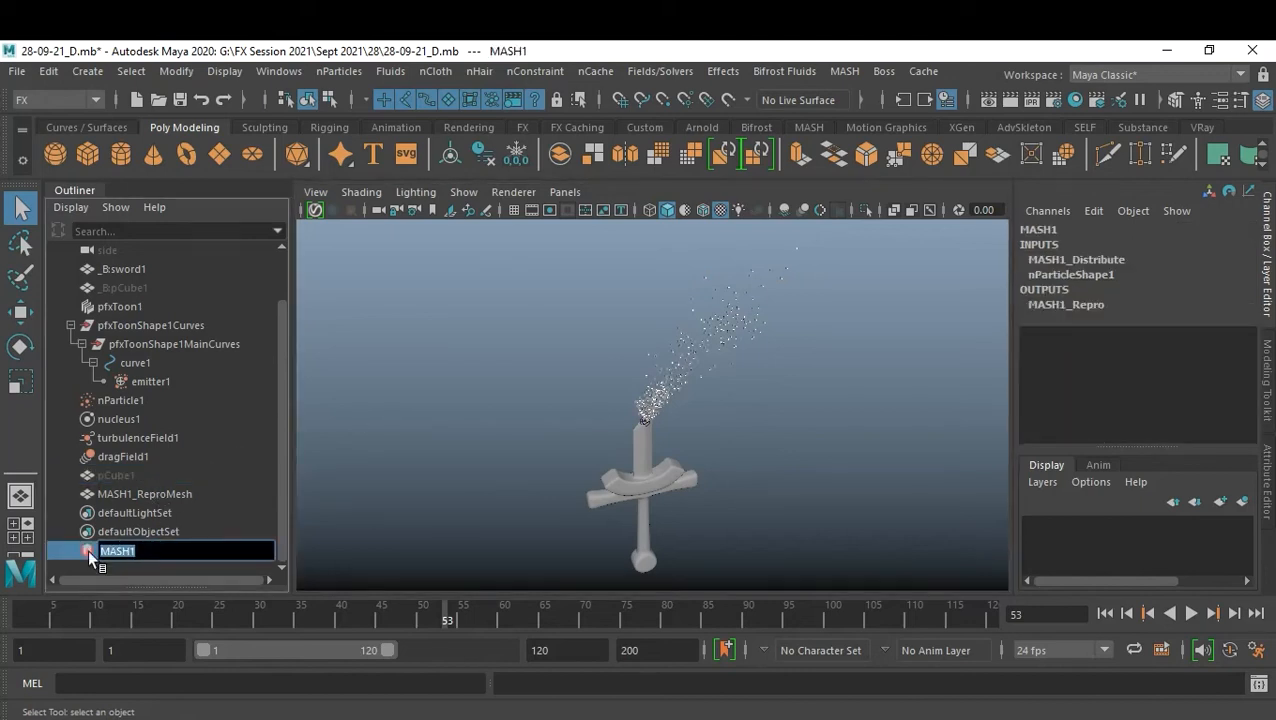
pyautogui.doubleClick(88, 549)
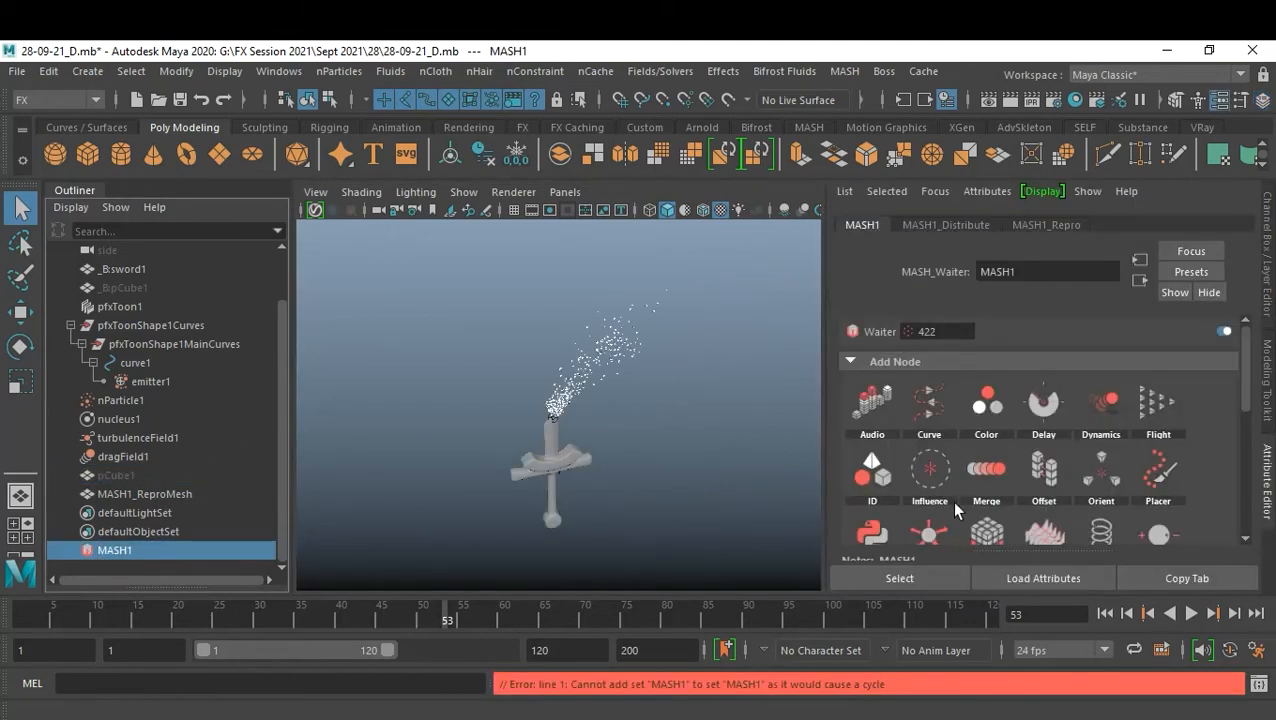
pyautogui.scroll(-1, 1018, 482)
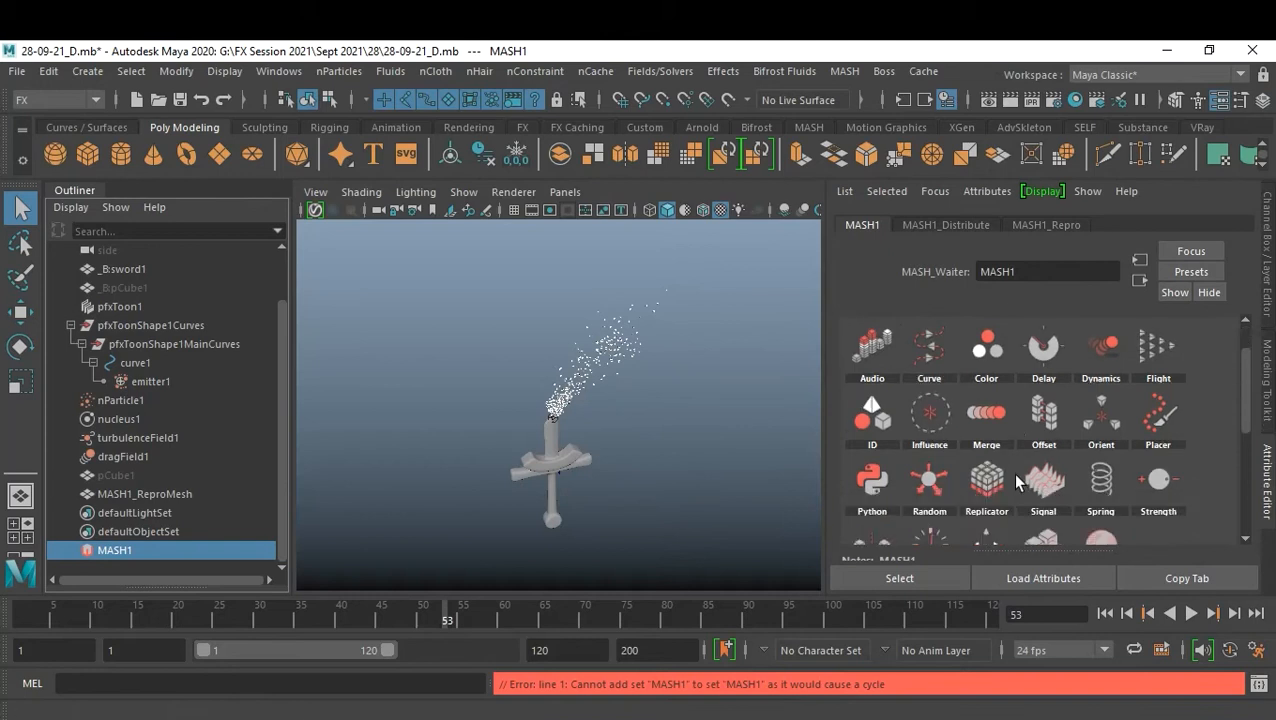
pyautogui.click(935, 495)
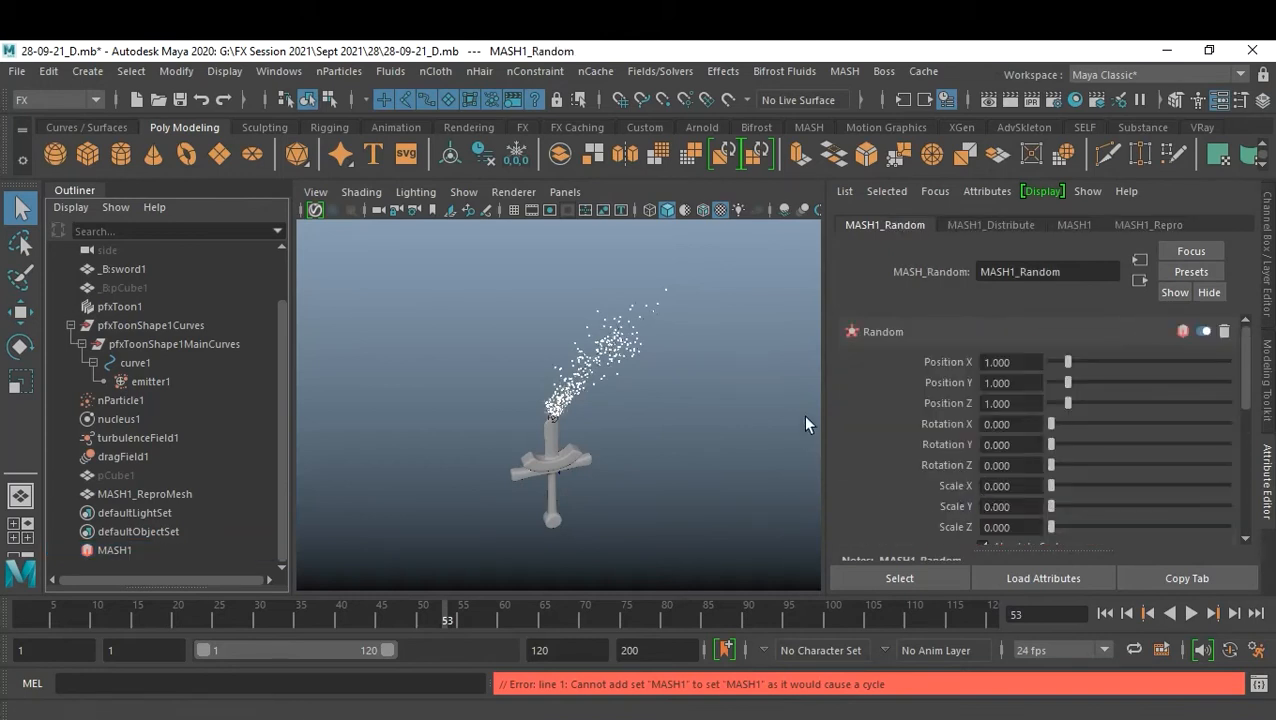
# - Set the Random node's Position X, Y and Z to 0 and its Rotation X, Y and Z to 180
pyautogui.click(1064, 362)
pyautogui.click(1061, 383)
pyautogui.click(1062, 410)
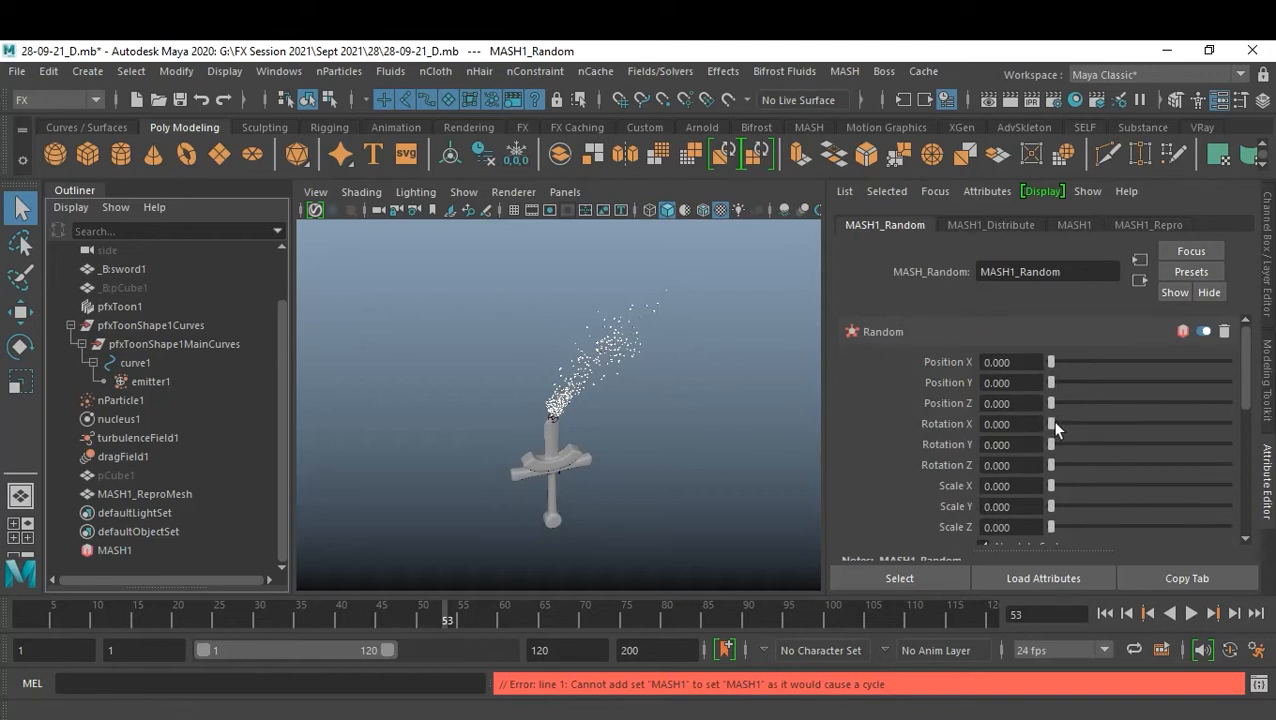
pyautogui.moveTo(1052, 425); pyautogui.dragTo(1245, 421)
pyautogui.moveTo(1172, 444); pyautogui.dragTo(1245, 465)
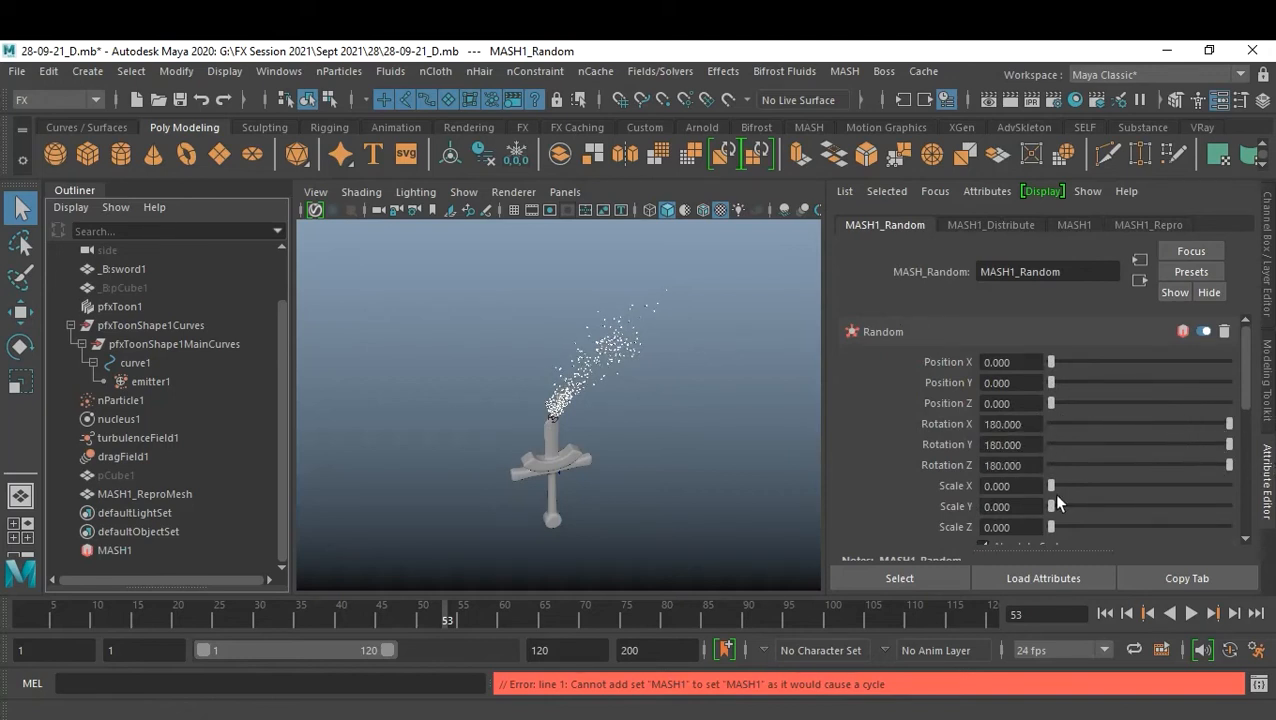
# - Enable Uniform Scale on the Random node and raise Scale X to about 4.787
pyautogui.scroll(-2, 1010, 505)
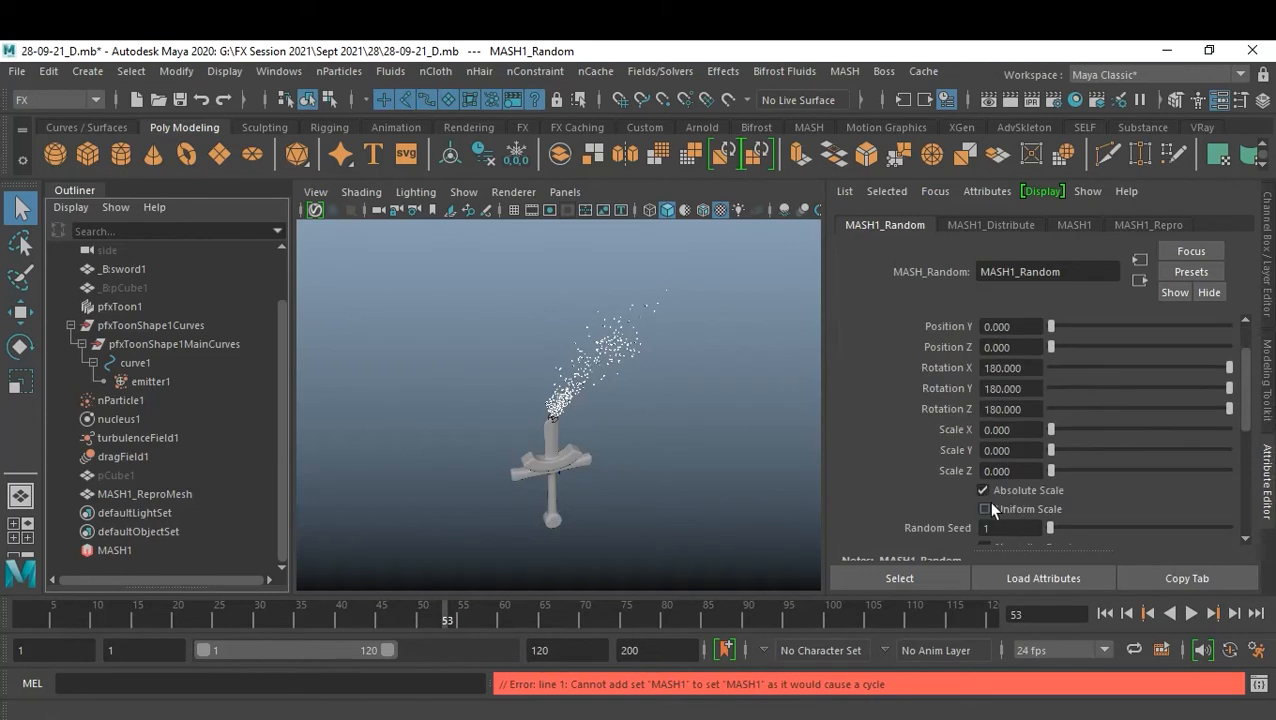
pyautogui.moveTo(1051, 429); pyautogui.dragTo(1134, 422)
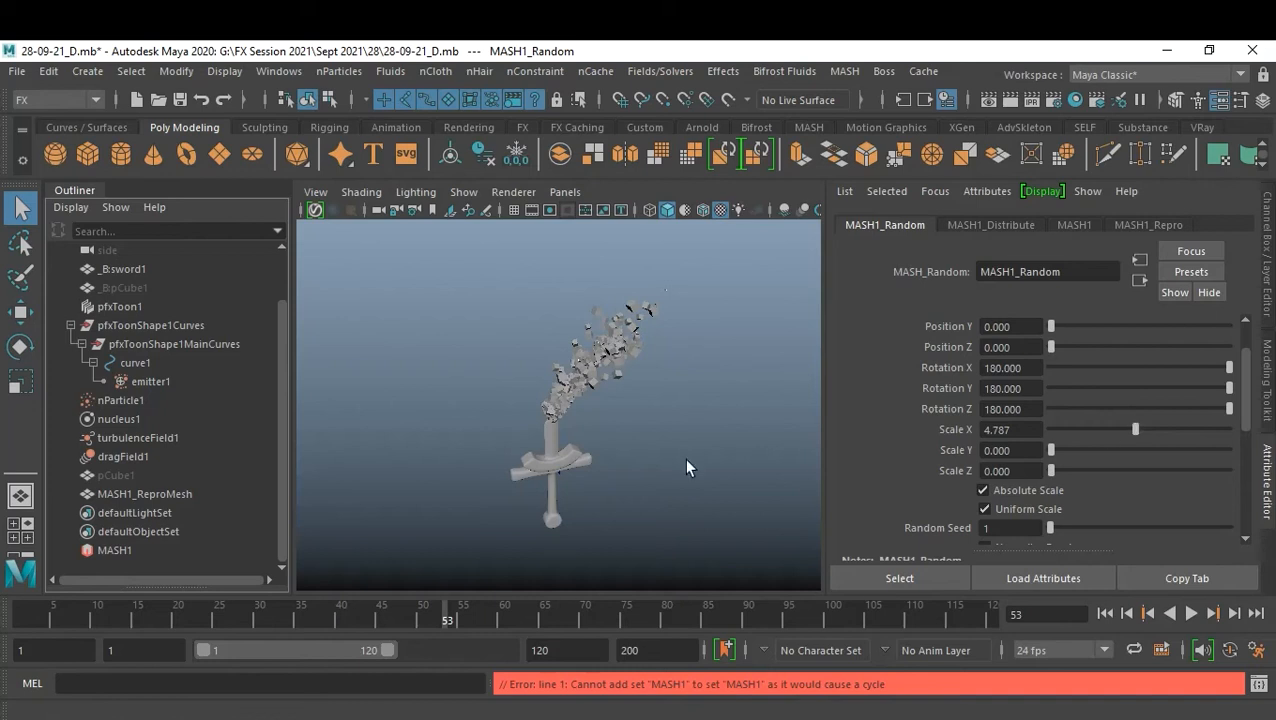
pyautogui.scroll(5, 655, 430)
pyautogui.scroll(-5, 655, 430)
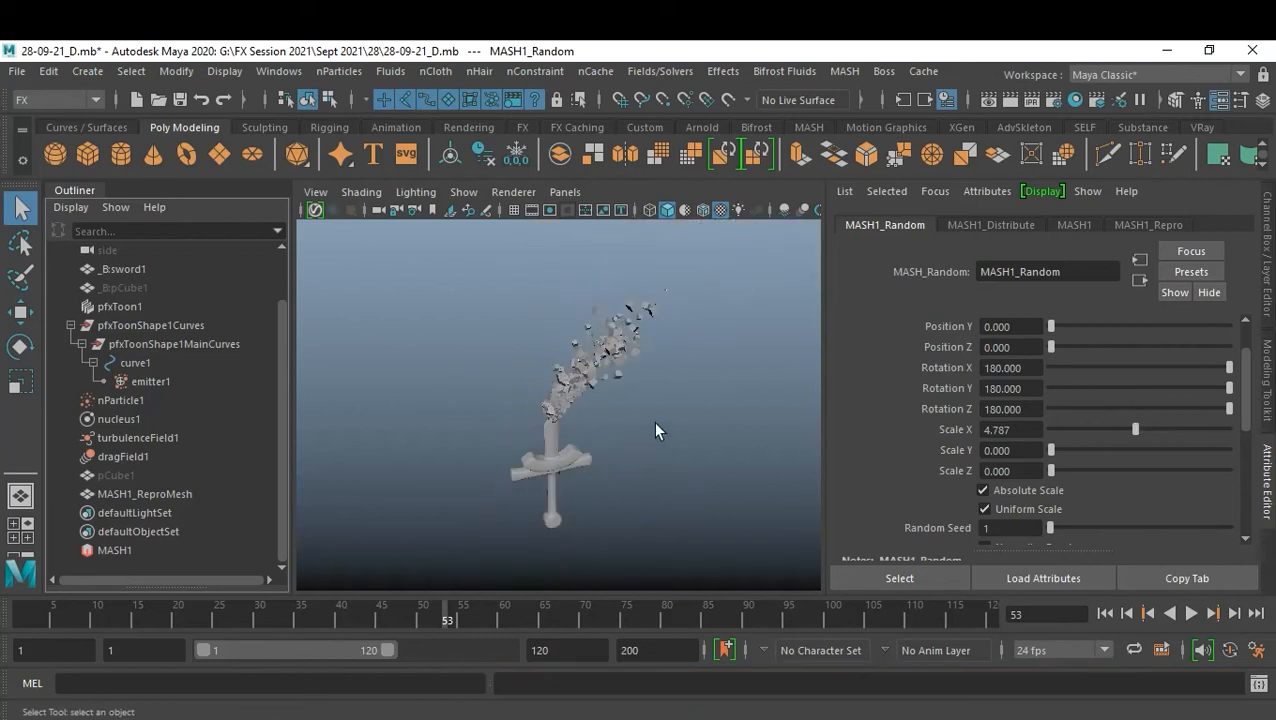
# - Replay the cube disintegration from the first frame twice, stopping the second playback at frame 47
pyautogui.click(1105, 613)
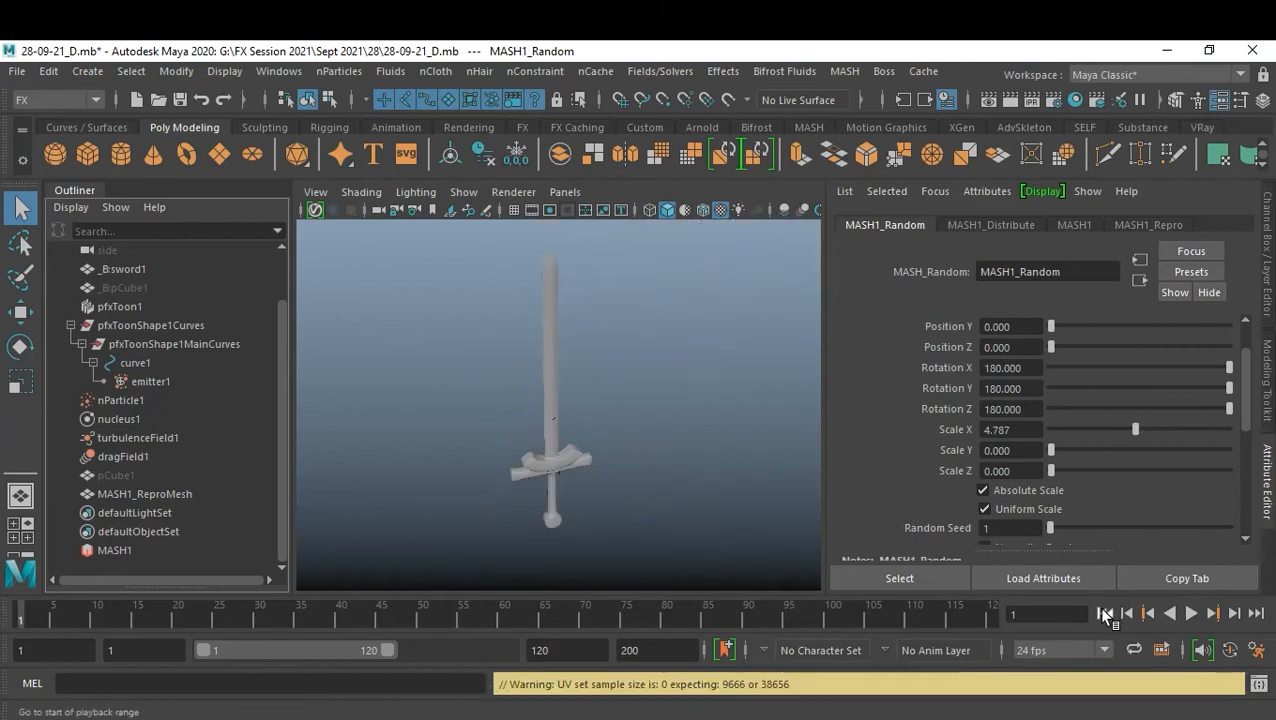
pyautogui.click(1190, 613)
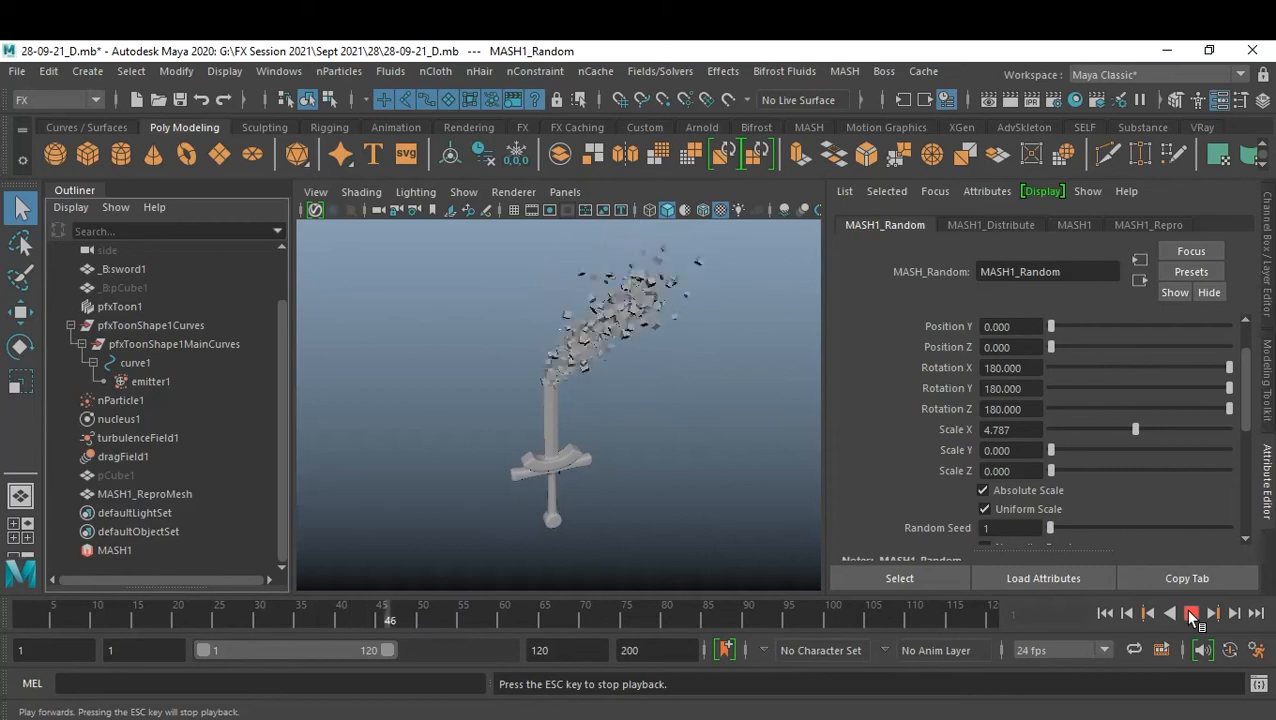
pyautogui.click(1191, 614)
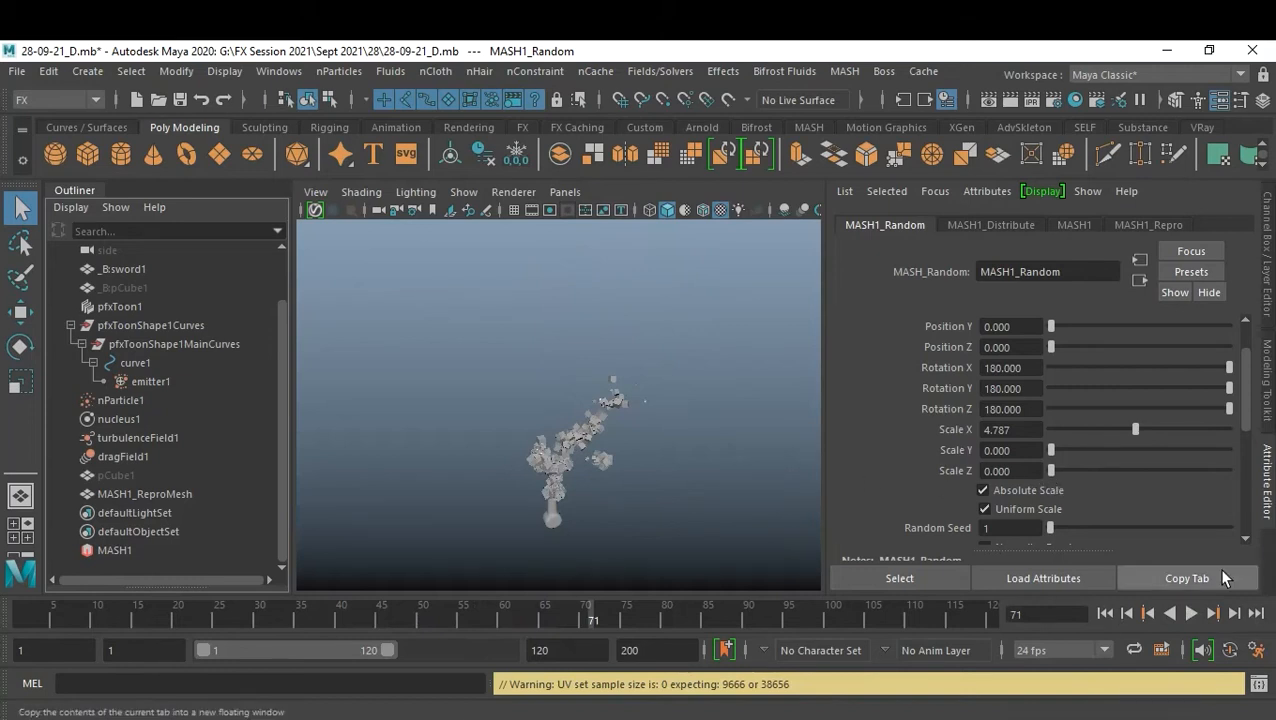
pyautogui.click(1105, 614)
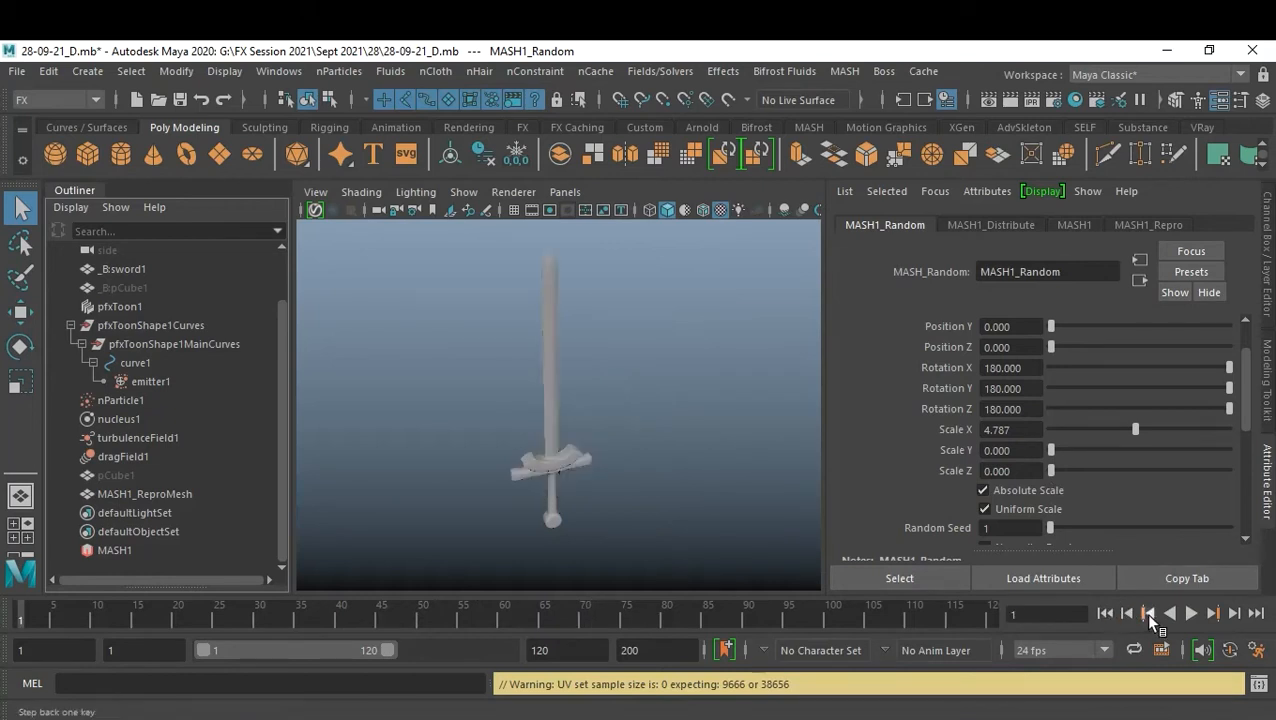
pyautogui.click(1192, 614)
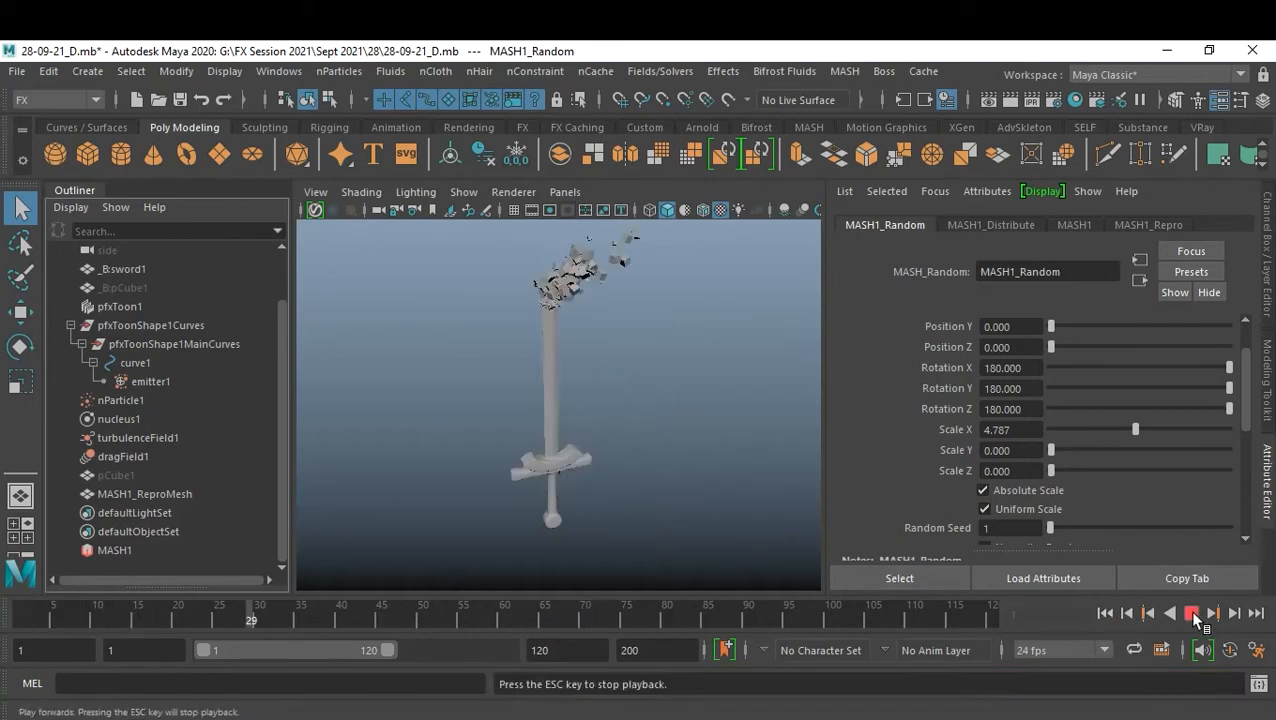
pyautogui.click(1192, 614)
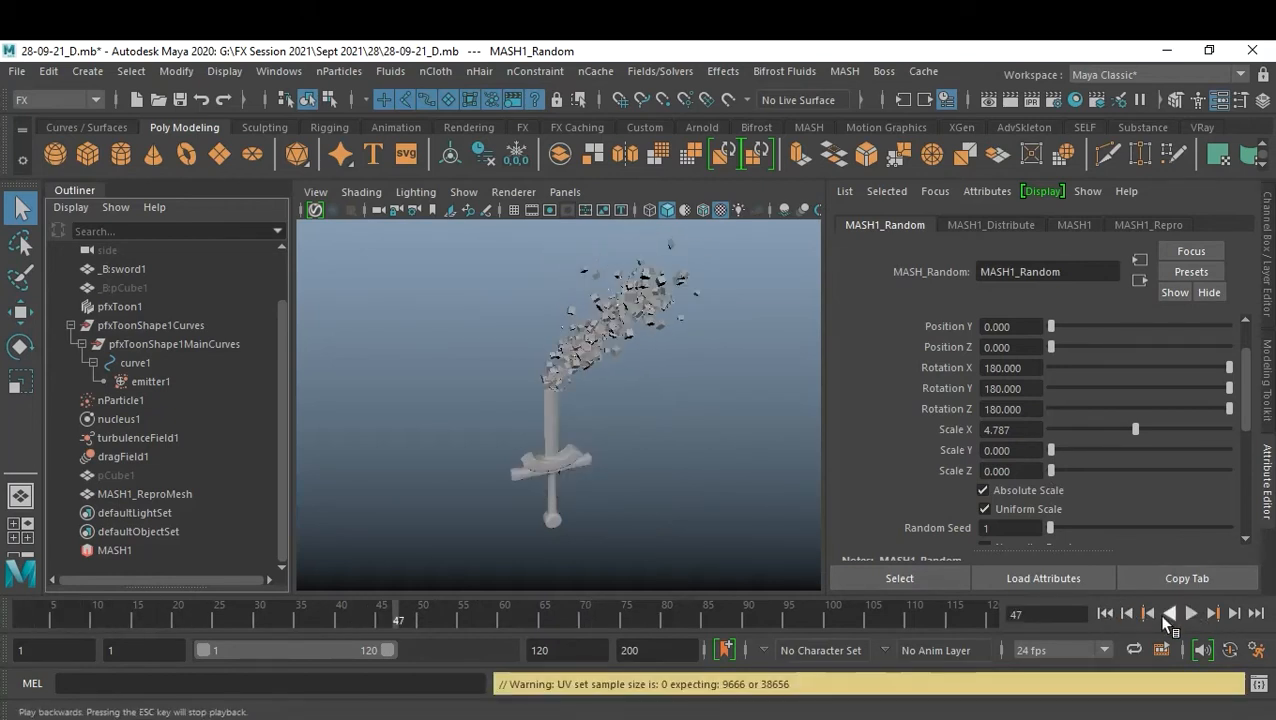
# - Select the MASH1_ReproMesh and _B:sword1 meshes and open the Alembic export options for the selection
pyautogui.click(615, 360)
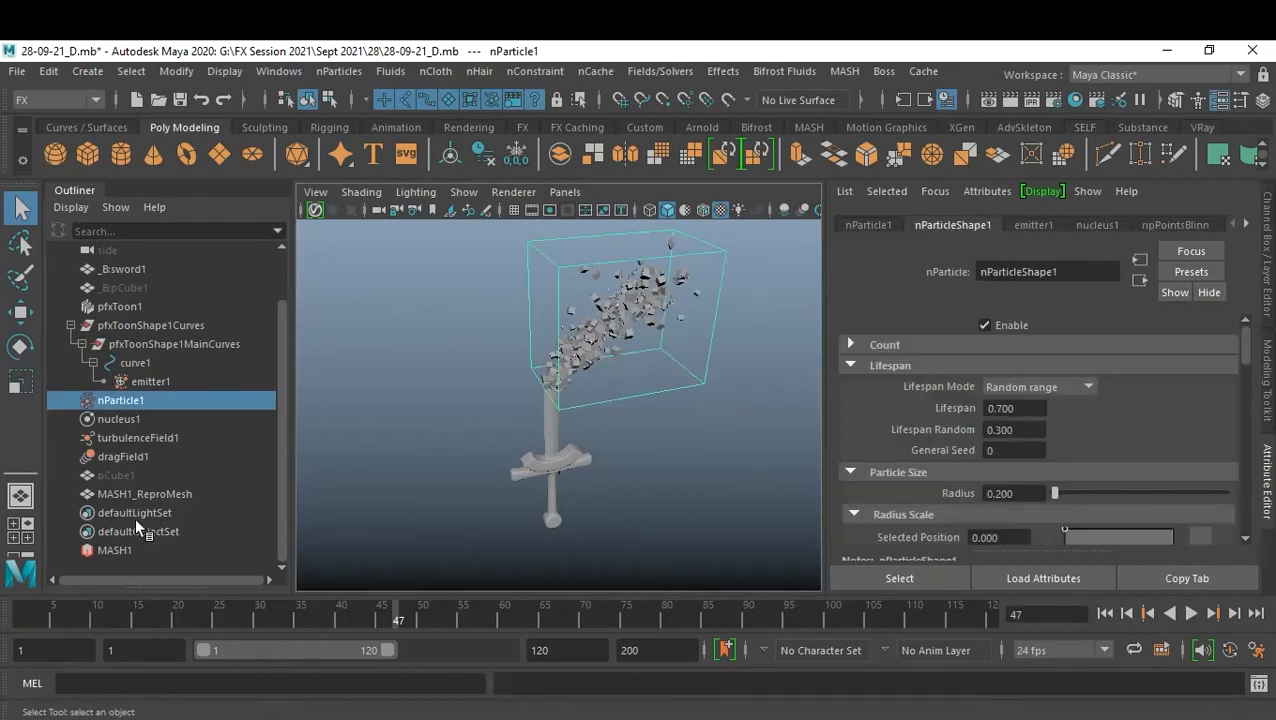
pyautogui.click(373, 478)
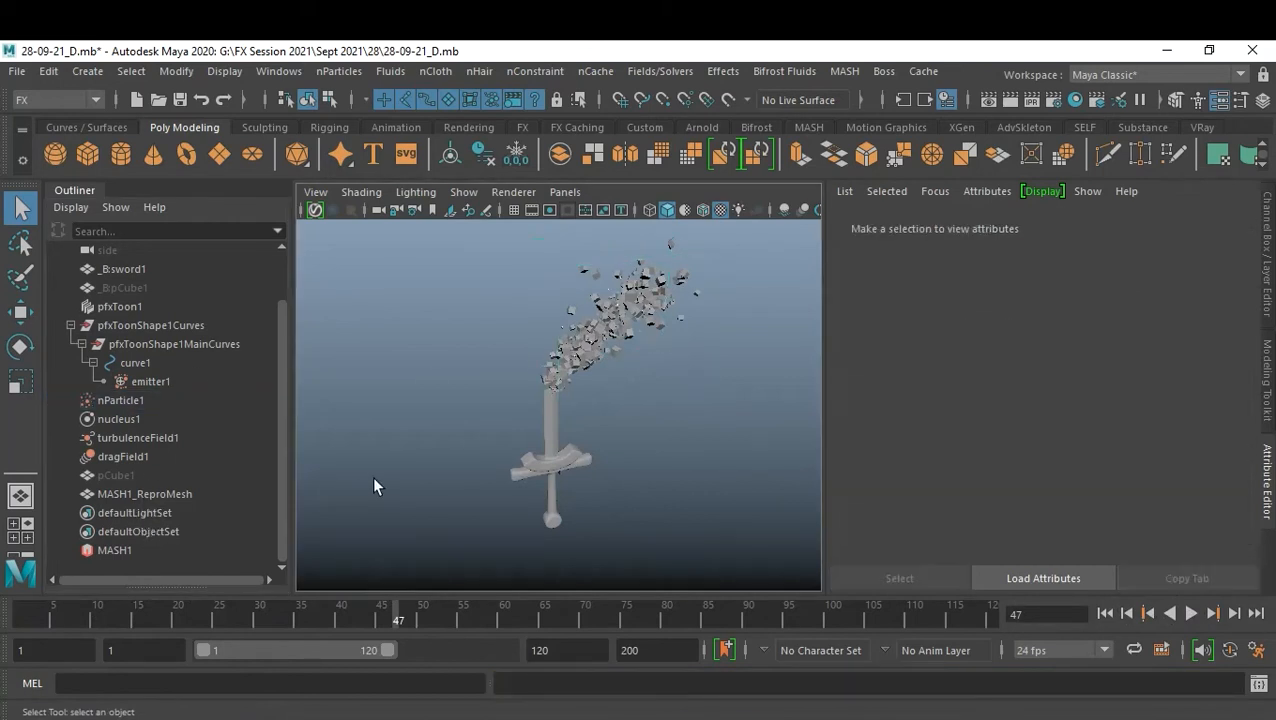
pyautogui.click(177, 494)
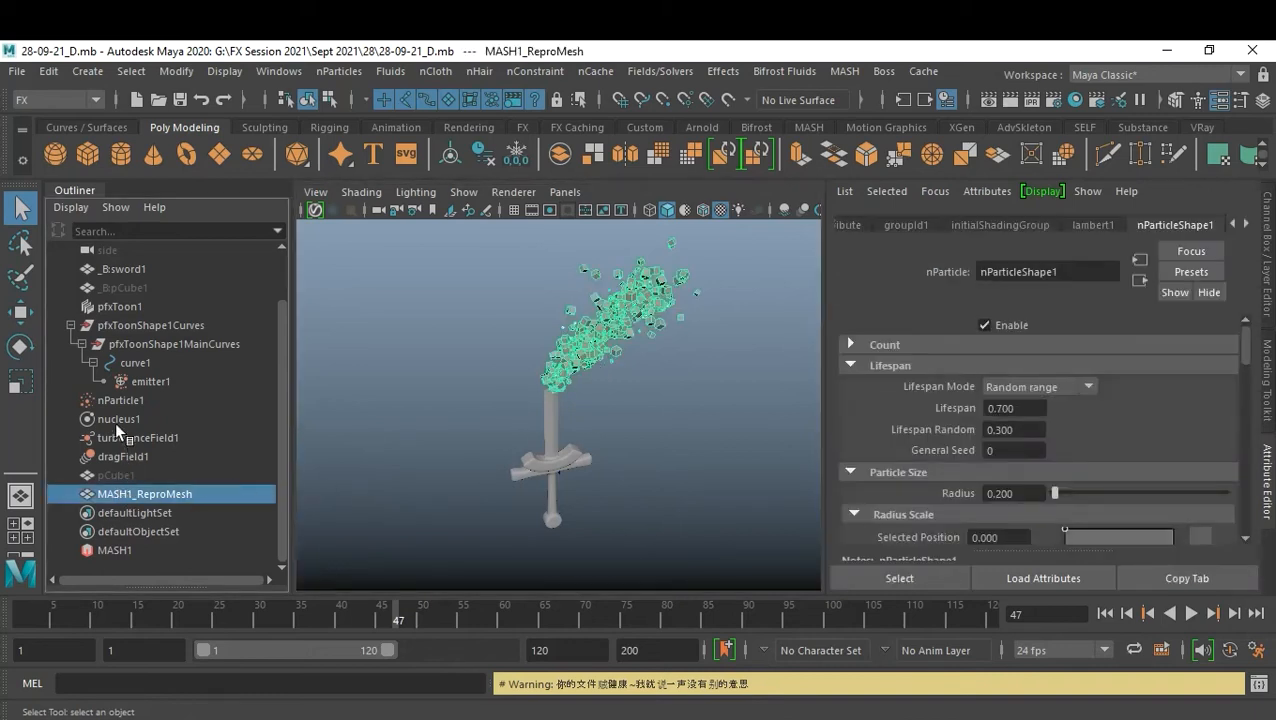
pyautogui.keyDown('ctrl'); pyautogui.click(129, 269); pyautogui.keyUp('ctrl')
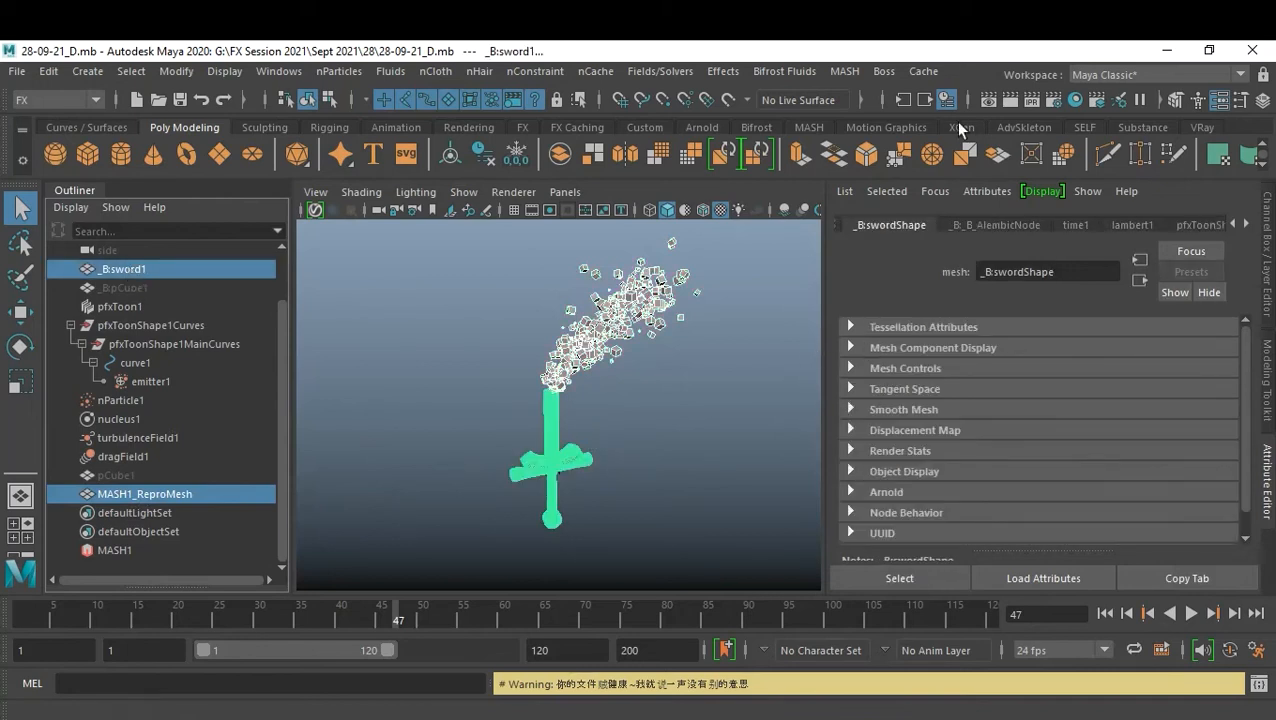
pyautogui.click(920, 71)
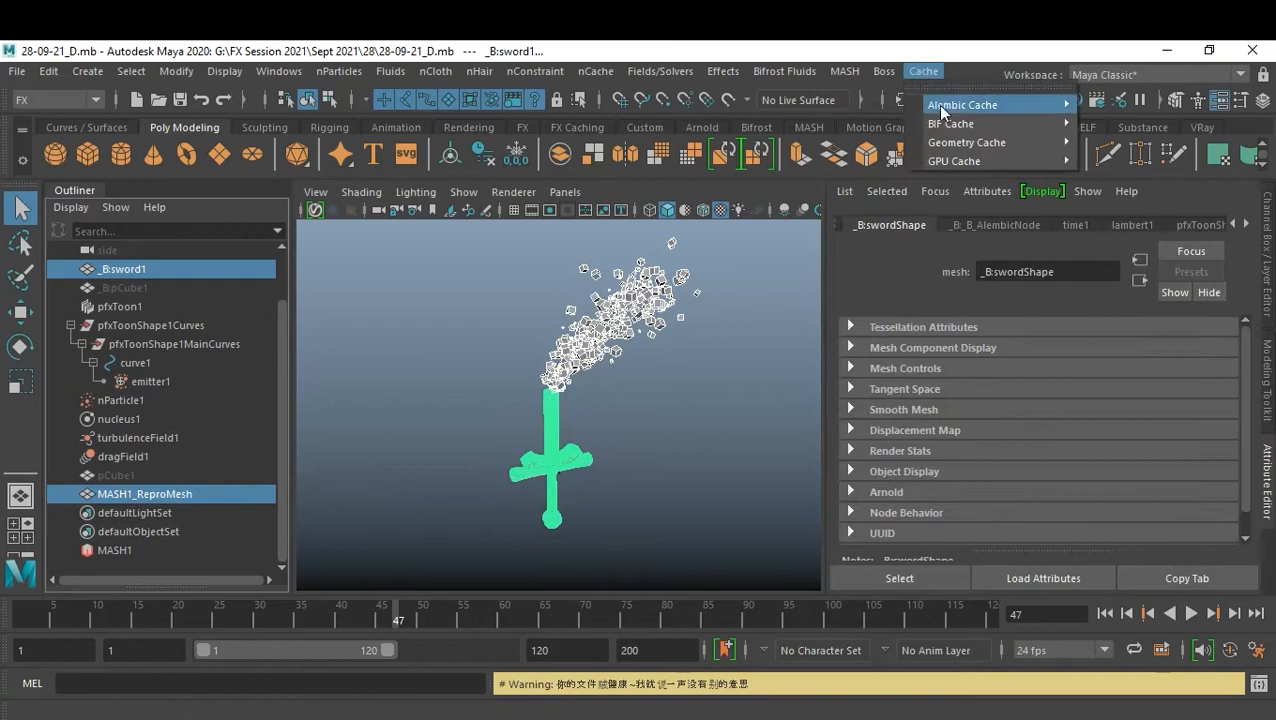
pyautogui.moveTo(978, 140)
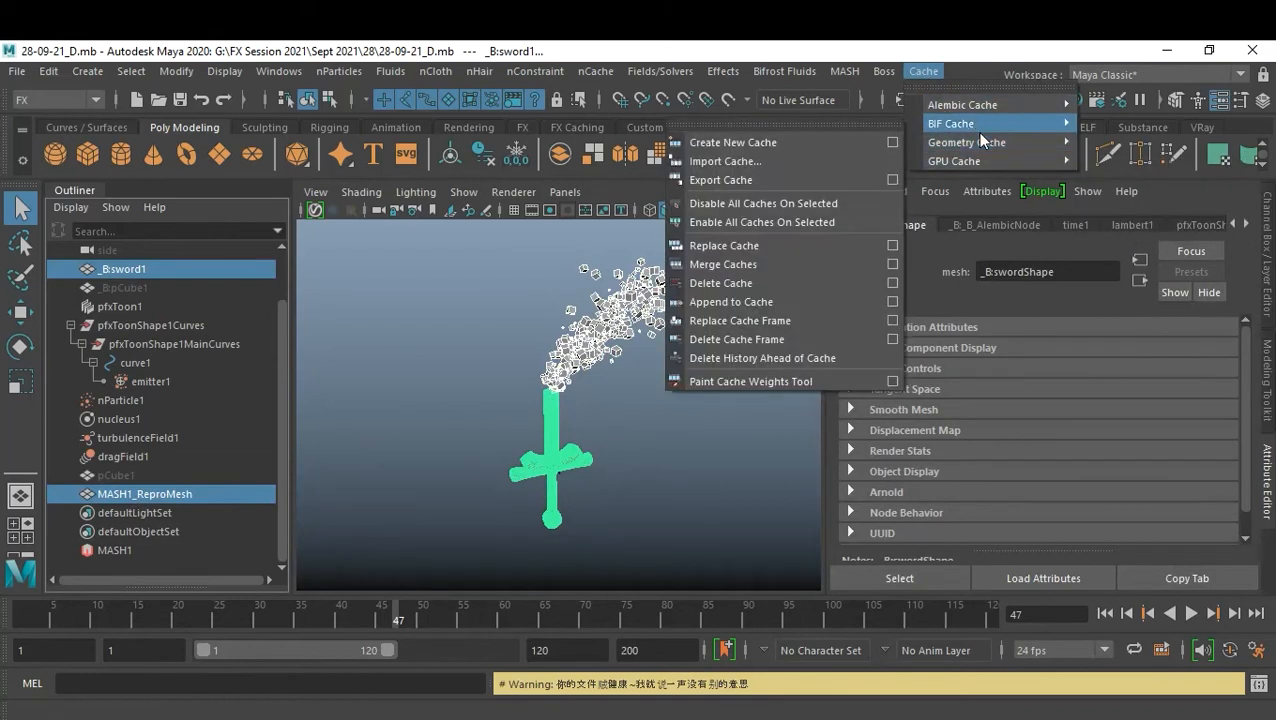
pyautogui.moveTo(978, 107)
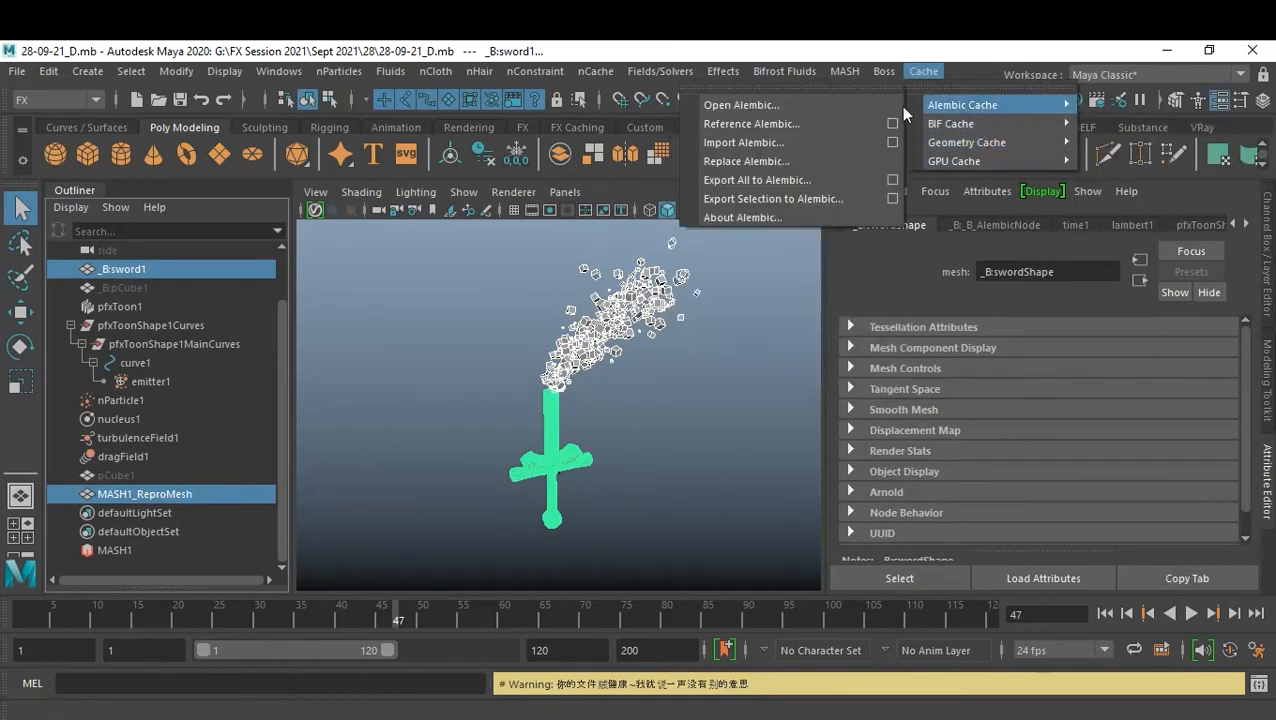
pyautogui.click(818, 199)
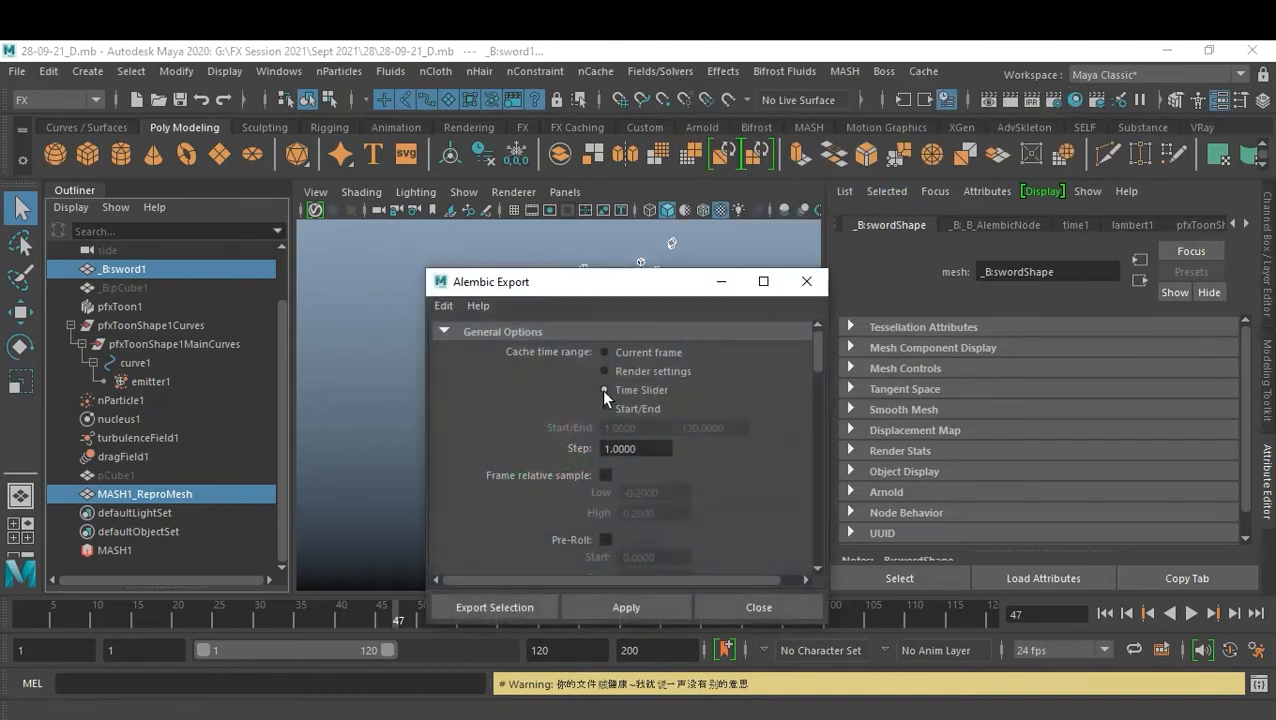
pyautogui.moveTo(626, 290); pyautogui.dragTo(1021, 206)
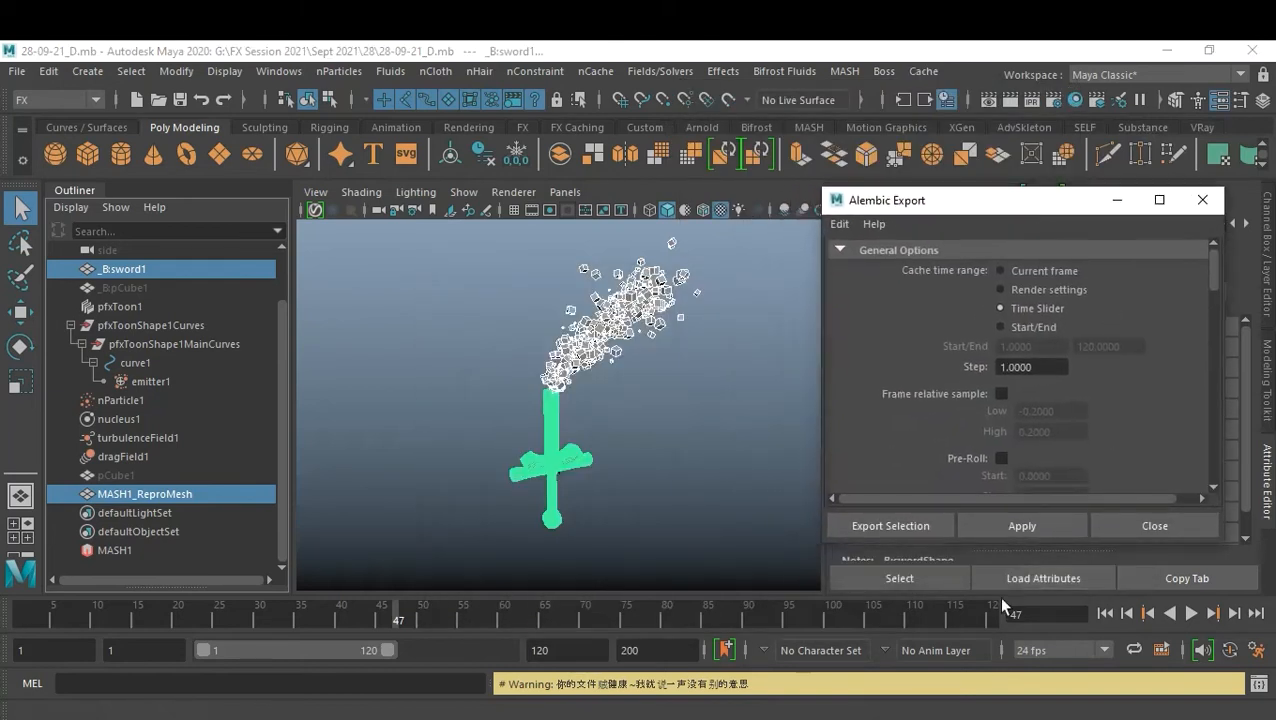
# - Set the end of the playback range to frame 200
pyautogui.doubleClick(560, 646)
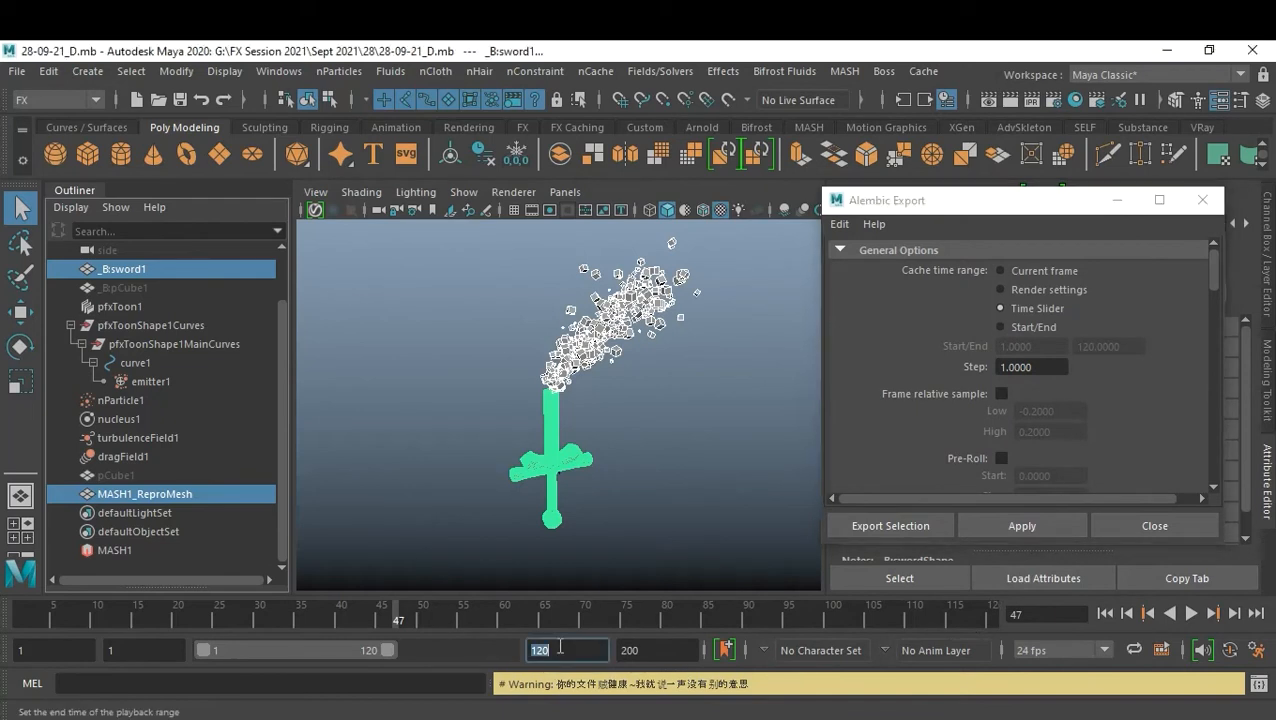
pyautogui.write('200')
pyautogui.press('Return')
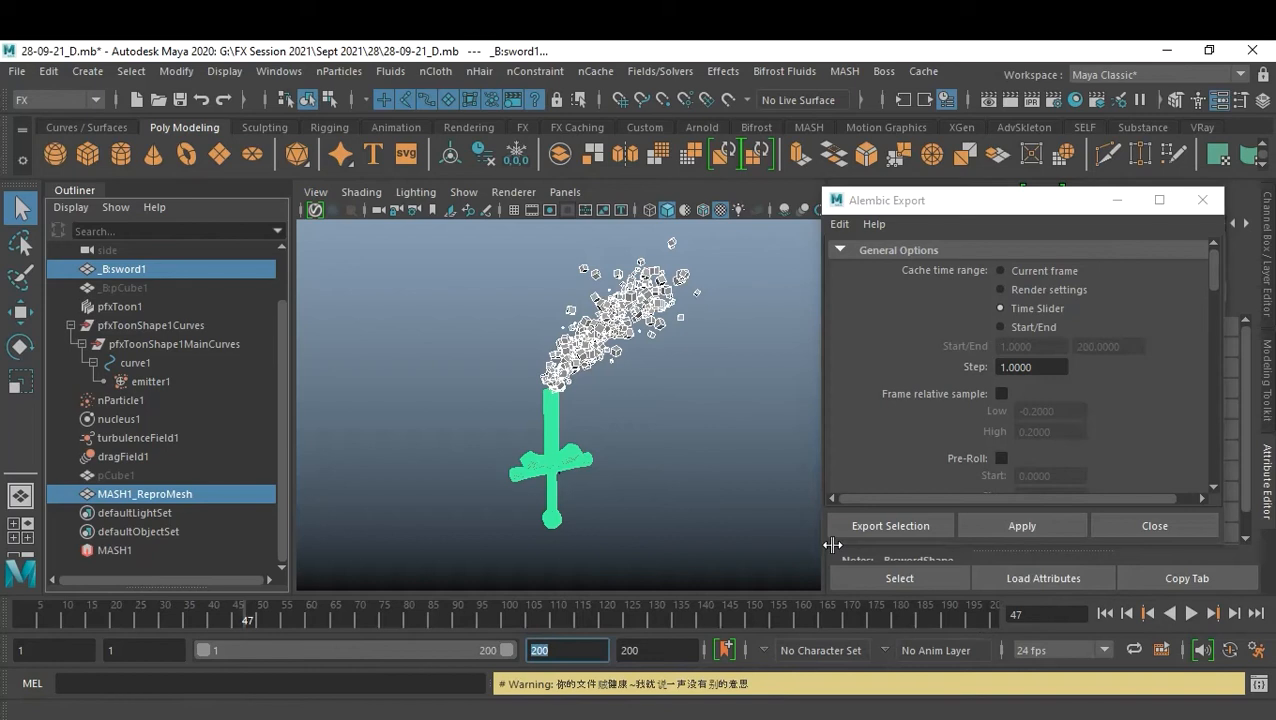
# - Export the selected meshes over the Time Slider range as the Alembic file 28-09-21_C, then clear the selection
pyautogui.click(912, 526)
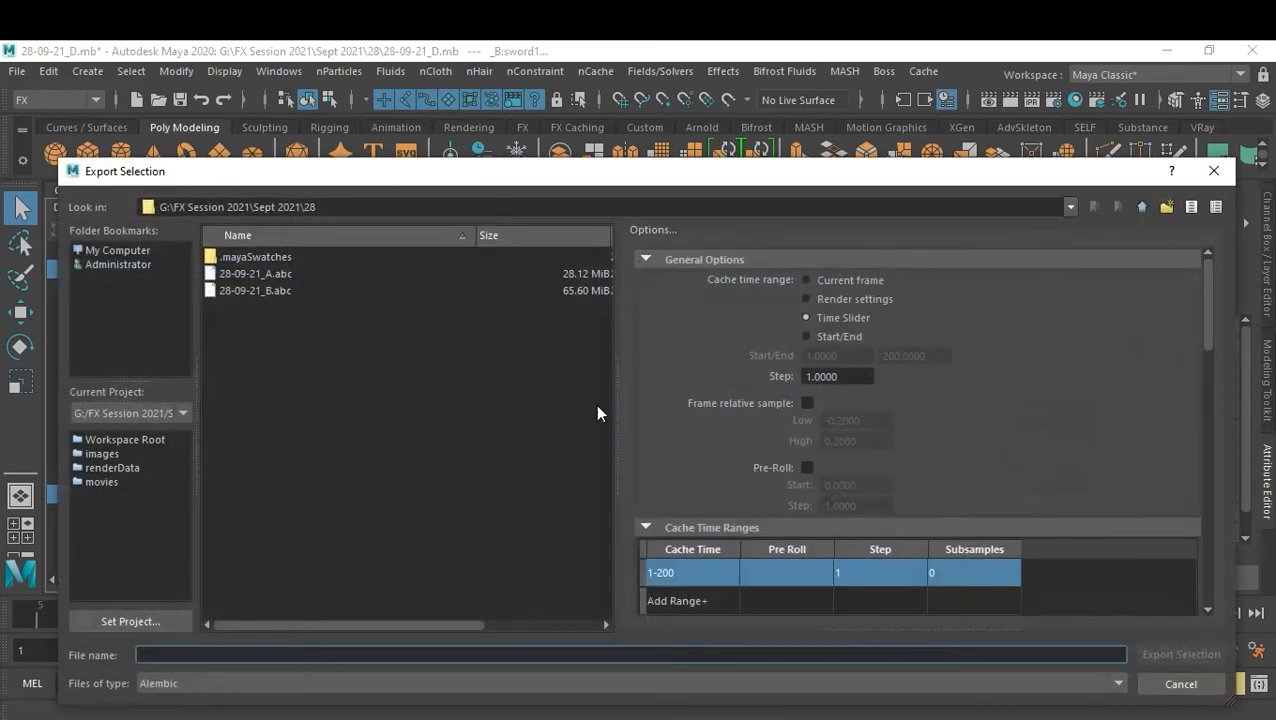
pyautogui.click(248, 290)
pyautogui.moveTo(185, 656); pyautogui.dragTo(232, 656)
pyautogui.write('C')
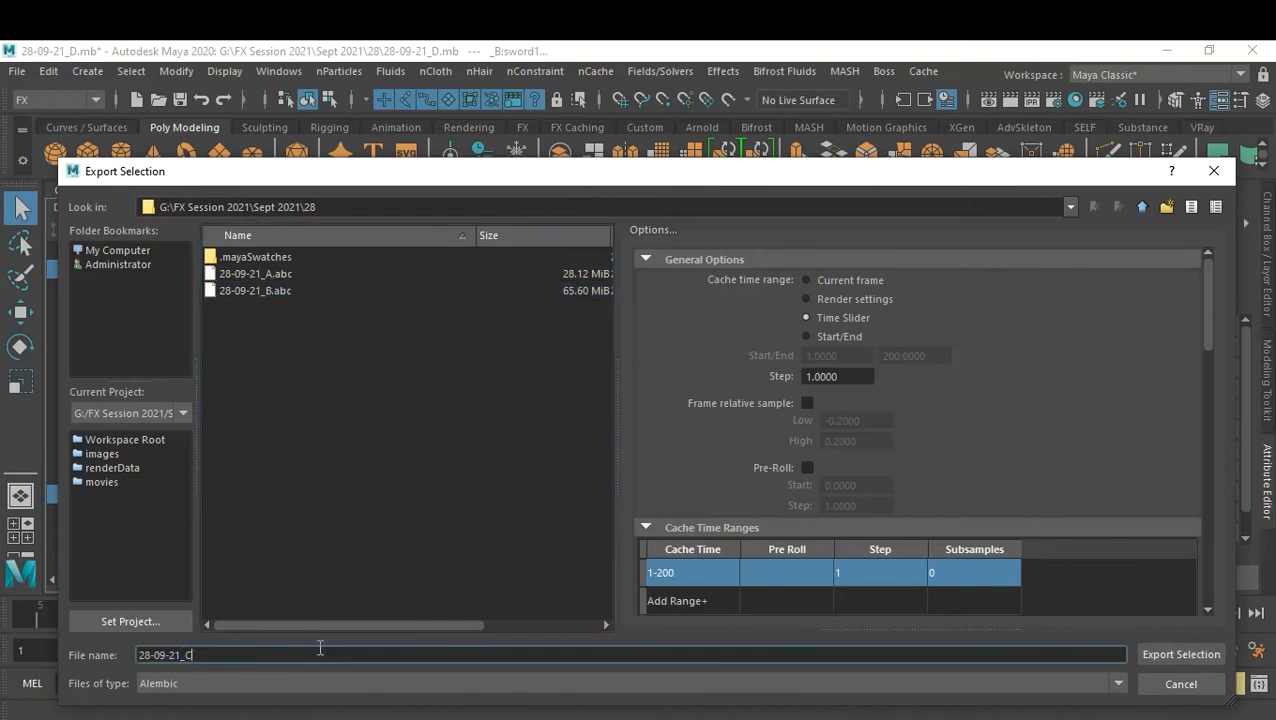
pyautogui.press('Return')
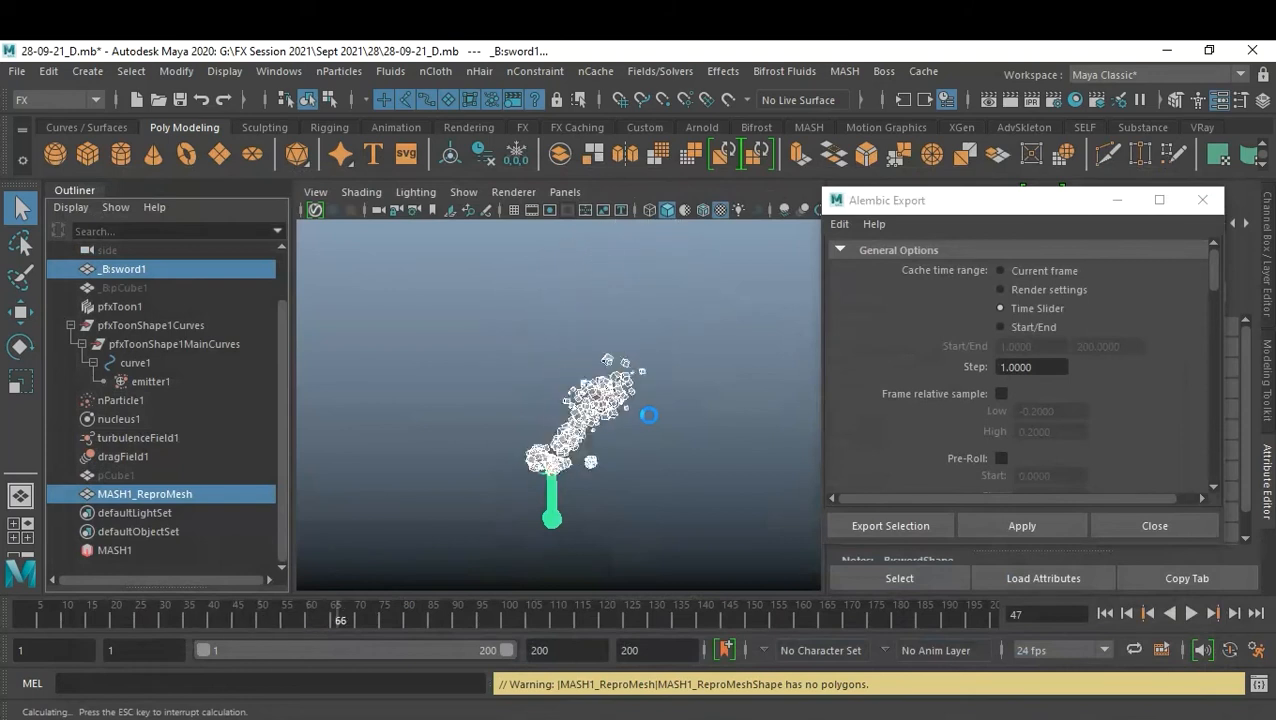
pyautogui.click(648, 421)
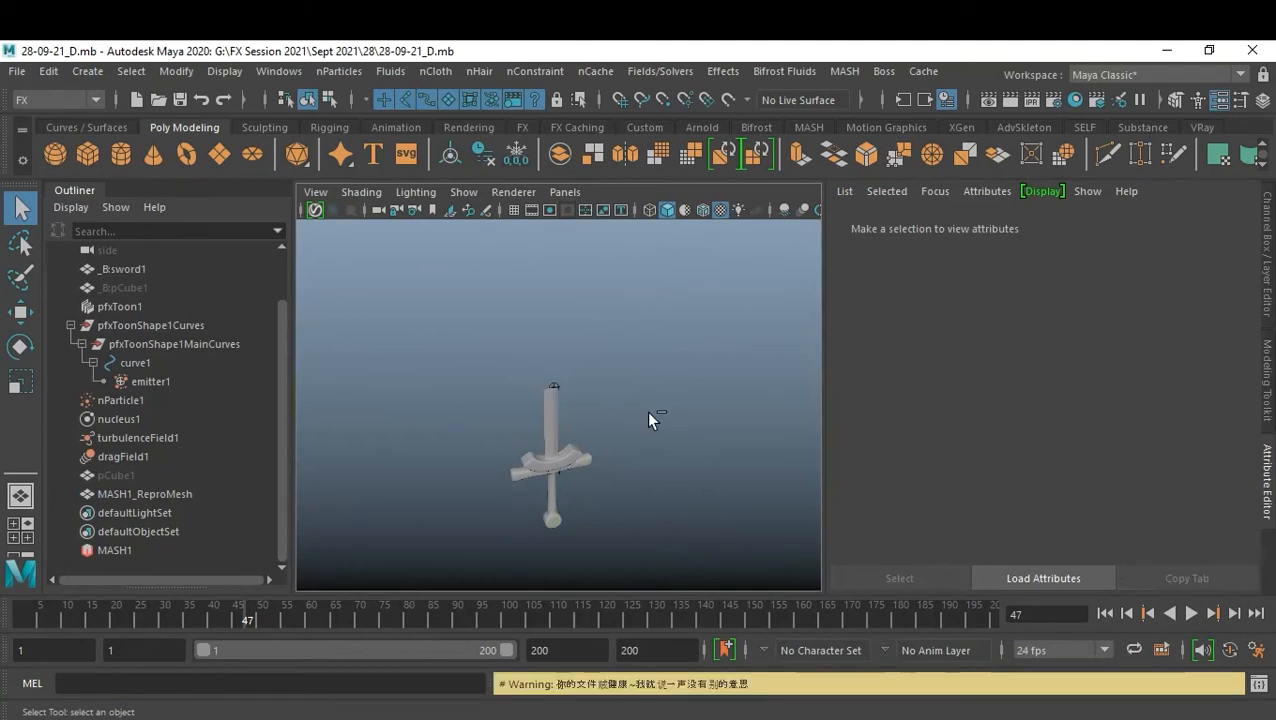
# - Start a new scene and import the Alembic cache 28-09-21_C.abc
pyautogui.hotkey('ctrl', 'n')
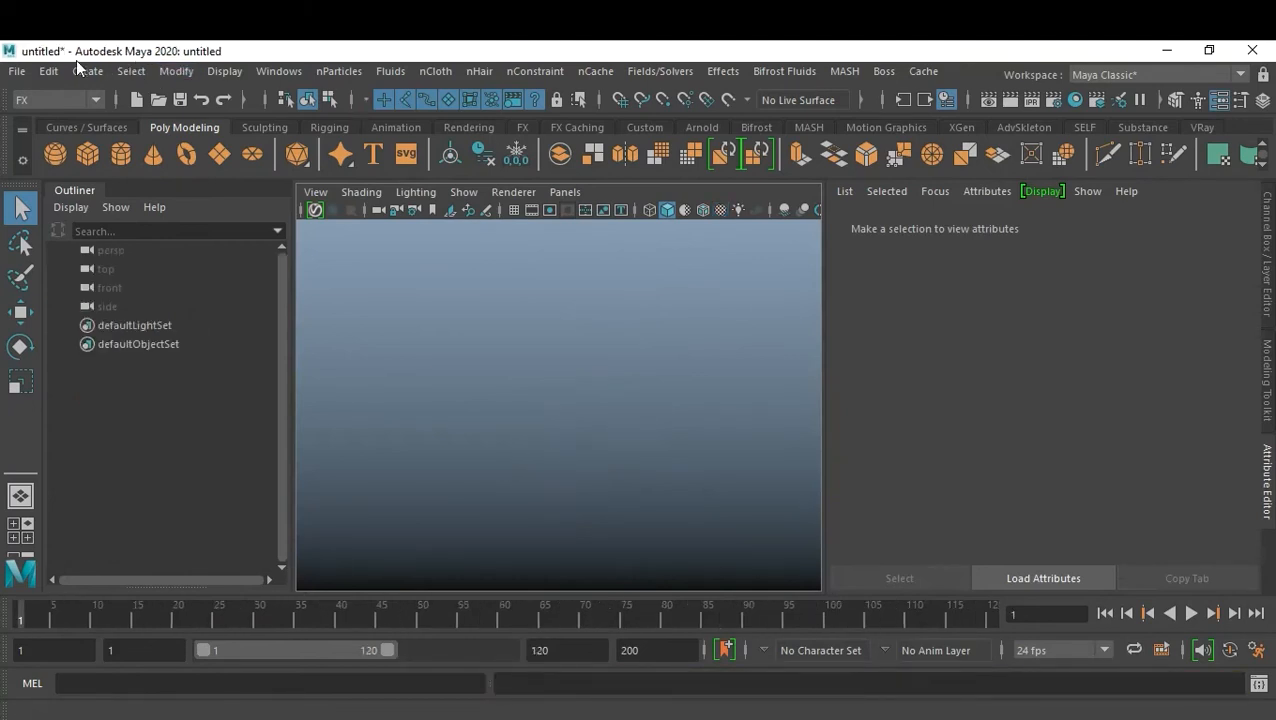
pyautogui.click(17, 71)
pyautogui.click(120, 282)
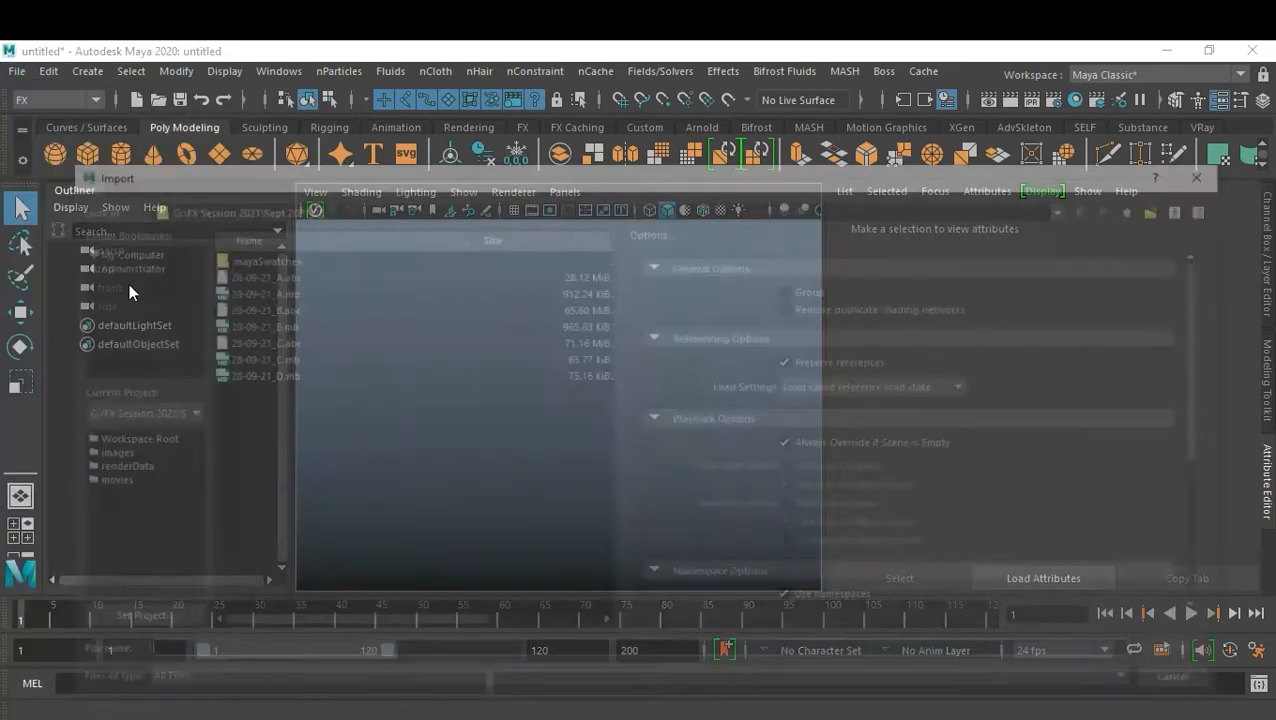
pyautogui.click(274, 343)
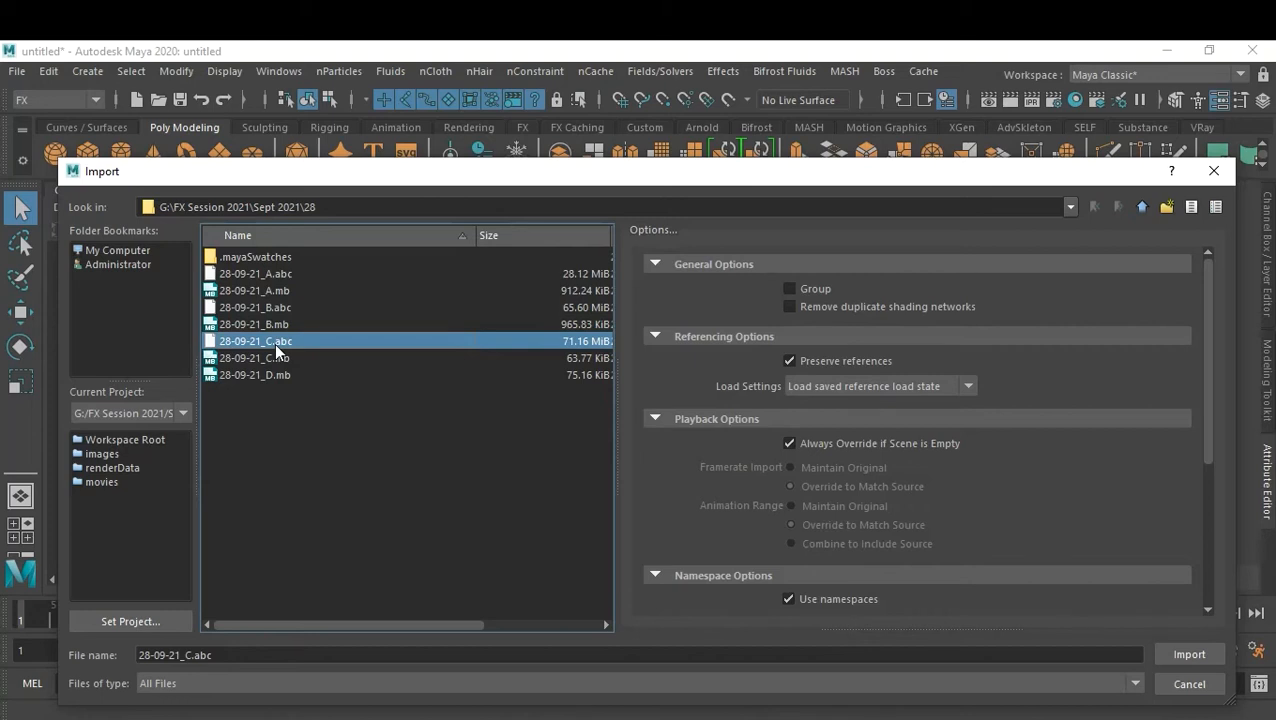
pyautogui.doubleClick(274, 343)
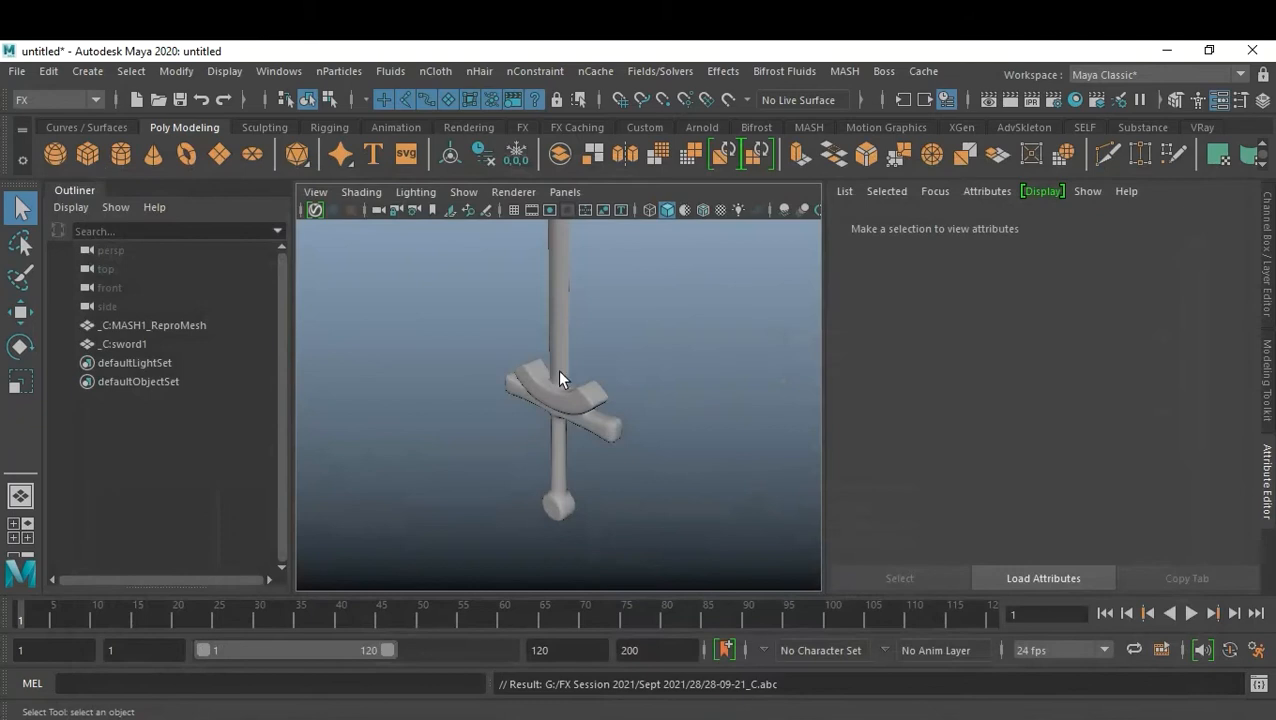
# - Play back the imported sword cache, scrub to frame 44 and inspect the flying cubes up close
pyautogui.scroll(-1, 578, 415)
pyautogui.keyDown('alt'); pyautogui.moveTo(581, 430); pyautogui.dragTo(624, 472); pyautogui.keyUp('alt')
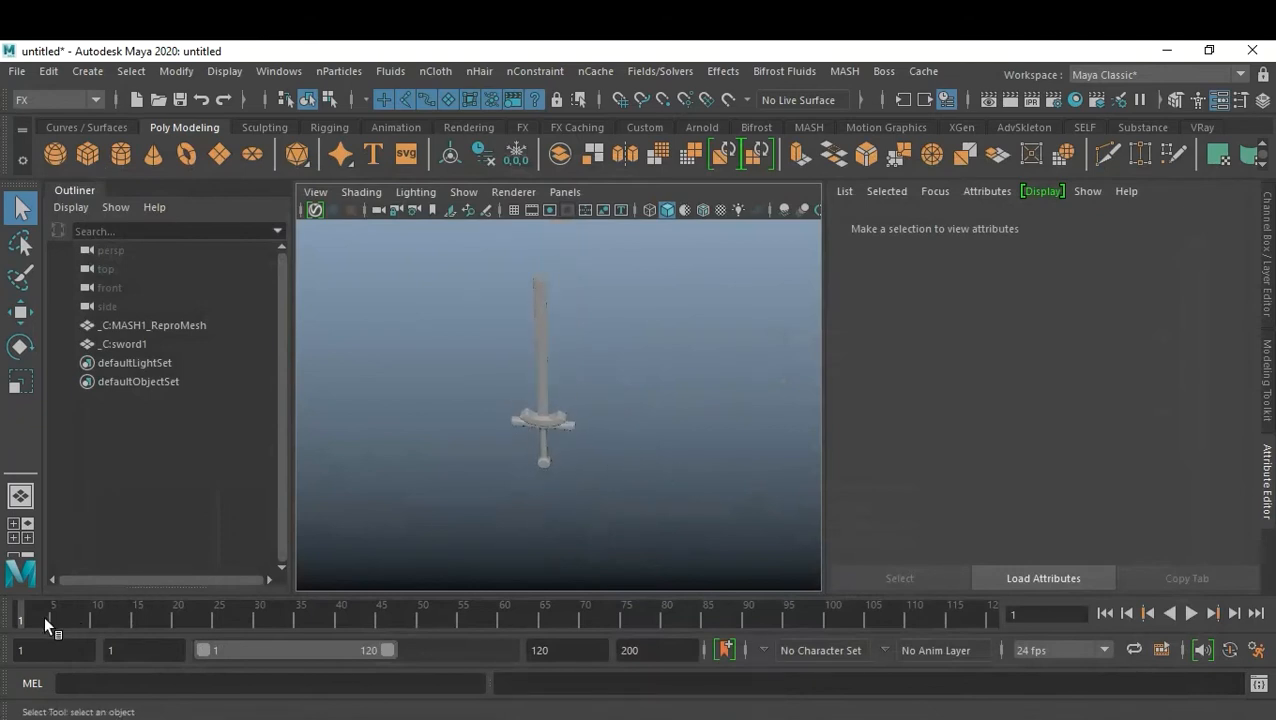
pyautogui.hotkey('alt', 'v')
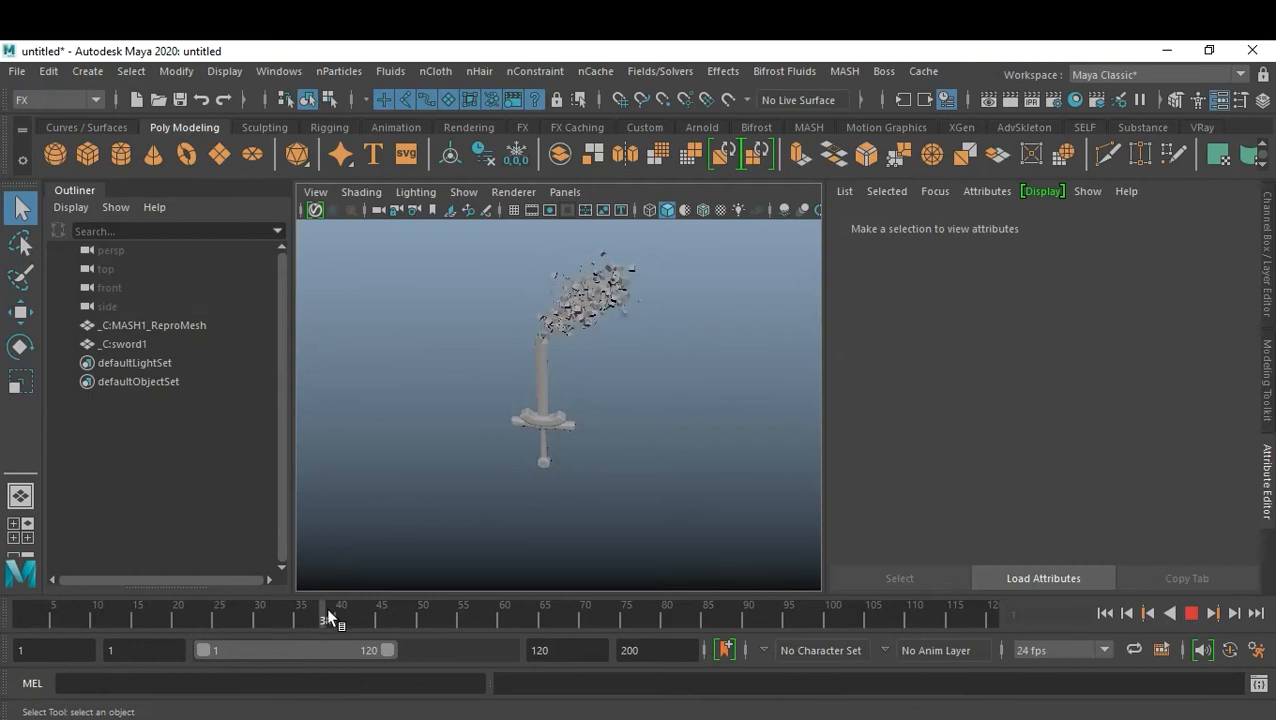
pyautogui.moveTo(512, 607); pyautogui.dragTo(374, 612)
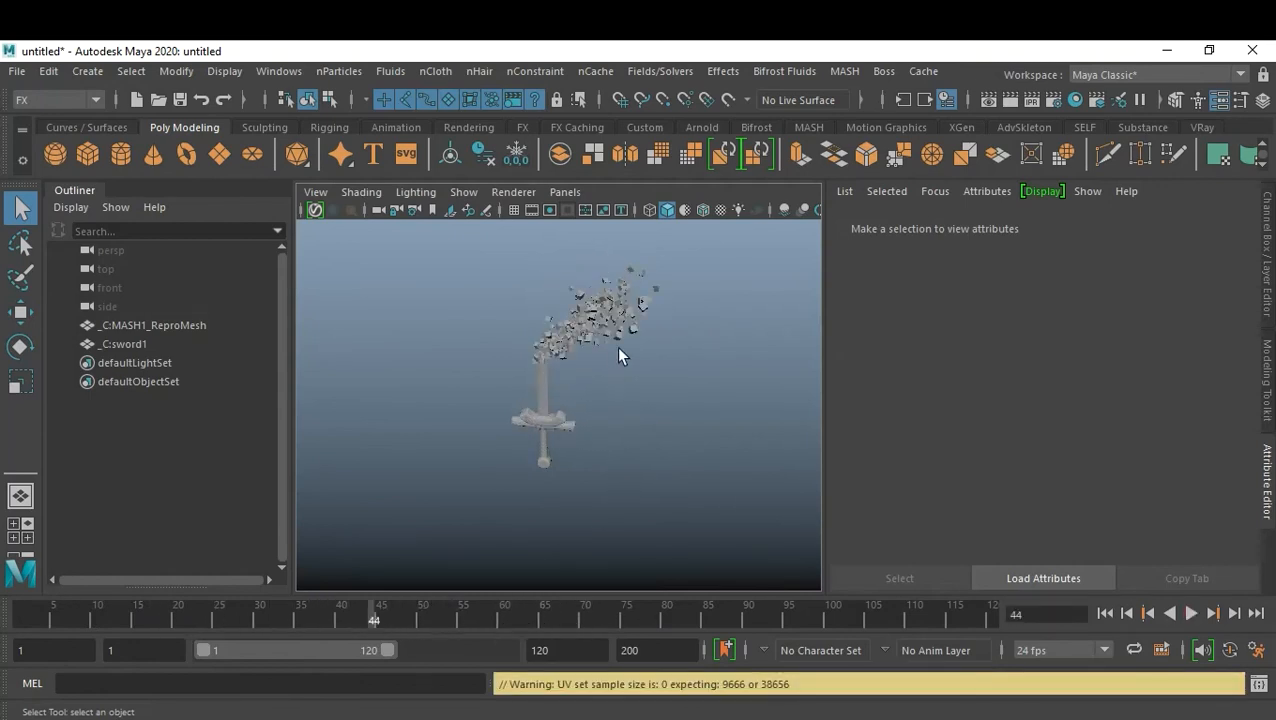
pyautogui.click(629, 330)
pyautogui.scroll(3, 668, 361)
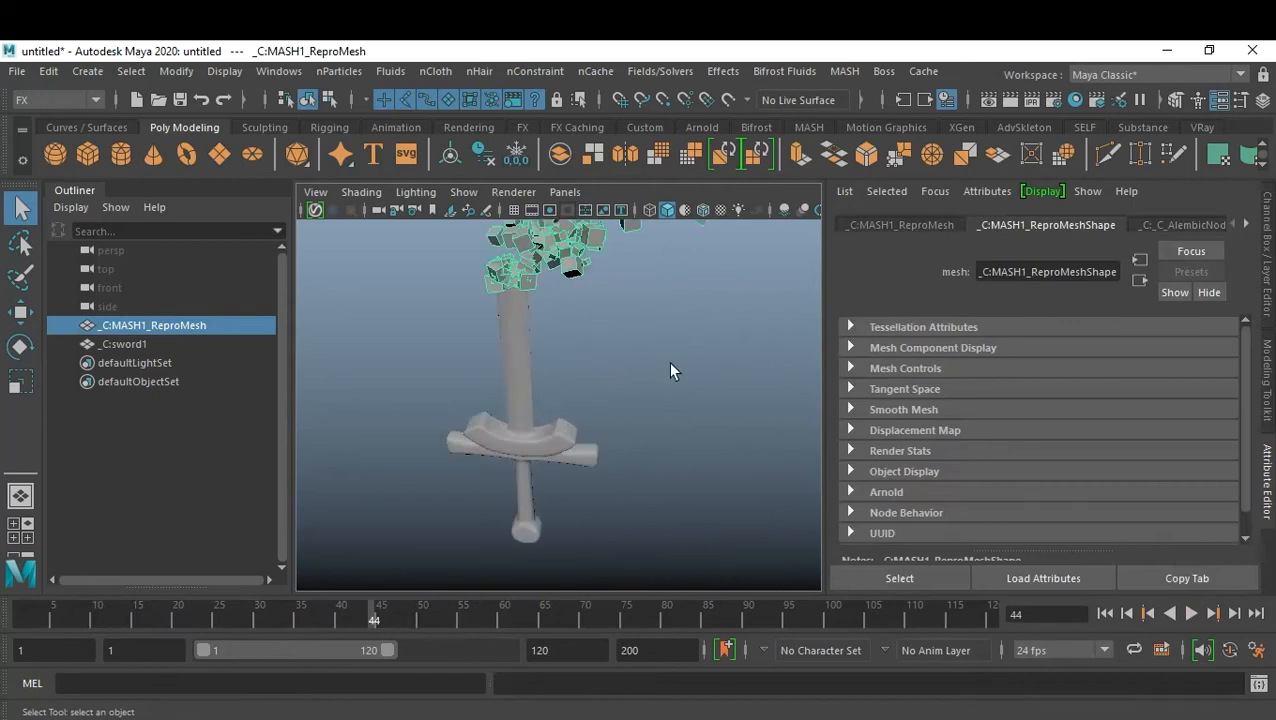
pyautogui.scroll(-4, 670, 371)
pyautogui.click(590, 487)
pyautogui.keyDown('alt'); pyautogui.moveTo(584, 490); pyautogui.dragTo(544, 381); pyautogui.keyUp('alt')
# - Create an nParticle emitter of type Surface on the _C:MASH1_ReproMesh cubes
pyautogui.click(600, 382)
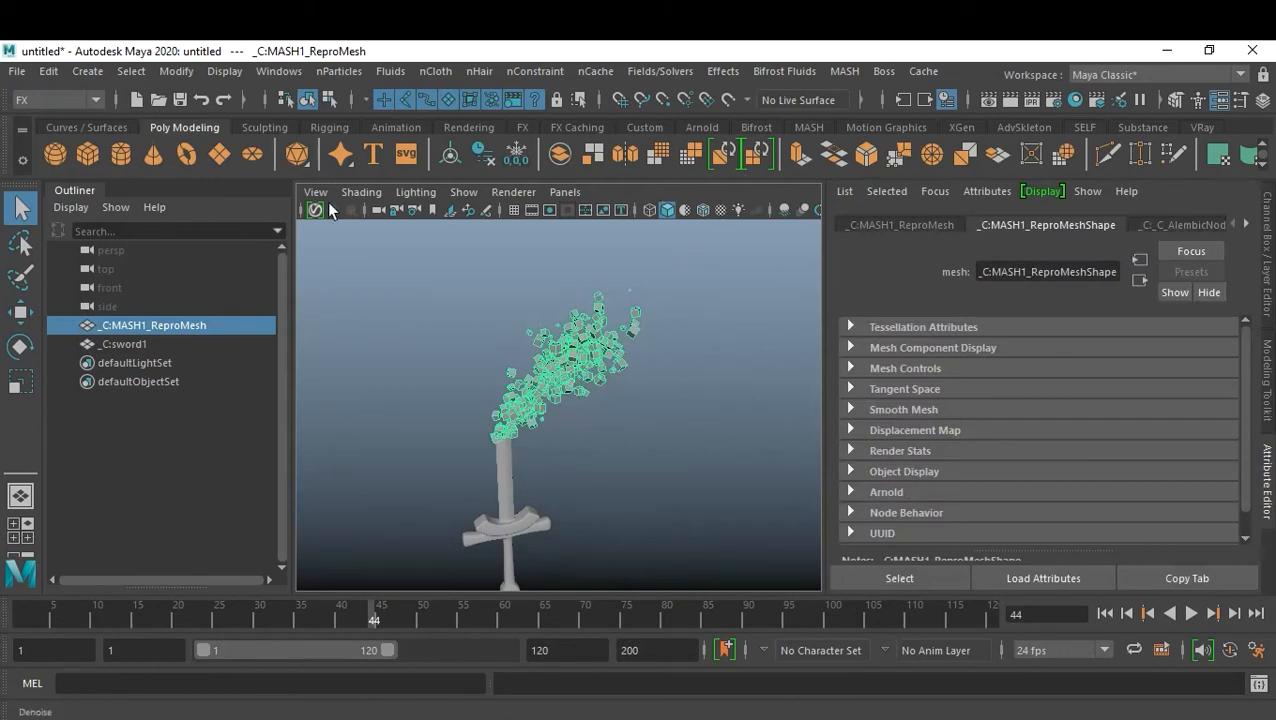
pyautogui.click(334, 74)
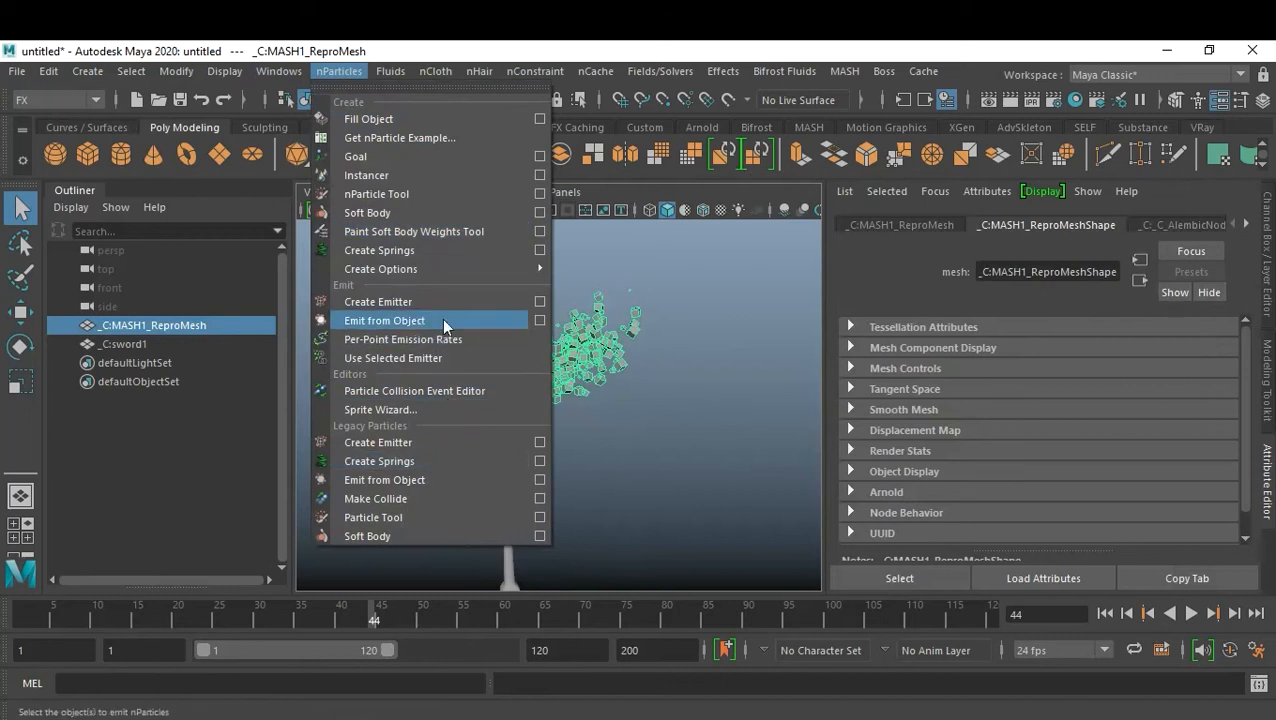
pyautogui.click(540, 321)
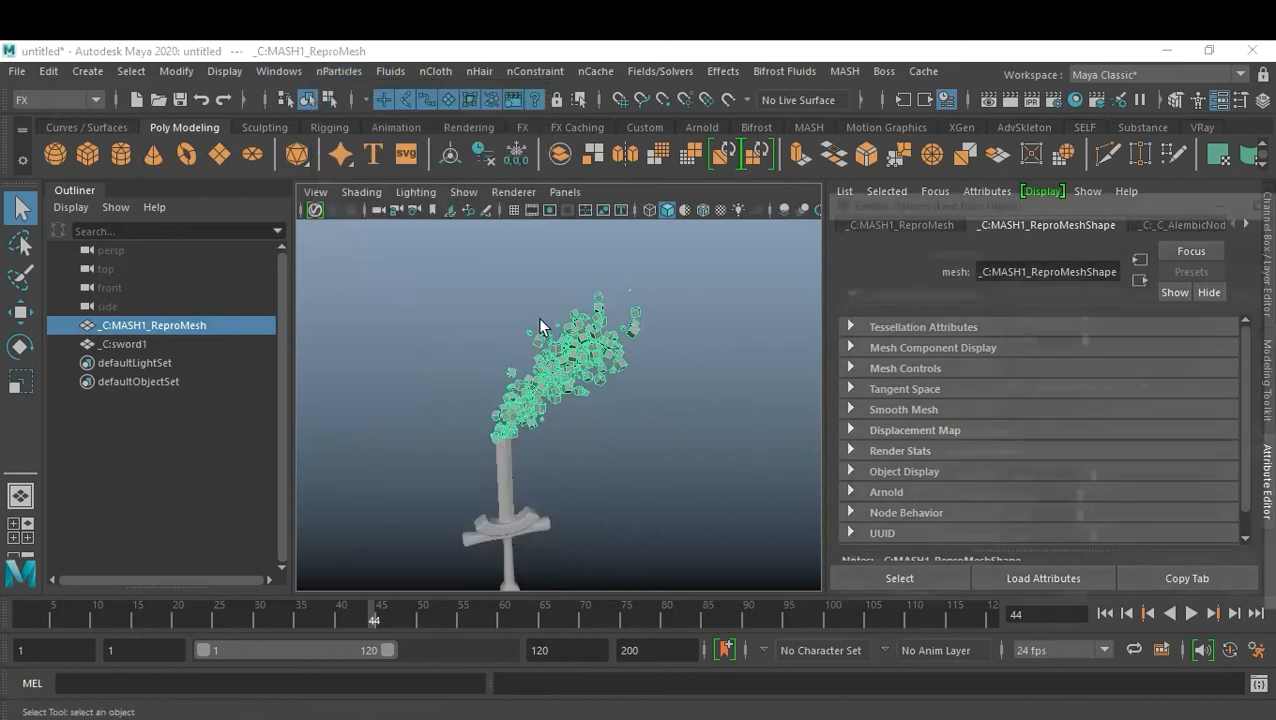
pyautogui.click(1010, 320)
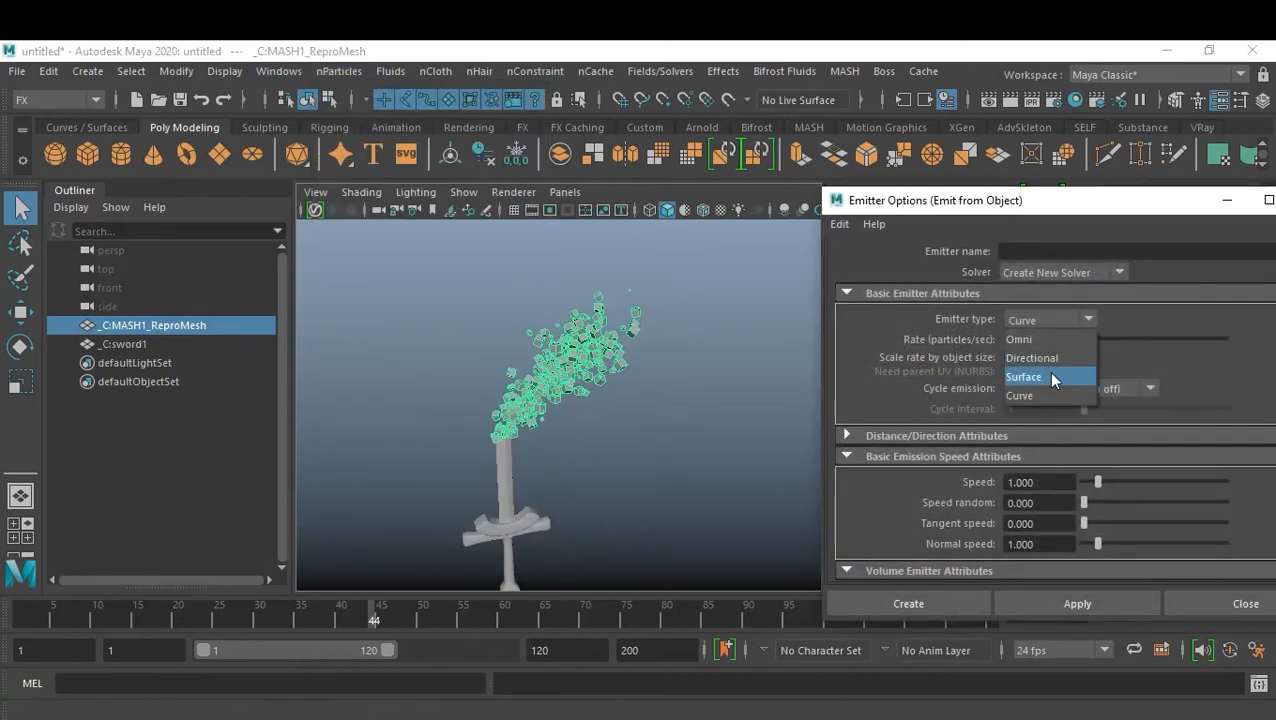
pyautogui.click(1048, 374)
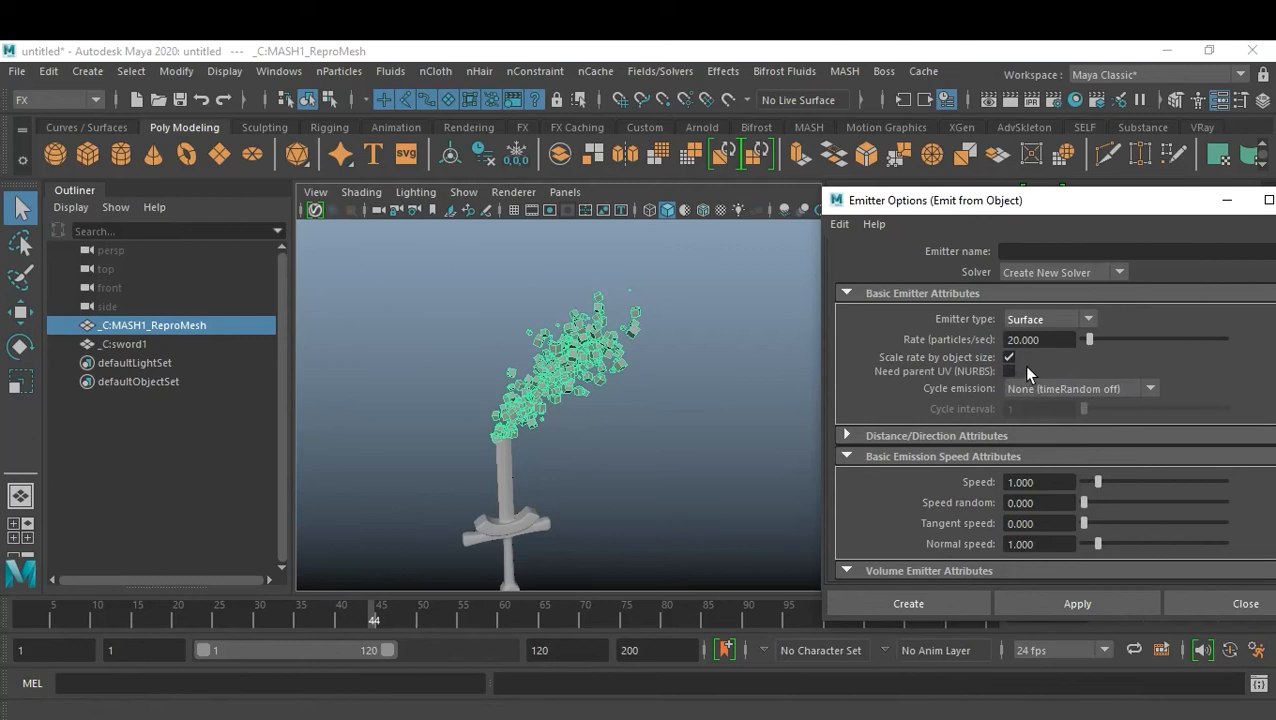
pyautogui.scroll(-6, 1080, 461)
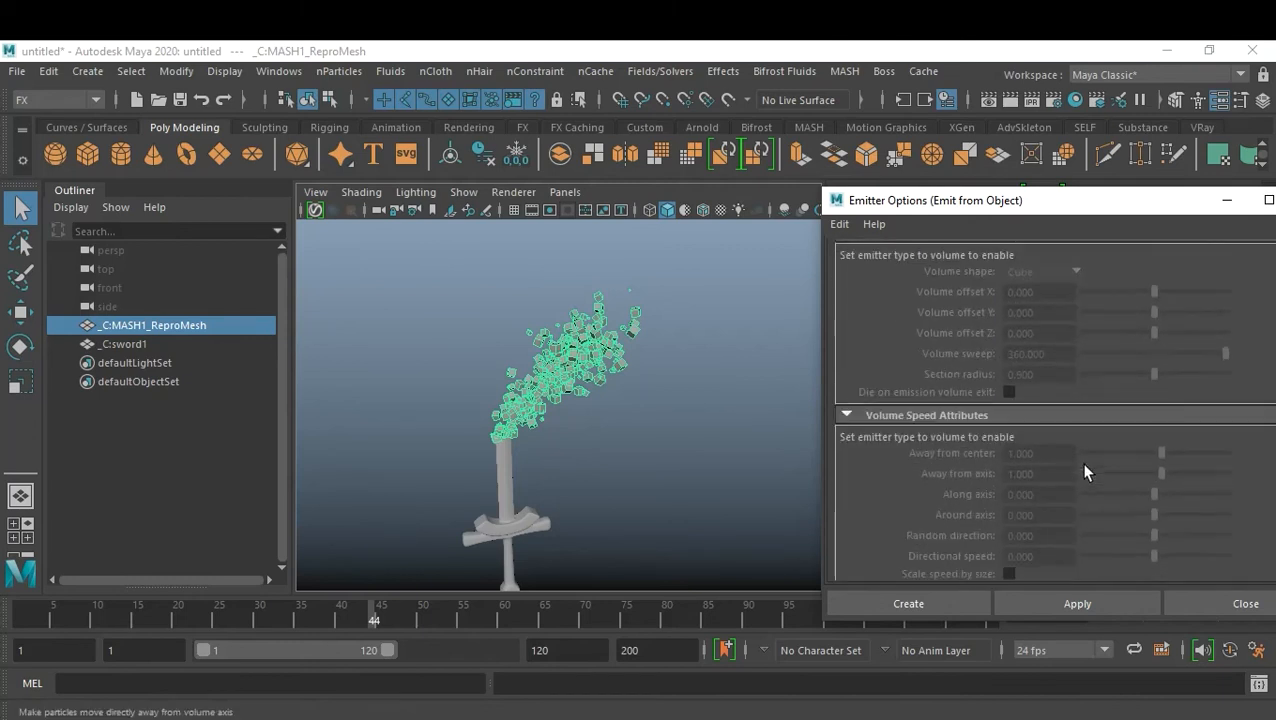
pyautogui.click(918, 608)
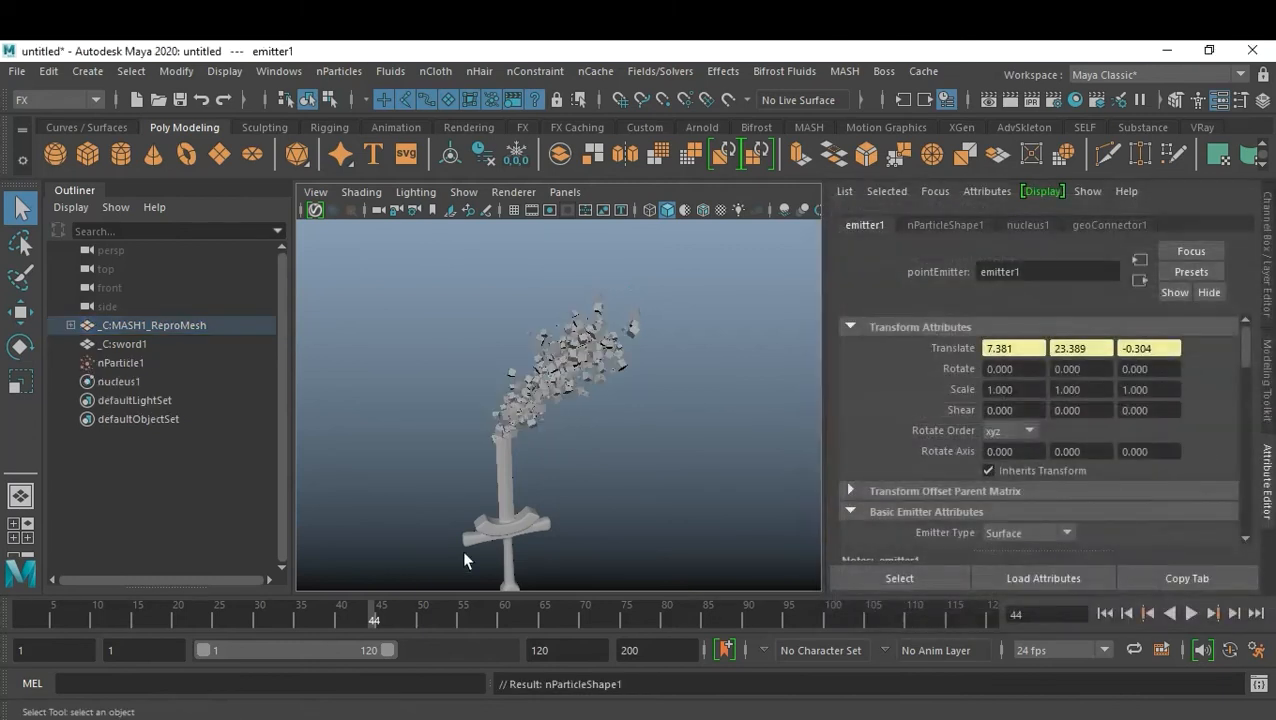
# - Play the particle emission from the first frame and stop at frame 79
pyautogui.click(1105, 613)
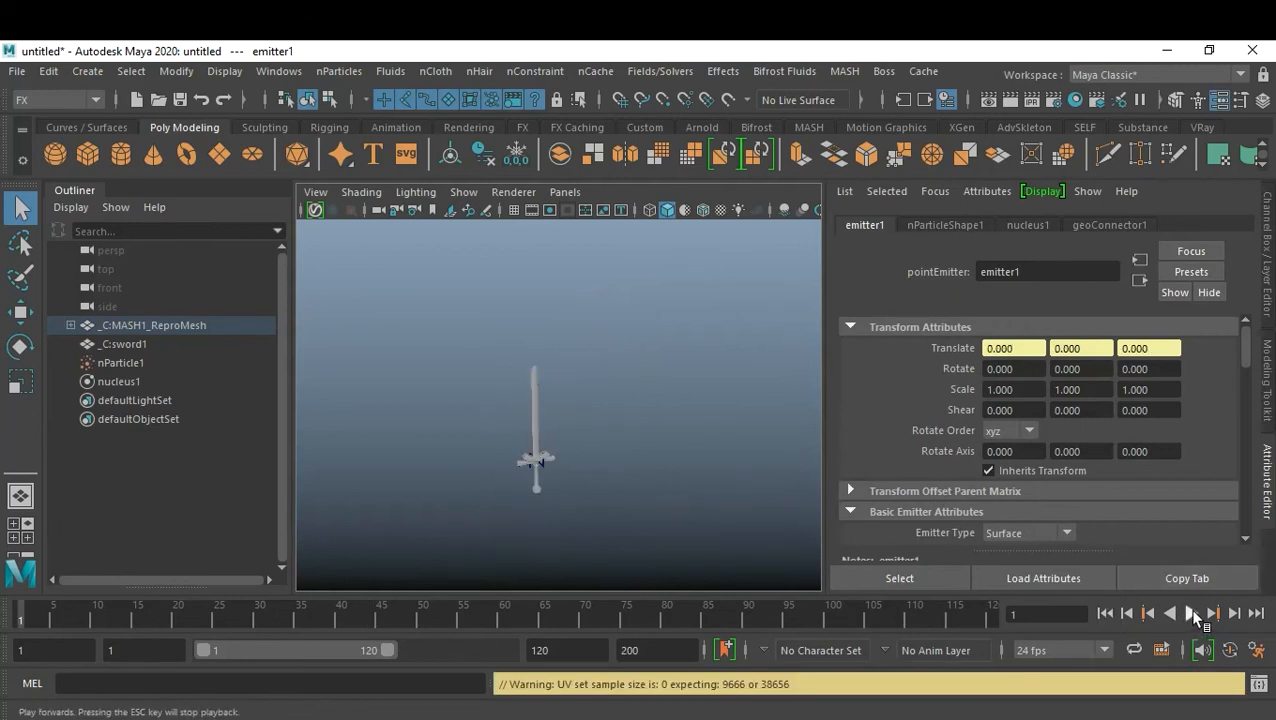
pyautogui.click(1188, 615)
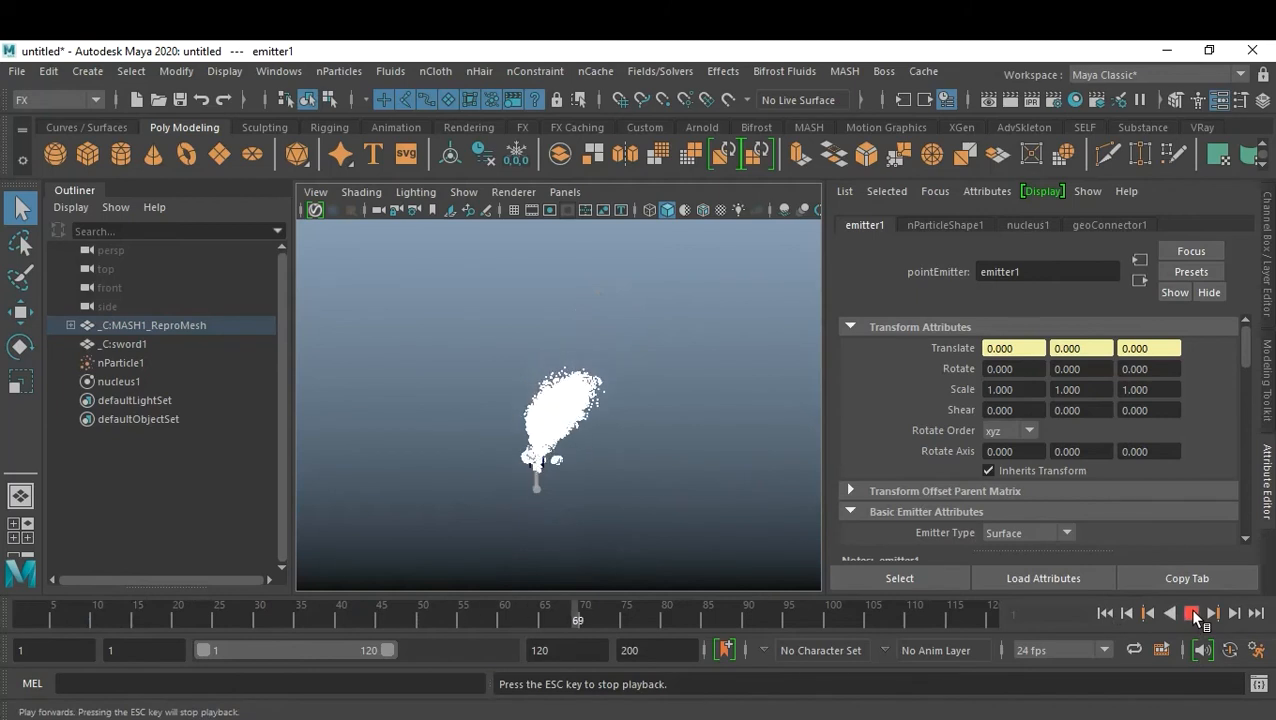
pyautogui.click(1193, 615)
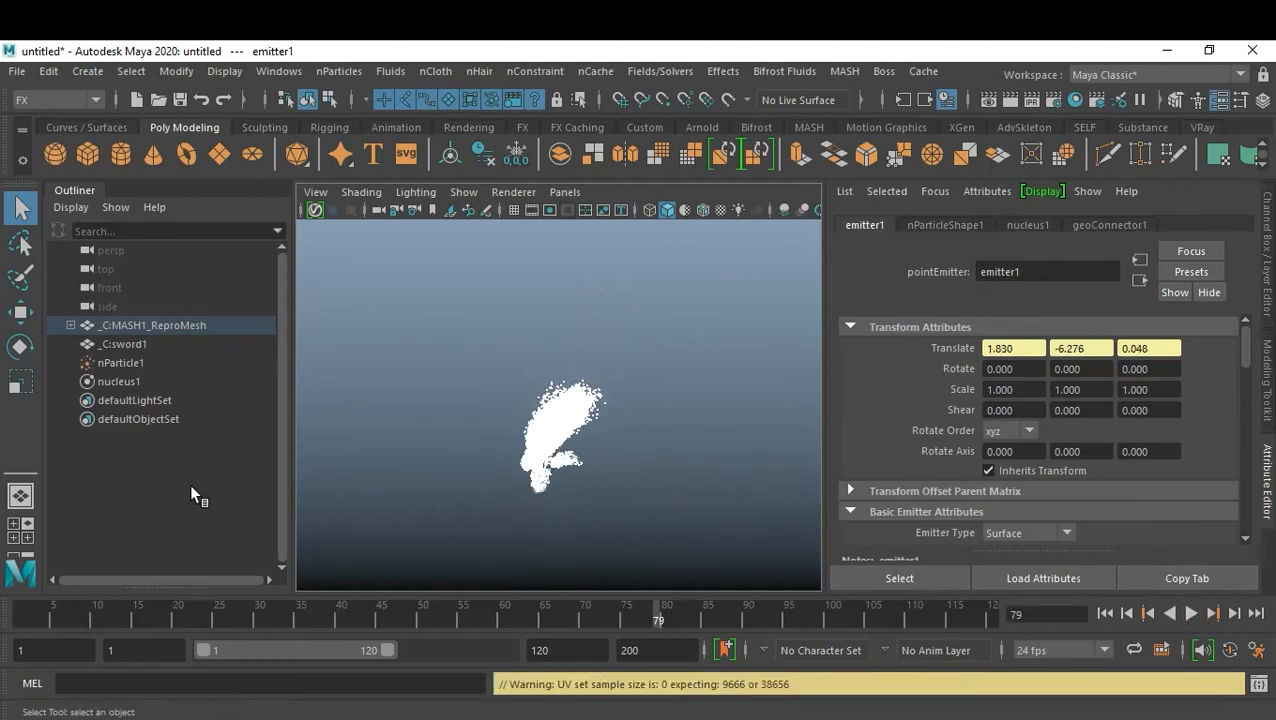
# - Set nParticle1's lifespan mode to Random range with a lifespan of 0.8 and a lifespan random of 0.3
pyautogui.click(133, 362)
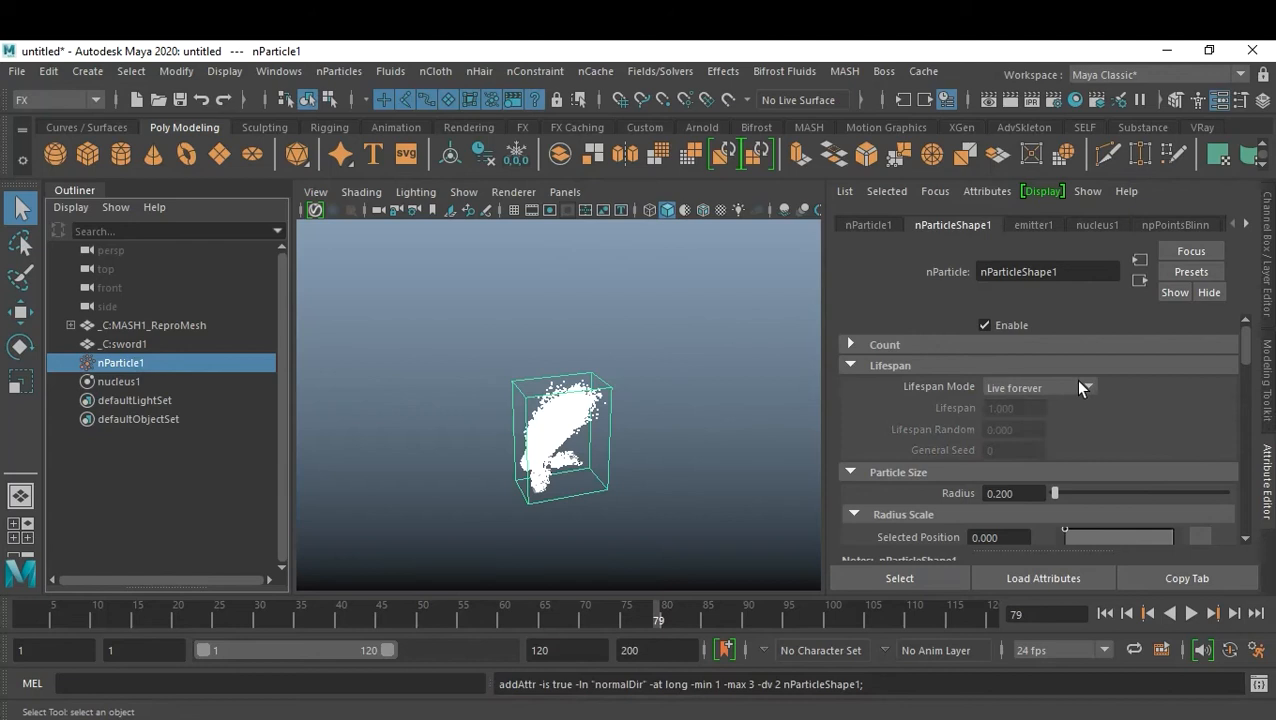
pyautogui.click(1078, 387)
pyautogui.click(1053, 436)
pyautogui.click(1026, 408)
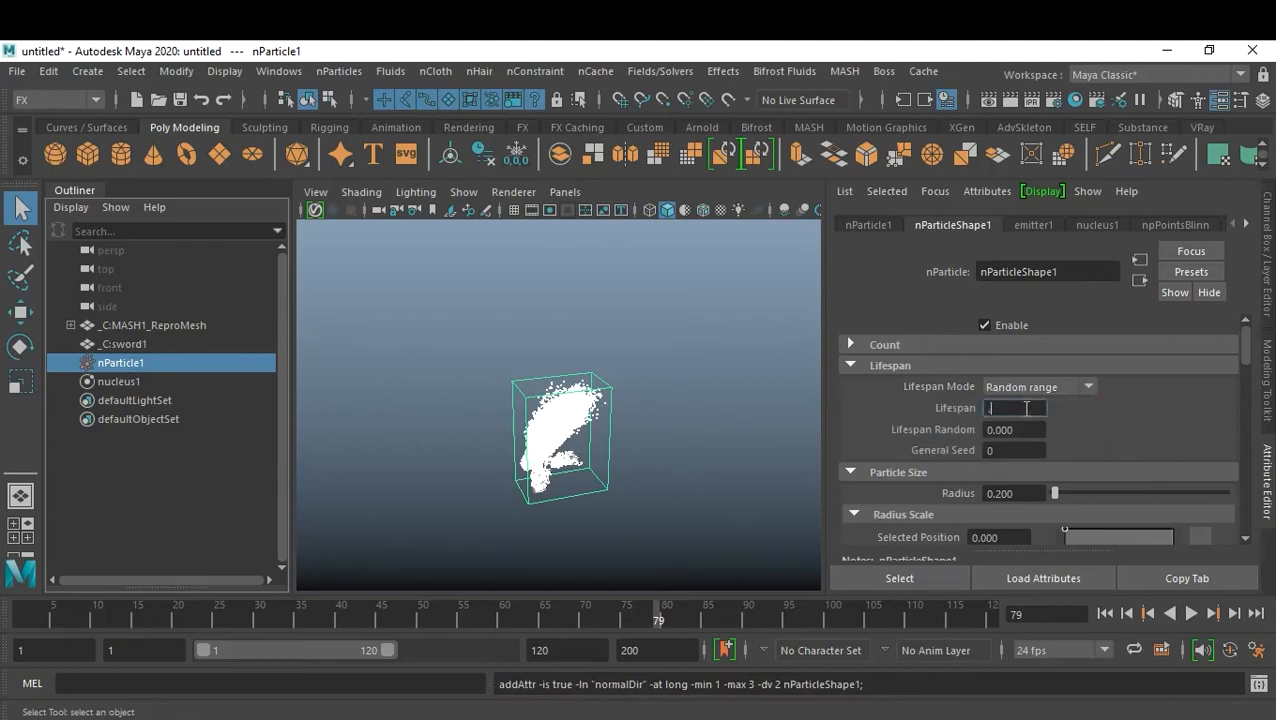
pyautogui.click(1030, 430)
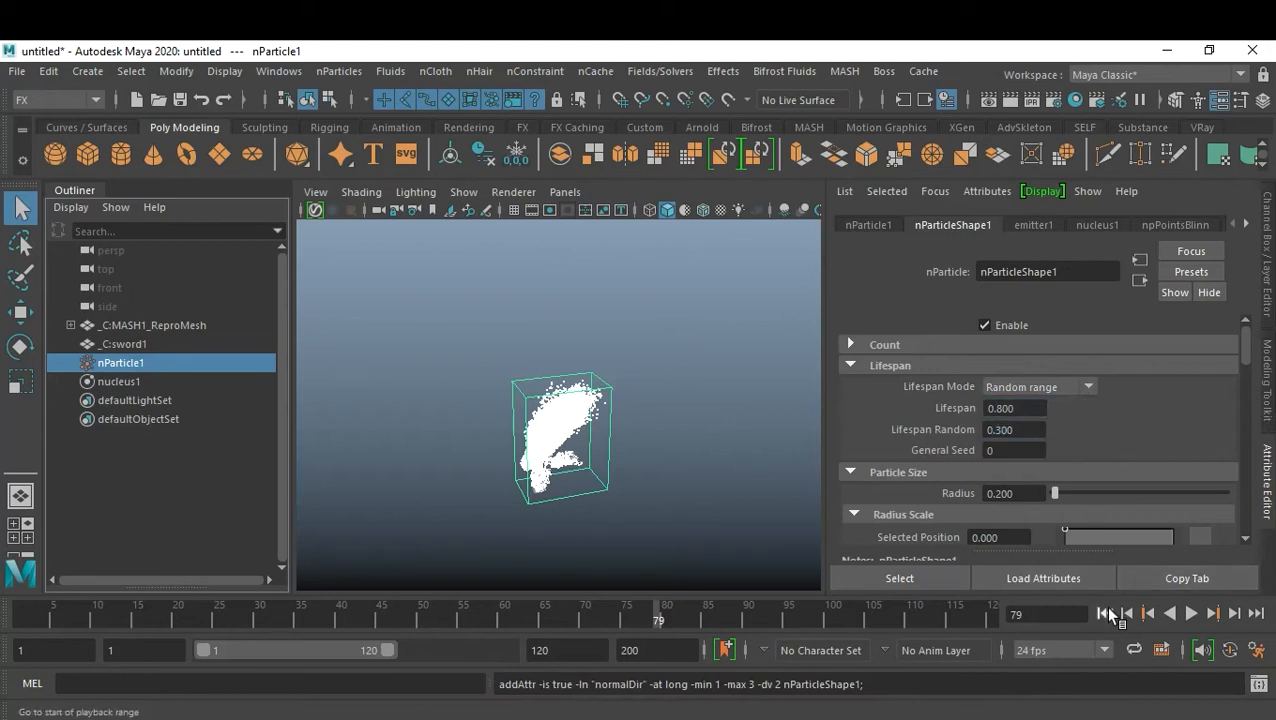
# - Play the simulation from the first frame, stop at frame 64 and inspect the particles above the sword's guard
pyautogui.click(1106, 614)
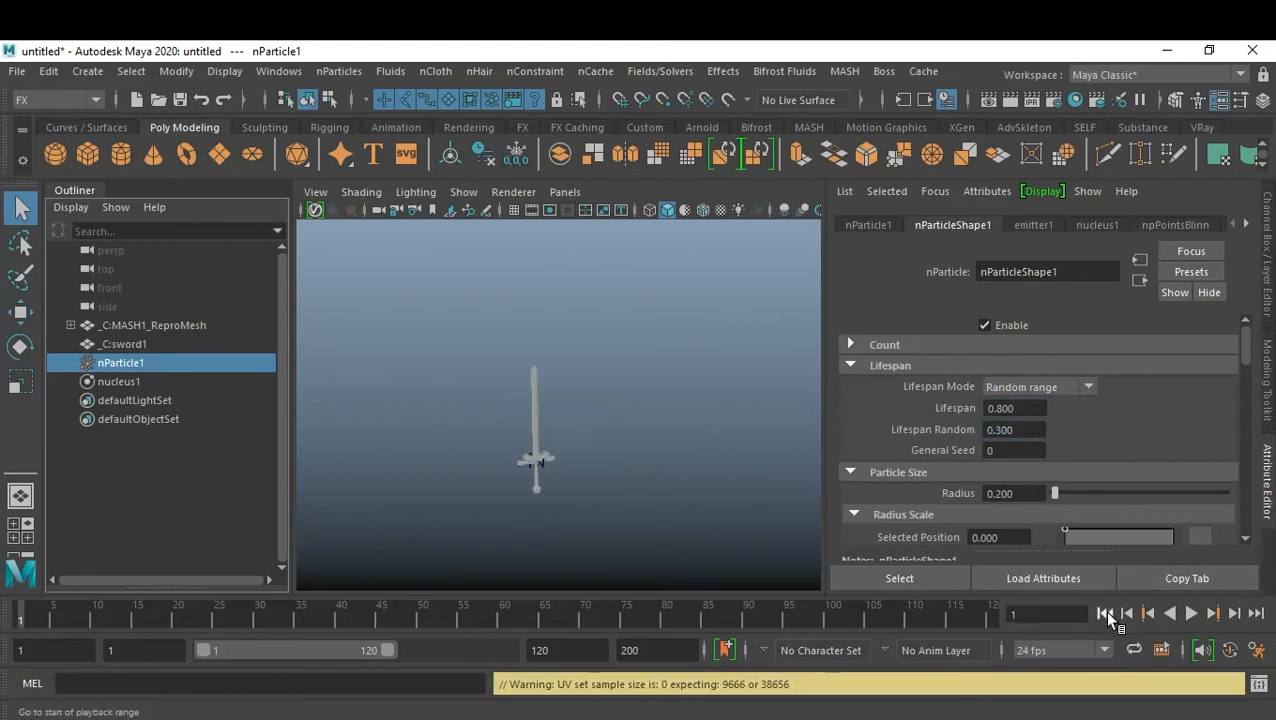
pyautogui.click(1191, 613)
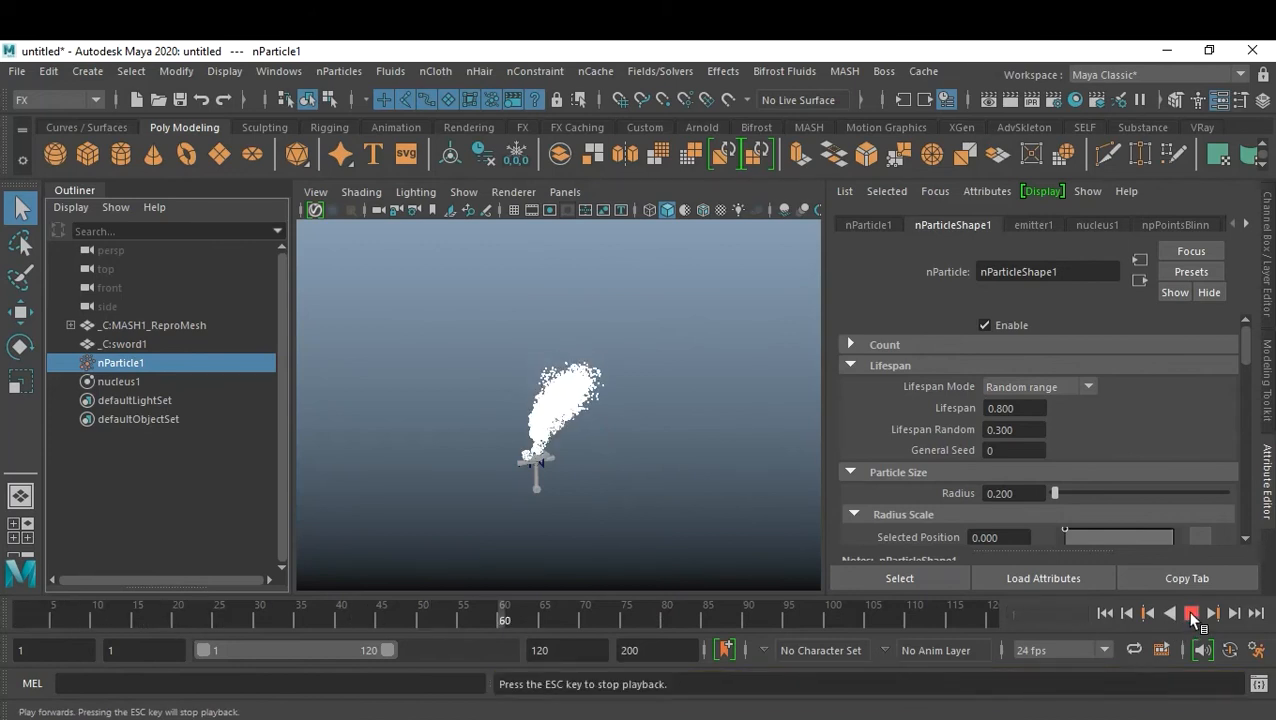
pyautogui.click(1191, 613)
pyautogui.press('f')
pyautogui.keyDown('alt'); pyautogui.moveTo(685, 476); pyautogui.dragTo(673, 345); pyautogui.keyUp('alt')
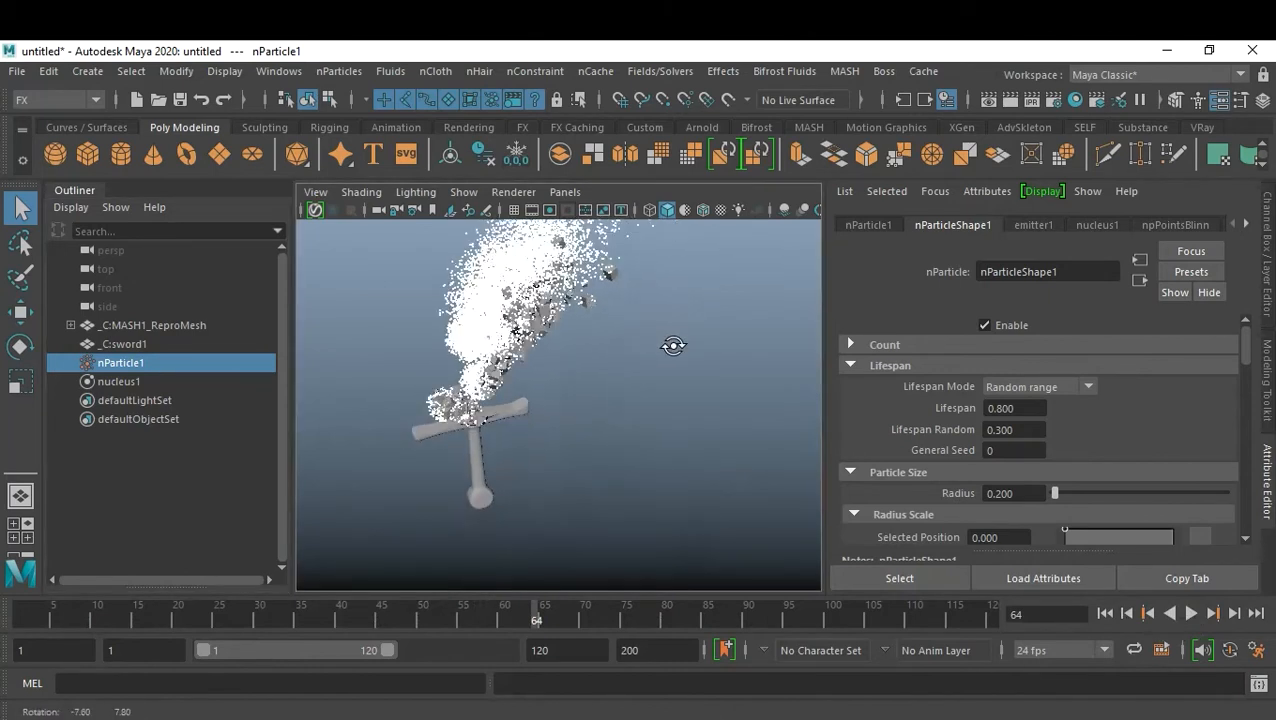
pyautogui.keyDown('alt'); pyautogui.moveTo(641, 397); pyautogui.dragTo(645, 417); pyautogui.keyUp('alt')
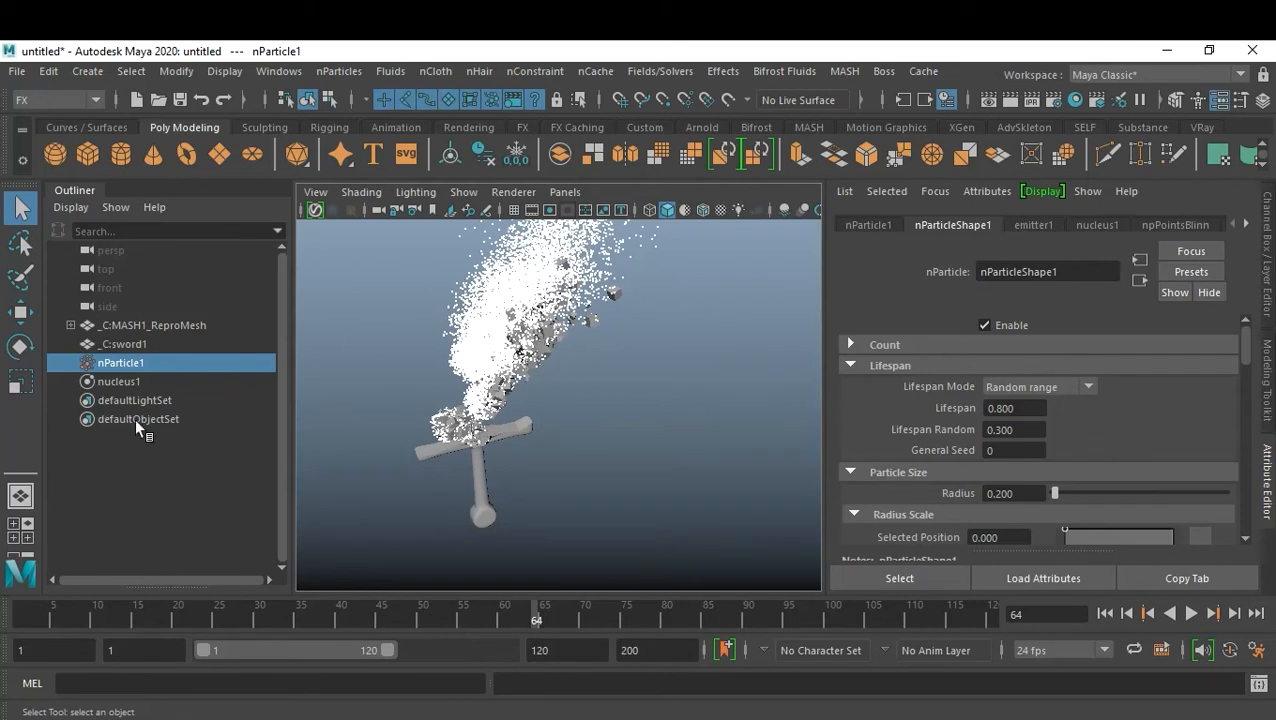
# - On nucleus1, zero gravity and its Y direction, and set air density to about 4.18, wind speed 23.9 and wind noise 0.57
pyautogui.click(113, 381)
pyautogui.scroll(-5, 1083, 527)
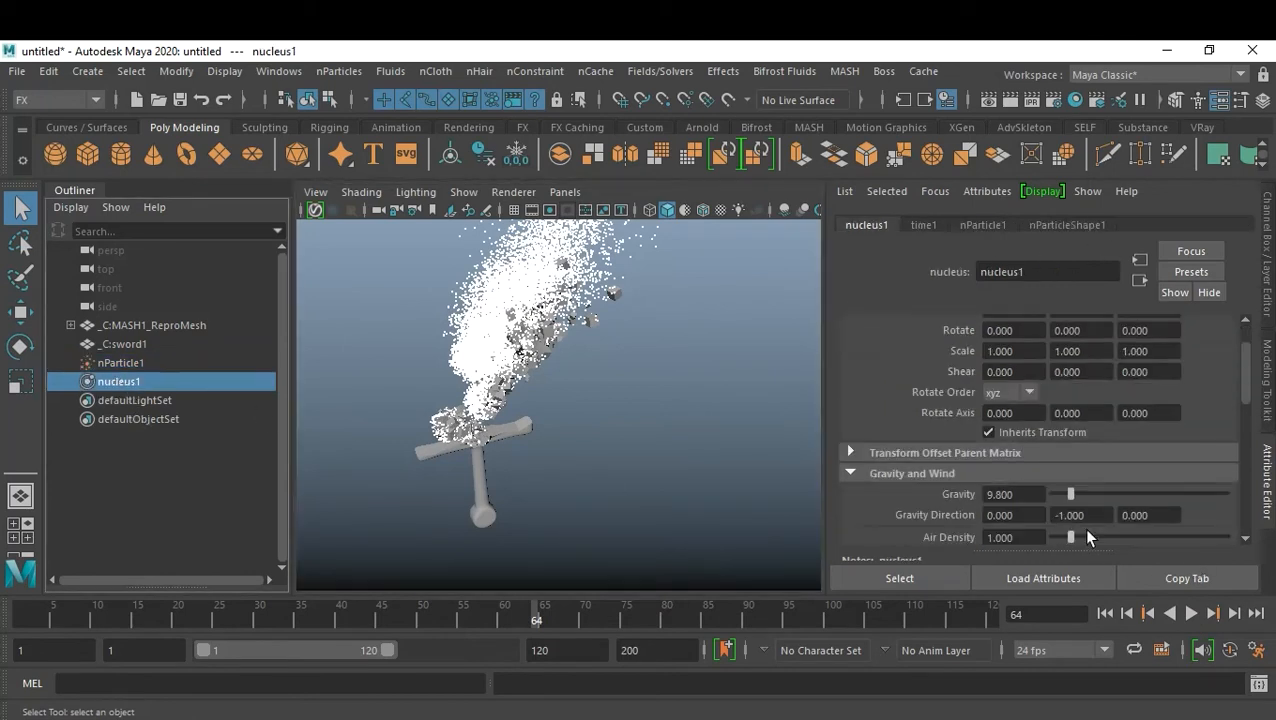
pyautogui.click(1093, 459)
pyautogui.write('0')
pyautogui.hotkey('shift', 'Tab')
pyautogui.write('0')
pyautogui.press('Return')
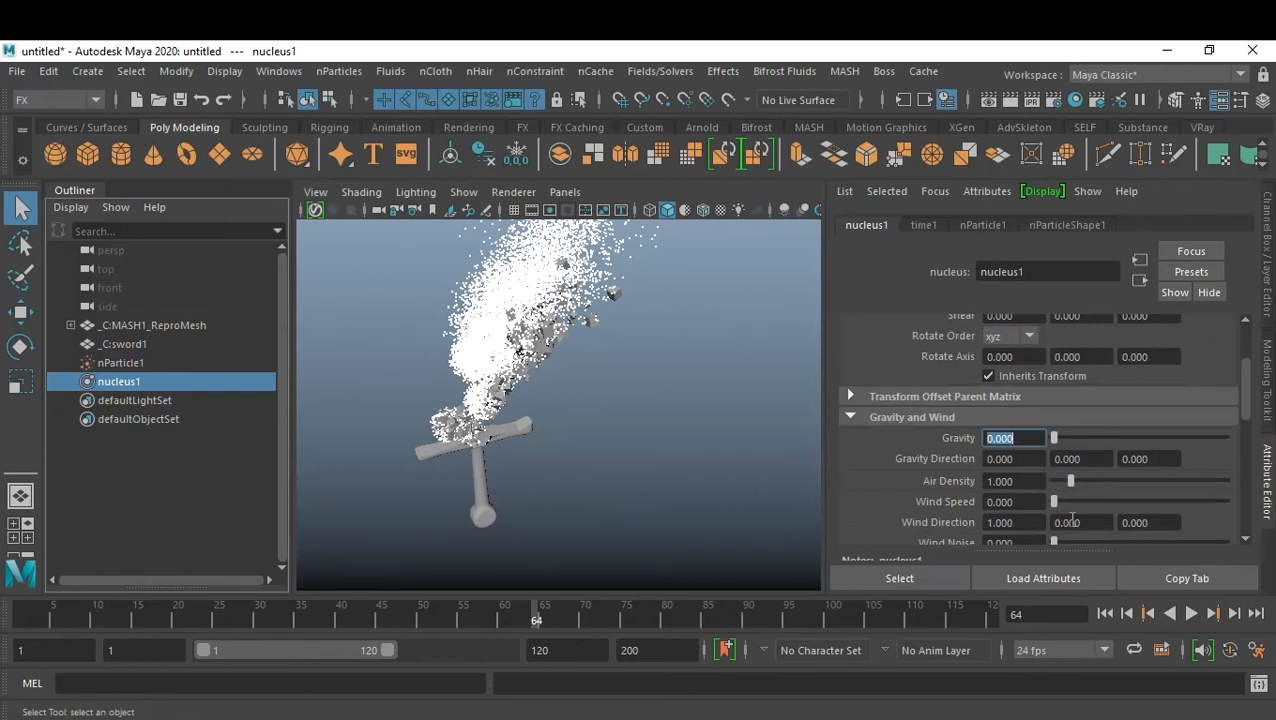
pyautogui.moveTo(1097, 502); pyautogui.dragTo(1151, 486)
pyautogui.scroll(-2, 1133, 491)
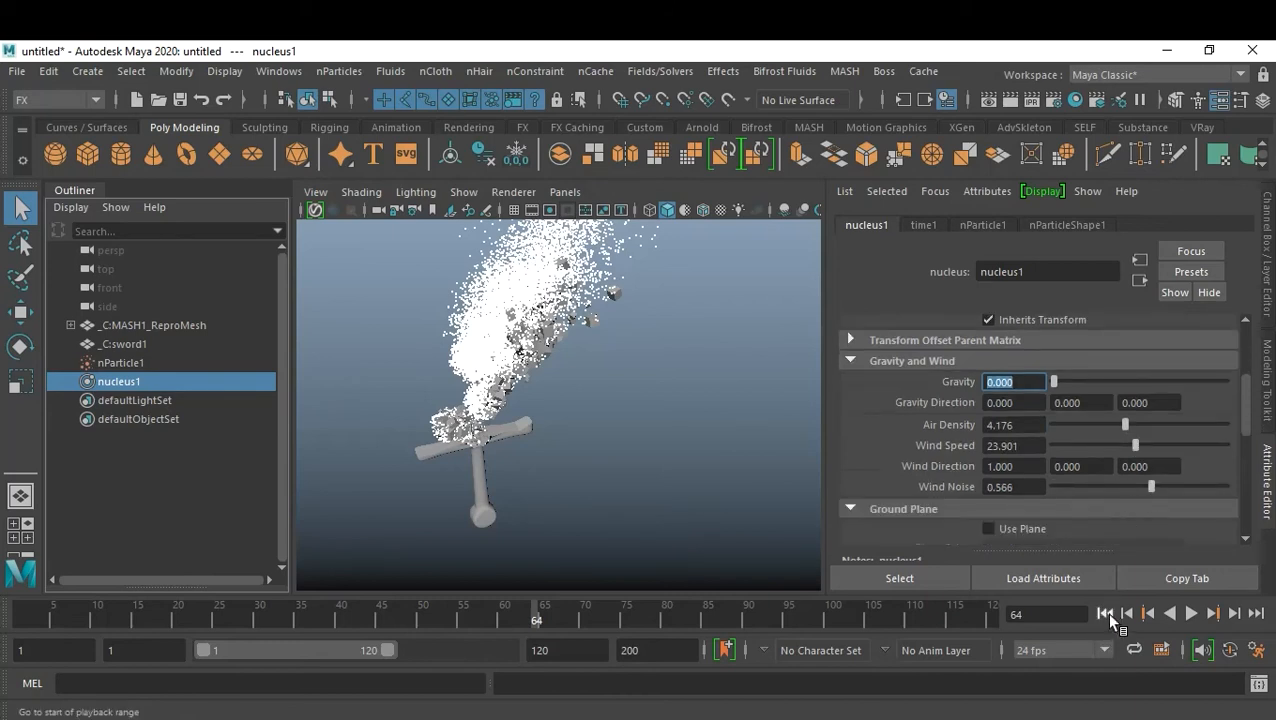
# - Play the wind-driven simulation from the first frame, stop at frame 32 and view the whole sword
pyautogui.click(1108, 616)
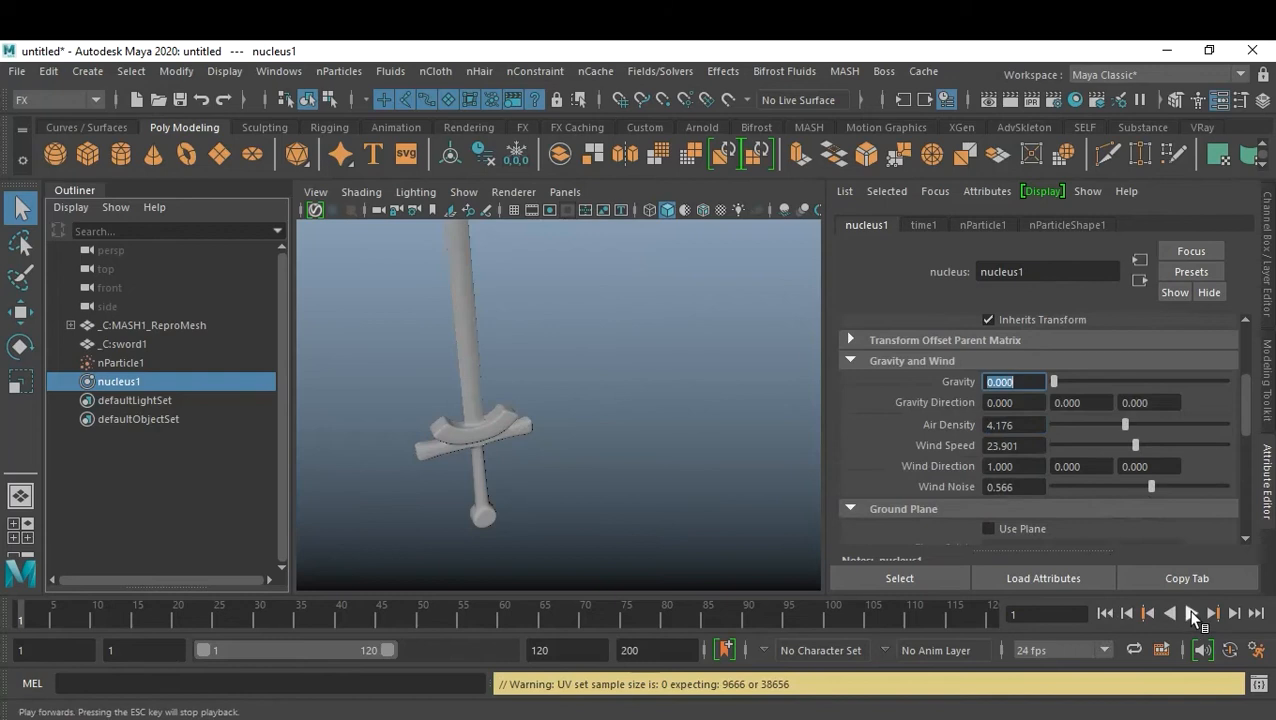
pyautogui.click(1190, 613)
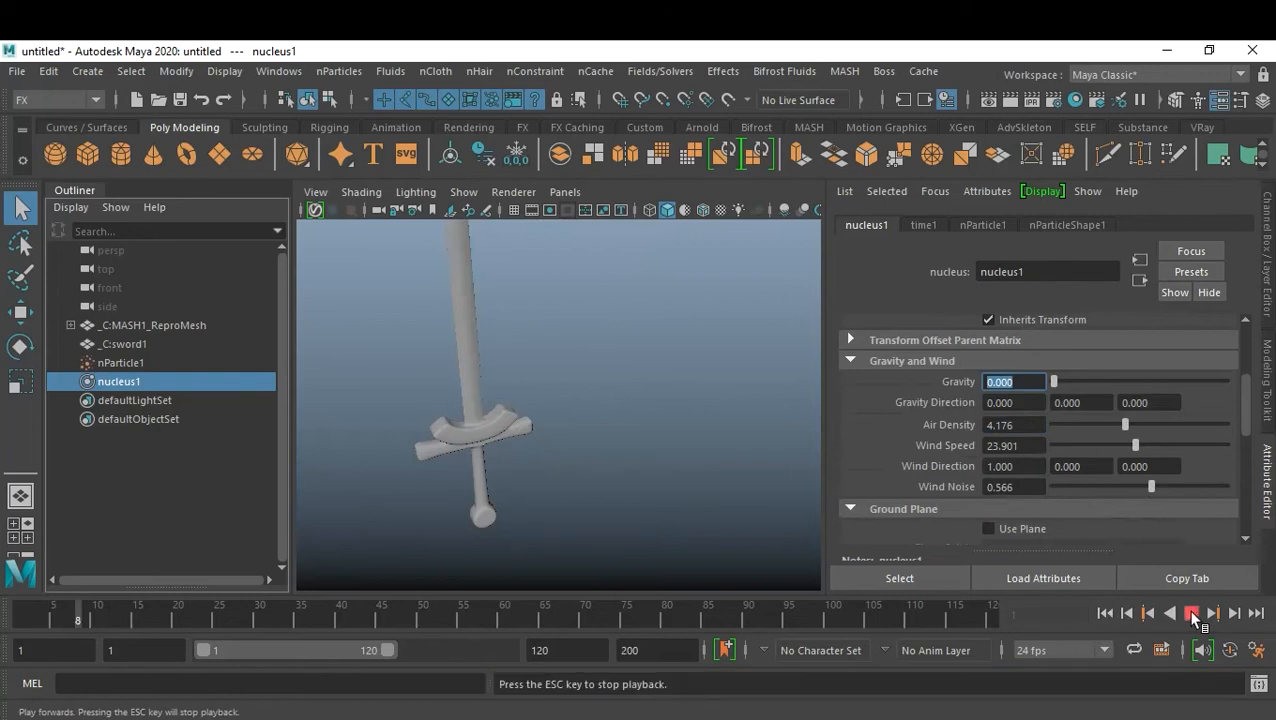
pyautogui.click(1190, 613)
pyautogui.keyDown('alt'); pyautogui.moveTo(643, 409); pyautogui.dragTo(543, 446, button='right'); pyautogui.keyUp('alt')
pyautogui.keyDown('alt'); pyautogui.moveTo(543, 446); pyautogui.dragTo(658, 460); pyautogui.keyUp('alt')
pyautogui.keyDown('alt'); pyautogui.moveTo(658, 460); pyautogui.dragTo(570, 403, button='right'); pyautogui.keyUp('alt')
pyautogui.moveTo(570, 403)
pyautogui.keyDown('alt'); pyautogui.mouseDown()
pyautogui.moveTo(595, 427)
pyautogui.moveTo(564, 407)
pyautogui.mouseUp(); pyautogui.keyUp('alt')
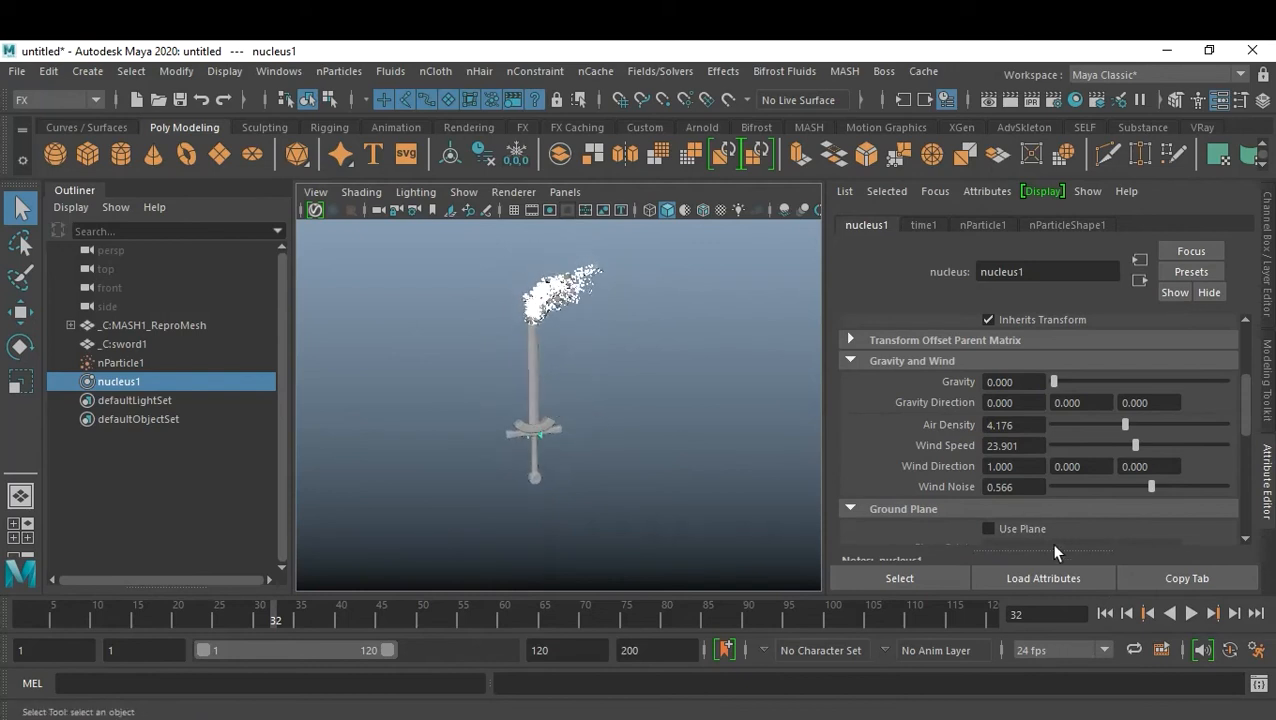
# - Replay the simulation from the first frame, stop at frame 83 and examine the particle trail up close
pyautogui.click(1104, 614)
pyautogui.click(1191, 613)
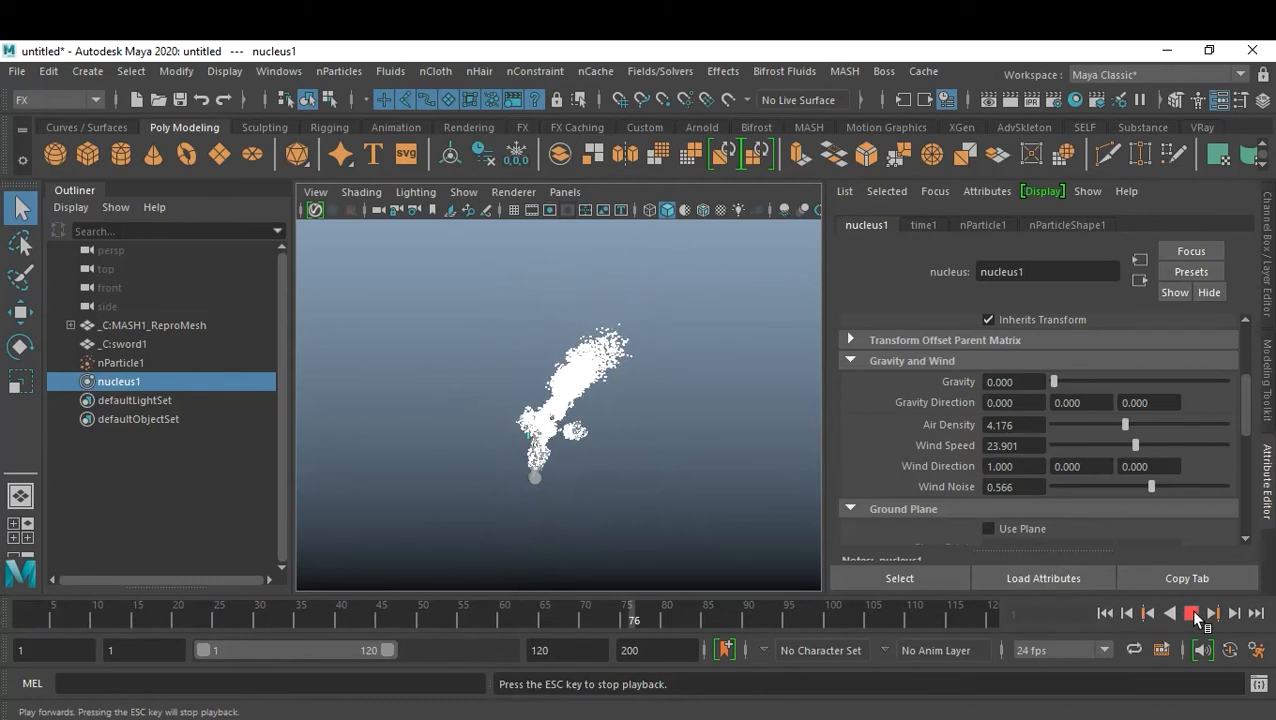
pyautogui.click(1192, 614)
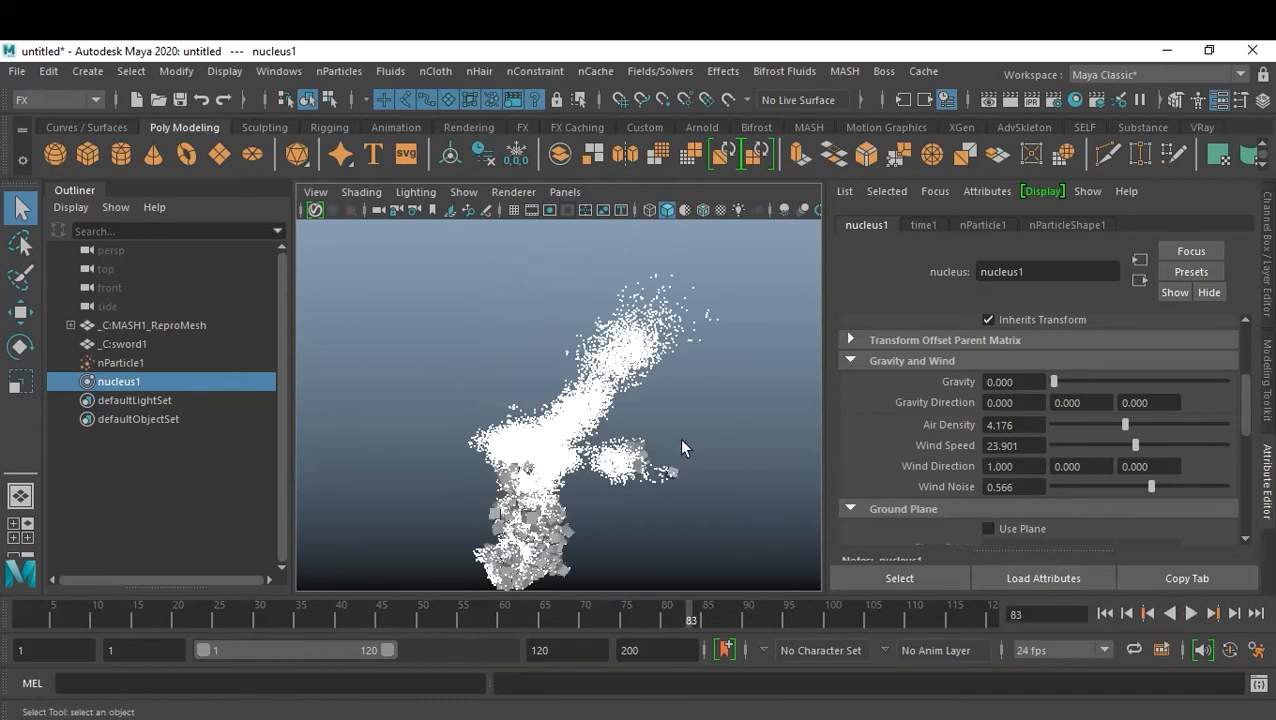
pyautogui.keyDown('alt'); pyautogui.moveTo(698, 511); pyautogui.dragTo(681, 416, button='middle'); pyautogui.keyUp('alt')
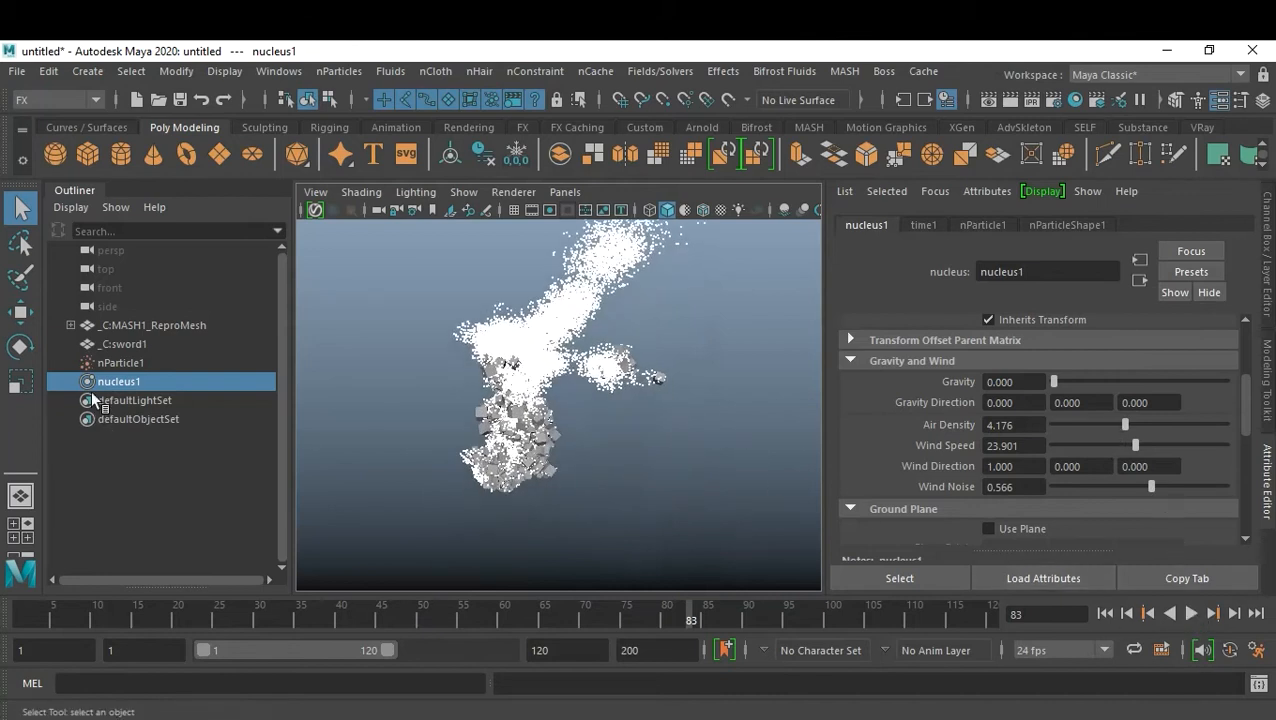
# - Set nParticle1's lifespan to 0.2 and check the shorter-lived particles by playing from the first frame to frame 55
pyautogui.click(121, 363)
pyautogui.click(1034, 408)
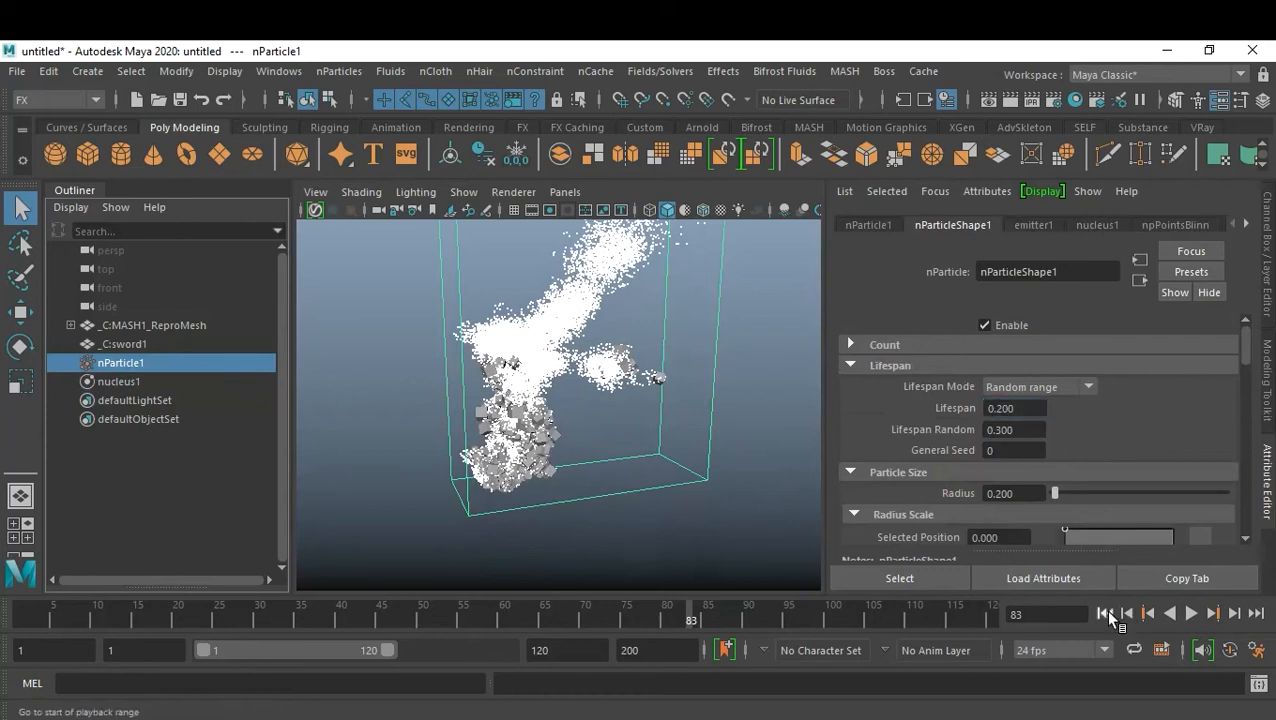
pyautogui.click(1105, 613)
pyautogui.click(1190, 613)
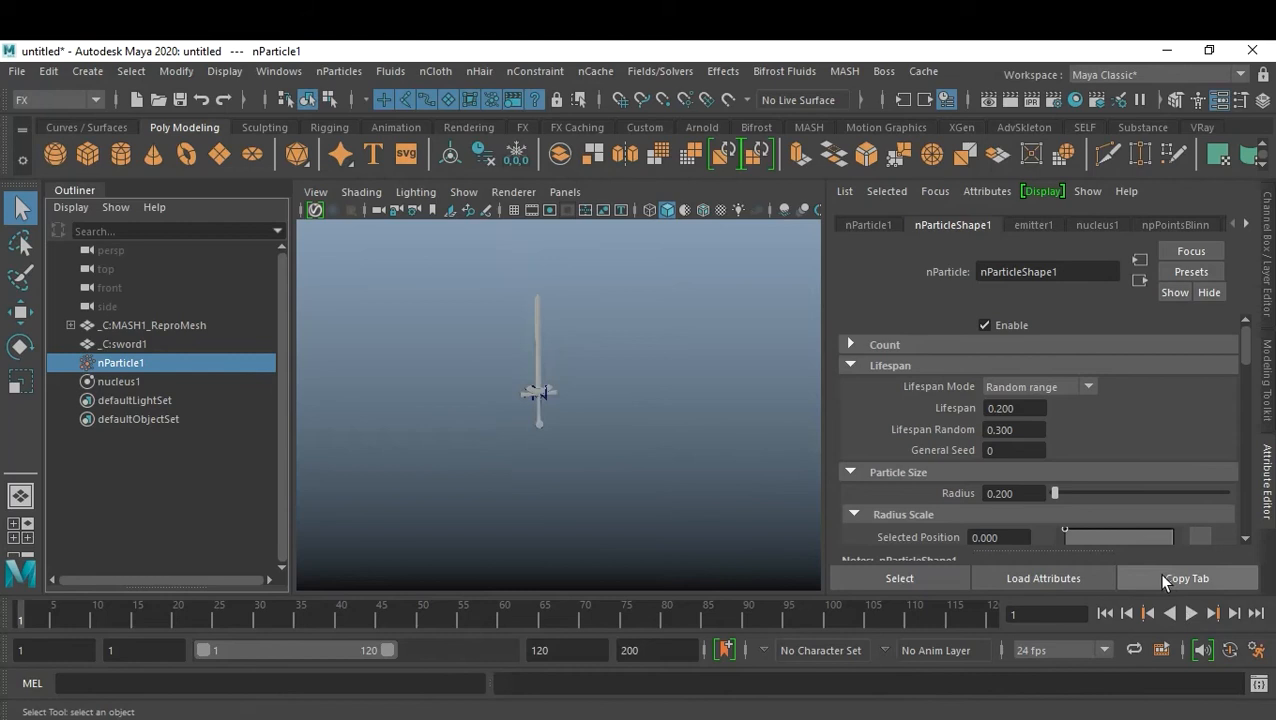
pyautogui.click(1190, 612)
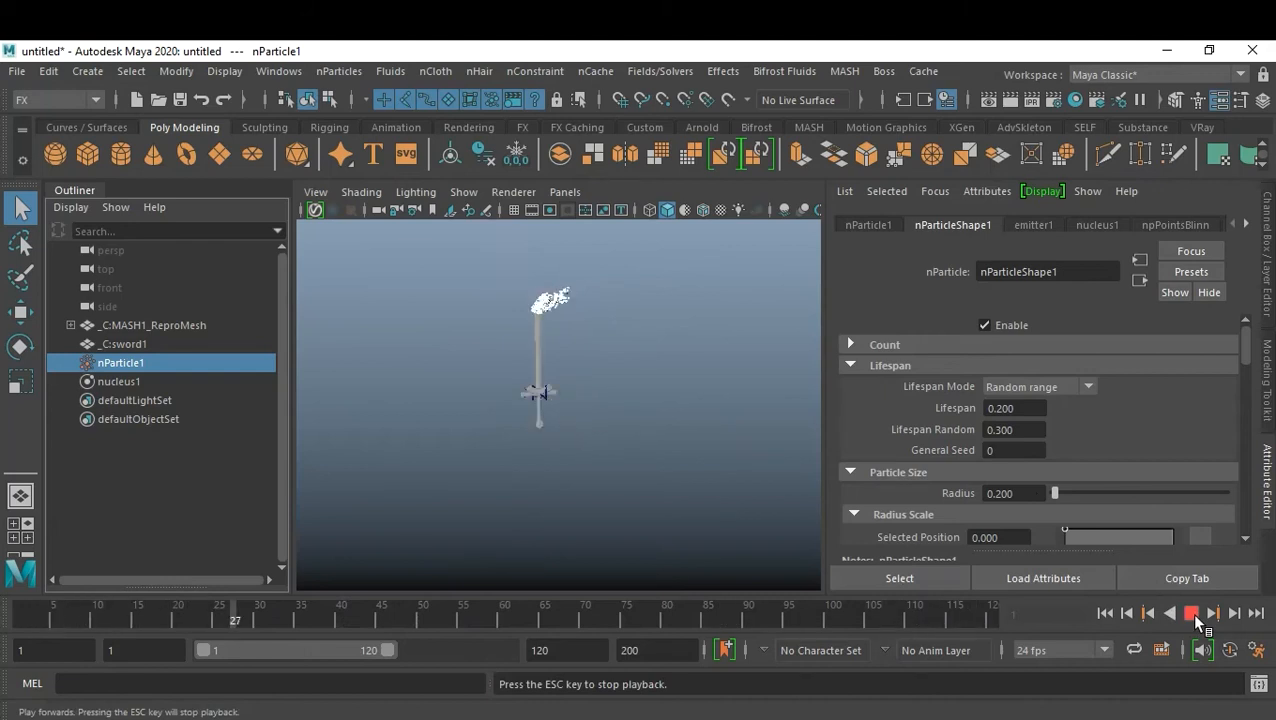
pyautogui.click(1190, 612)
pyautogui.scroll(3, 643, 412)
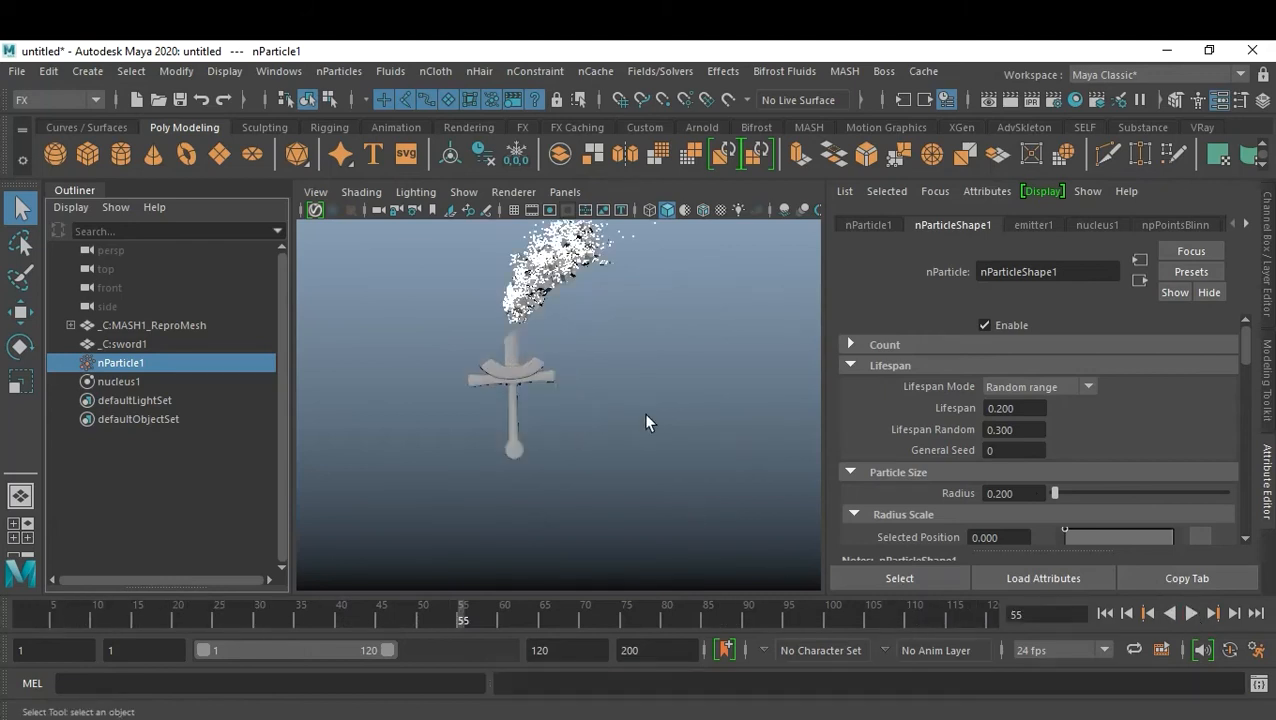
pyautogui.keyDown('alt'); pyautogui.moveTo(589, 356); pyautogui.dragTo(623, 424); pyautogui.keyUp('alt')
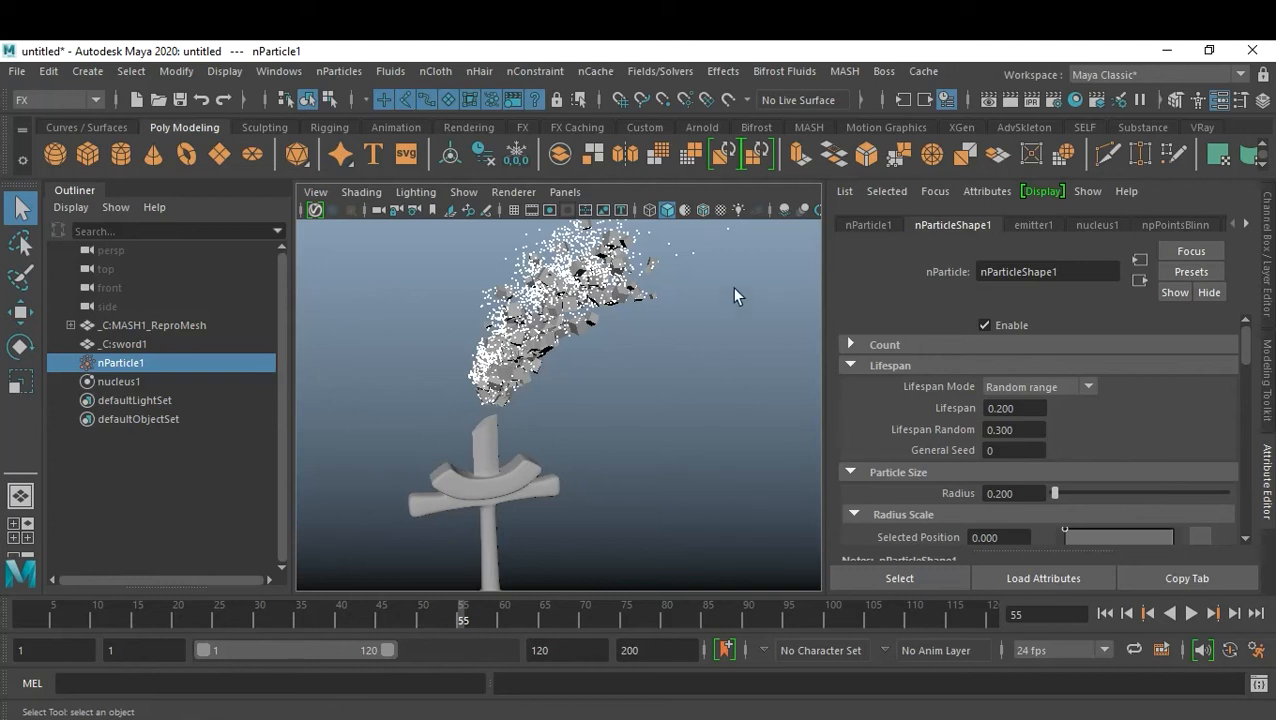
# - Add a Turbulence field to the selected nParticle1 object
pyautogui.click(668, 70)
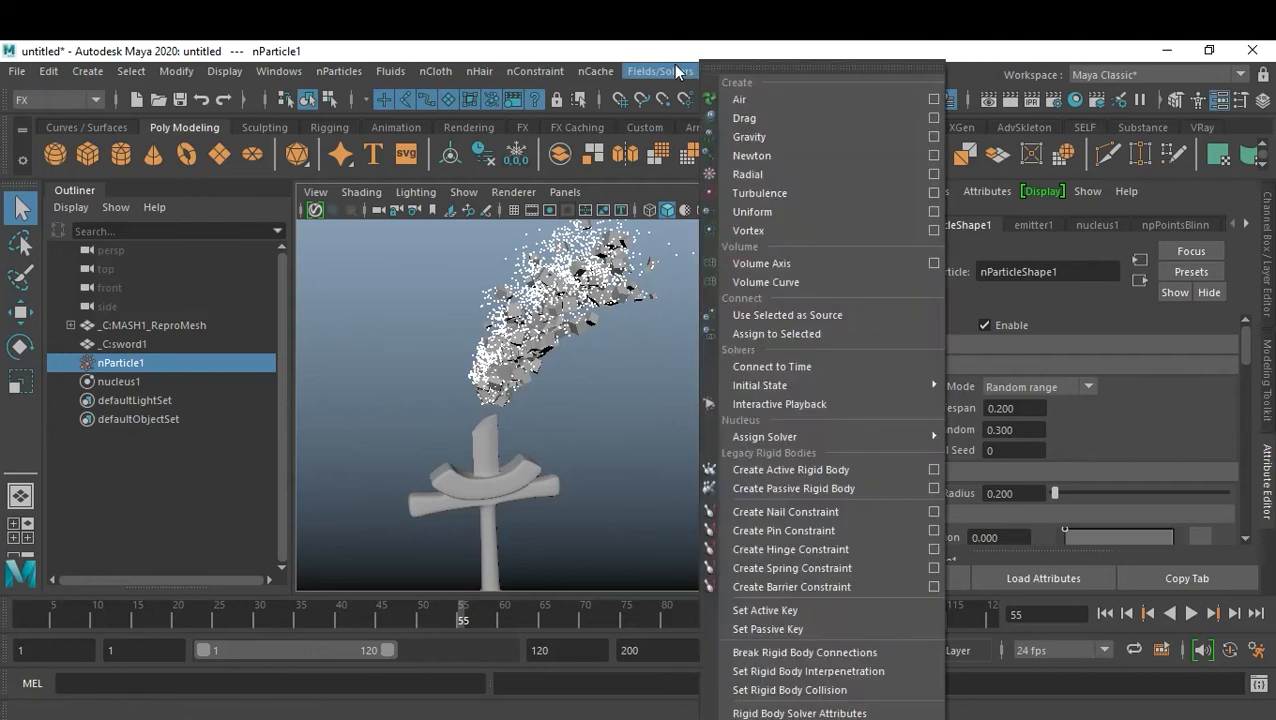
pyautogui.click(829, 193)
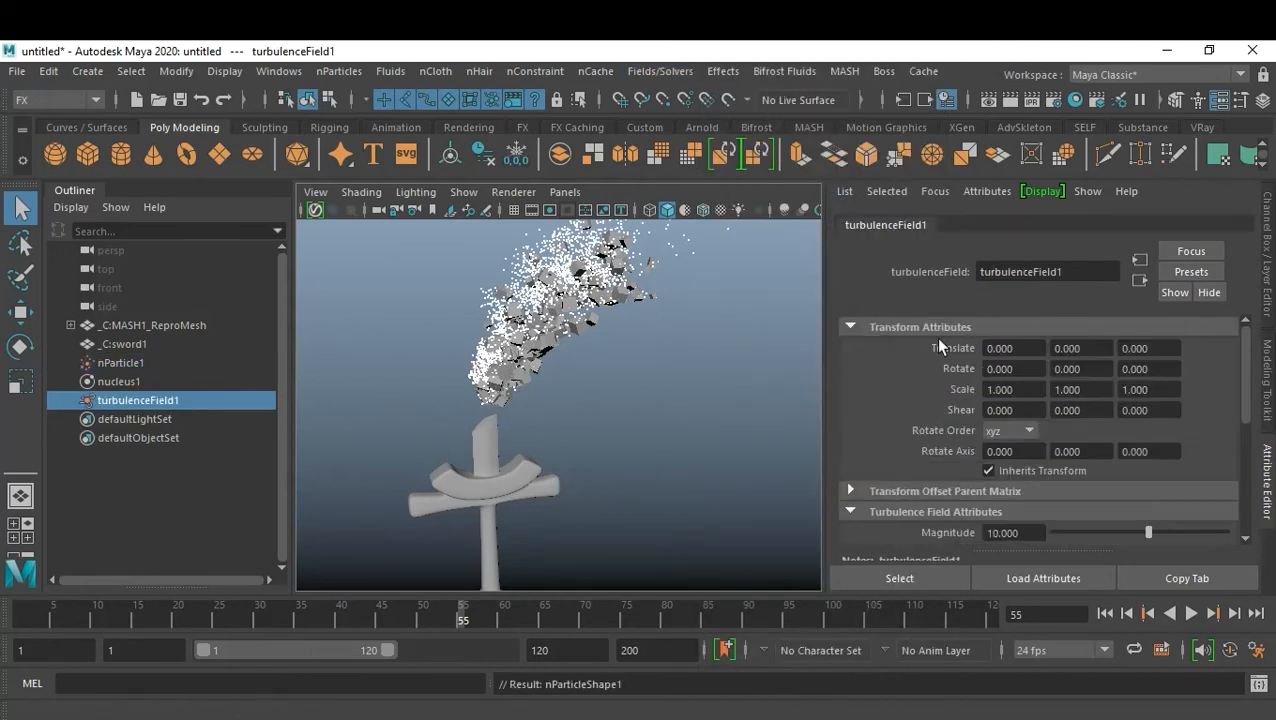
# - Set nucleus1's solver substeps to 7 and its time scale to 2
pyautogui.click(131, 380)
pyautogui.scroll(-5, 1044, 462)
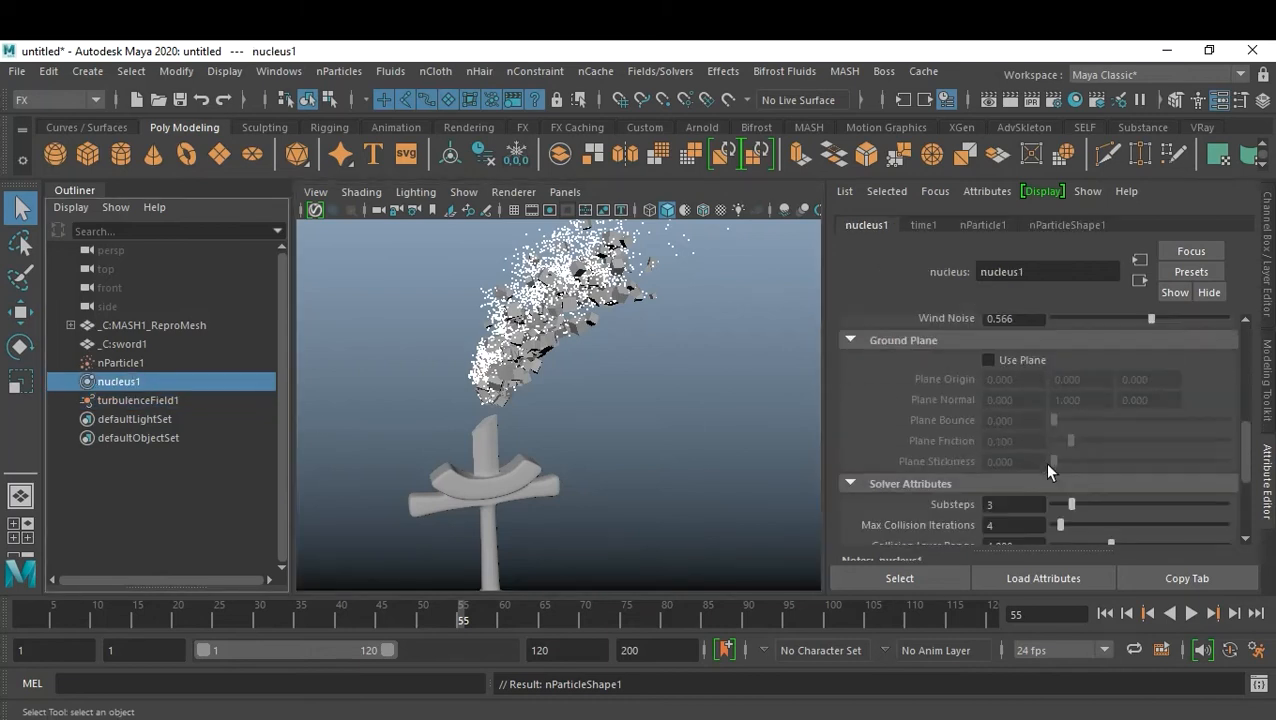
pyautogui.scroll(-3, 1044, 462)
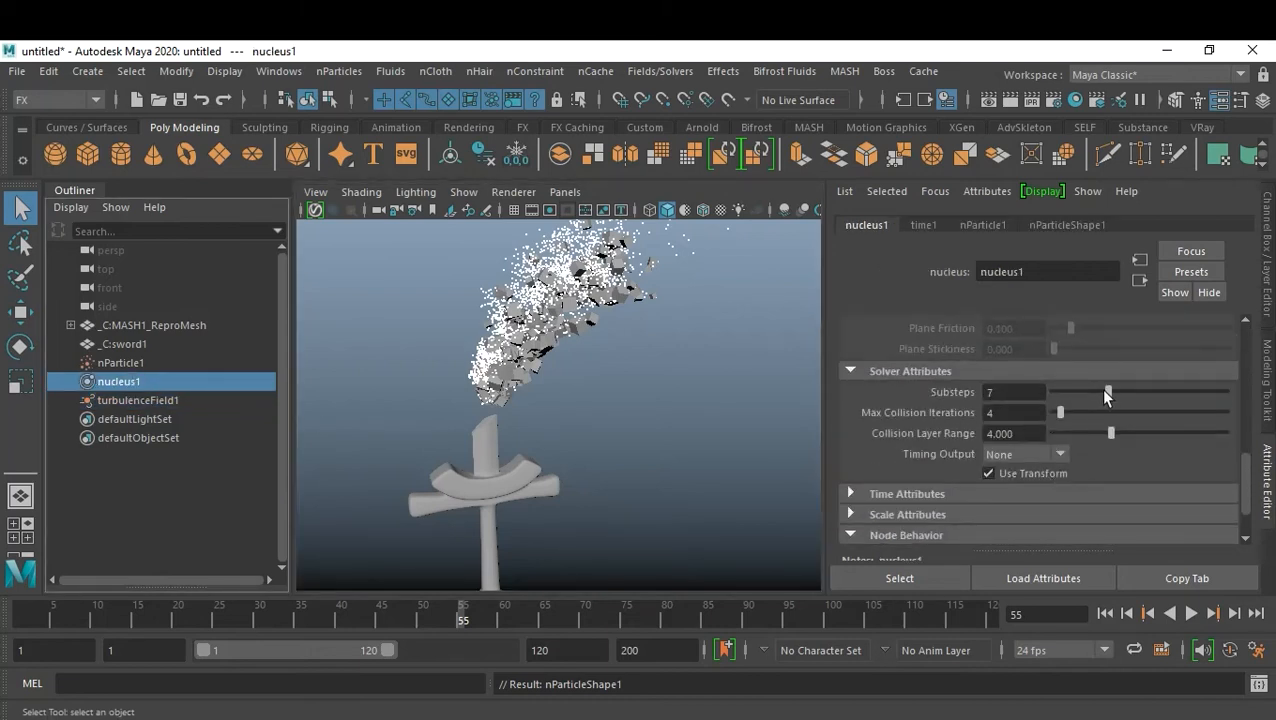
pyautogui.click(913, 513)
pyautogui.click(1032, 478)
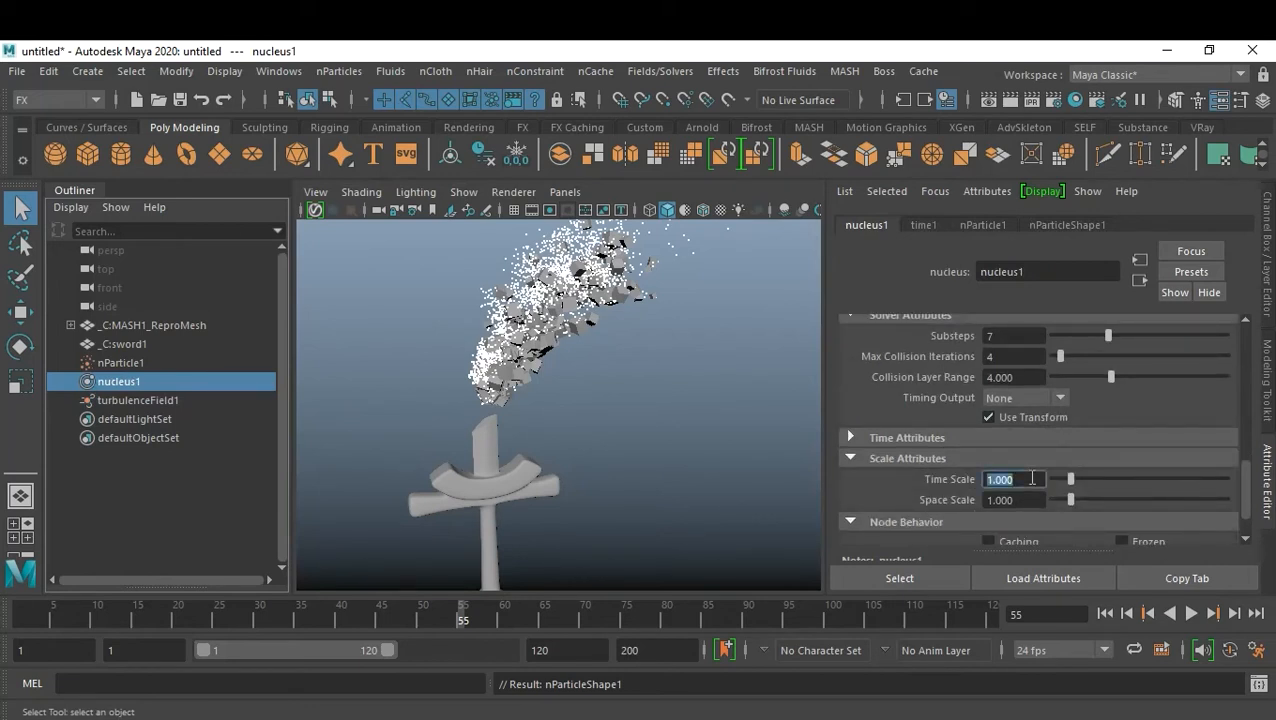
pyautogui.write('2')
pyautogui.press('Return')
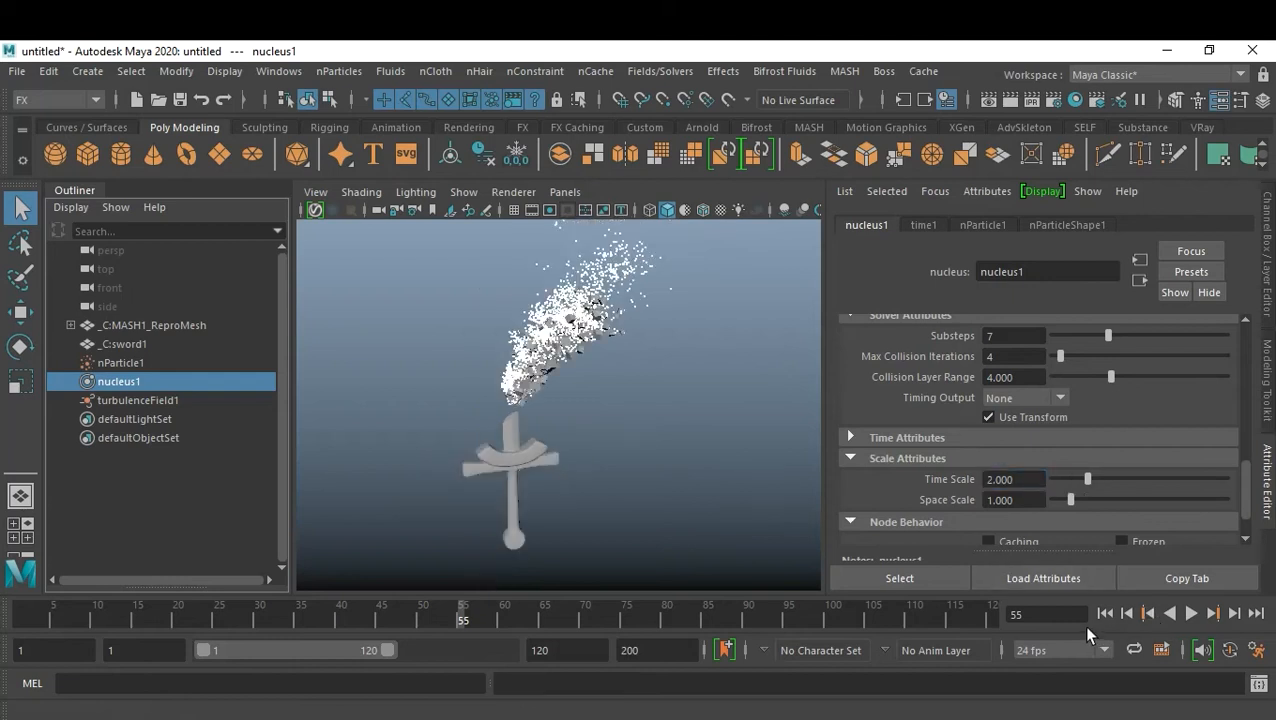
# - Play the turbulent simulation from the first frame, stop at frame 58 and examine the particles among the cubes
pyautogui.click(1104, 613)
pyautogui.scroll(-3, 735, 527)
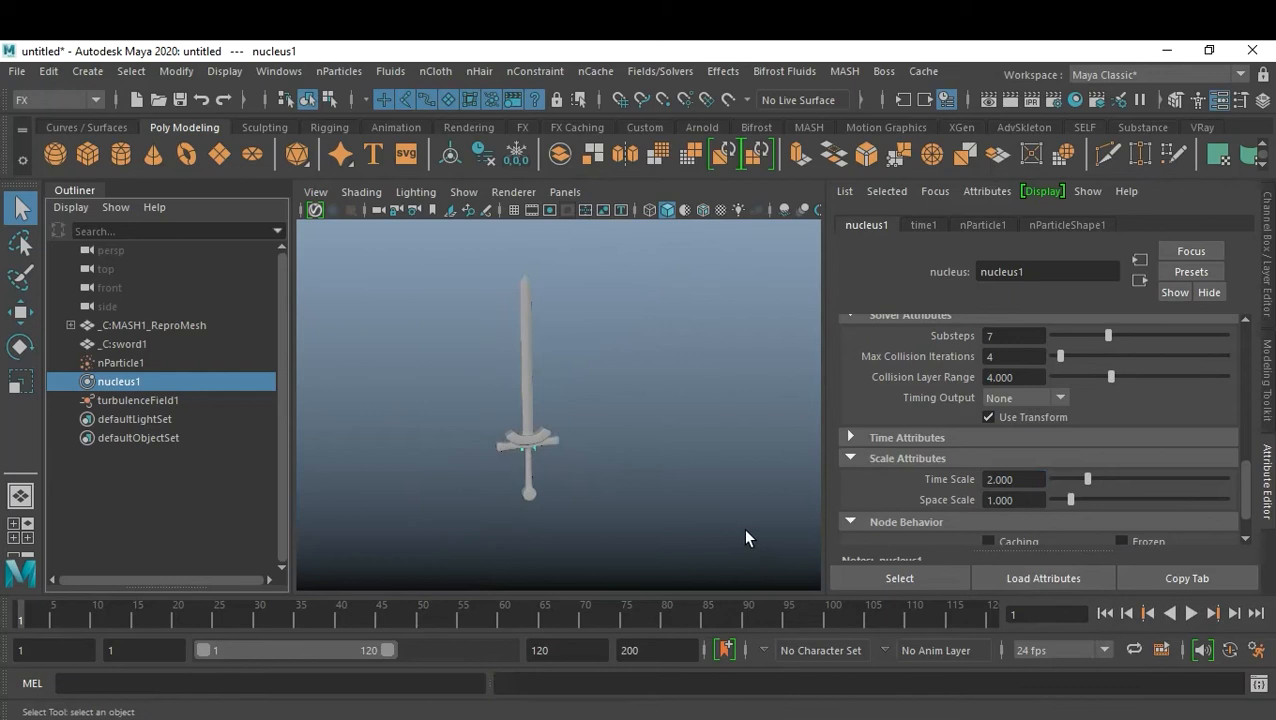
pyautogui.click(1191, 614)
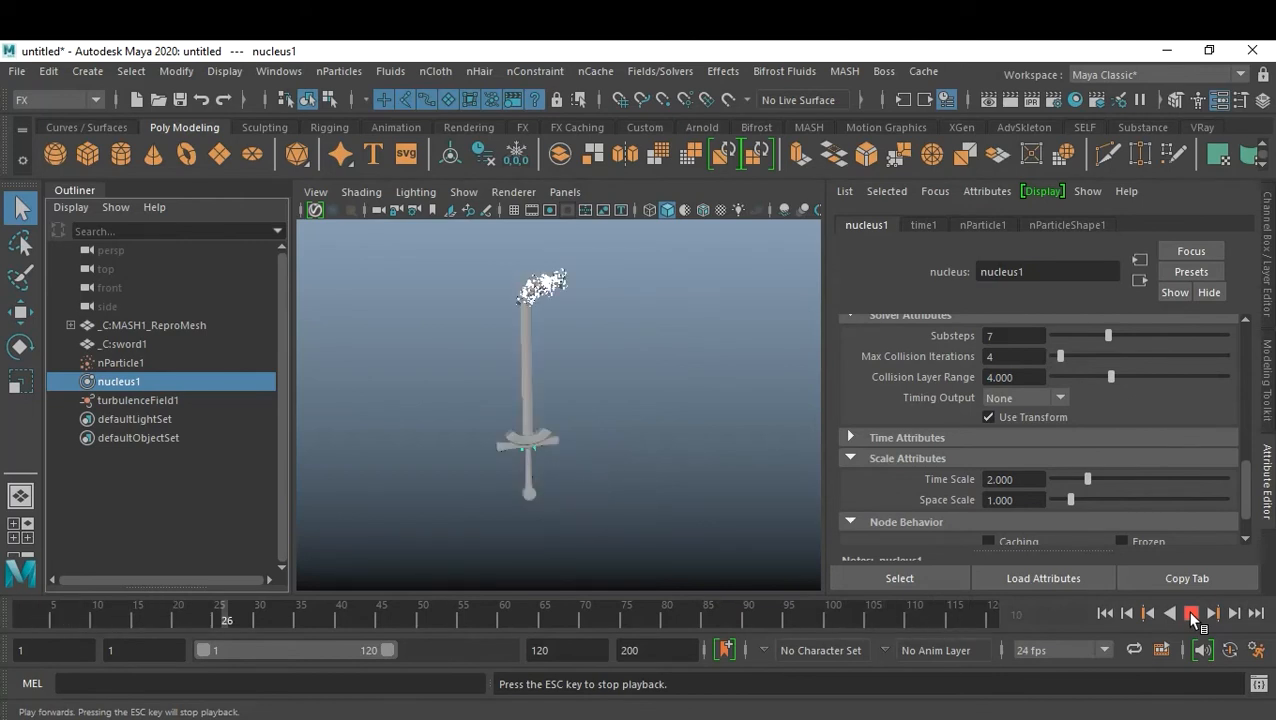
pyautogui.click(1190, 613)
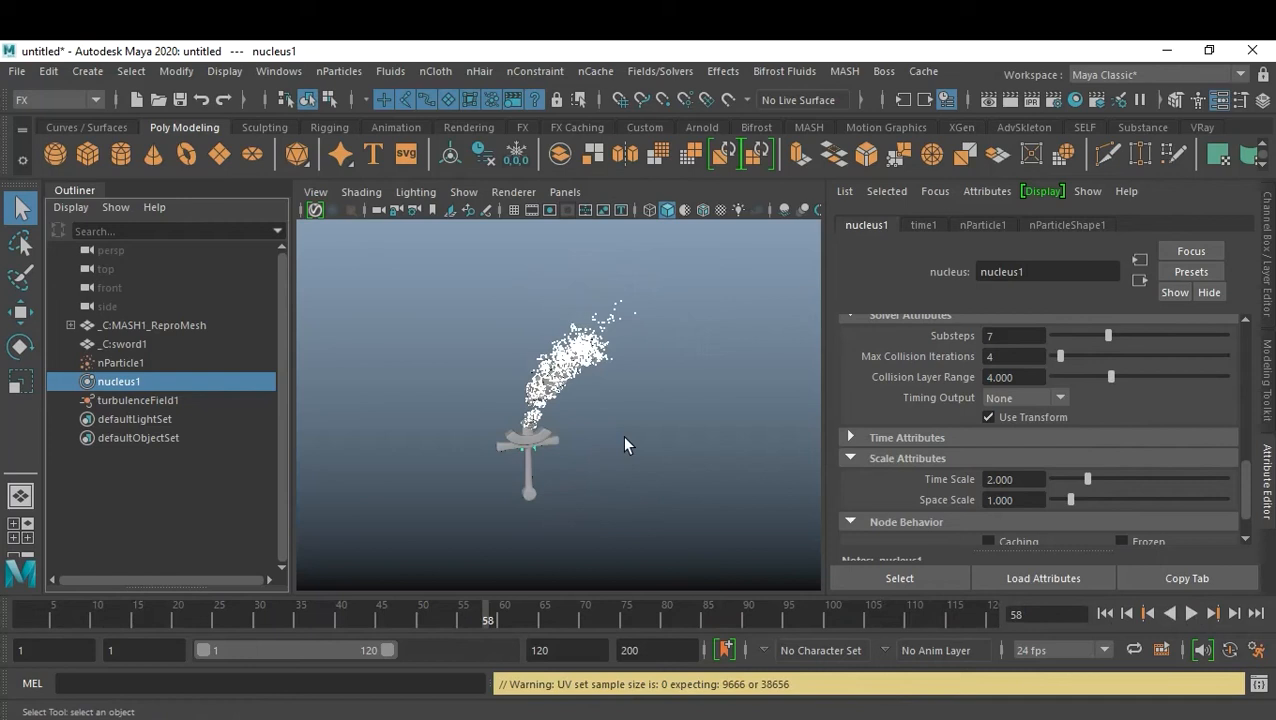
pyautogui.scroll(5, 622, 436)
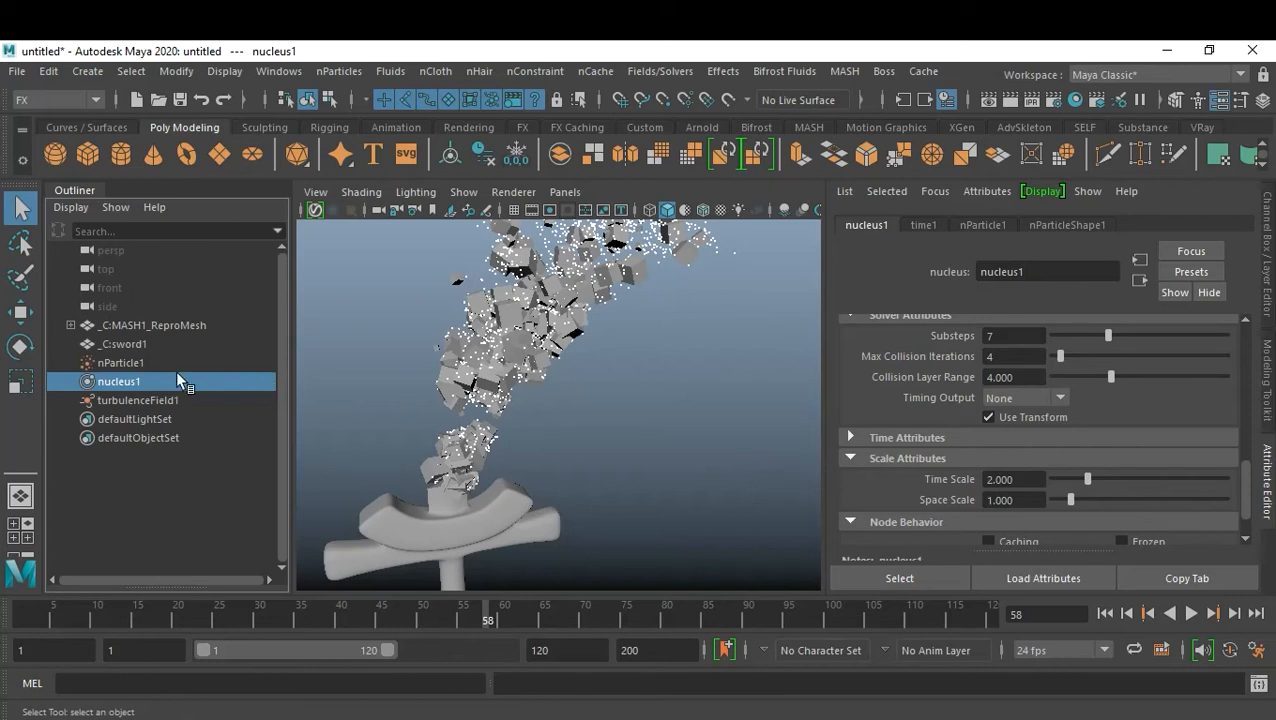
# - Set the emission rate of emitter1 under _C:MASH1_ReproMesh to 50 particles per second and return to the first frame
pyautogui.click(118, 362)
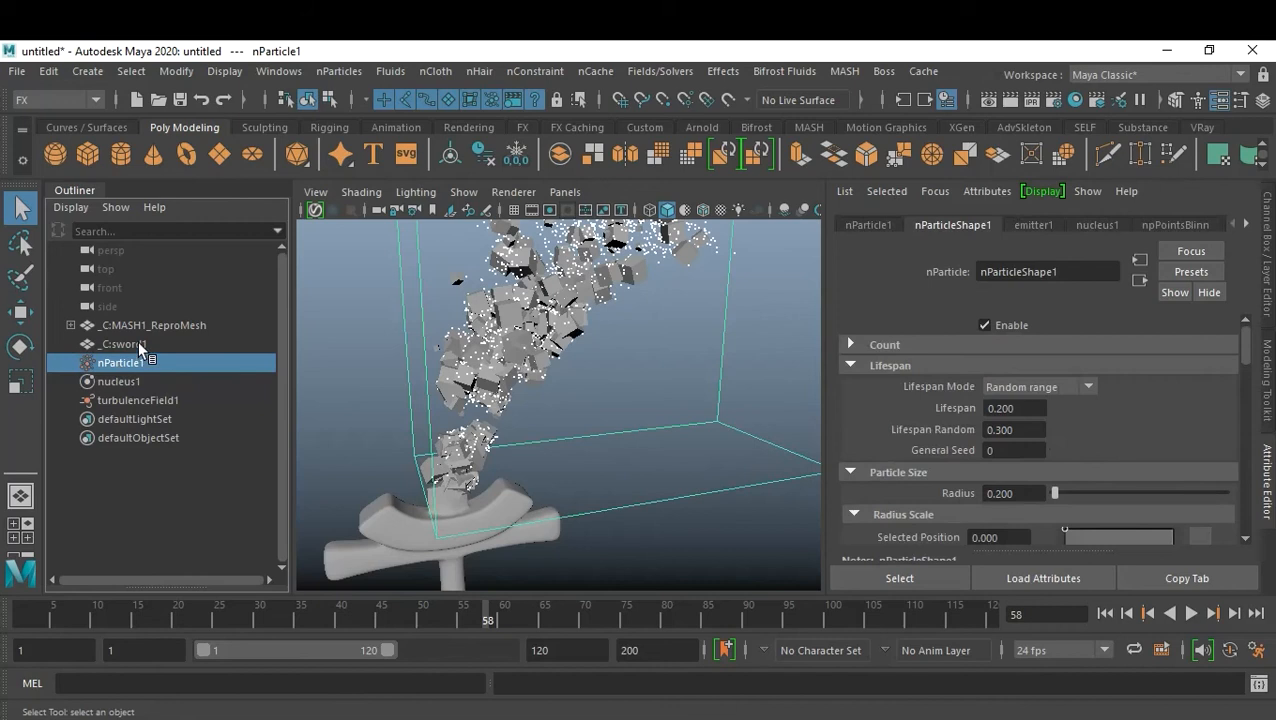
pyautogui.click(71, 324)
pyautogui.click(132, 342)
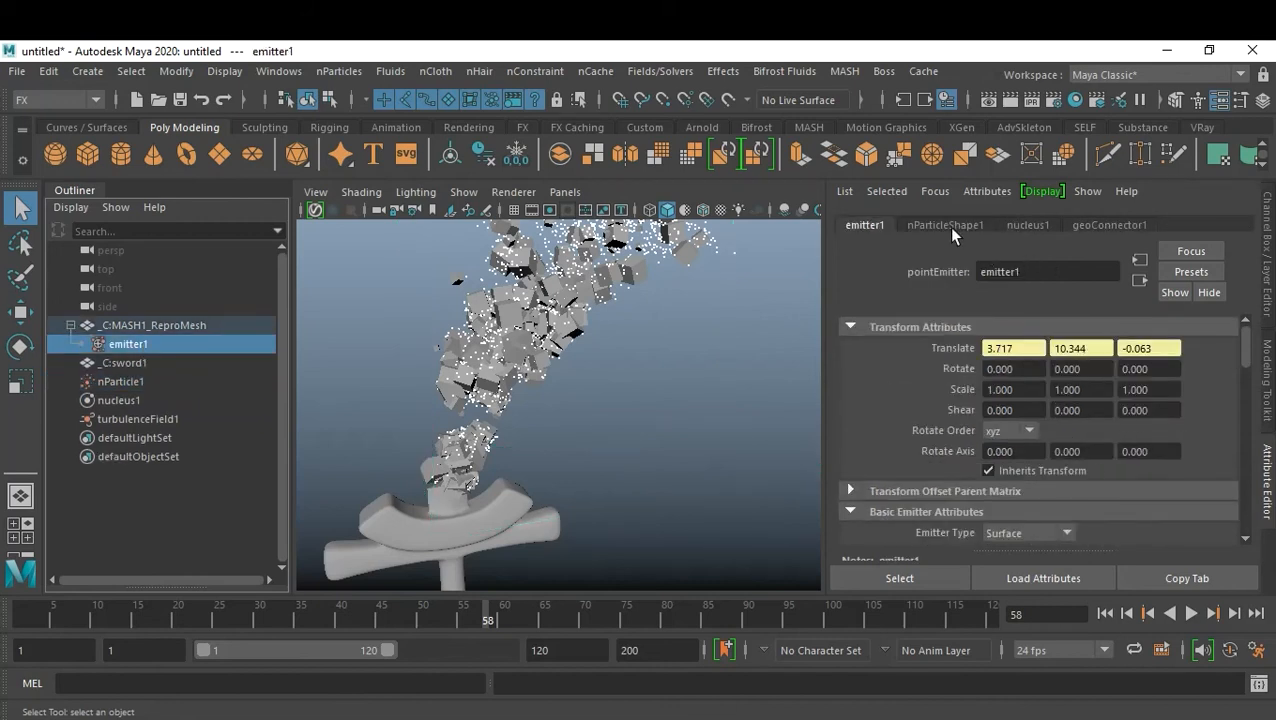
pyautogui.scroll(-3, 1094, 462)
pyautogui.doubleClick(1045, 434)
pyautogui.write('50')
pyautogui.press('Return')
pyautogui.scroll(-6, 632, 328)
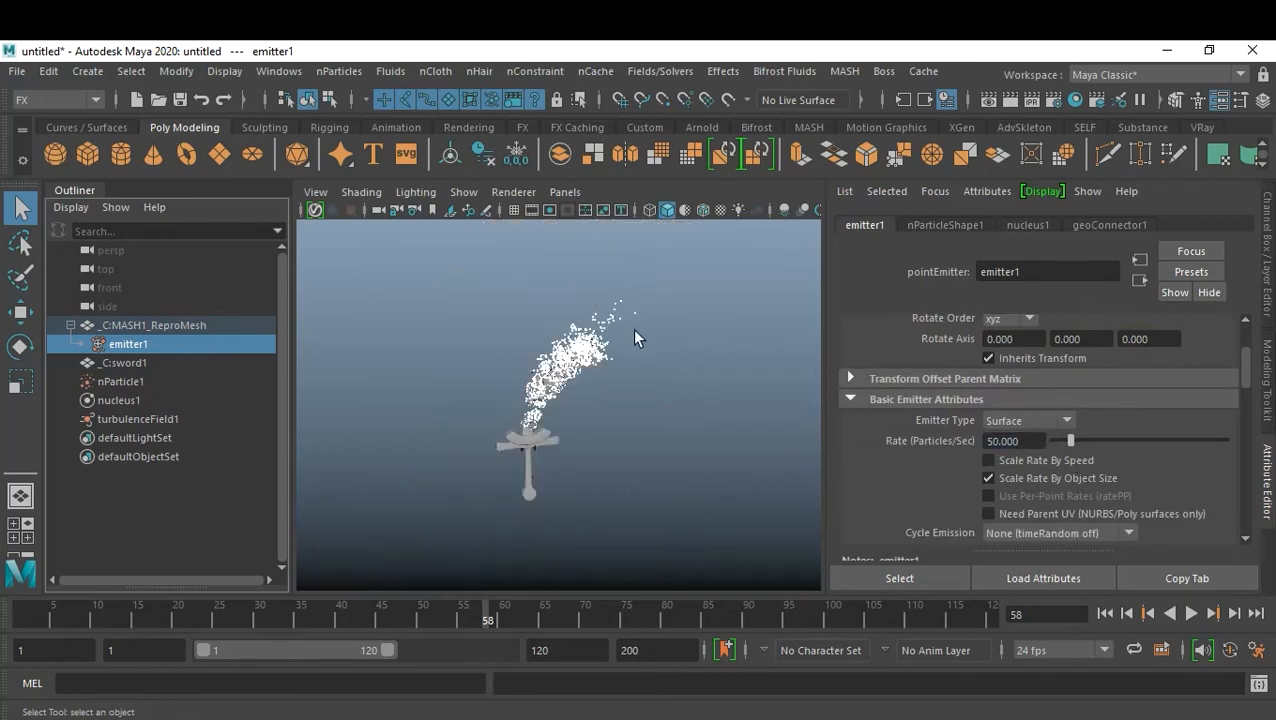
pyautogui.click(1103, 614)
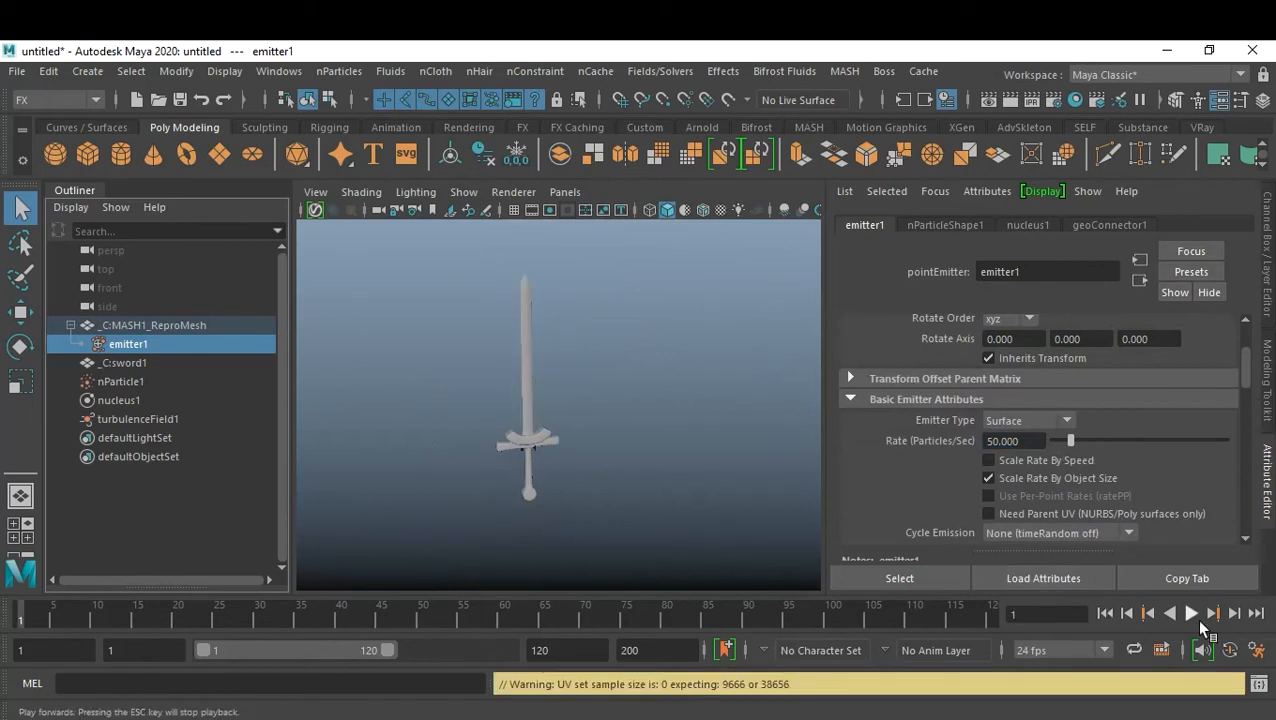
# - Play the simulation from the first frame, stop at frame 61 and examine the denser particles around the sword
pyautogui.click(1191, 615)
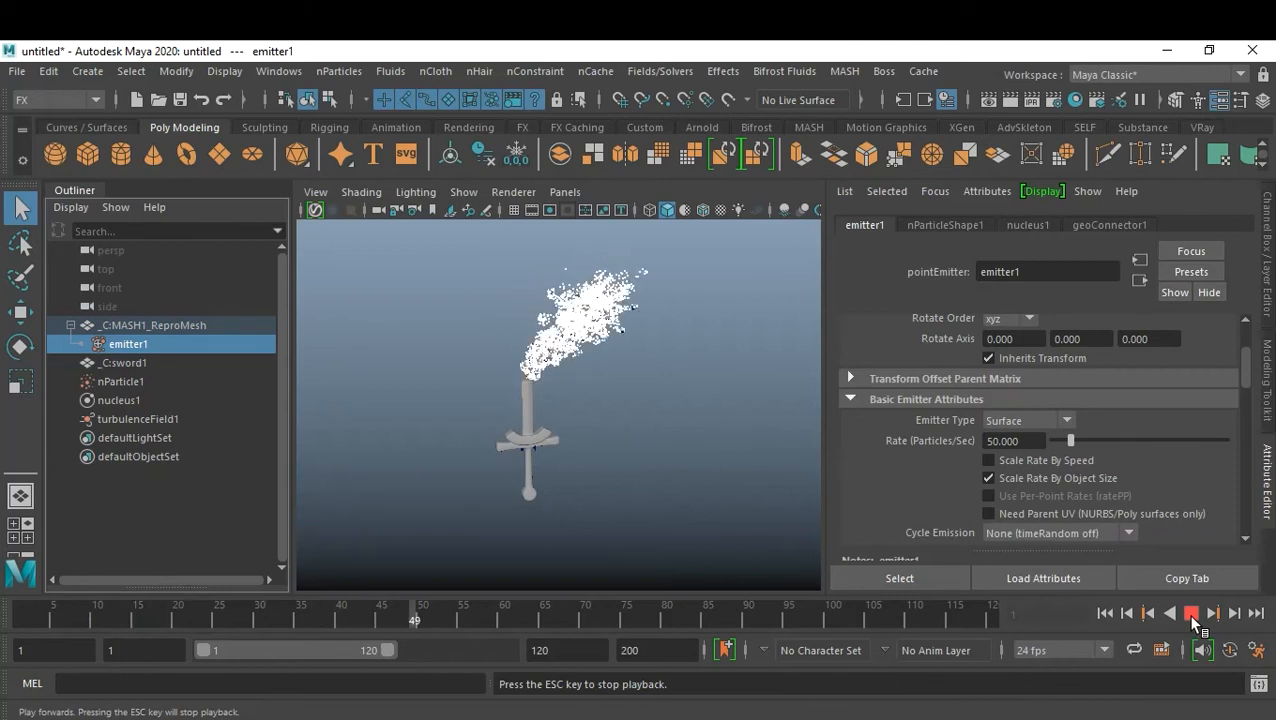
pyautogui.click(1191, 616)
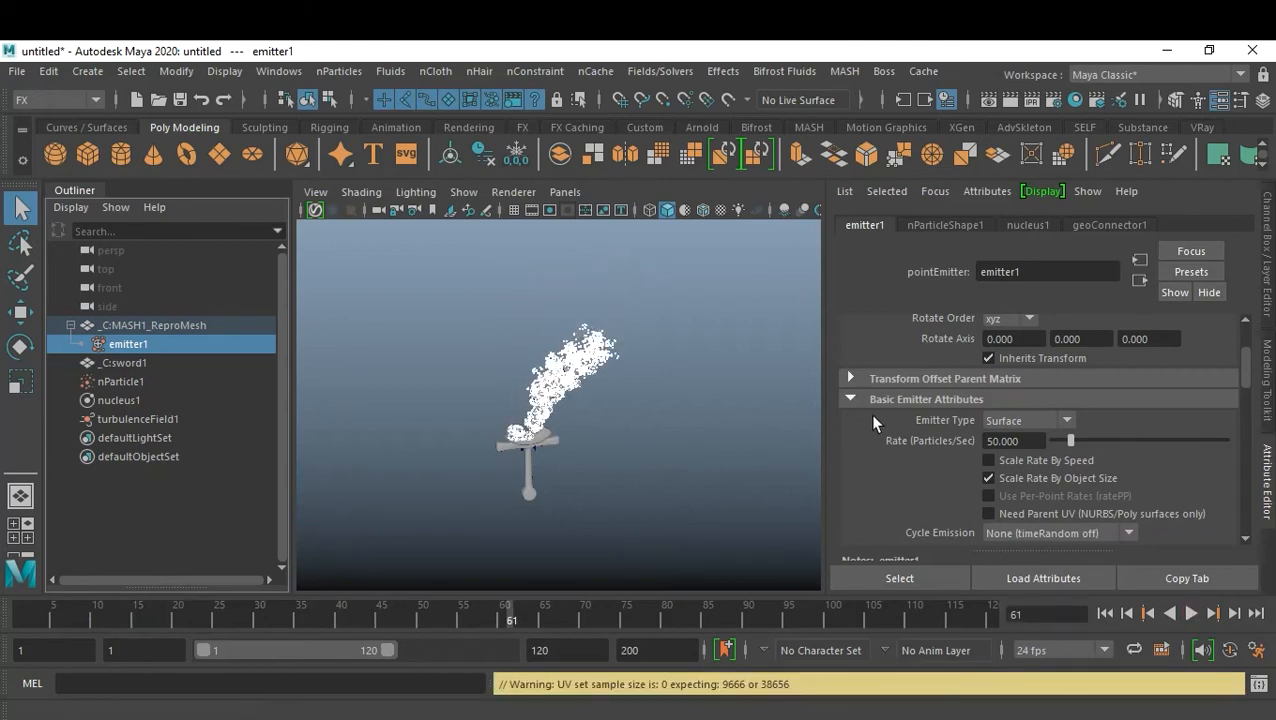
pyautogui.scroll(3, 686, 402)
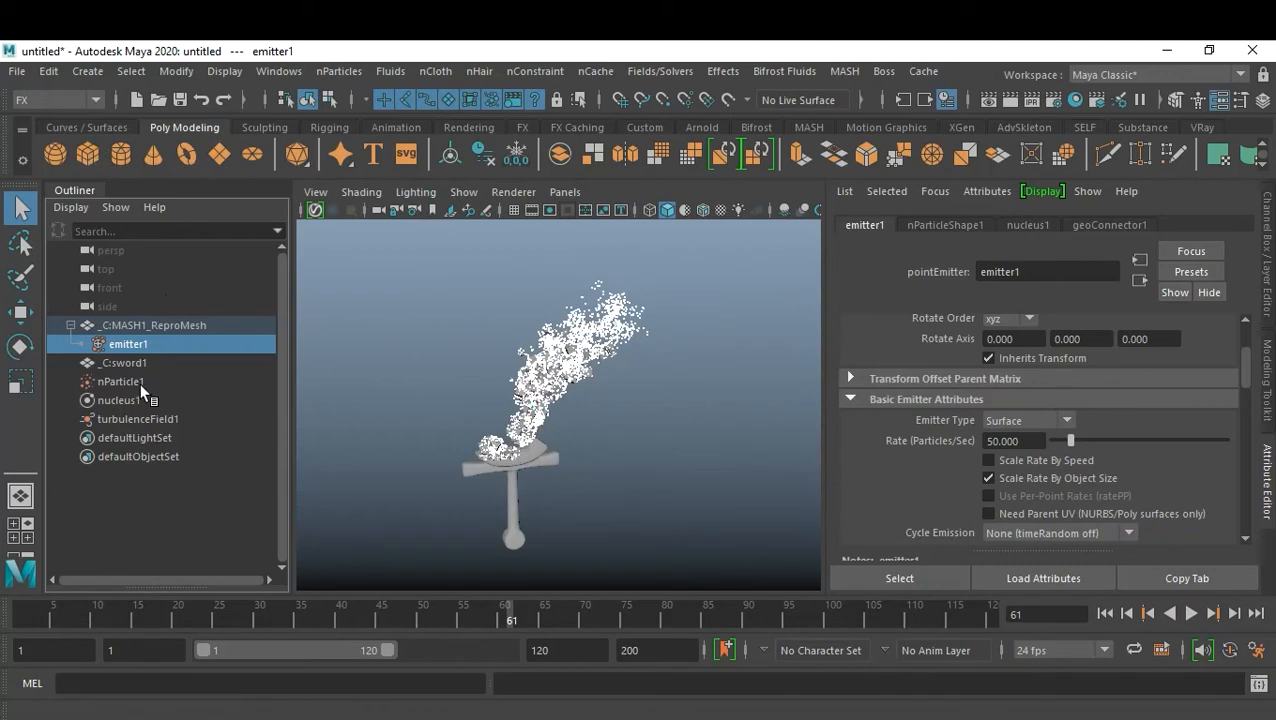
# - Set turbulenceField1's magnitude to 100 and its frequency to 5
pyautogui.click(136, 419)
pyautogui.scroll(-1, 1101, 460)
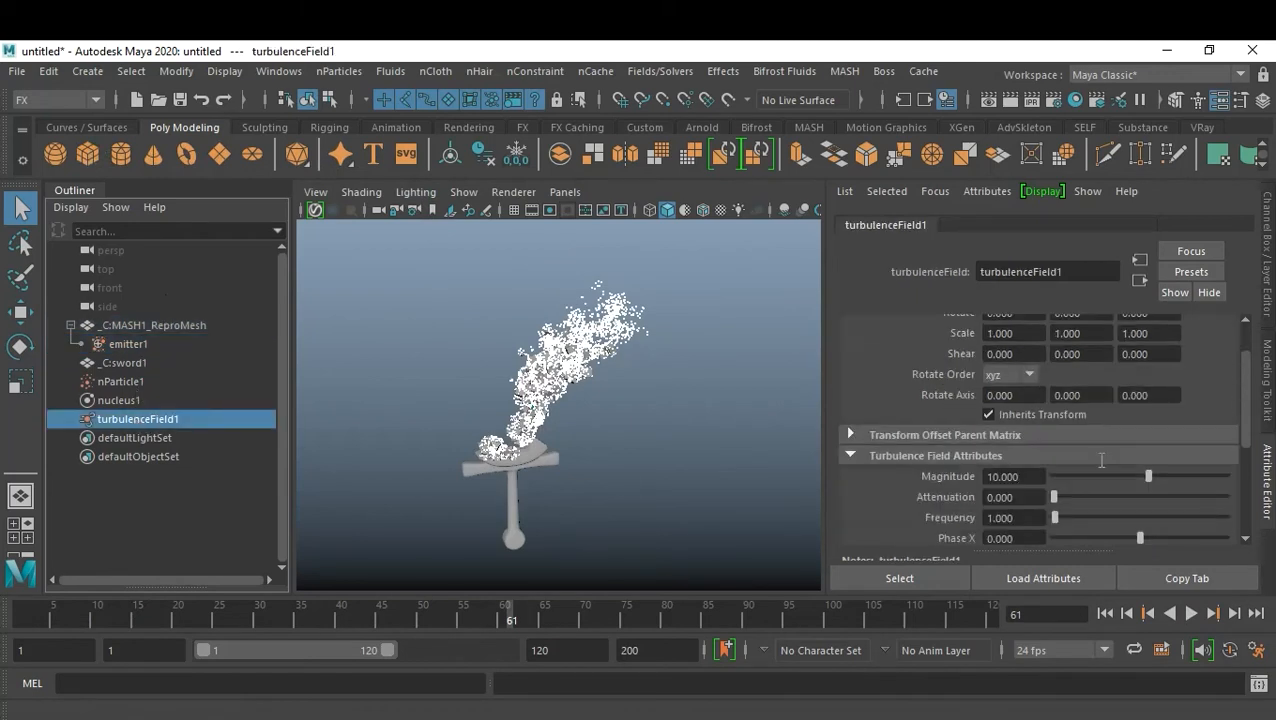
pyautogui.click(1020, 476)
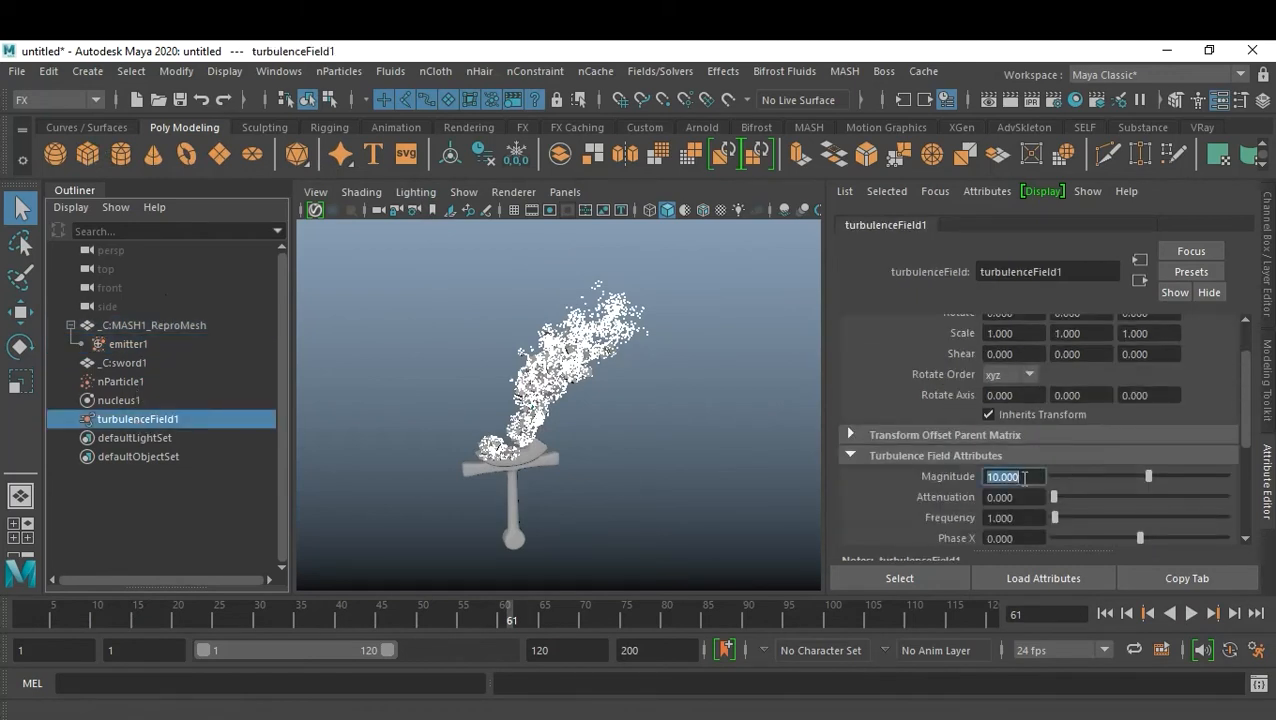
pyautogui.write('100')
pyautogui.press('Return')
pyautogui.click(1026, 518)
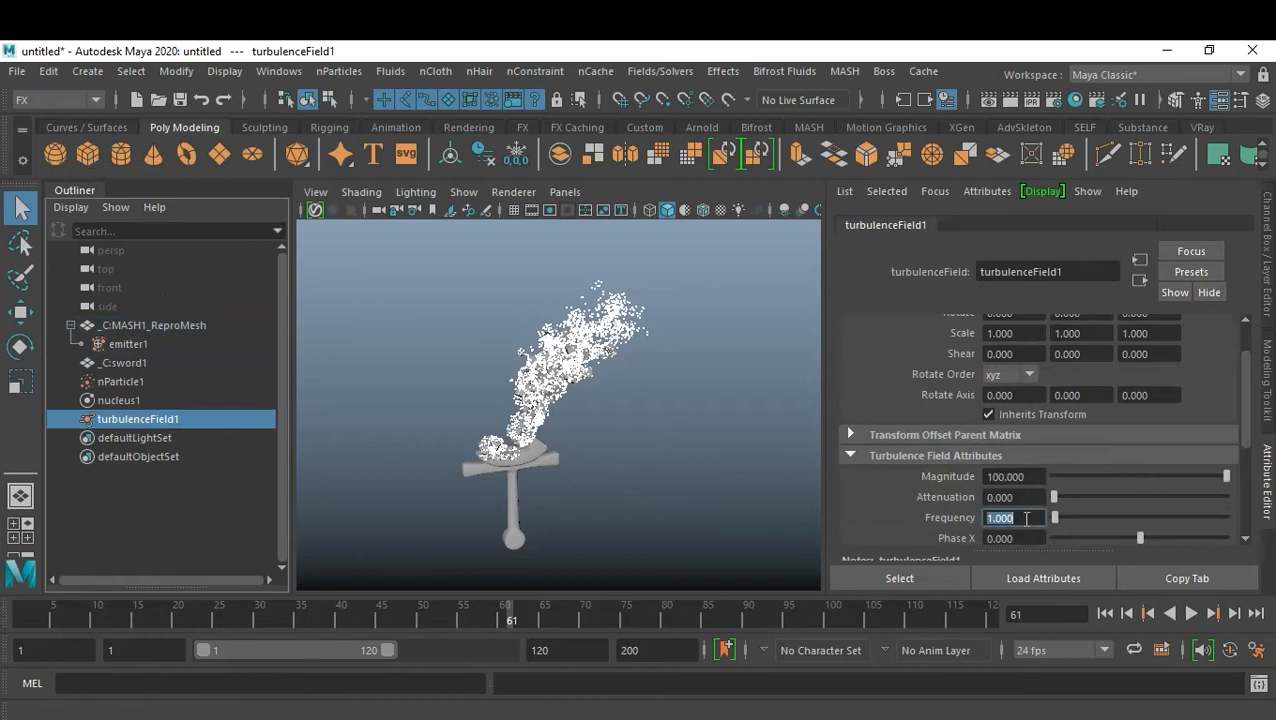
pyautogui.write('5')
pyautogui.press('Return')
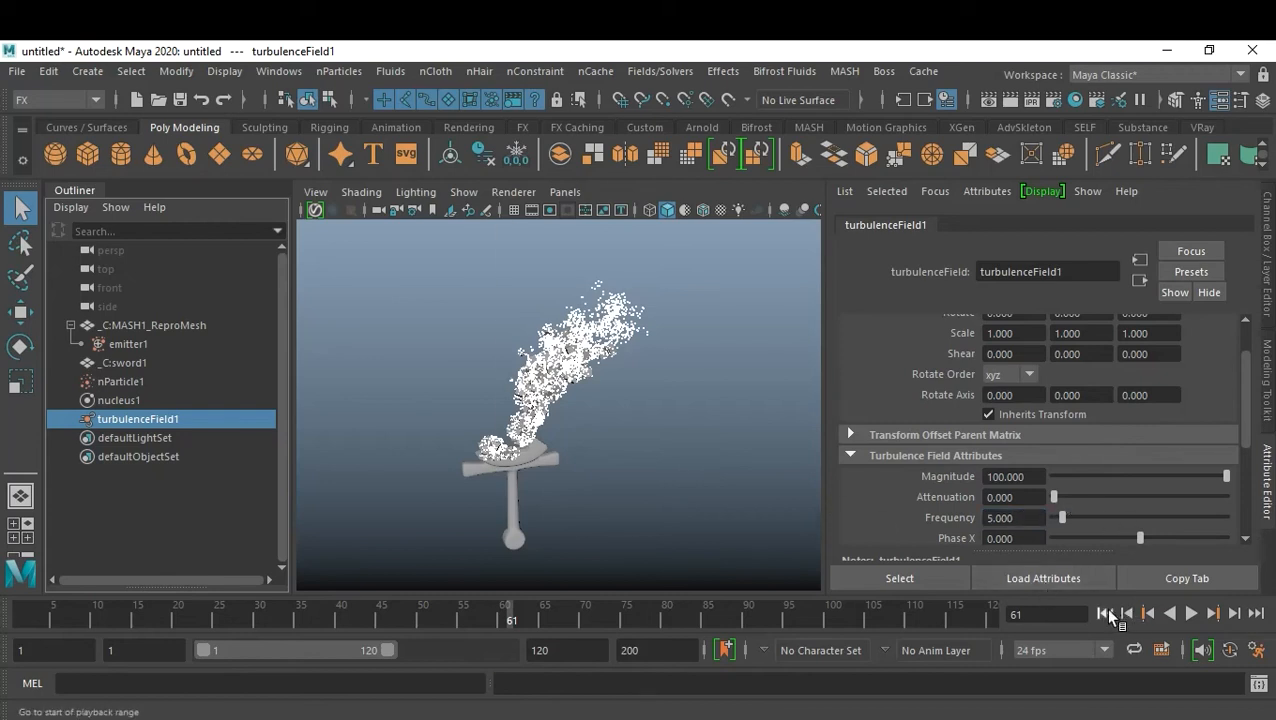
# - Play the simulation from the first frame through the full range to check the stronger turbulence, and stop it
pyautogui.click(1105, 613)
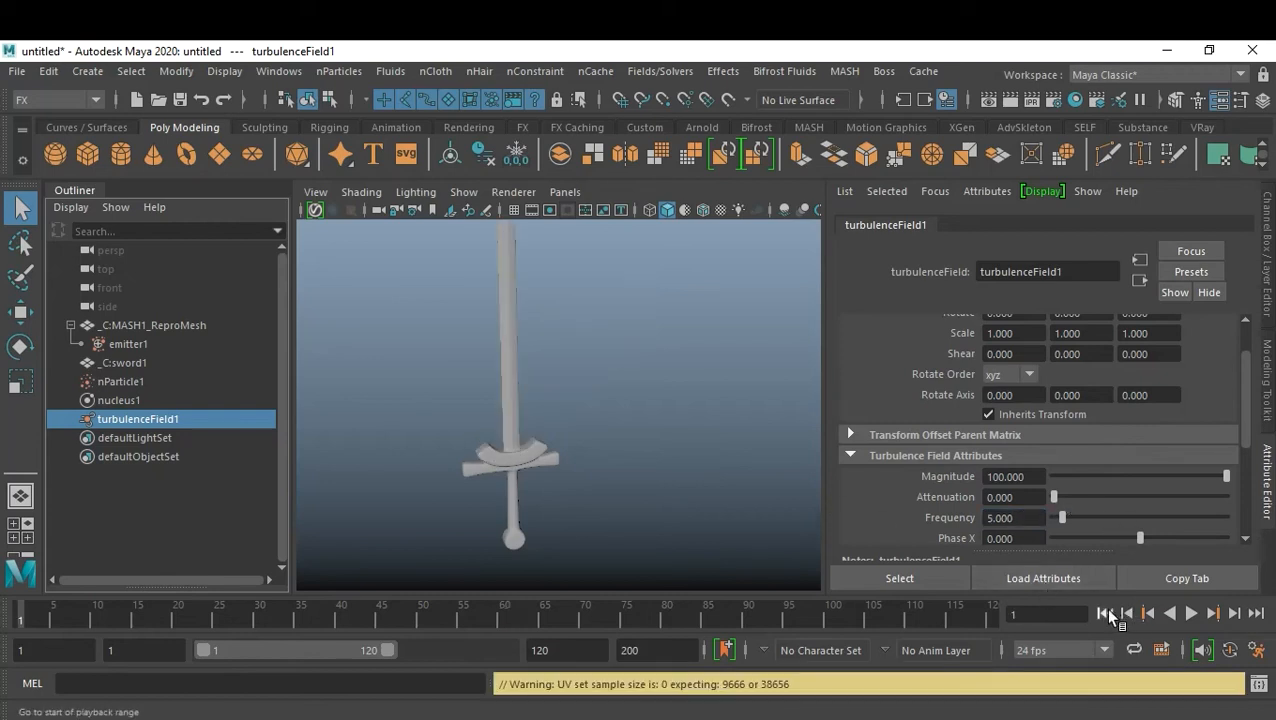
pyautogui.scroll(-3, 643, 475)
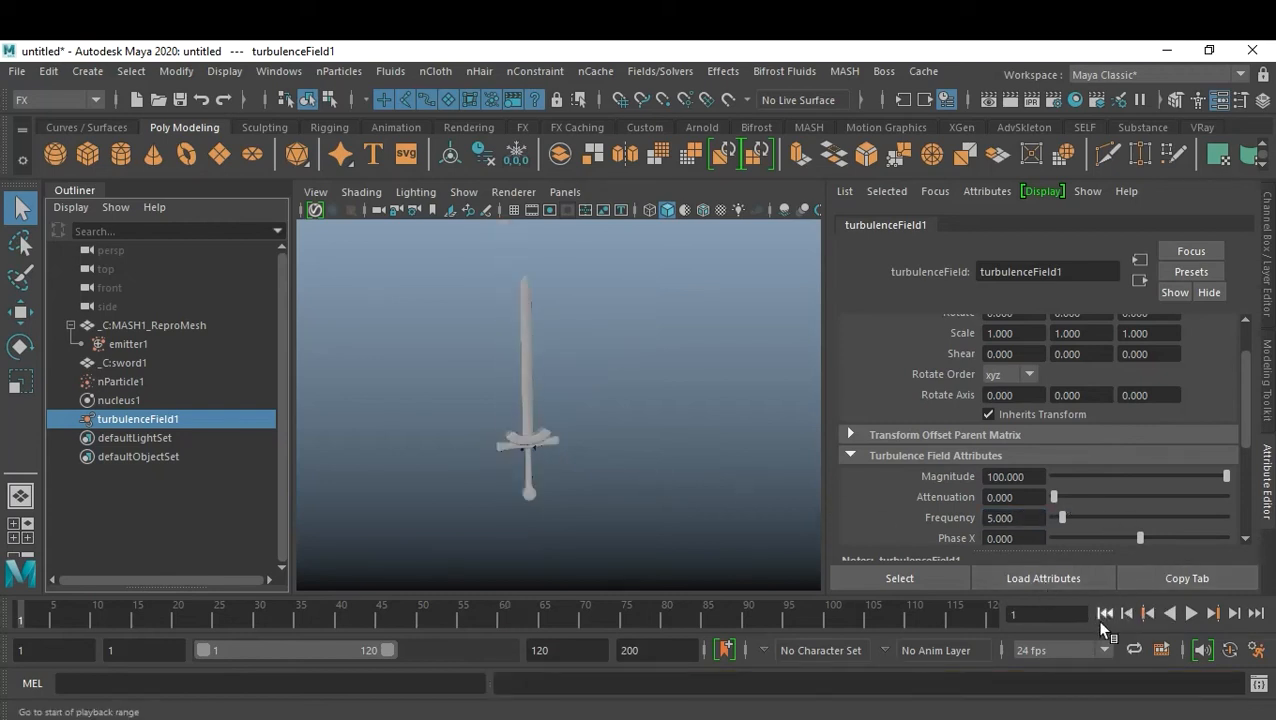
pyautogui.click(1191, 613)
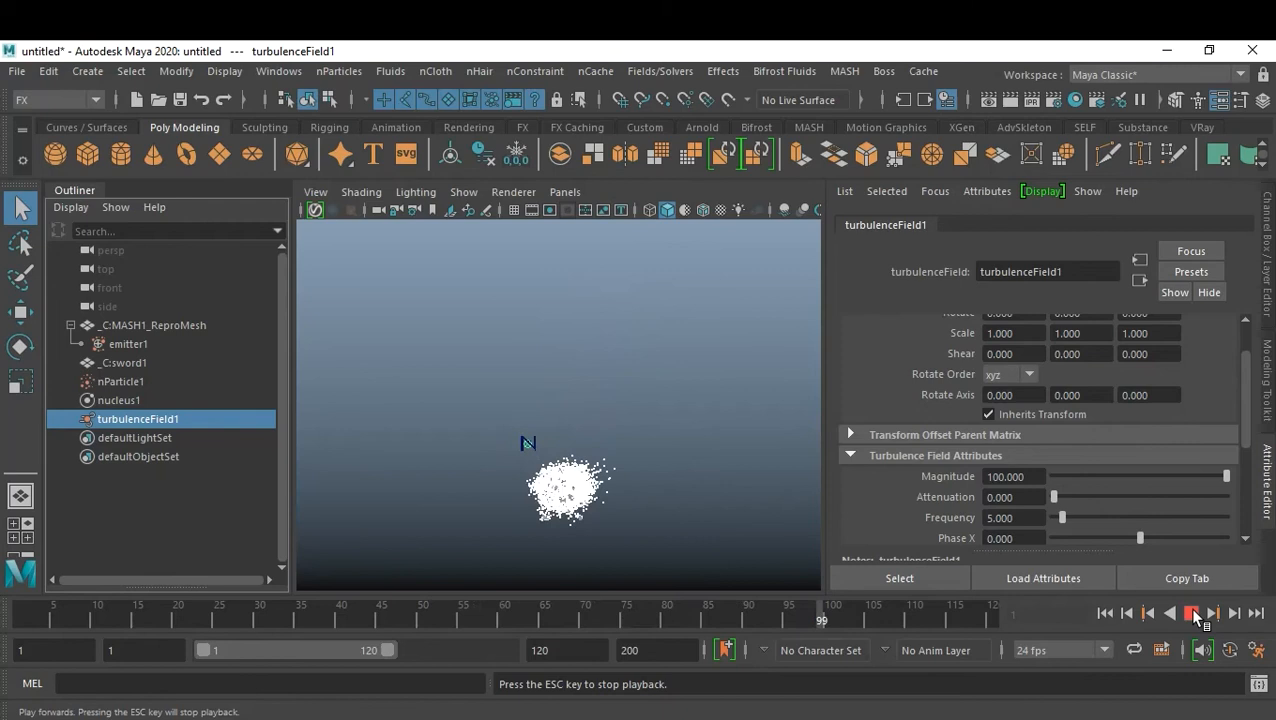
pyautogui.click(1193, 612)
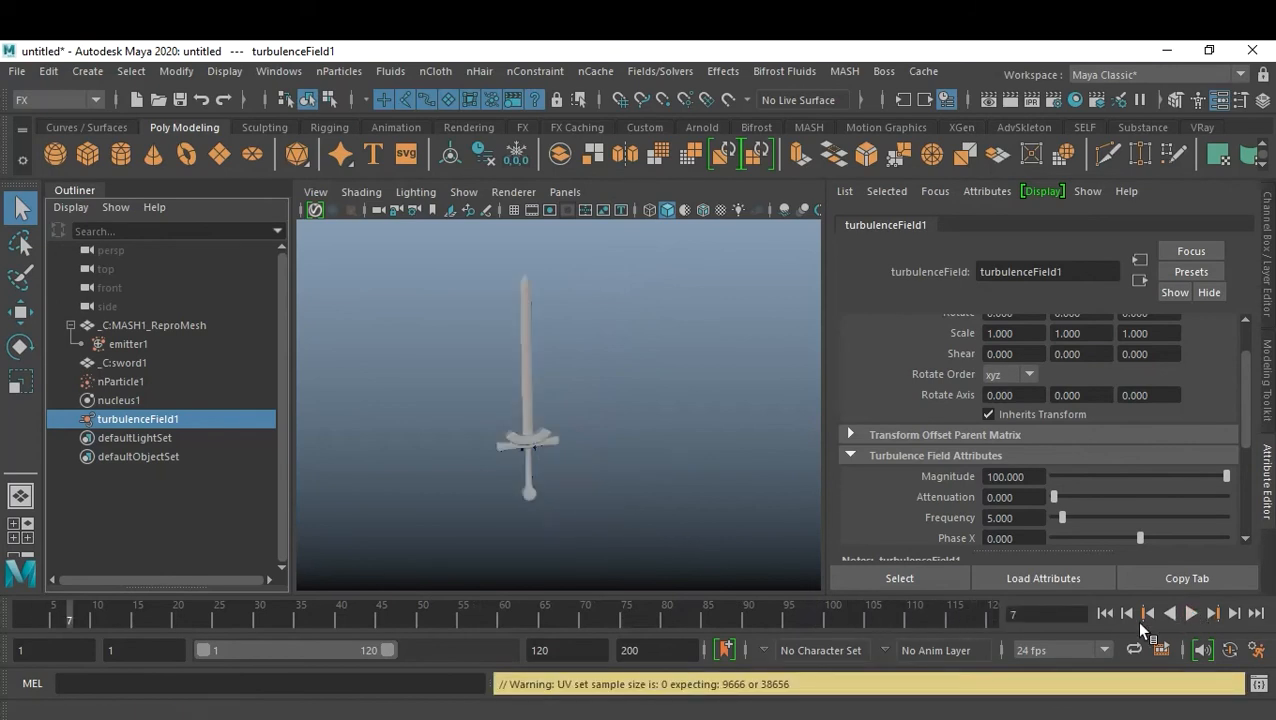
# - Create a polygon cube with a width, height and depth of 0.1
pyautogui.click(388, 383)
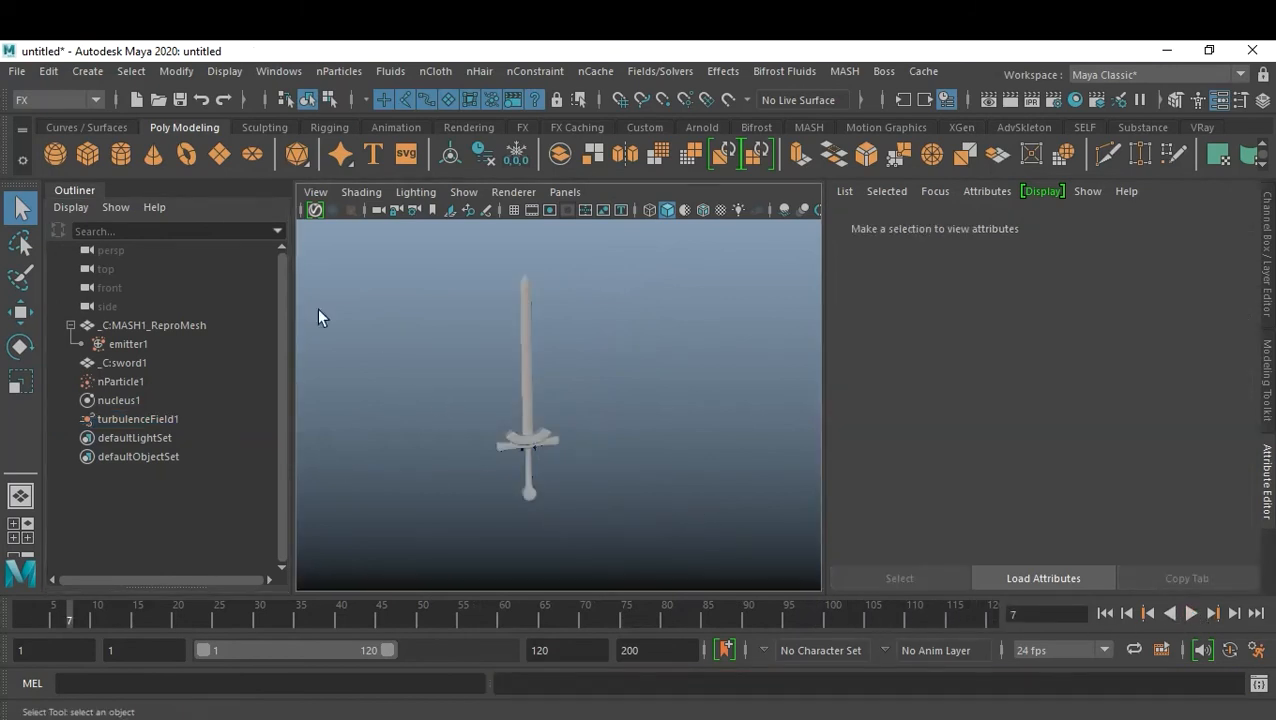
pyautogui.click(88, 153)
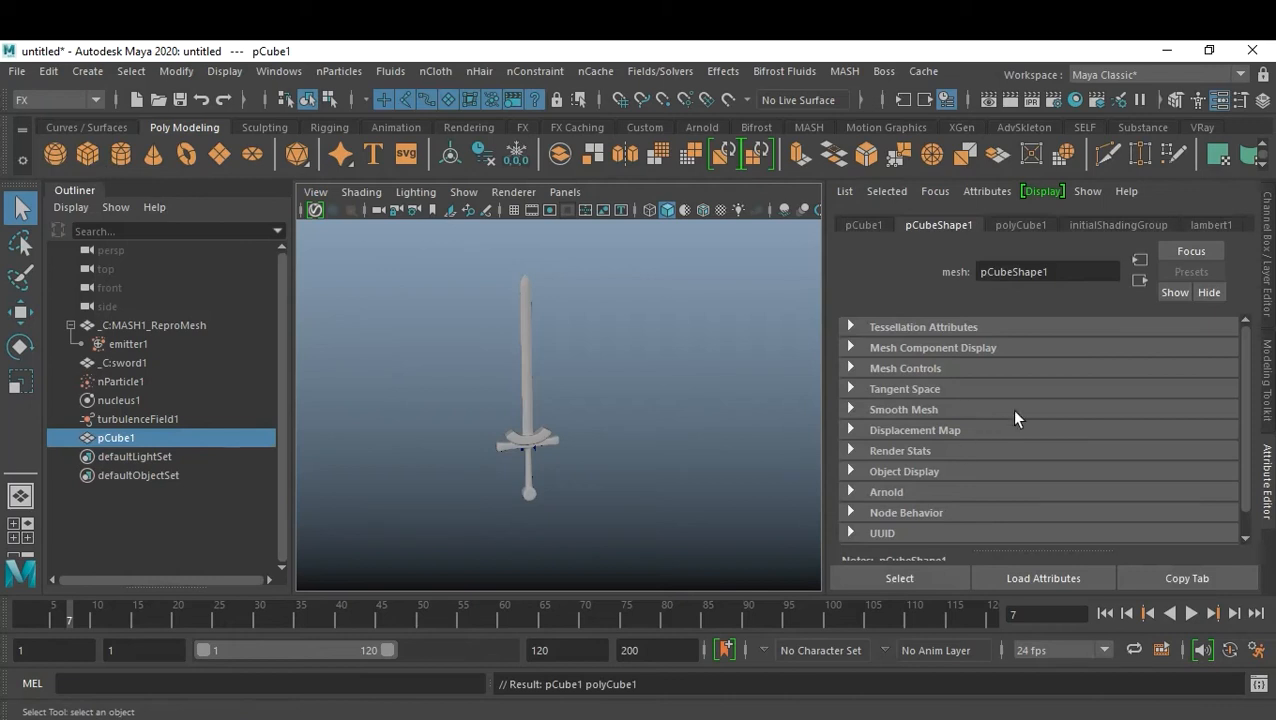
pyautogui.hotkey('ctrl', 'a')
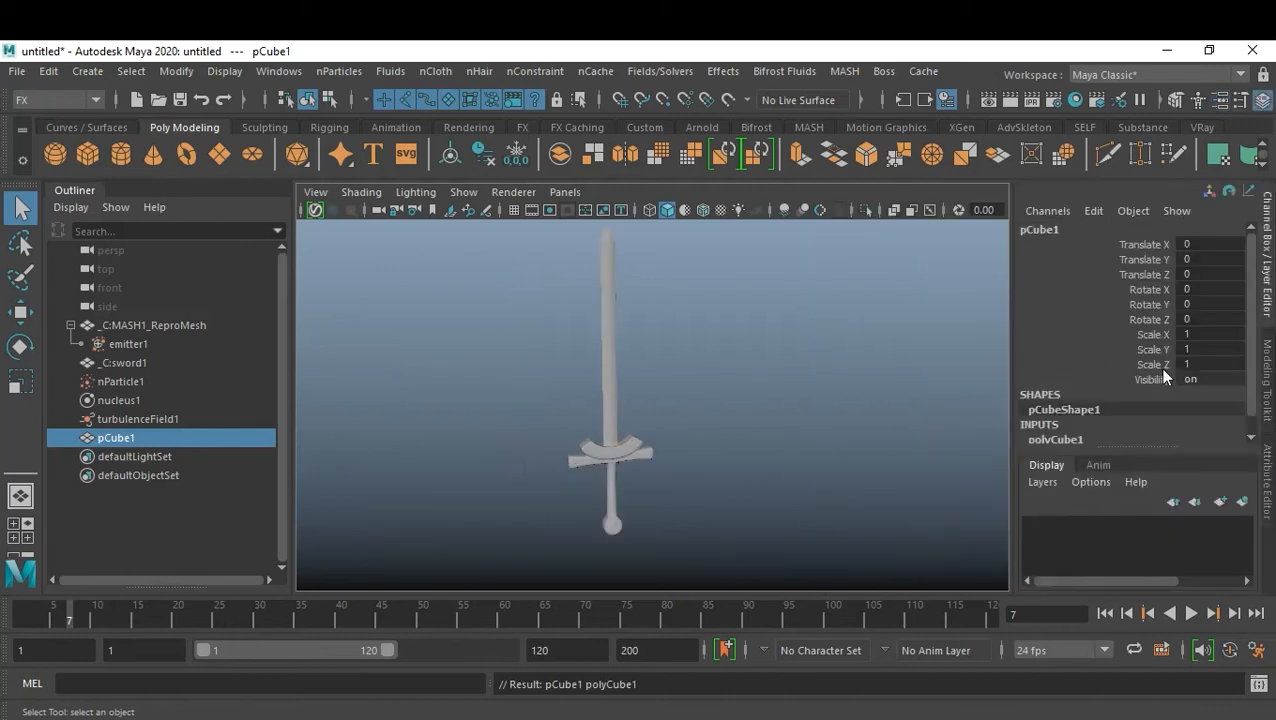
pyautogui.scroll(-1, 1053, 441)
pyautogui.click(1056, 422)
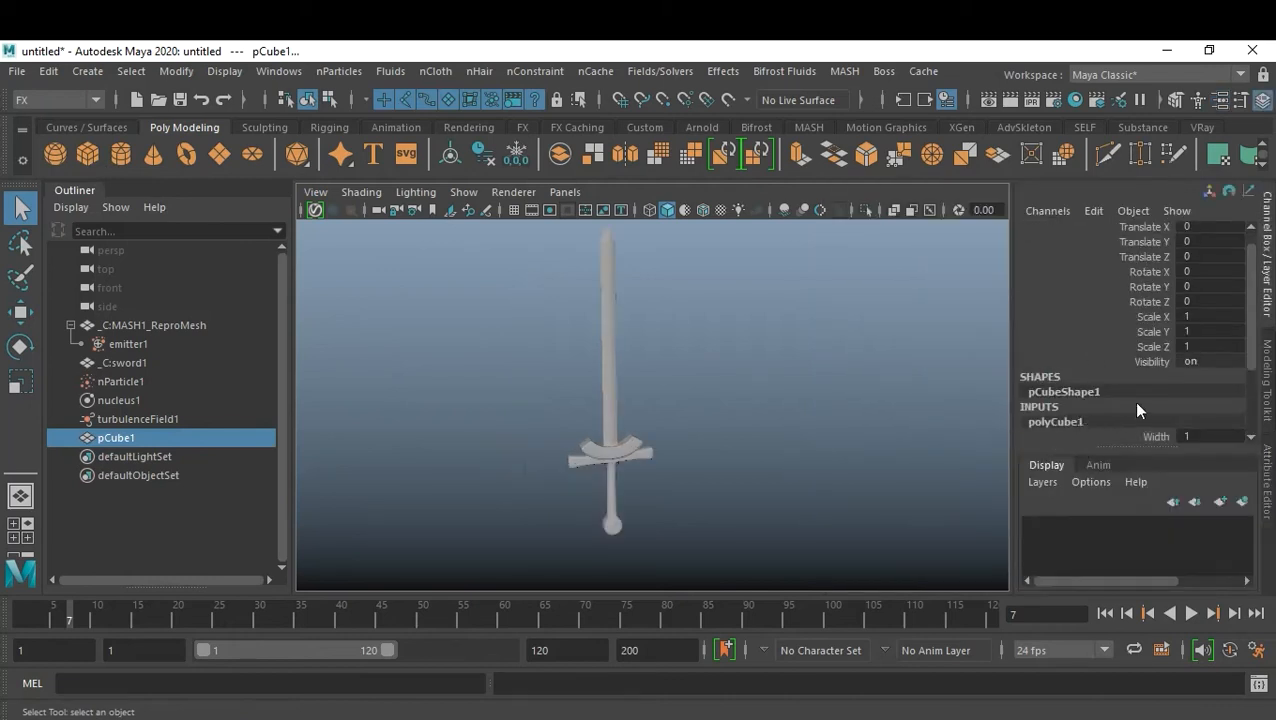
pyautogui.scroll(-3, 1132, 401)
pyautogui.moveTo(1205, 352); pyautogui.dragTo(1208, 380)
pyautogui.write('.1')
pyautogui.press('Return')
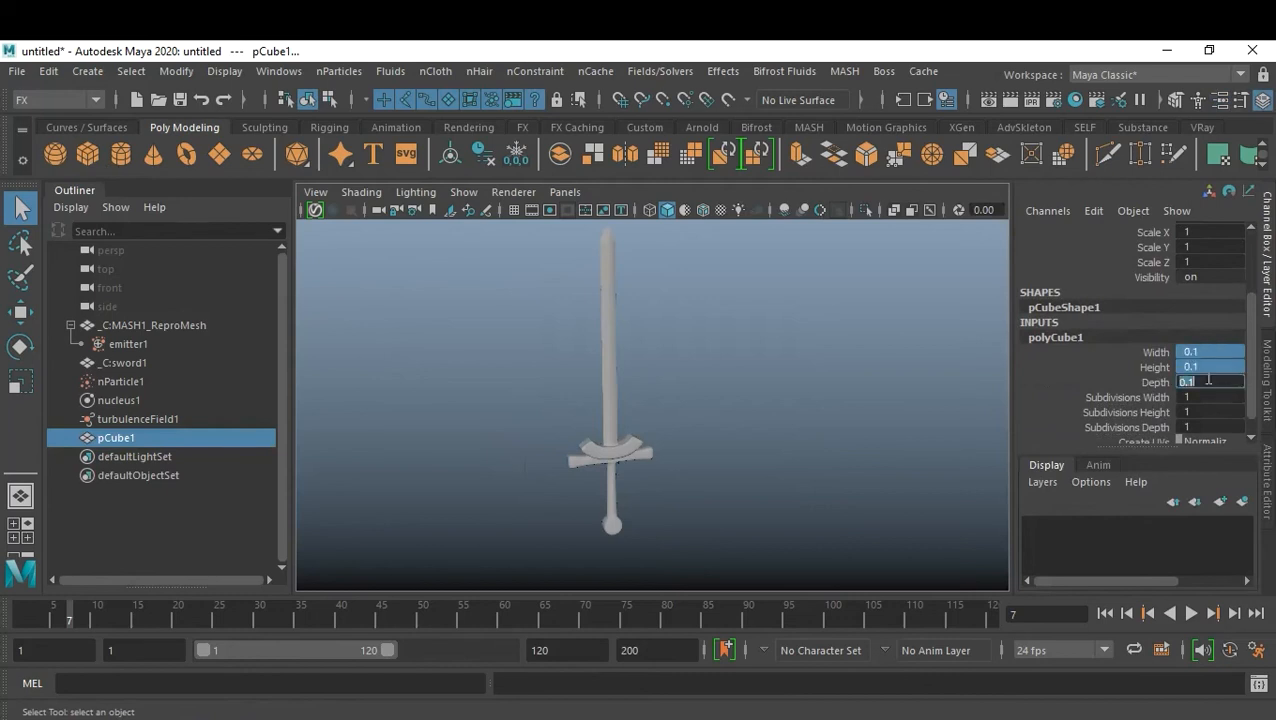
# - Create a MASH network from the small pCube1 cube
pyautogui.click(144, 441)
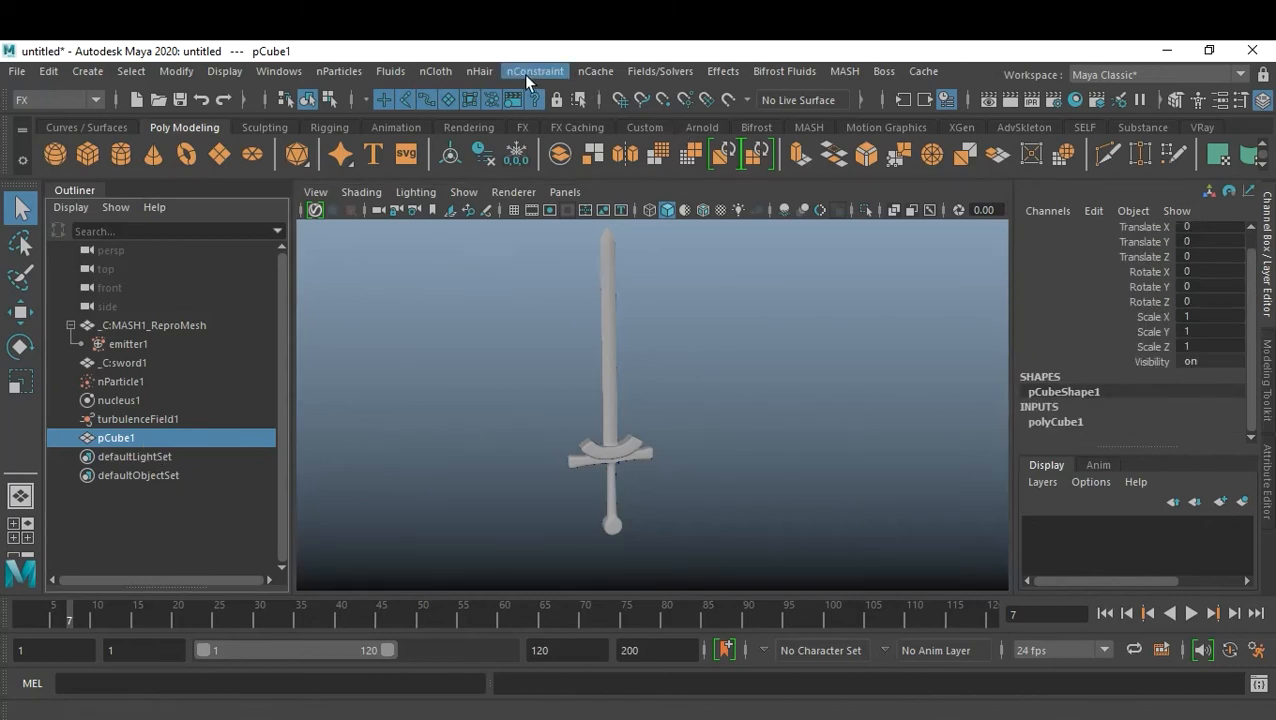
pyautogui.click(842, 71)
pyautogui.click(867, 107)
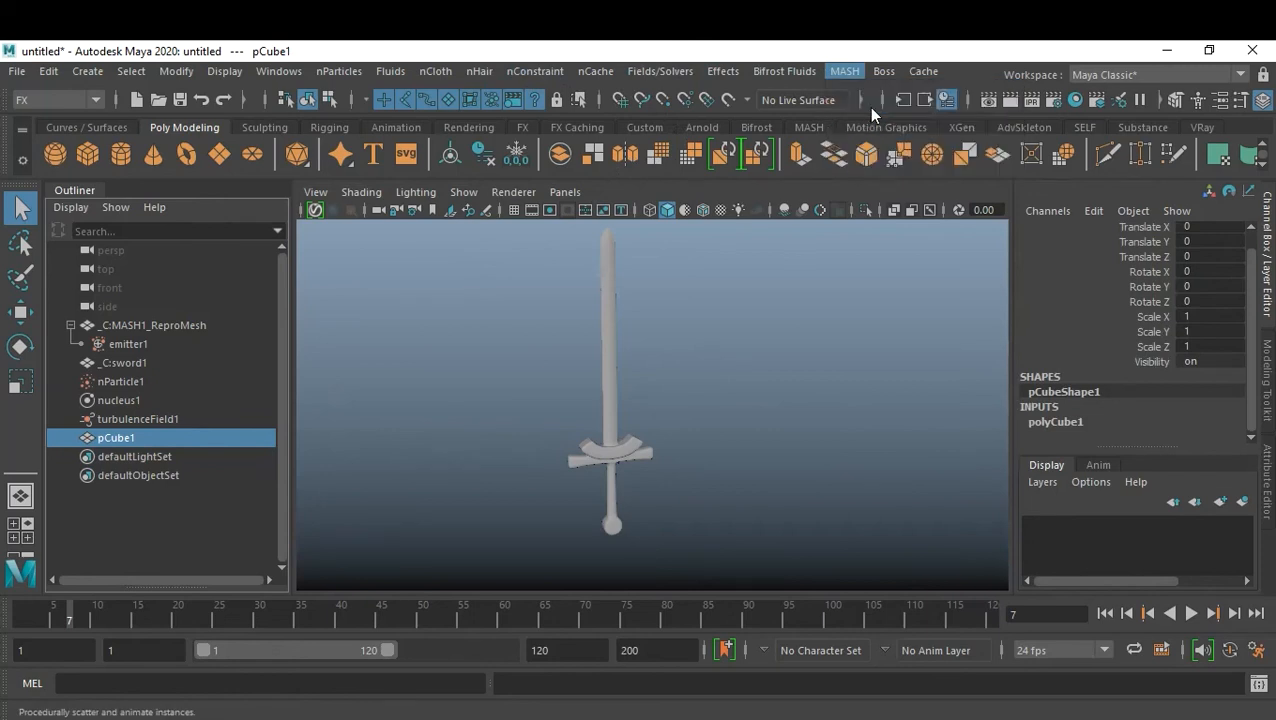
# - Use nParticle1 to distribute the points of the MASH1 network
pyautogui.click(121, 382)
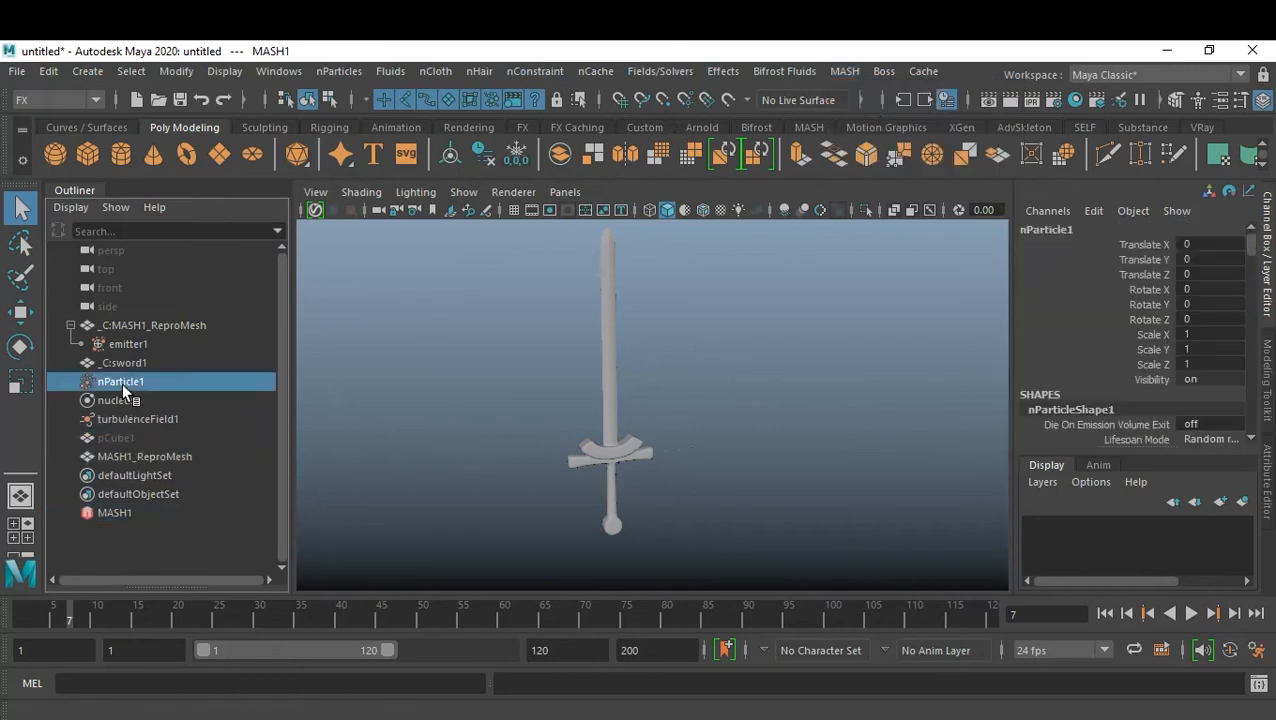
pyautogui.keyDown('ctrl'); pyautogui.click(114, 513); pyautogui.keyUp('ctrl')
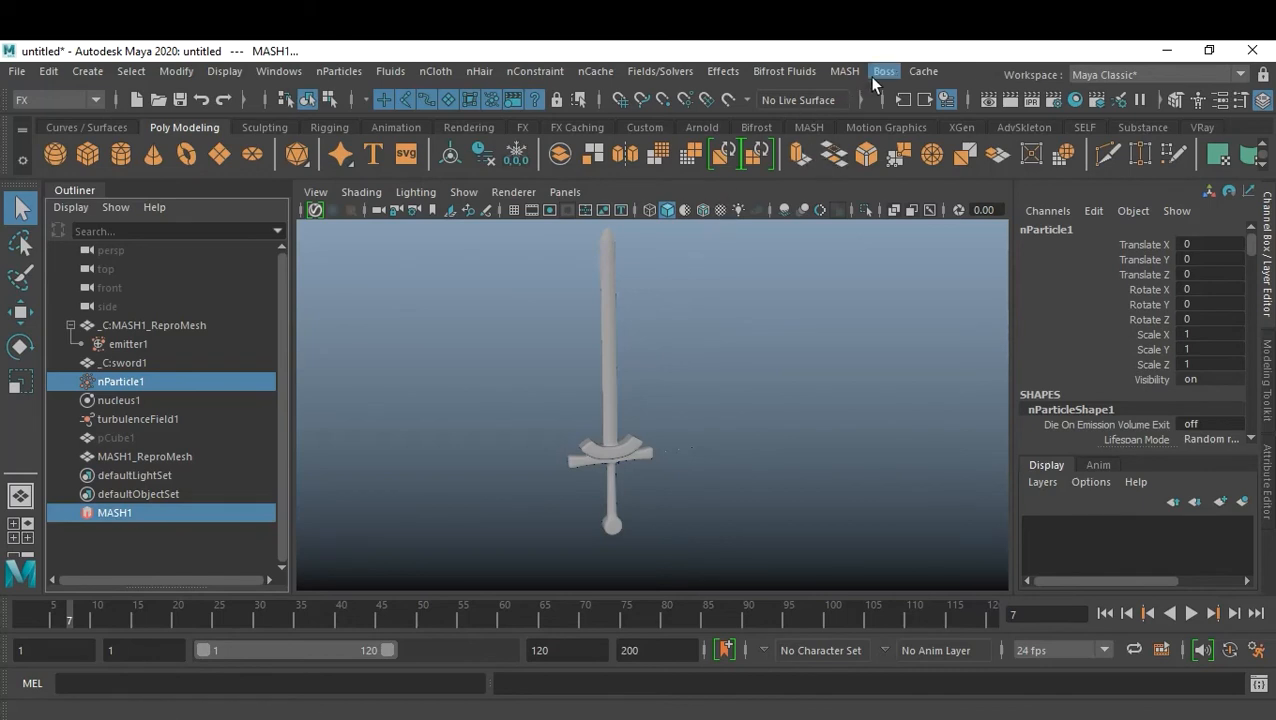
pyautogui.click(845, 72)
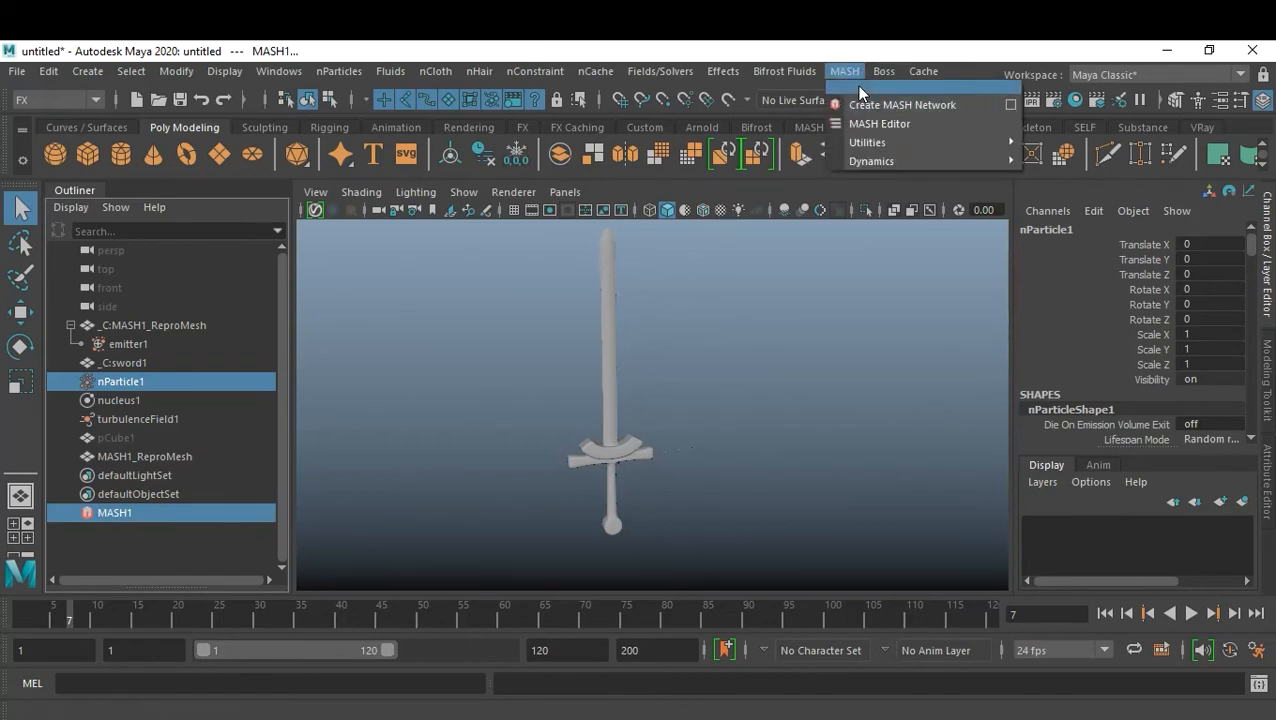
pyautogui.moveTo(903, 141)
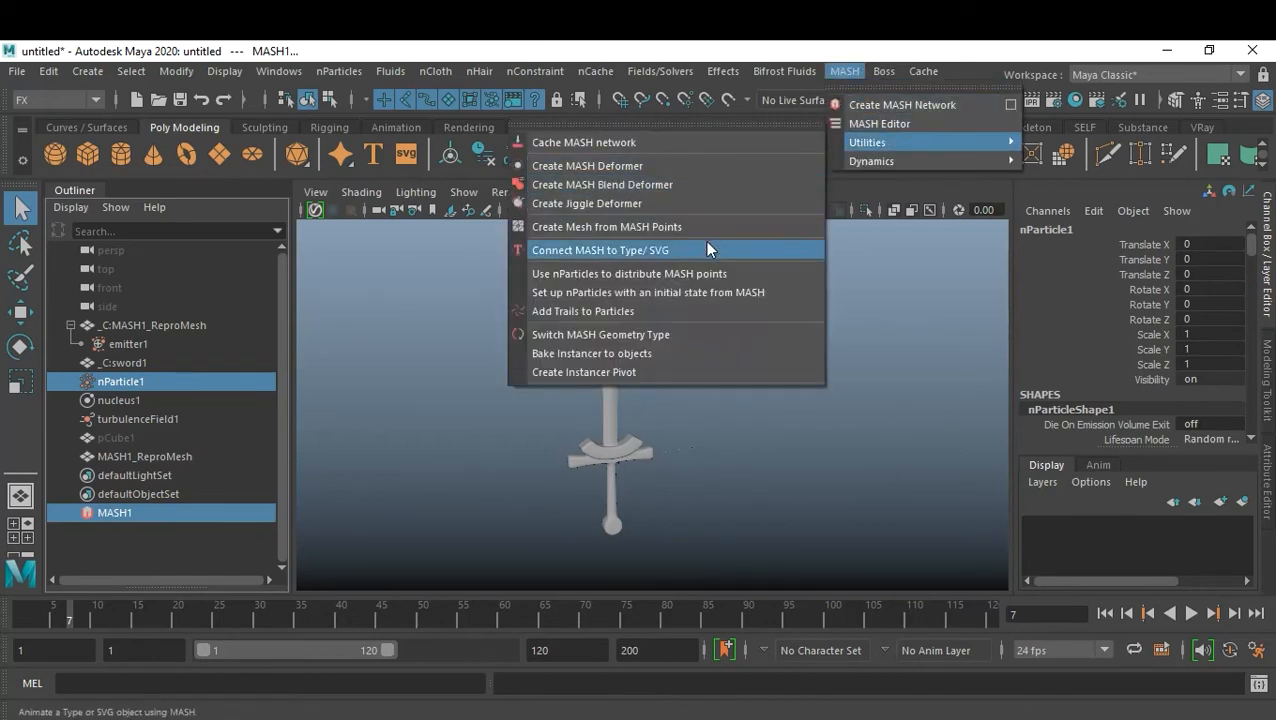
pyautogui.click(756, 275)
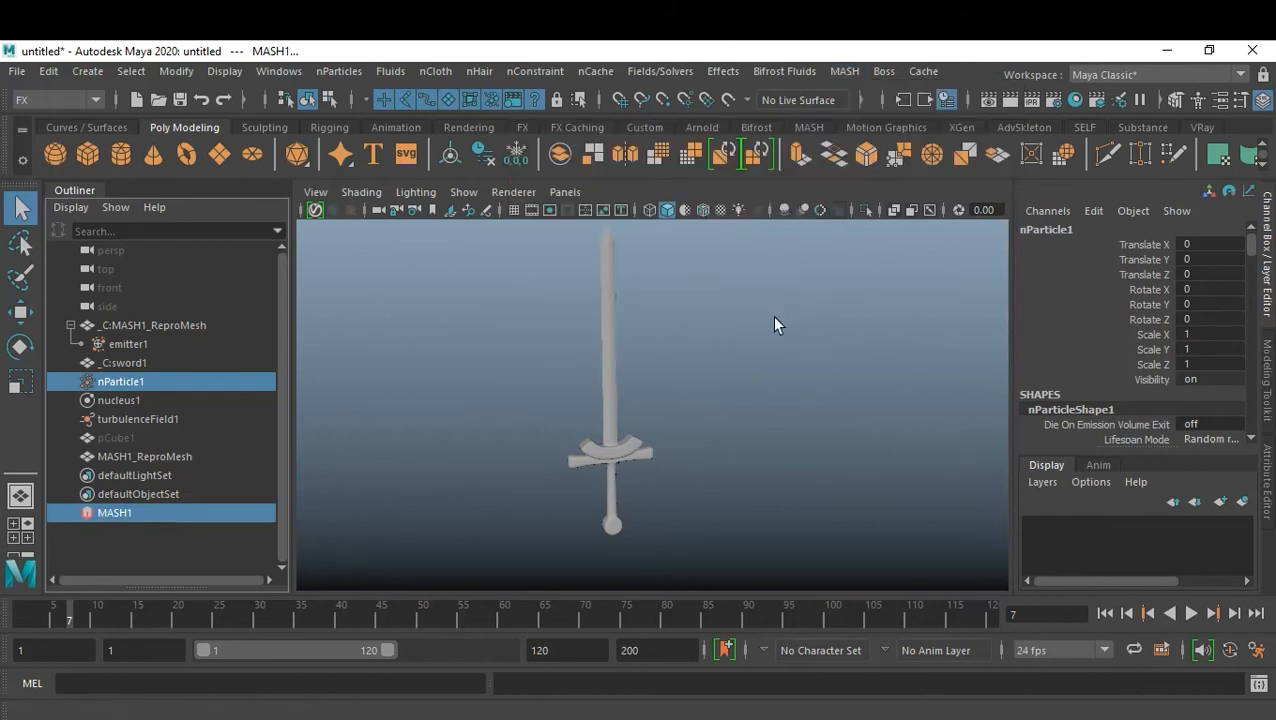
# - Play the simulation from the first frame, stop at frame 47 and examine the small cubes on the particles up close
pyautogui.click(1105, 614)
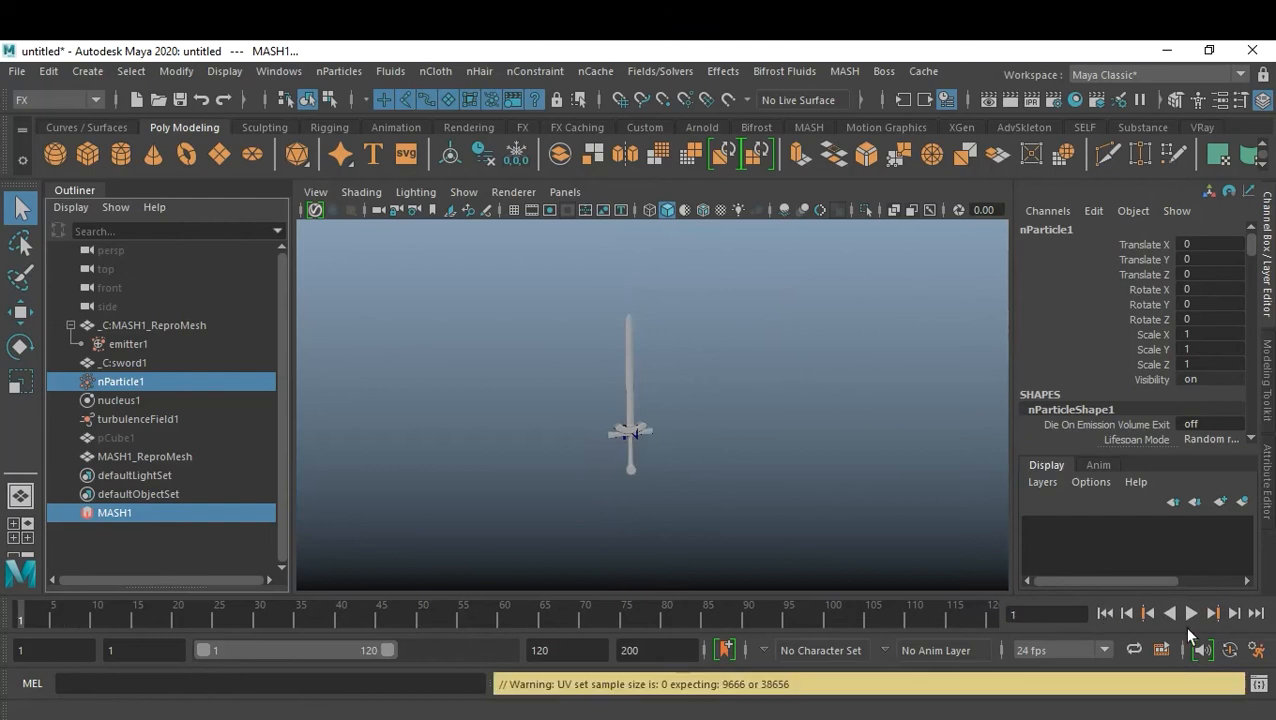
pyautogui.click(1190, 614)
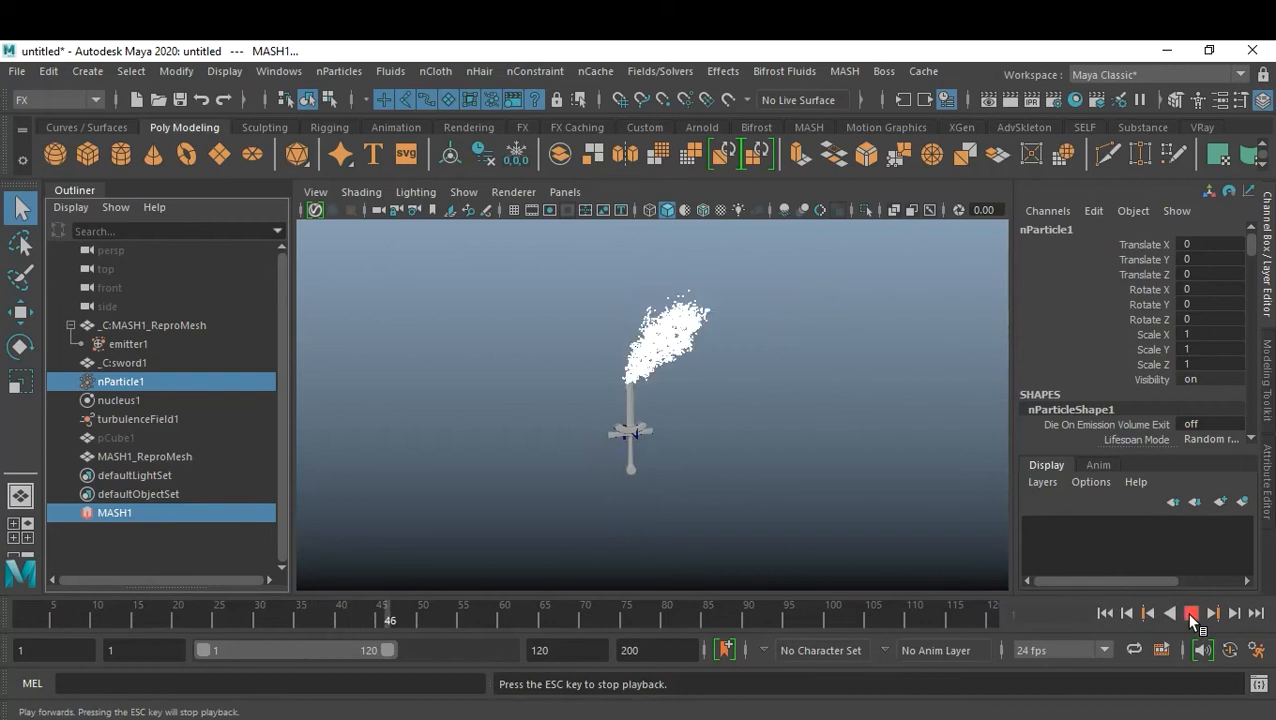
pyautogui.click(1191, 613)
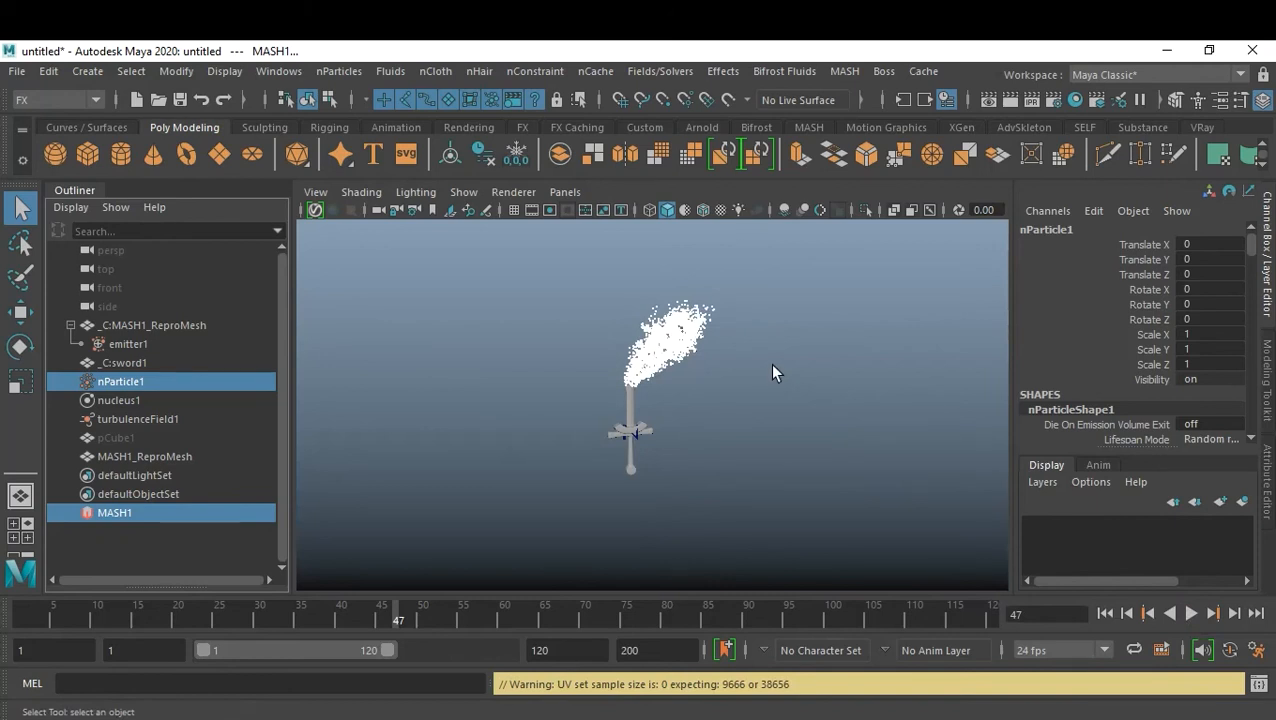
pyautogui.scroll(5, 782, 357)
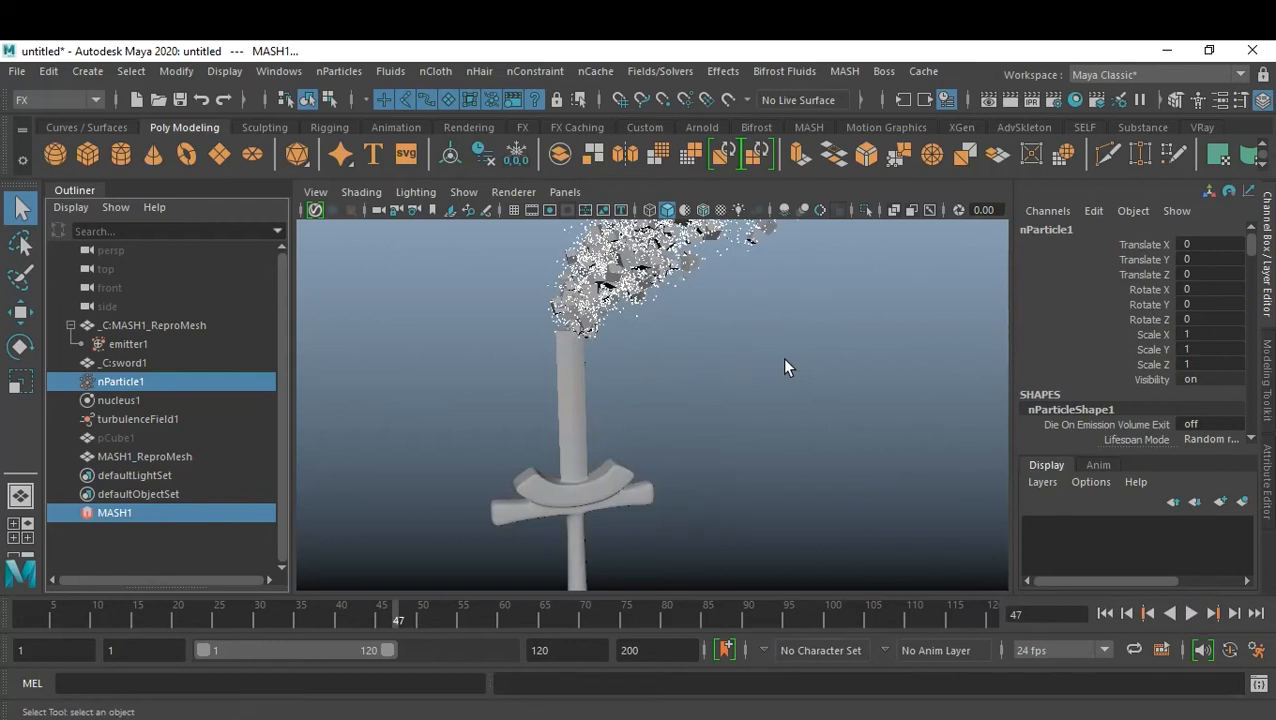
pyautogui.scroll(2, 782, 357)
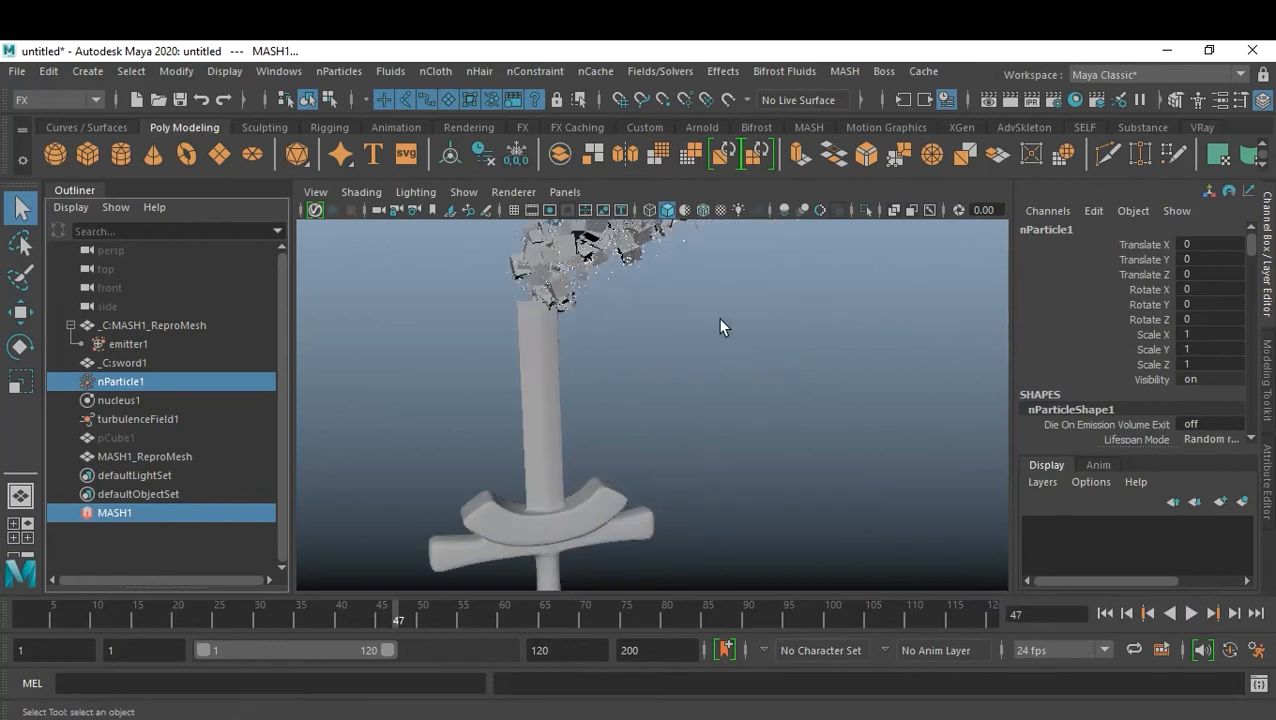
pyautogui.keyDown('alt'); pyautogui.moveTo(717, 317); pyautogui.dragTo(715, 470, button='middle'); pyautogui.keyUp('alt')
pyautogui.keyDown('alt'); pyautogui.moveTo(715, 470); pyautogui.dragTo(740, 353, button='right'); pyautogui.keyUp('alt')
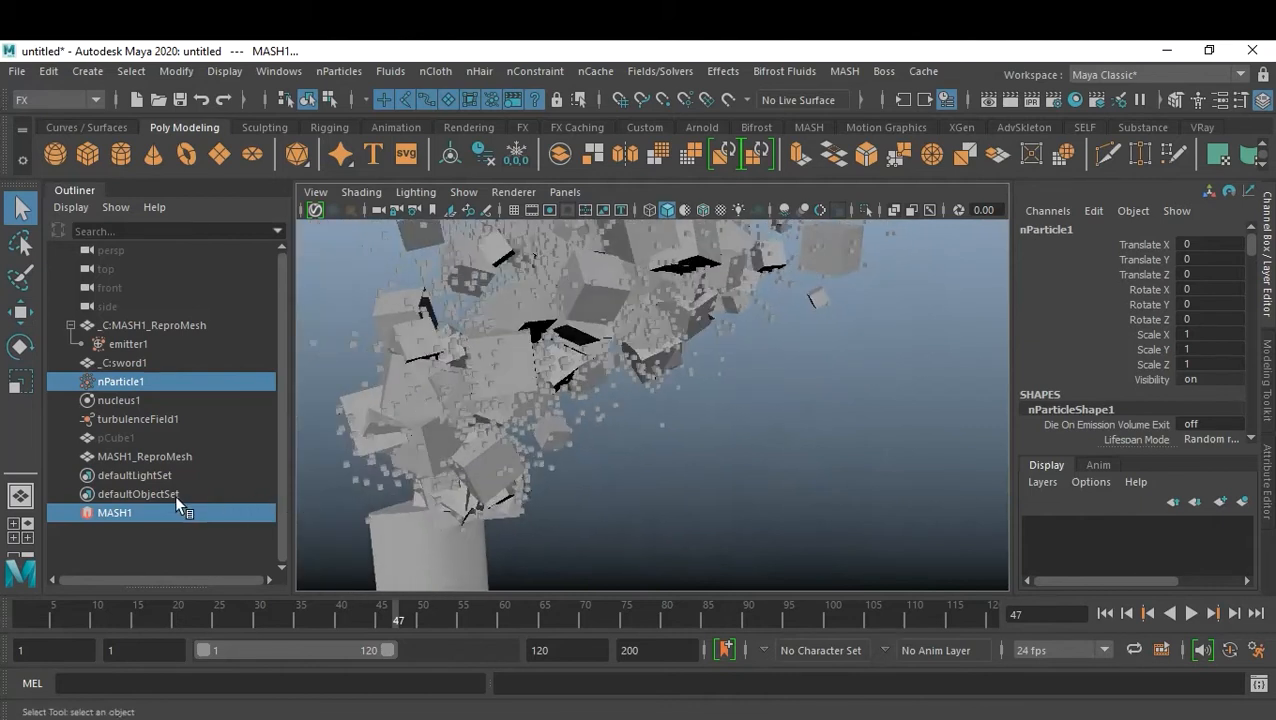
pyautogui.click(607, 497)
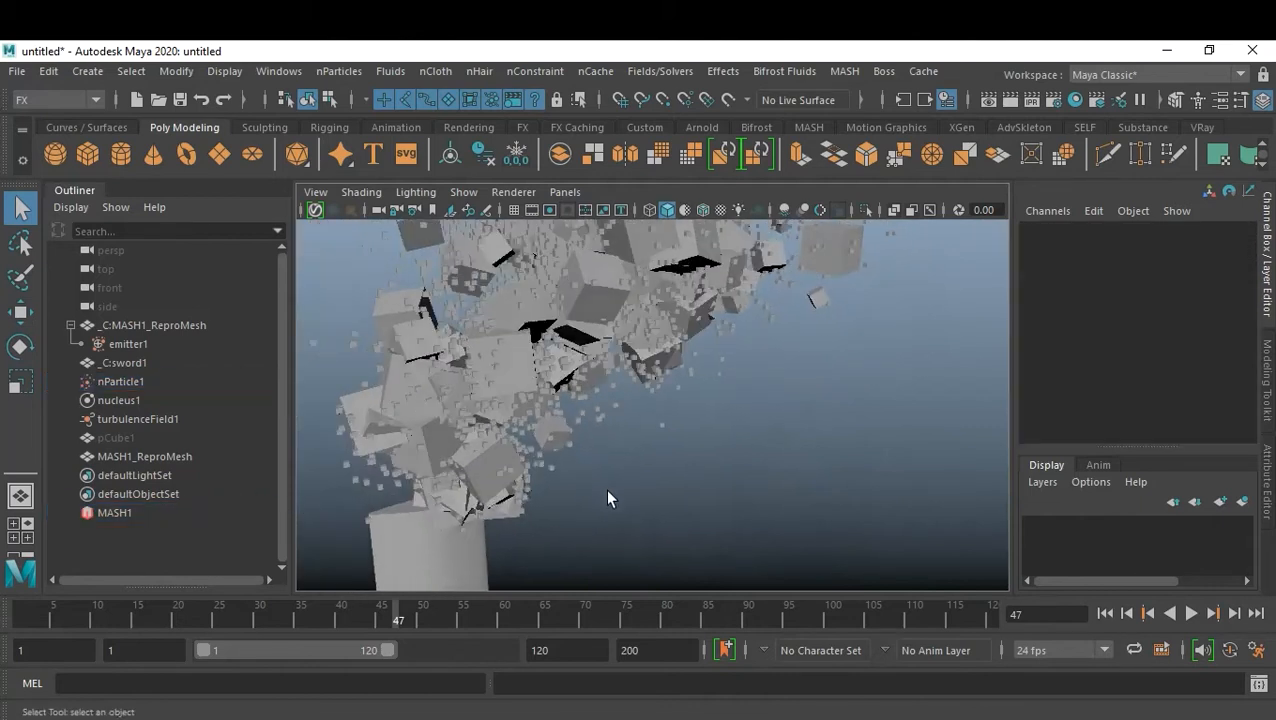
pyautogui.click(309, 340)
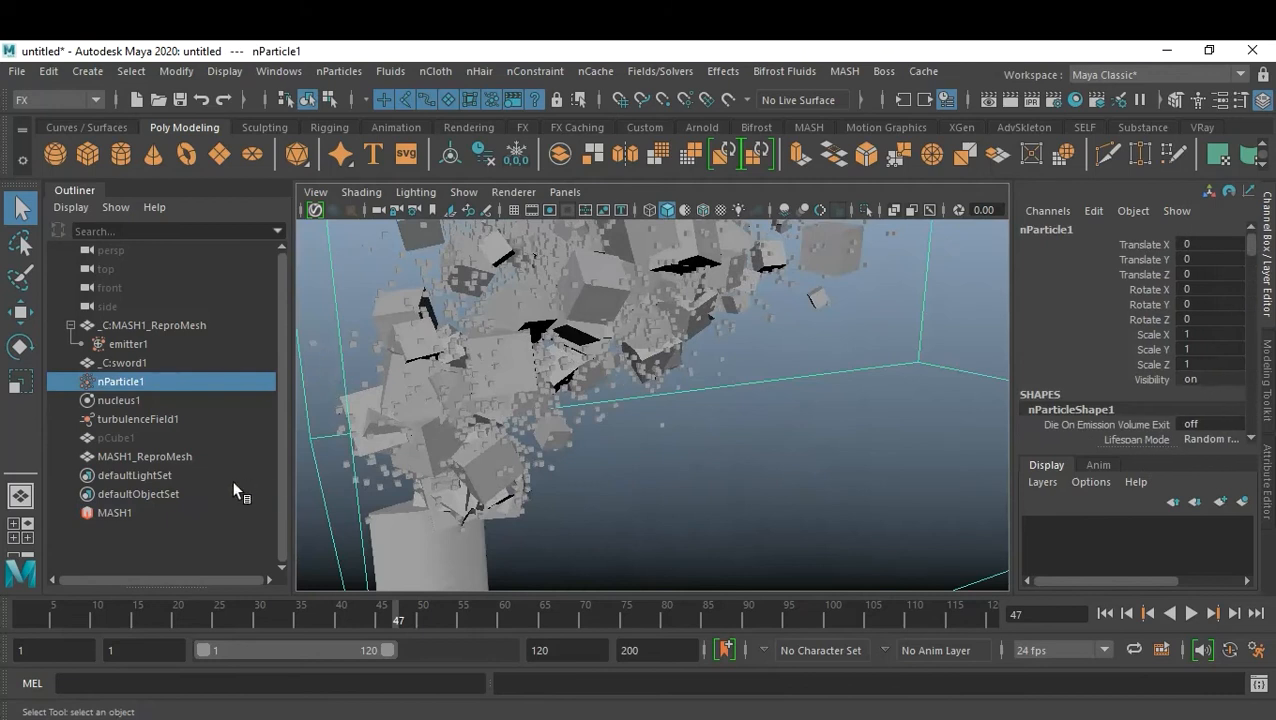
# - Add a Random node to the MASH1 network
pyautogui.click(162, 456)
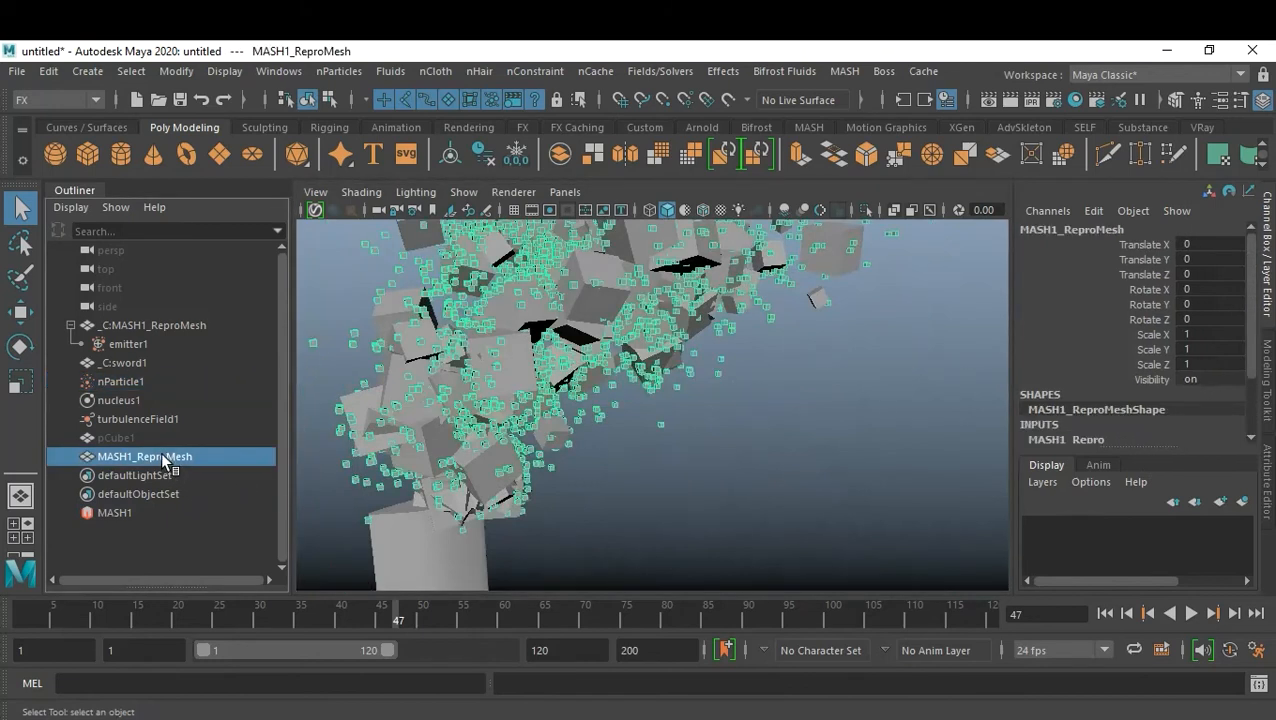
pyautogui.click(115, 512)
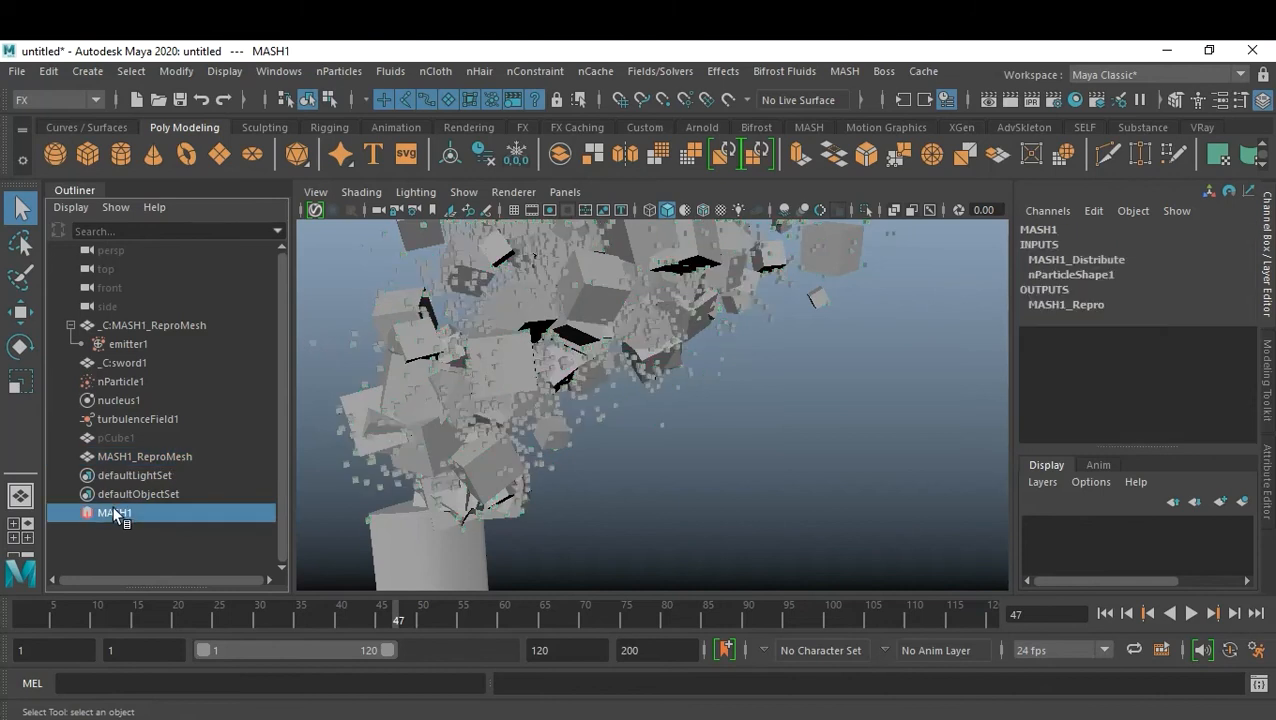
pyautogui.doubleClick(89, 512)
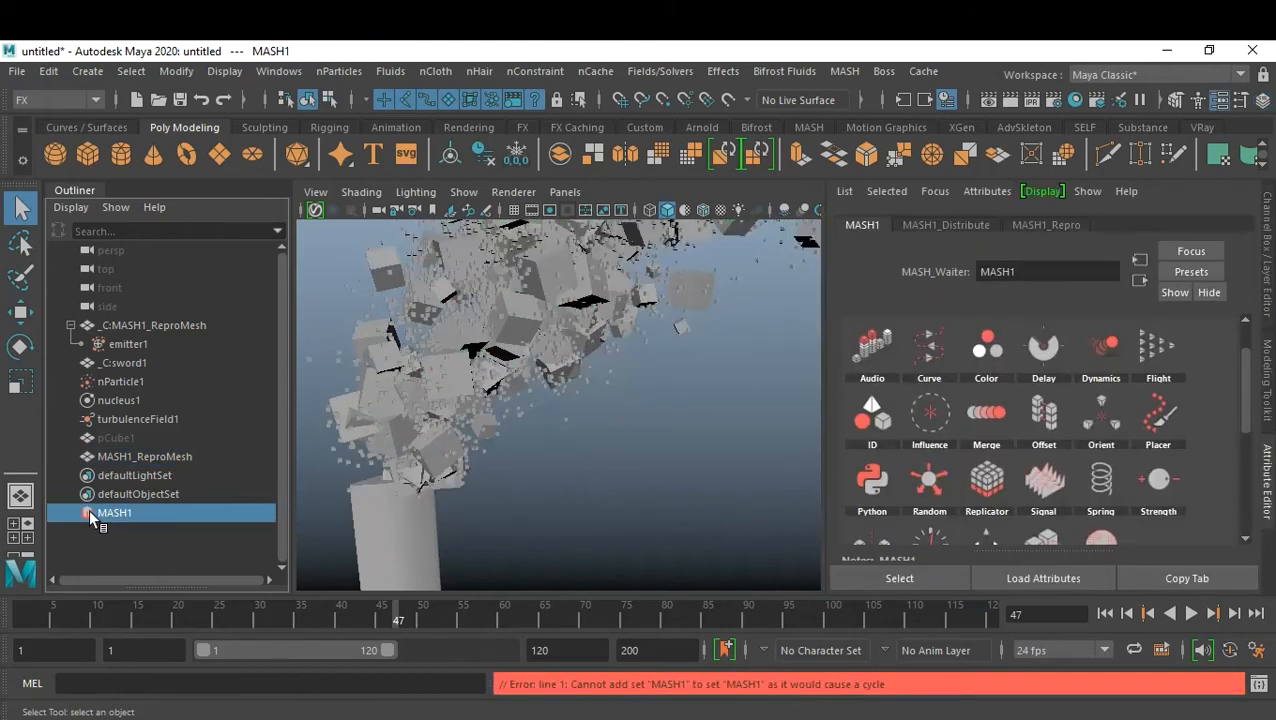
pyautogui.click(937, 484)
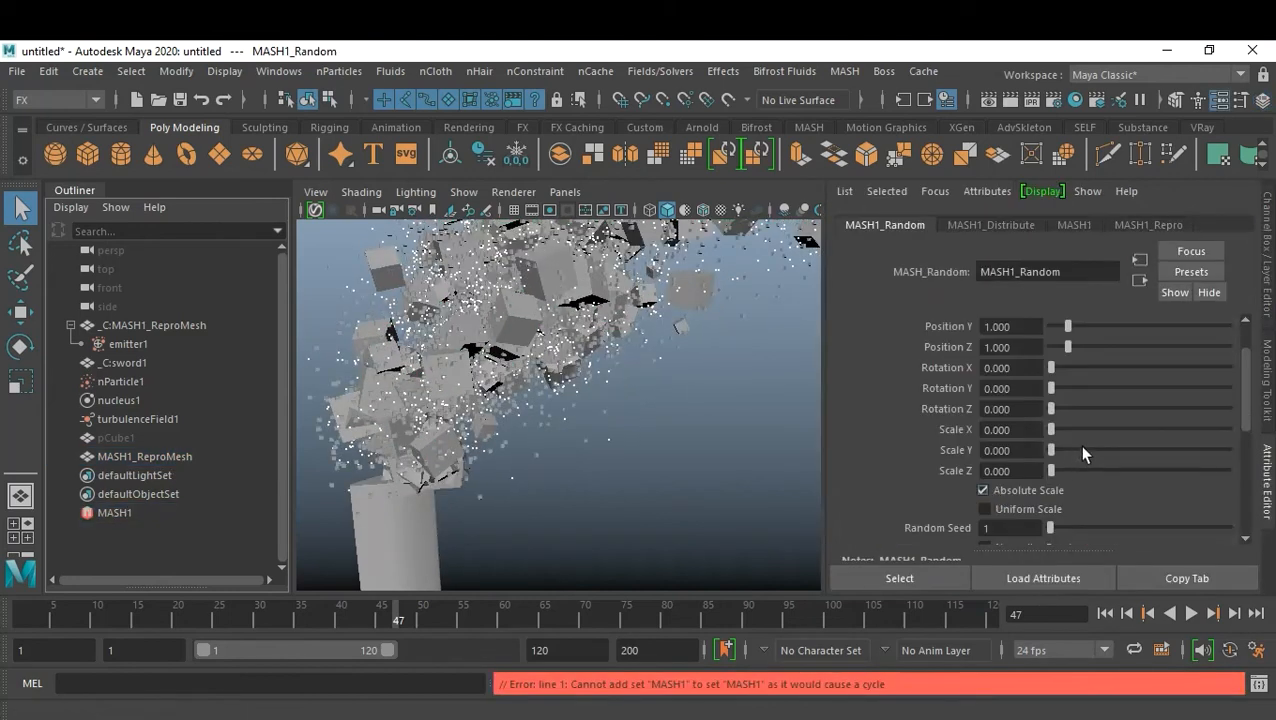
# - Zero the random position on the MASH1_Random node and set its rotation X, Y and Z to 180
pyautogui.scroll(1, 1101, 371)
pyautogui.moveTo(1066, 362); pyautogui.dragTo(1253, 425)
pyautogui.moveTo(1168, 445); pyautogui.dragTo(1260, 450)
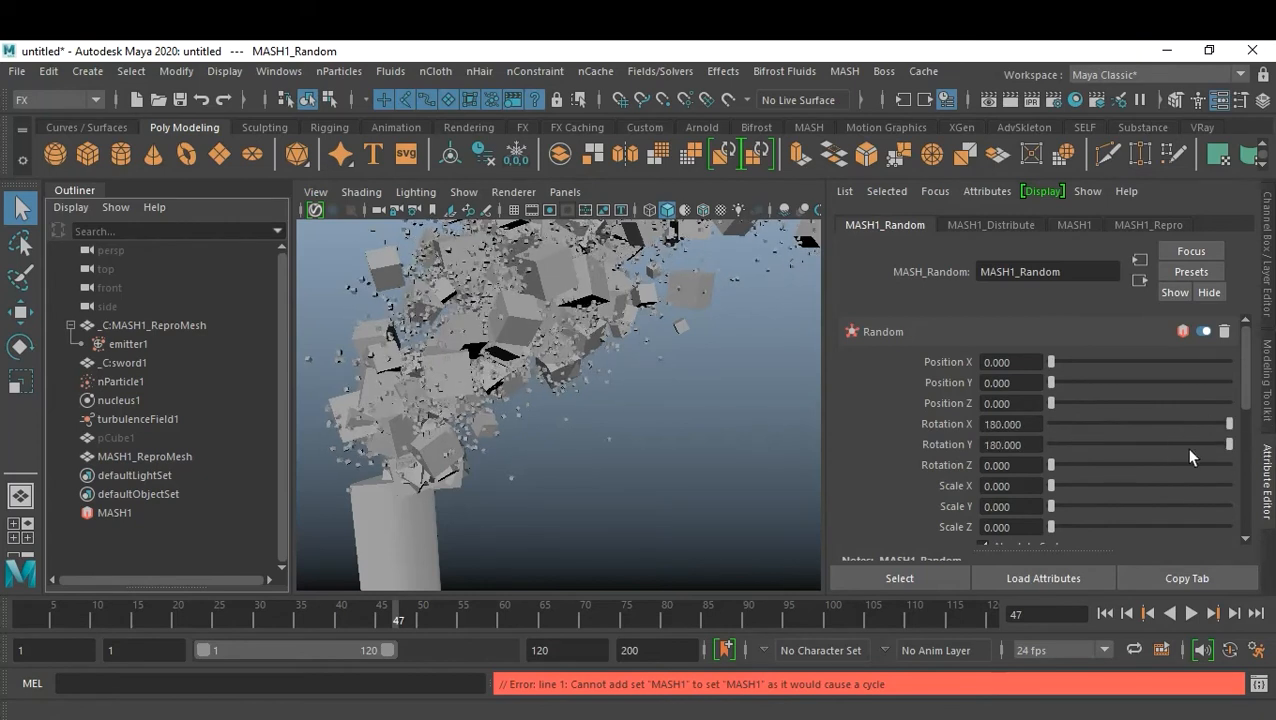
pyautogui.moveTo(1158, 465); pyautogui.dragTo(1264, 470)
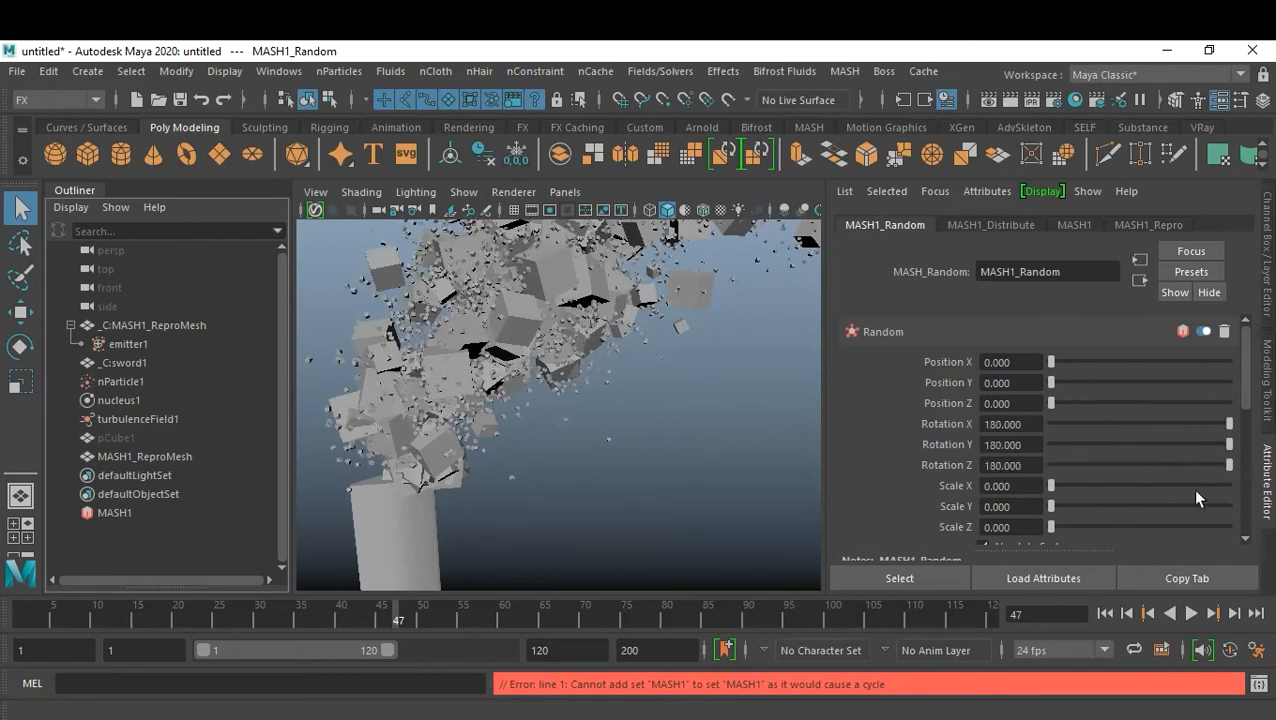
# - Enable Uniform Scale on the MASH1_Random node and set its Scale X to about 0.691
pyautogui.scroll(-2, 989, 533)
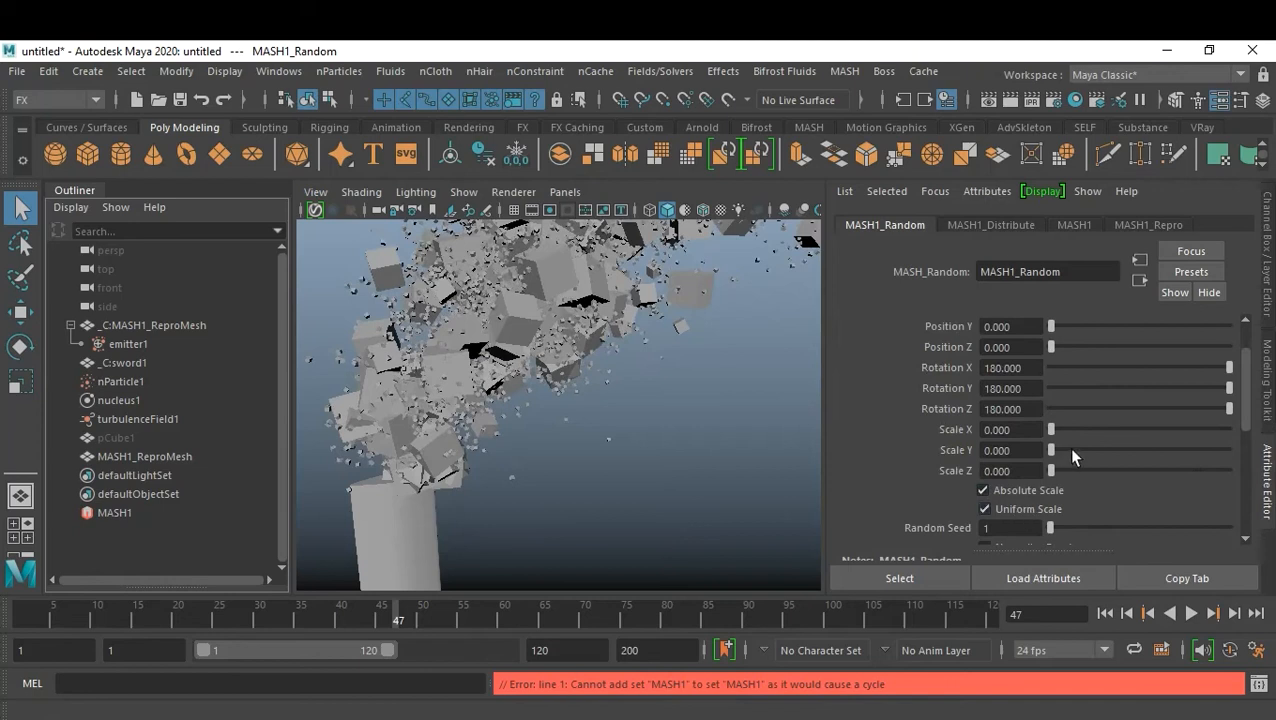
pyautogui.moveTo(1084, 428)
pyautogui.mouseDown()
pyautogui.moveTo(1272, 447)
pyautogui.moveTo(1064, 434)
pyautogui.mouseUp()
pyautogui.scroll(-4, 525, 355)
pyautogui.scroll(-2, 524, 353)
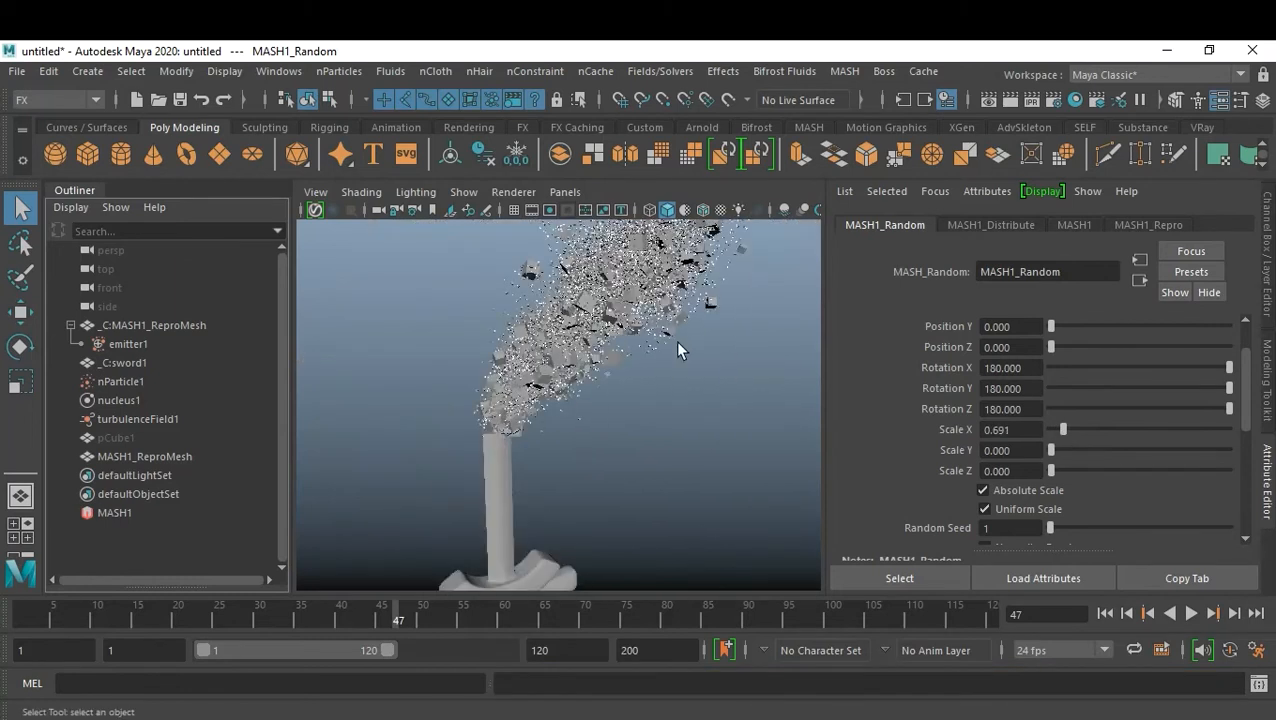
pyautogui.scroll(2, 678, 343)
pyautogui.scroll(-2, 678, 343)
pyautogui.scroll(-2, 677, 348)
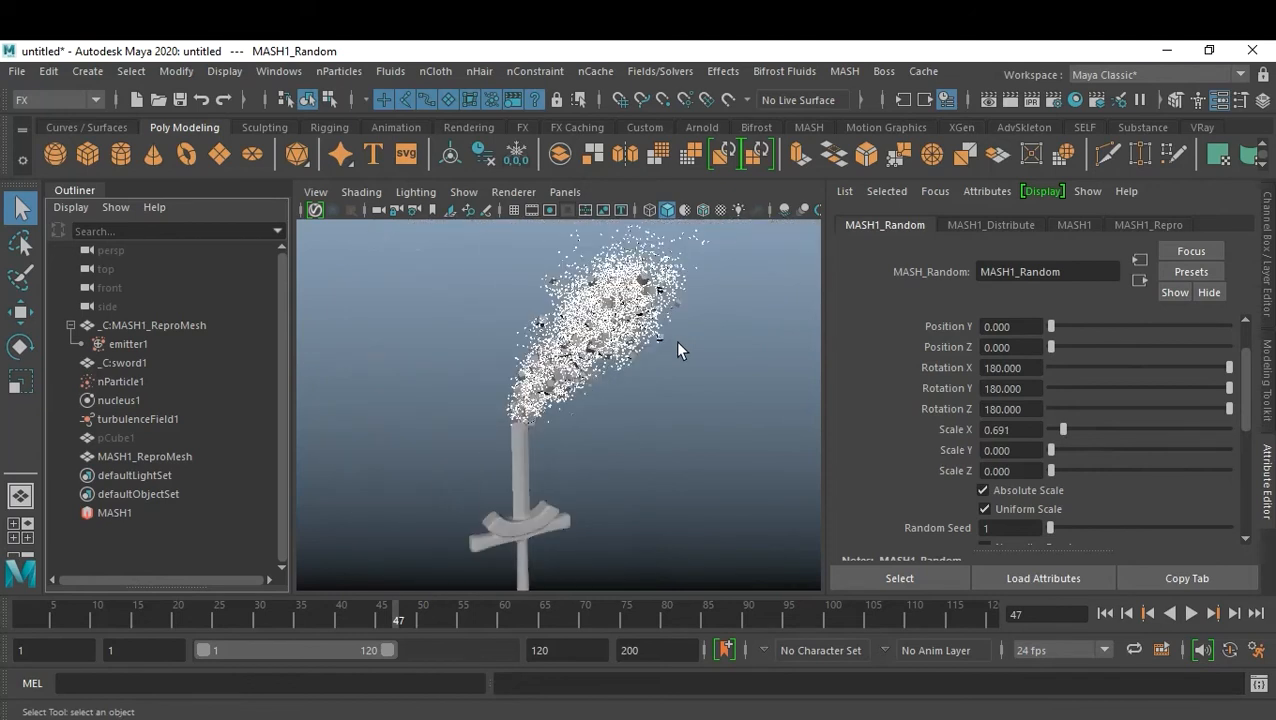
# - Hide nParticle1 and examine the randomized small cubes trailing from the sword, both up close and as a whole
pyautogui.click(120, 381)
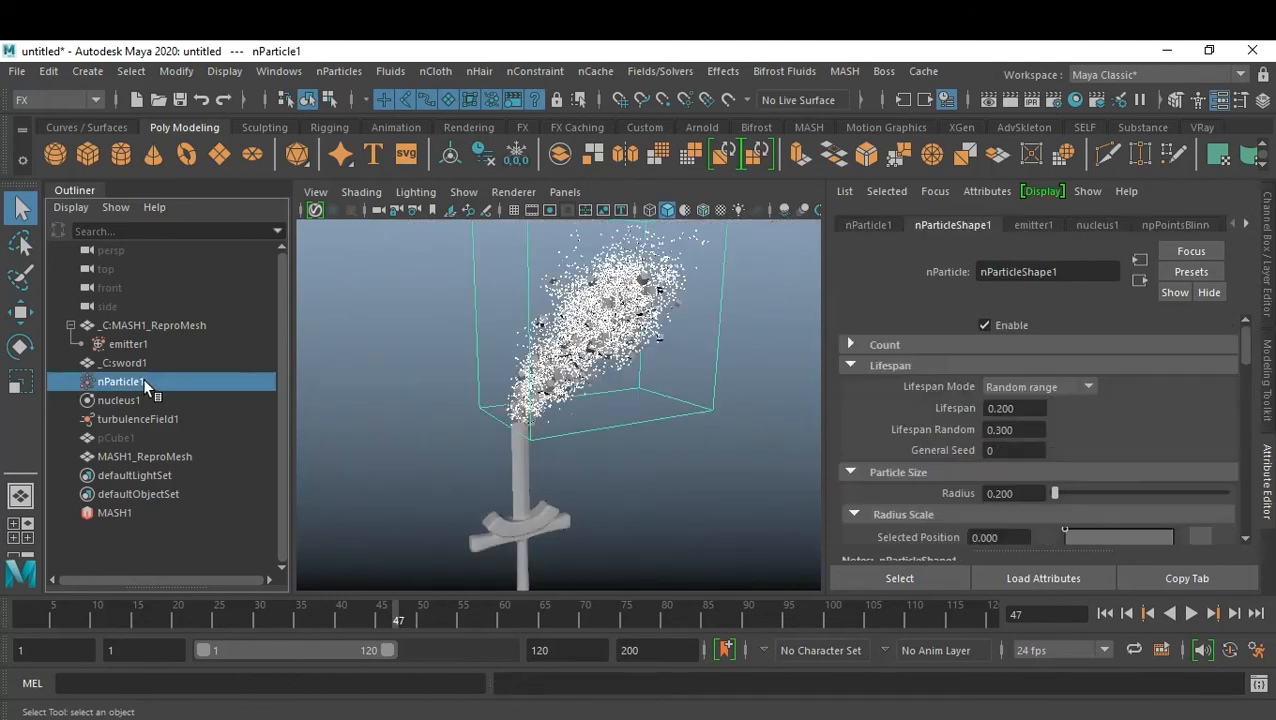
pyautogui.hotkey('ctrl', 'h')
pyautogui.scroll(3, 690, 393)
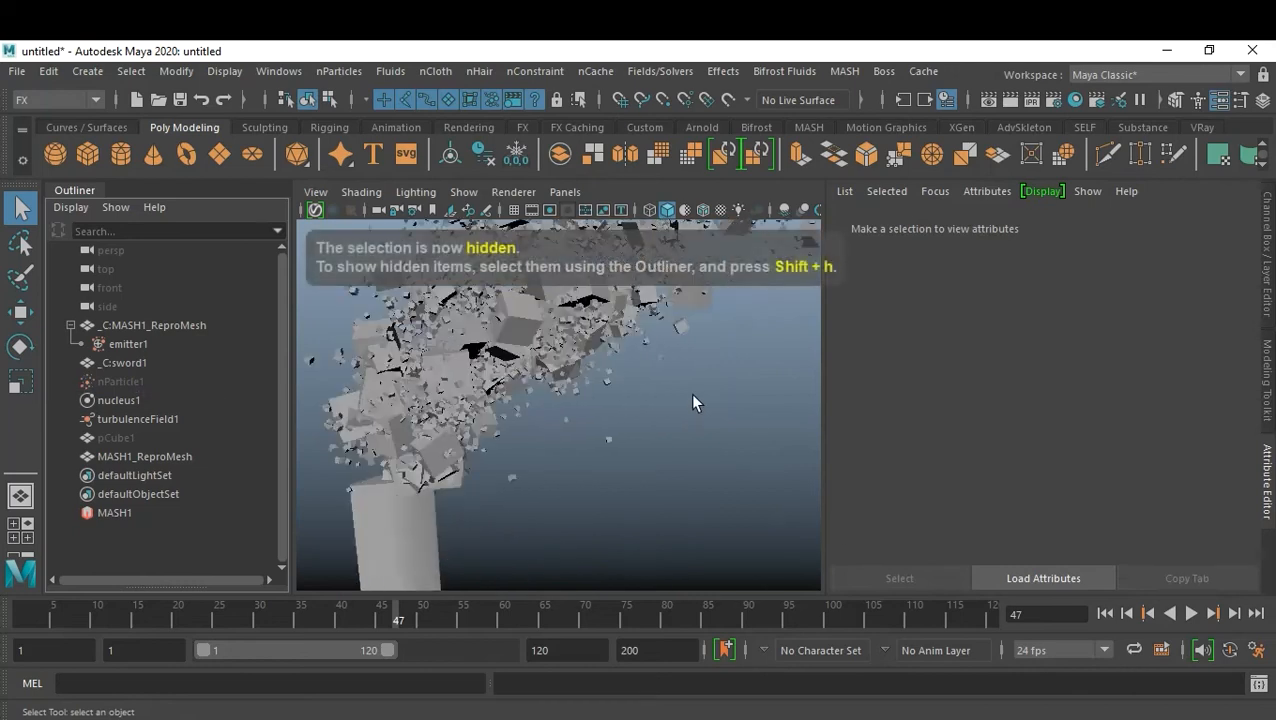
pyautogui.scroll(-4, 693, 395)
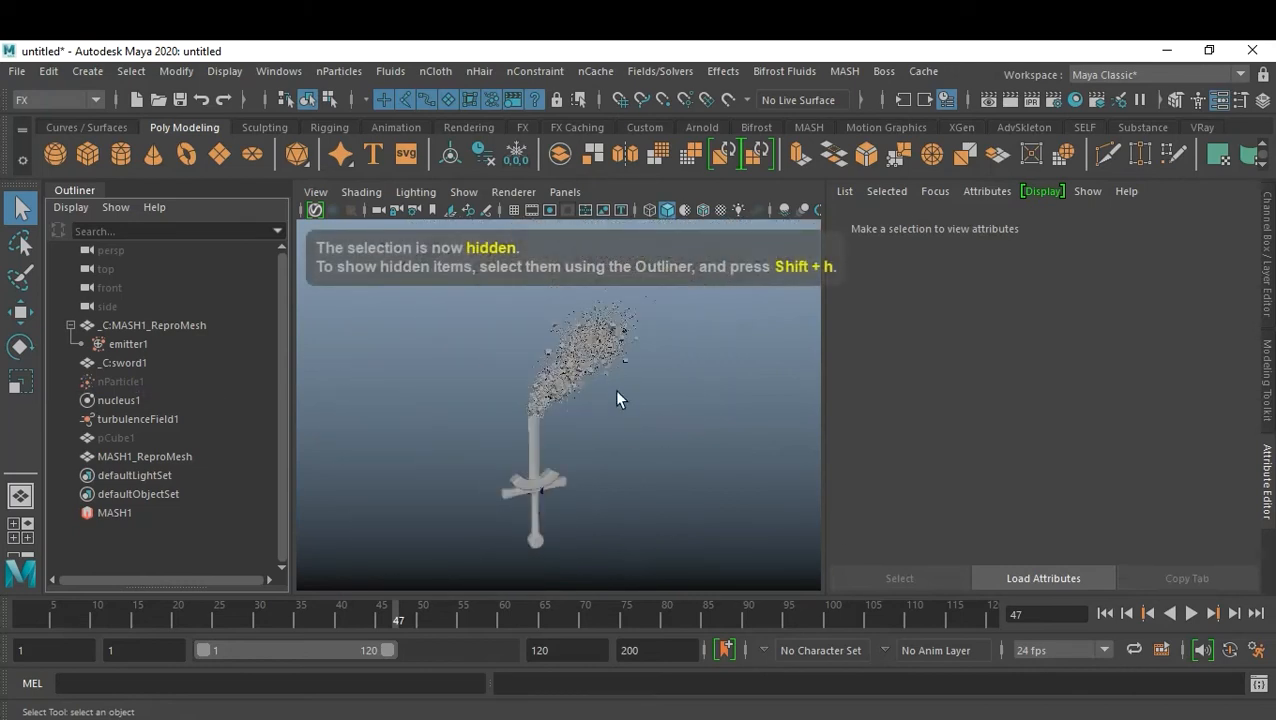
pyautogui.keyDown('alt'); pyautogui.moveTo(578, 404); pyautogui.dragTo(652, 407, button='right'); pyautogui.keyUp('alt')
pyautogui.keyDown('alt'); pyautogui.moveTo(652, 407); pyautogui.dragTo(563, 414, button='middle'); pyautogui.keyUp('alt')
pyautogui.keyDown('alt'); pyautogui.moveTo(523, 427); pyautogui.dragTo(554, 457, button='right'); pyautogui.keyUp('alt')
pyautogui.keyDown('alt'); pyautogui.moveTo(554, 458); pyautogui.dragTo(588, 407, button='middle'); pyautogui.keyUp('alt')
pyautogui.moveTo(588, 407)
pyautogui.keyDown('alt'); pyautogui.mouseDown()
pyautogui.moveTo(686, 424)
pyautogui.moveTo(578, 397)
pyautogui.moveTo(576, 491)
pyautogui.moveTo(619, 444)
pyautogui.moveTo(621, 419)
pyautogui.moveTo(604, 434)
pyautogui.moveTo(595, 378)
pyautogui.moveTo(515, 362)
pyautogui.moveTo(588, 402)
pyautogui.mouseUp(); pyautogui.keyUp('alt')
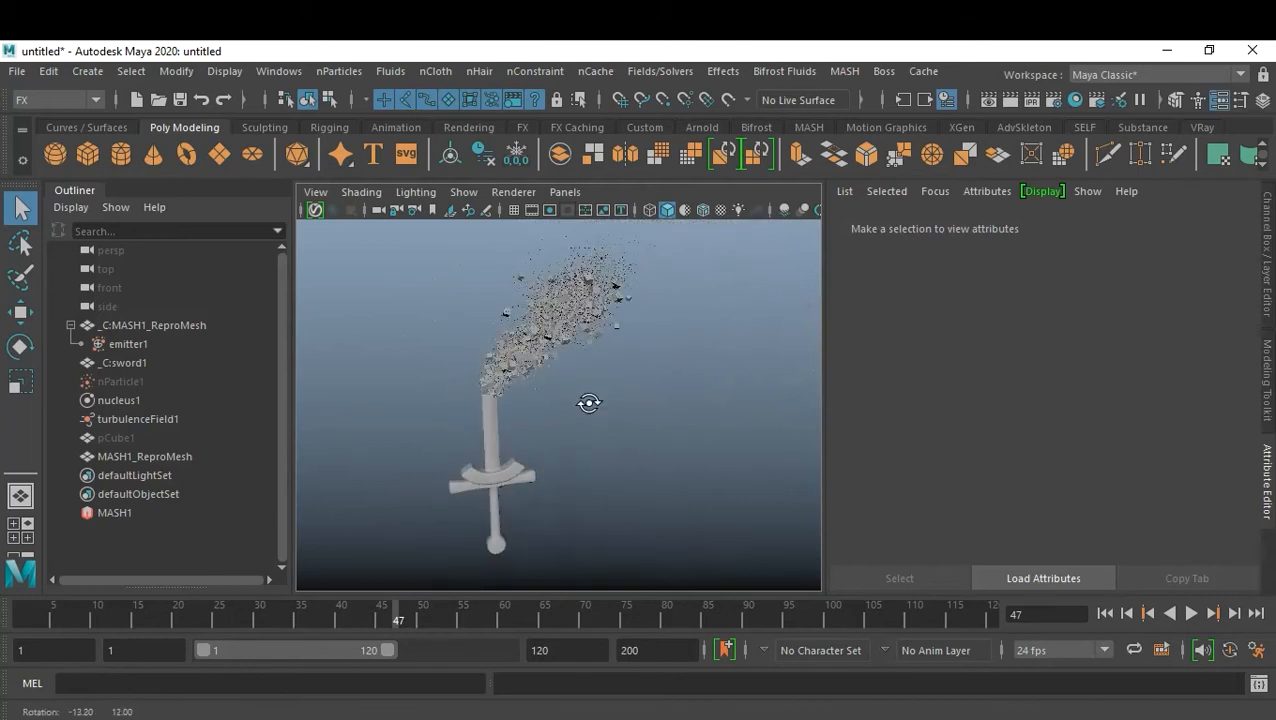
pyautogui.click(155, 457)
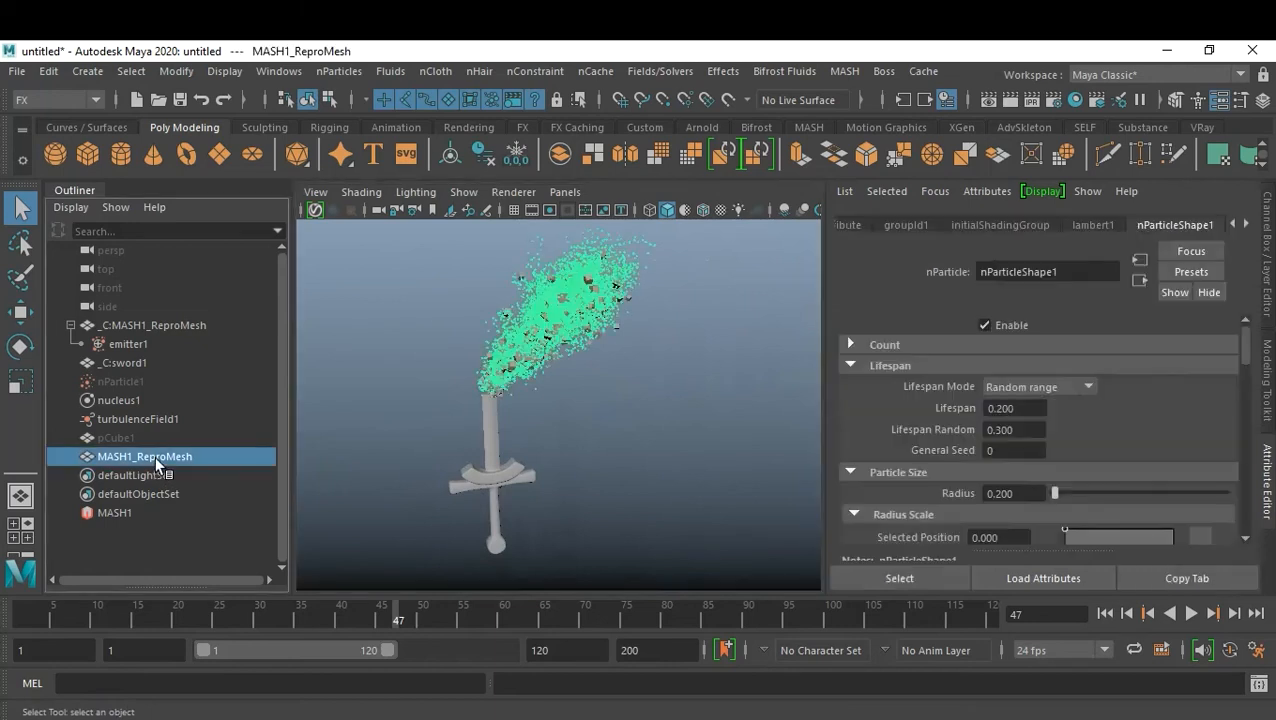
pyautogui.keyDown('ctrl'); pyautogui.click(136, 362); pyautogui.keyUp('ctrl')
pyautogui.keyDown('ctrl'); pyautogui.click(183, 325); pyautogui.keyUp('ctrl')
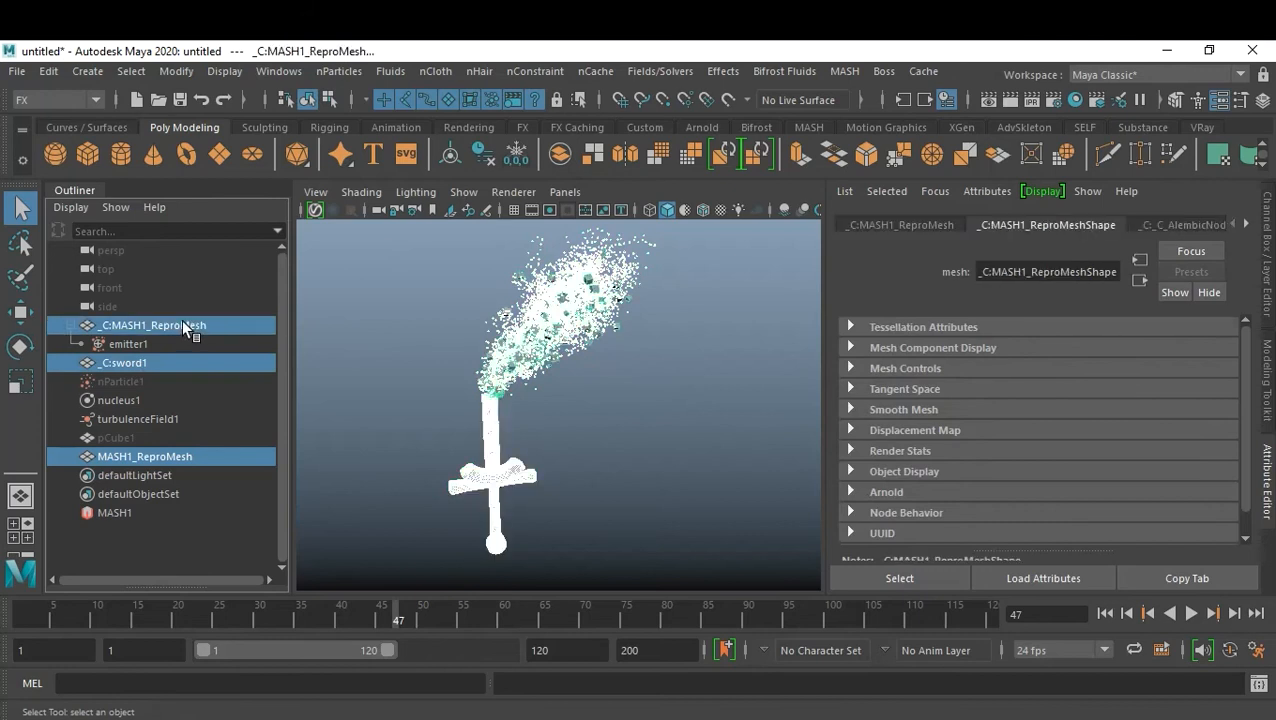
pyautogui.click(641, 440)
# - Save the scene under the new name 28-09-21_E.mb in the Sept 2021\28 folder
pyautogui.hotkey('ctrl', 'shift', 's')
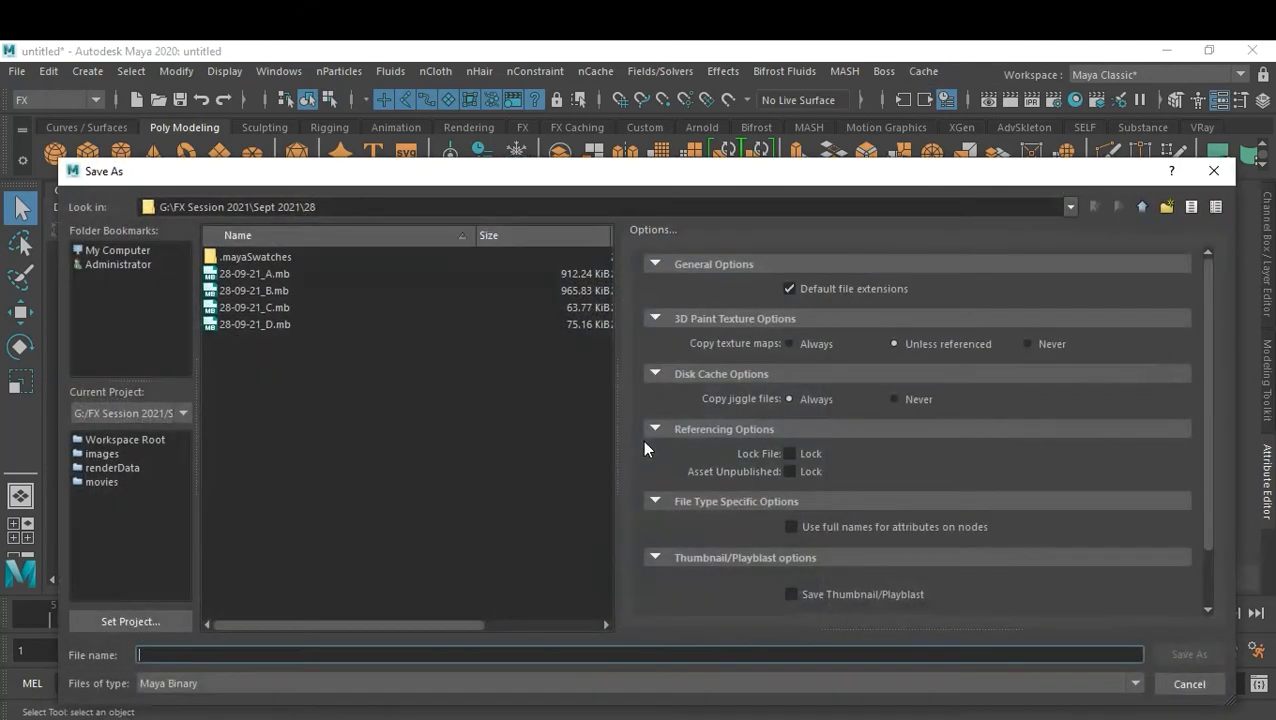
pyautogui.click(259, 324)
pyautogui.moveTo(186, 655); pyautogui.dragTo(321, 656)
pyautogui.press('BackSpace')
pyautogui.write('E')
pyautogui.press('Return')
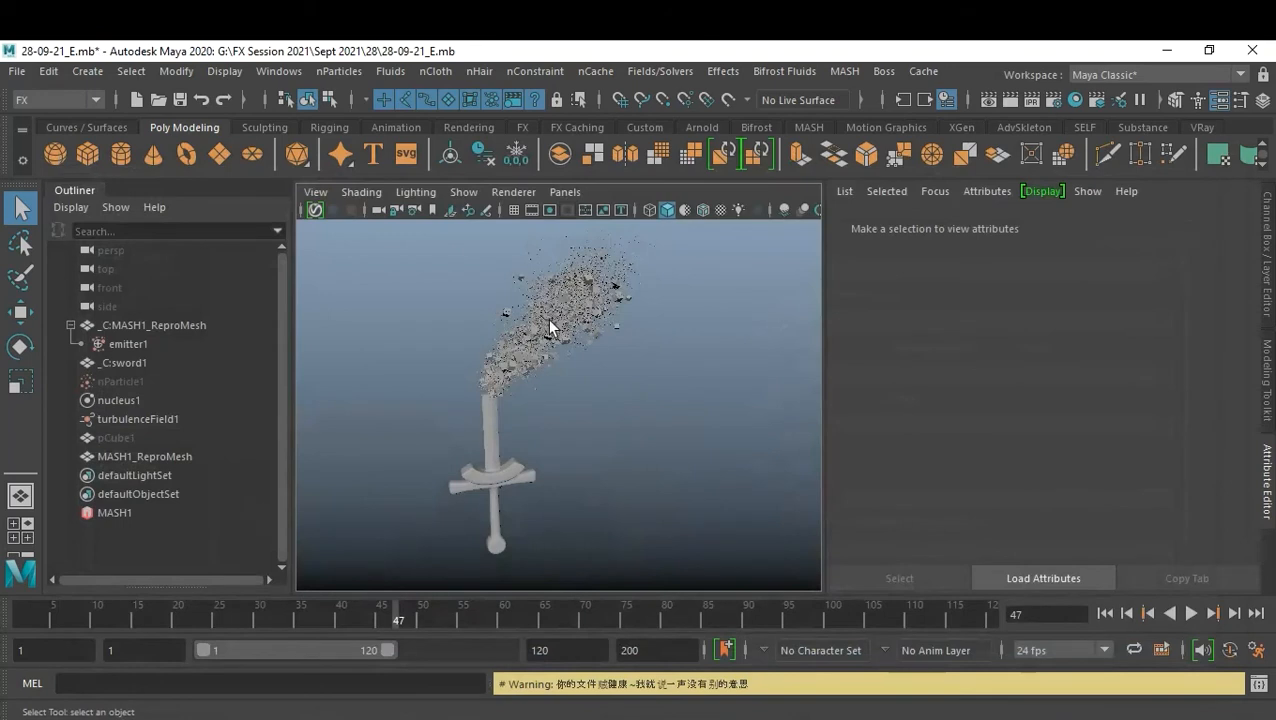
# - Select _C:sword1, _C:MASH1_ReproMesh and MASH1_ReproMesh, open the Alembic export options for selected objects and return to frame 1
pyautogui.click(139, 360)
pyautogui.keyDown('ctrl'); pyautogui.click(160, 325); pyautogui.keyUp('ctrl')
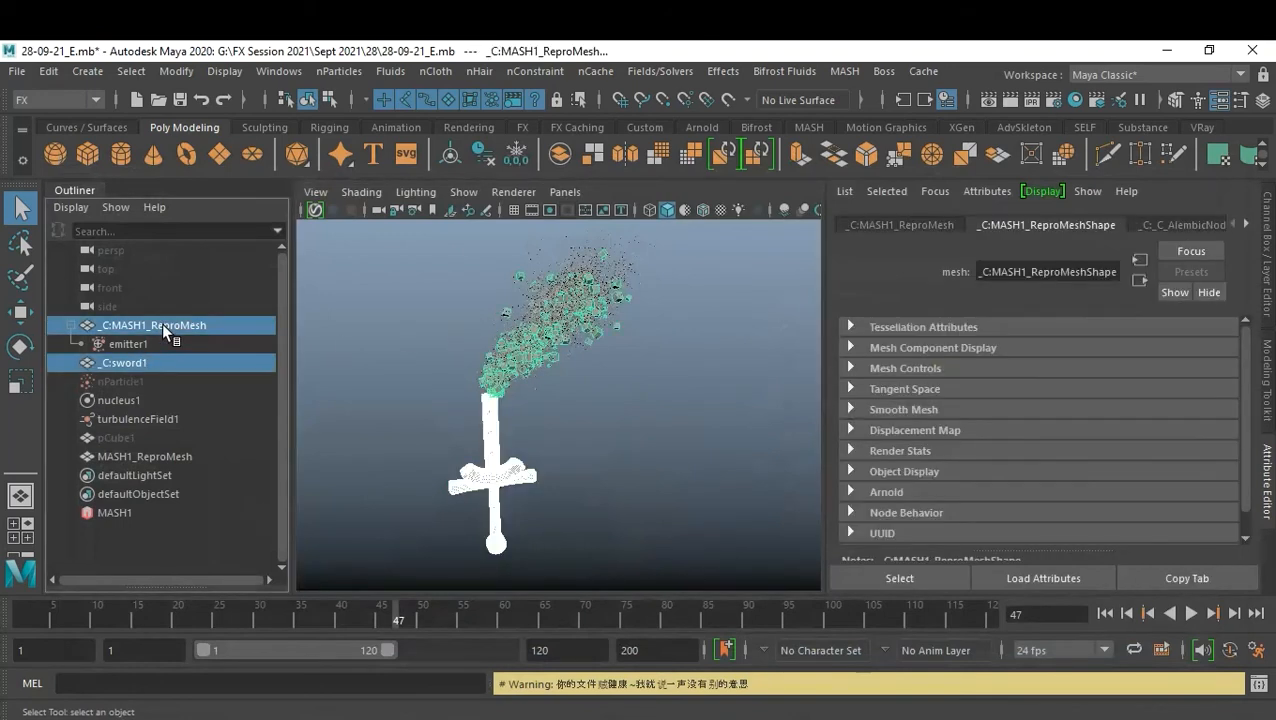
pyautogui.keyDown('ctrl'); pyautogui.click(126, 456); pyautogui.keyUp('ctrl')
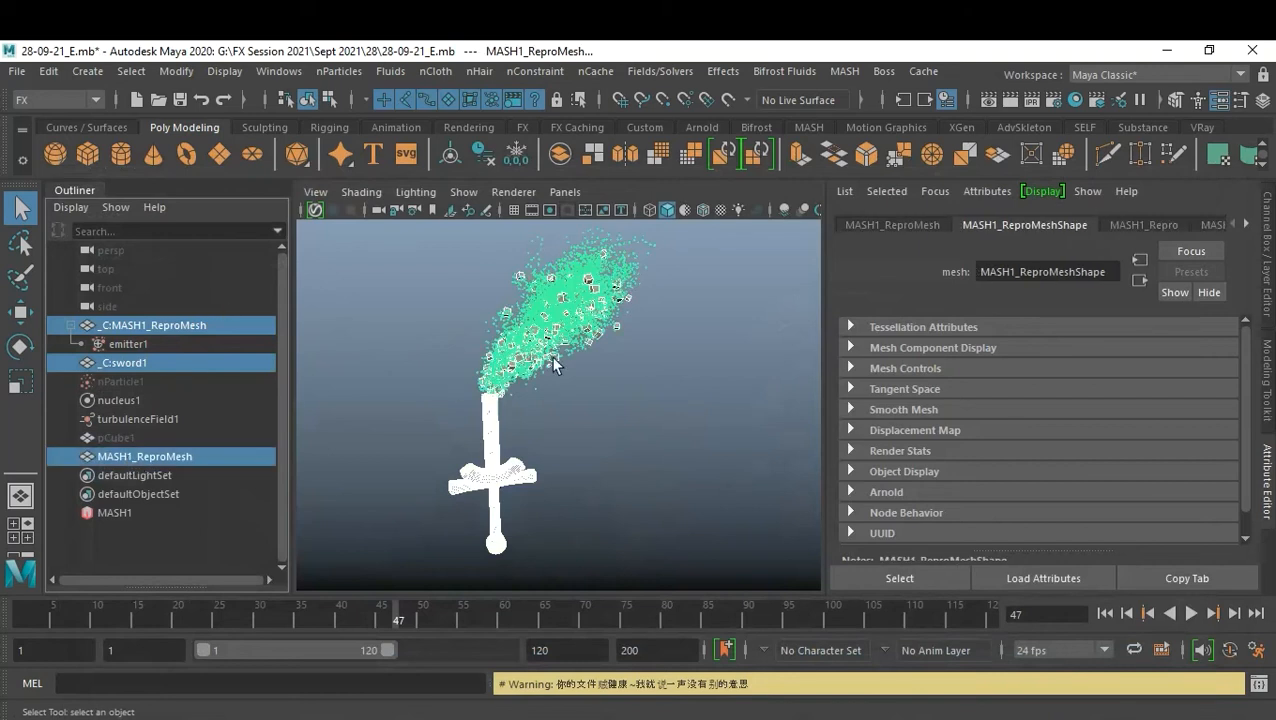
pyautogui.click(922, 71)
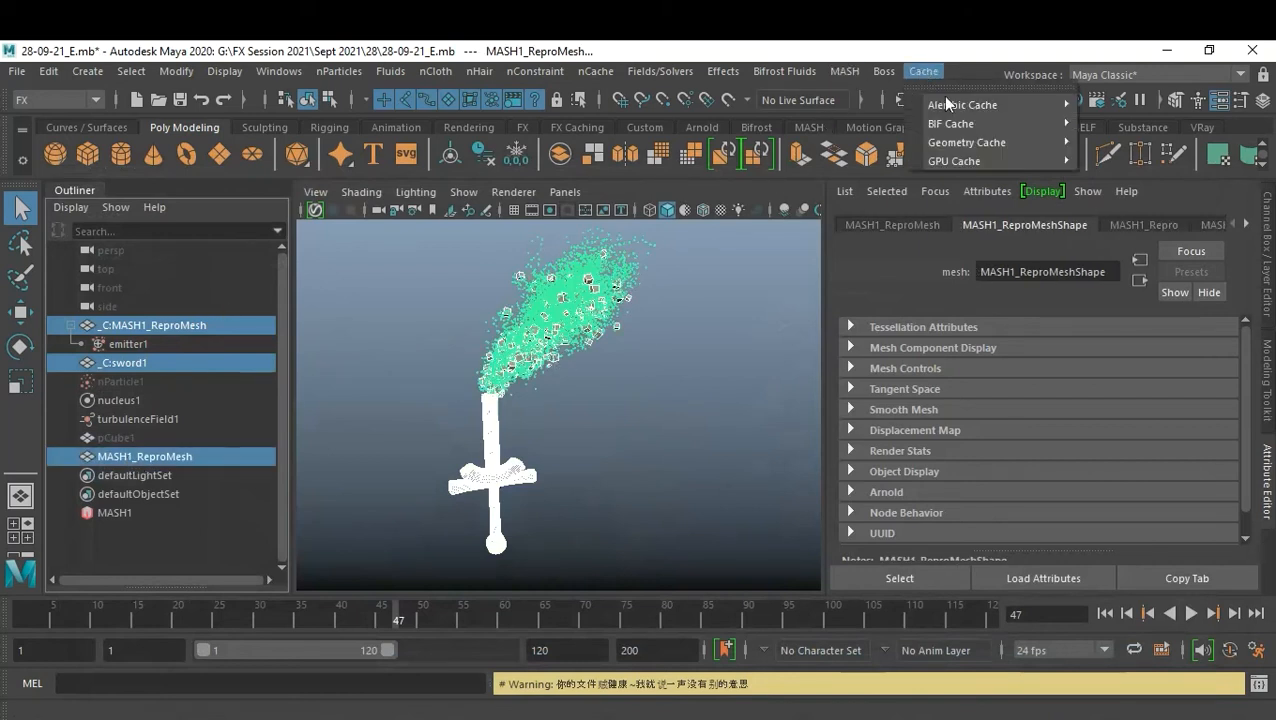
pyautogui.moveTo(1025, 109)
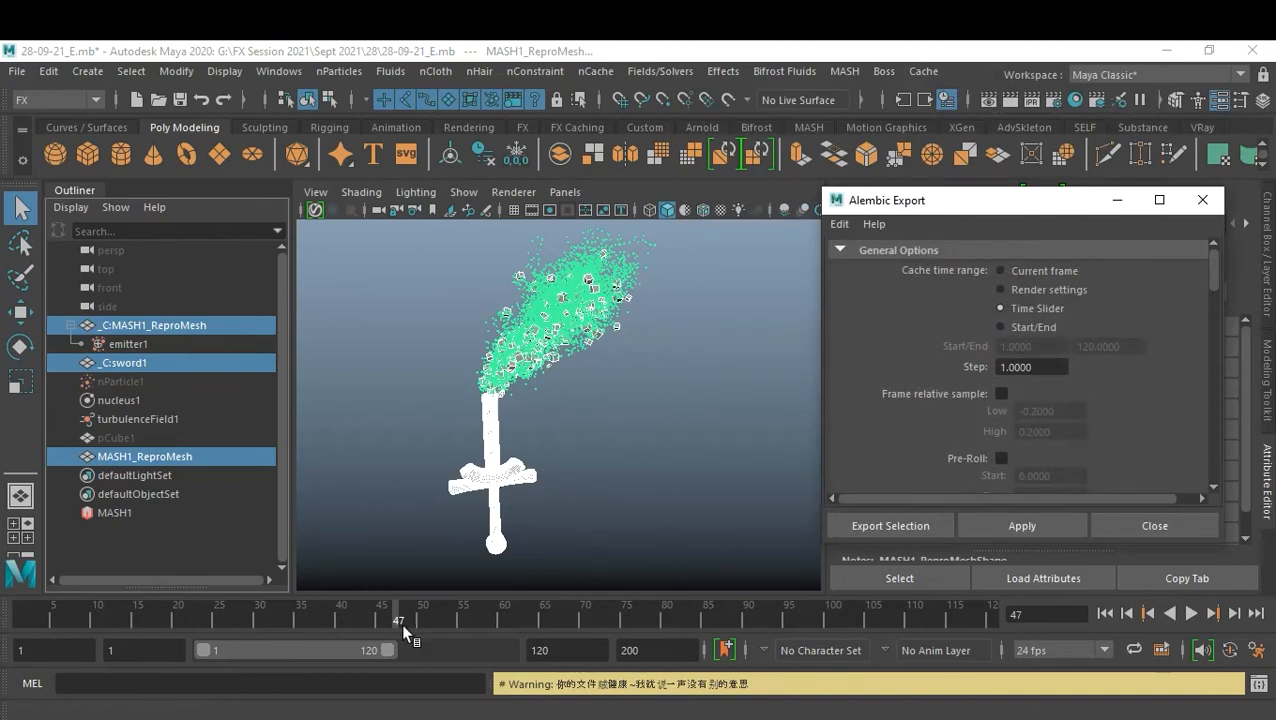
pyautogui.moveTo(399, 620); pyautogui.dragTo(684, 619)
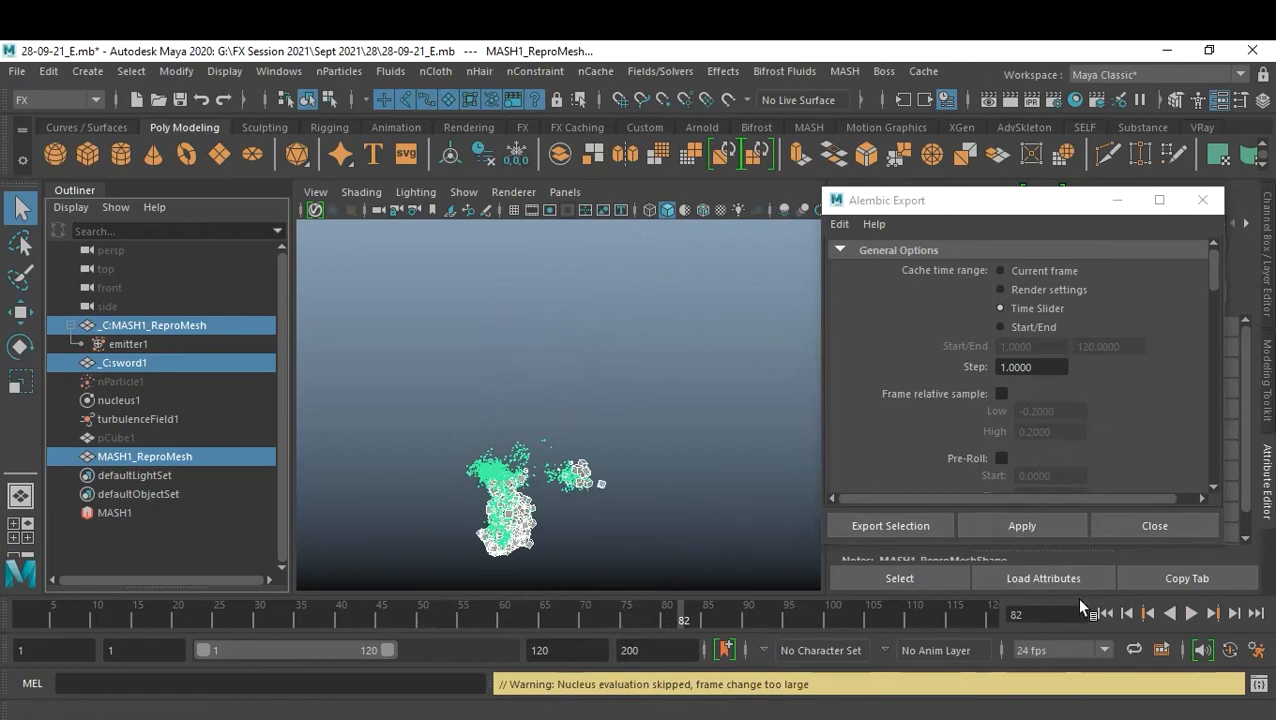
pyautogui.click(1105, 613)
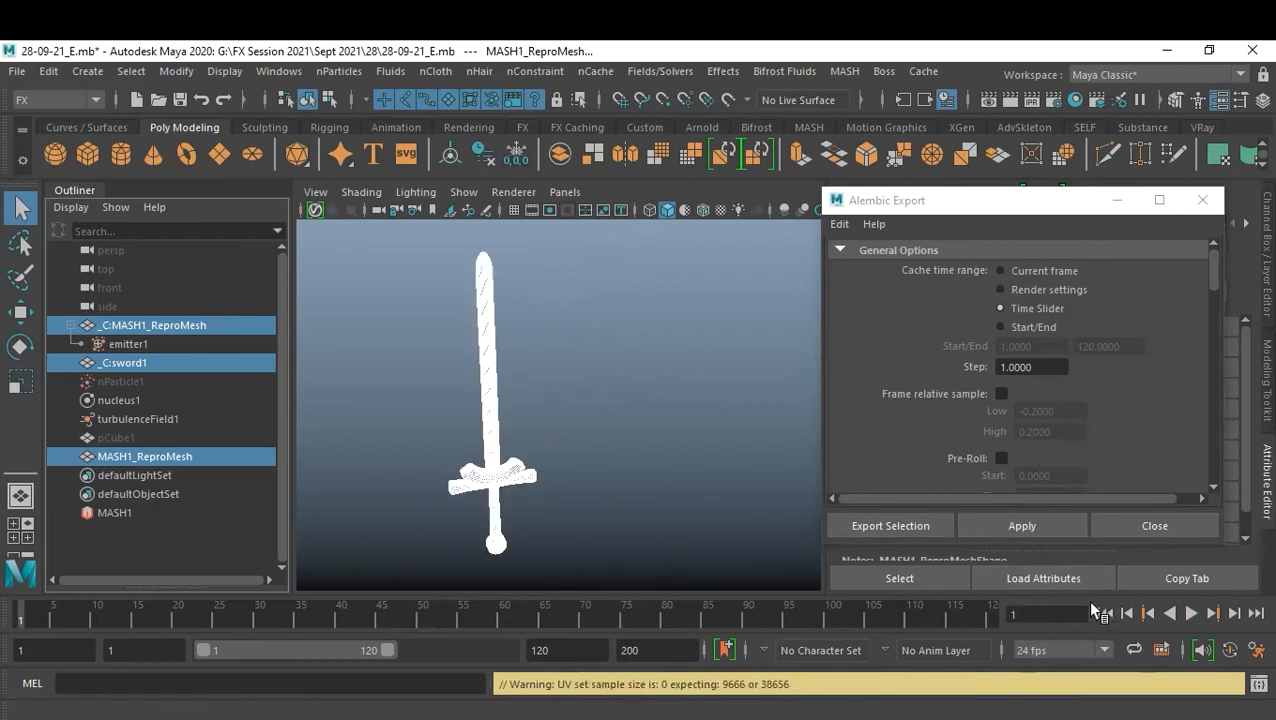
# - Export the three selected meshes over the Time Slider range 1-120 as the Alembic cache 28-09-21_D.abc
pyautogui.click(922, 525)
pyautogui.click(273, 309)
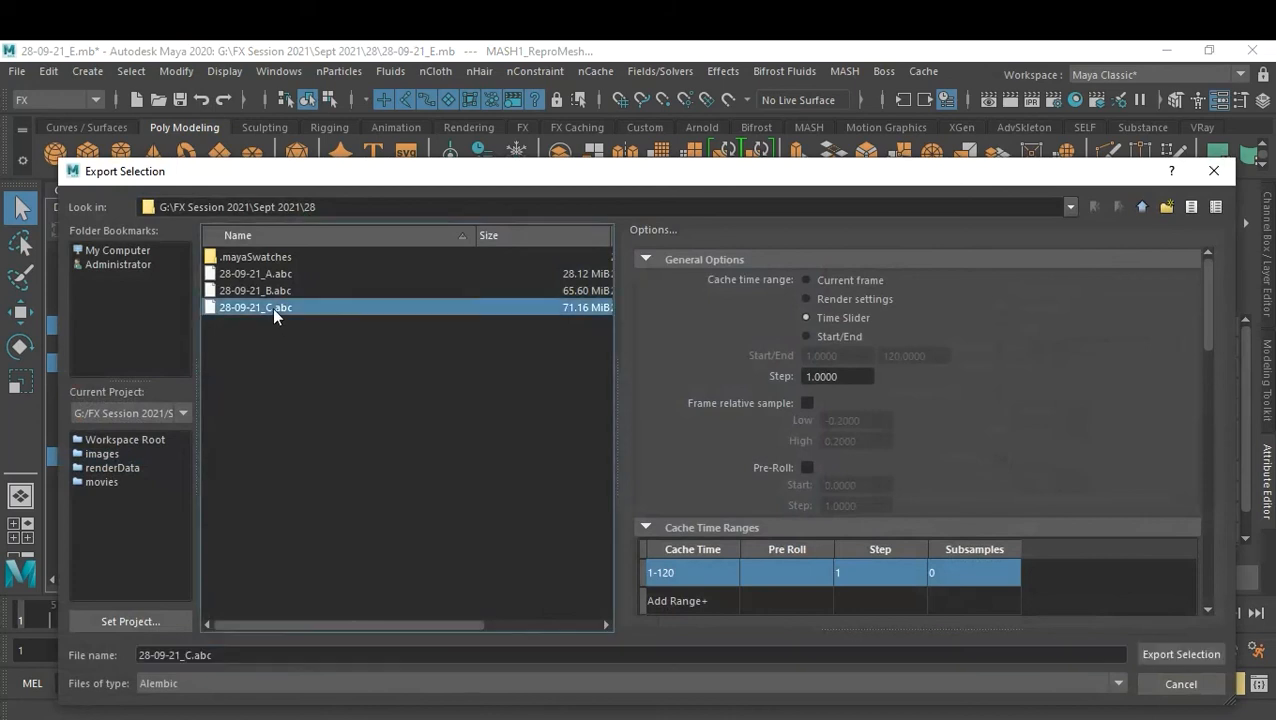
pyautogui.click(190, 656)
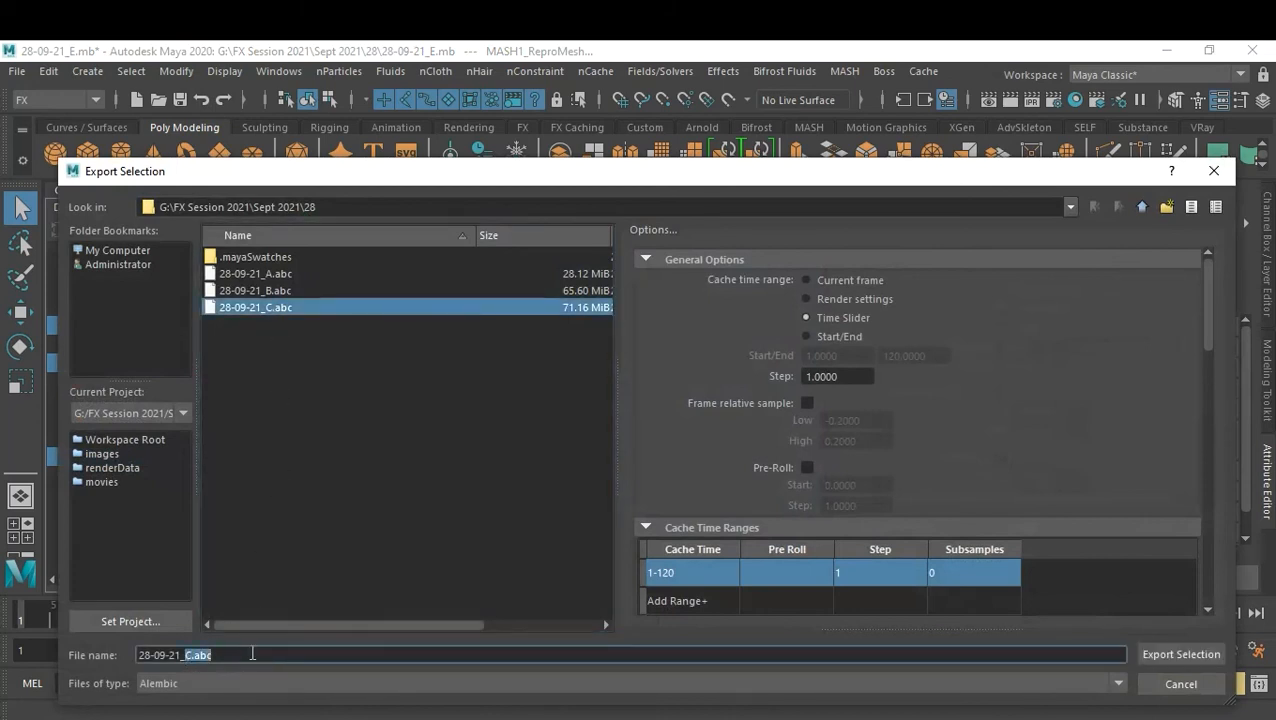
pyautogui.write('D')
pyautogui.click(1180, 654)
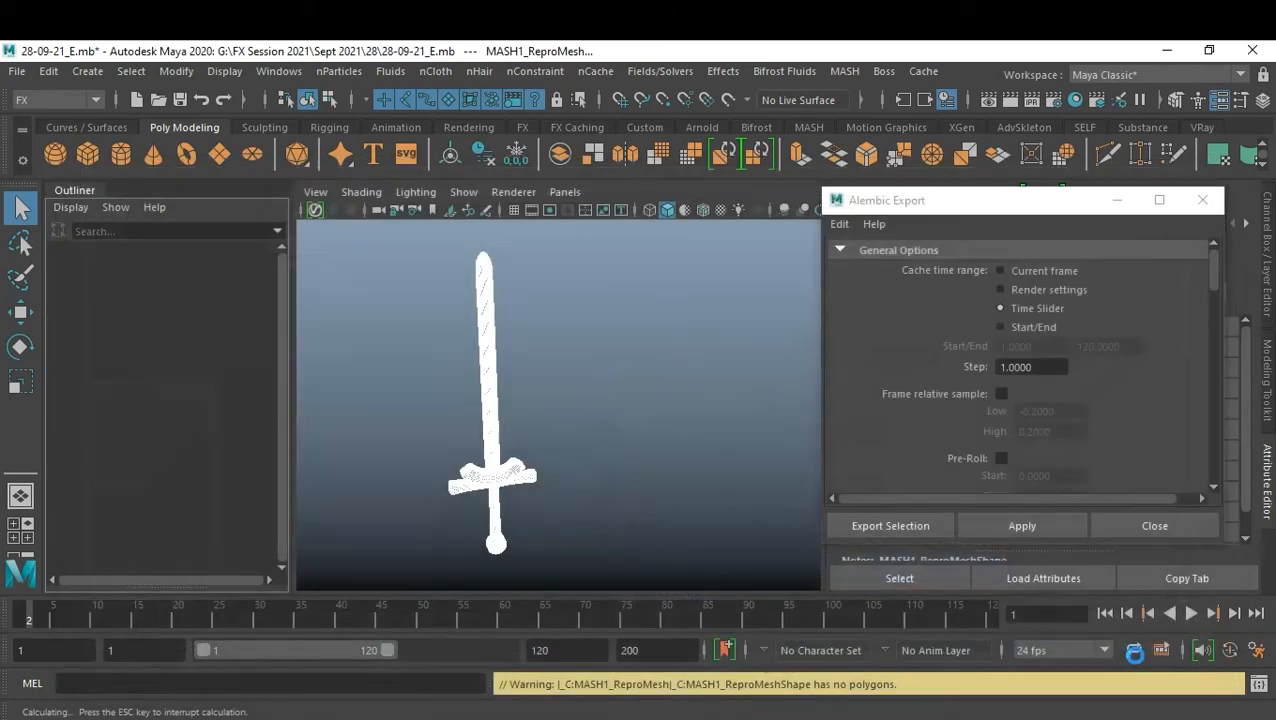
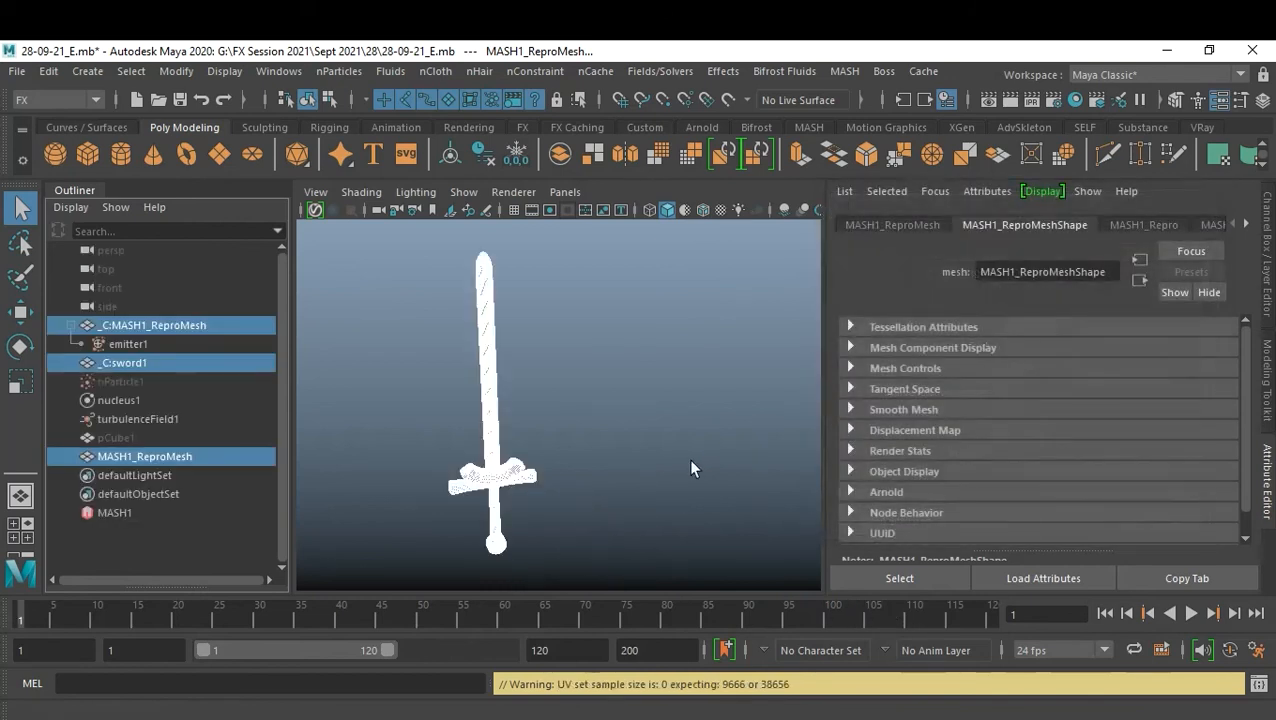
# - Clear the selection, save the current scene and start a new empty scene
pyautogui.click(690, 468)
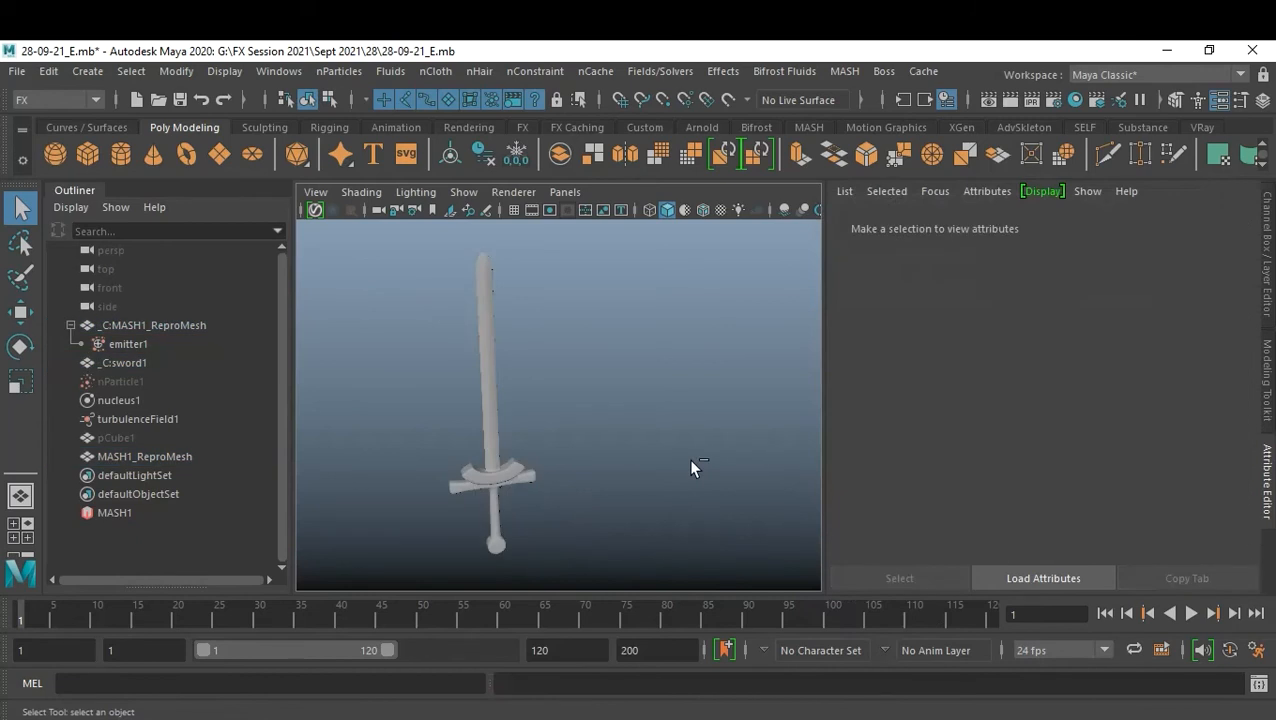
pyautogui.hotkey('ctrl', 's')
pyautogui.hotkey('ctrl', 'n')
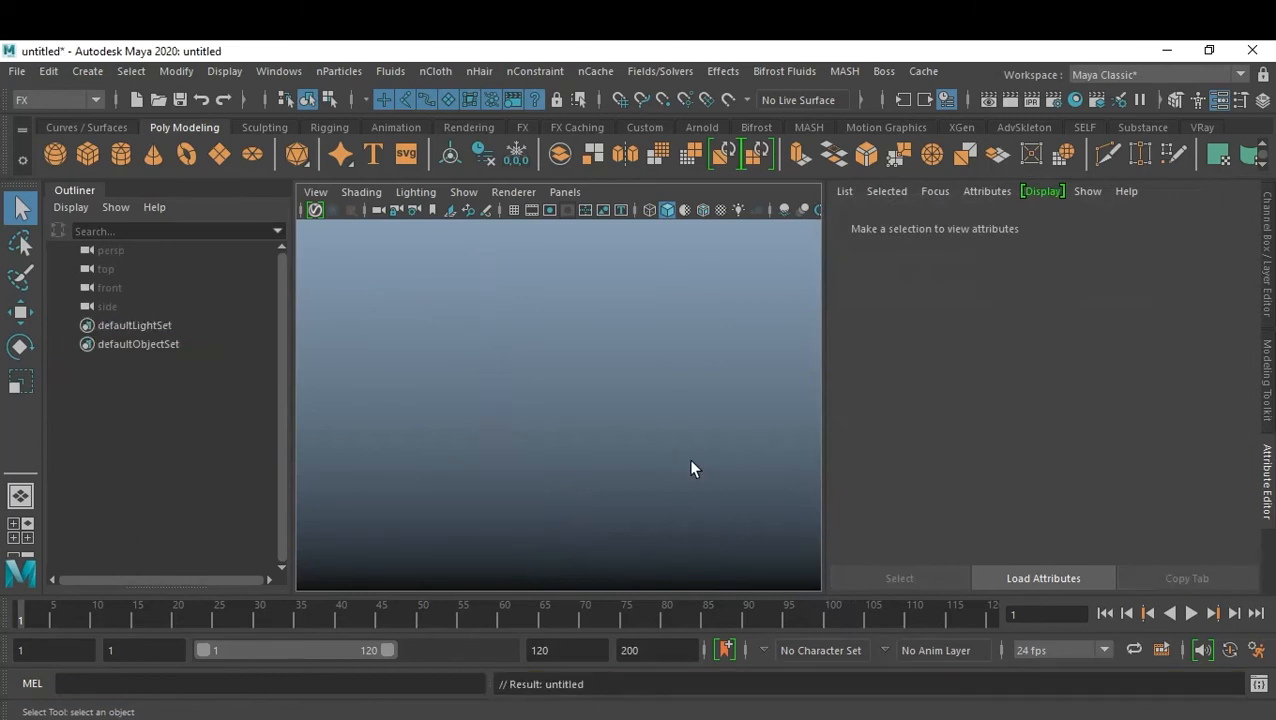
# - Import the Alembic cache 28-09-21_D.abc into the empty scene
pyautogui.click(17, 71)
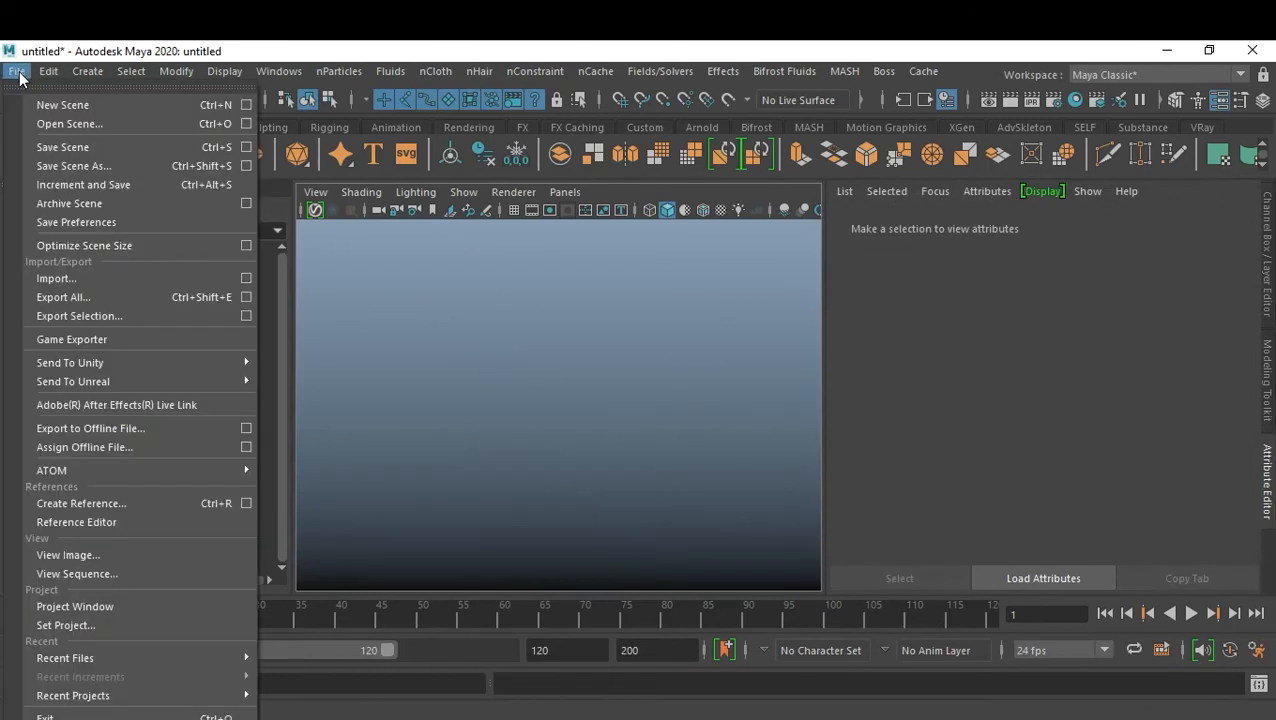
pyautogui.click(149, 279)
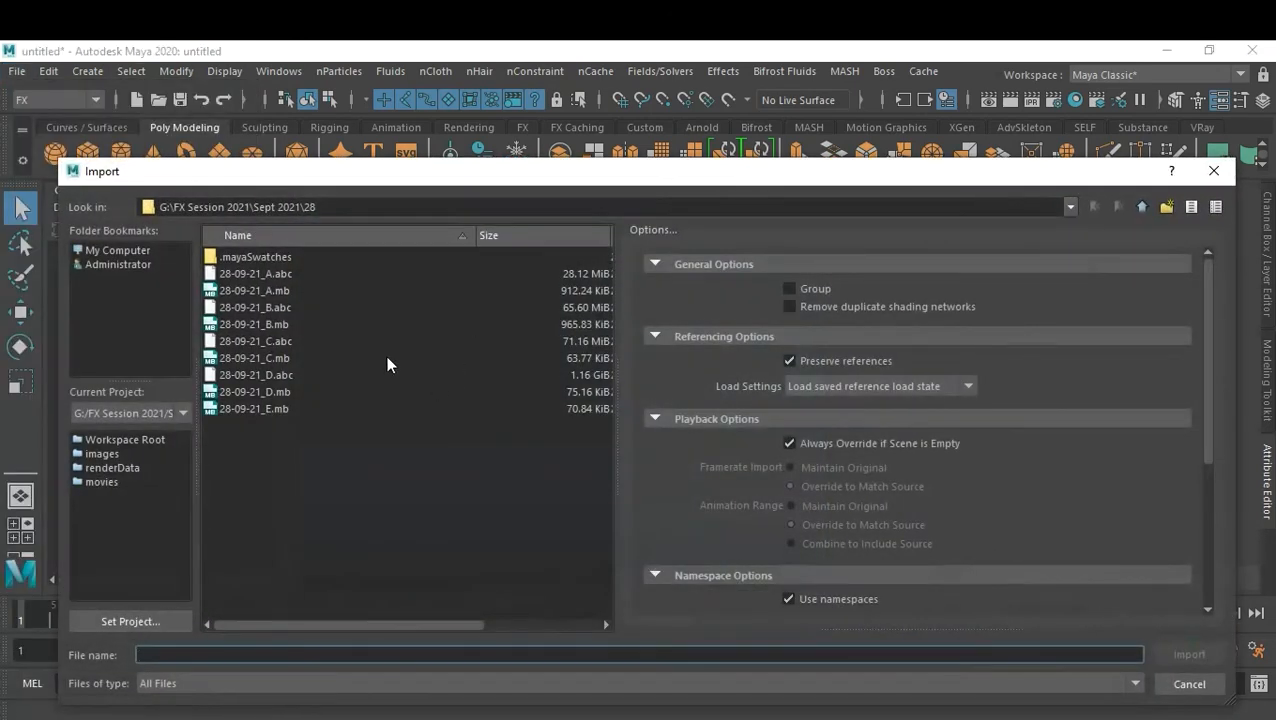
pyautogui.click(284, 376)
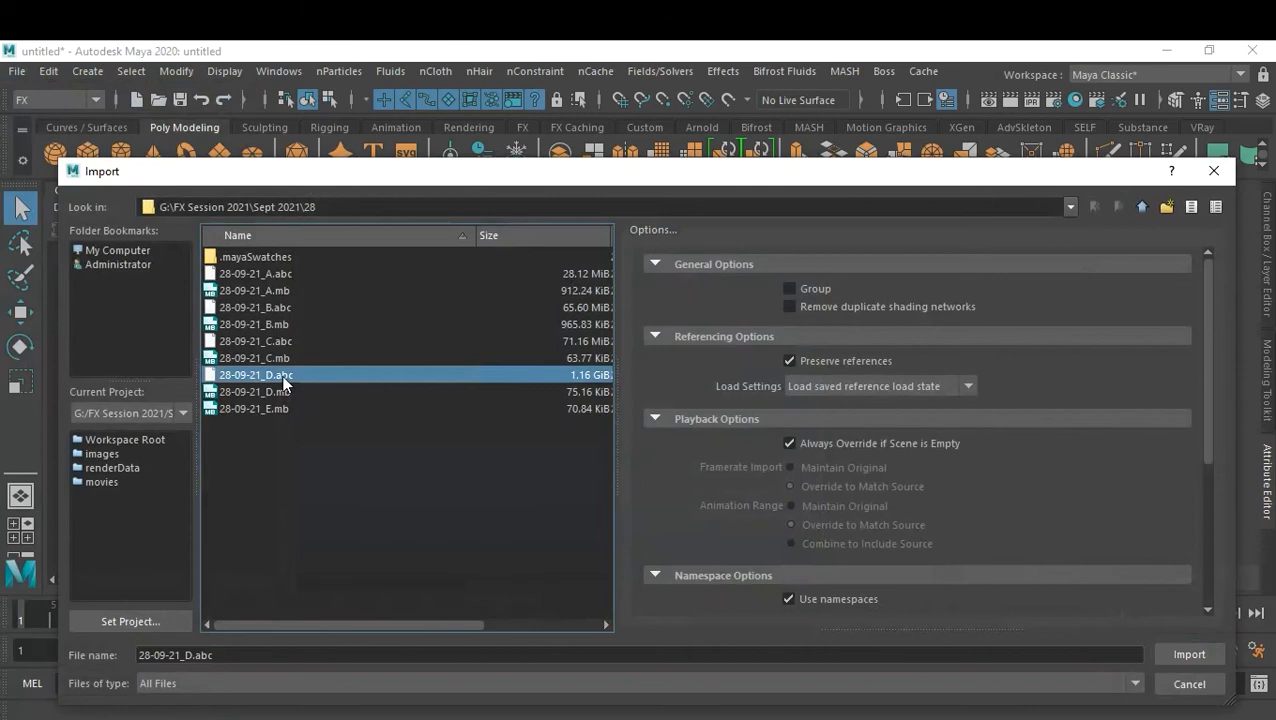
pyautogui.doubleClick(284, 377)
pyautogui.scroll(-3, 527, 405)
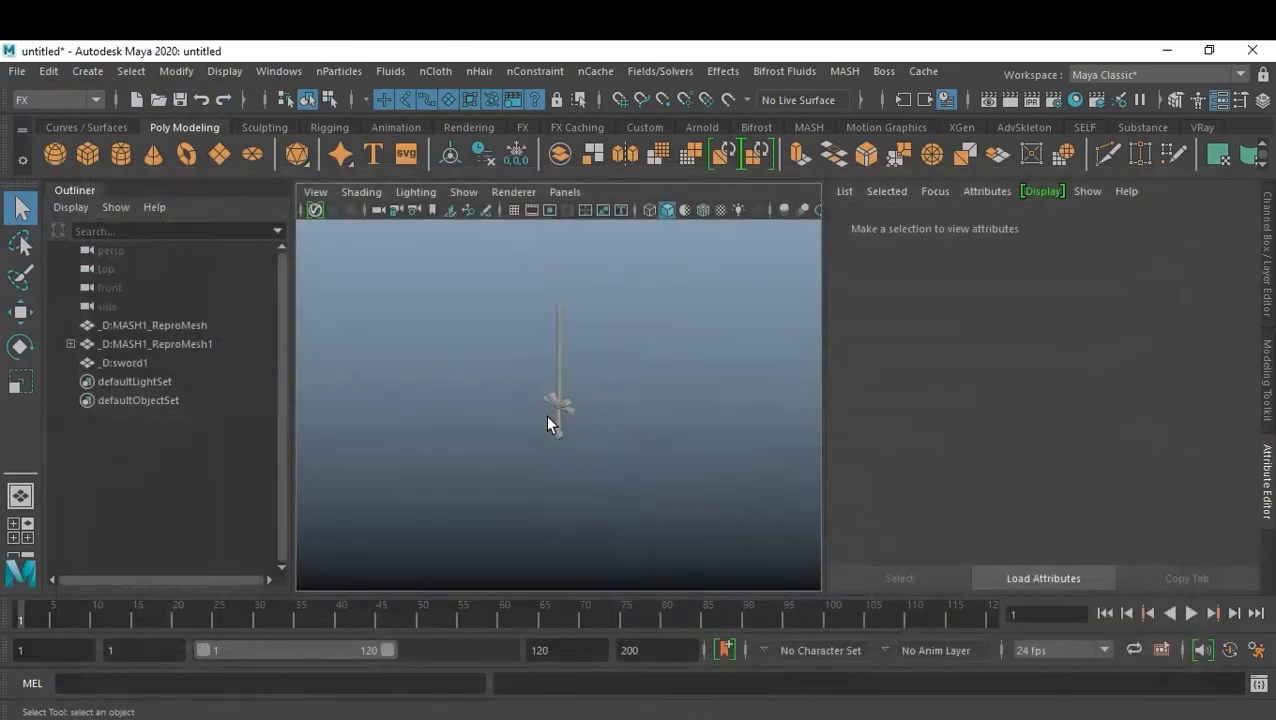
# - Inspect the imported _D:MASH1_ReproMesh1 hierarchy and the _D:sword1 mesh from several angles
pyautogui.moveTo(558, 444); pyautogui.dragTo(560, 446)
pyautogui.click(534, 464)
pyautogui.click(70, 344)
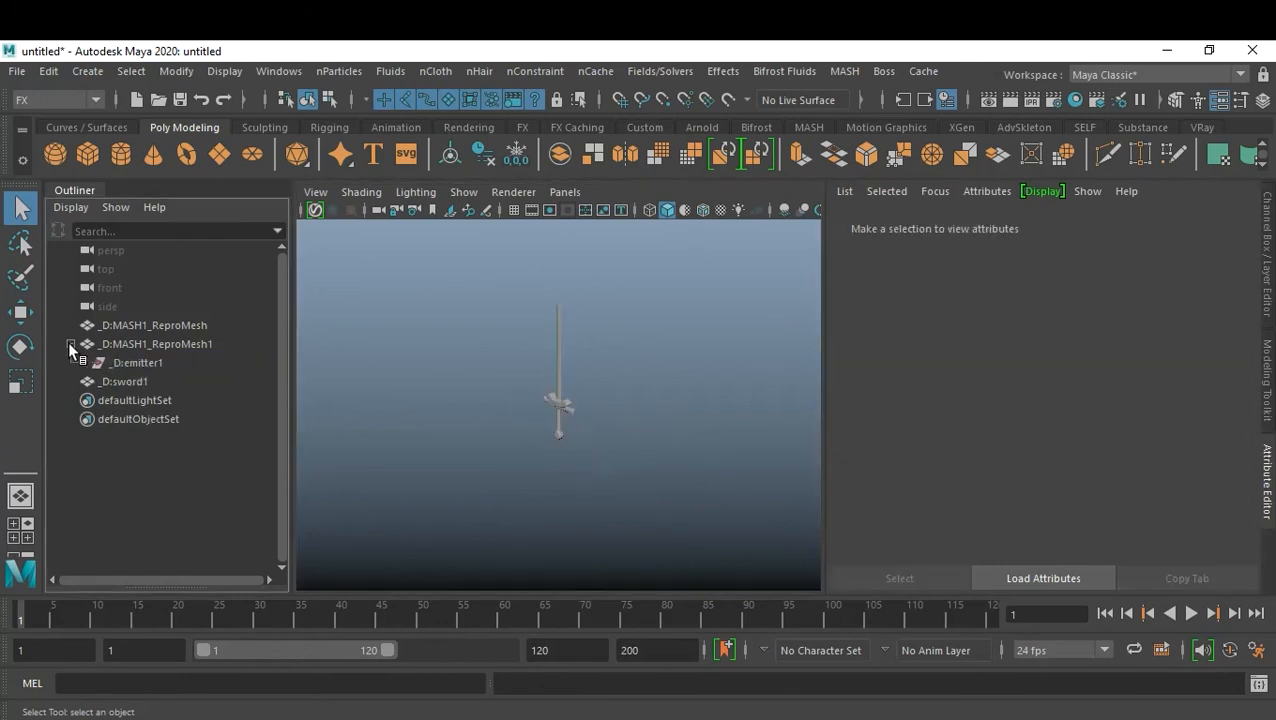
pyautogui.click(562, 403)
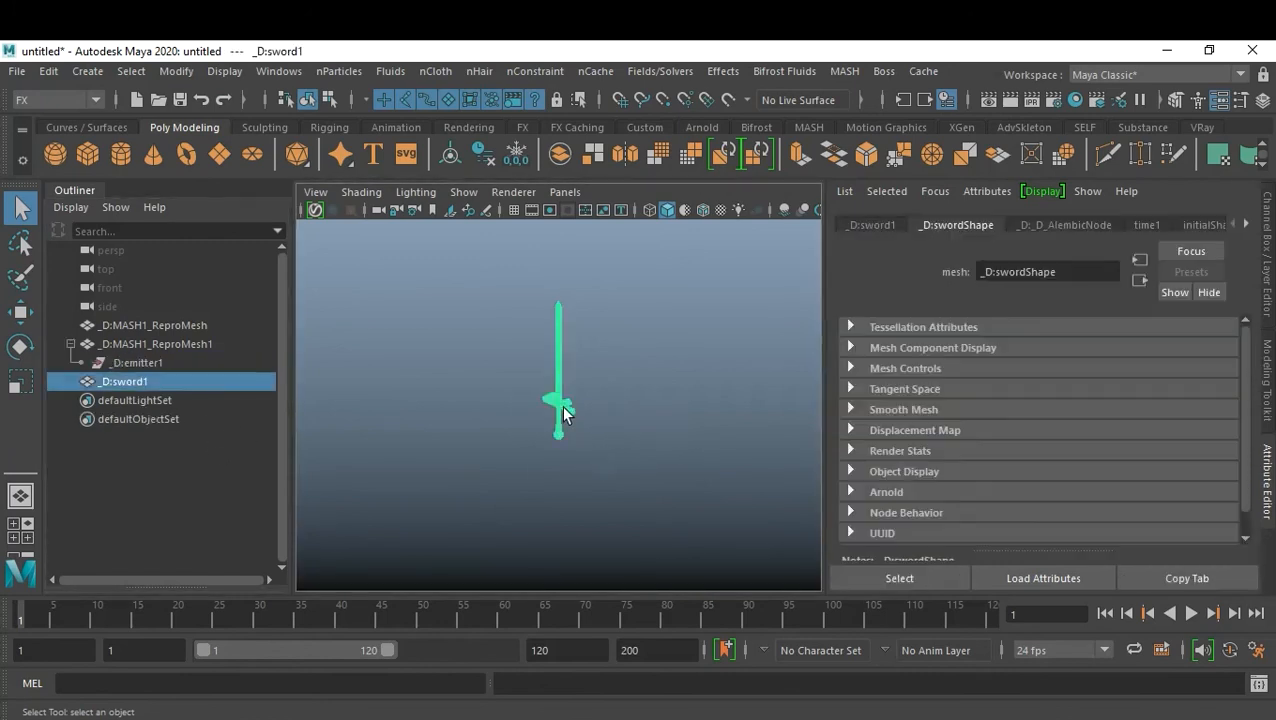
pyautogui.scroll(3, 580, 420)
pyautogui.click(603, 451)
pyautogui.keyDown('alt'); pyautogui.moveTo(568, 469); pyautogui.dragTo(578, 436); pyautogui.keyUp('alt')
pyautogui.click(557, 432)
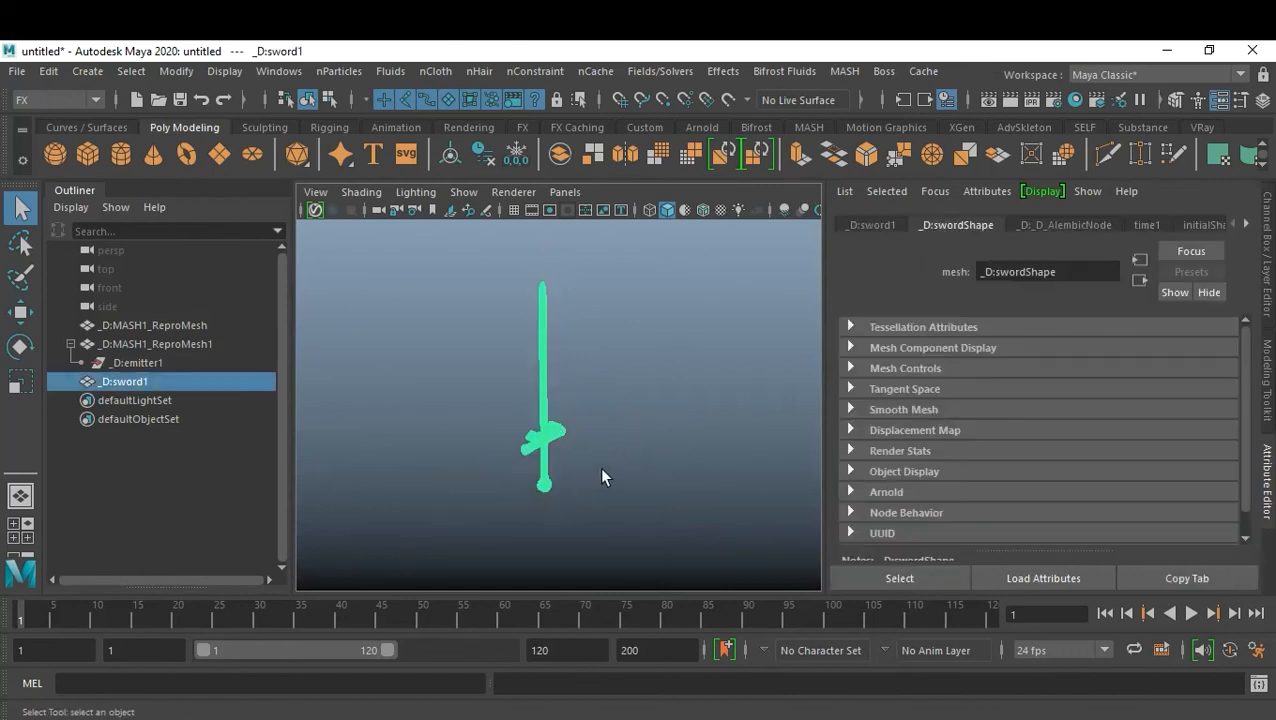
# - Play the imported cache from the first frame and stop at frame 56 to check the disintegration
pyautogui.click(656, 481)
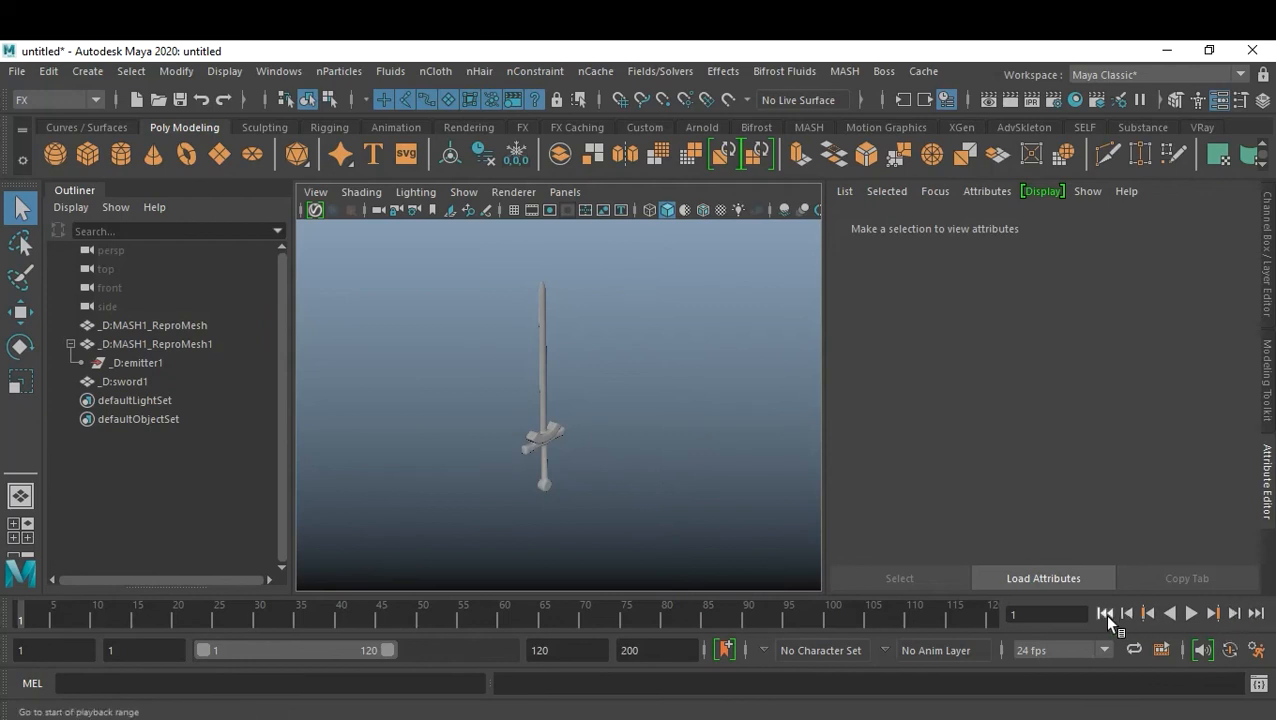
pyautogui.click(1191, 613)
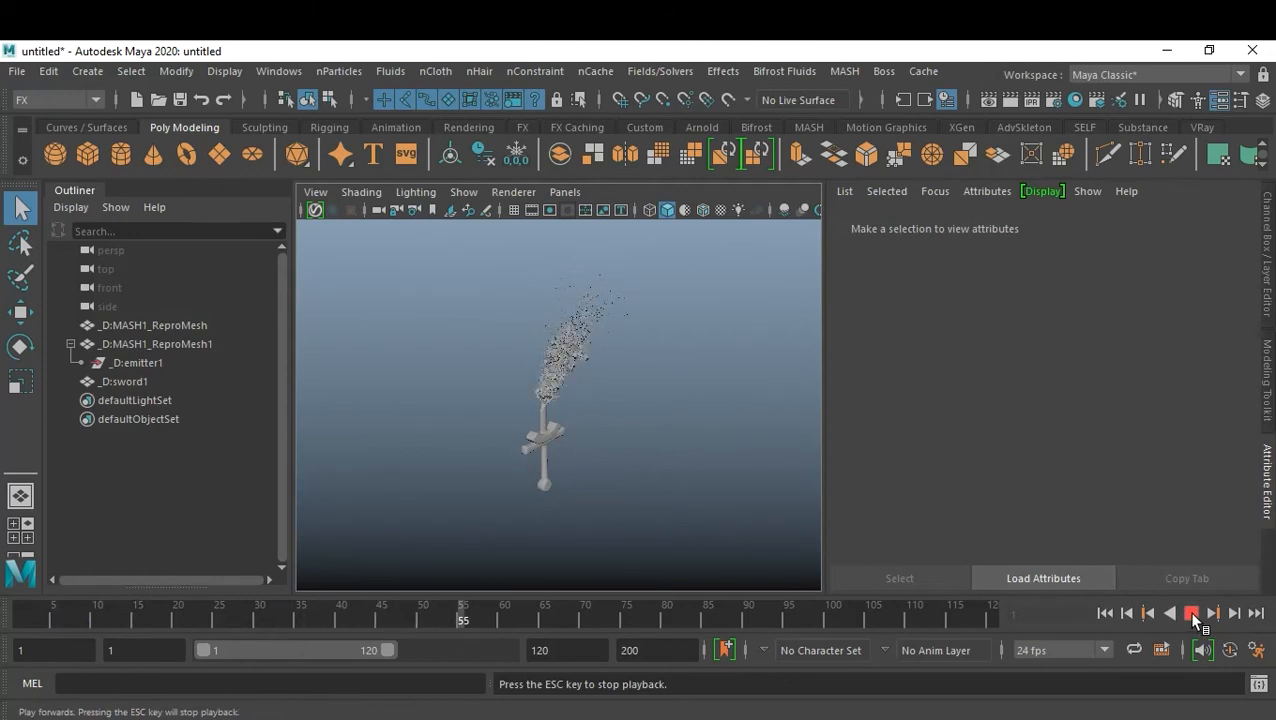
pyautogui.click(1191, 614)
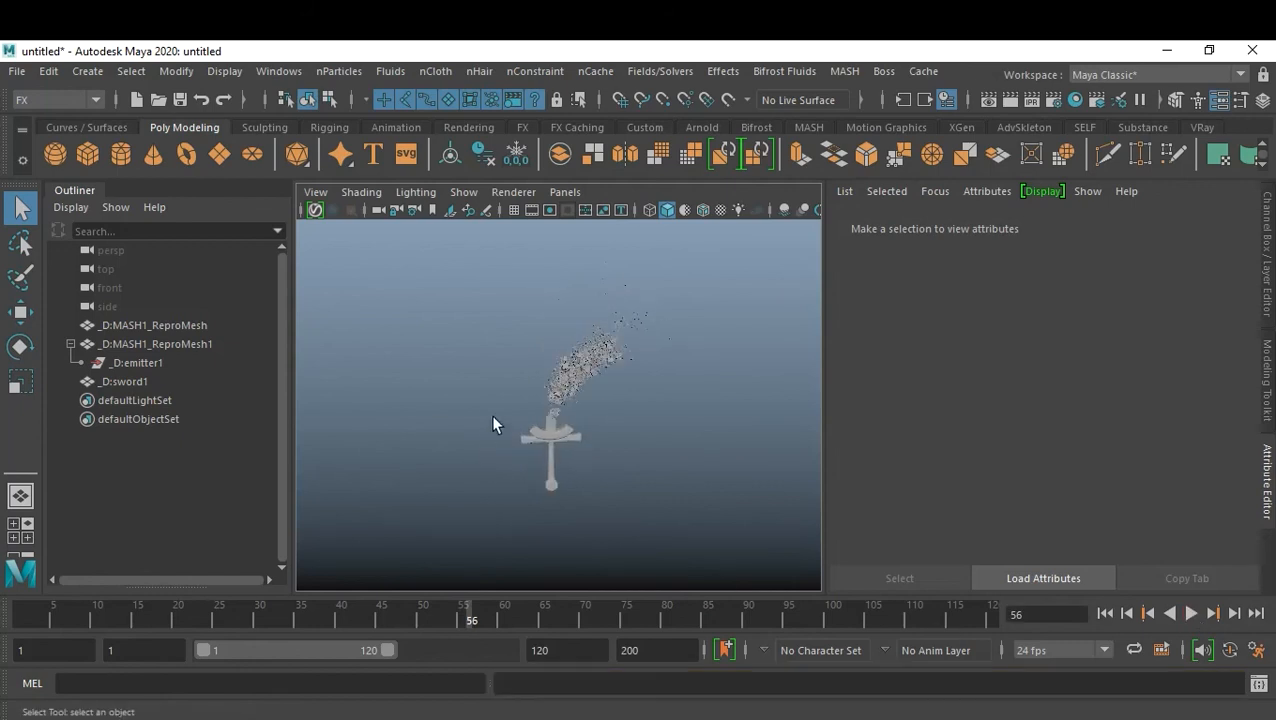
# - Examine the disintegrating blade and handle cubes up close at several frames from 56 to 90
pyautogui.keyDown('alt'); pyautogui.moveTo(490, 414); pyautogui.dragTo(651, 452, button='right'); pyautogui.keyUp('alt')
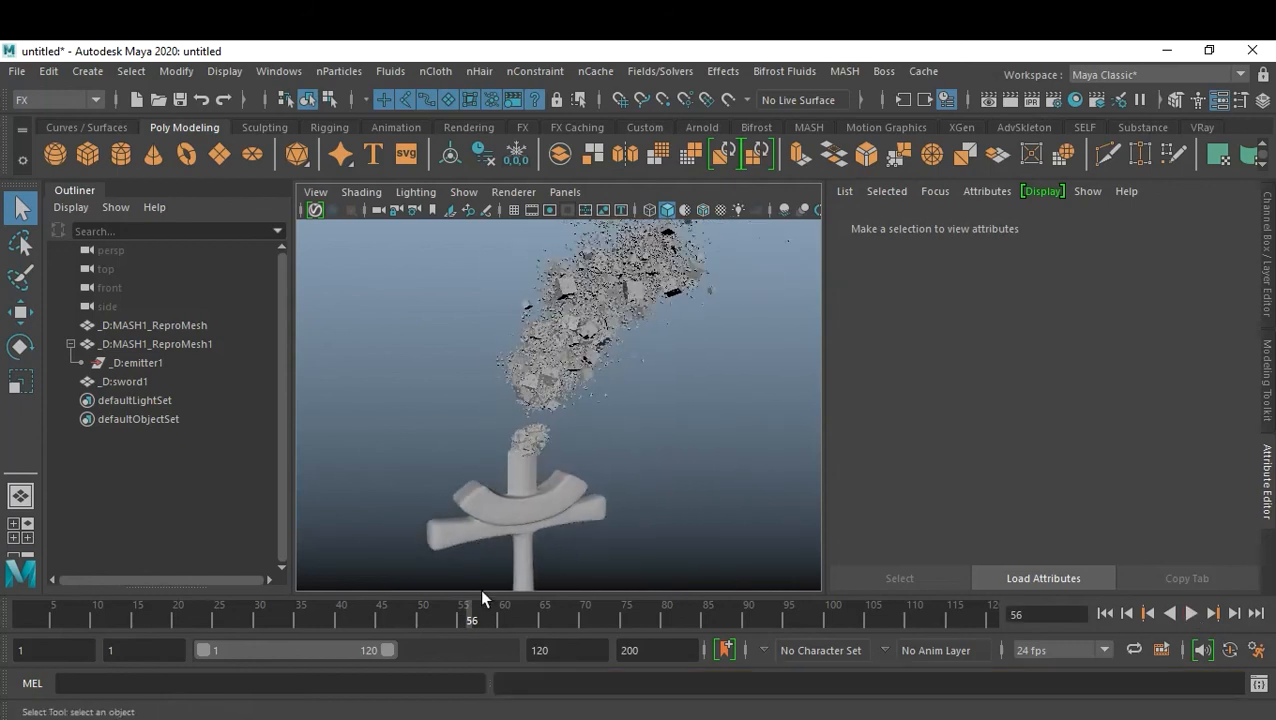
pyautogui.hotkey('alt', 'v')
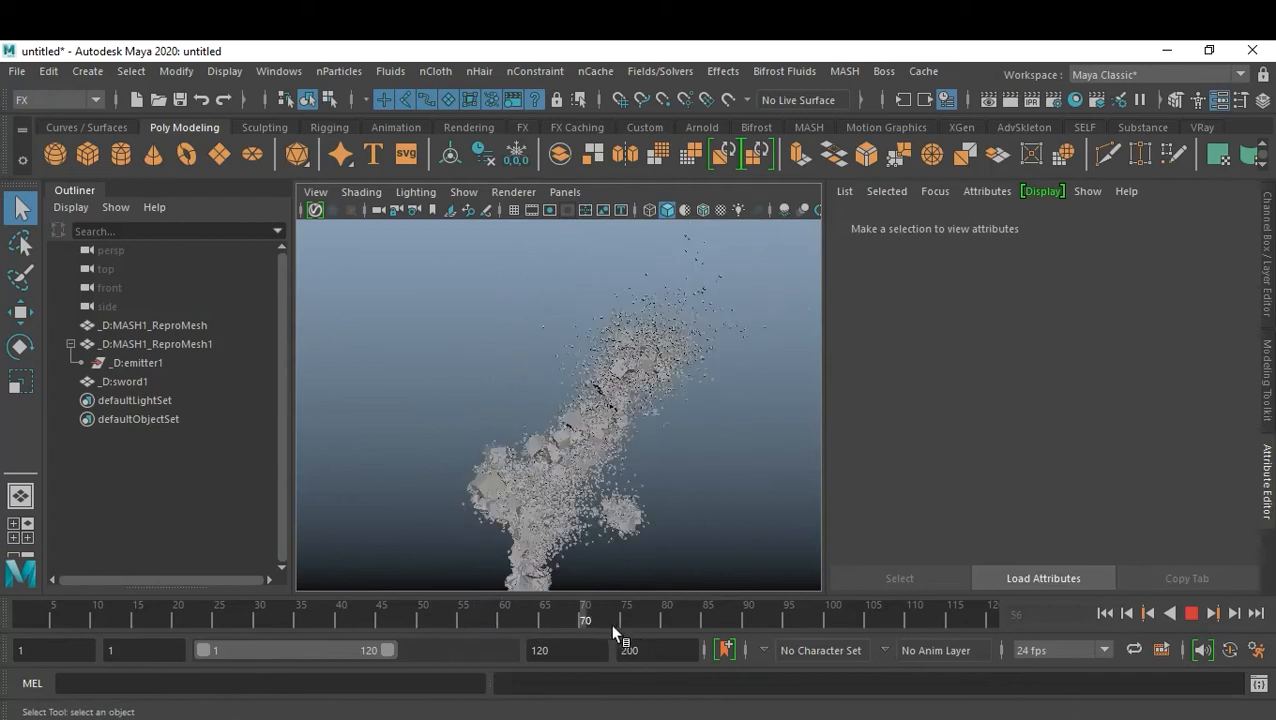
pyautogui.click(625, 627)
pyautogui.keyDown('alt'); pyautogui.moveTo(641, 434); pyautogui.dragTo(644, 299, button='middle'); pyautogui.keyUp('alt')
pyautogui.keyDown('alt'); pyautogui.moveTo(660, 385); pyautogui.dragTo(612, 500); pyautogui.keyUp('alt')
pyautogui.keyDown('alt'); pyautogui.moveTo(607, 537); pyautogui.dragTo(604, 368, button='right'); pyautogui.keyUp('alt')
pyautogui.click(640, 612)
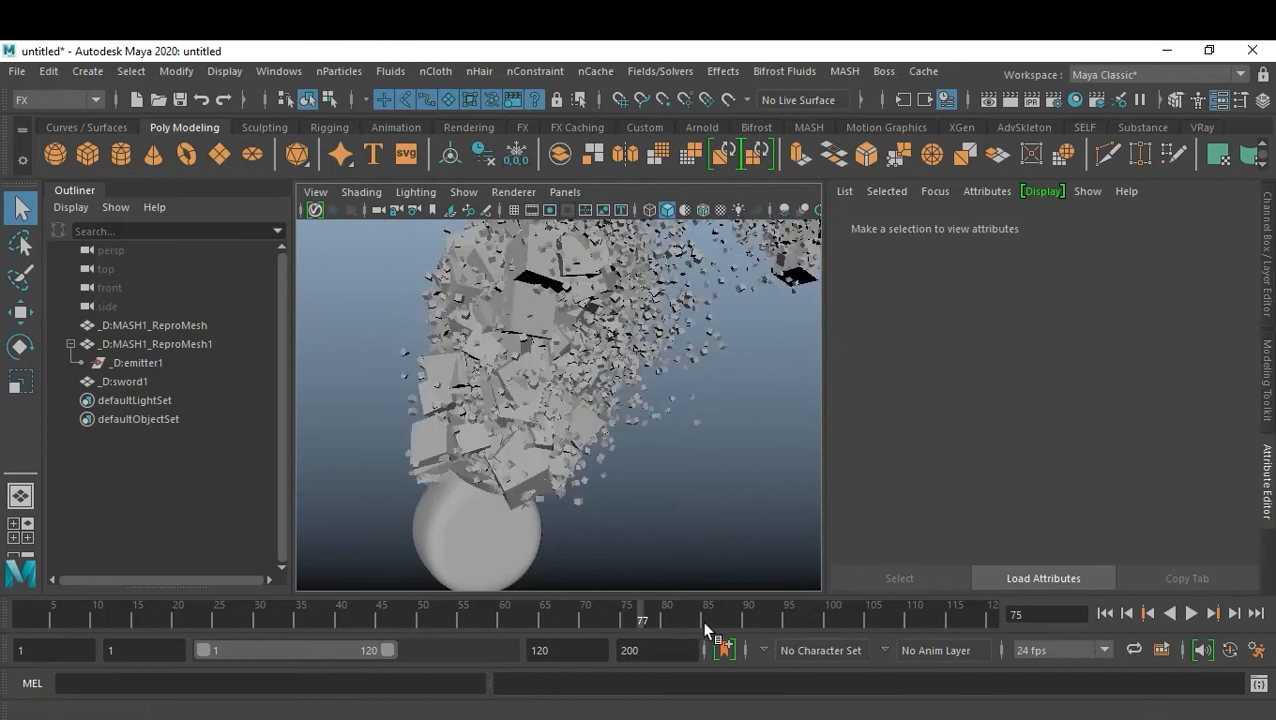
pyautogui.click(746, 620)
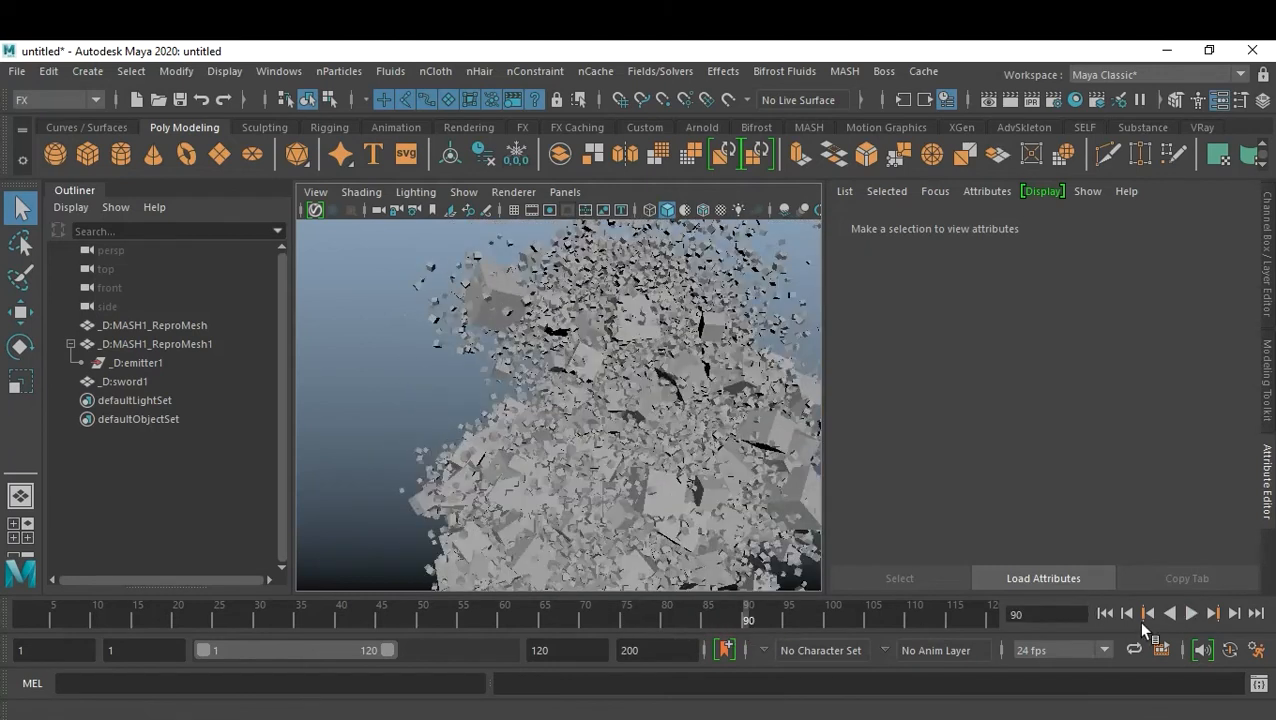
# - Return to frame 1 and group the _D:MASH1_ReproMesh, _D:MASH1_ReproMesh1 and _D:sword1 meshes together
pyautogui.click(1105, 614)
pyautogui.scroll(-5, 650, 403)
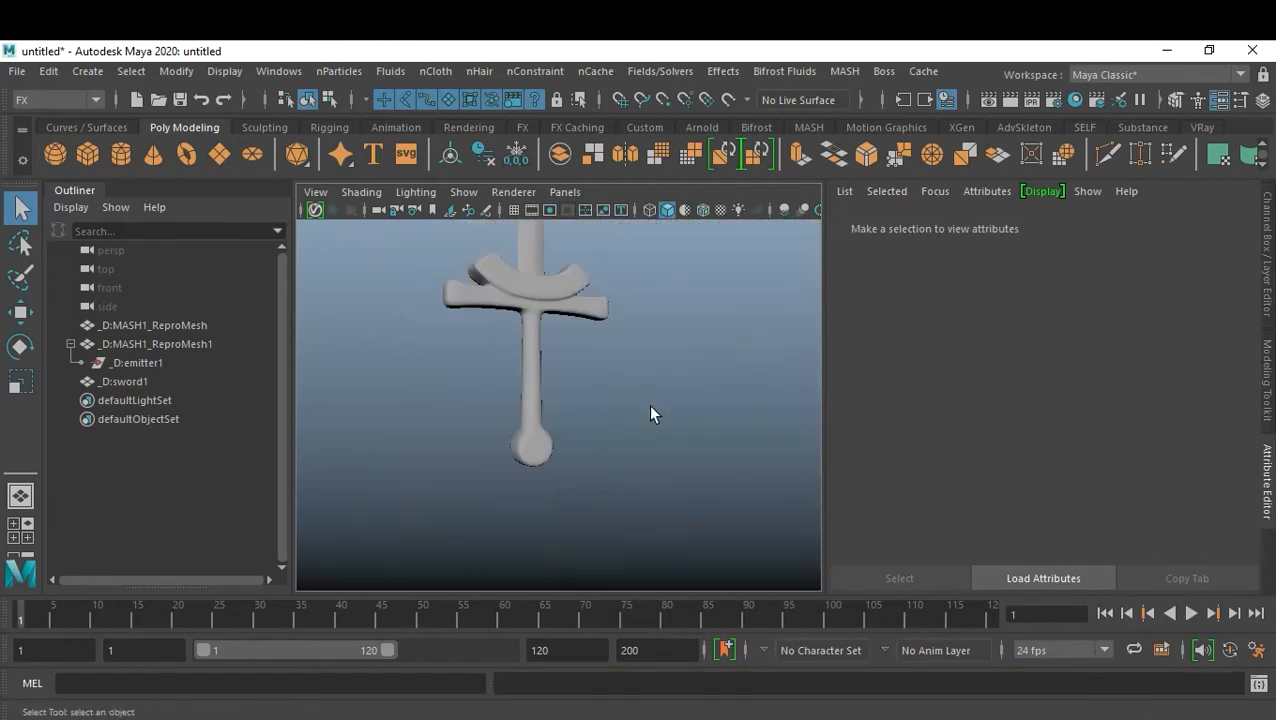
pyautogui.keyDown('alt'); pyautogui.moveTo(624, 382); pyautogui.dragTo(628, 507, button='middle'); pyautogui.keyUp('alt')
pyautogui.scroll(2, 598, 507)
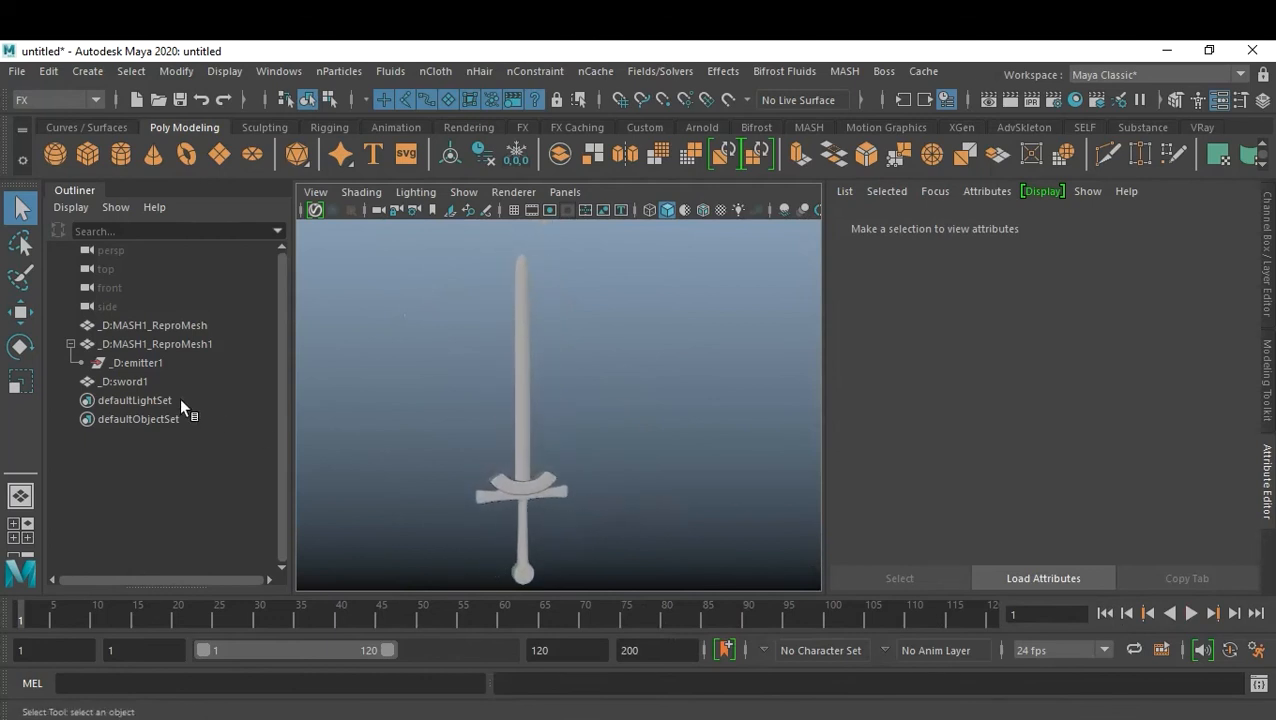
pyautogui.click(70, 344)
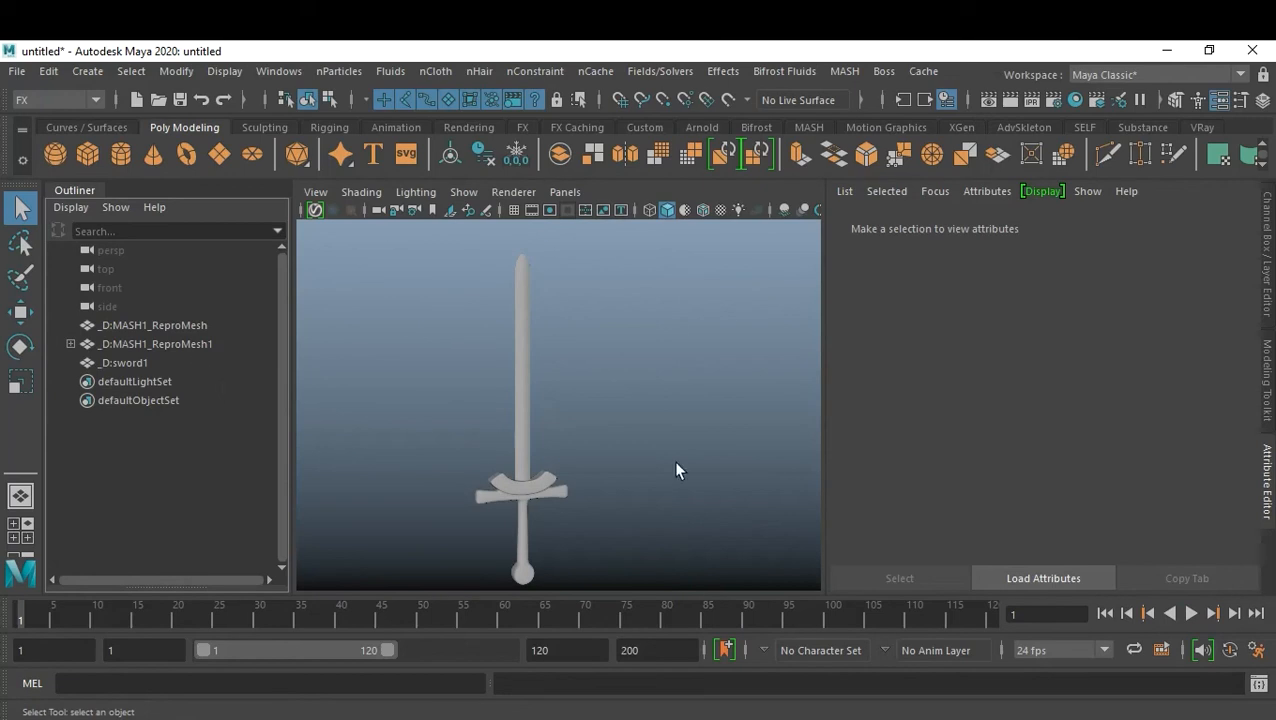
pyautogui.click(180, 325)
pyautogui.keyDown('shift'); pyautogui.click(134, 362); pyautogui.keyUp('shift')
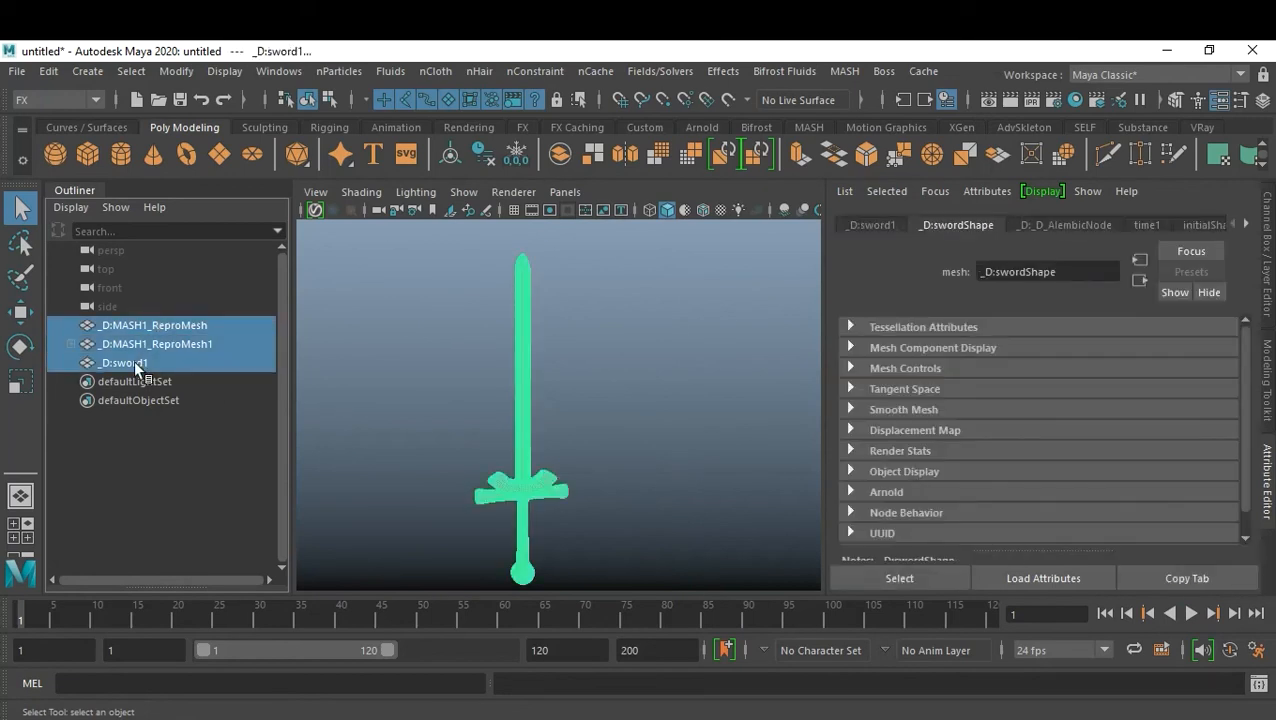
pyautogui.hotkey('ctrl', 'g')
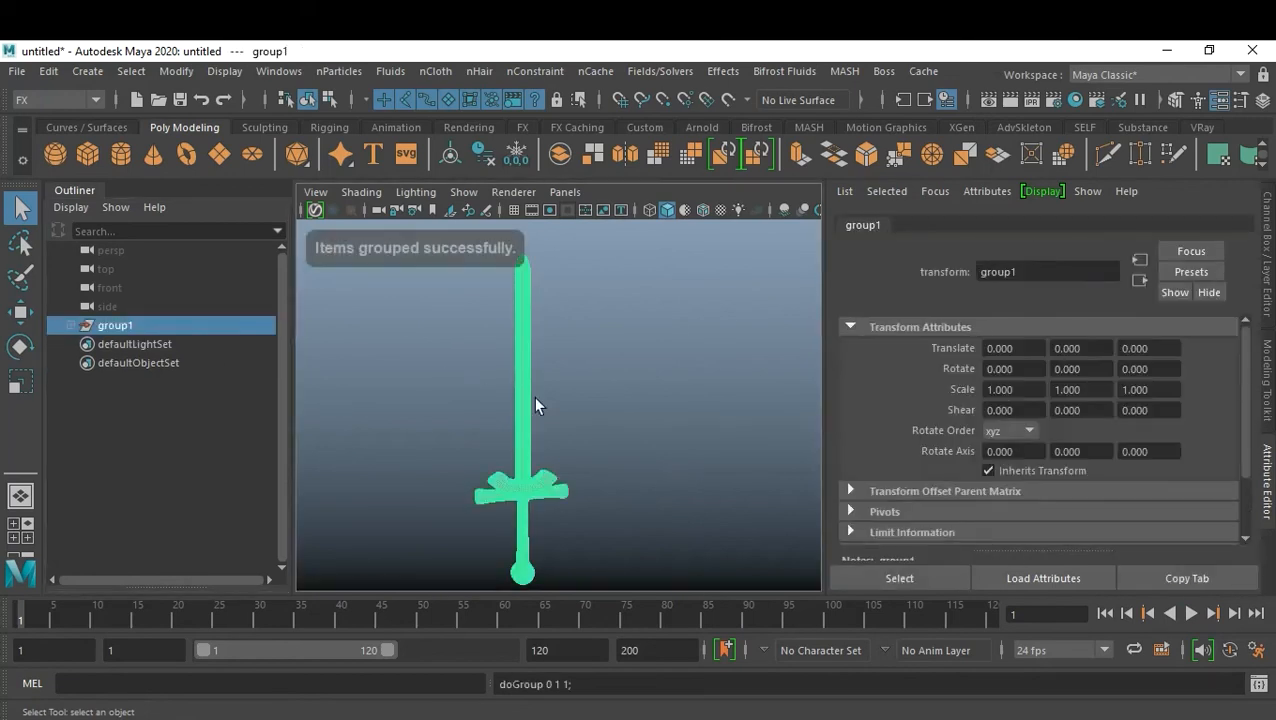
# - Rotate the group freehand to about 8, -10 and -49.8 degrees so the sword lies diagonally
pyautogui.press('w')
pyautogui.press('e')
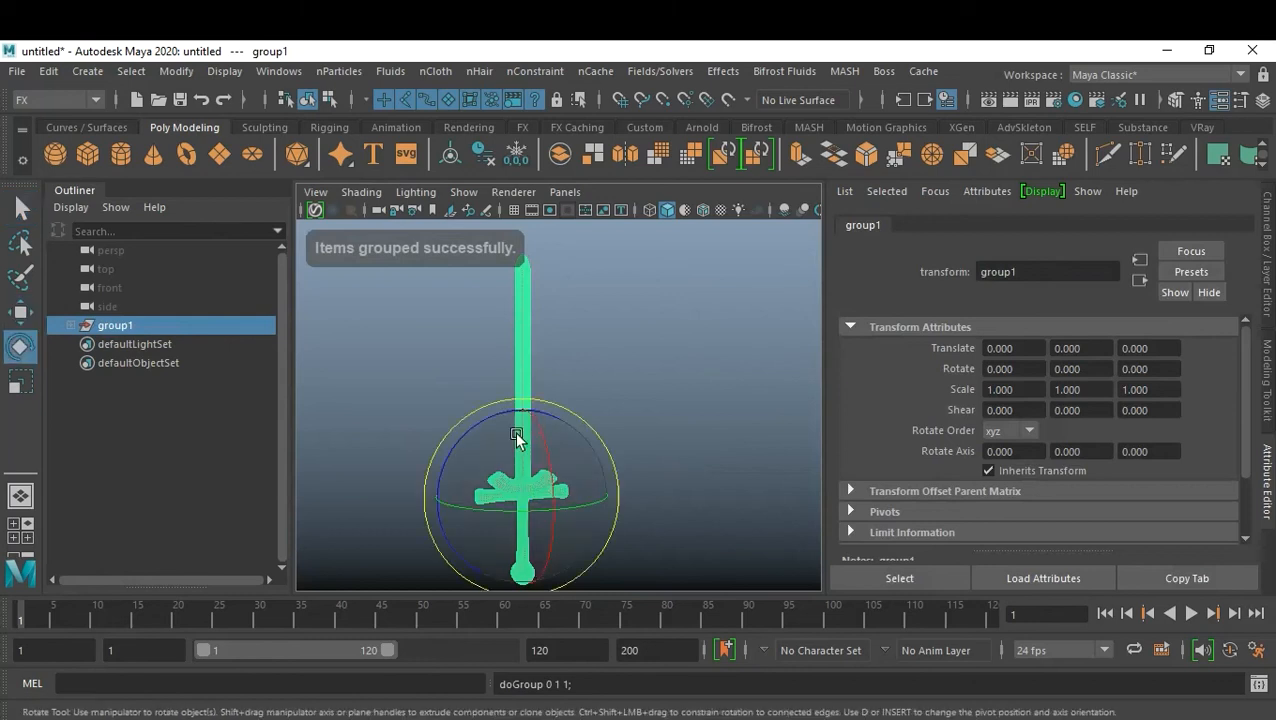
pyautogui.moveTo(476, 422); pyautogui.dragTo(527, 428)
pyautogui.moveTo(515, 478)
pyautogui.mouseDown()
pyautogui.moveTo(467, 507)
pyautogui.moveTo(444, 493)
pyautogui.moveTo(490, 473)
pyautogui.moveTo(513, 493)
pyautogui.mouseUp()
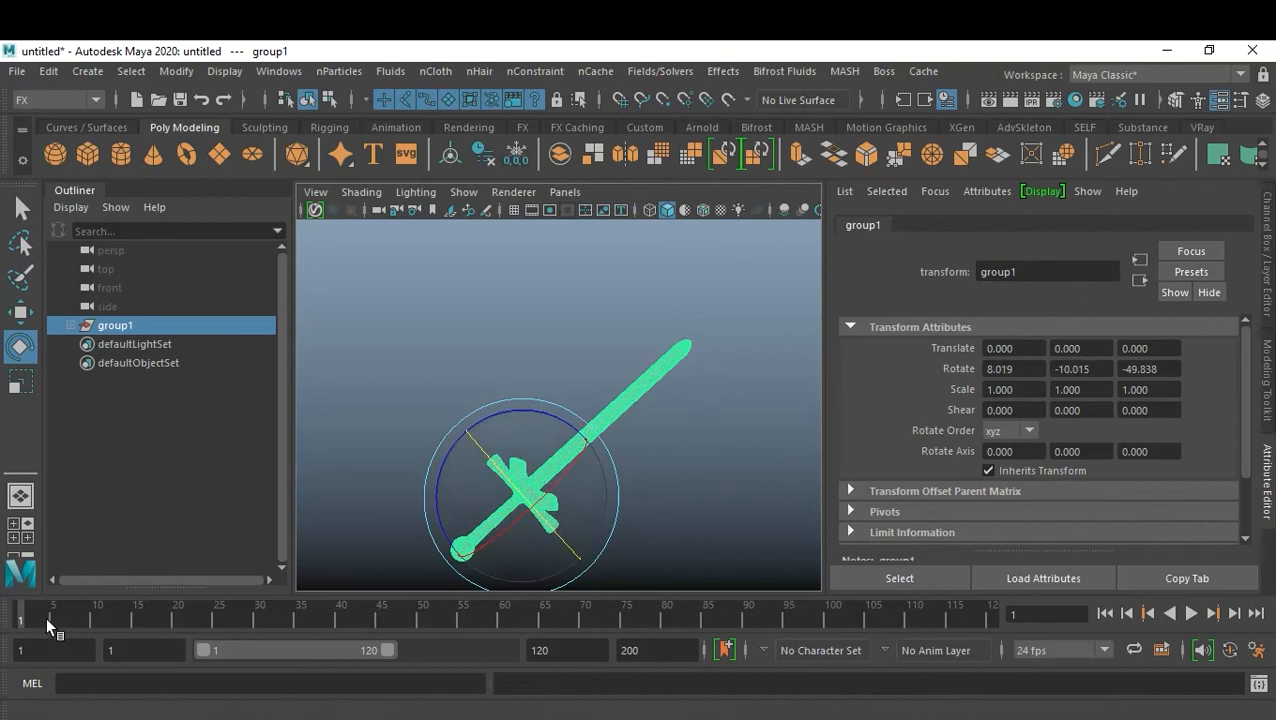
# - Key the group's transforms at frame 1, and again at frame 99 with rotation about 170, -36 and -223 degrees
pyautogui.press('s')
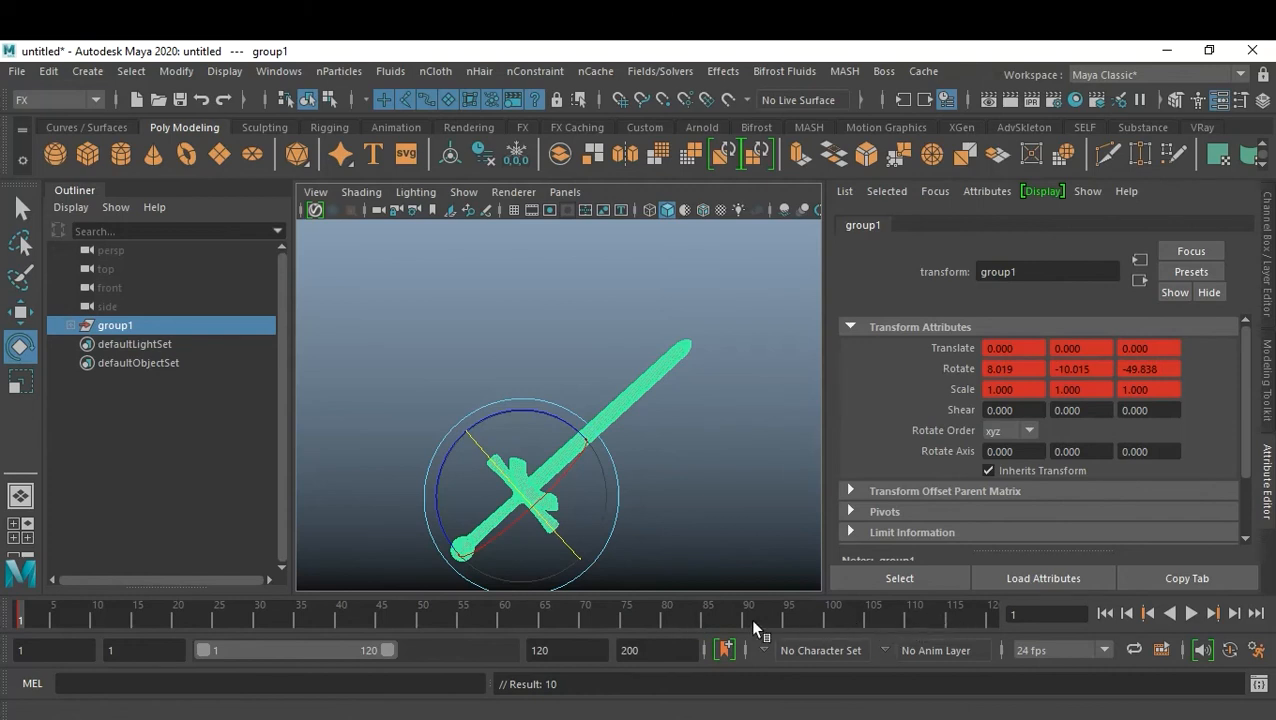
pyautogui.moveTo(854, 621); pyautogui.dragTo(792, 621)
pyautogui.moveTo(500, 513); pyautogui.dragTo(472, 432)
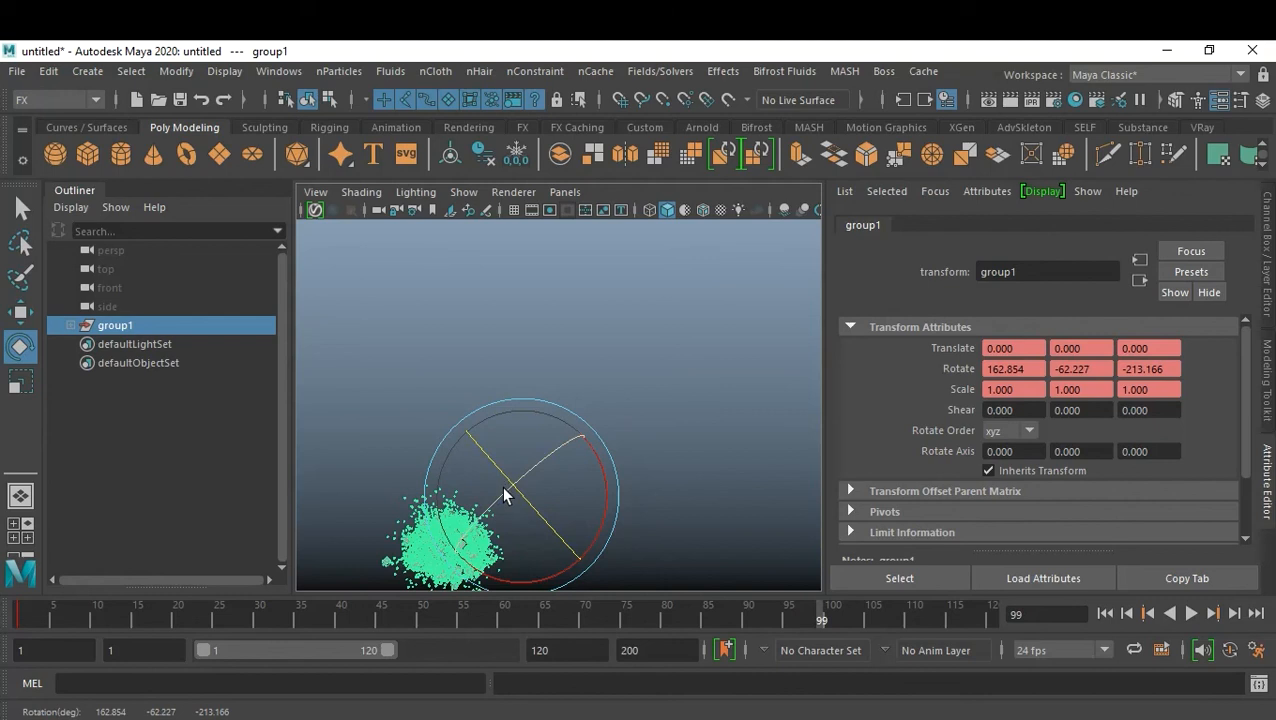
pyautogui.moveTo(531, 515); pyautogui.dragTo(502, 477)
pyautogui.press('s')
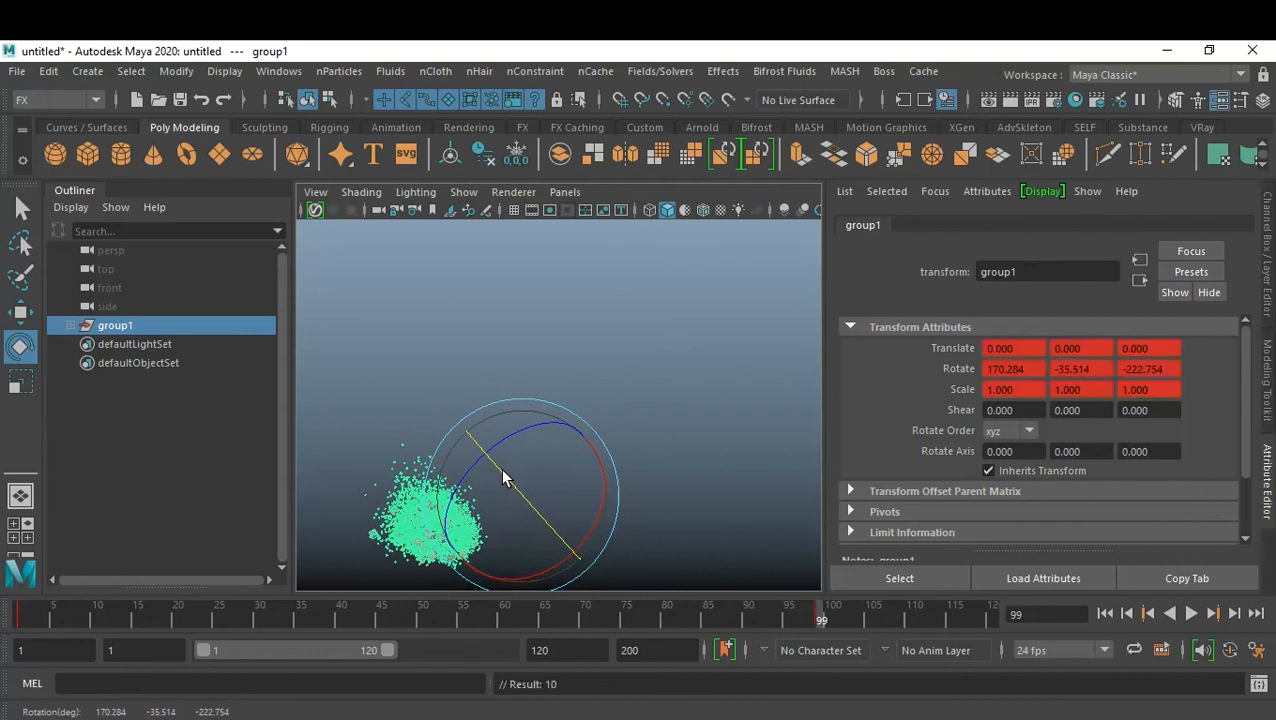
# - Play the keyed sword rotation from frame 1, stop at frame 46 and return to the first frame
pyautogui.click(1105, 614)
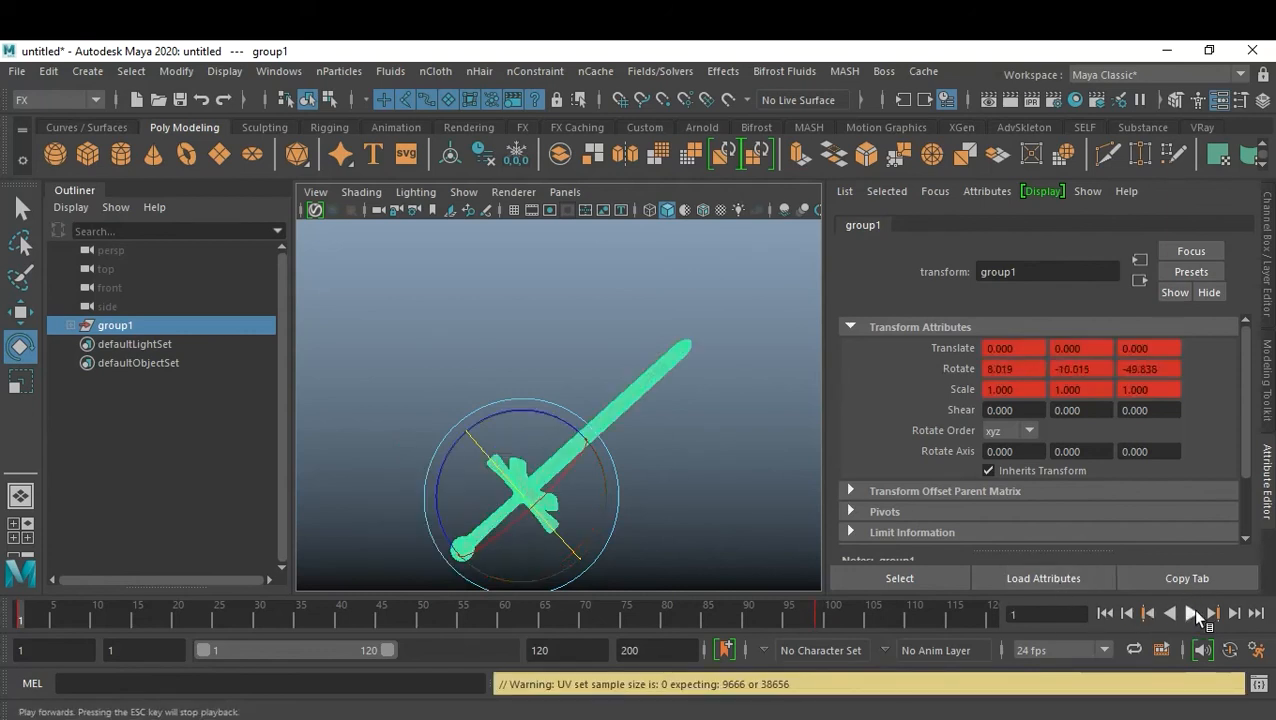
pyautogui.click(1191, 612)
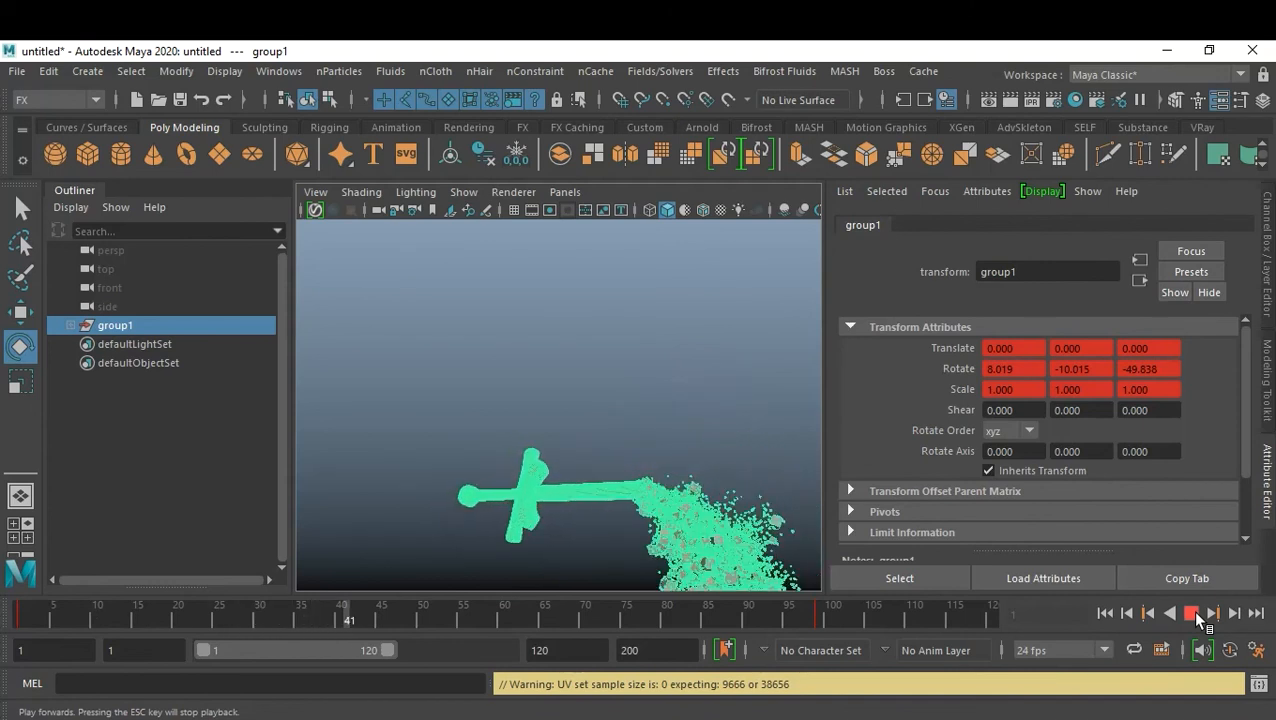
pyautogui.click(1191, 612)
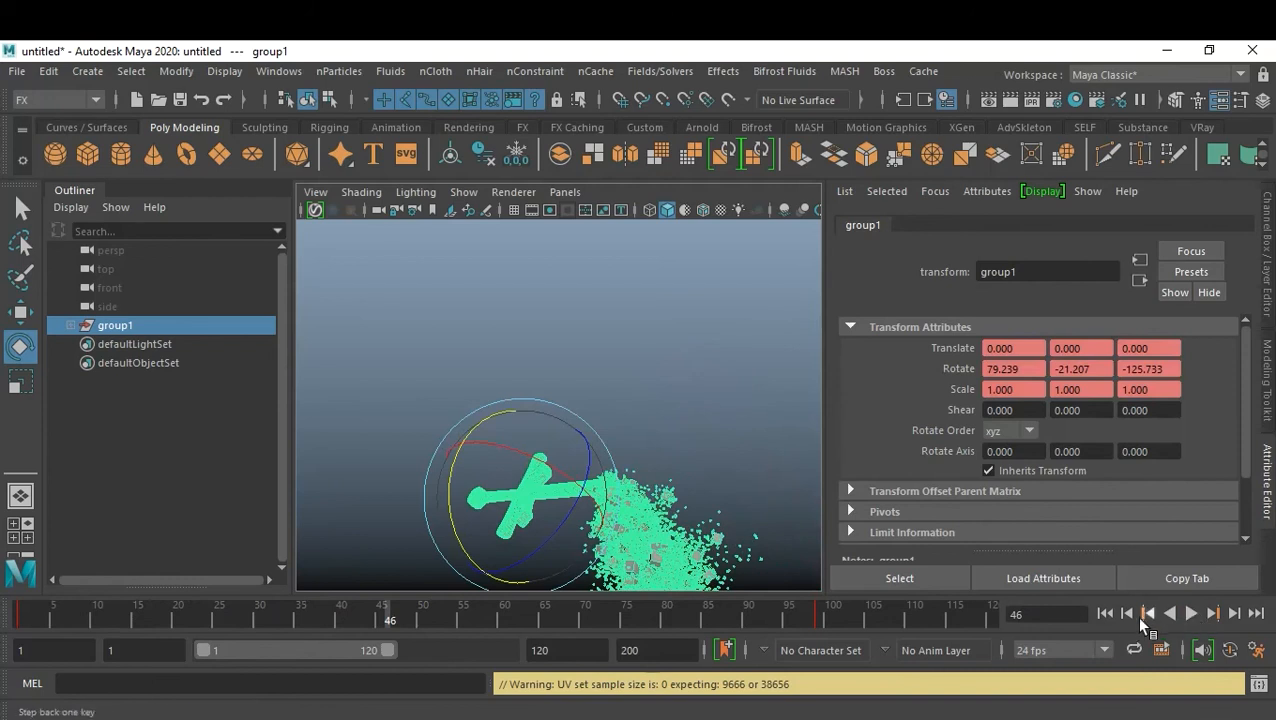
pyautogui.click(1104, 614)
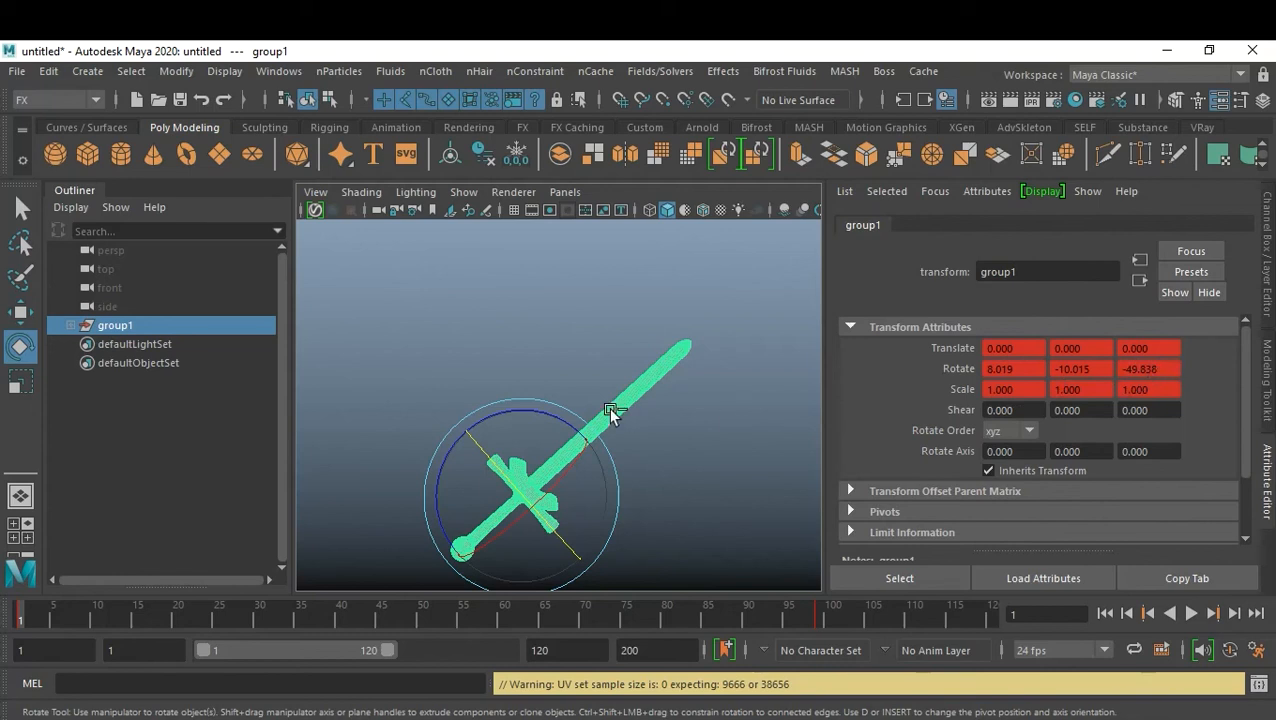
# - Undo both transform keys and the frame 99 rotations of the group, and clear the selection
pyautogui.hotkey('ctrl', 'z')
pyautogui.hotkey('ctrl', 'z')
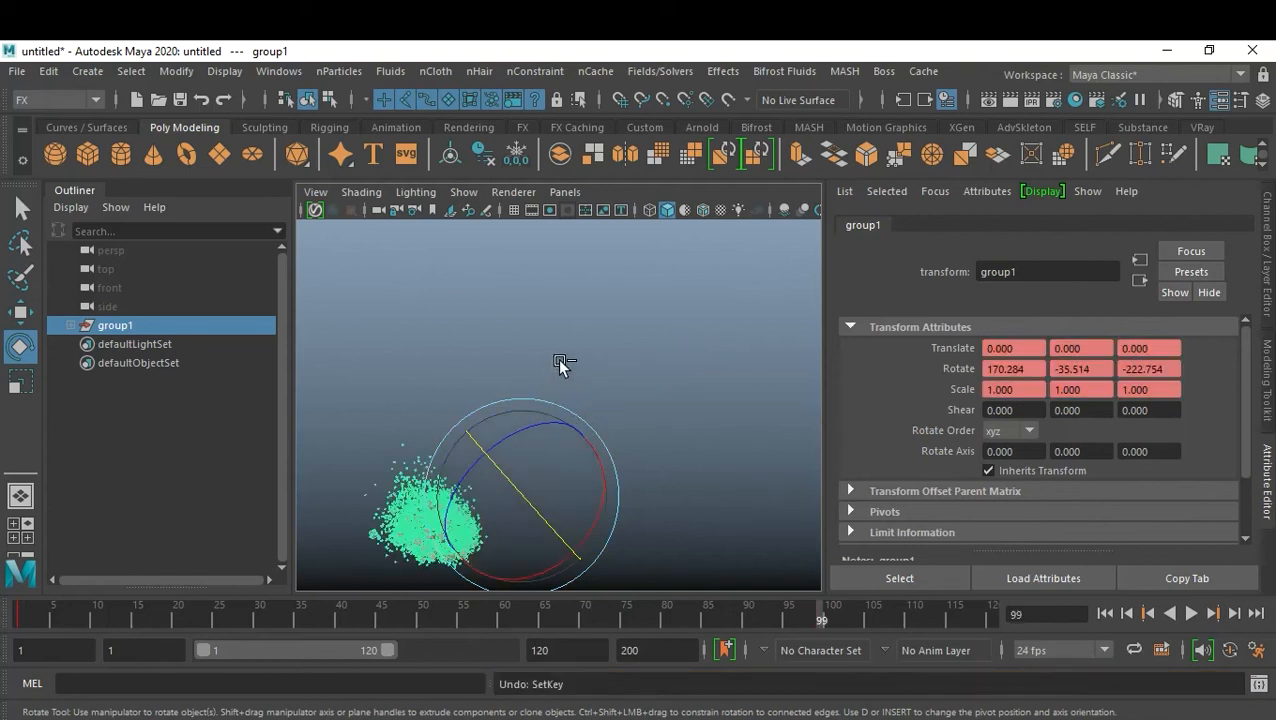
pyautogui.hotkey('ctrl', 'z')
pyautogui.hotkey('ctrl', 'z')
pyautogui.hotkey('ctrl', 'z')
pyautogui.hotkey('ctrl', 'z')
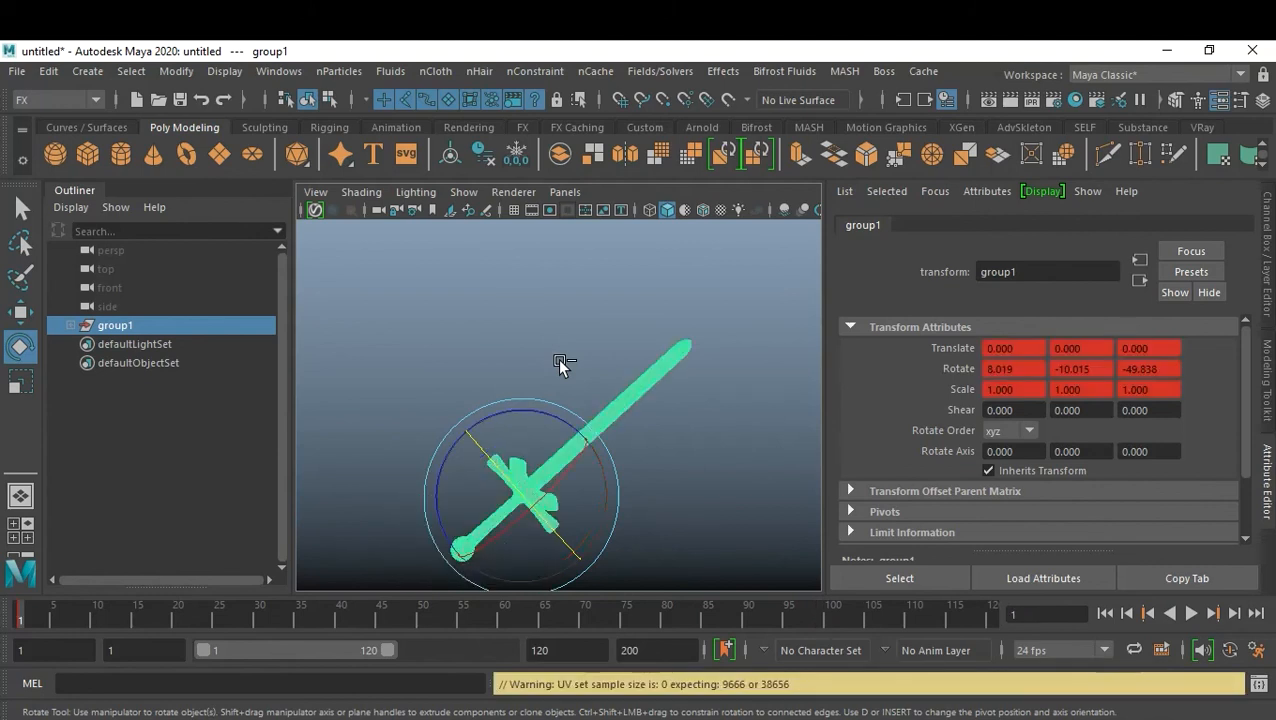
pyautogui.hotkey('ctrl', 'z')
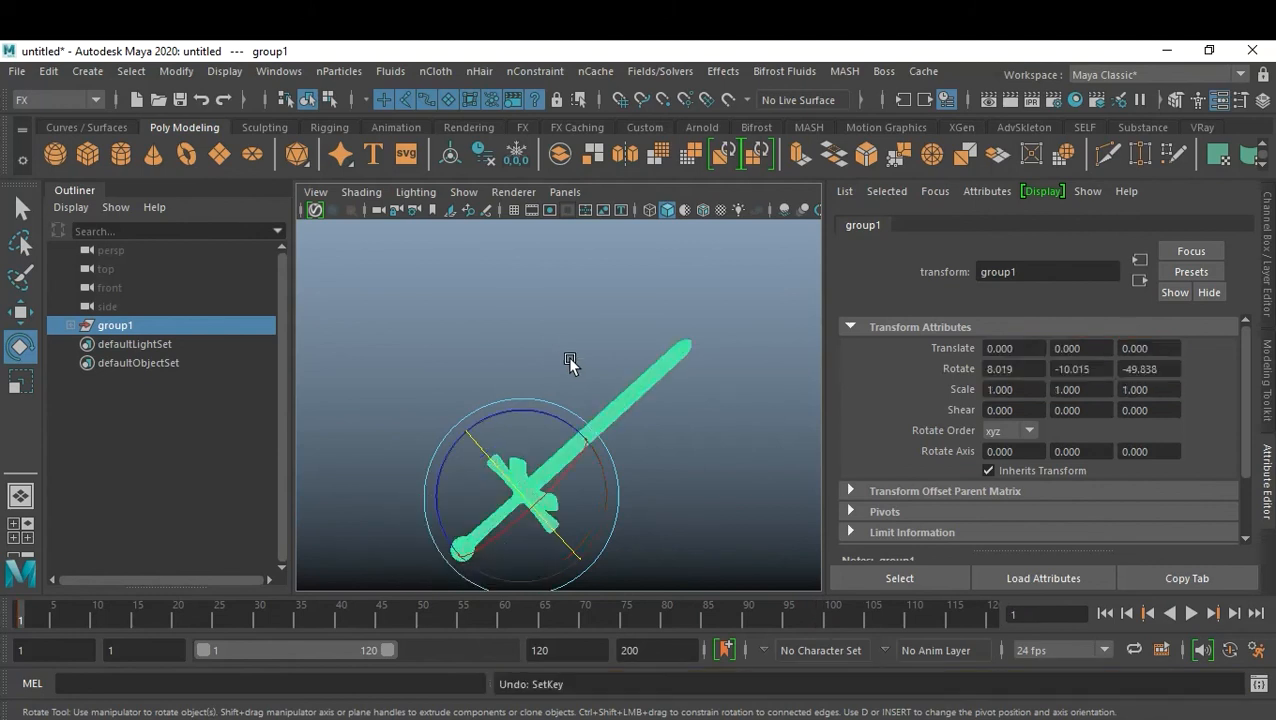
pyautogui.click(648, 508)
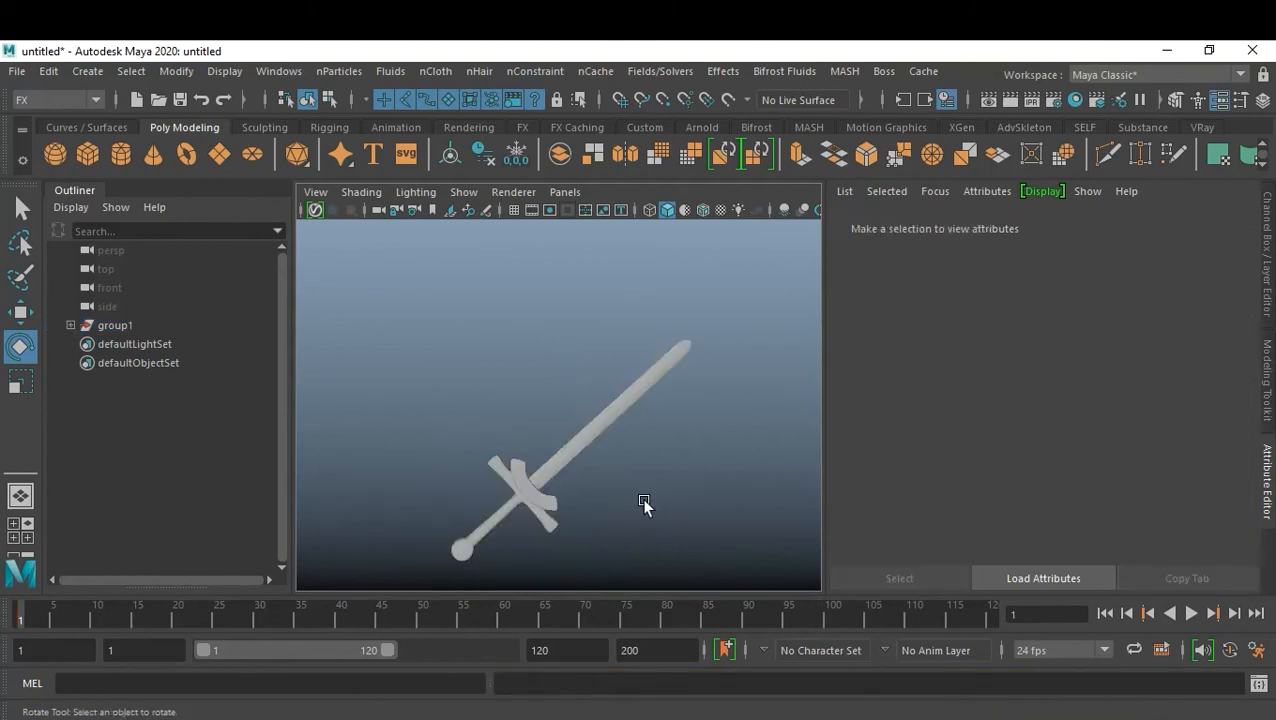
# - Set the X and Y rotation of group1 to 0
pyautogui.click(138, 323)
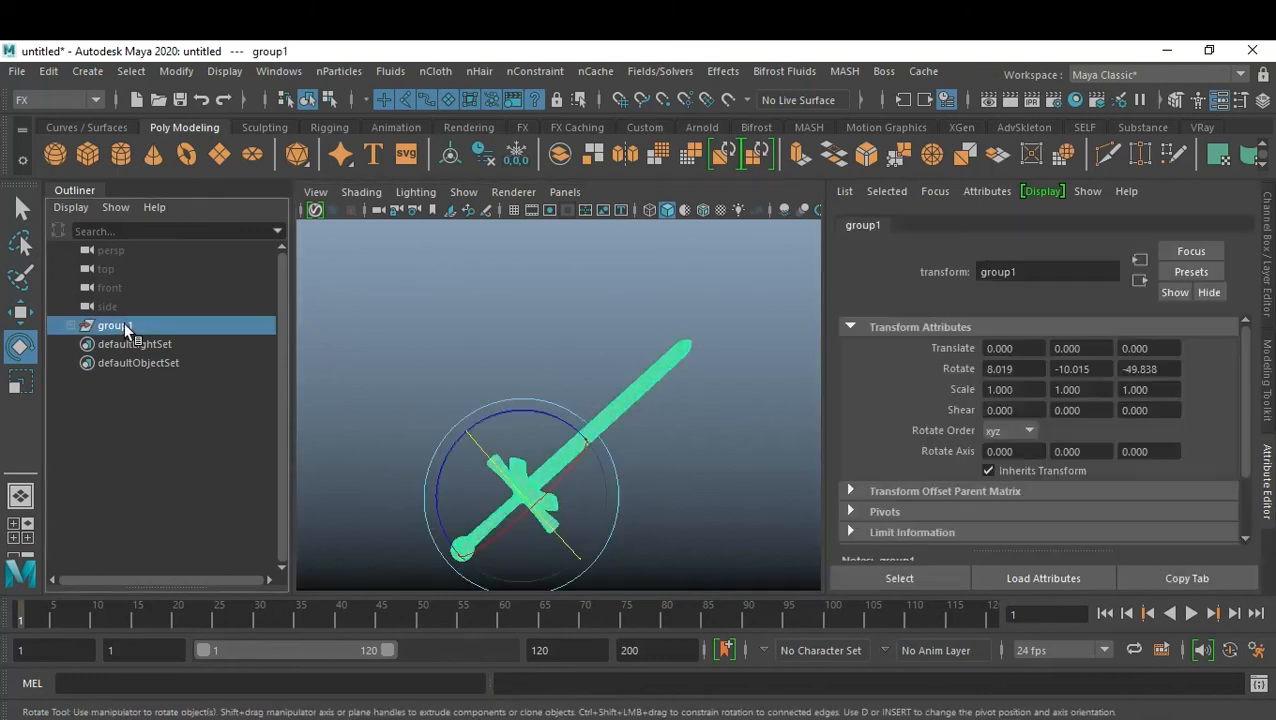
pyautogui.click(1028, 370)
pyautogui.write('0')
pyautogui.click(1098, 373)
pyautogui.write('0')
pyautogui.press('Return')
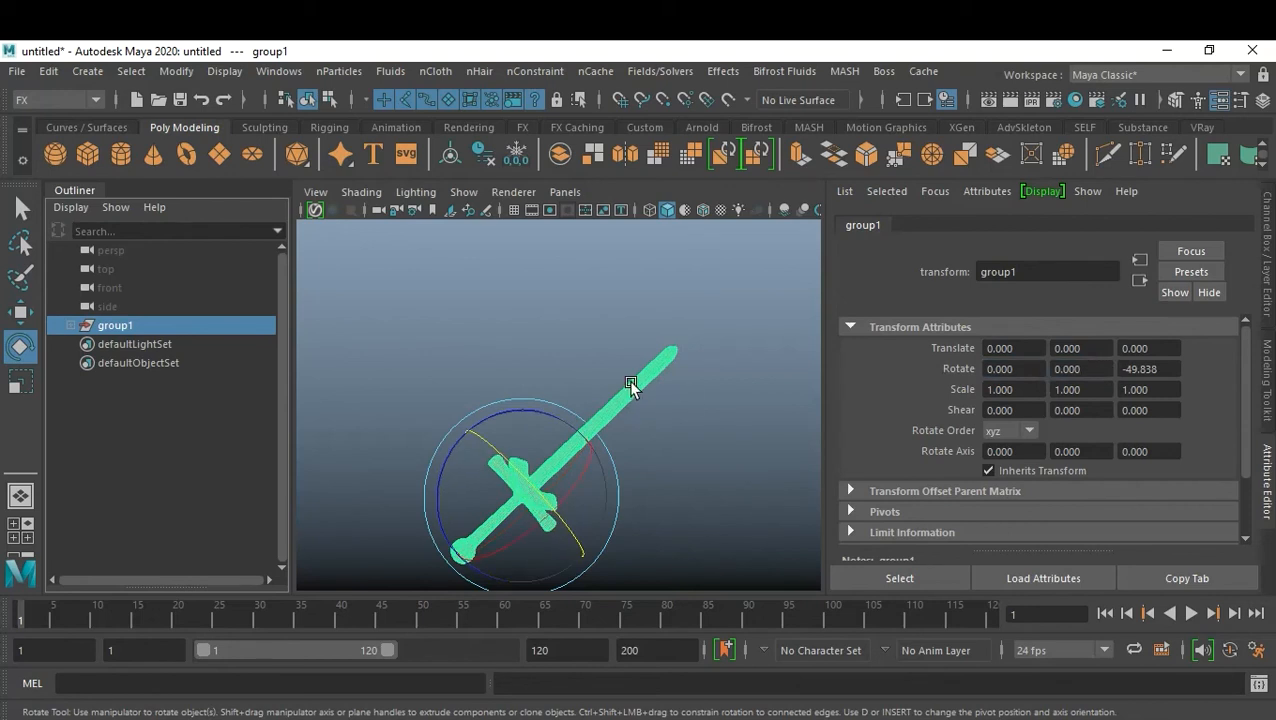
# - Try changing the group's Rotate Z channel interactively to about -37.9 degrees, and undo it
pyautogui.hotkey('ctrl', 'a')
pyautogui.click(1160, 319)
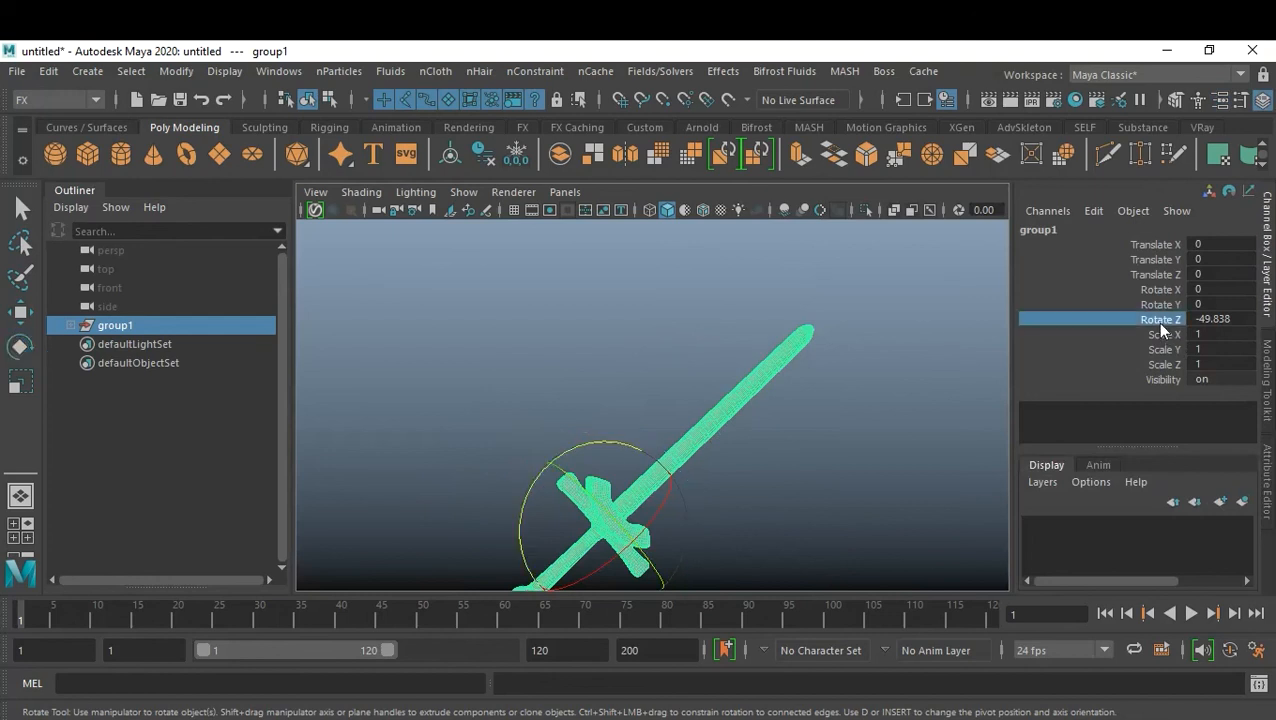
pyautogui.moveTo(772, 395); pyautogui.dragTo(747, 350, button='middle')
pyautogui.hotkey('ctrl', 'z')
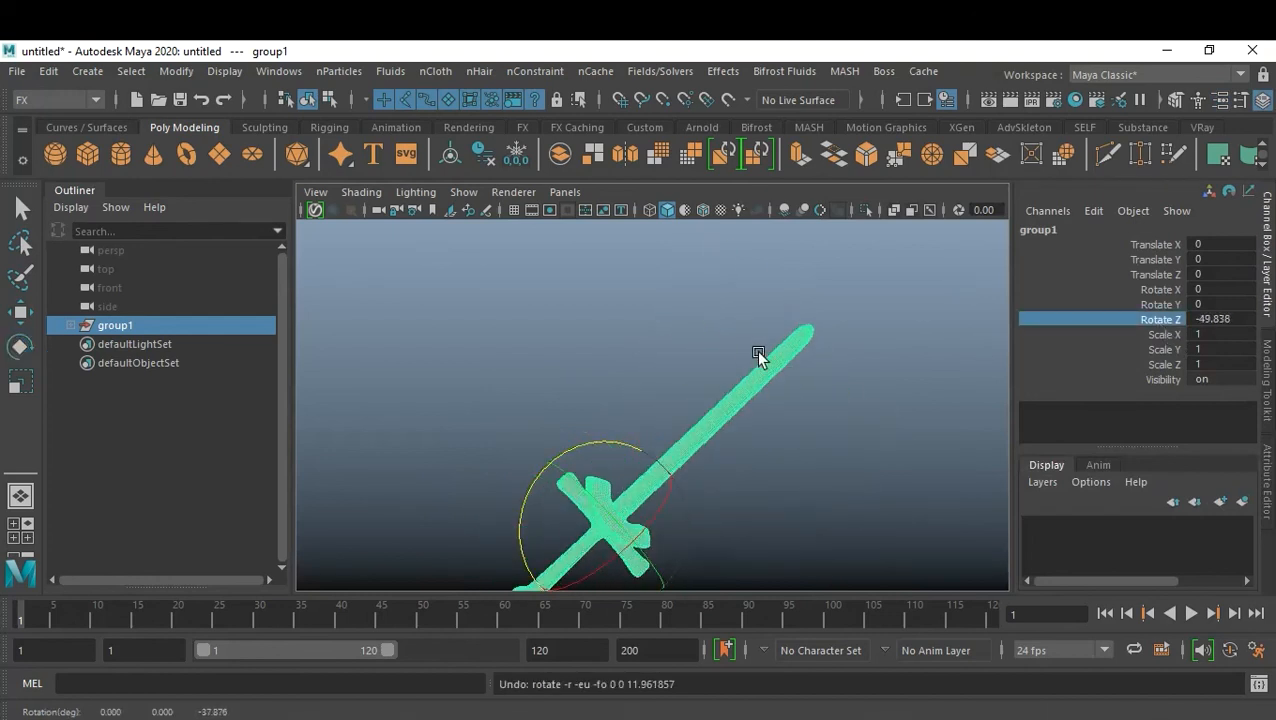
# - Test spinning the sword group around its Y axis to about 58 degrees, and reset Rotate Y to 0
pyautogui.doubleClick(1245, 319)
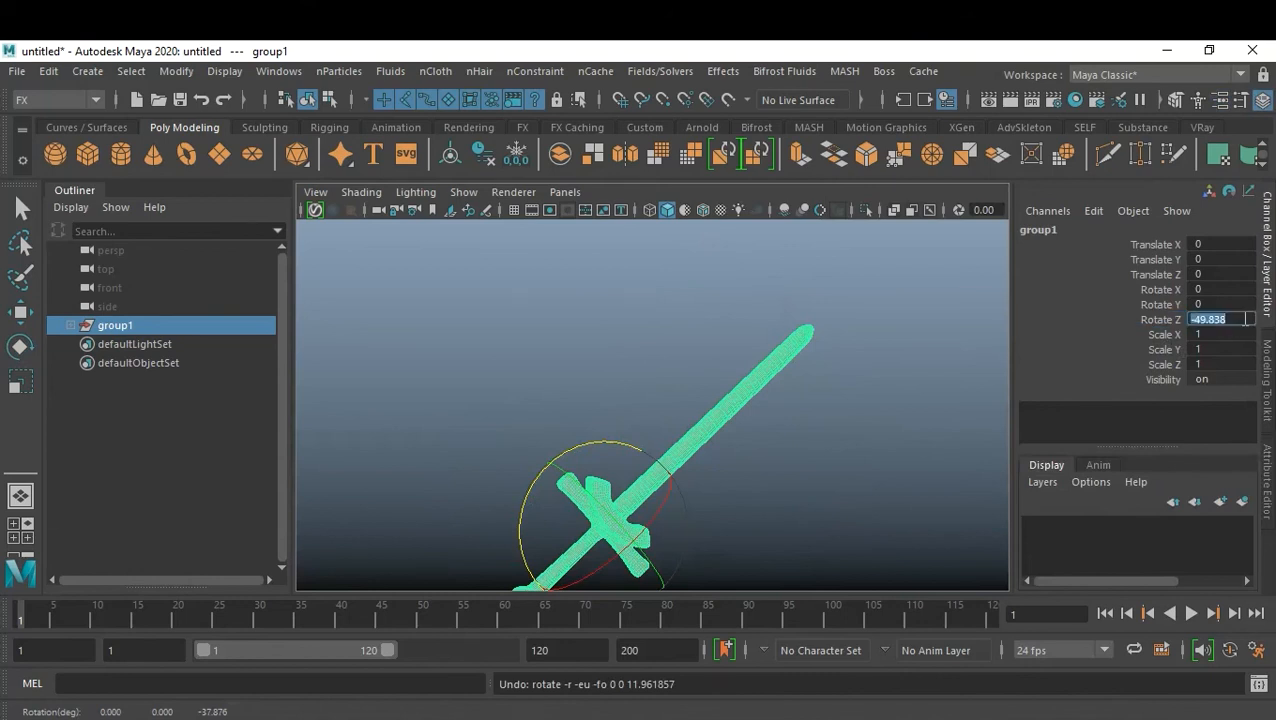
pyautogui.click(1143, 304)
pyautogui.moveTo(850, 469); pyautogui.dragTo(993, 494, button='middle')
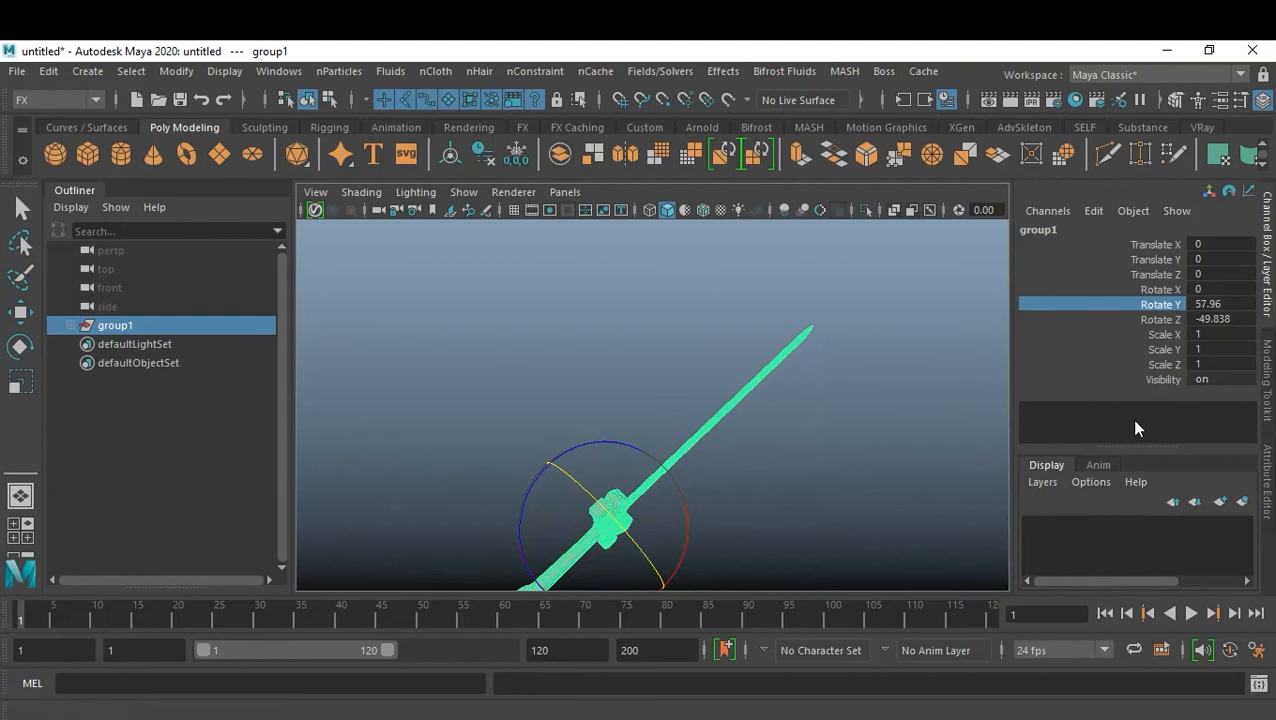
pyautogui.click(1240, 302)
pyautogui.write('0')
pyautogui.press('Return')
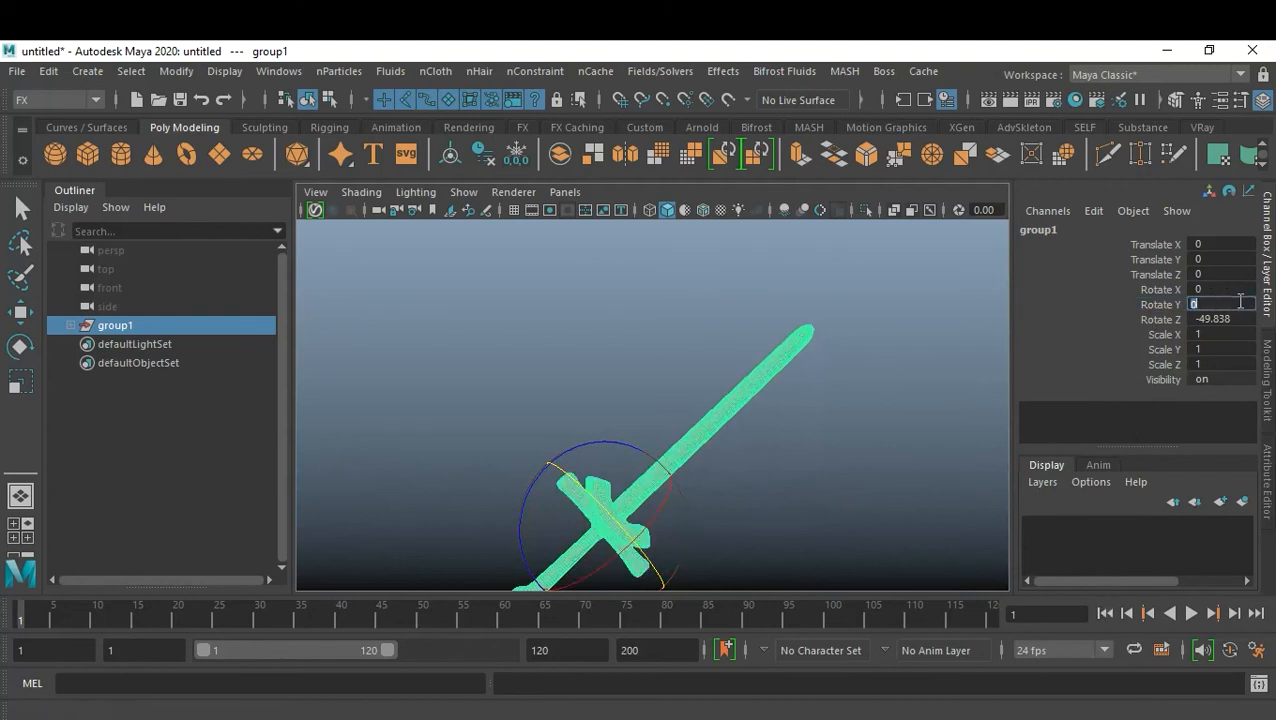
# - Key only the Rotate Y channel of group1 at 0 on frame 1
pyautogui.click(1148, 309)
pyautogui.rightClick(1148, 309)
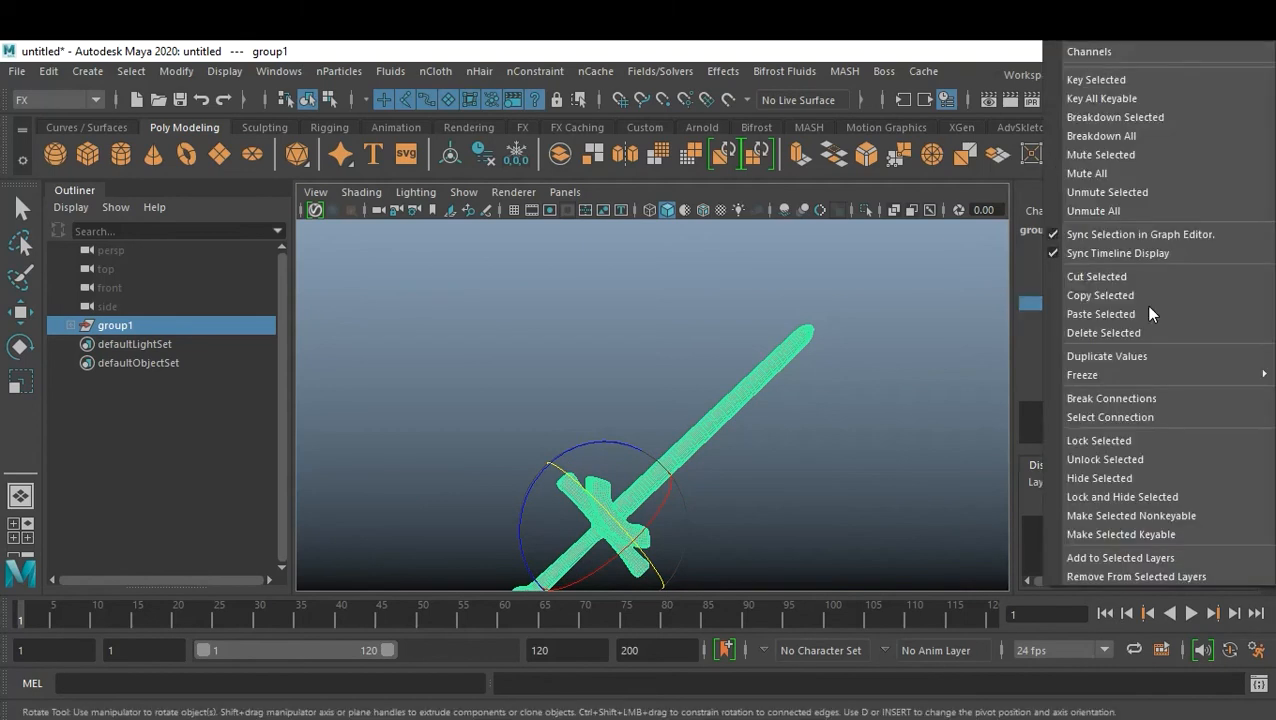
pyautogui.click(1118, 80)
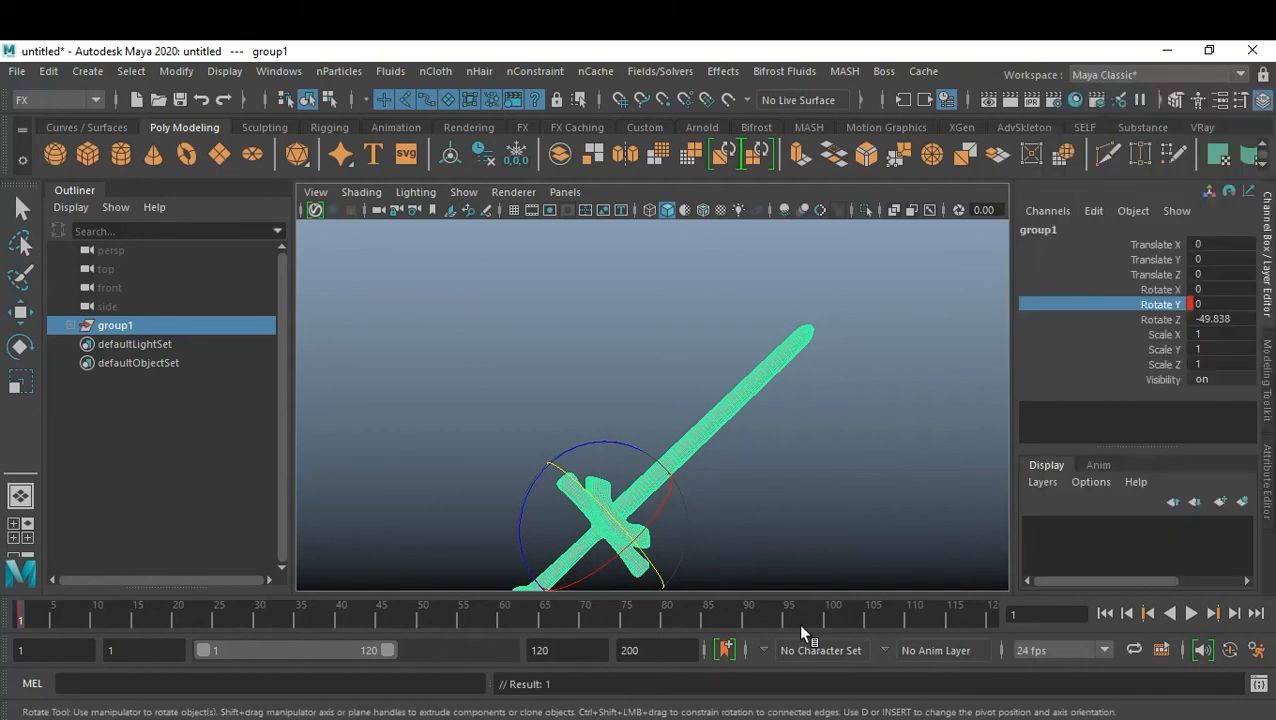
# - Set the group's Rotate Y to 360 at frame 105 and key that channel
pyautogui.click(872, 622)
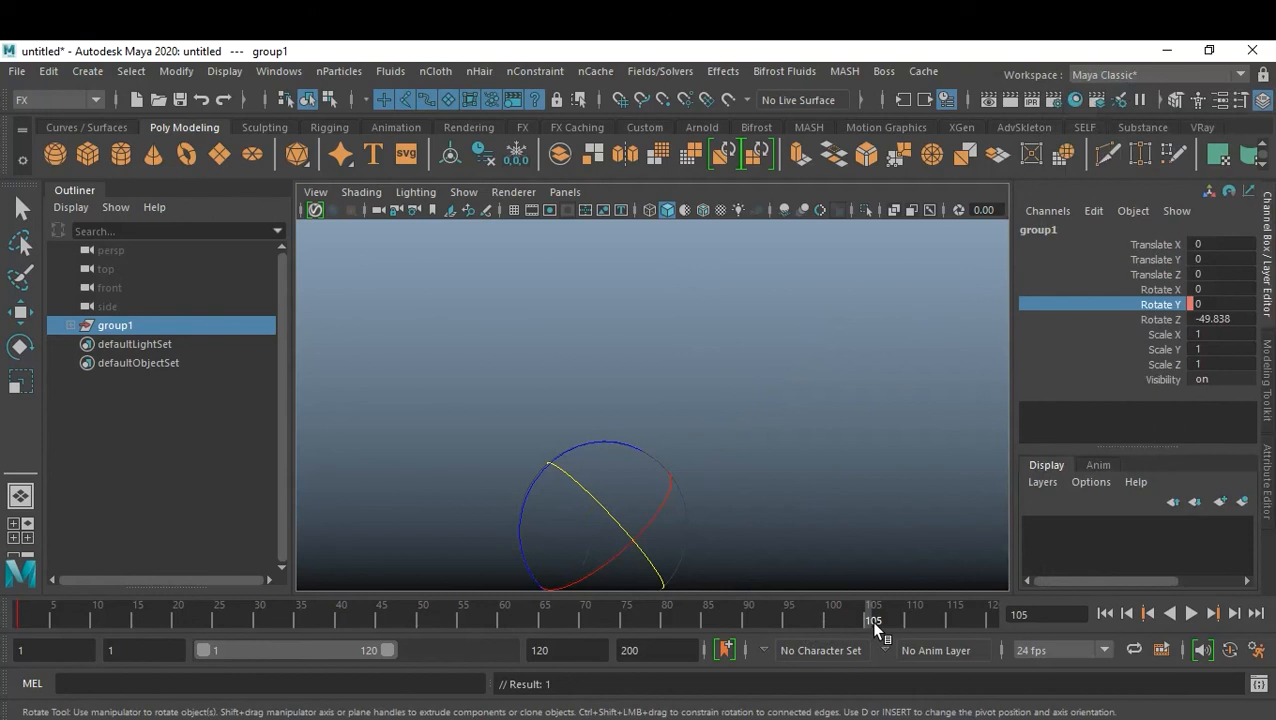
pyautogui.click(1224, 303)
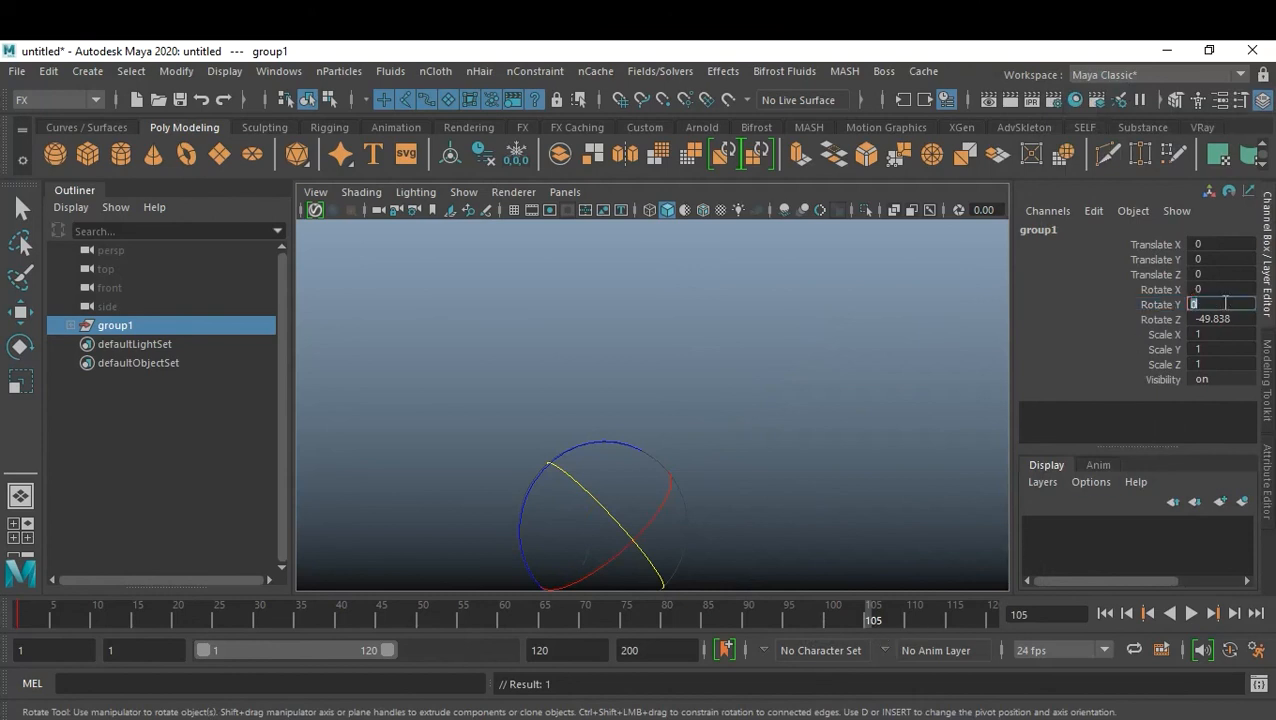
pyautogui.write('360')
pyautogui.press('Return')
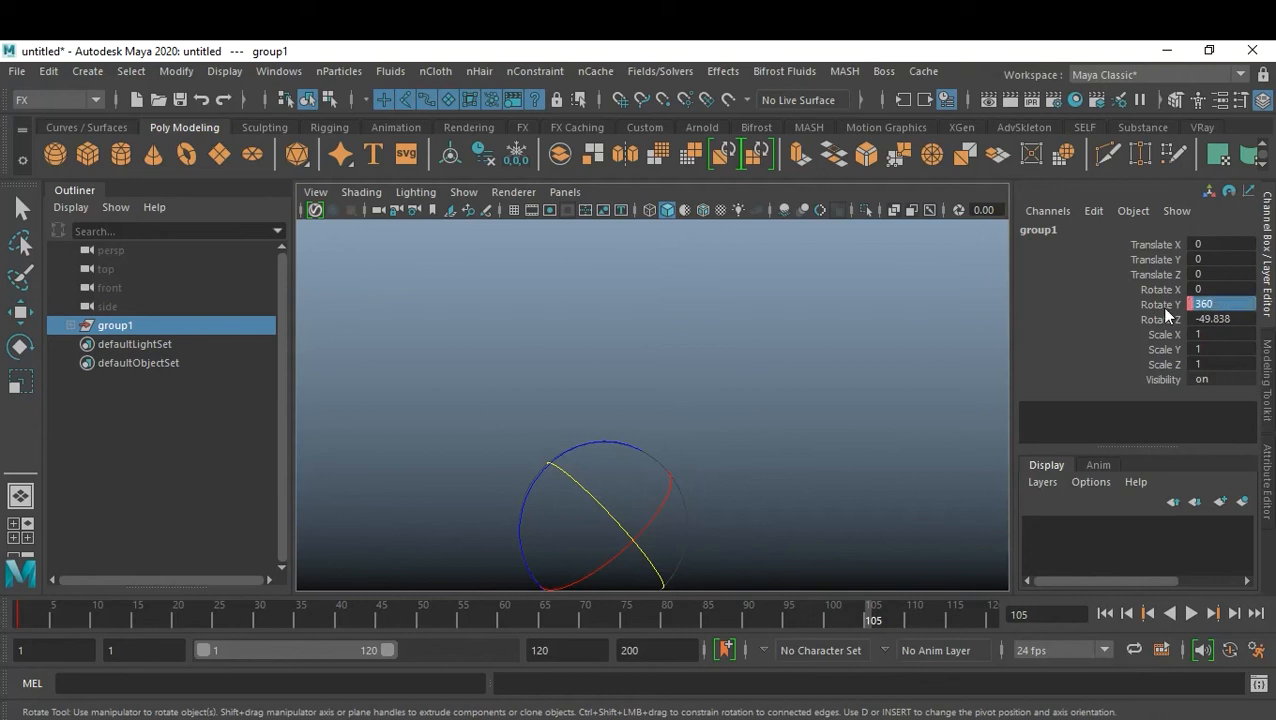
pyautogui.rightClick(1158, 307)
pyautogui.click(1145, 79)
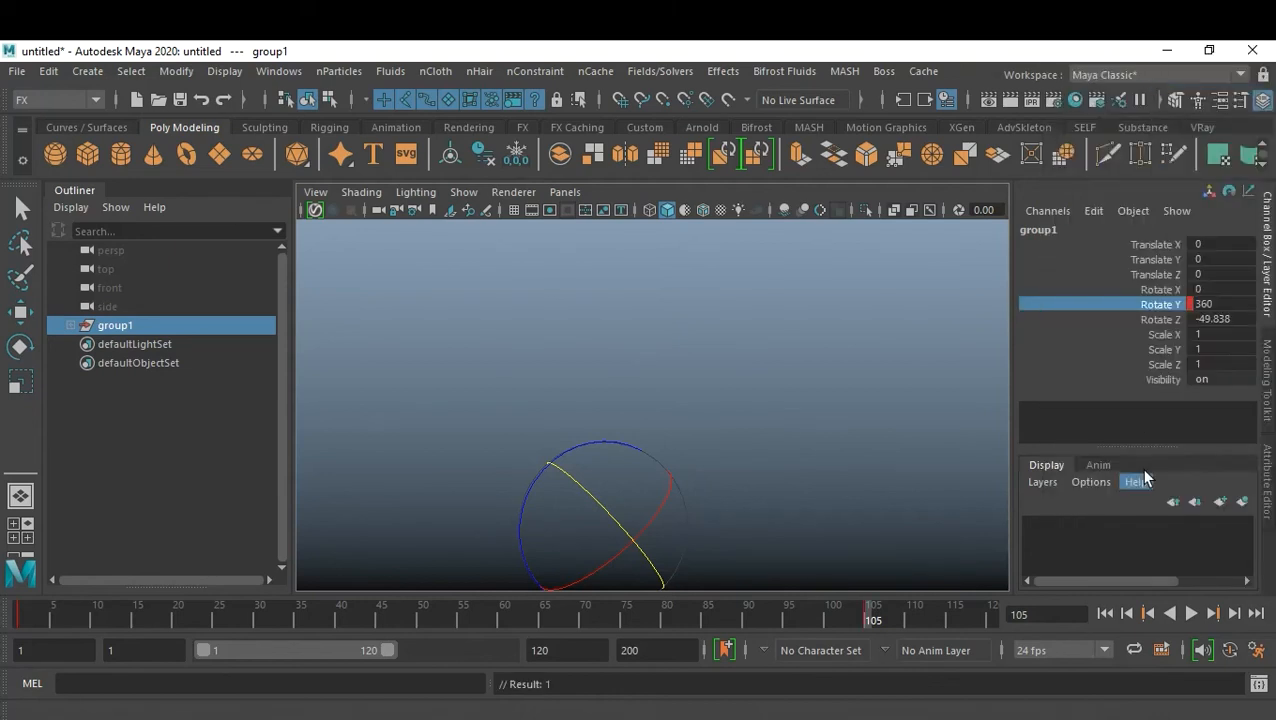
# - Play back the rotating sword disintegration from frame 1 with the whole sword framed, and stop playback at frame 39
pyautogui.click(1103, 614)
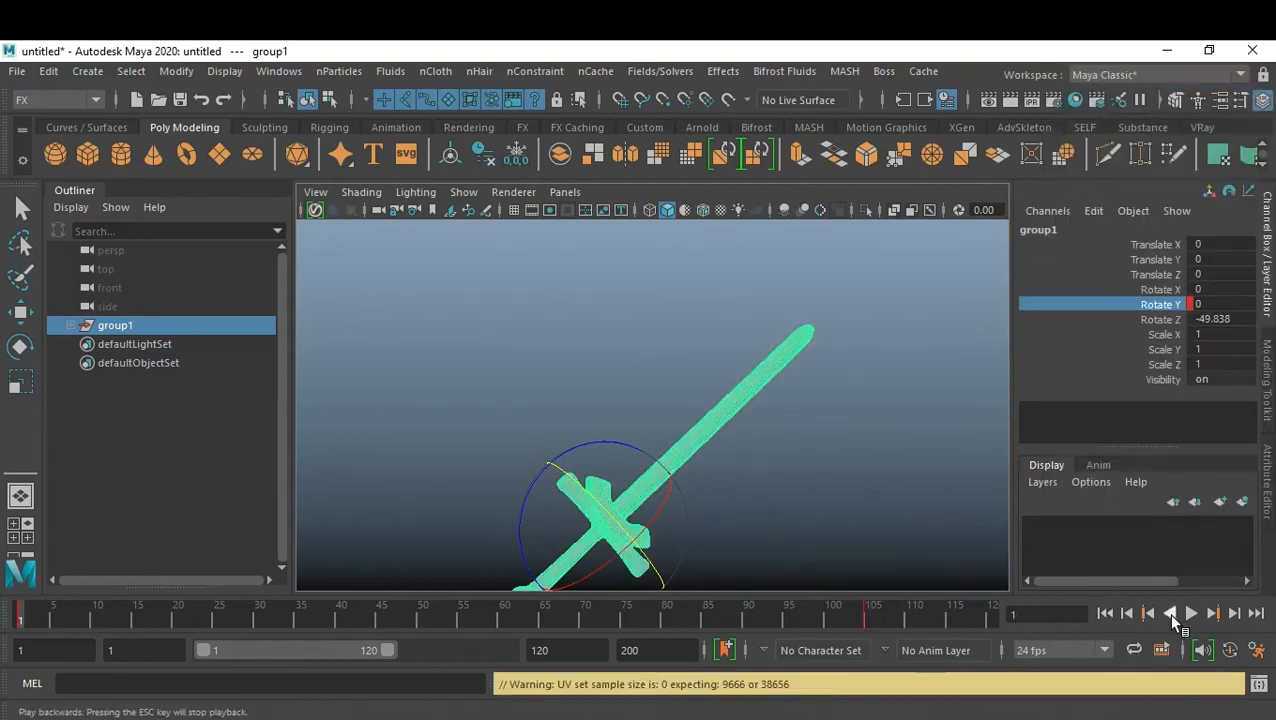
pyautogui.click(933, 503)
pyautogui.keyDown('alt'); pyautogui.moveTo(706, 529); pyautogui.dragTo(738, 452, button='middle'); pyautogui.keyUp('alt')
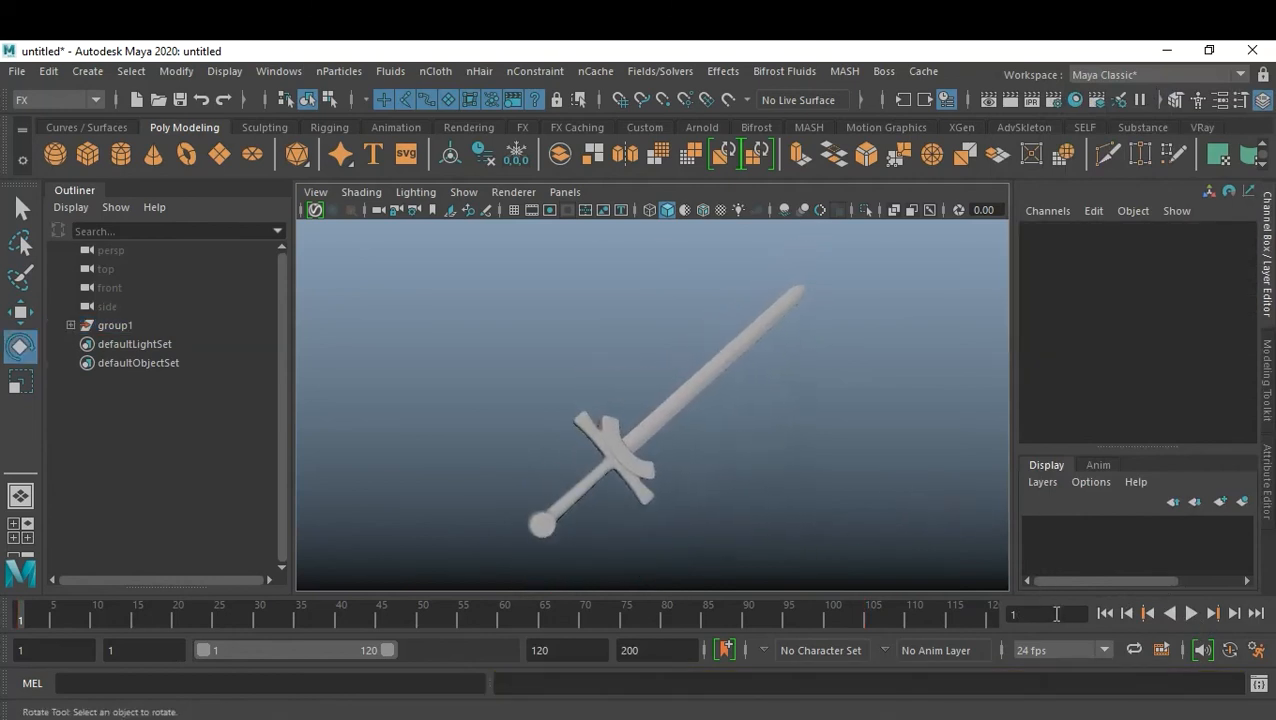
pyautogui.click(1190, 613)
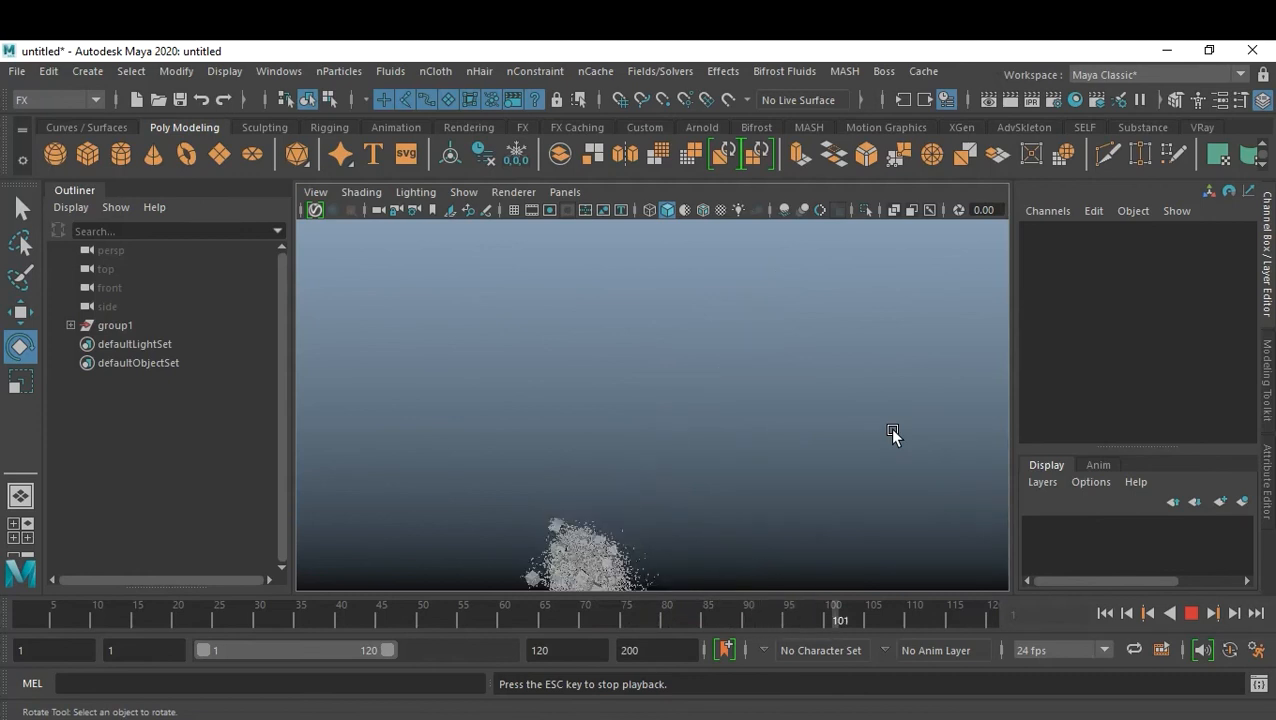
pyautogui.click(1193, 612)
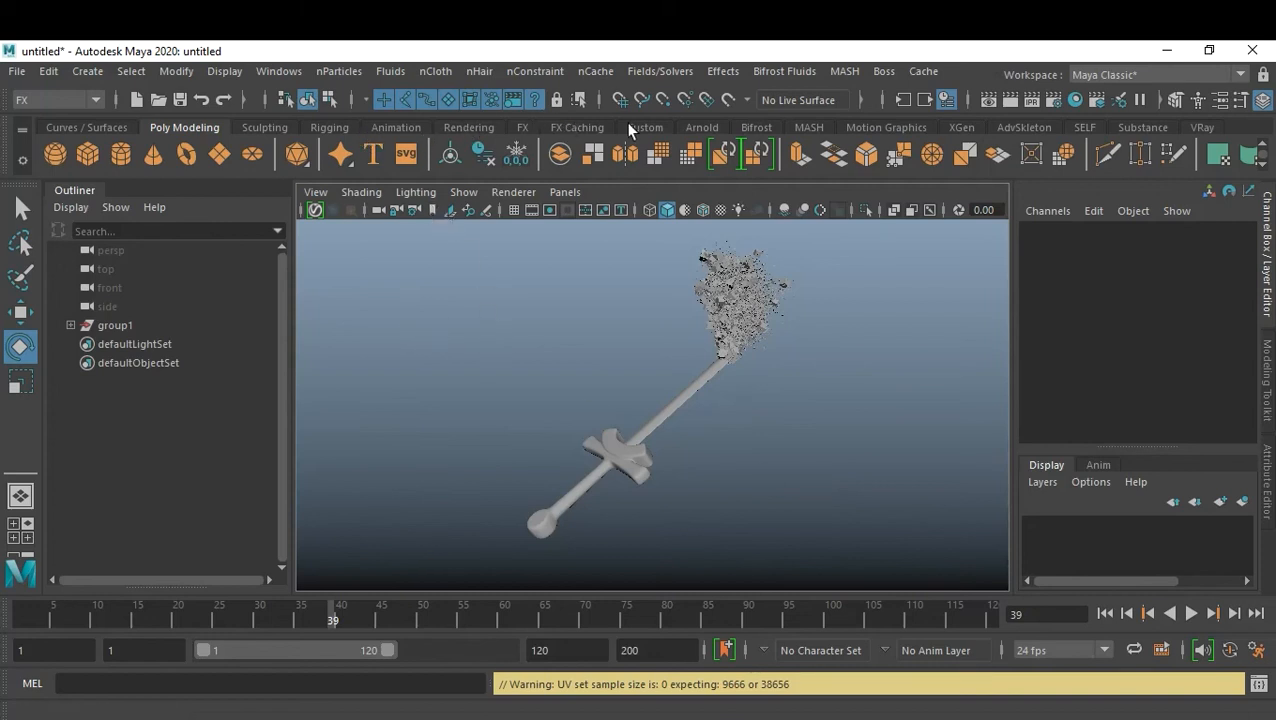
# - Create an Arnold SkyDome light and connect a File texture to its Color attribute
pyautogui.click(701, 127)
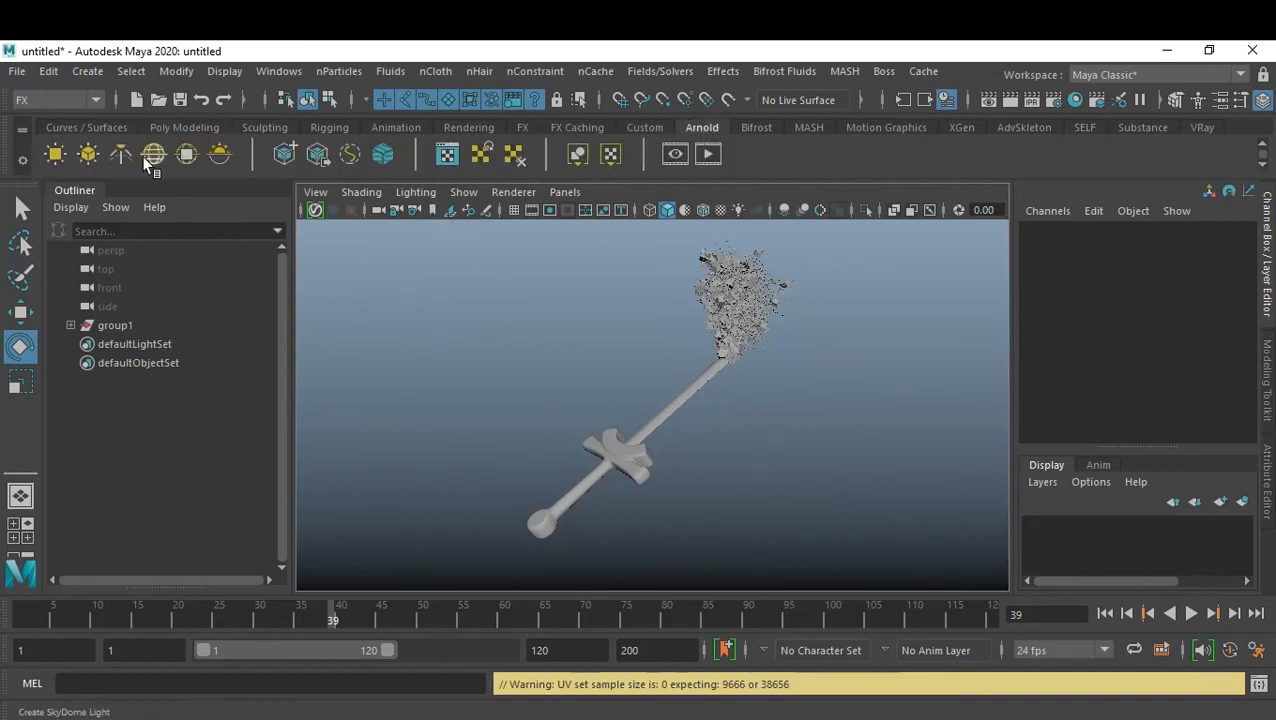
pyautogui.click(150, 152)
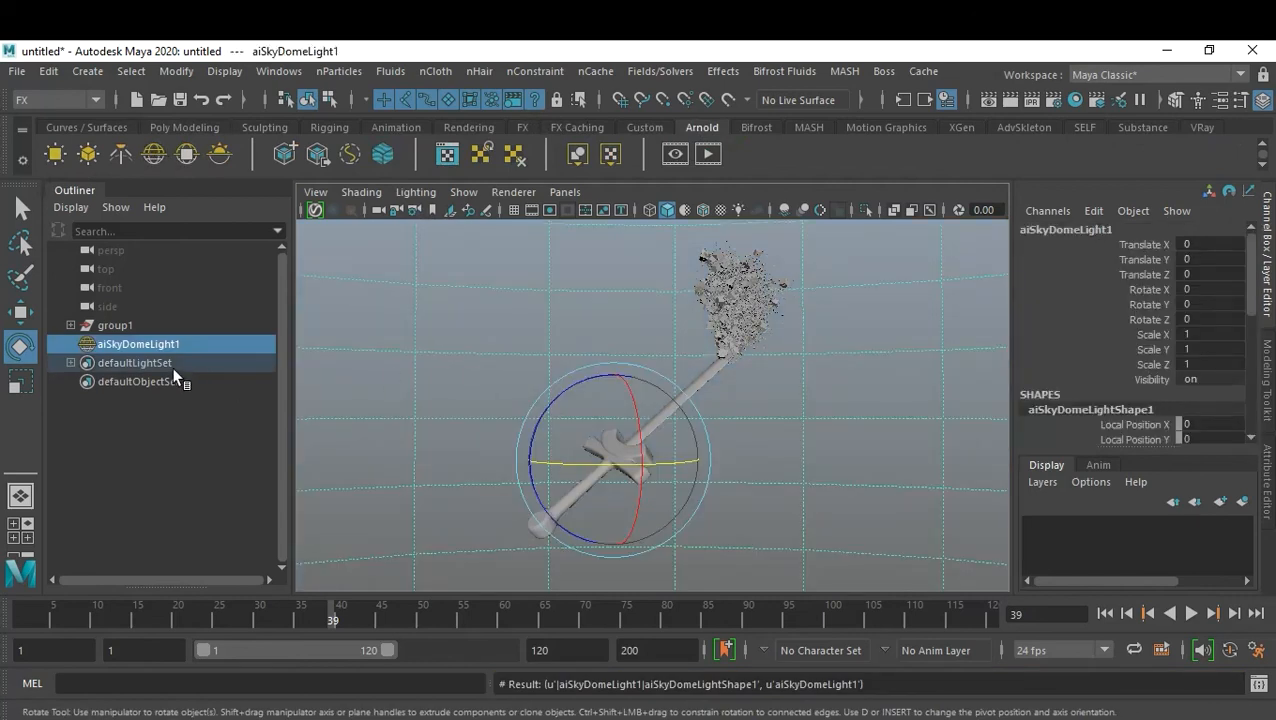
pyautogui.hotkey('ctrl', 'a')
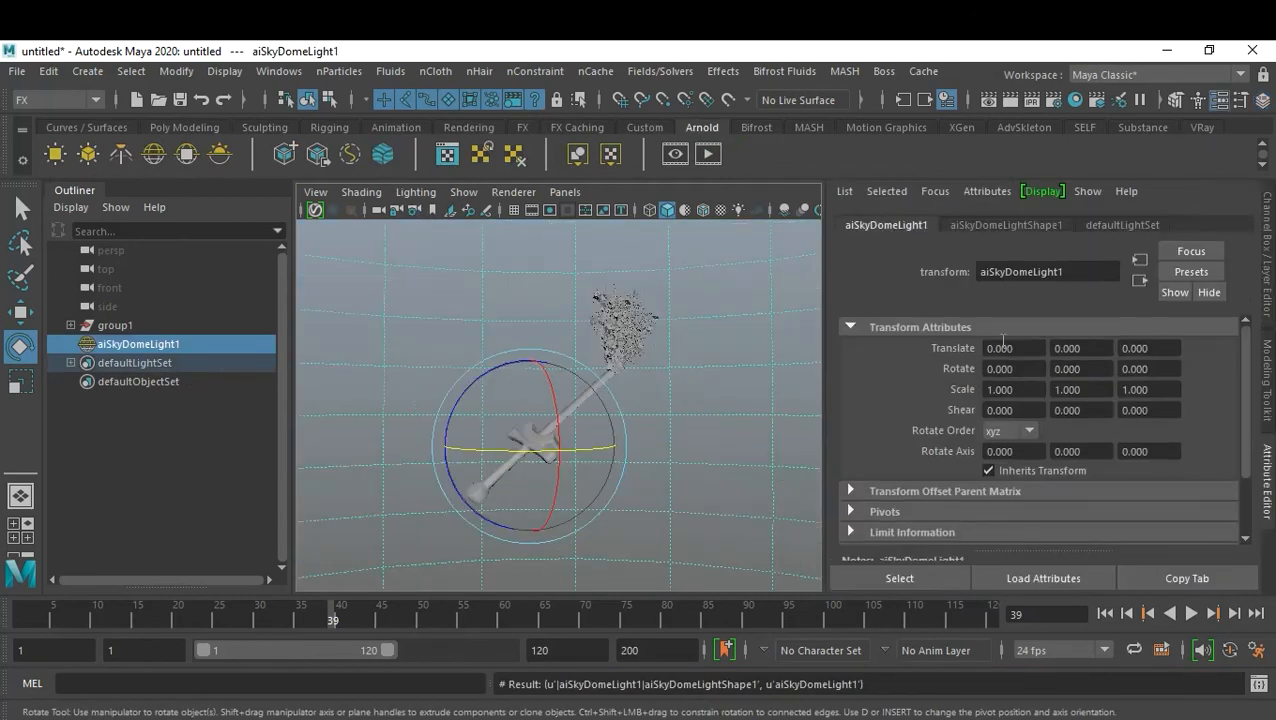
pyautogui.click(1036, 226)
pyautogui.click(1216, 420)
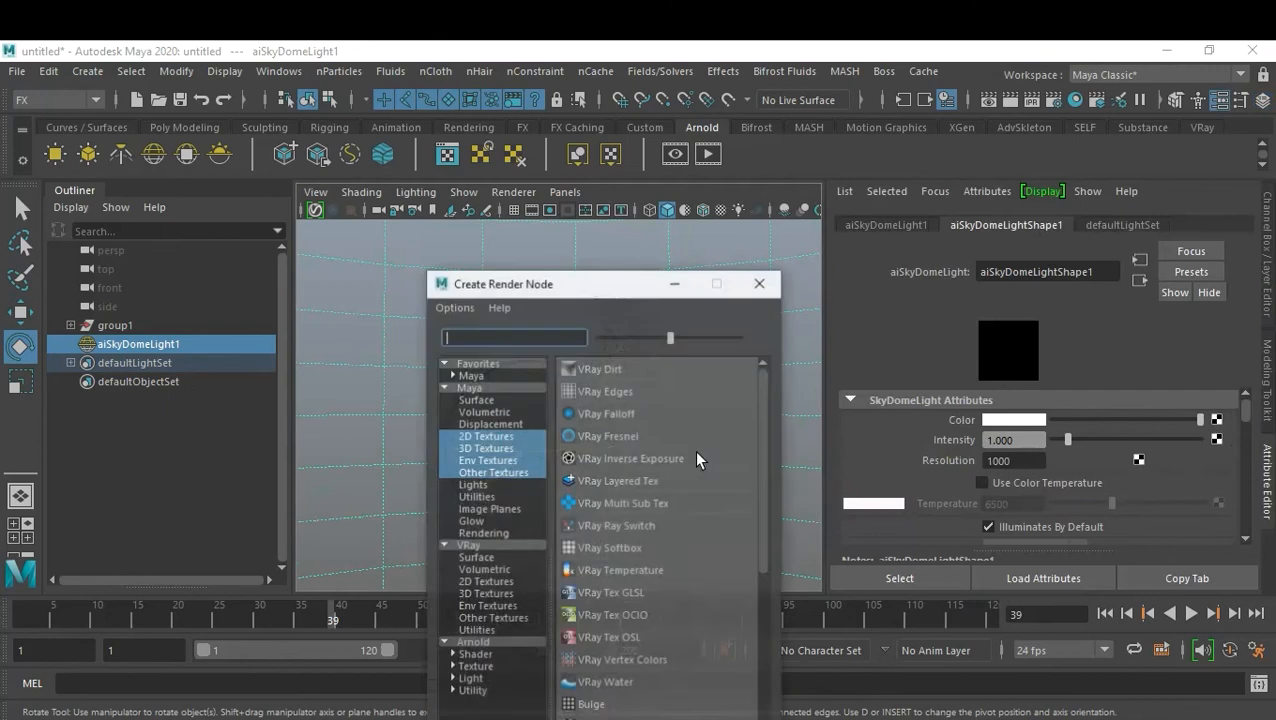
pyautogui.scroll(-6, 607, 490)
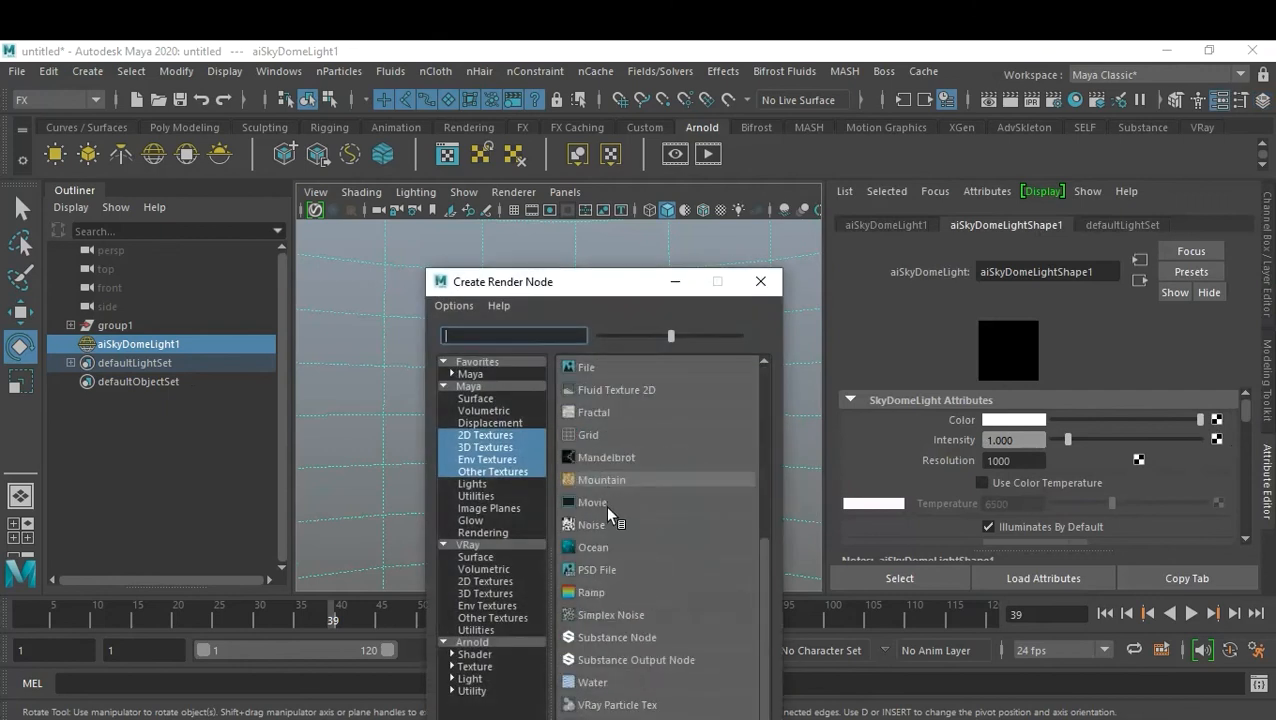
pyautogui.scroll(6, 607, 495)
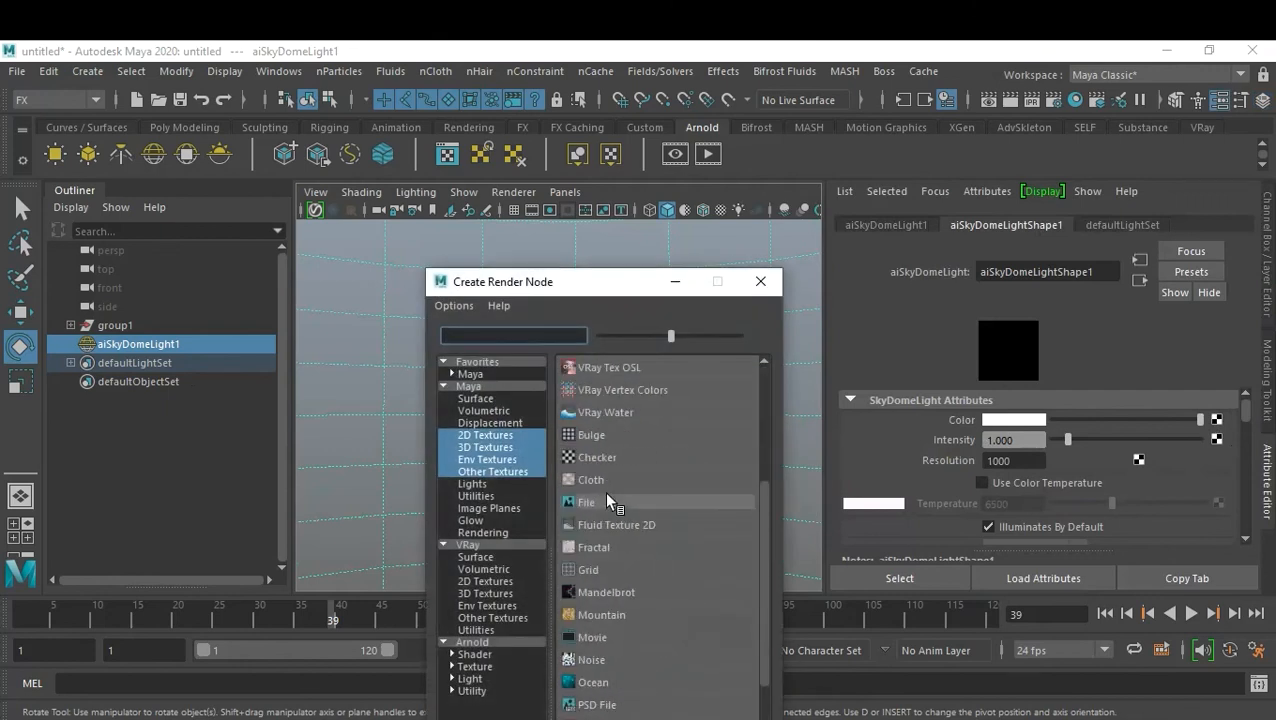
pyautogui.click(607, 497)
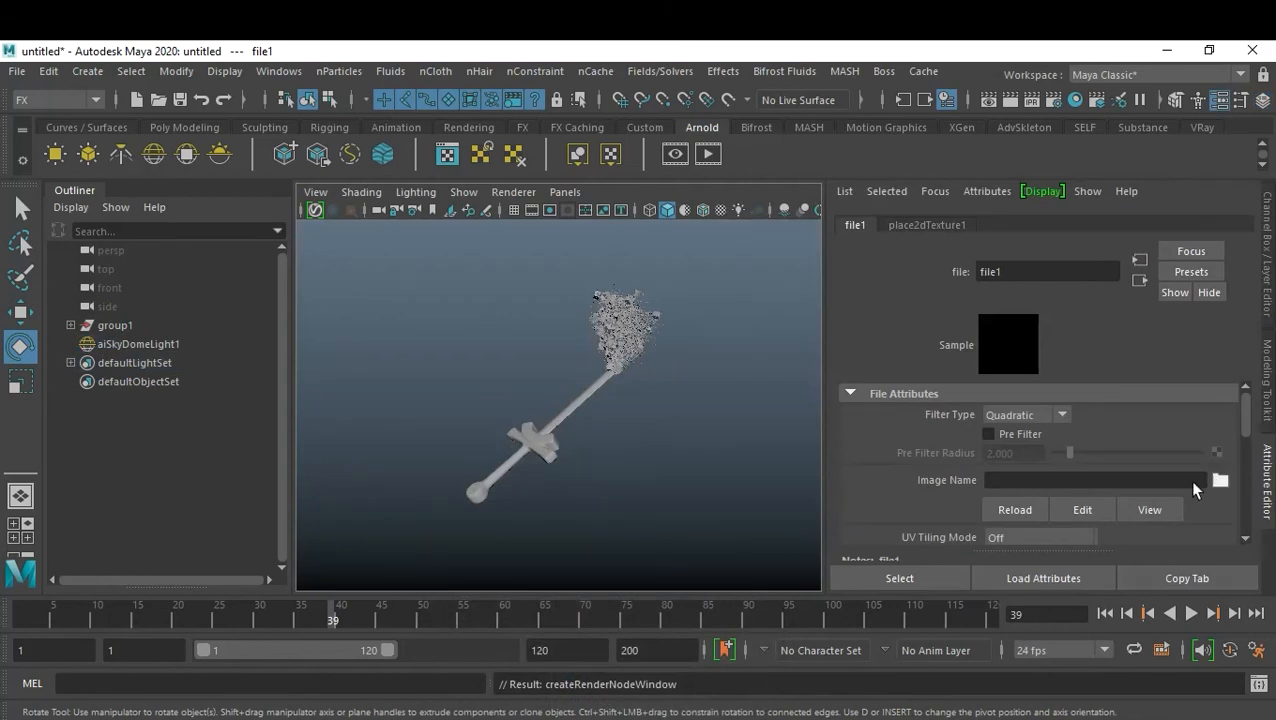
# - Browse for the file texture's image in the folder F:\3D - Resources\HDRI\Studio
pyautogui.click(1219, 481)
pyautogui.click(116, 251)
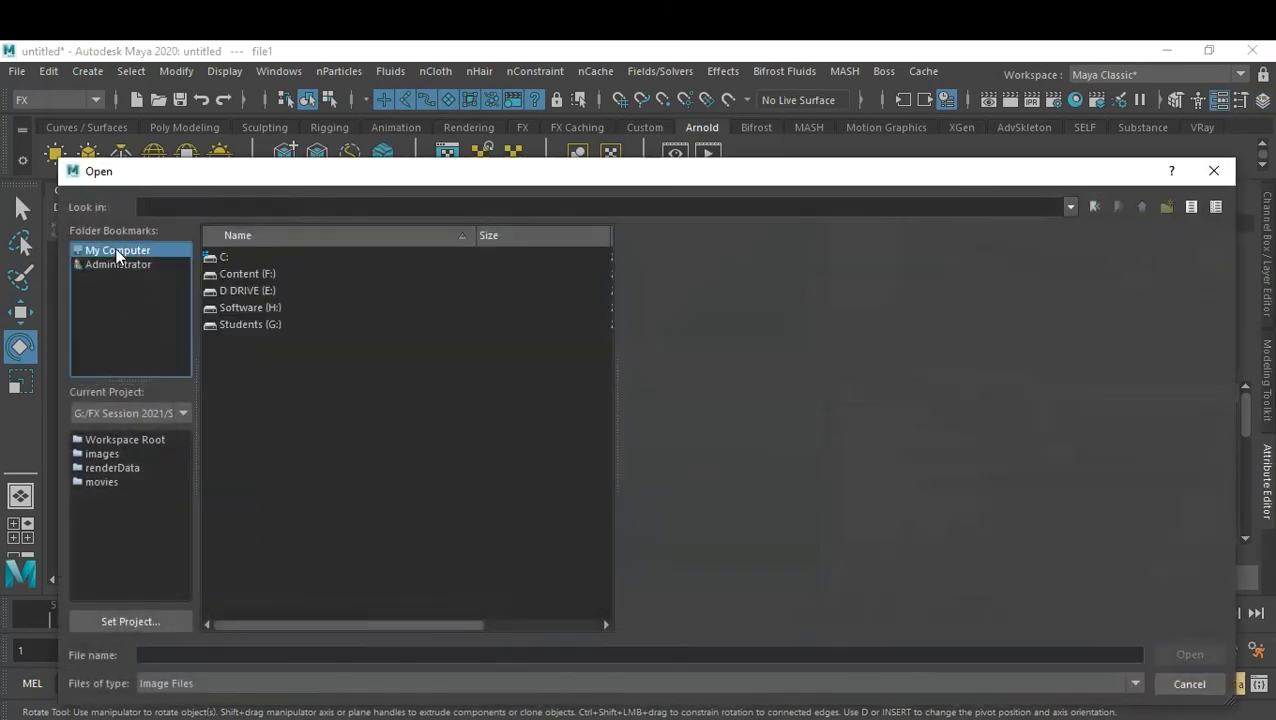
pyautogui.doubleClick(245, 280)
pyautogui.click(246, 274)
pyautogui.click(272, 256)
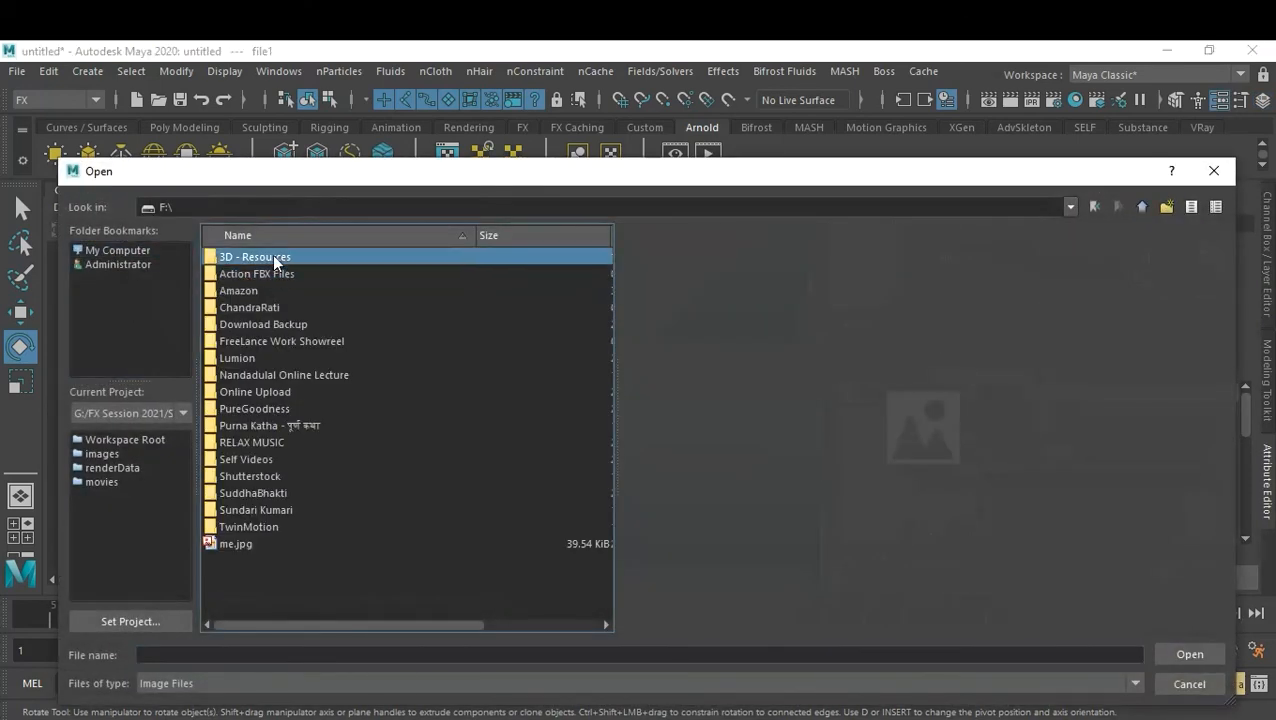
pyautogui.doubleClick(272, 256)
pyautogui.click(246, 306)
pyautogui.doubleClick(247, 306)
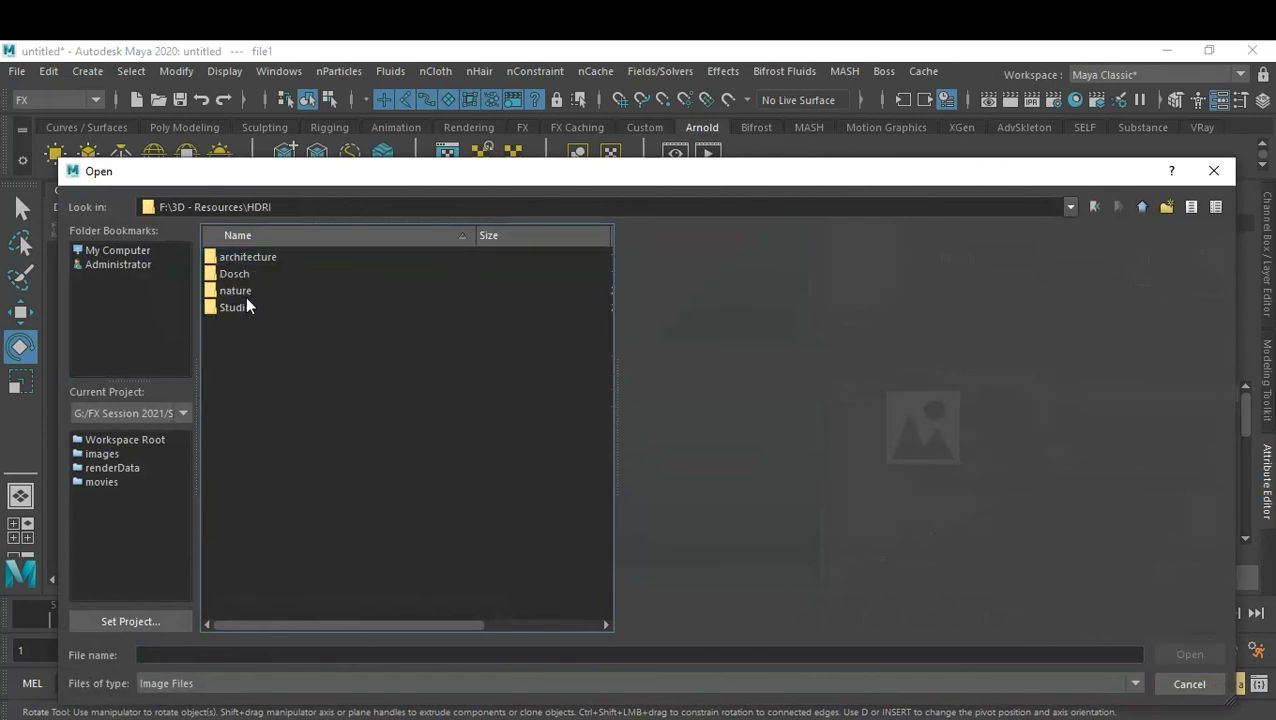
pyautogui.click(240, 307)
pyautogui.doubleClick(240, 307)
# - Preview several studio HDR images, load studio006.hdr into the file texture, and turn on textured display in the viewport
pyautogui.click(249, 495)
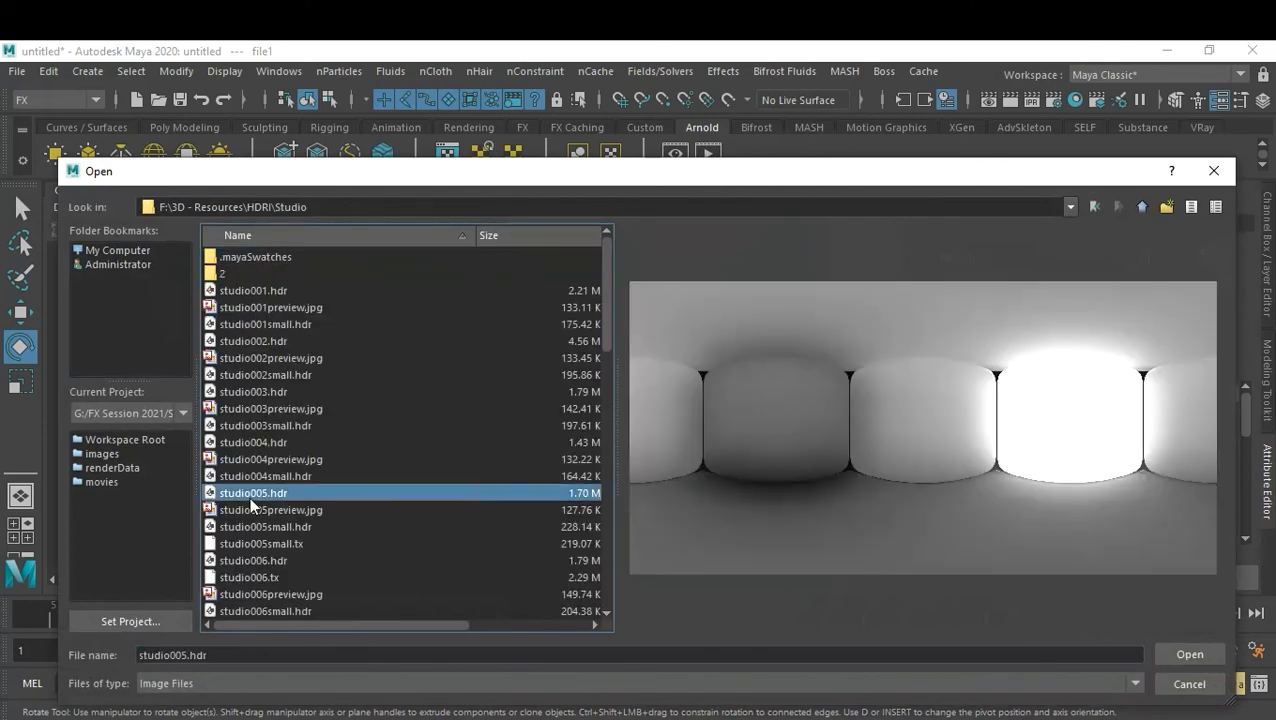
pyautogui.click(249, 524)
pyautogui.click(245, 439)
pyautogui.click(249, 425)
pyautogui.click(257, 493)
pyautogui.click(264, 525)
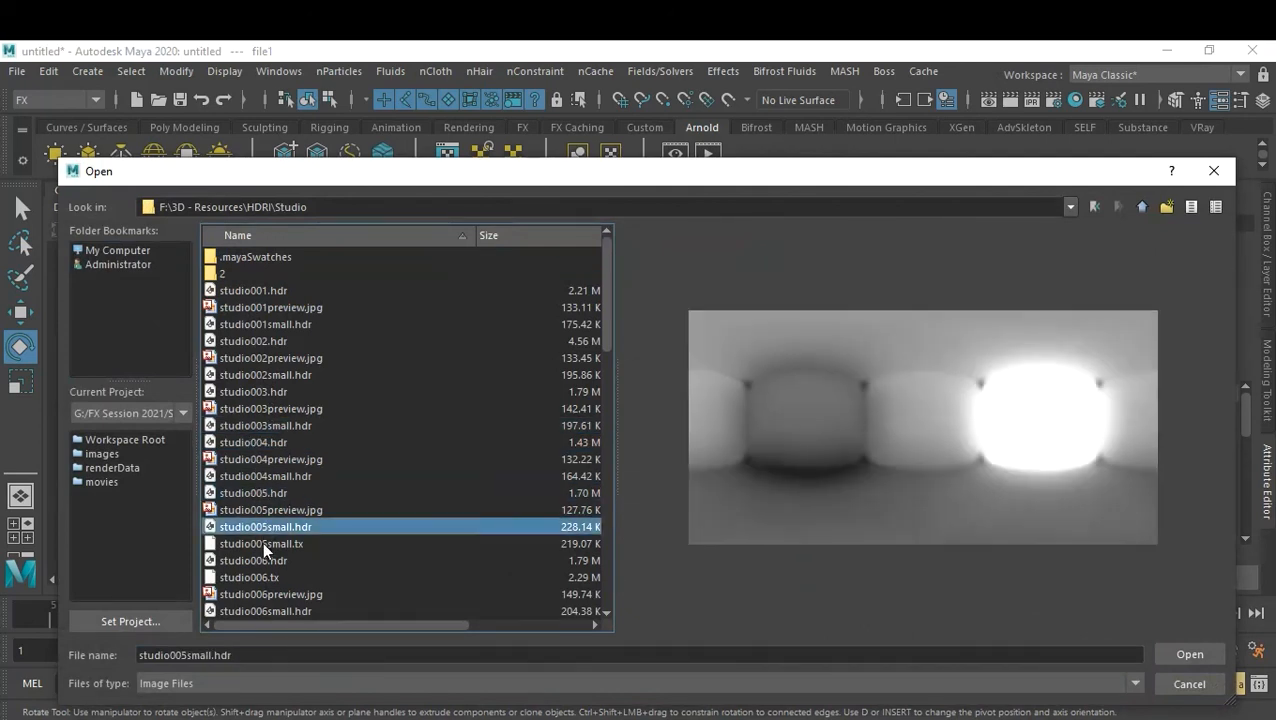
pyautogui.click(262, 543)
pyautogui.click(264, 560)
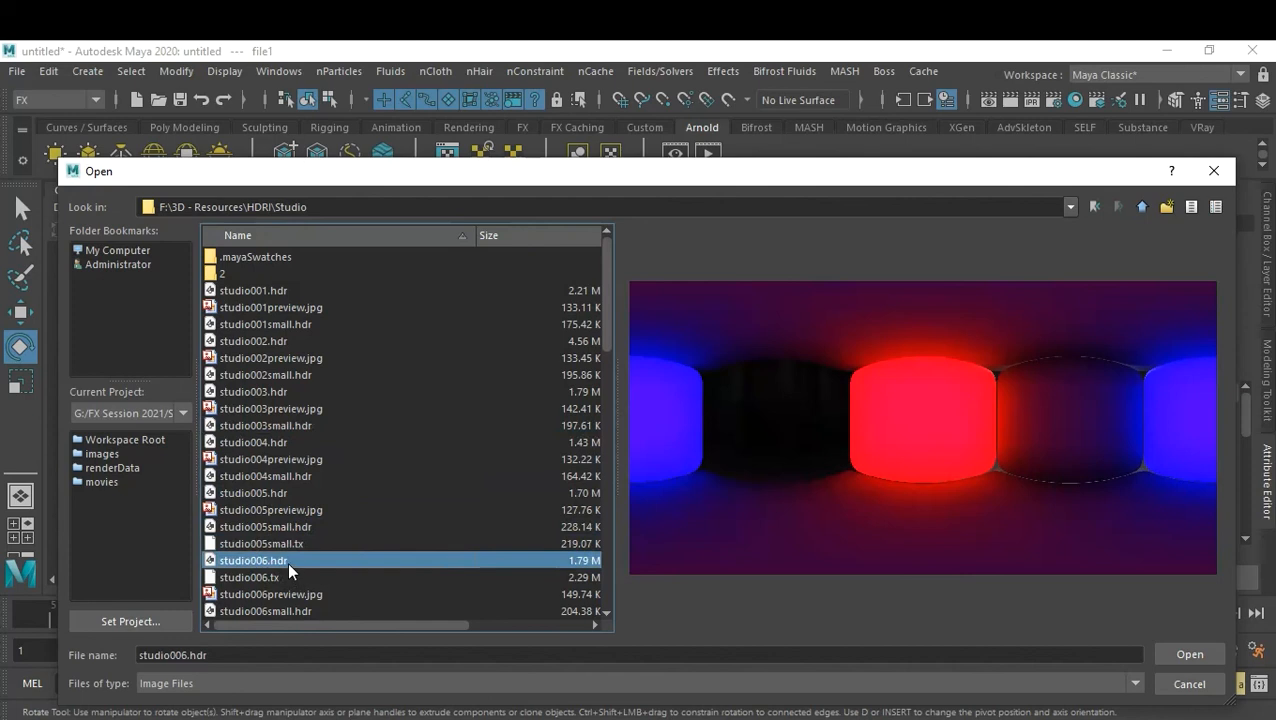
pyautogui.doubleClick(287, 561)
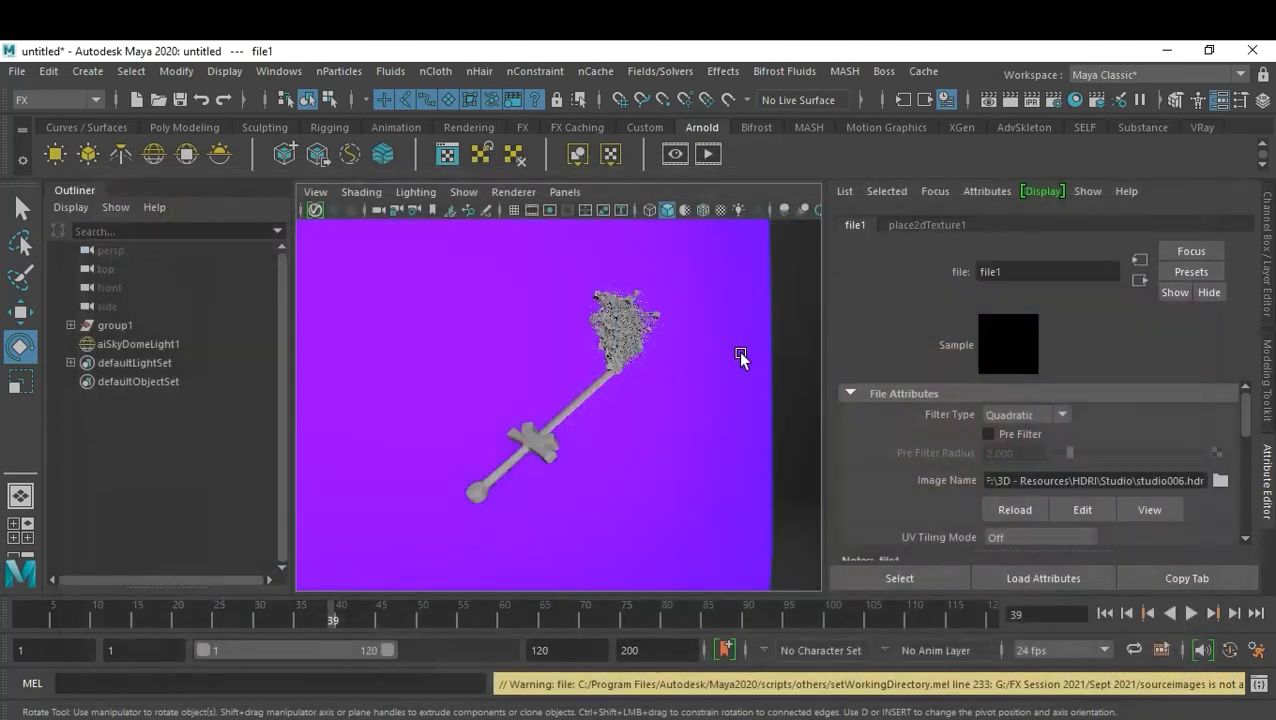
pyautogui.press('6')
# - Assign a new aiStandardSurface material to the sword mesh and replace its settings with the Chrome preset
pyautogui.click(579, 397)
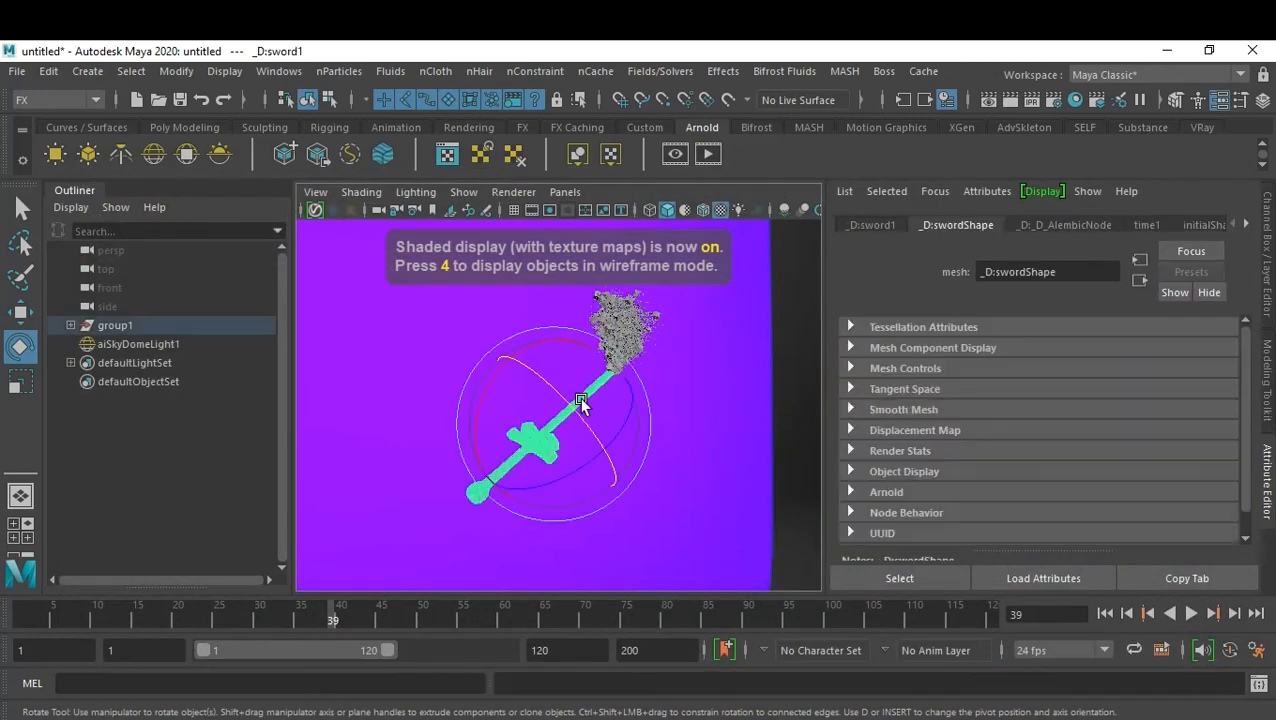
pyautogui.moveTo(580, 399); pyautogui.dragTo(578, 644, button='right')
pyautogui.click(511, 460)
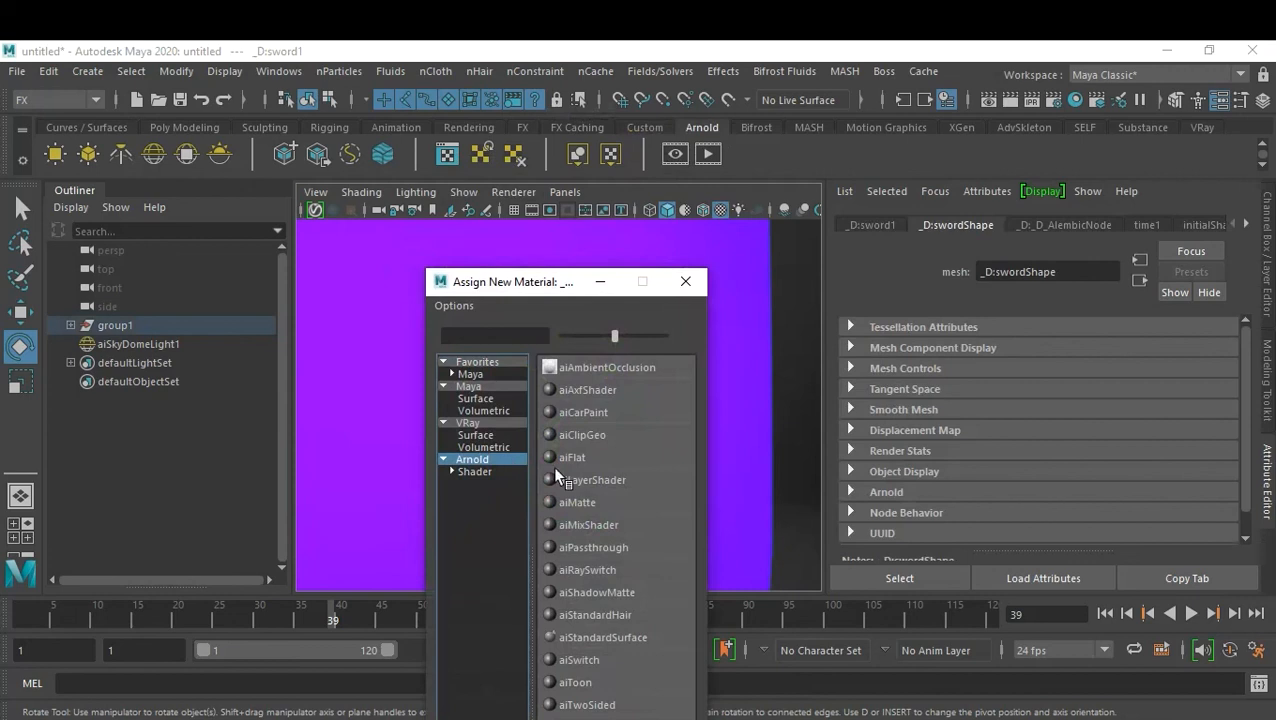
pyautogui.click(605, 637)
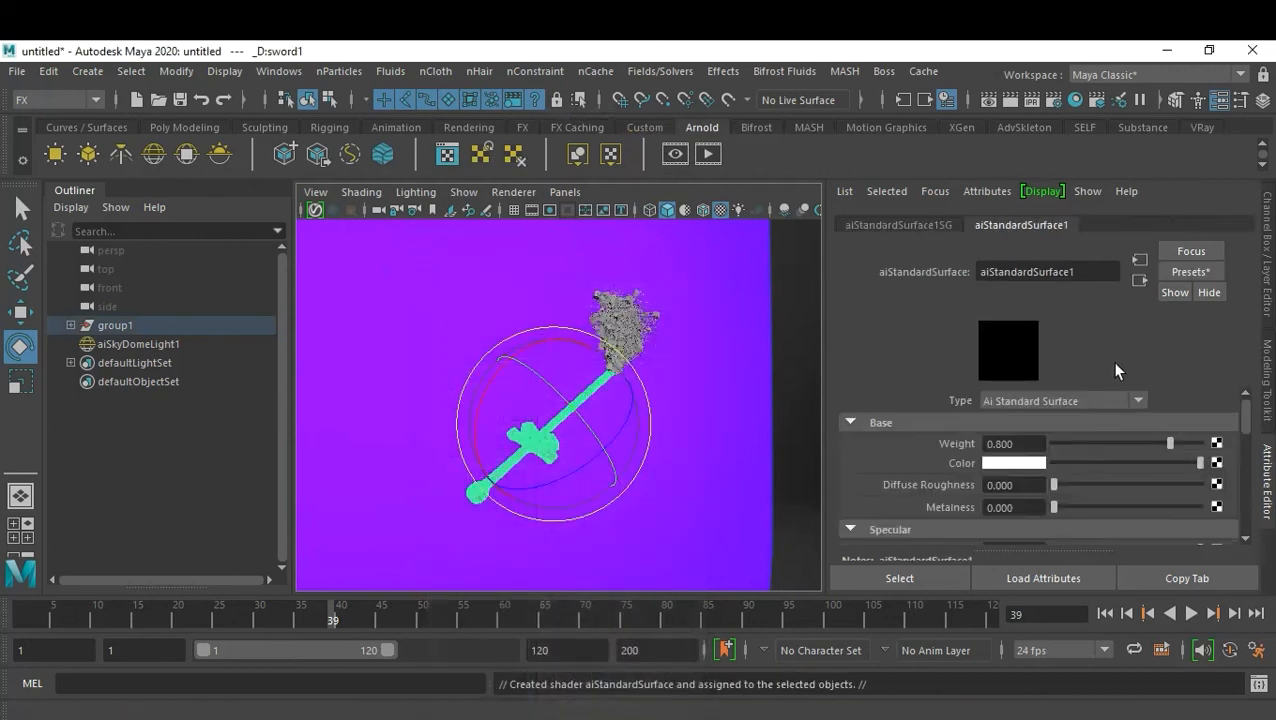
pyautogui.click(1178, 272)
pyautogui.moveTo(1122, 225)
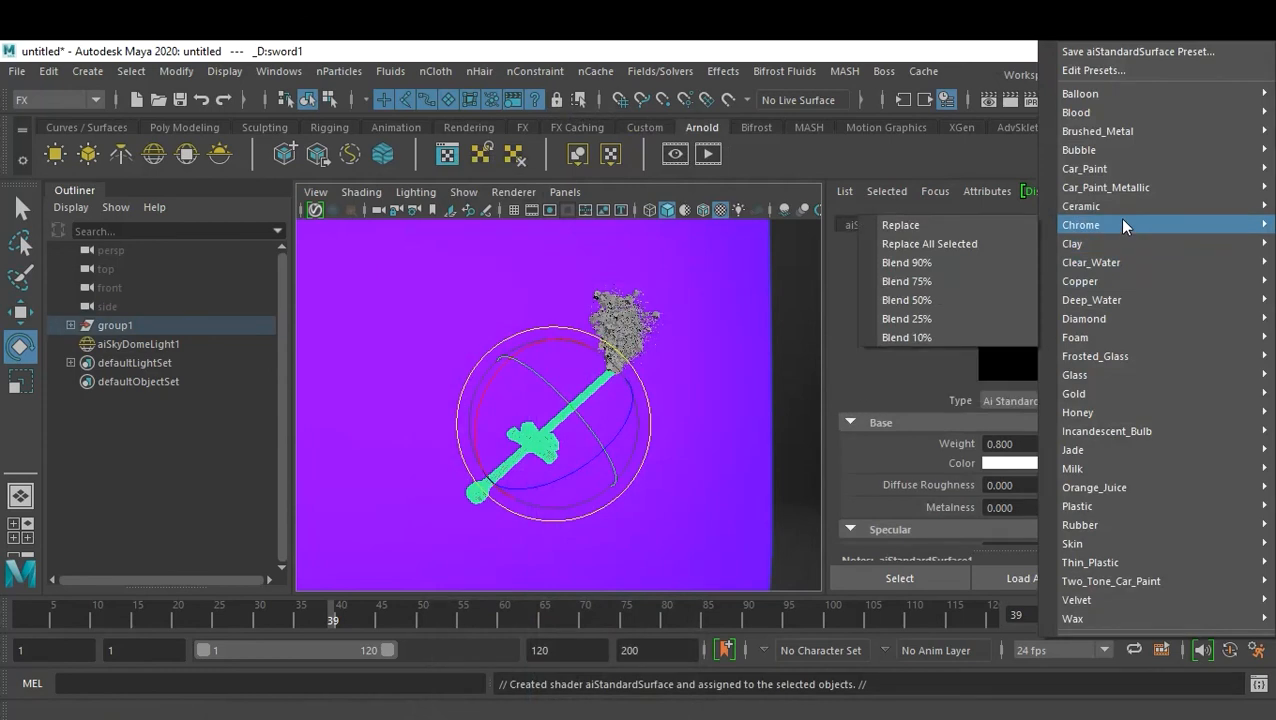
pyautogui.click(965, 226)
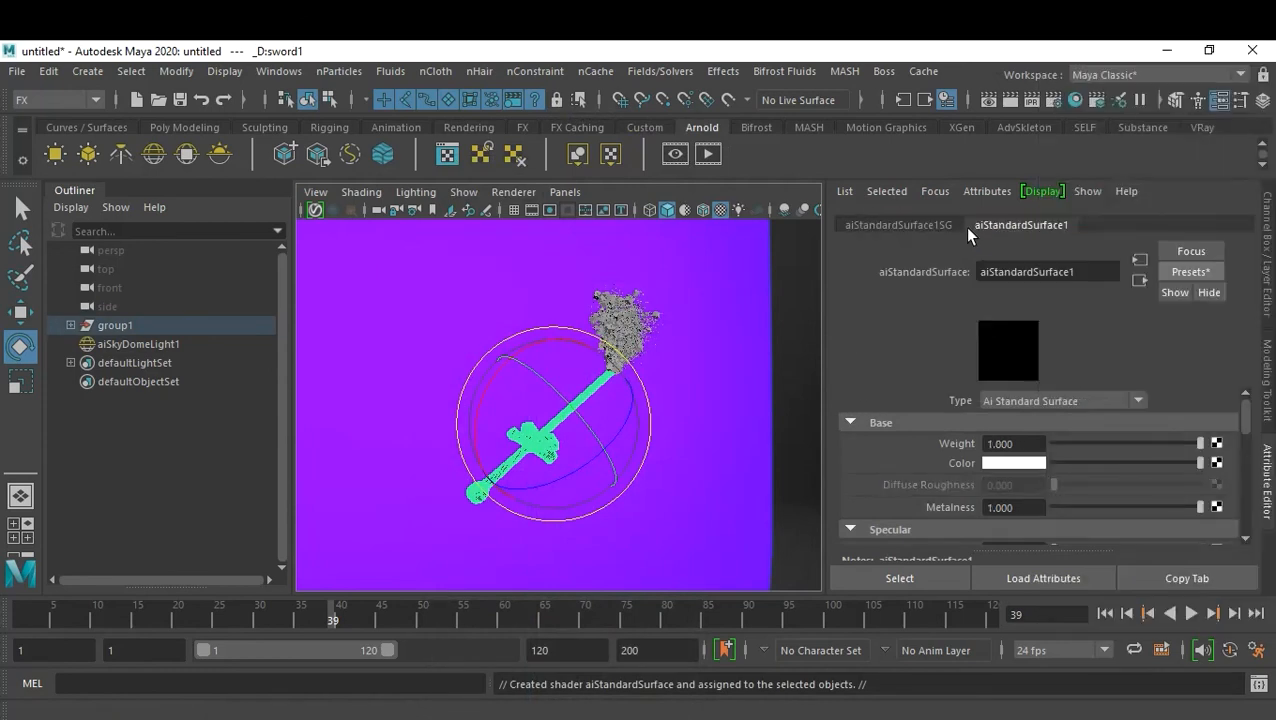
# - Expand group1 and assign the existing standardSurface1 material to _D:MASH1_ReproMesh1
pyautogui.click(630, 302)
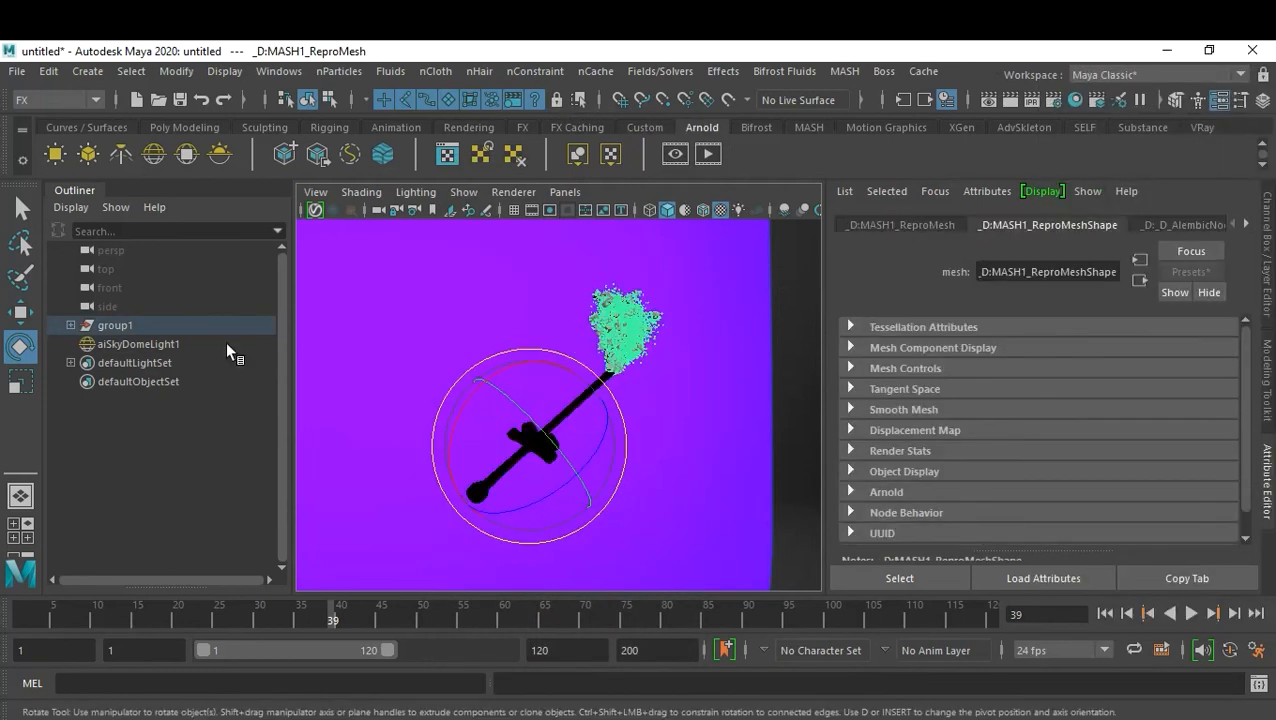
pyautogui.click(69, 325)
pyautogui.click(130, 362)
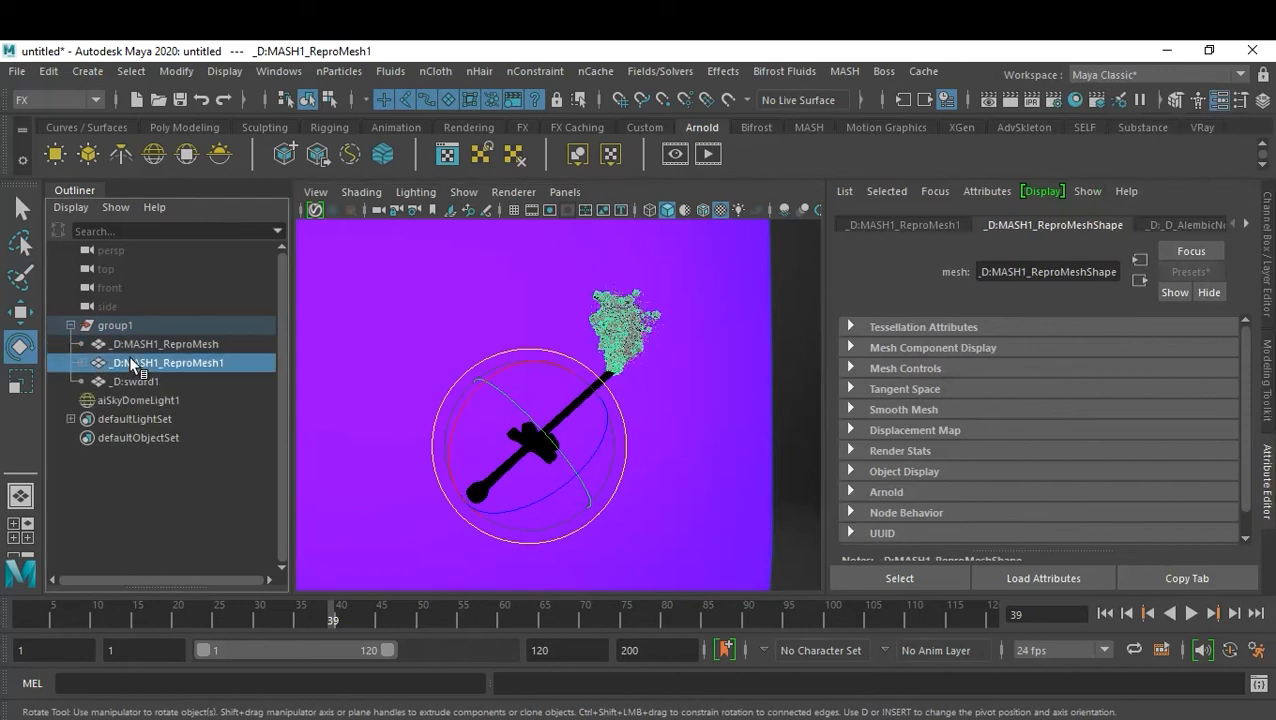
pyautogui.rightClick(636, 290)
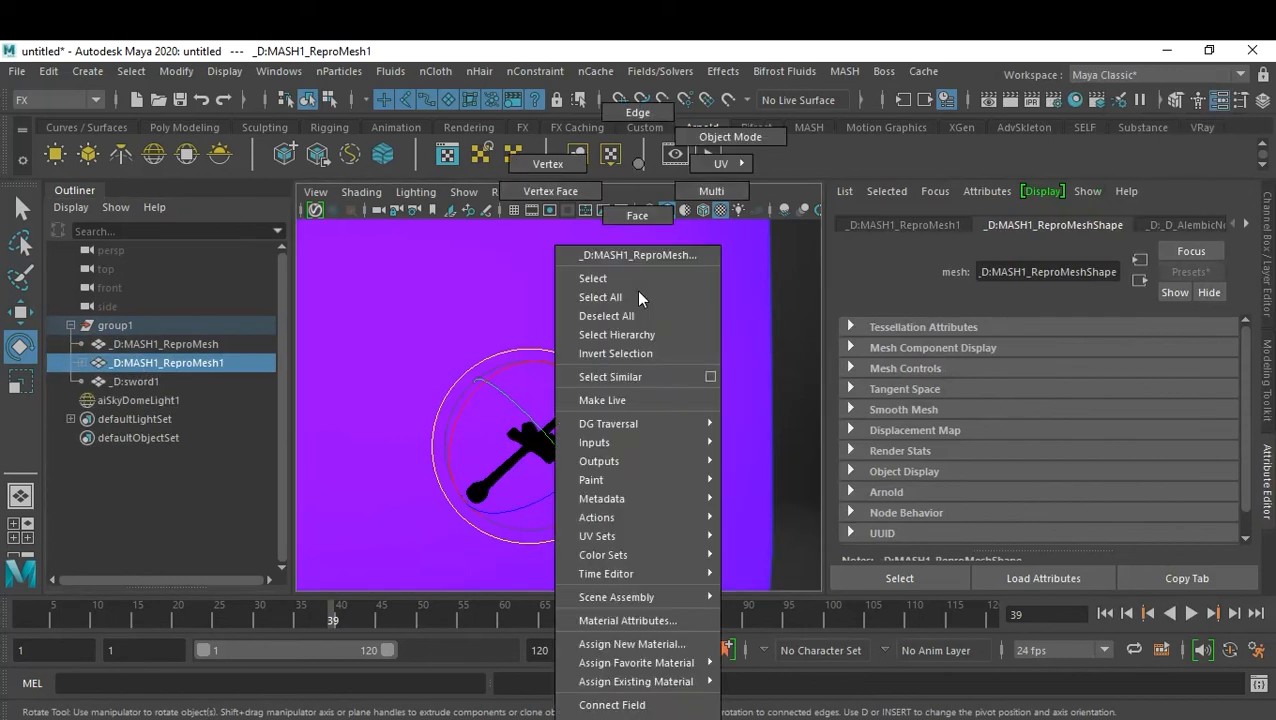
pyautogui.moveTo(666, 682)
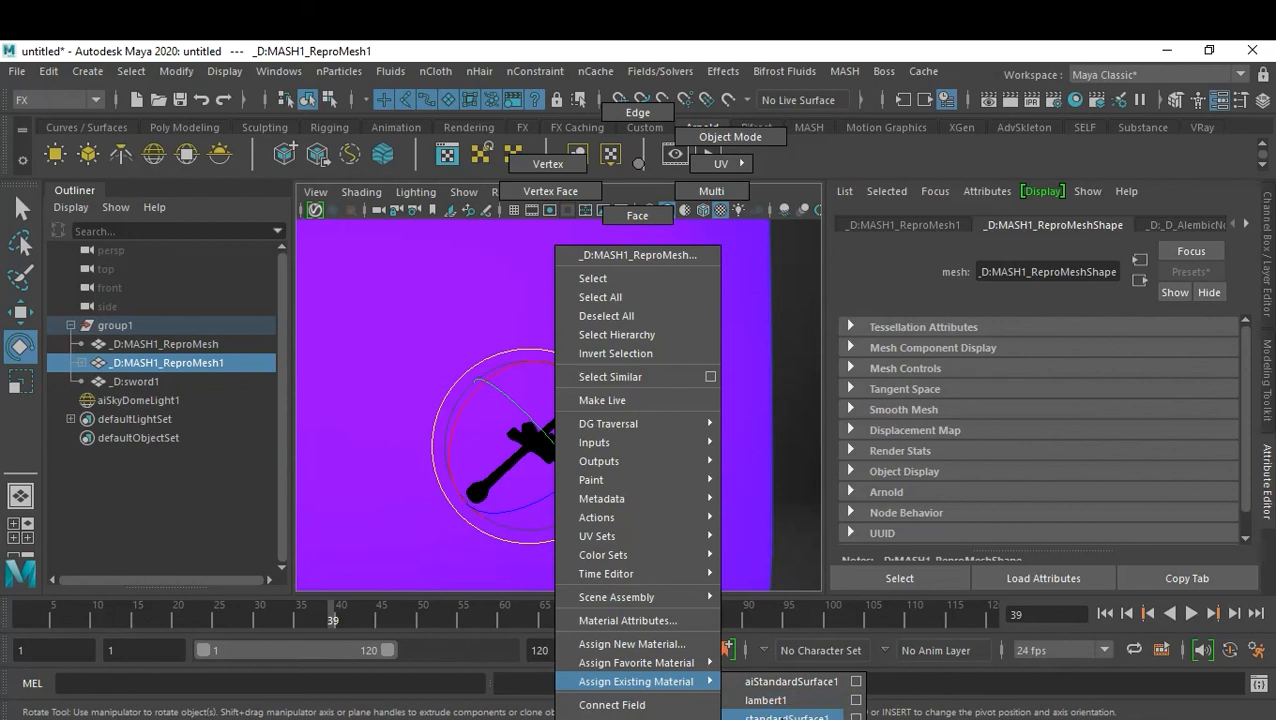
pyautogui.click(785, 715)
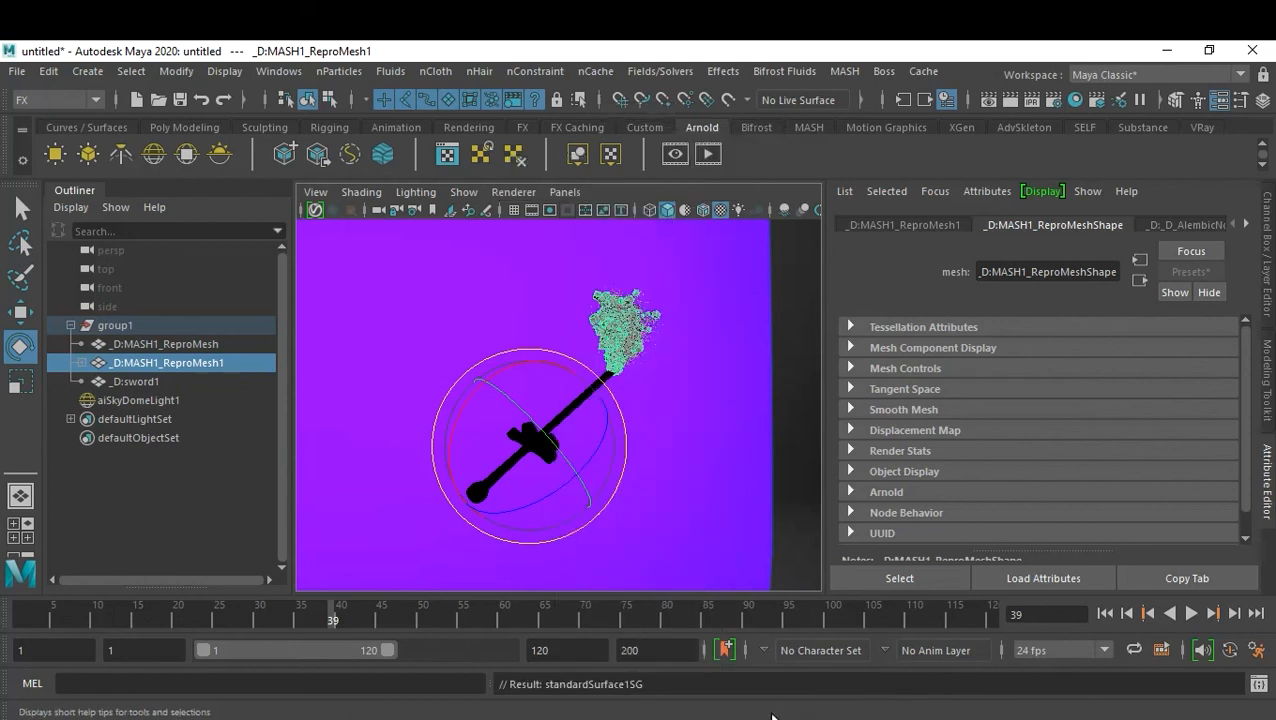
# - Assign a new aiStandardSurface material to the _D:MASH1_ReproMesh mesh
pyautogui.click(141, 384)
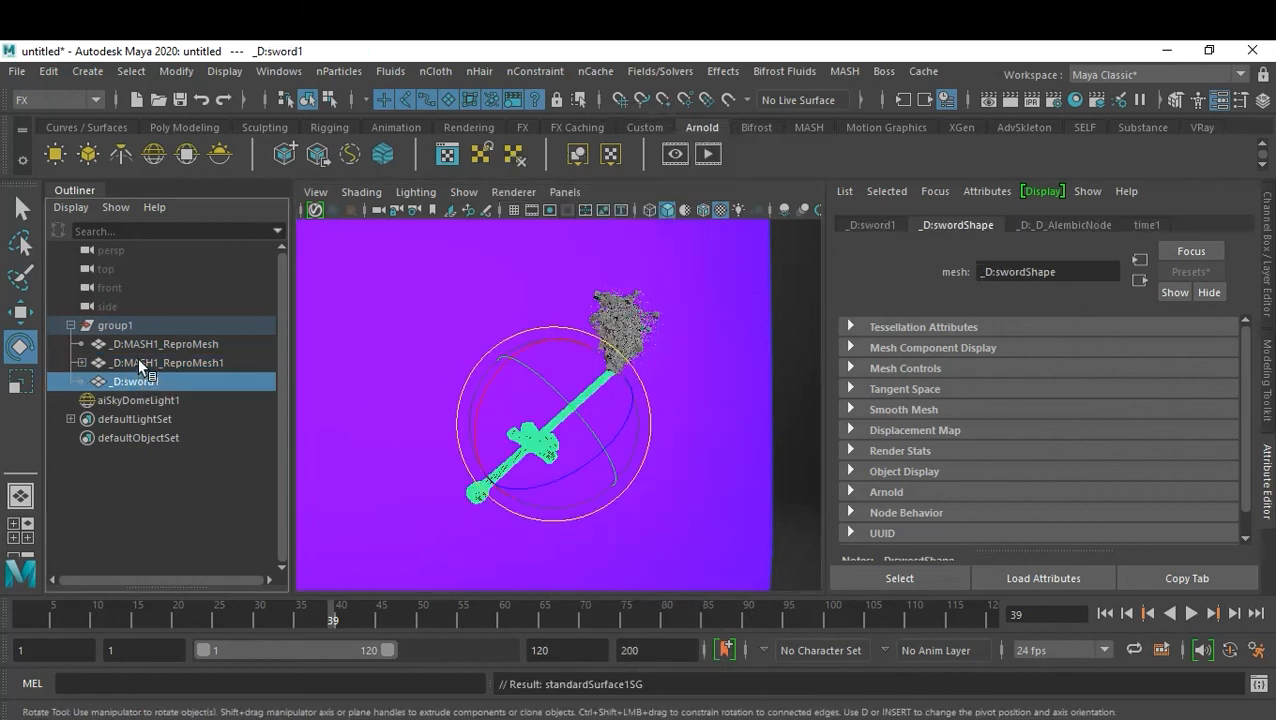
pyautogui.click(141, 363)
pyautogui.click(143, 345)
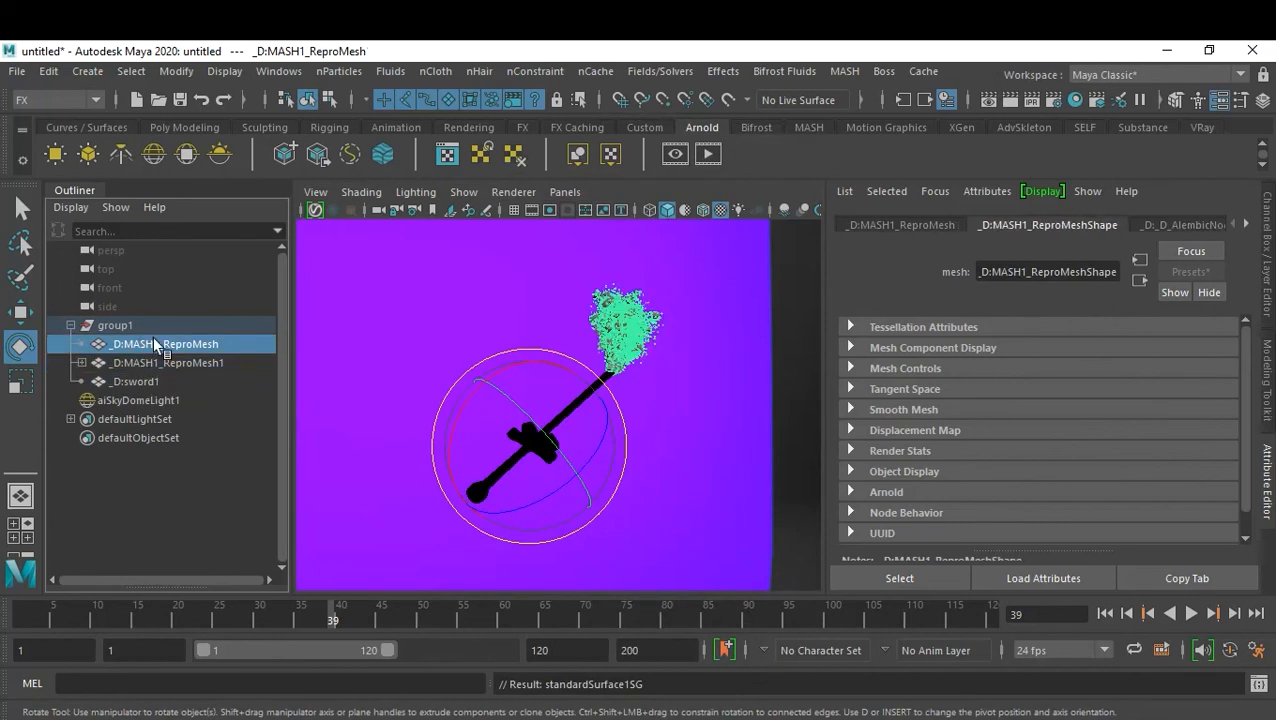
pyautogui.rightClick(637, 309)
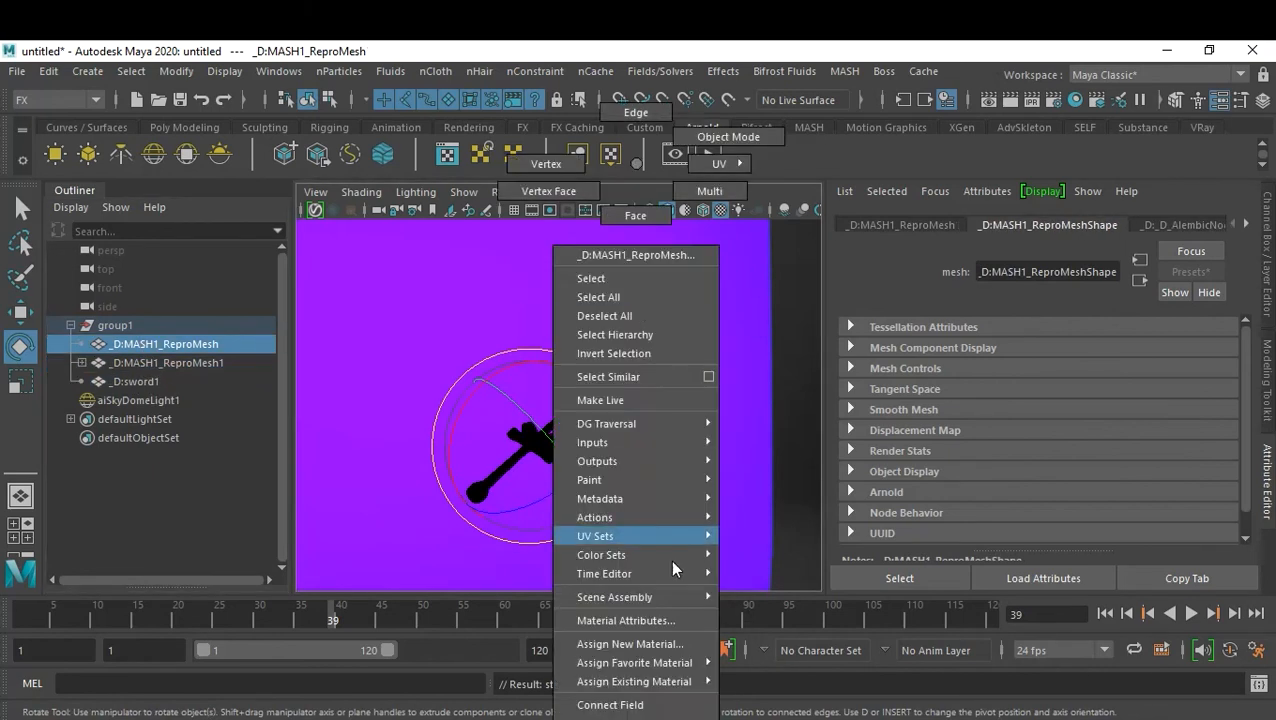
pyautogui.click(677, 650)
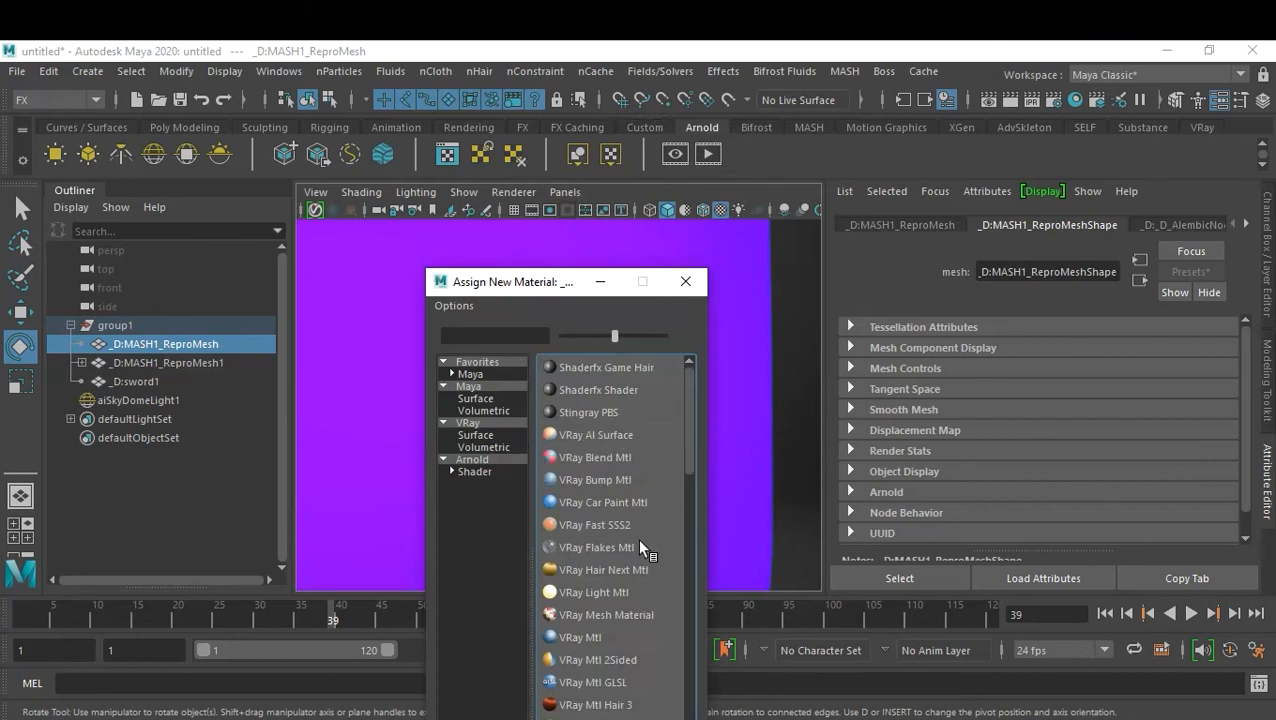
pyautogui.click(488, 461)
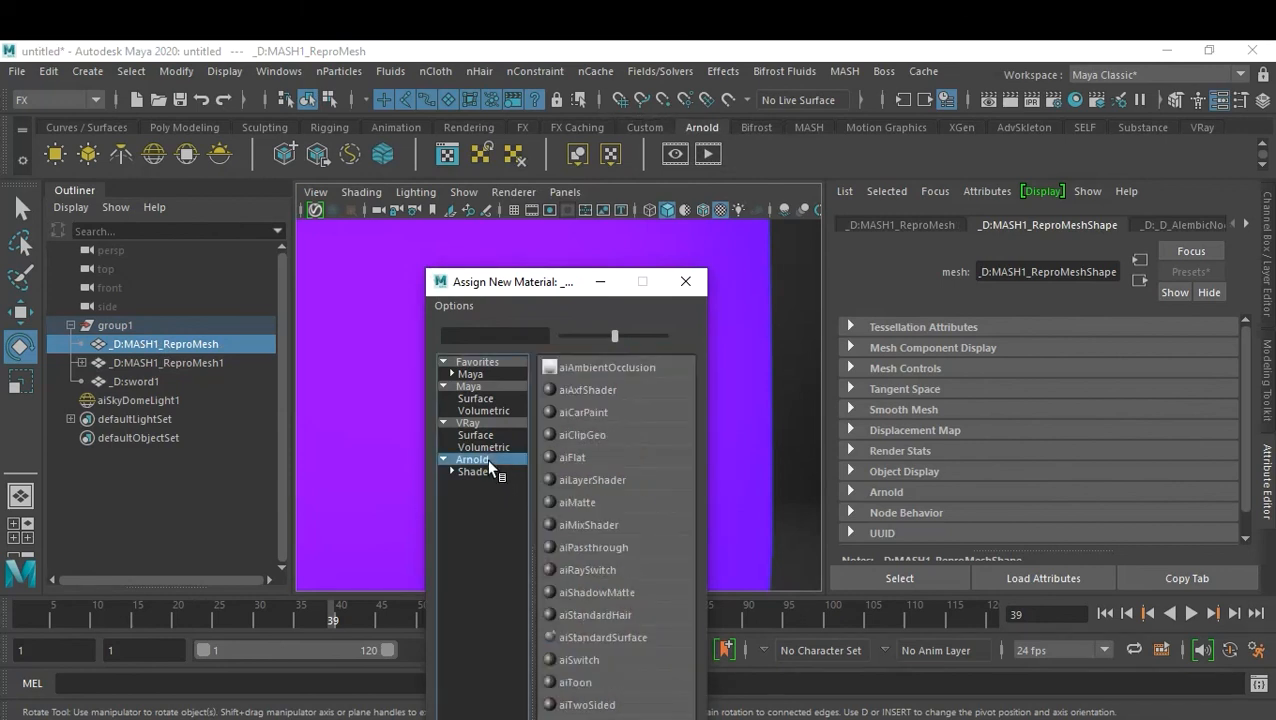
pyautogui.click(632, 643)
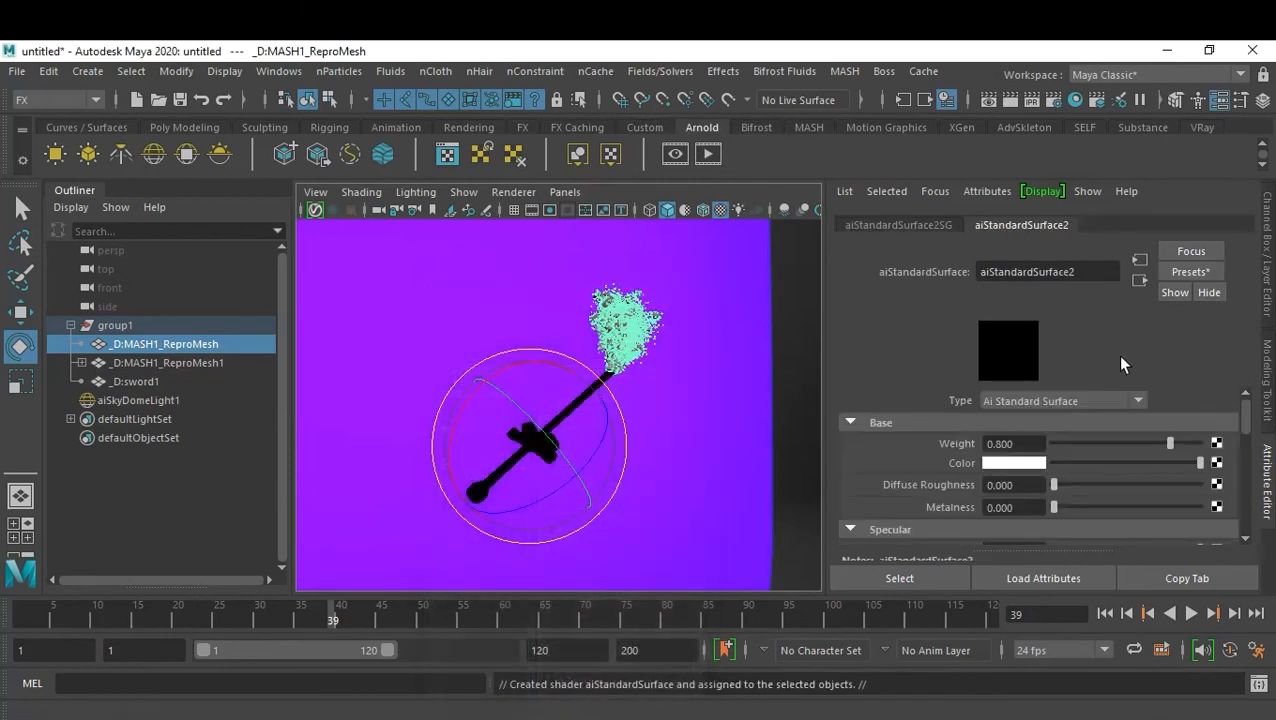
# - Replace the settings of the aiStandardSurface2 material with the Glass preset
pyautogui.click(1192, 272)
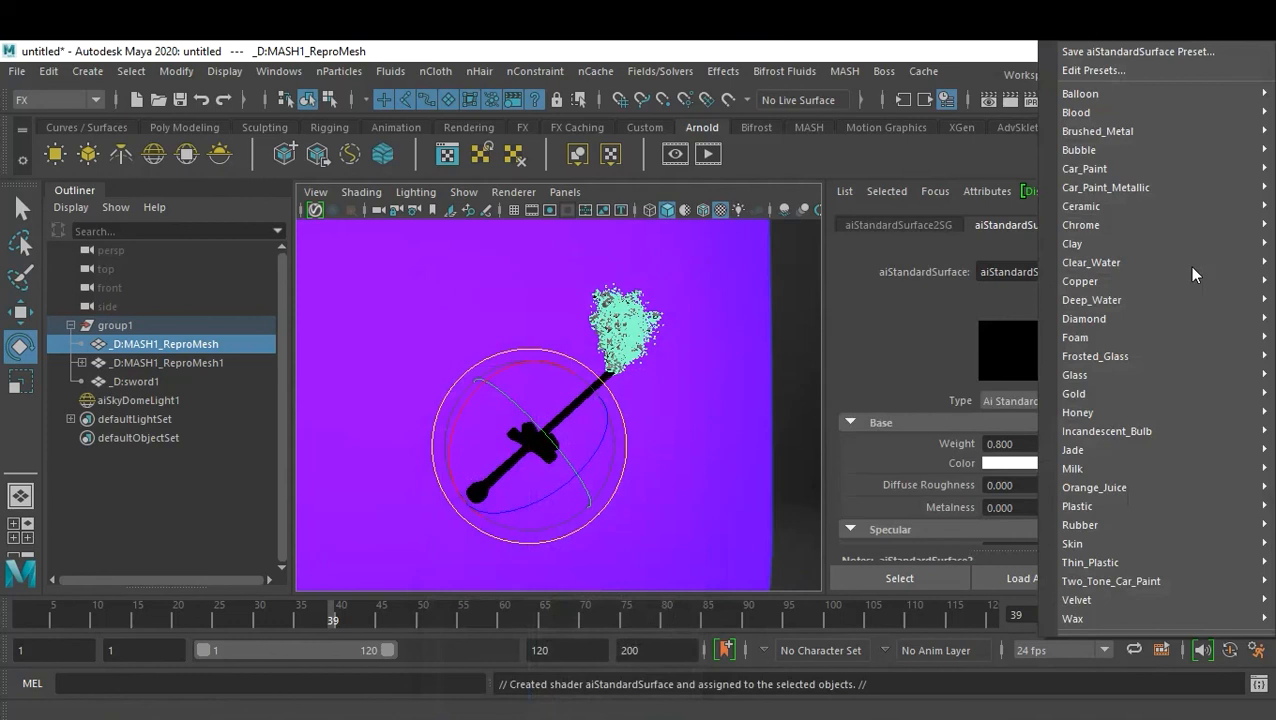
pyautogui.moveTo(1153, 372)
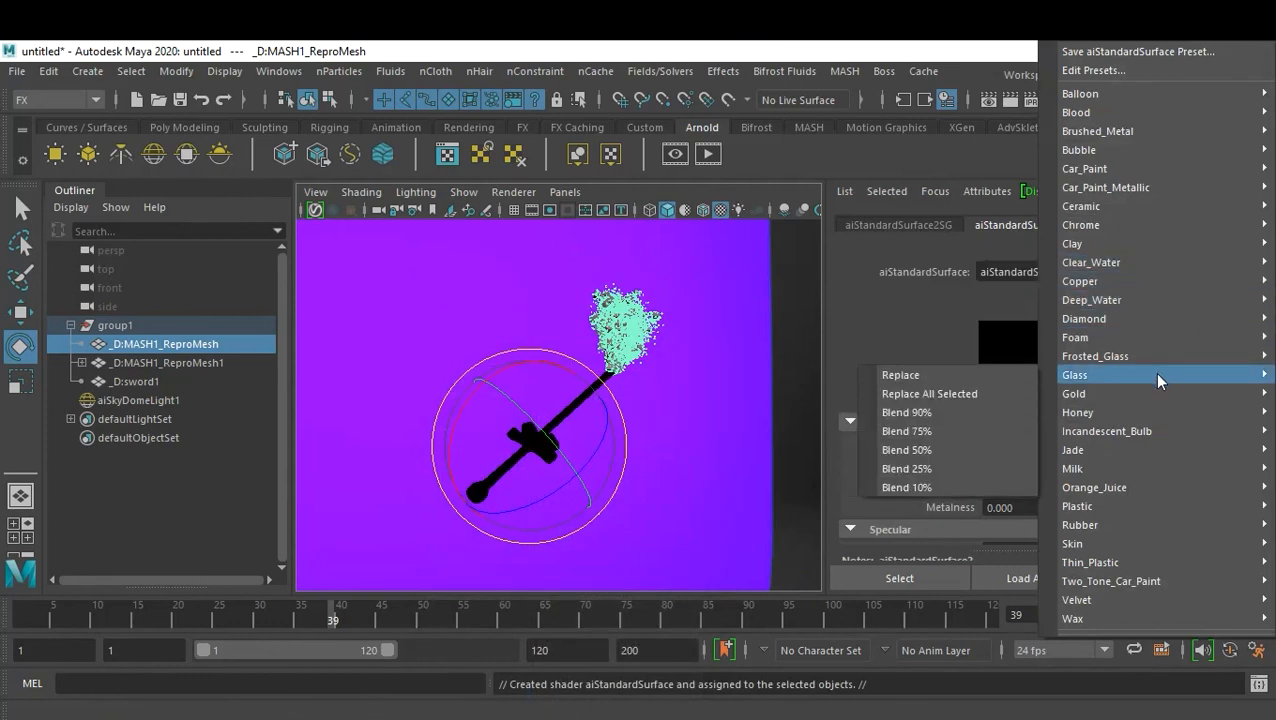
pyautogui.click(1005, 373)
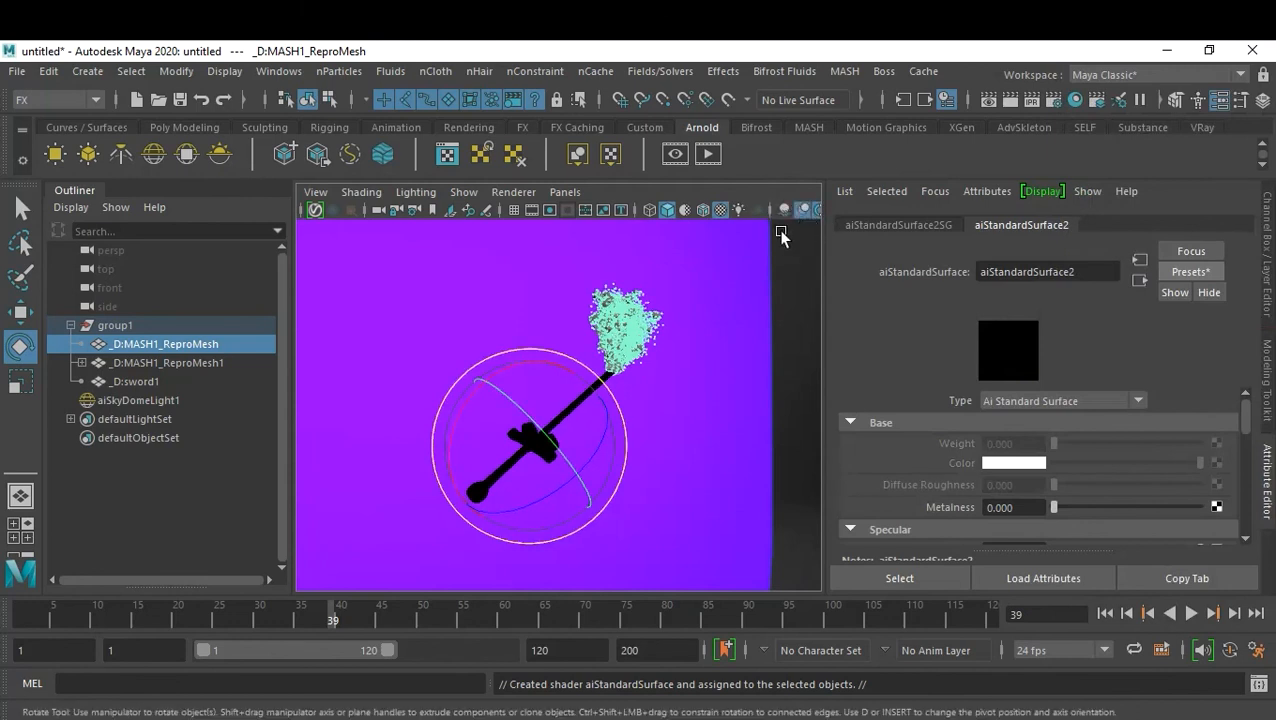
# - Turn on screen-space ambient occlusion in the viewport and light the textured display with all scene lights
pyautogui.click(784, 209)
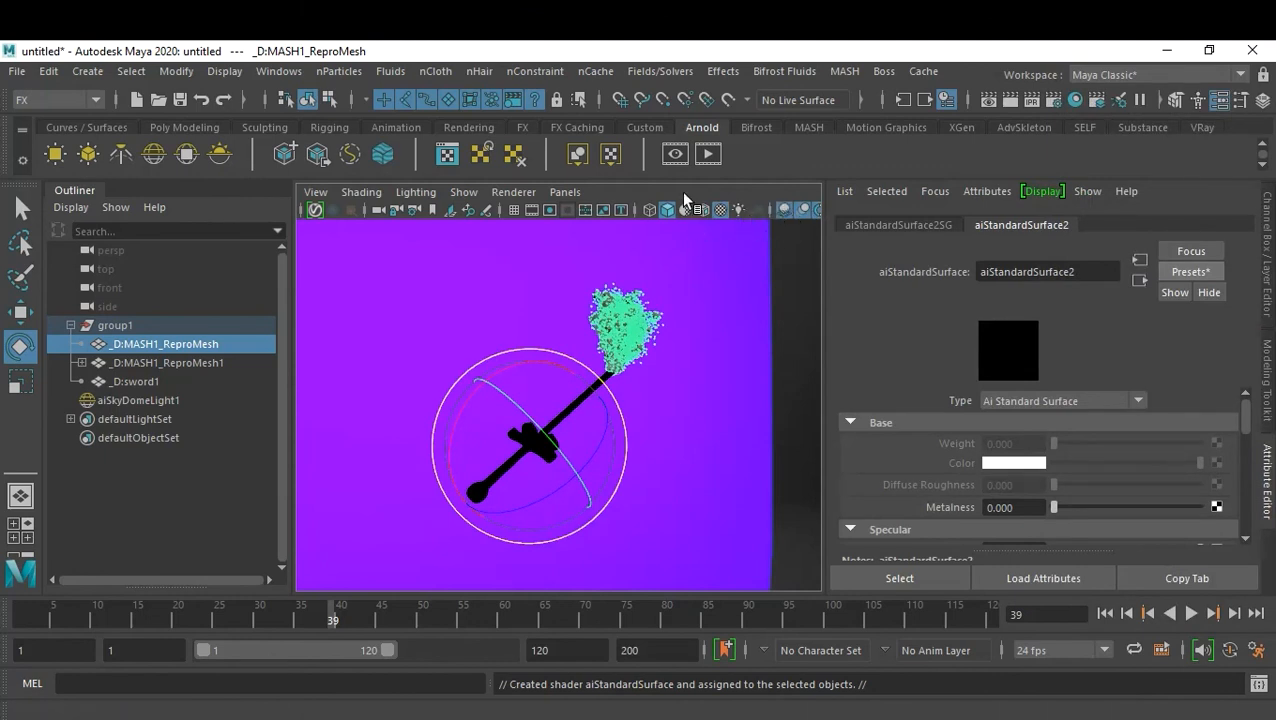
pyautogui.click(680, 320)
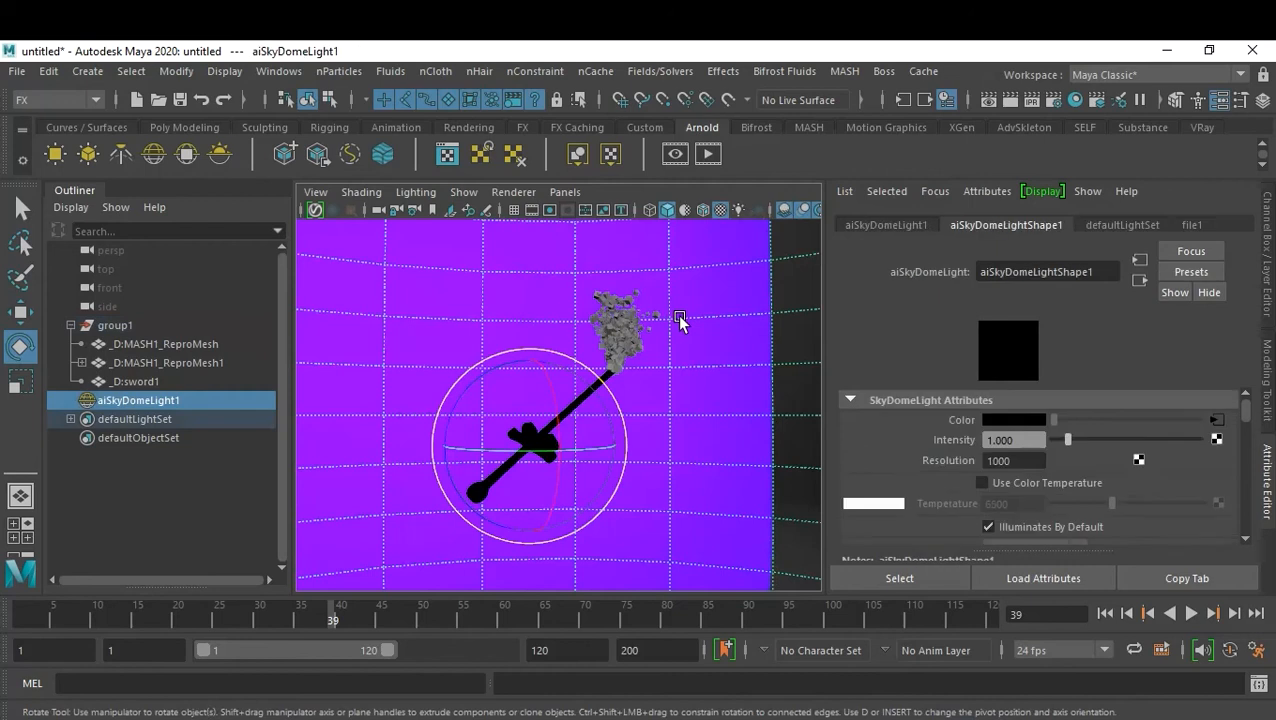
pyautogui.press('6')
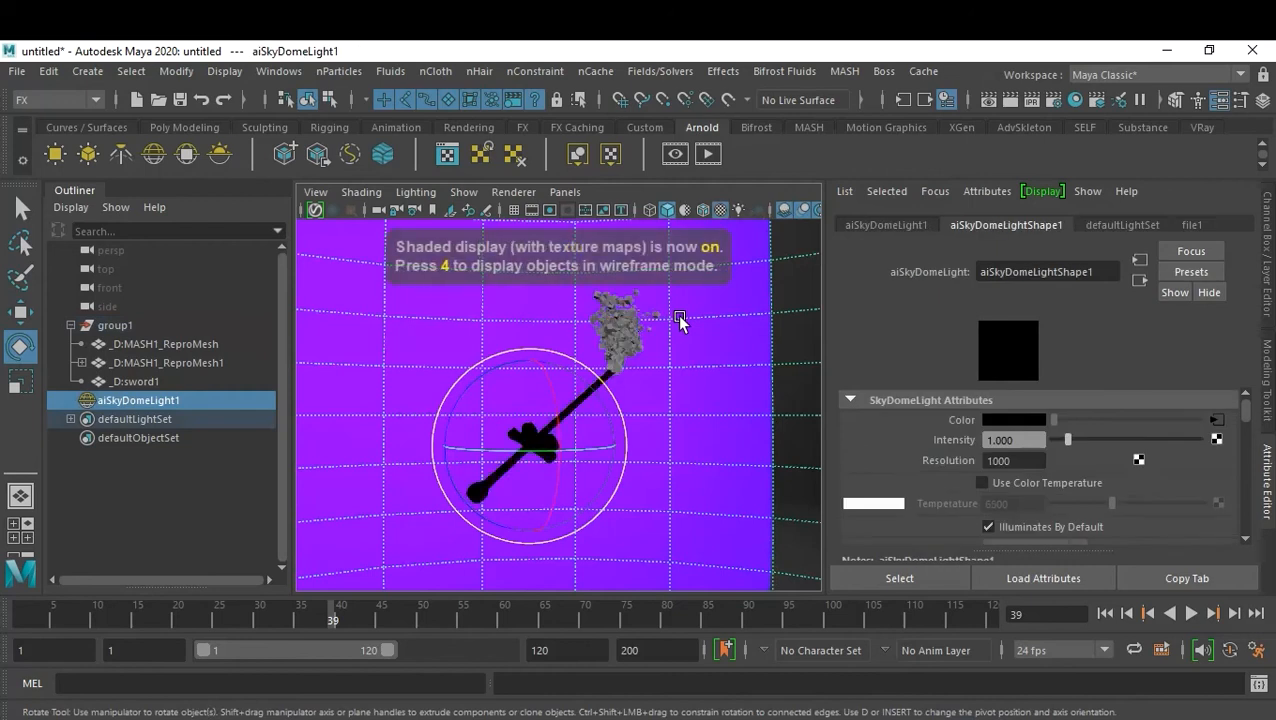
pyautogui.press('7')
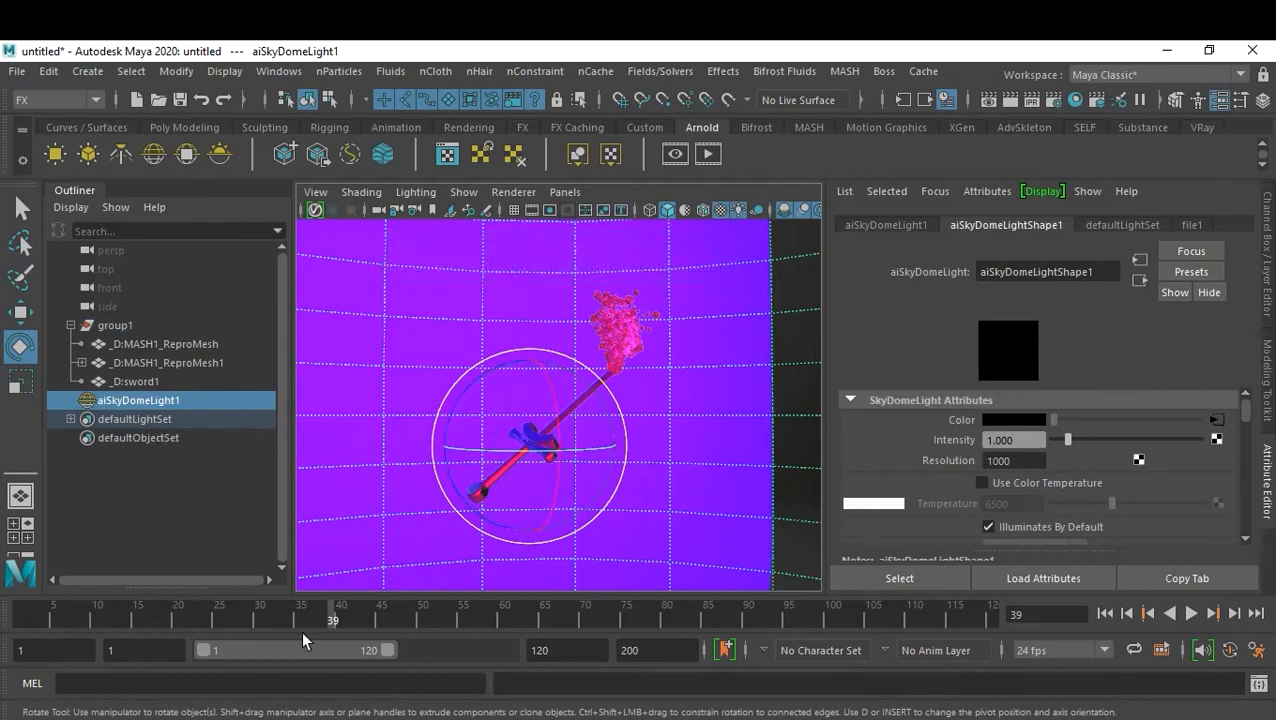
# - Key all channels of aiSkyDomeLight1 at frame 1
pyautogui.click(1105, 614)
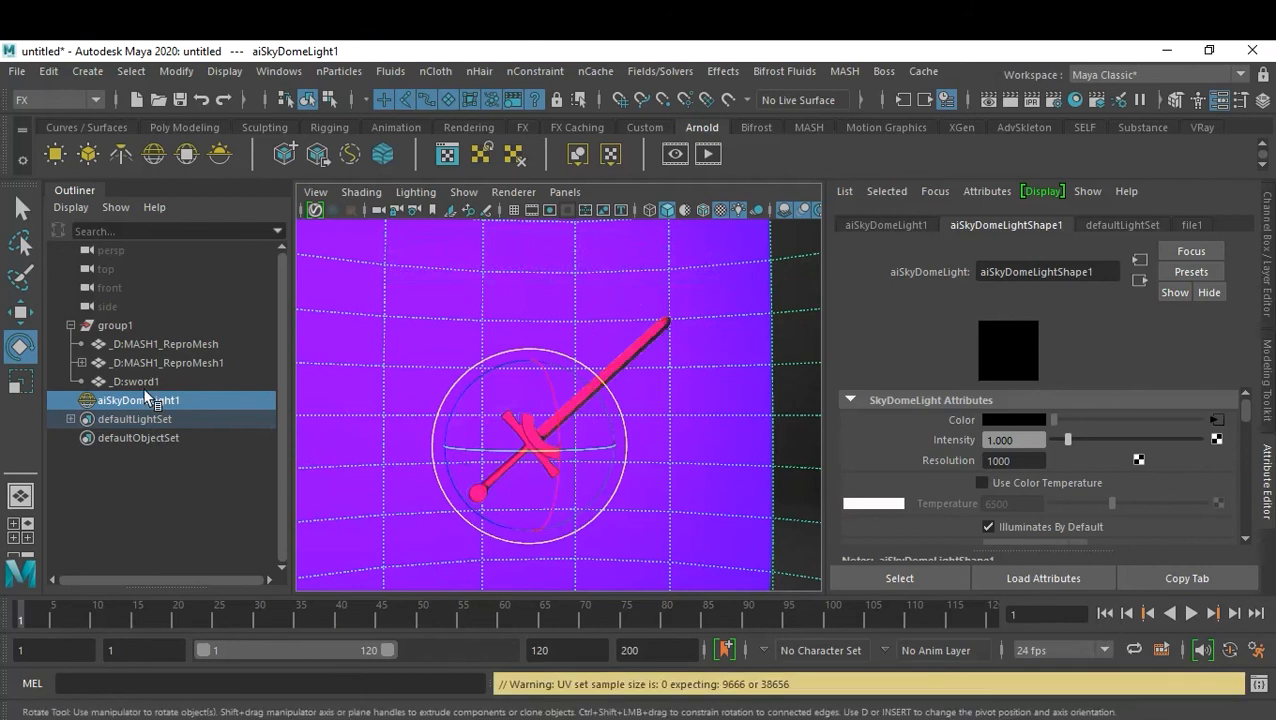
pyautogui.hotkey('ctrl', 'a')
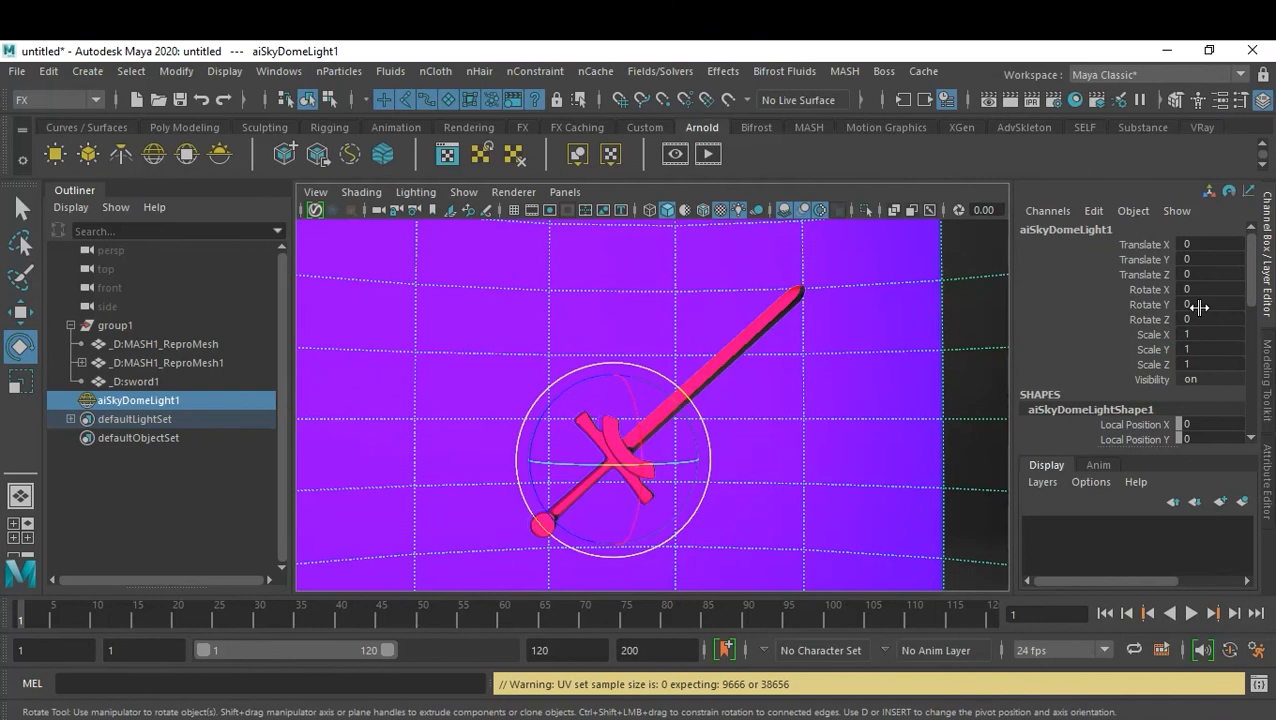
pyautogui.press('s')
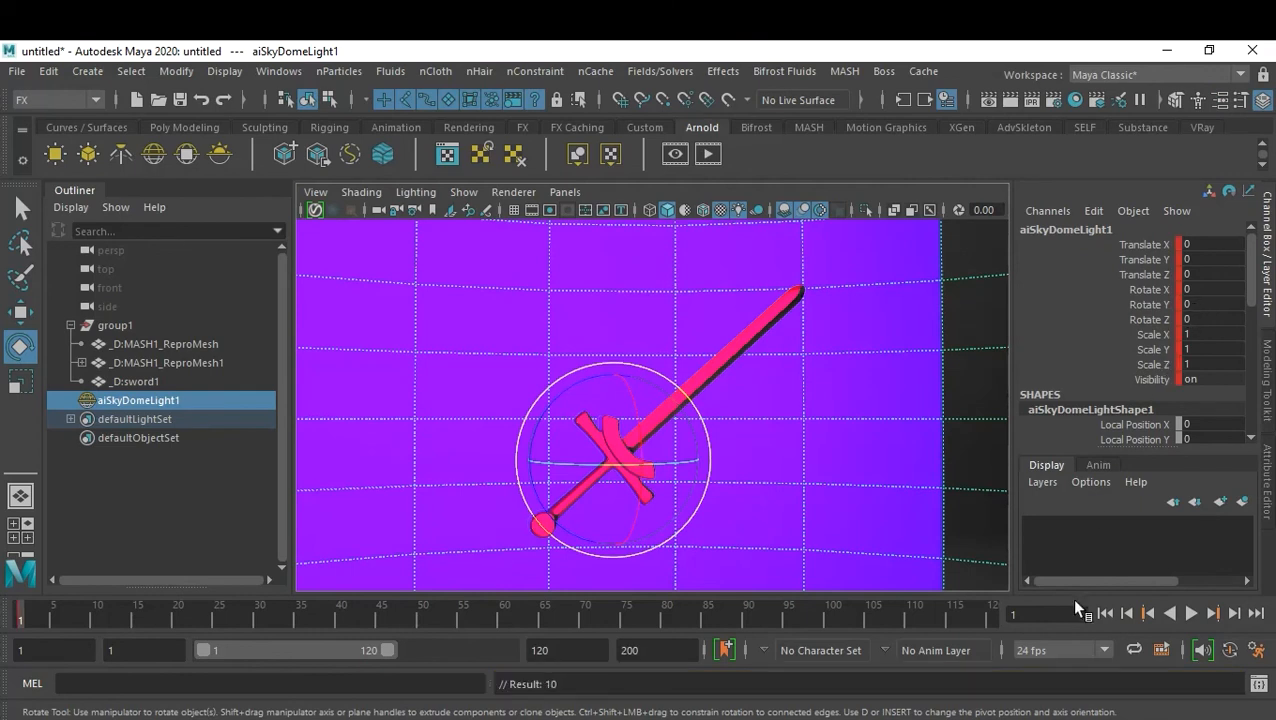
# - Set aiSkyDomeLight1's Rotate Y to 360 at frame 120 and key it
pyautogui.click(991, 617)
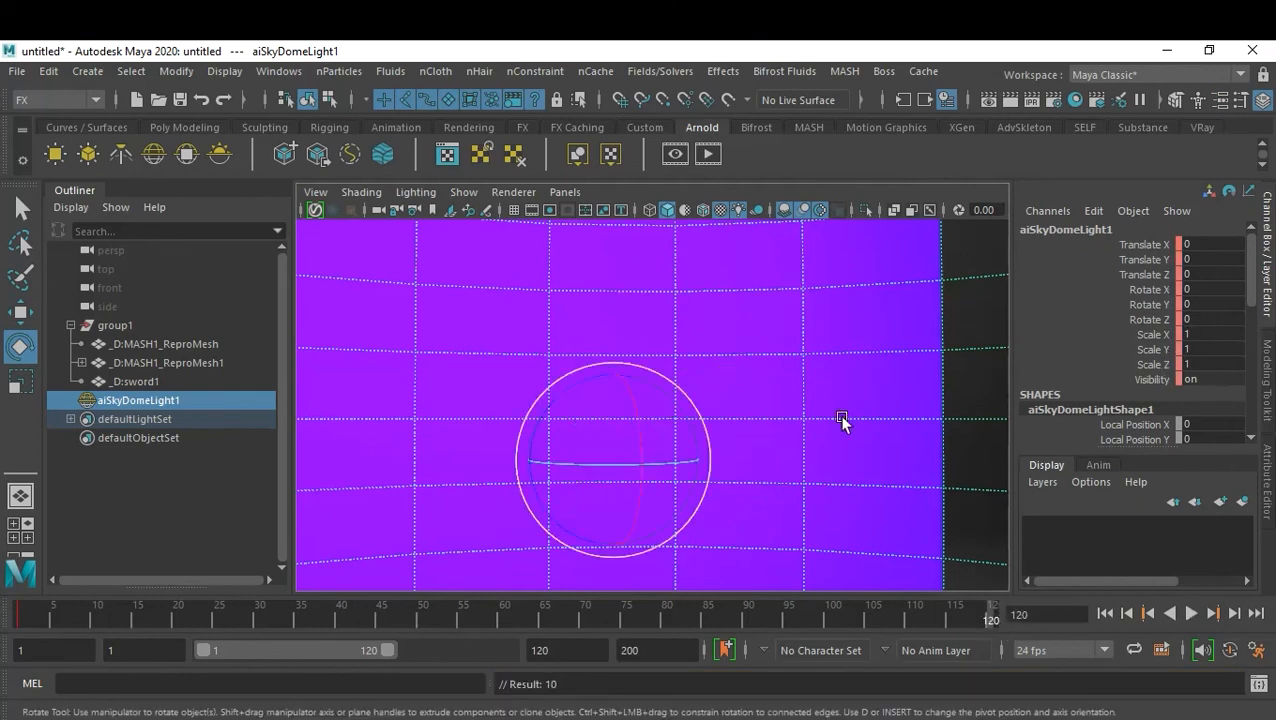
pyautogui.moveTo(598, 468); pyautogui.dragTo(648, 470)
pyautogui.doubleClick(1242, 304)
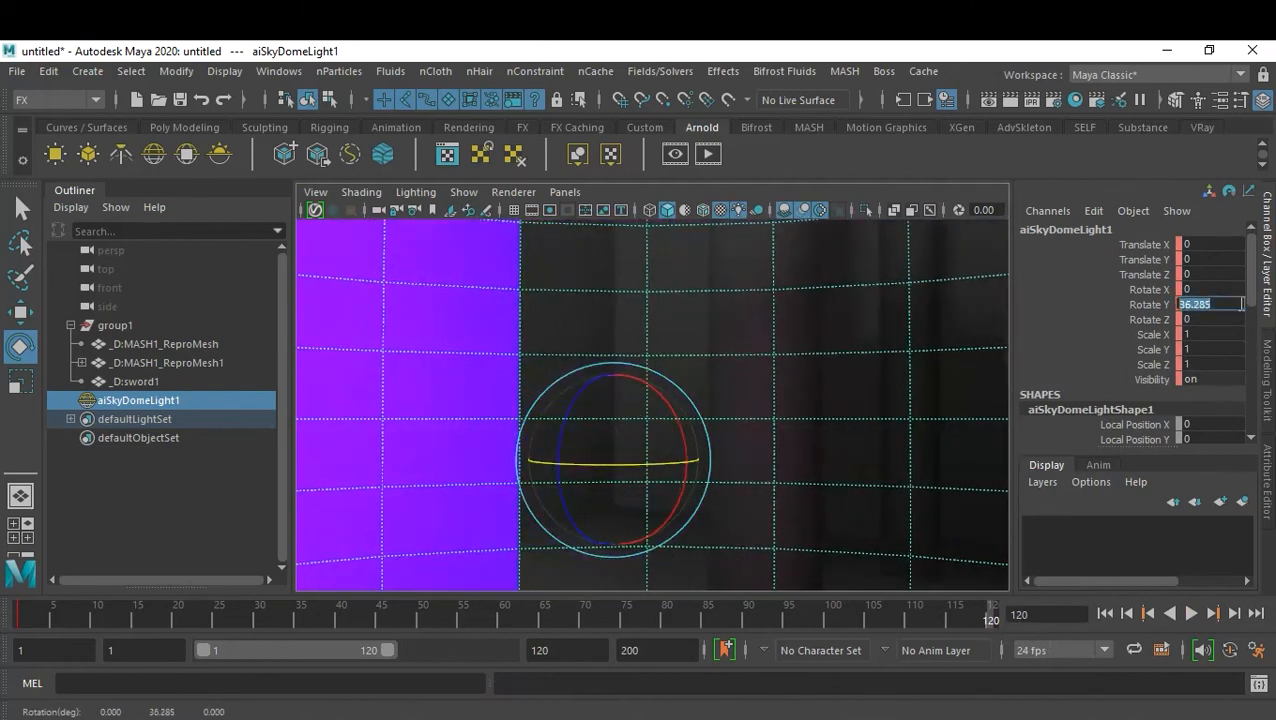
pyautogui.write('360')
pyautogui.press('Return')
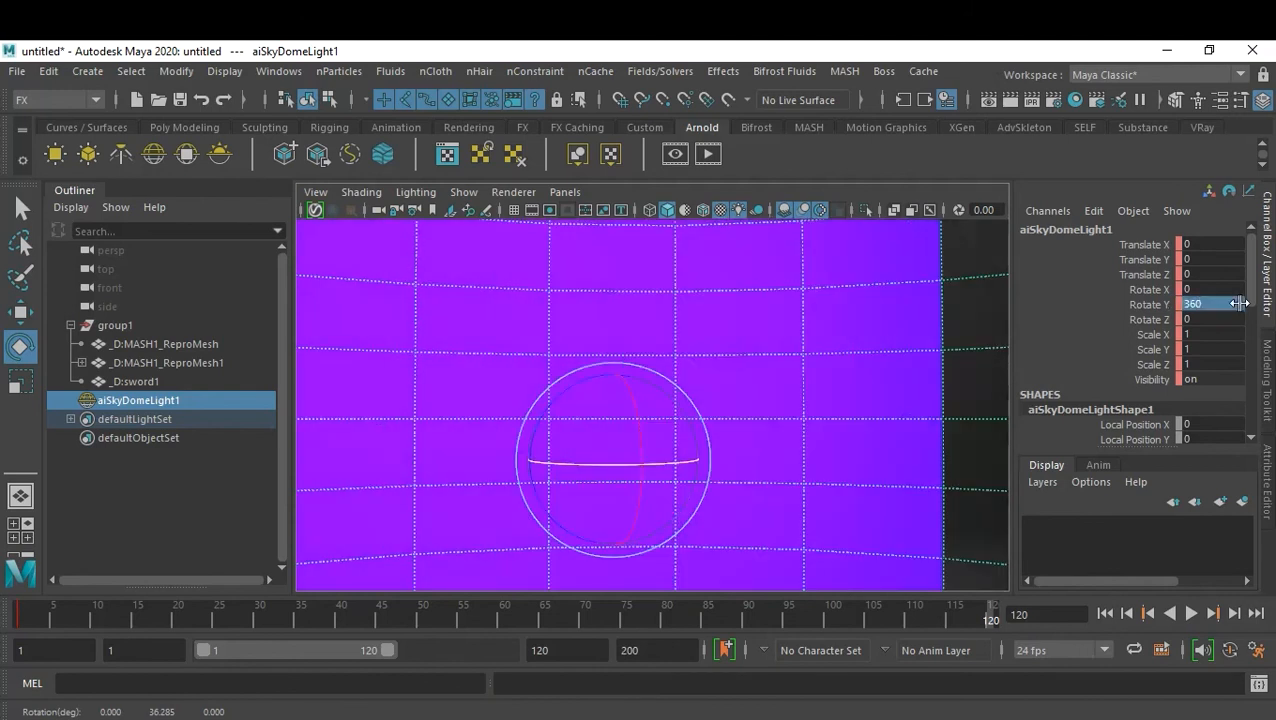
# - Hide lights in the viewport, clear the selection and switch the viewport background to black
pyautogui.click(465, 191)
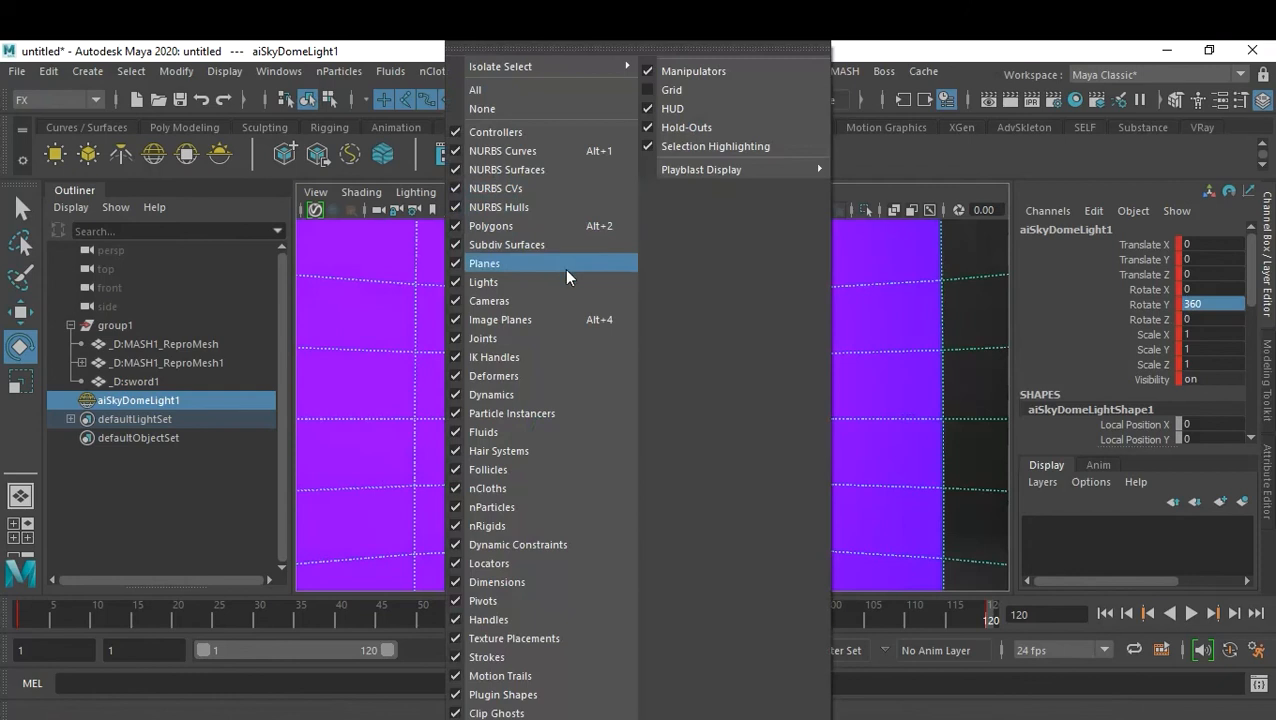
pyautogui.click(521, 282)
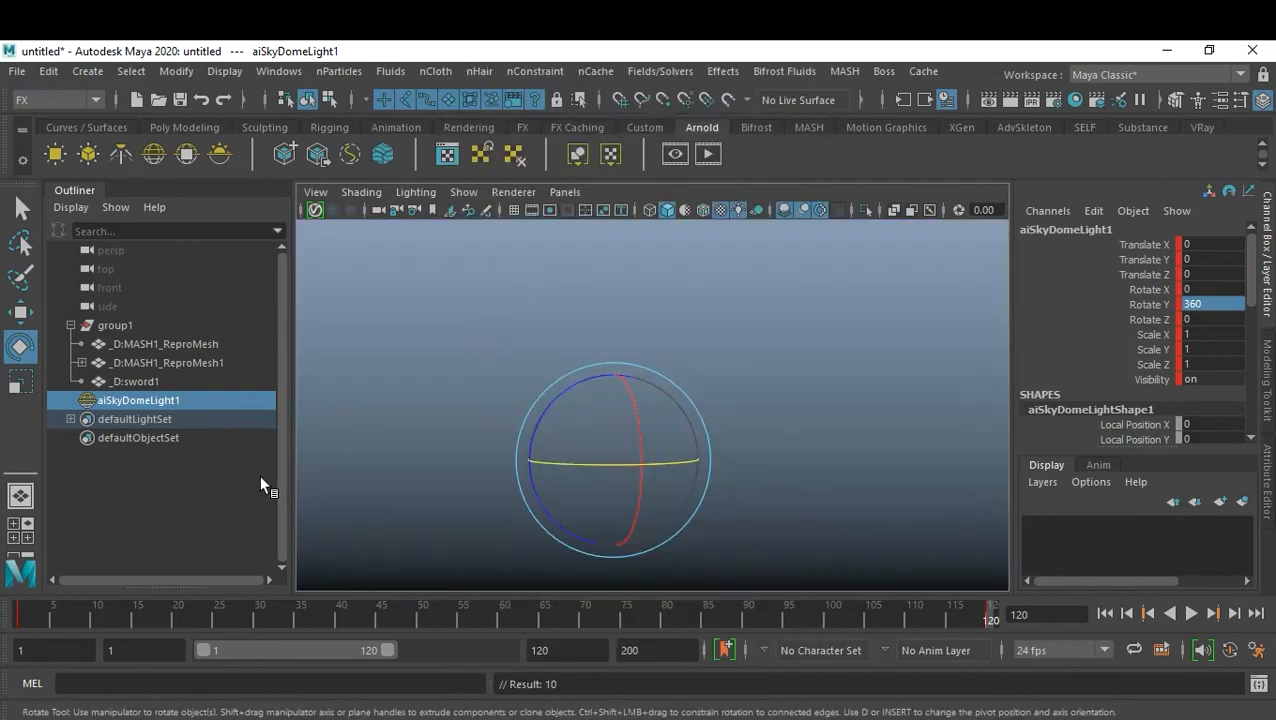
pyautogui.click(185, 498)
pyautogui.press('alt')
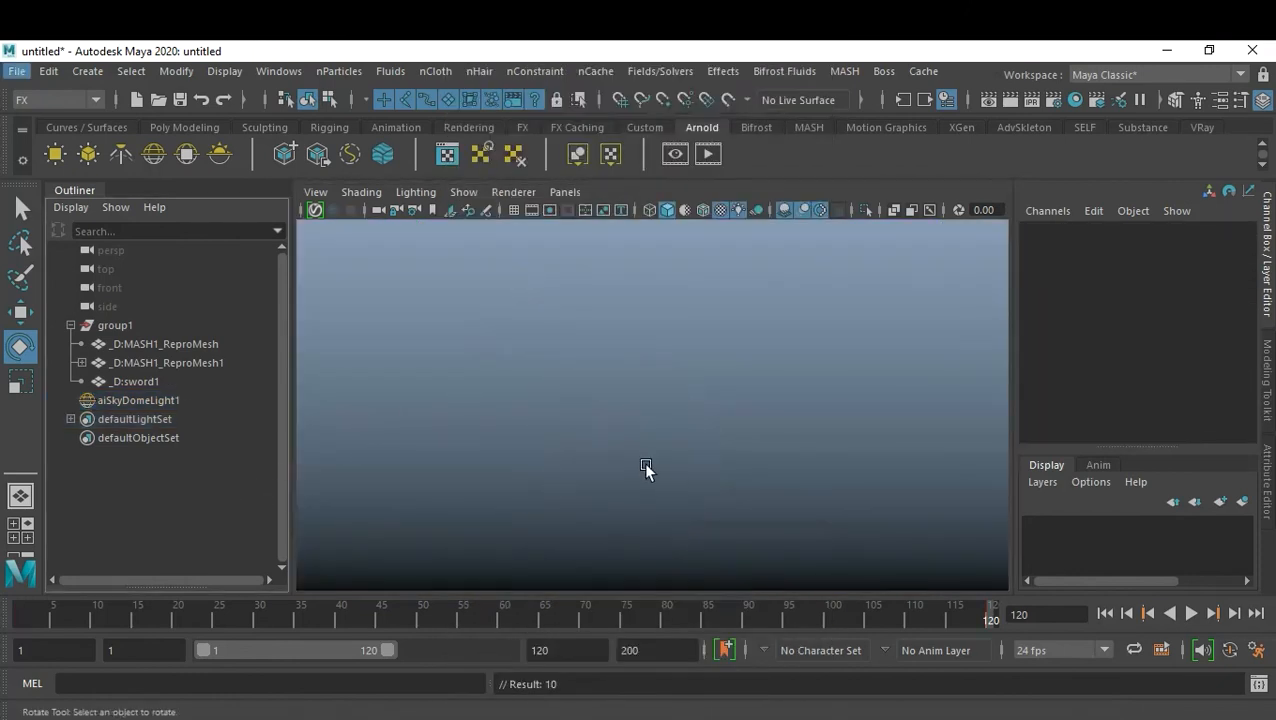
pyautogui.hotkey('alt', 'b')
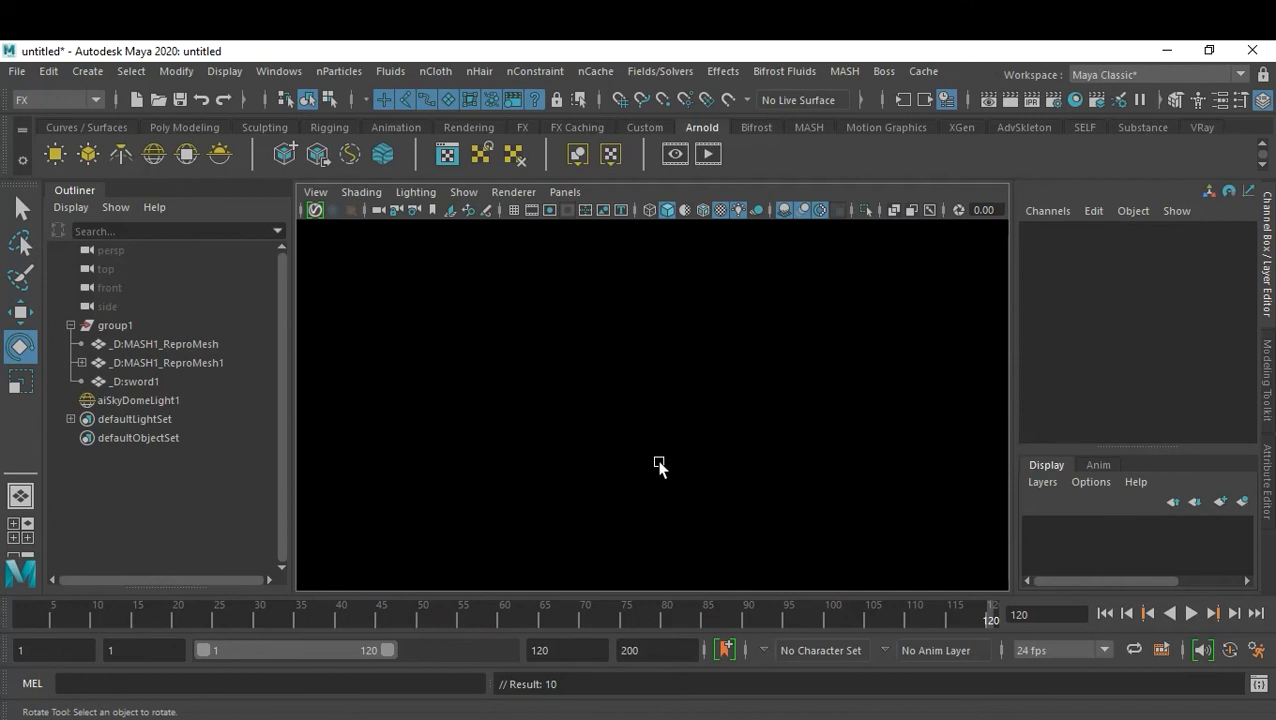
pyautogui.press('q')
# - Save the scene as 28-09-21_F in the folder G:\FX Session 2021\Sept 2021\28
pyautogui.hotkey('ctrl', 'shift', 's')
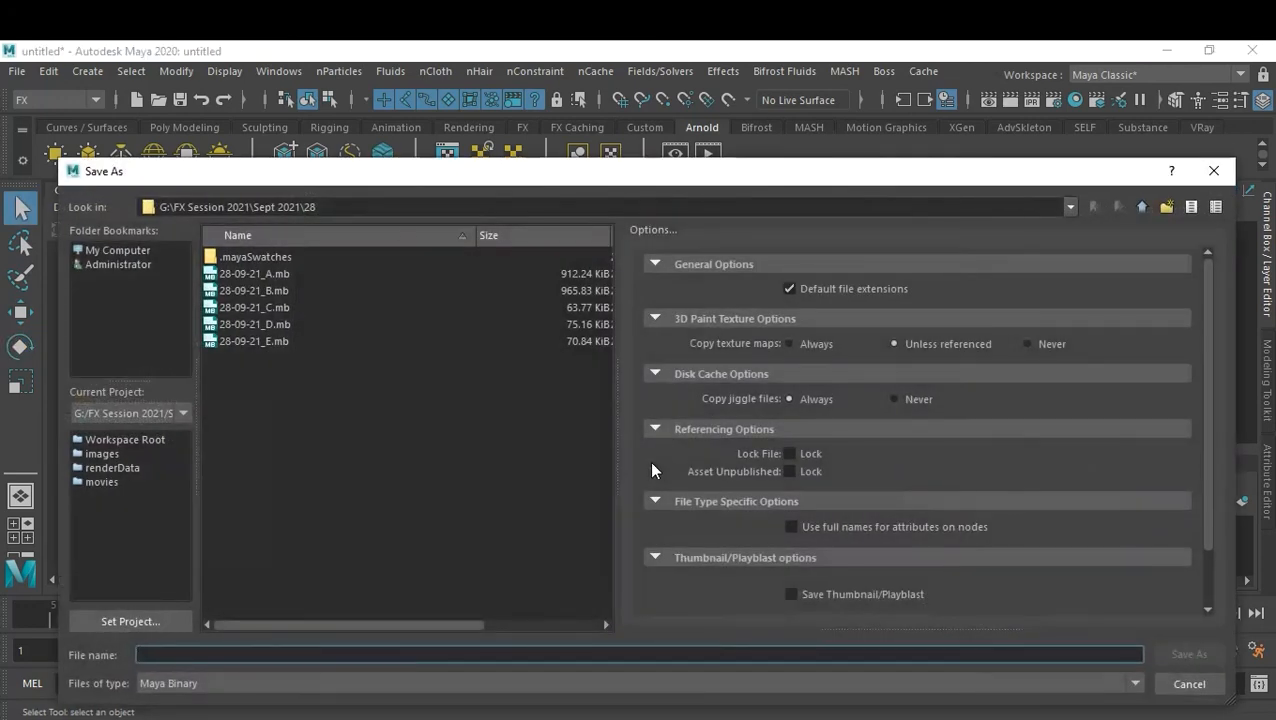
pyautogui.click(269, 343)
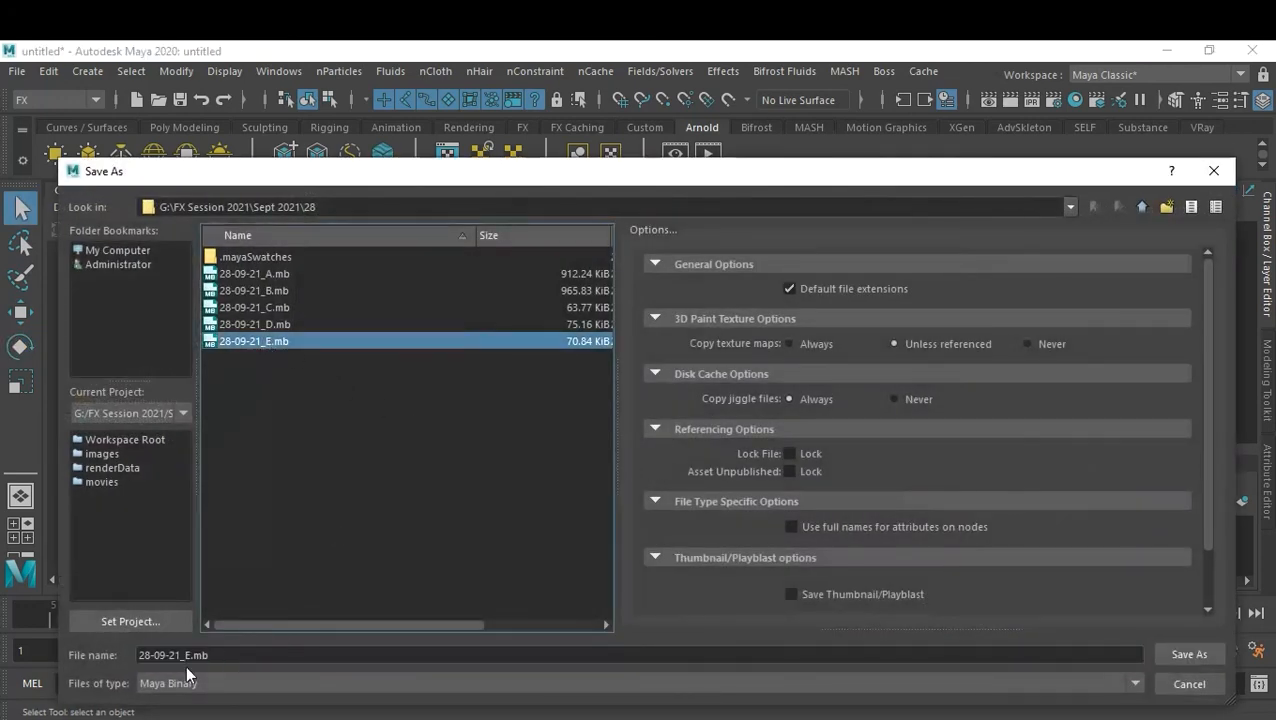
pyautogui.moveTo(184, 656); pyautogui.dragTo(232, 658)
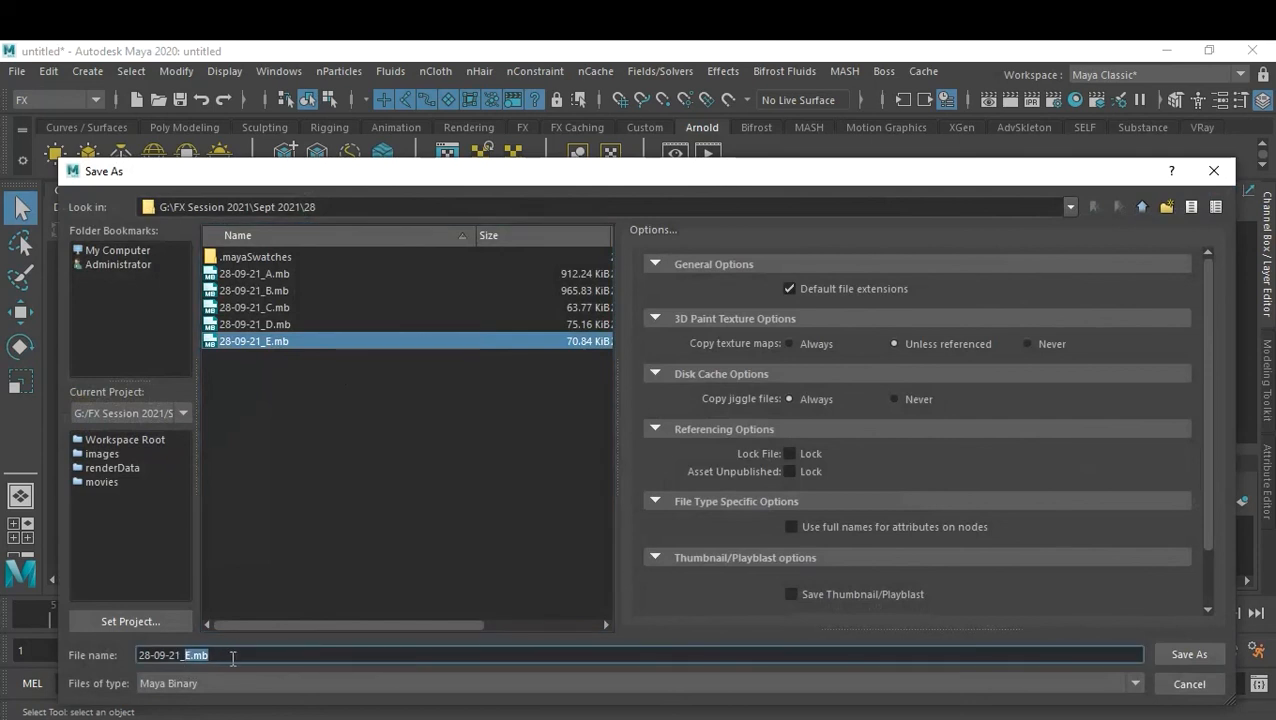
pyautogui.write('F')
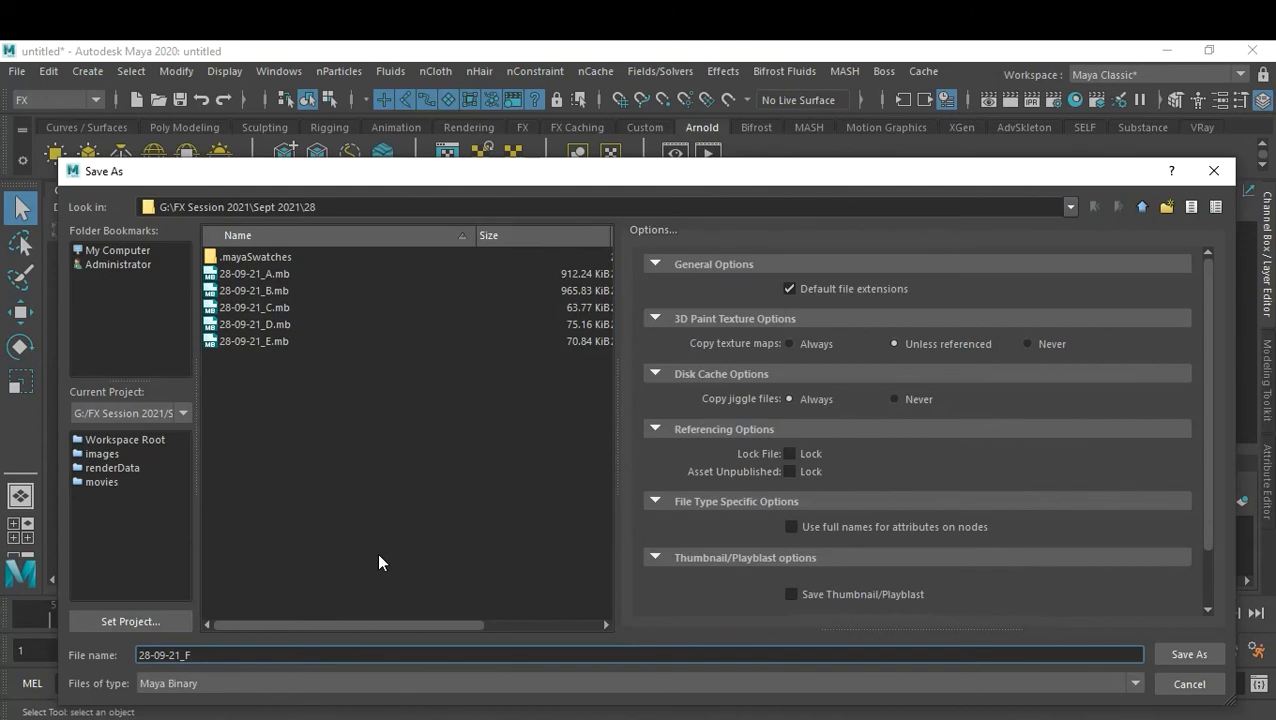
pyautogui.press('Return')
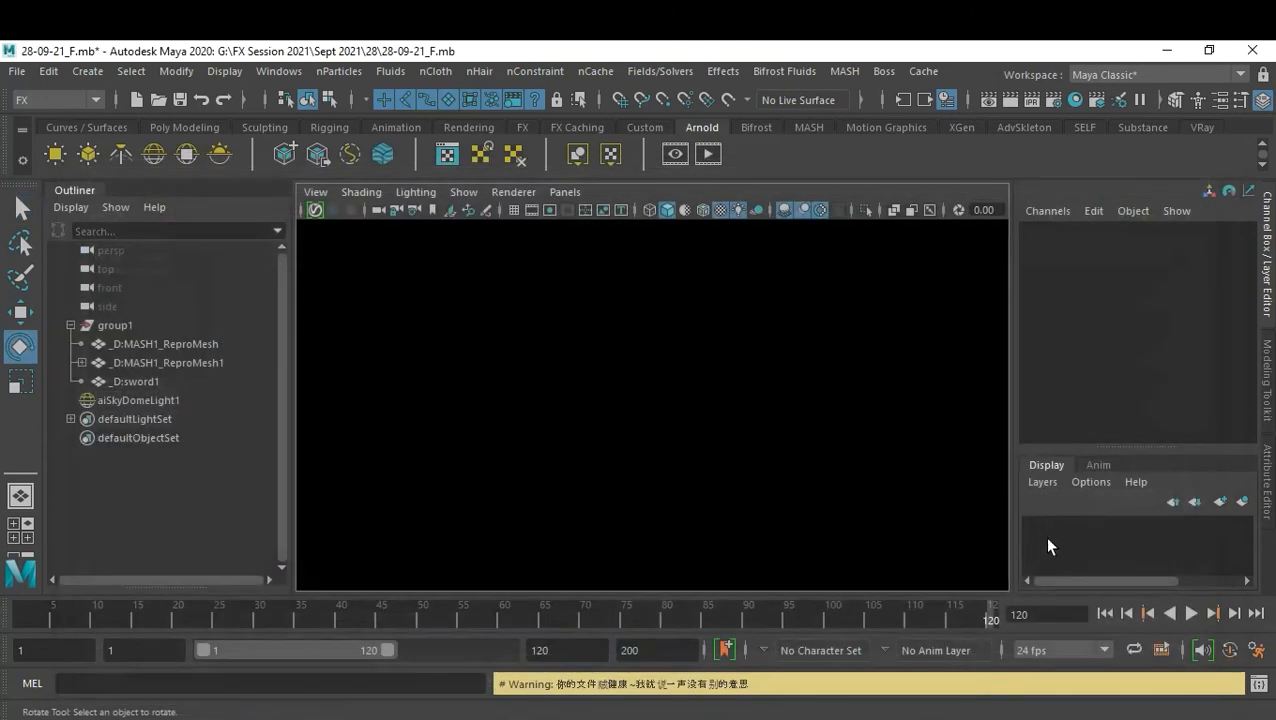
# - Play the sword disintegration from frame 1 to check the lit animation, then return to the first frame
pyautogui.click(1105, 612)
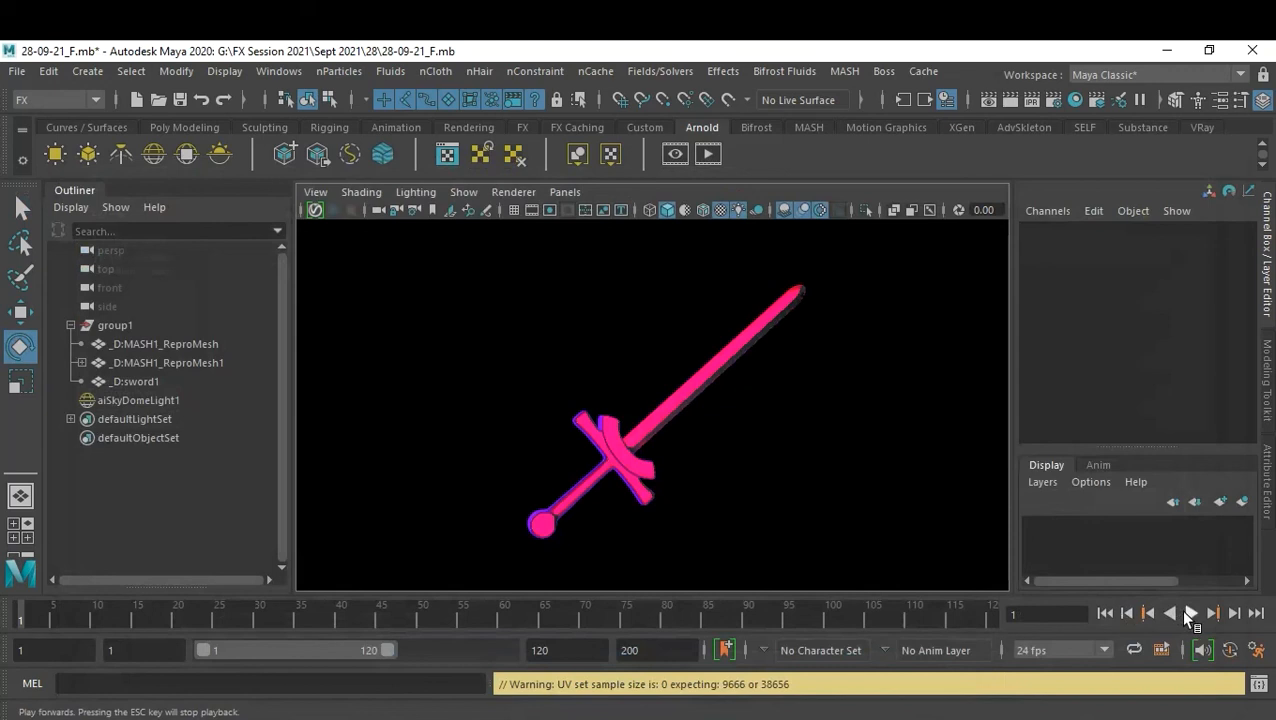
pyautogui.click(1190, 613)
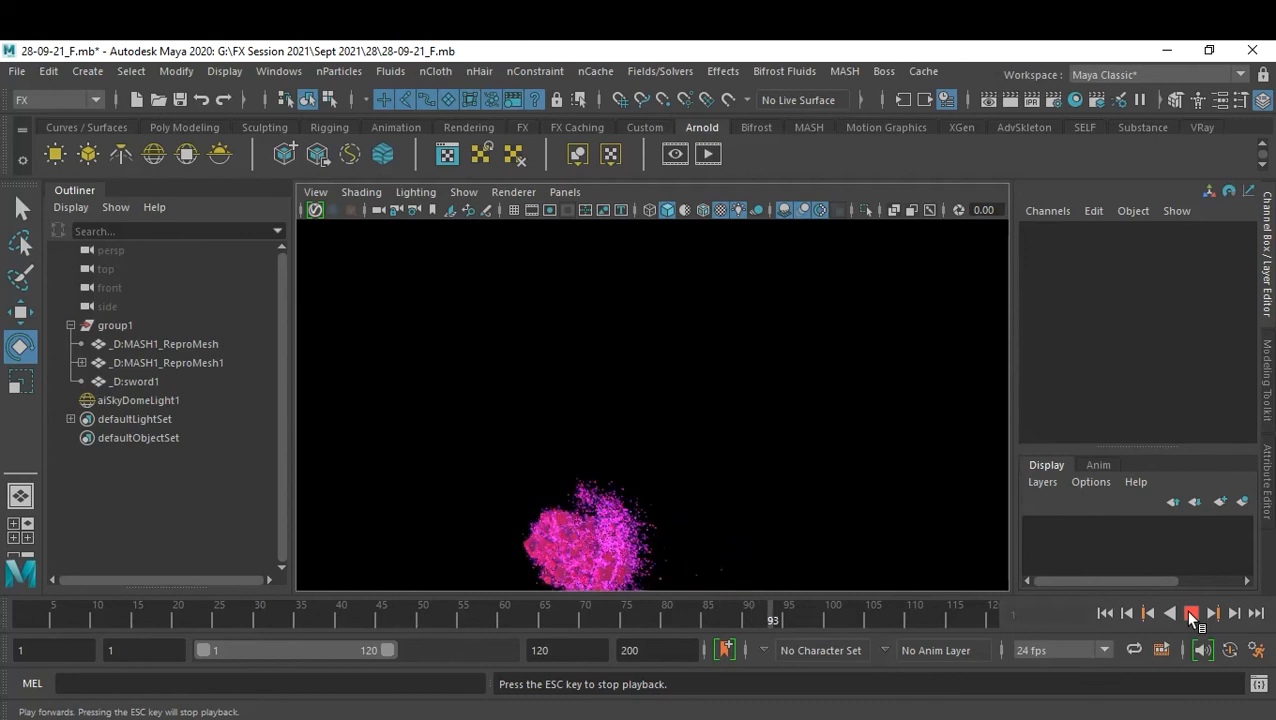
pyautogui.click(1190, 614)
pyautogui.click(1105, 613)
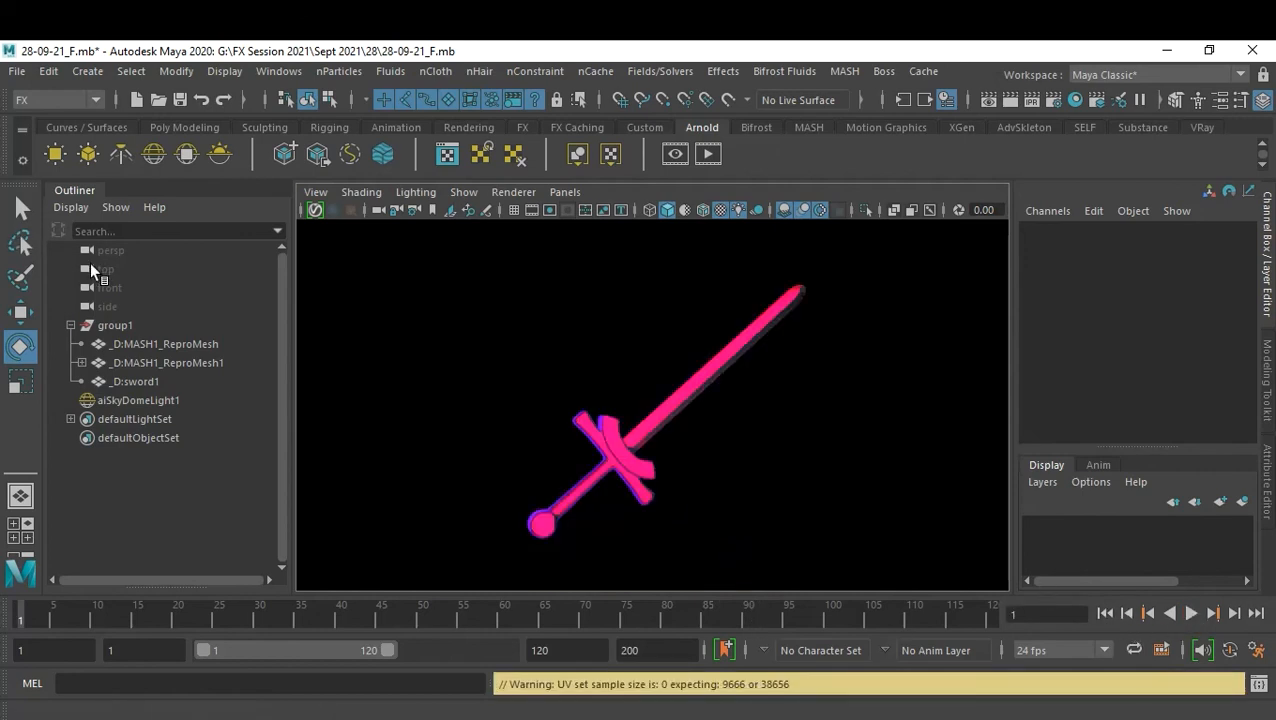
# - Key the persp camera at frame 1, orbit it to a low angle beneath the sword and key that view at frame 65
pyautogui.click(112, 251)
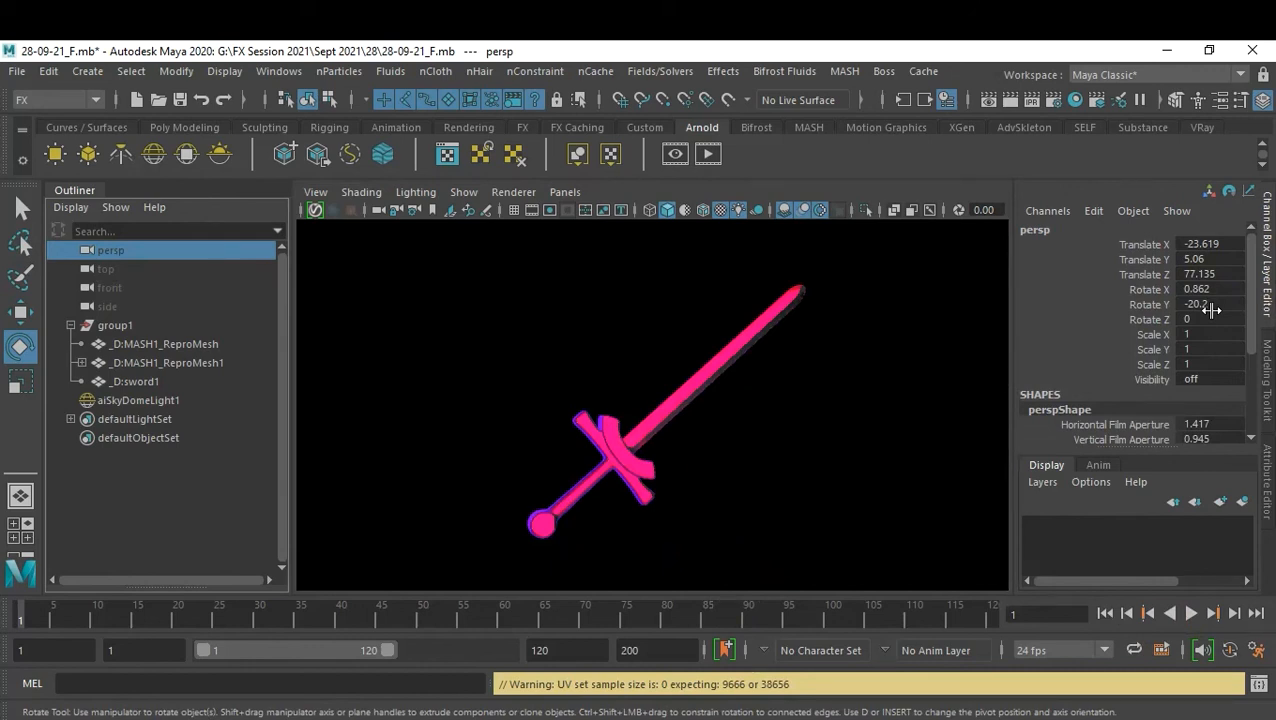
pyautogui.press('s')
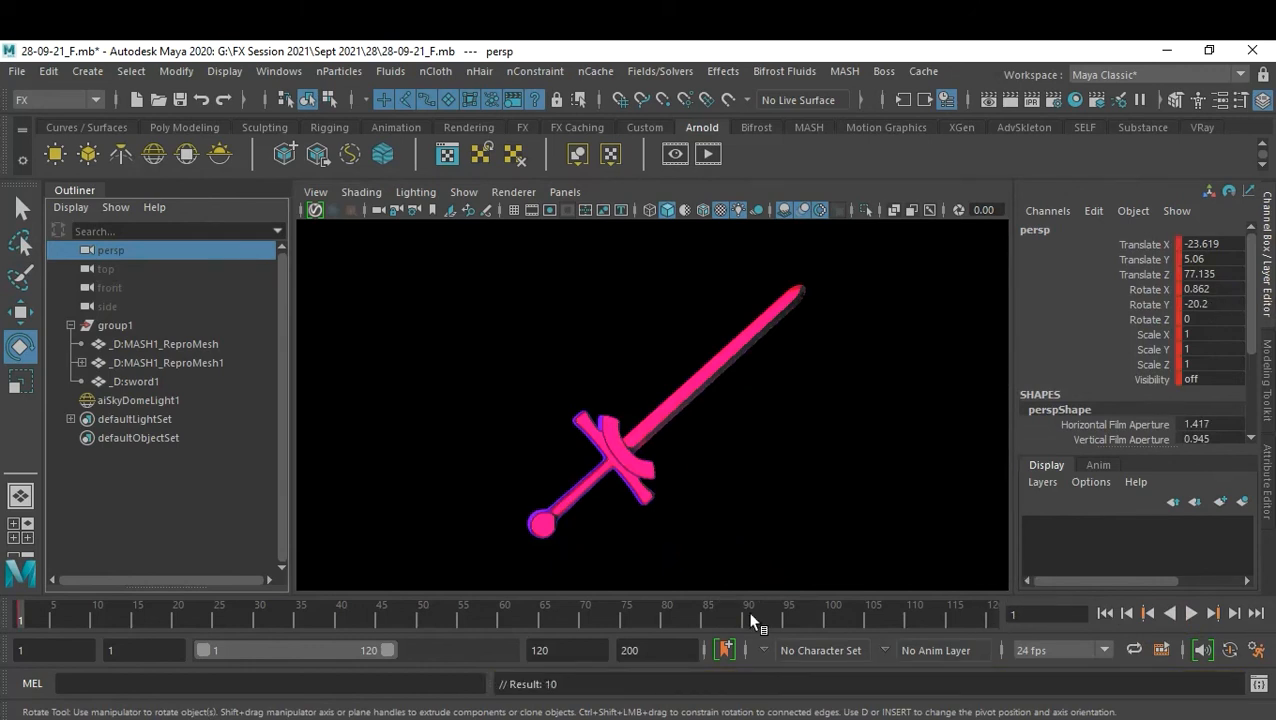
pyautogui.click(980, 614)
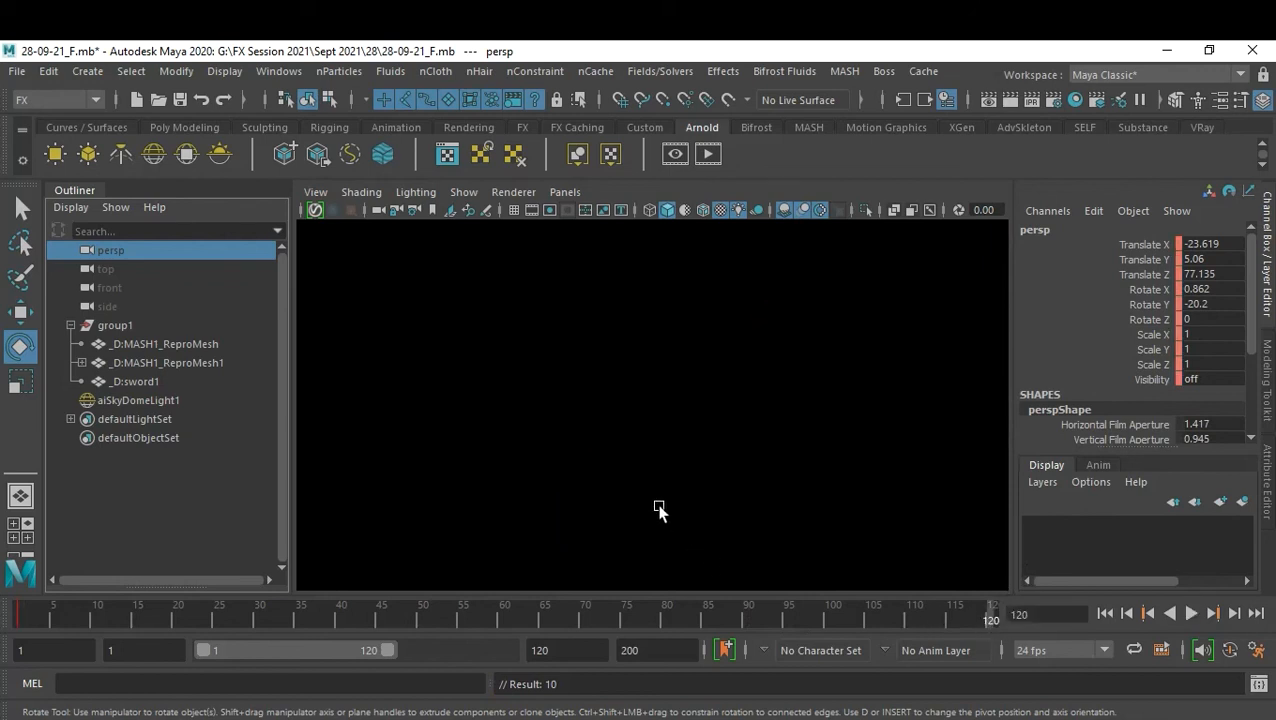
pyautogui.keyDown('alt'); pyautogui.moveTo(655, 498); pyautogui.dragTo(688, 461); pyautogui.keyUp('alt')
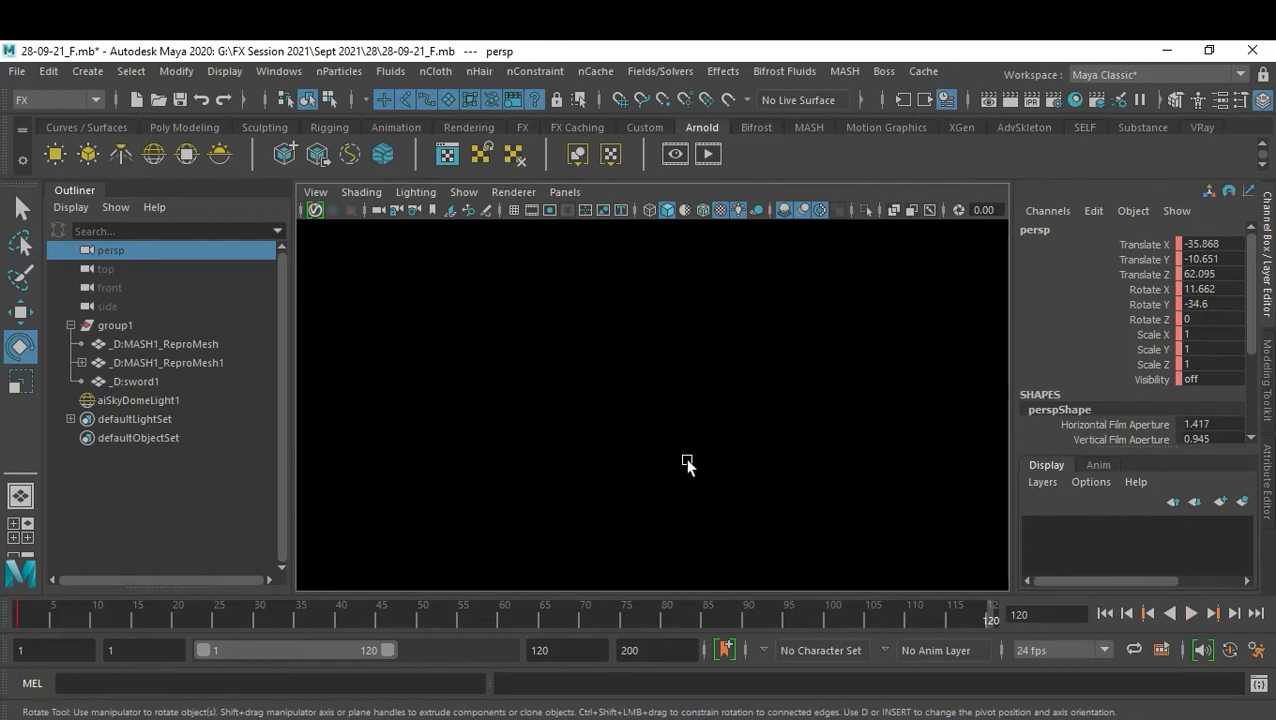
pyautogui.click(539, 614)
pyautogui.keyDown('alt'); pyautogui.moveTo(583, 478); pyautogui.dragTo(632, 349); pyautogui.keyUp('alt')
pyautogui.keyDown('alt'); pyautogui.moveTo(632, 349); pyautogui.dragTo(642, 347, button='middle'); pyautogui.keyUp('alt')
pyautogui.keyDown('alt'); pyautogui.moveTo(643, 347); pyautogui.dragTo(537, 324); pyautogui.keyUp('alt')
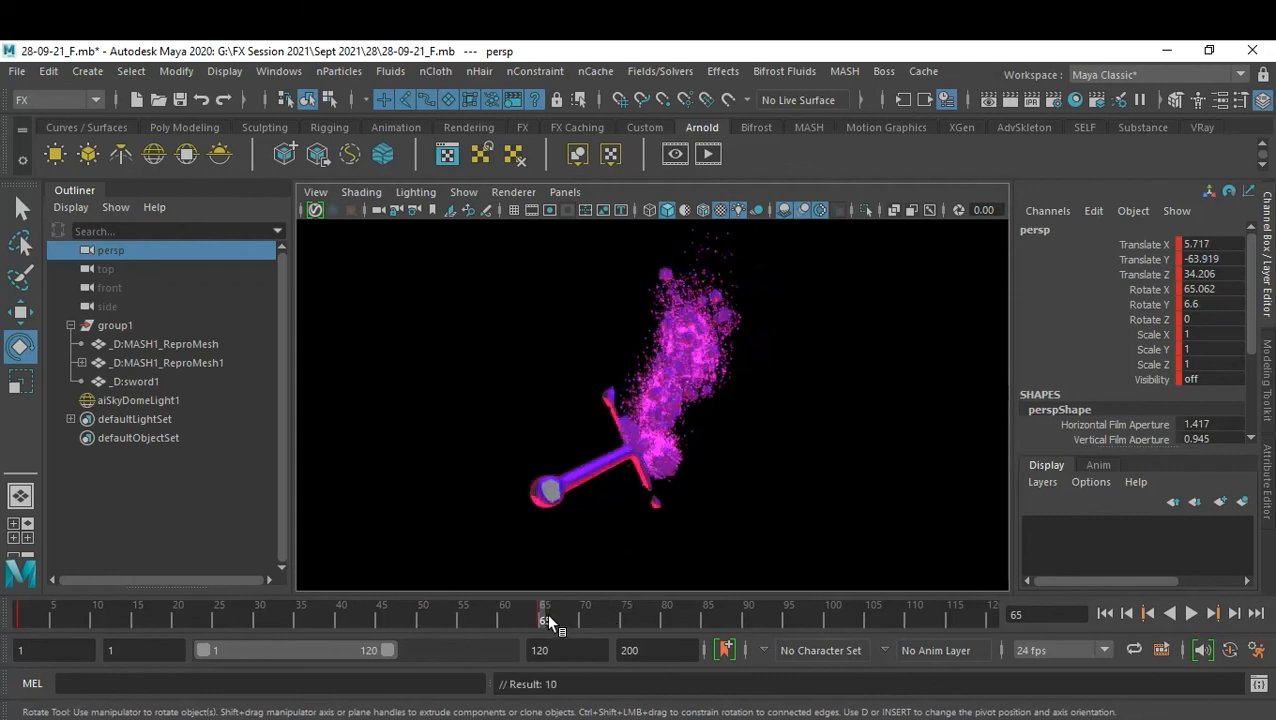
# - Move the persp camera's key from frame 65 to frame 120 by copying it, pasting it there and deleting the original
pyautogui.rightClick(549, 622)
pyautogui.click(592, 284)
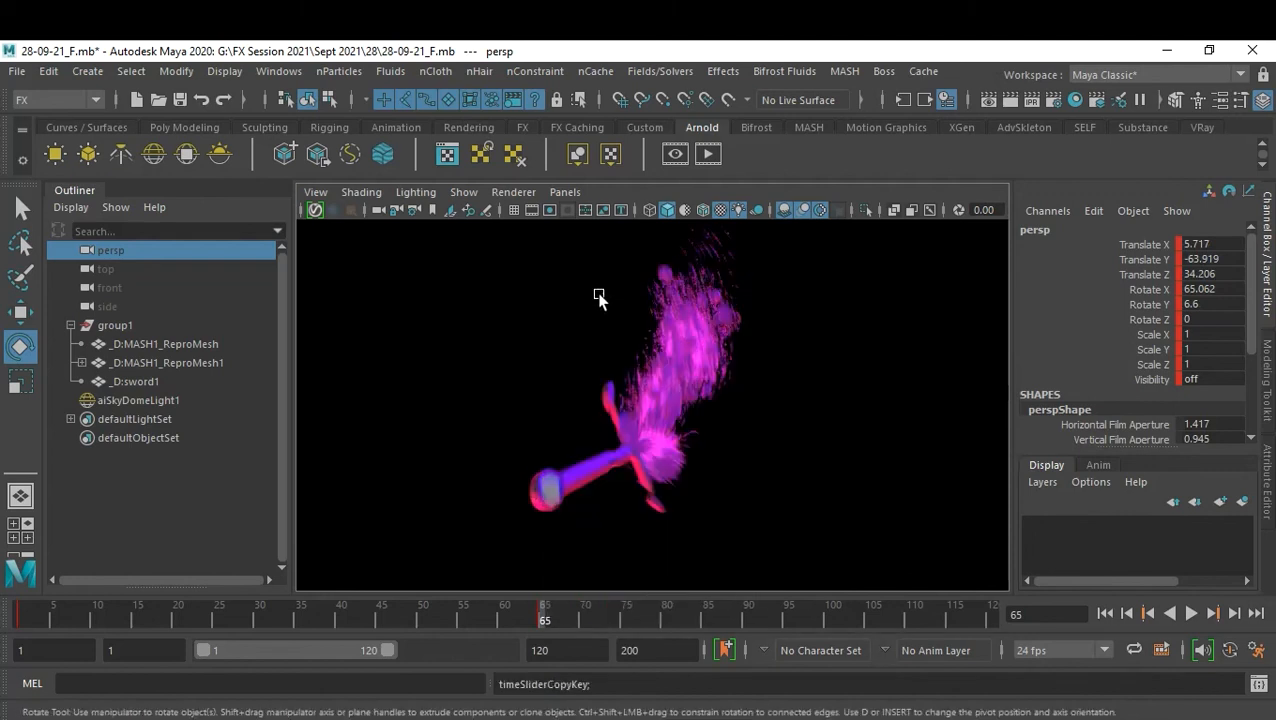
pyautogui.rightClick(989, 621)
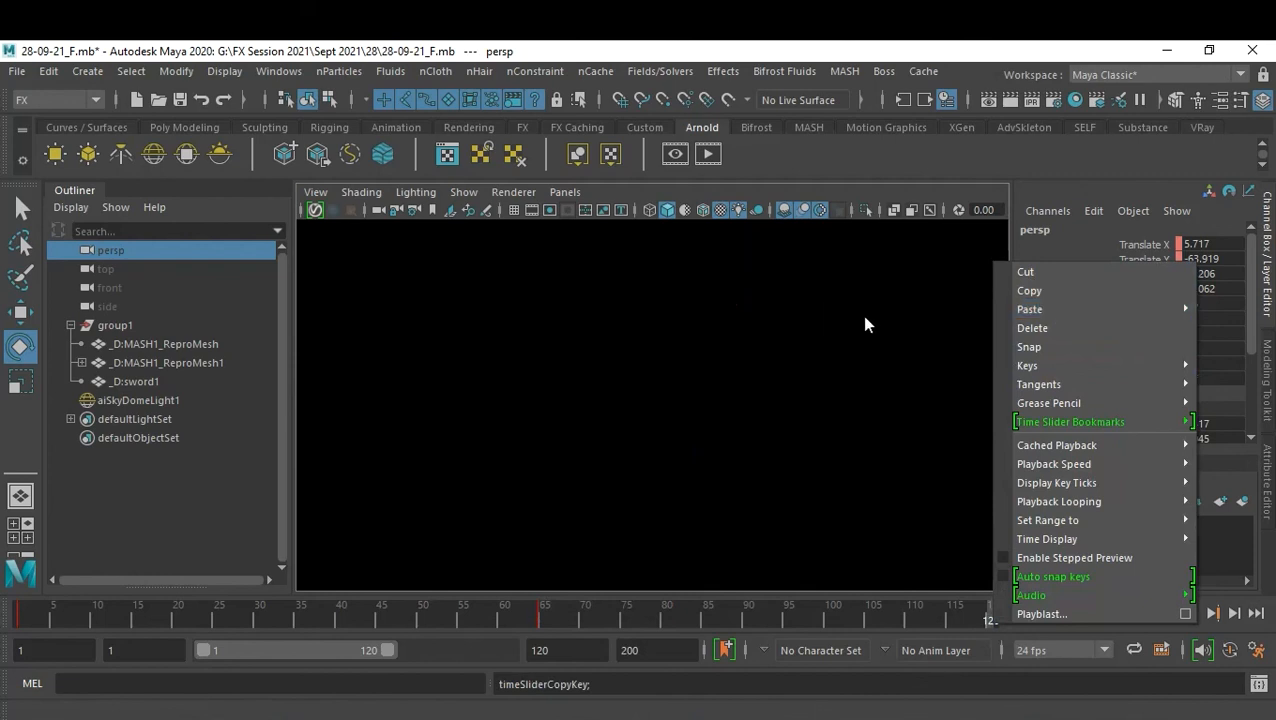
pyautogui.moveTo(1086, 309)
pyautogui.click(948, 308)
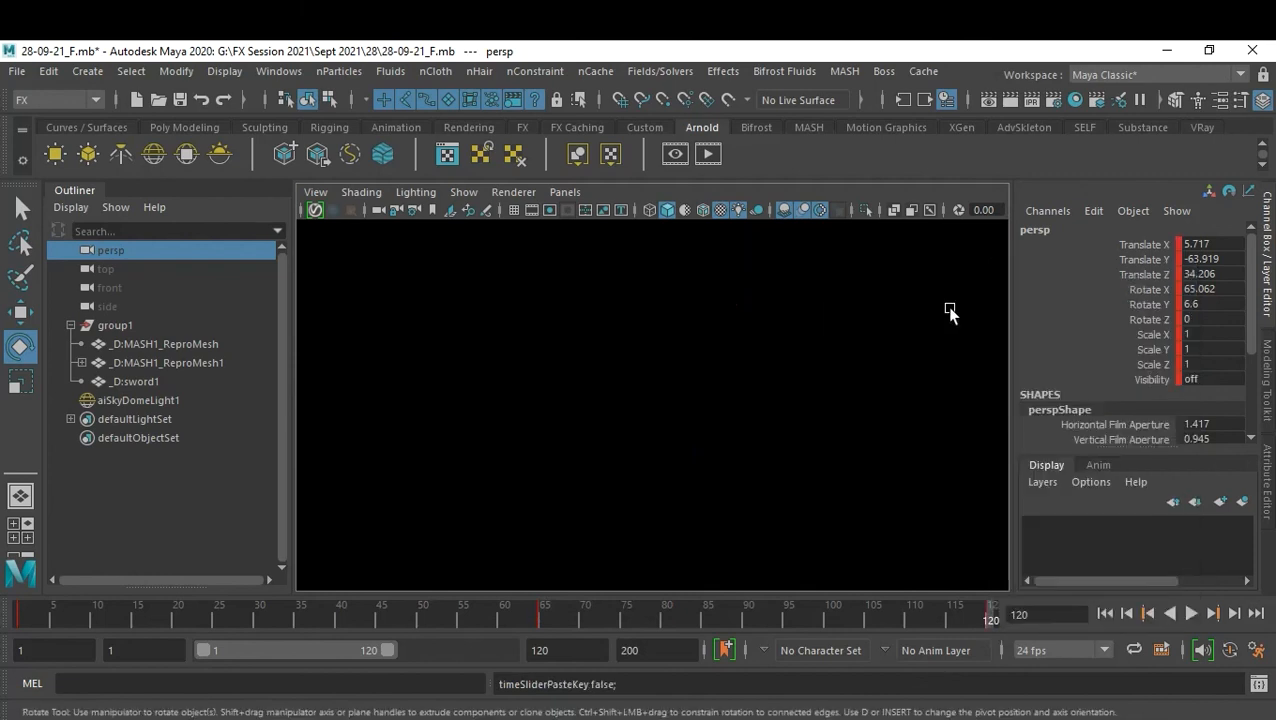
pyautogui.click(540, 618)
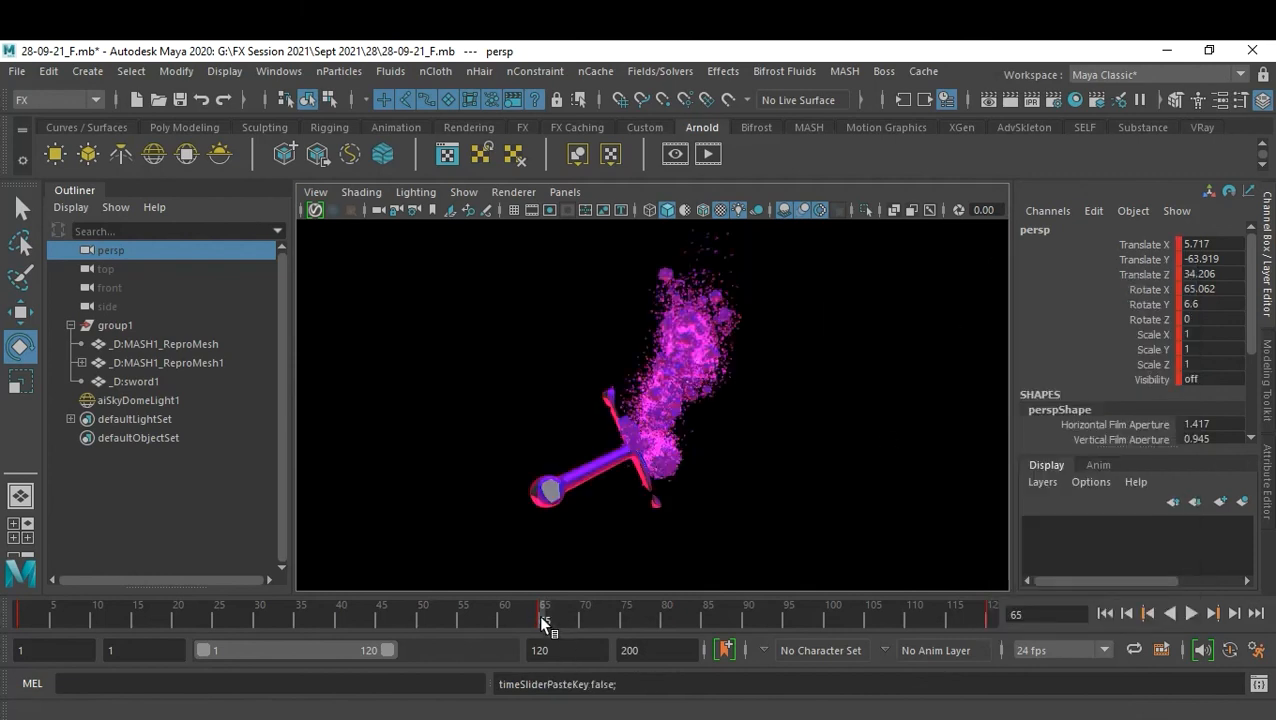
pyautogui.rightClick(543, 622)
pyautogui.click(600, 322)
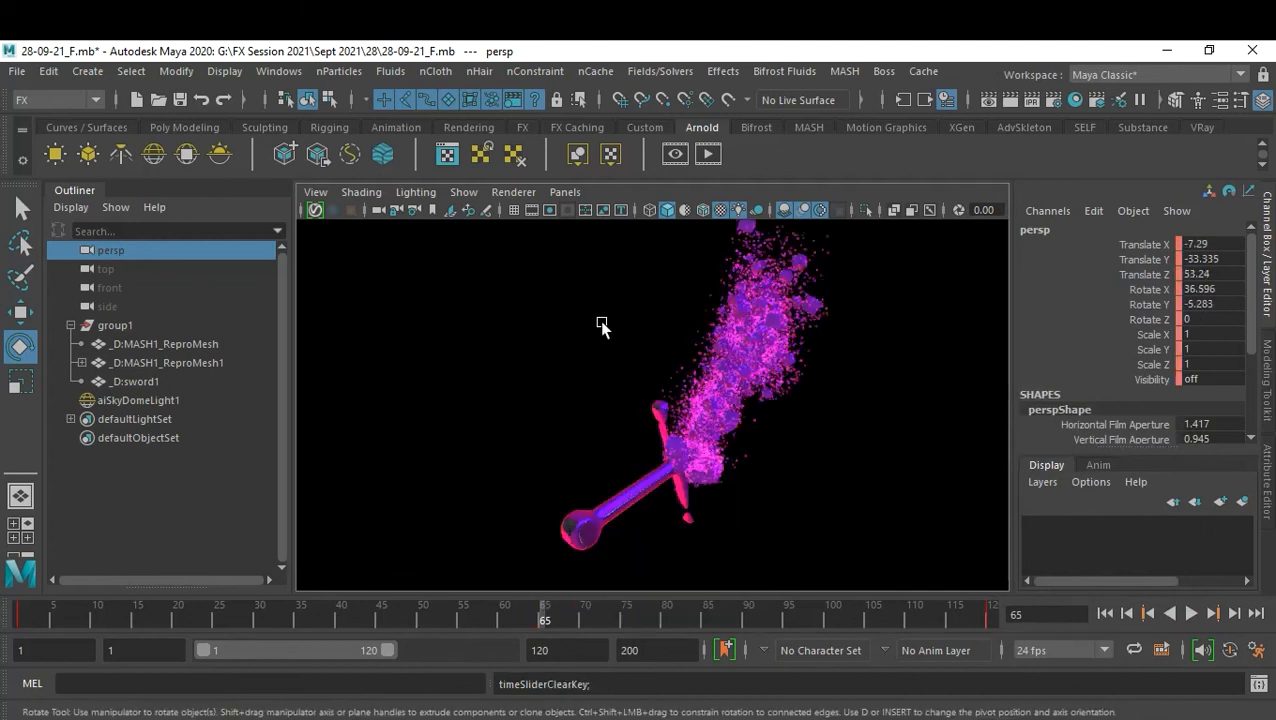
# - Play the sword disintegration from frame 1 to check the camera move
pyautogui.click(1104, 613)
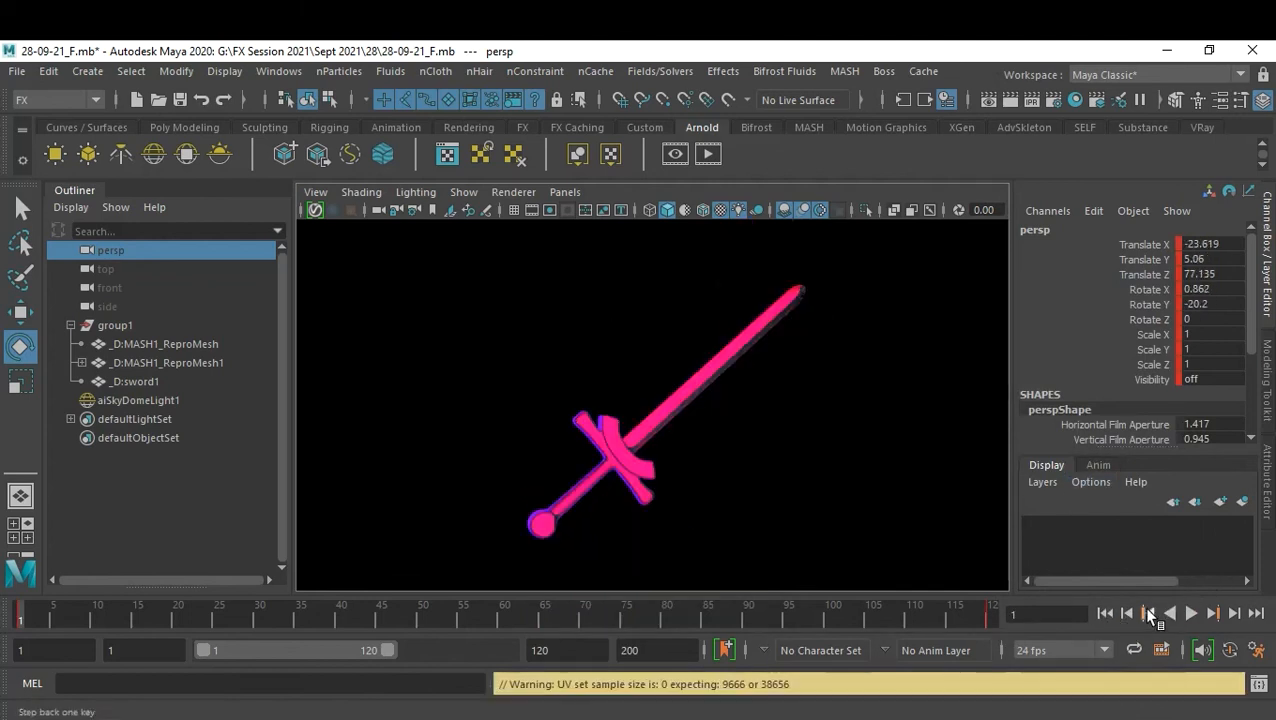
pyautogui.click(1191, 613)
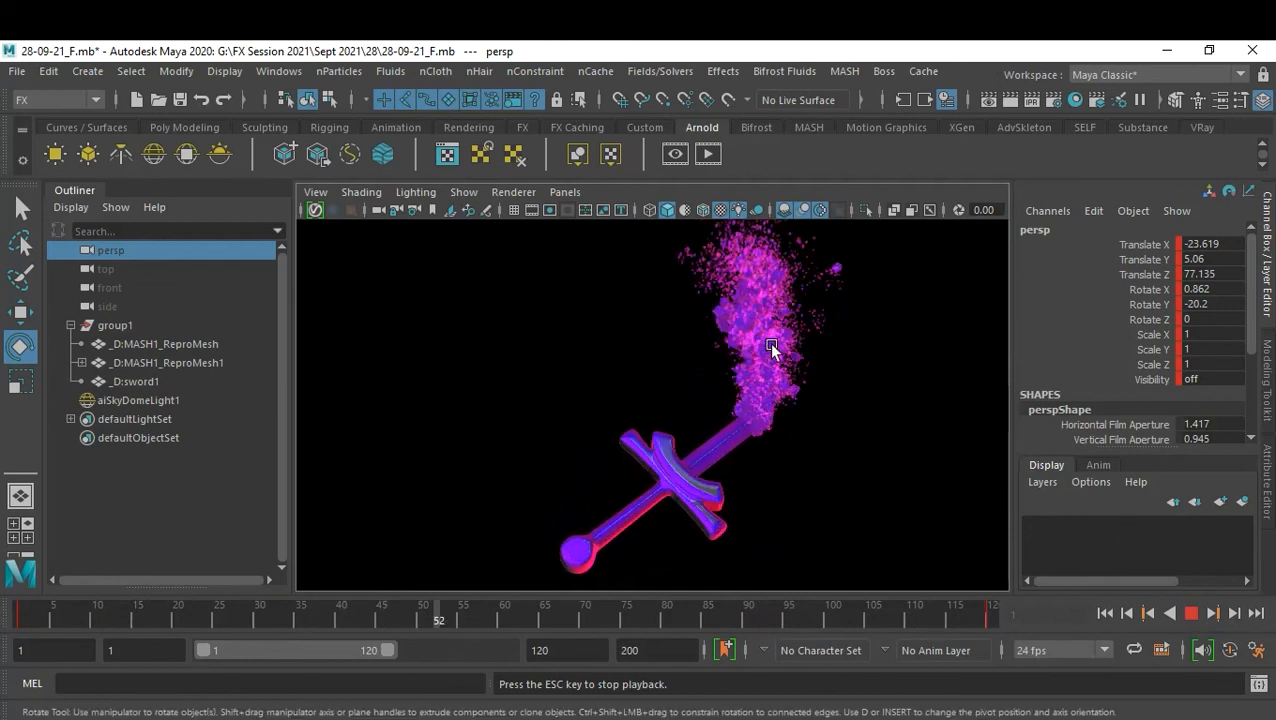
pyautogui.click(1191, 613)
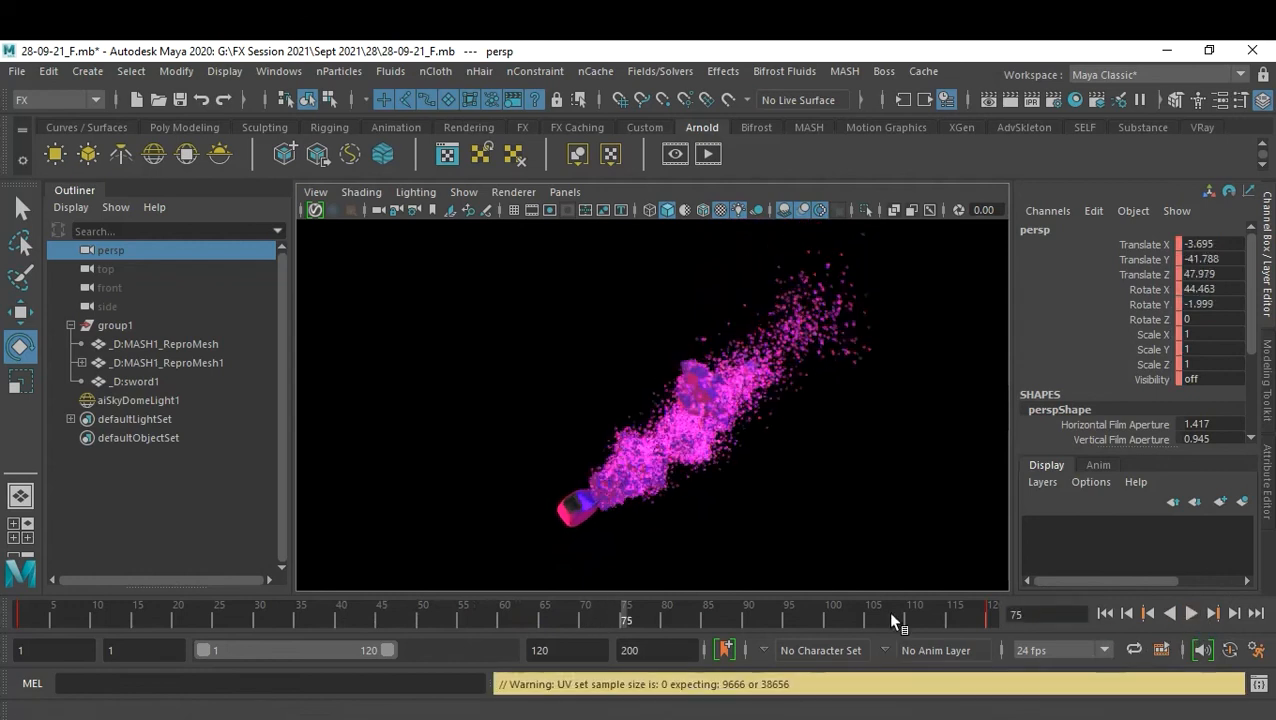
# - Clear the selection and set the playblast movie file to eg01 in the folder G:\FX Session 2021\Sept 2021\28
pyautogui.click(845, 506)
pyautogui.rightClick(801, 612)
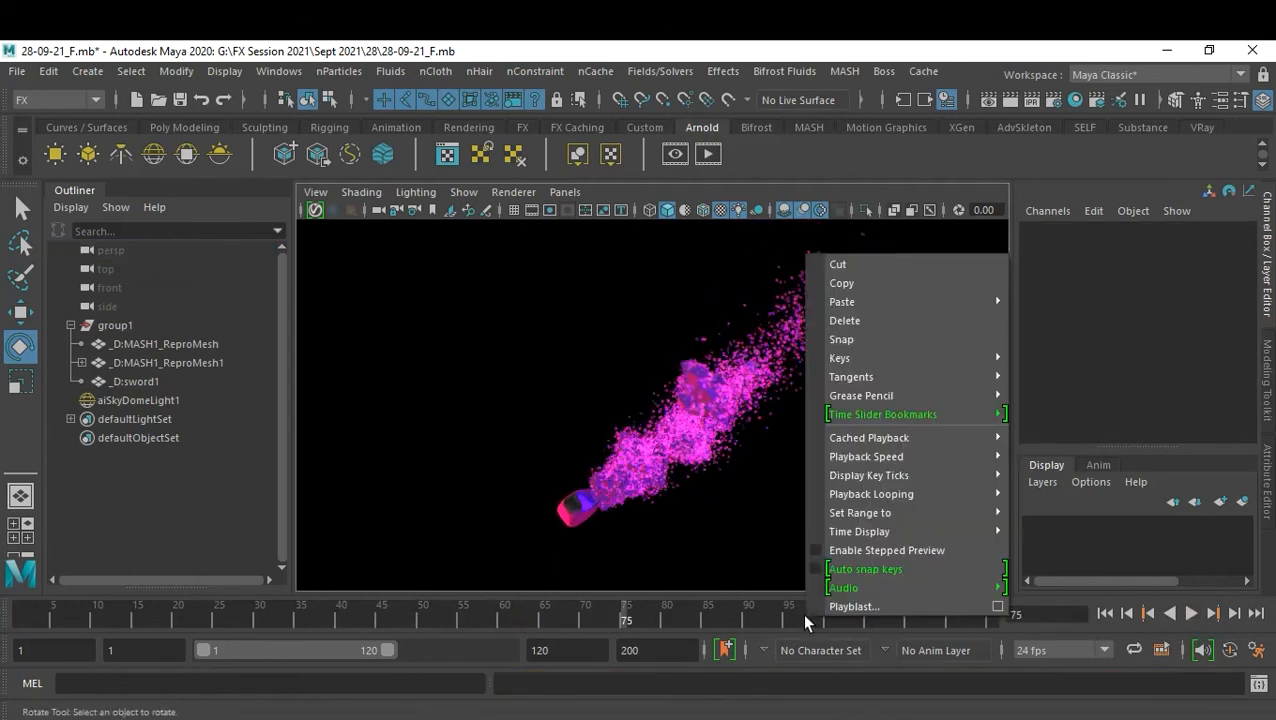
pyautogui.click(990, 606)
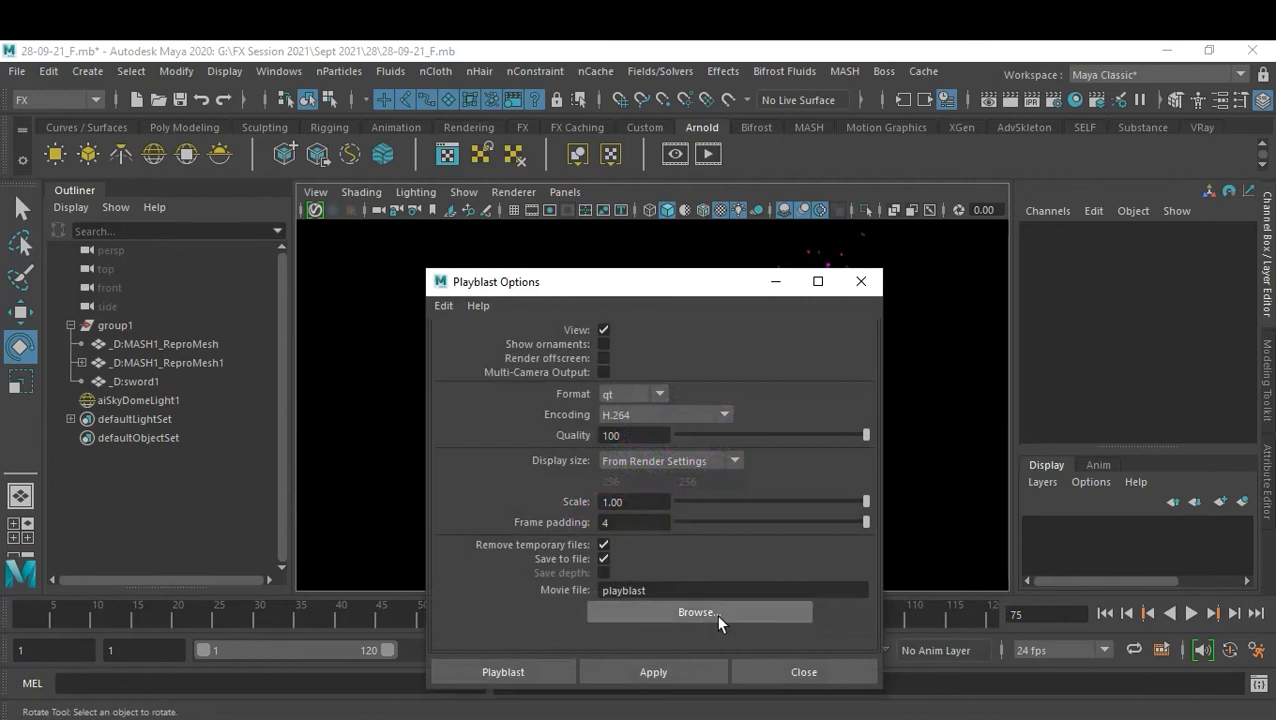
pyautogui.click(699, 613)
pyautogui.click(344, 343)
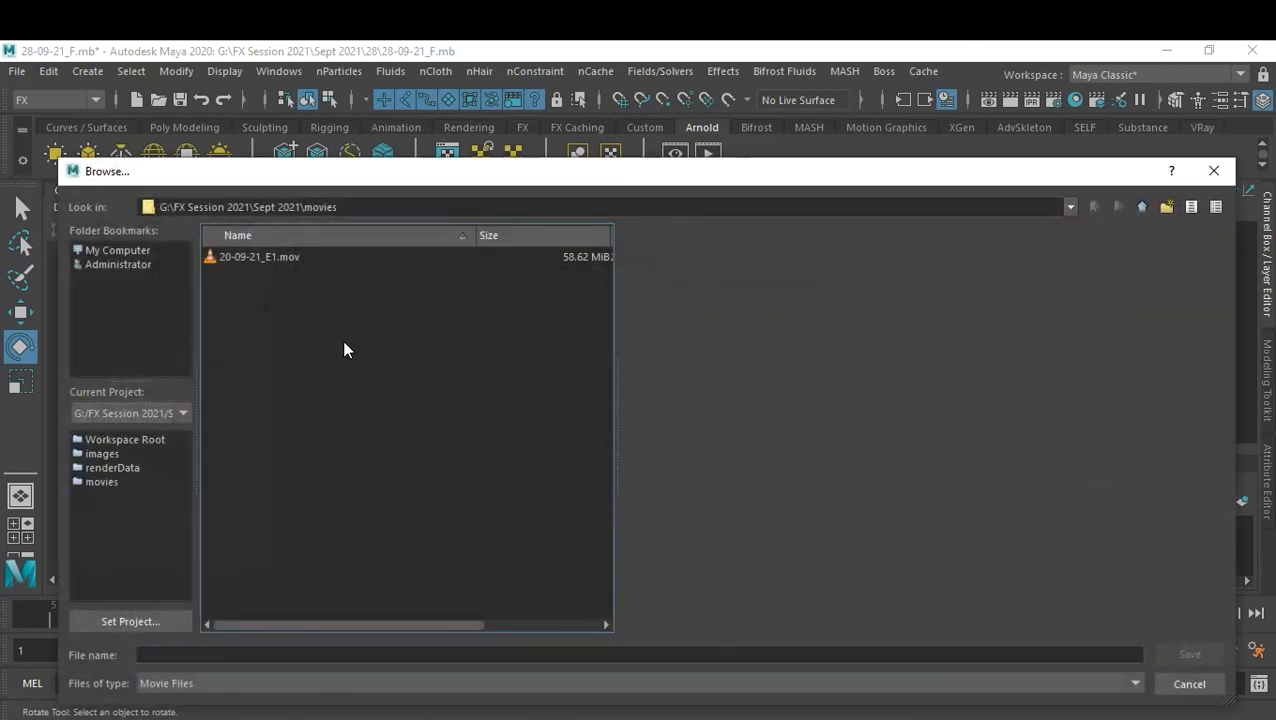
pyautogui.press('BackSpace')
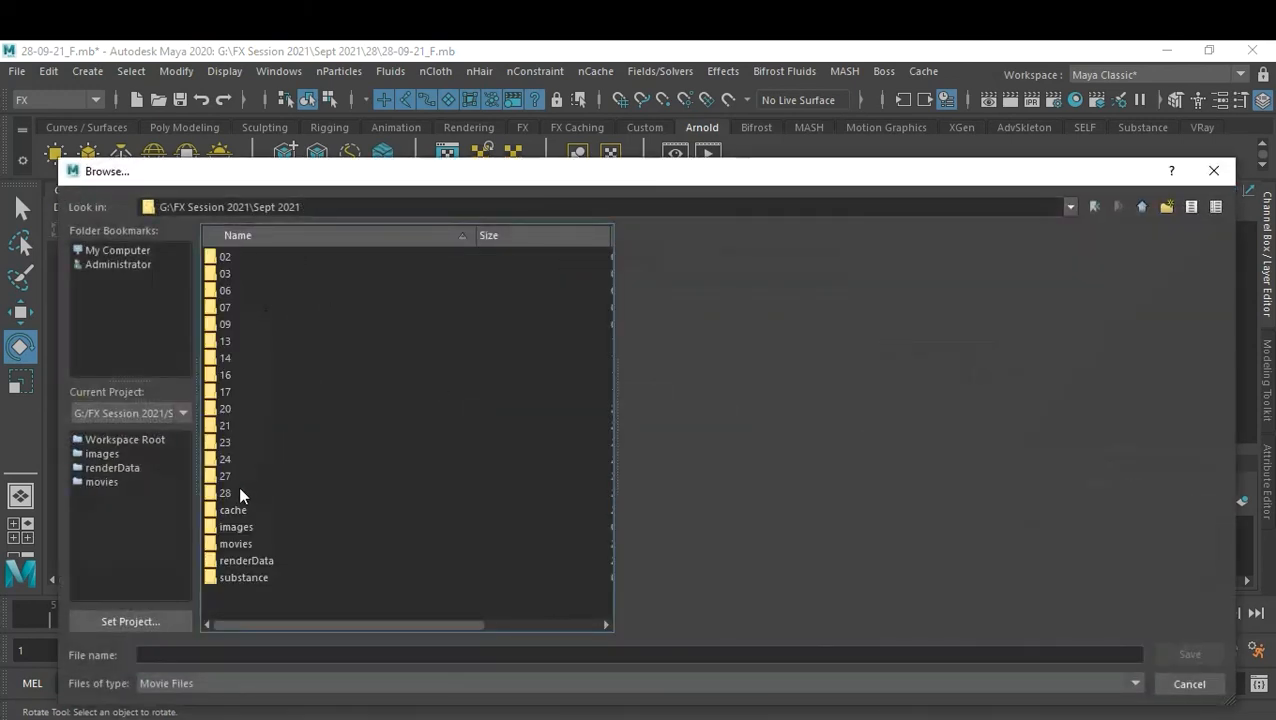
pyautogui.click(213, 492)
pyautogui.doubleClick(212, 493)
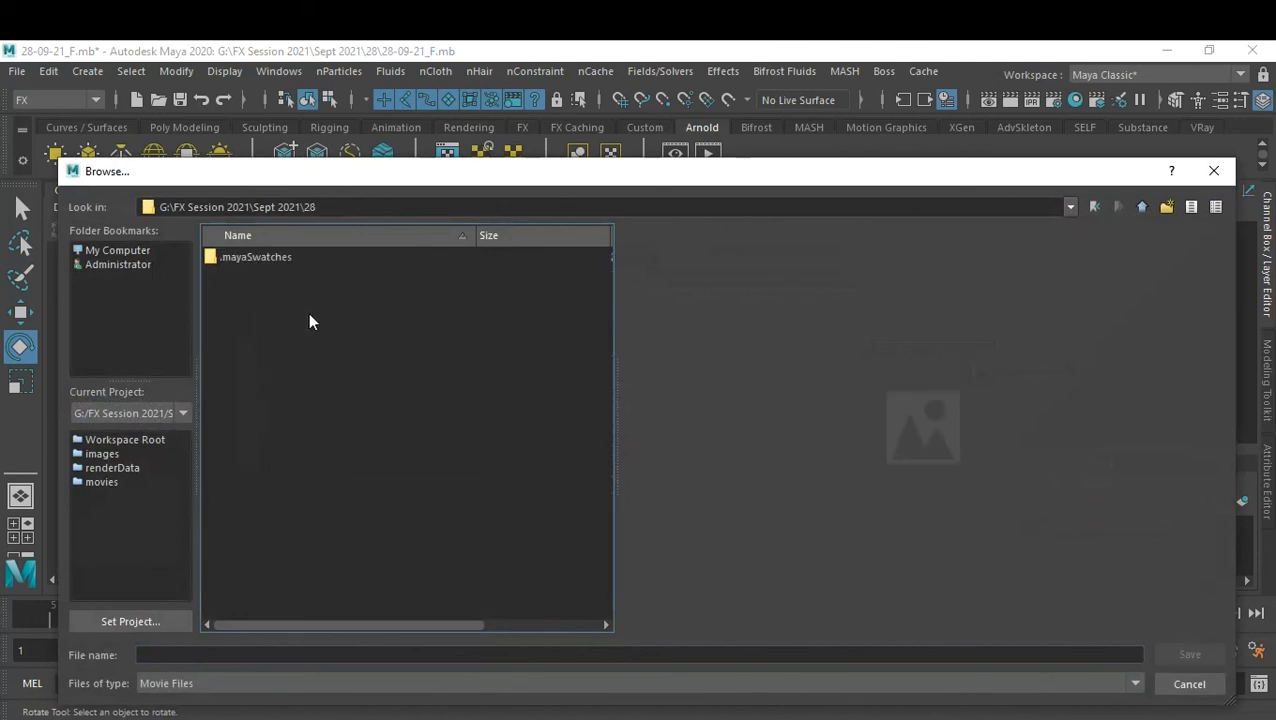
pyautogui.click(231, 654)
pyautogui.write('egd')
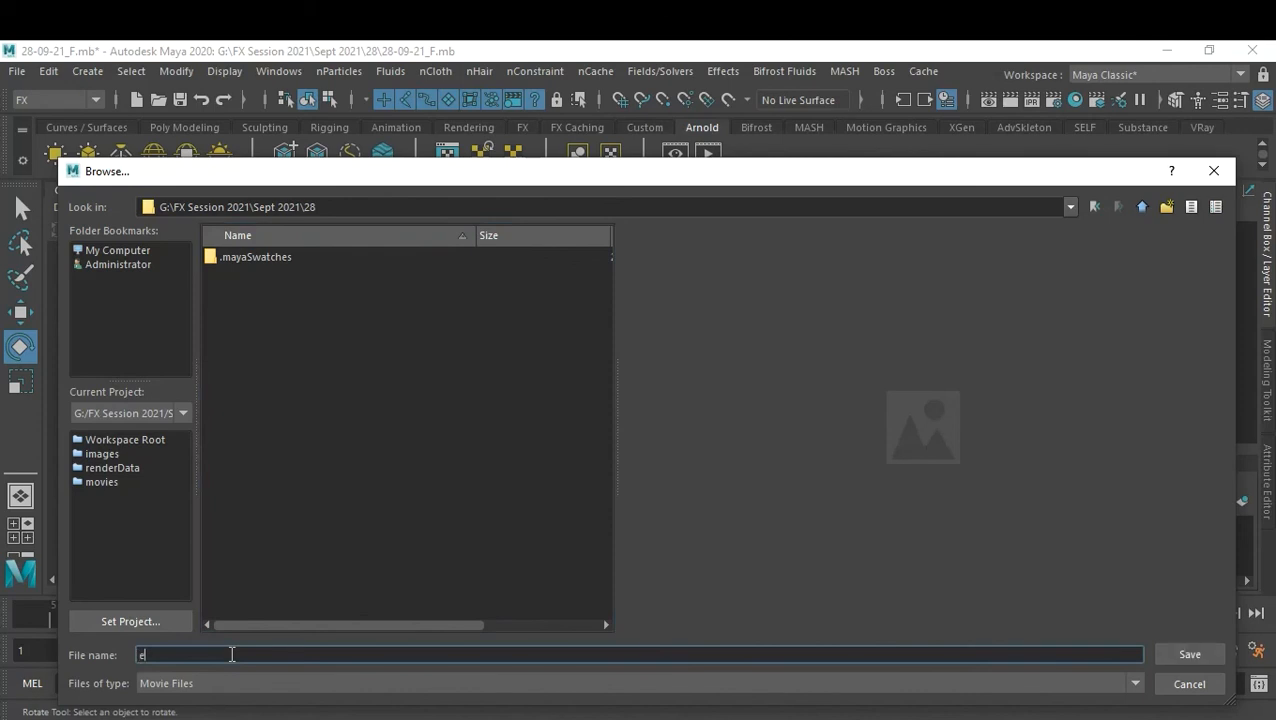
pyautogui.press('BackSpace')
pyautogui.write('01')
pyautogui.click(1180, 652)
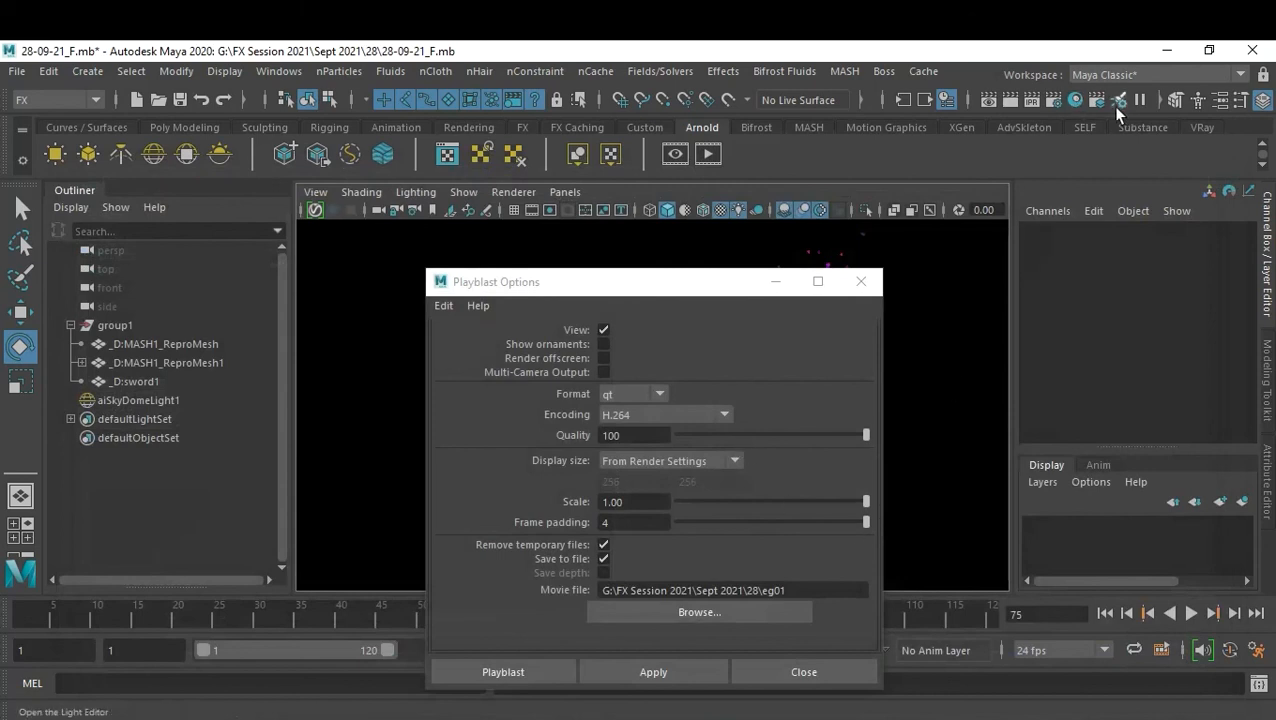
# - Set the render image size to the HD_1080 preset with a resolution of 300 and run the playblast
pyautogui.click(1075, 100)
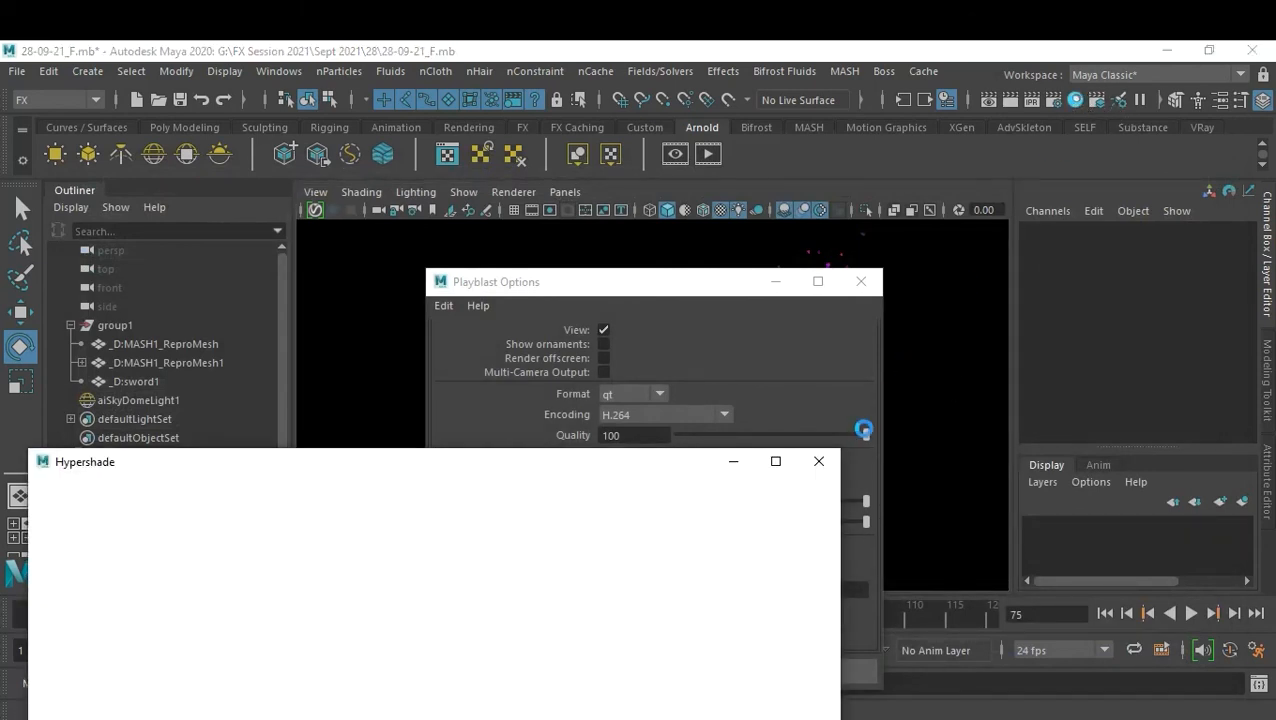
pyautogui.click(818, 461)
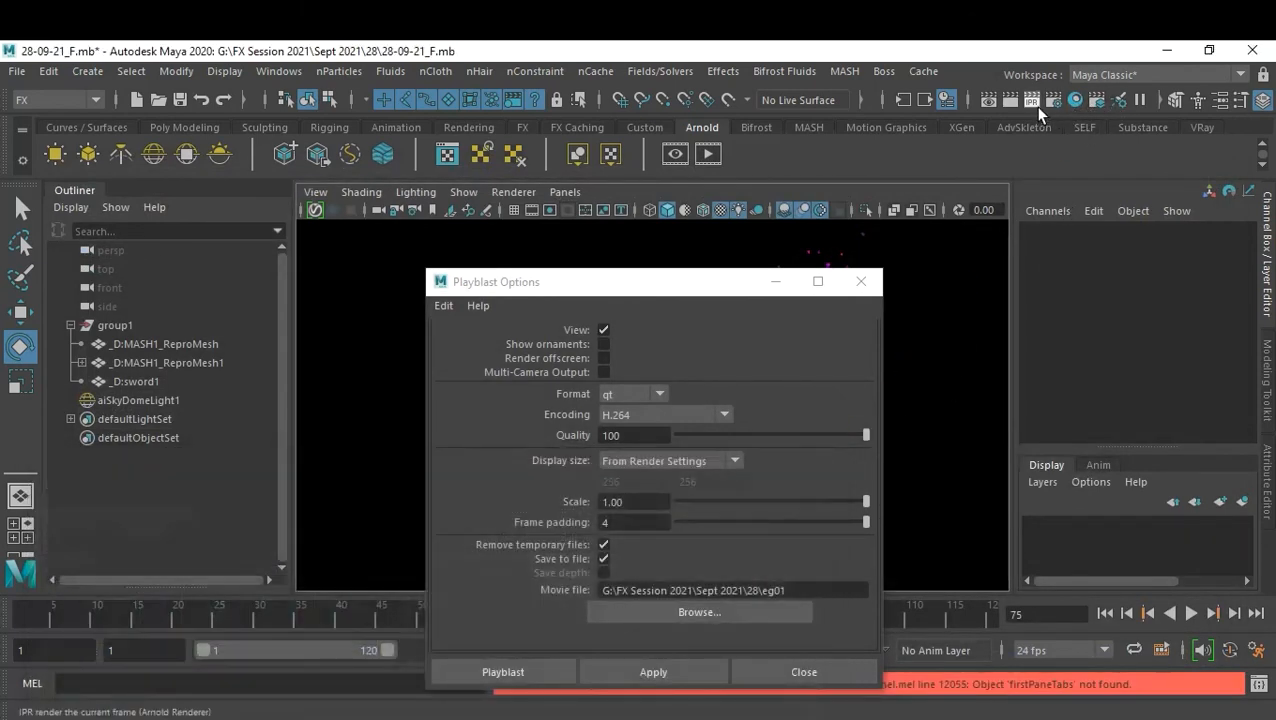
pyautogui.click(1054, 101)
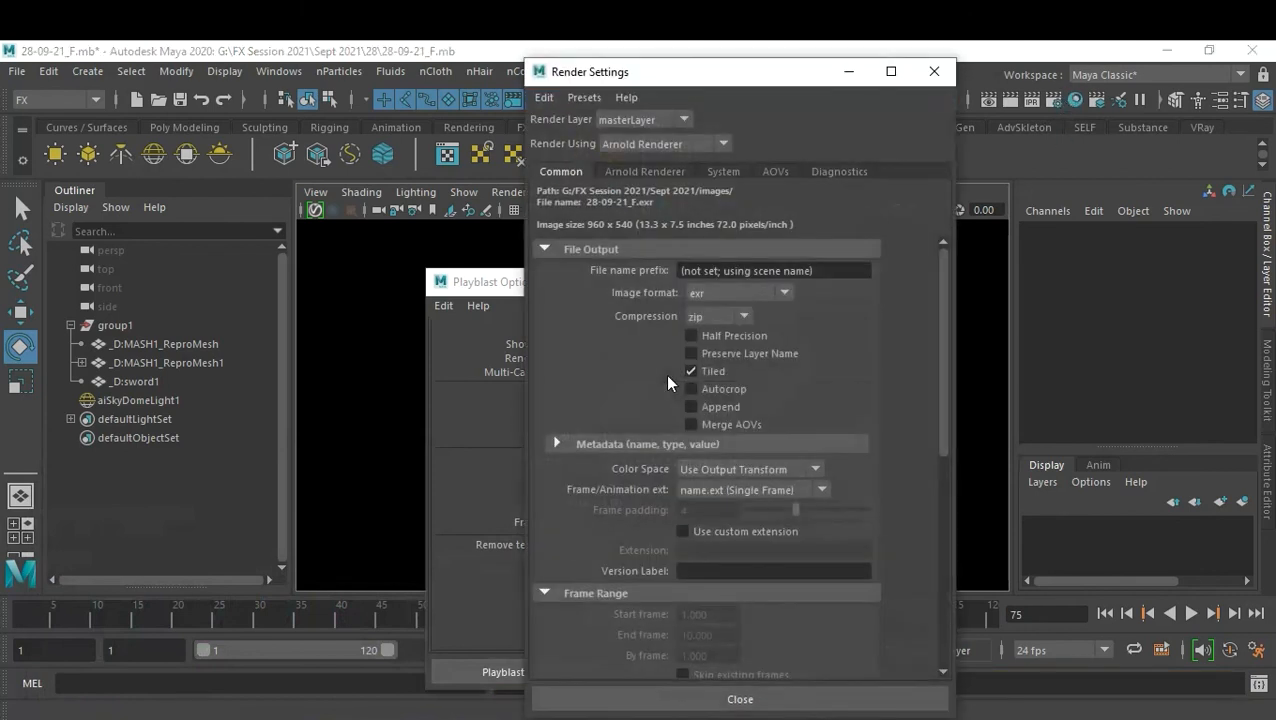
pyautogui.scroll(-5, 835, 522)
pyautogui.click(755, 572)
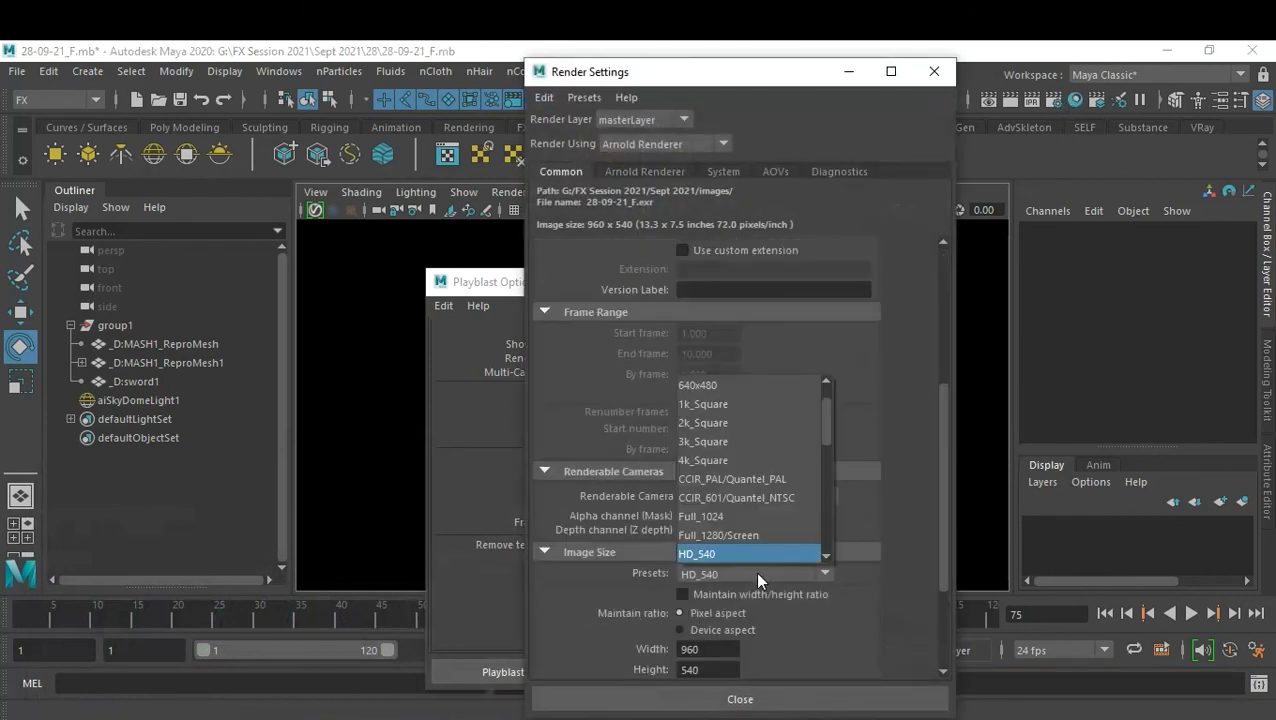
pyautogui.click(734, 536)
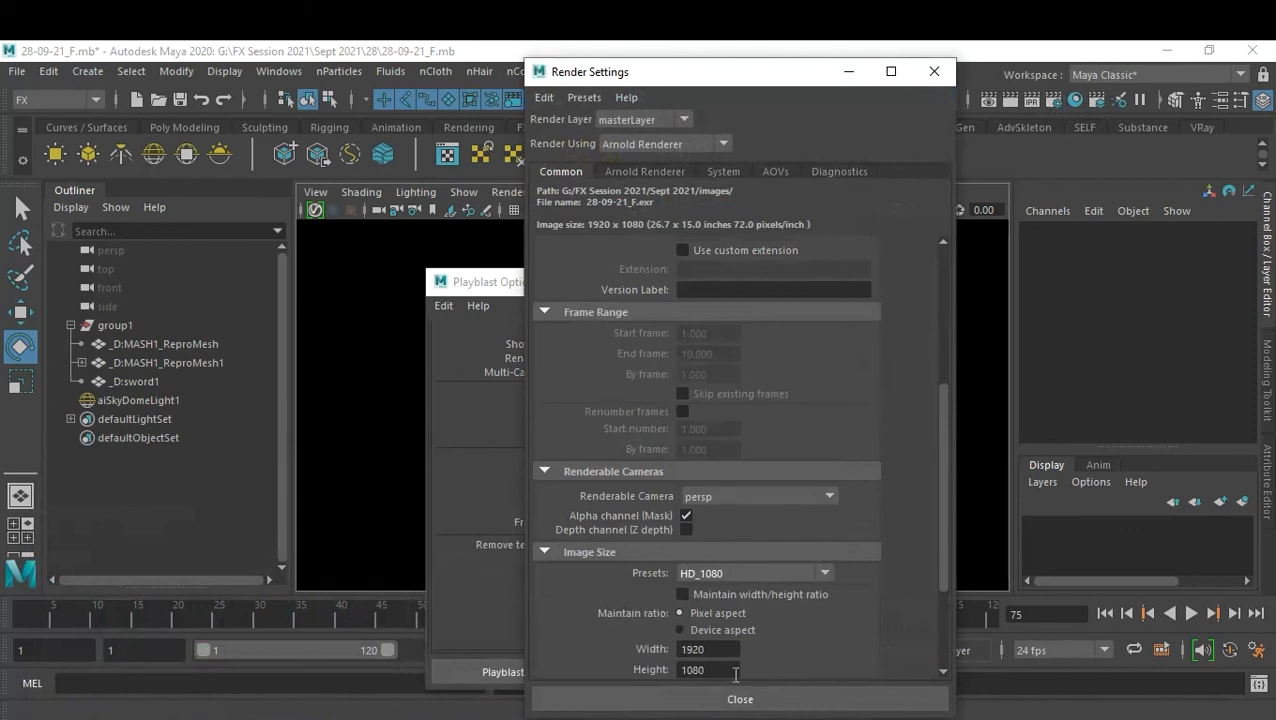
pyautogui.scroll(-1, 760, 645)
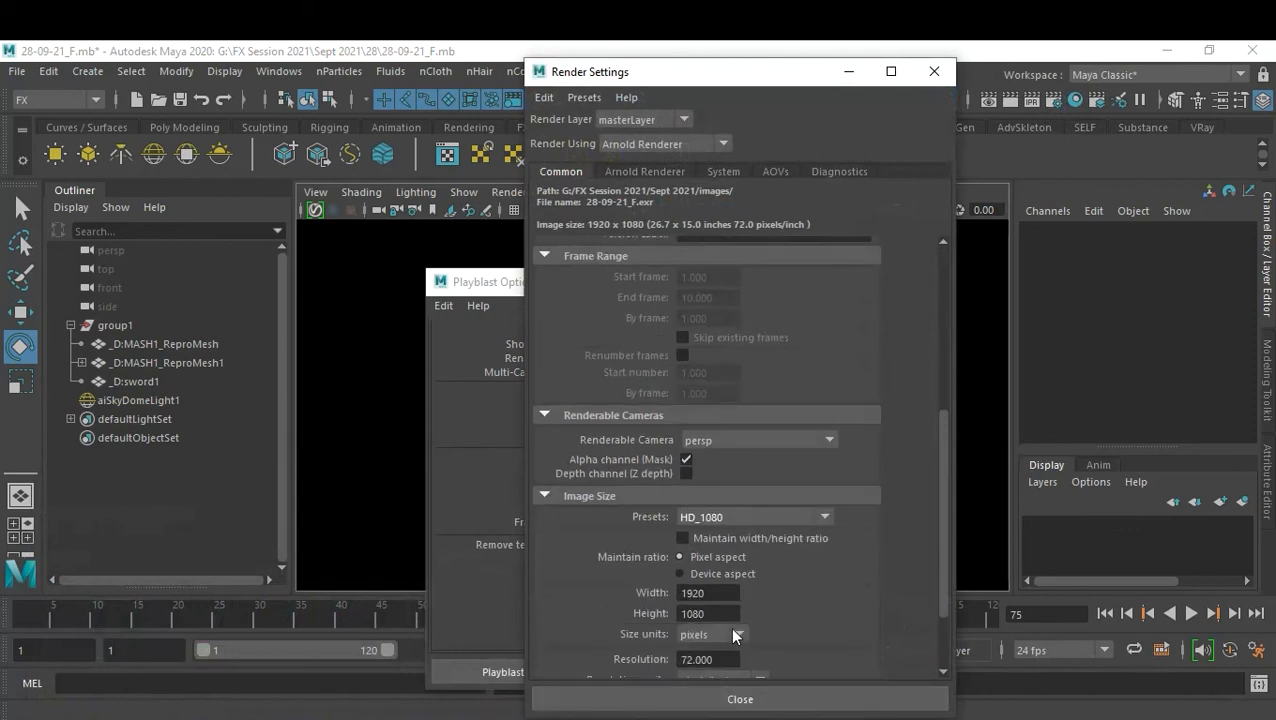
pyautogui.doubleClick(726, 660)
pyautogui.write('300')
pyautogui.press('Return')
pyautogui.click(750, 704)
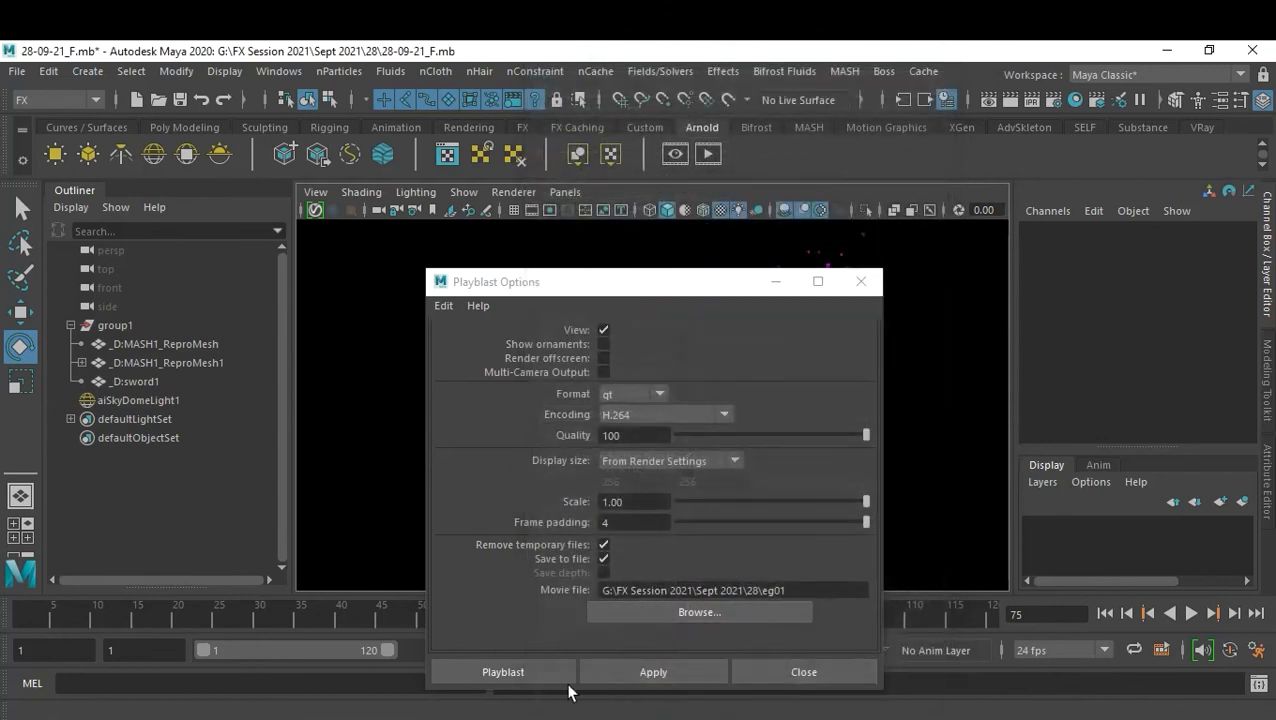
pyautogui.click(510, 672)
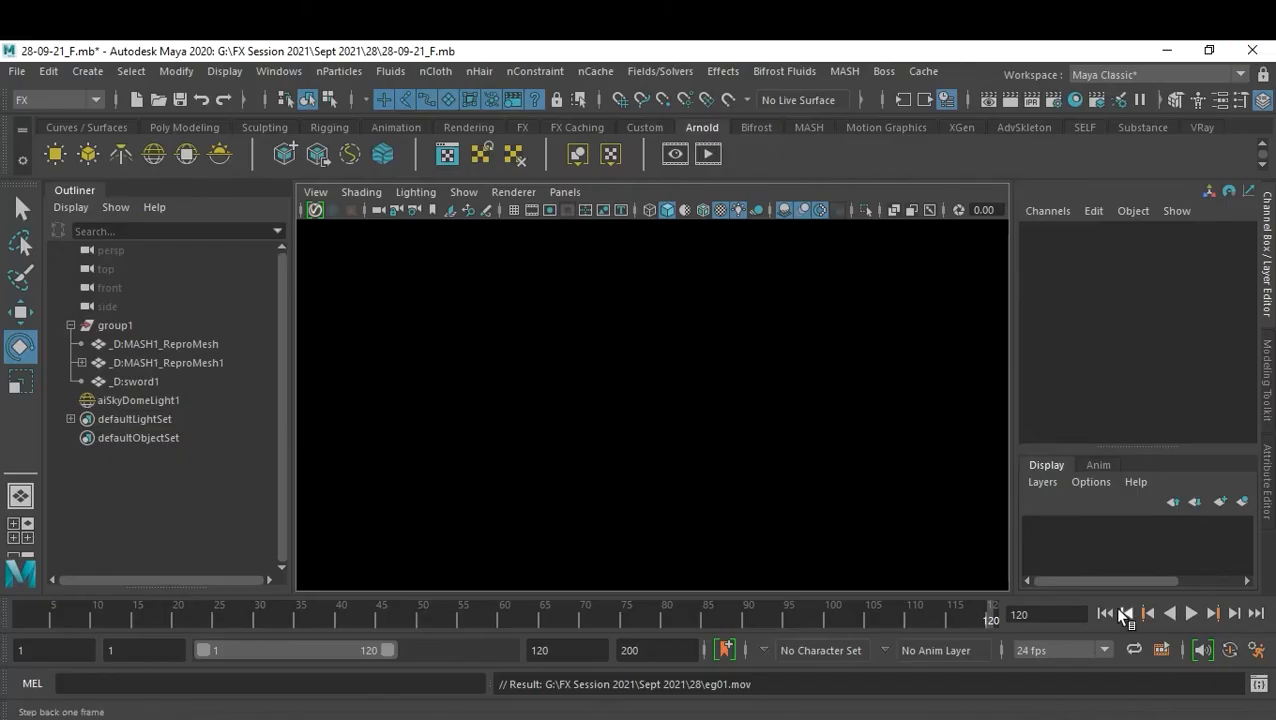
# - Set the playback speed of the Alembic node feeding _D:MASH1_ReproMesh to 3 and scrub the timeline
pyautogui.moveTo(160, 343); pyautogui.dragTo(145, 373)
pyautogui.click(128, 326)
pyautogui.click(203, 344)
pyautogui.scroll(-1, 1150, 405)
pyautogui.click(1118, 404)
pyautogui.scroll(-1, 1125, 390)
pyautogui.click(1207, 378)
pyautogui.write('3')
pyautogui.press('Return')
pyautogui.moveTo(638, 612); pyautogui.dragTo(966, 626)
# - Check the Alembic inputs of _D:MASH1_ReproMesh1 and _D:sword1, play the sped-up disintegration and return to the first frame
pyautogui.click(170, 363)
pyautogui.click(1110, 405)
pyautogui.click(138, 382)
pyautogui.click(1097, 404)
pyautogui.click(165, 364)
pyautogui.click(521, 358)
pyautogui.click(1195, 611)
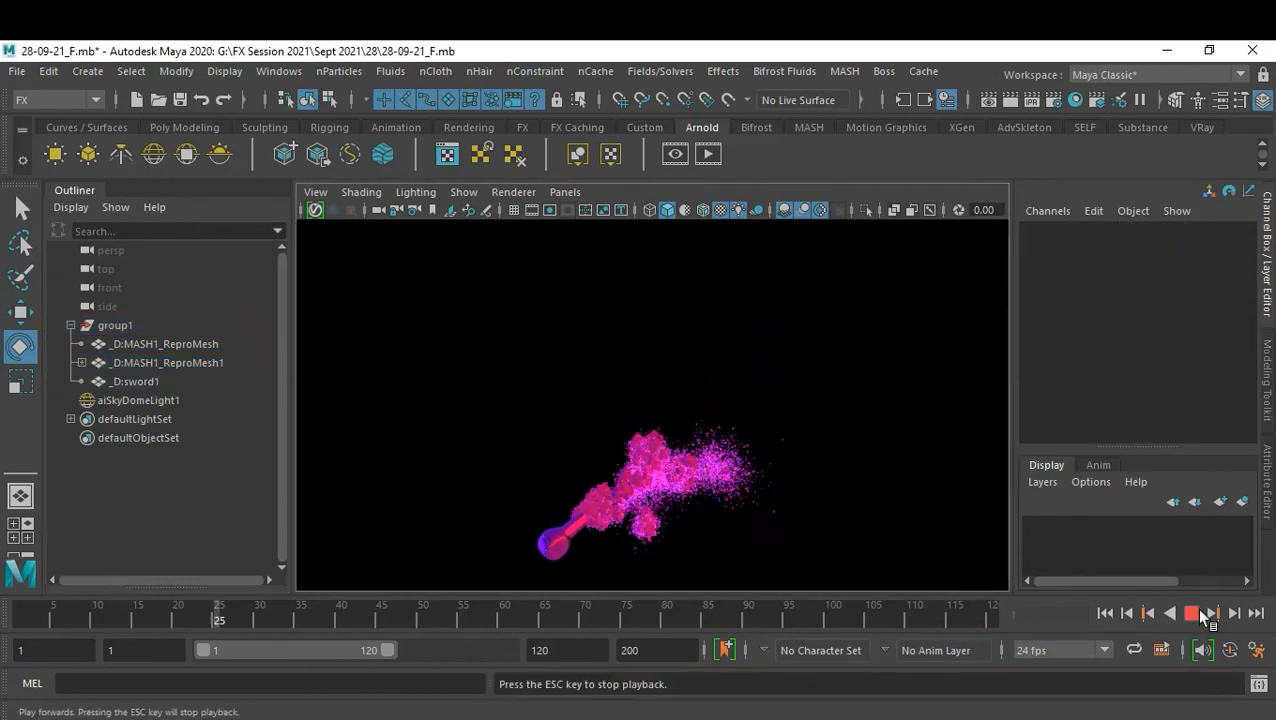
pyautogui.click(1195, 611)
pyautogui.click(1104, 613)
# - Move group1's rotation key from frame 105 to frame 40 by copying, pasting and deleting the original key
pyautogui.click(163, 325)
pyautogui.moveTo(284, 616); pyautogui.dragTo(332, 617)
pyautogui.click(866, 607)
pyautogui.rightClick(866, 607)
pyautogui.click(900, 272)
pyautogui.click(338, 612)
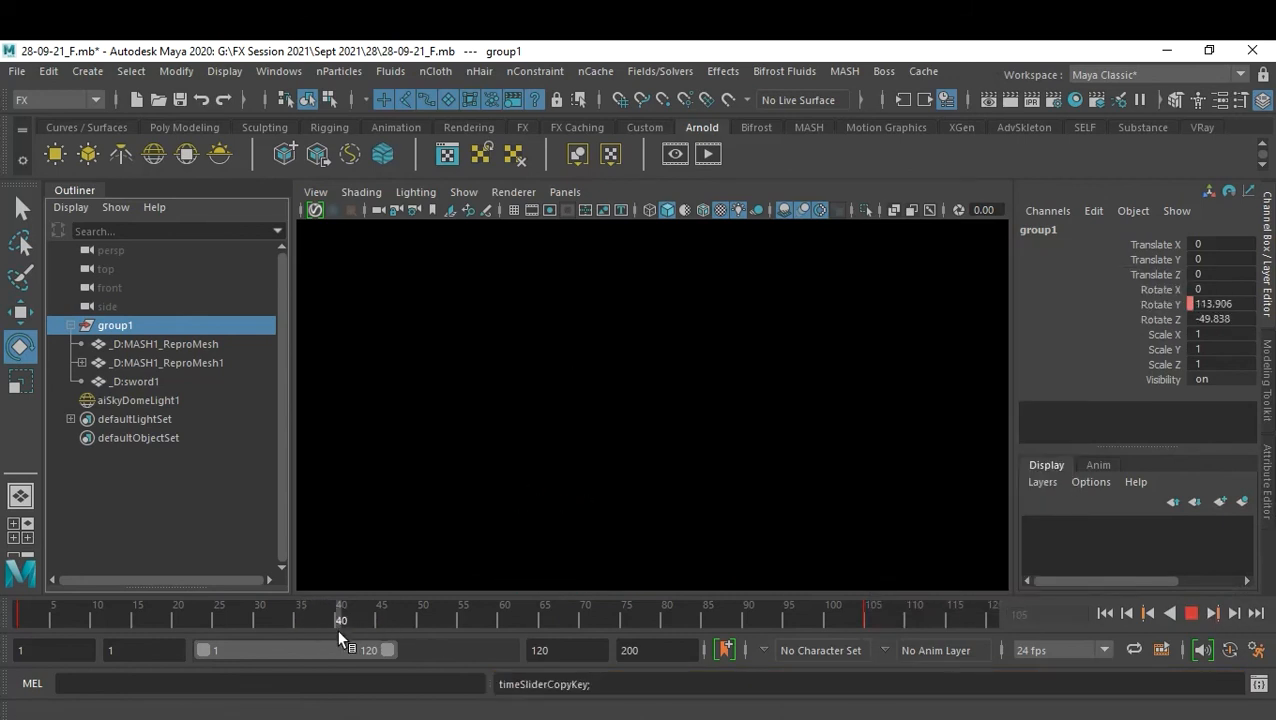
pyautogui.rightClick(340, 613)
pyautogui.moveTo(390, 296)
pyautogui.click(575, 296)
pyautogui.rightClick(342, 614)
pyautogui.click(577, 298)
pyautogui.click(869, 611)
pyautogui.rightClick(870, 610)
pyautogui.click(934, 314)
# - Move the persp camera's end key from frame 120 to frame 40
pyautogui.click(112, 251)
pyautogui.click(989, 614)
pyautogui.rightClick(991, 616)
pyautogui.click(1031, 285)
pyautogui.click(337, 616)
pyautogui.rightClick(338, 617)
pyautogui.click(577, 304)
pyautogui.click(1045, 320)
# - Play the retimed sword and camera animation from the first frame
pyautogui.click(1104, 614)
pyautogui.click(1190, 613)
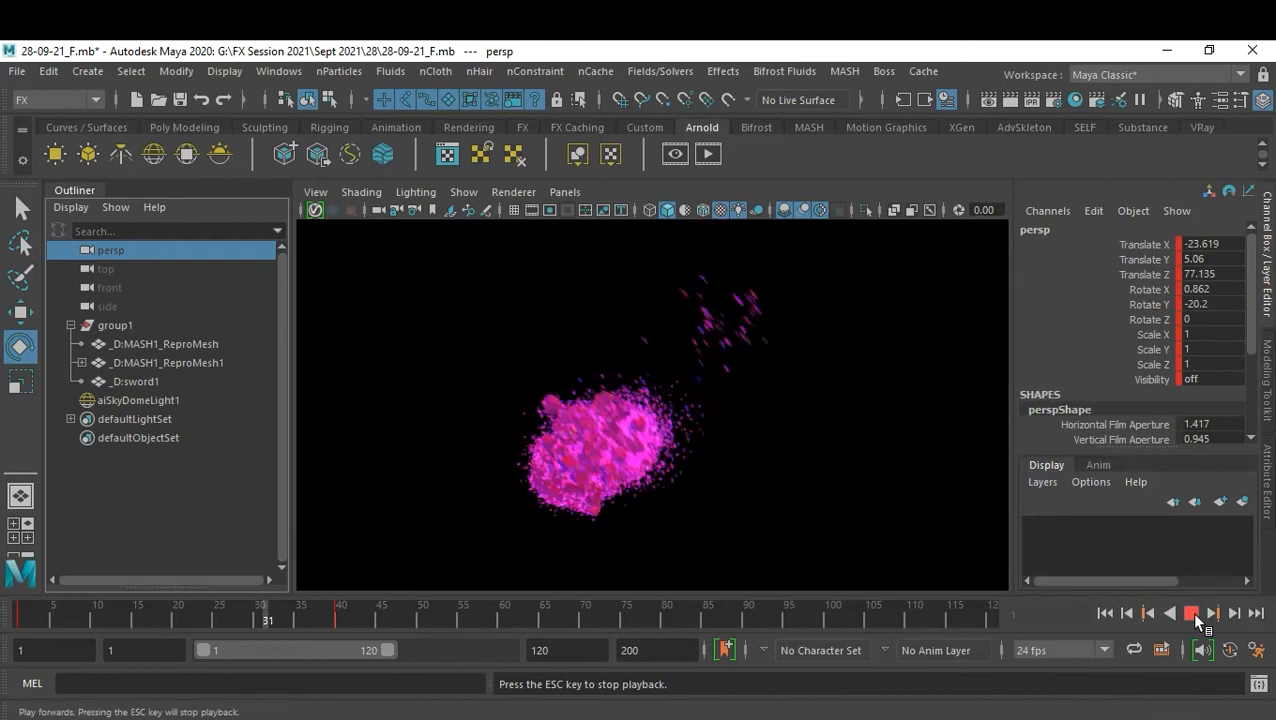
pyautogui.click(1190, 613)
# - Export group1 as a new Alembic cache file
pyautogui.click(115, 326)
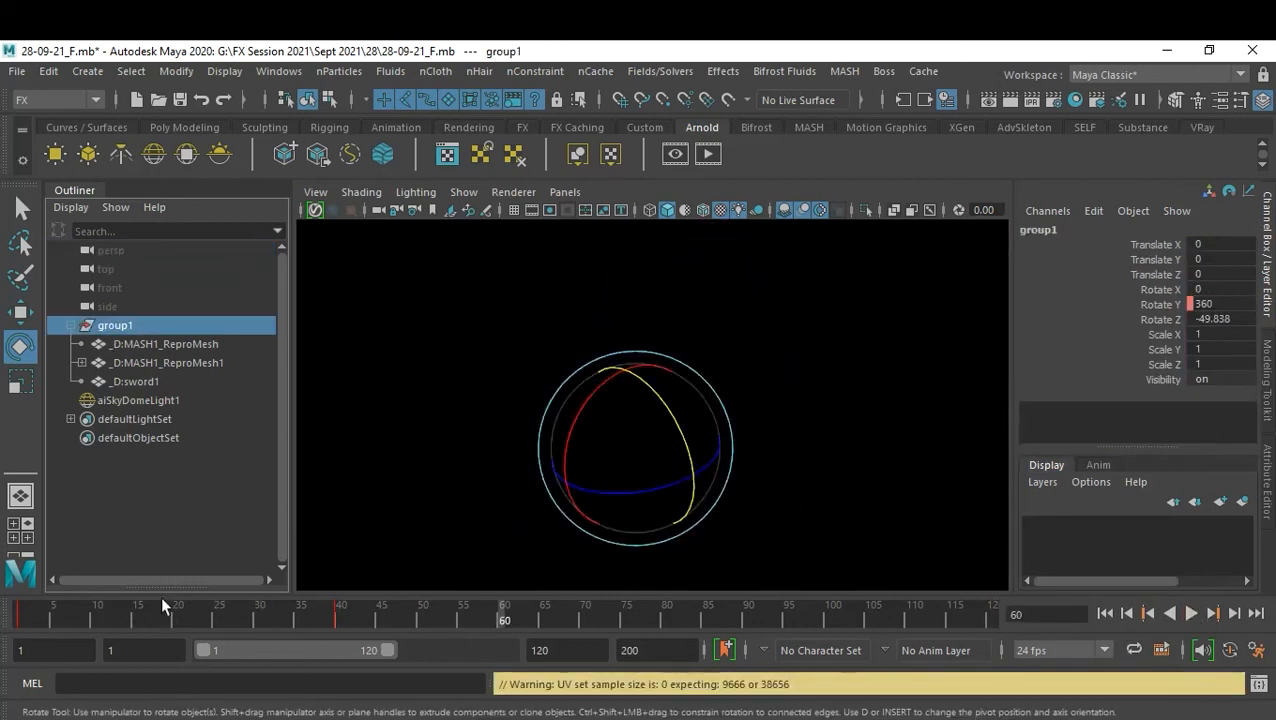
pyautogui.click(162, 614)
pyautogui.click(923, 72)
pyautogui.moveTo(954, 107)
pyautogui.click(893, 200)
pyautogui.click(640, 409)
pyautogui.scroll(-4, 660, 516)
pyautogui.click(496, 605)
pyautogui.click(256, 325)
pyautogui.moveTo(184, 656); pyautogui.dragTo(243, 658)
pyautogui.press('Return')
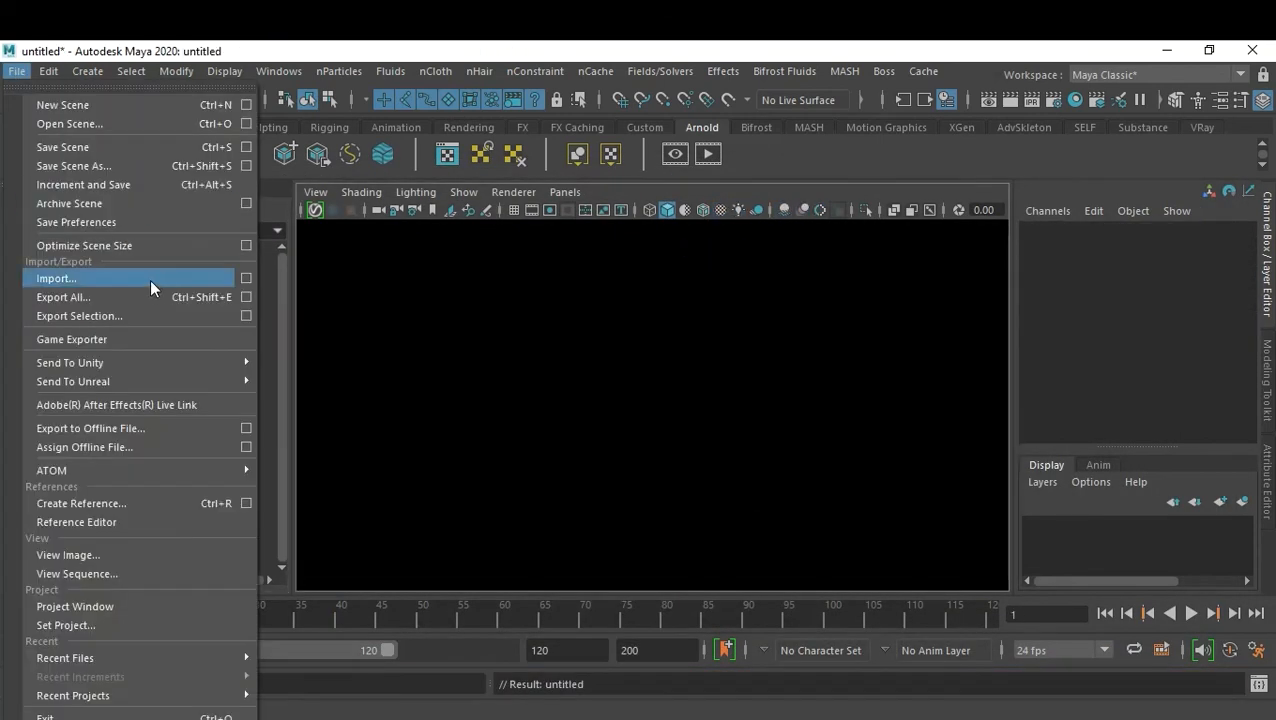
# - Import the exported Alembic cache into the empty scene and play it back while orbiting around the sword
pyautogui.click(152, 281)
pyautogui.click(565, 409)
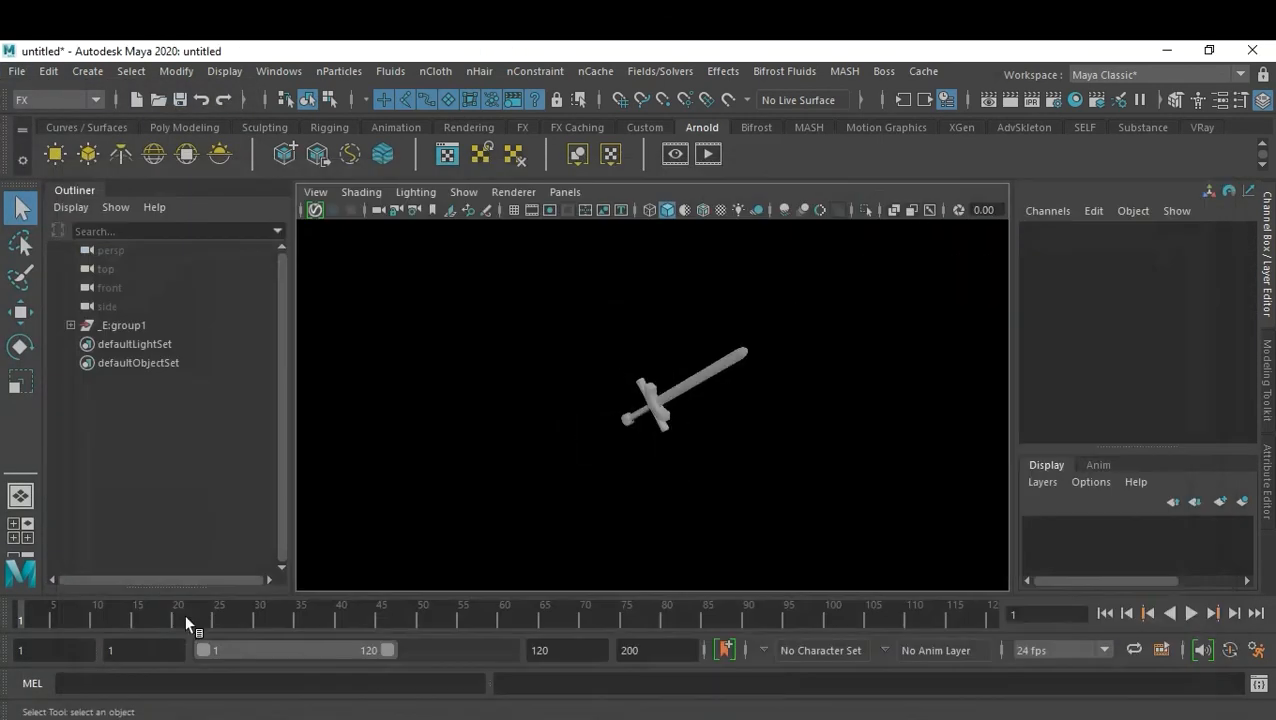
pyautogui.click(1190, 613)
pyautogui.keyDown('alt'); pyautogui.moveTo(575, 457); pyautogui.dragTo(743, 490); pyautogui.keyUp('alt')
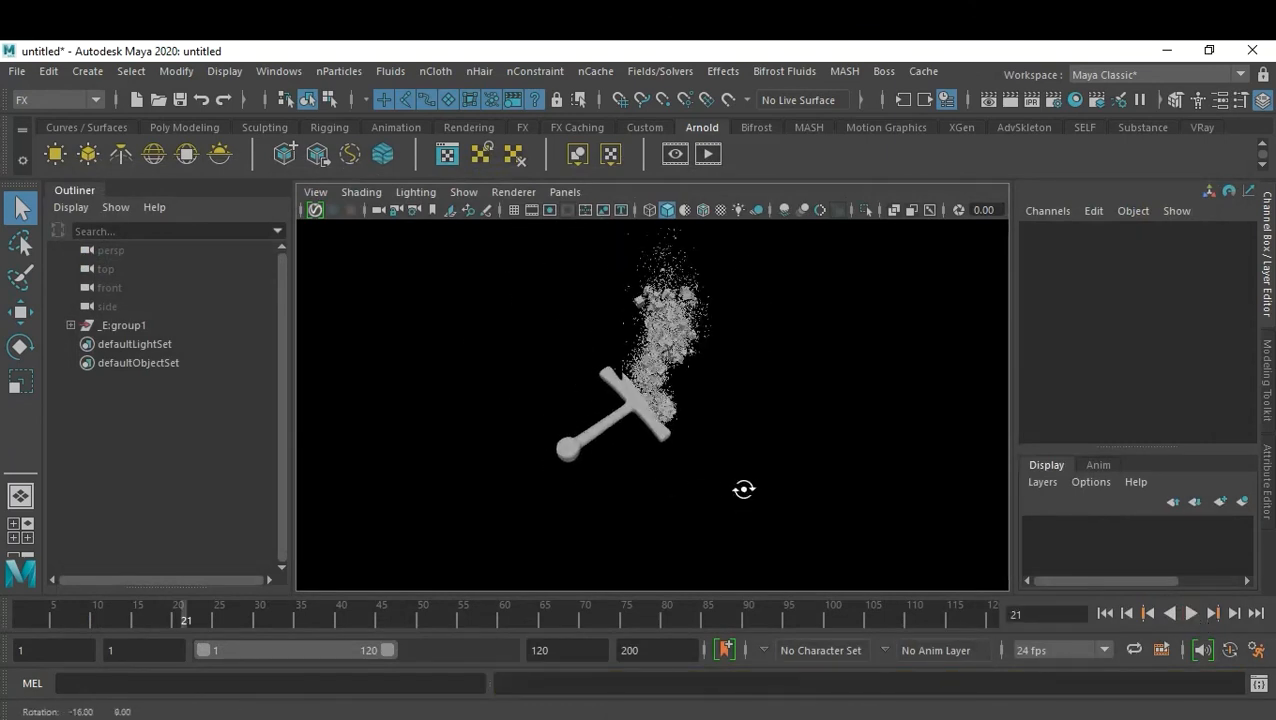
pyautogui.click(1190, 613)
pyautogui.click(1192, 616)
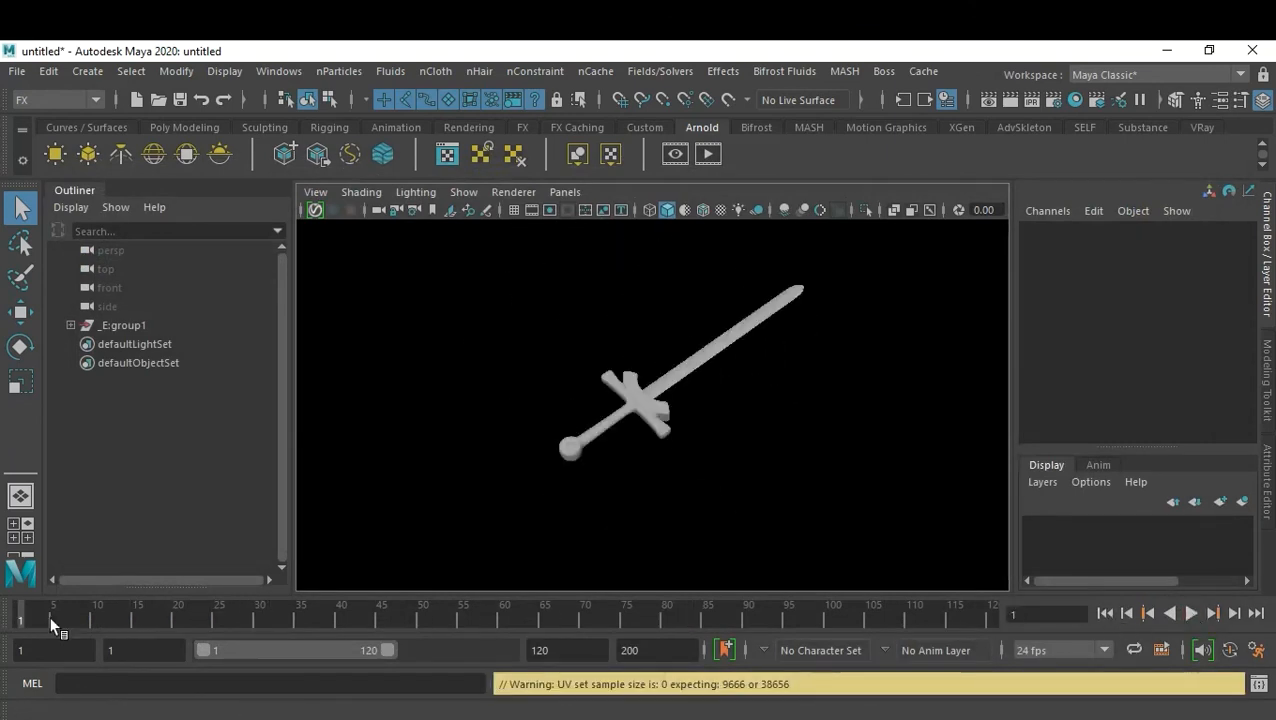